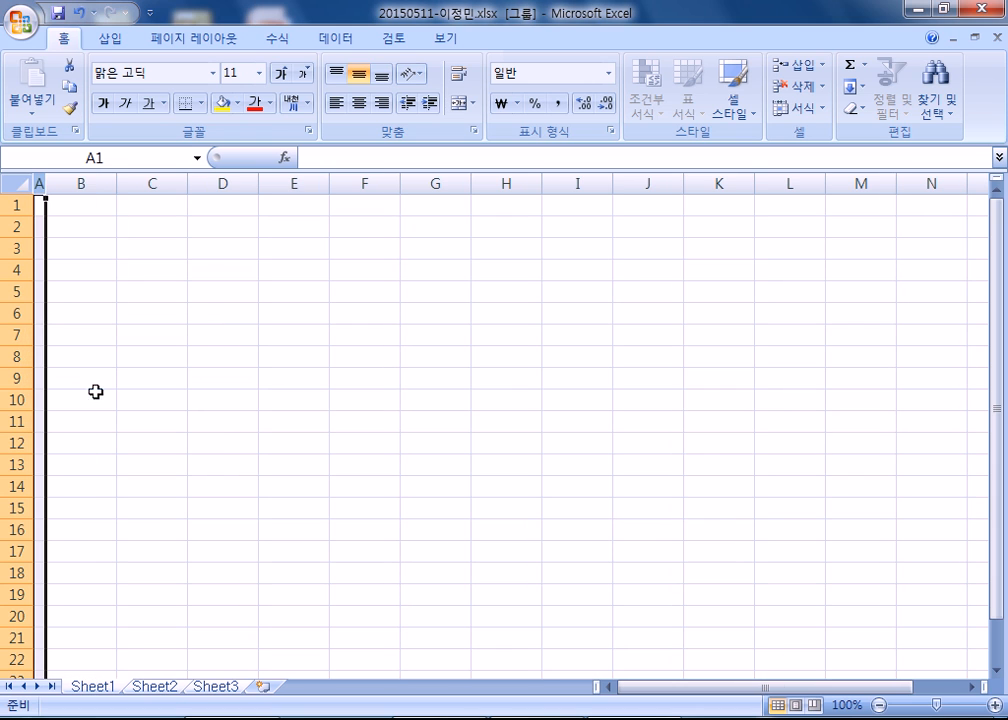
# Rename the Sheet3 worksheet as 제3작업.
pyautogui.doubleClick(212, 688)
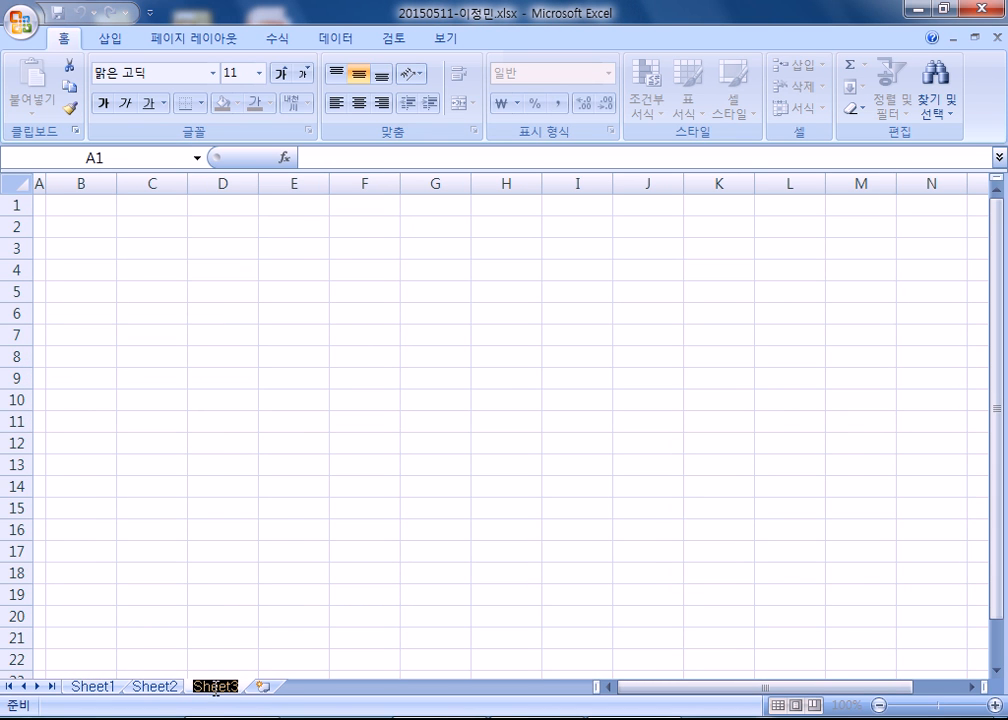
pyautogui.write('epvn')
pyautogui.press('BackSpace')
pyautogui.press('BackSpace')
pyautogui.press('BackSpace')
pyautogui.press('BackSpace')
pyautogui.write('wp')
pyautogui.press('BackSpace')
pyautogui.press('BackSpace')
pyautogui.write('제3')
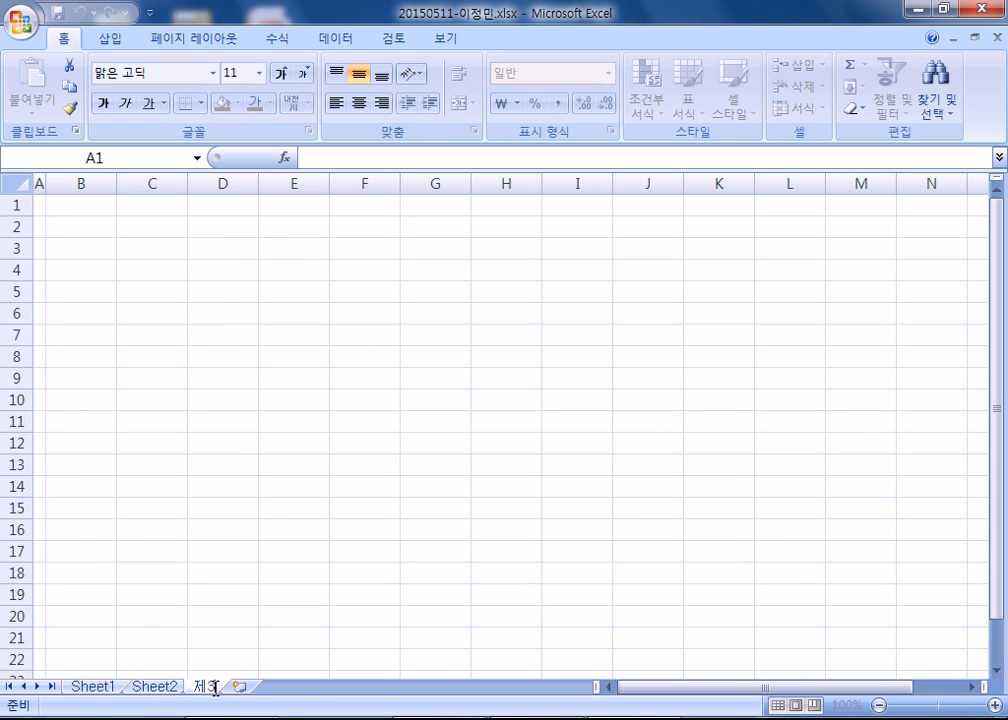
pyautogui.write('작업')
pyautogui.press('Return')
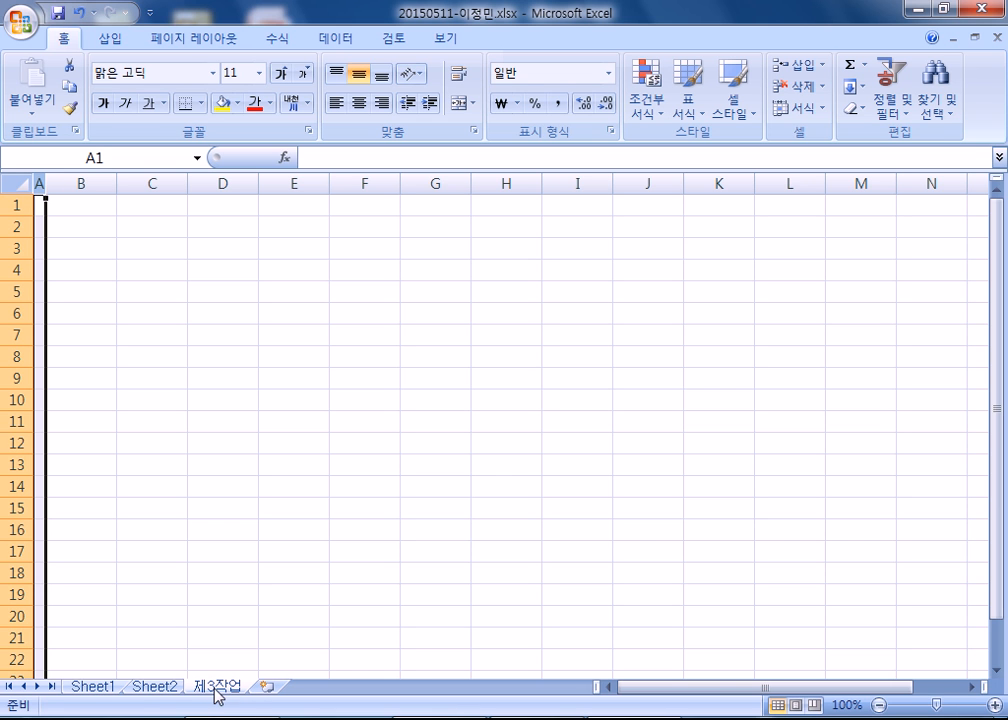
# Rename the Sheet2 worksheet as 제2작업 and the Sheet1 worksheet as 제1작업.
pyautogui.doubleClick(150, 686)
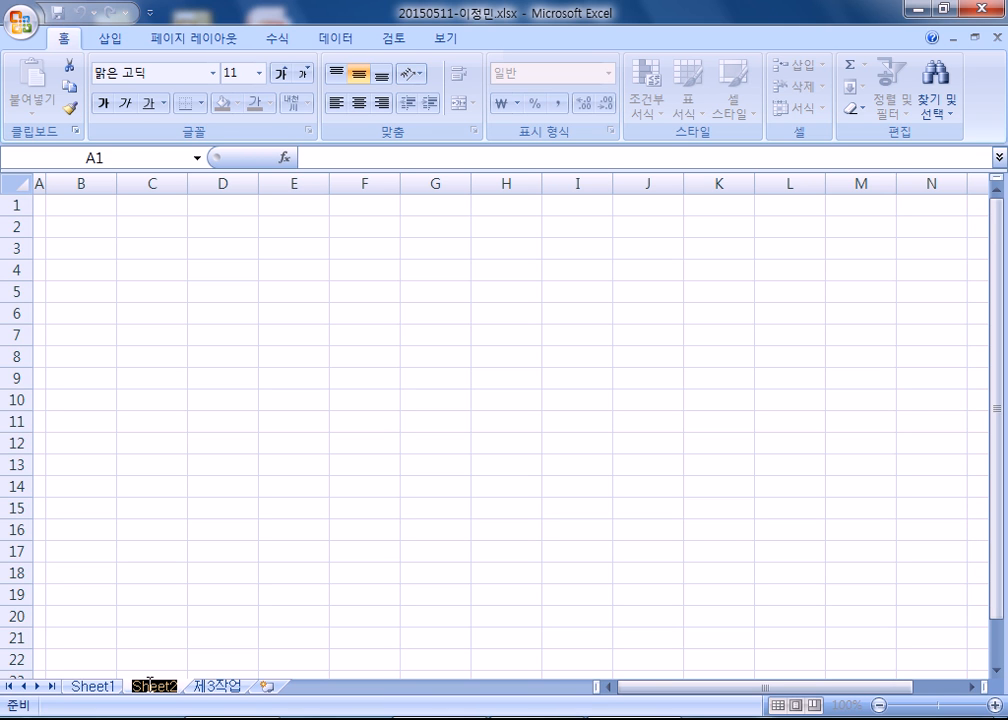
pyautogui.write('제2작업')
pyautogui.press('Return')
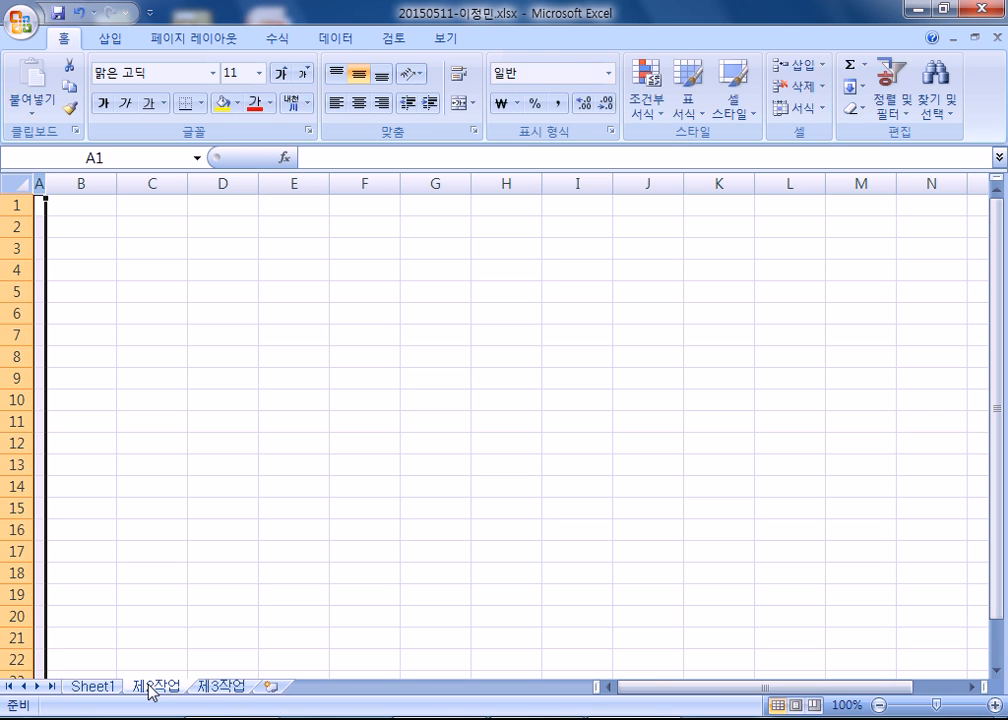
pyautogui.doubleClick(108, 686)
pyautogui.write('제1작')
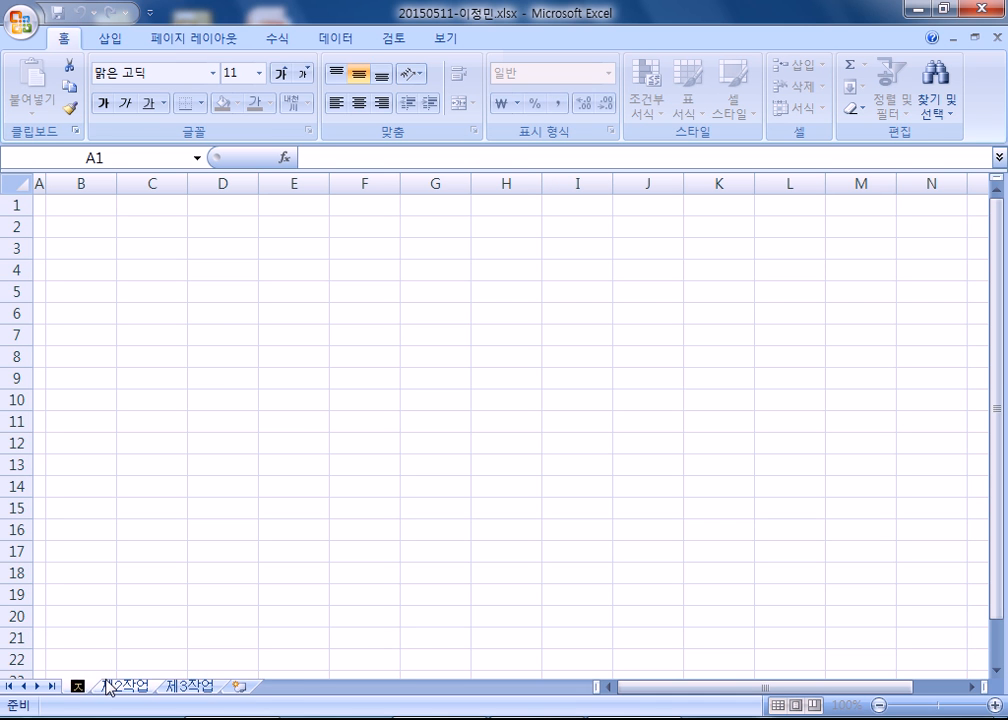
pyautogui.write('업')
pyautogui.press('Return')
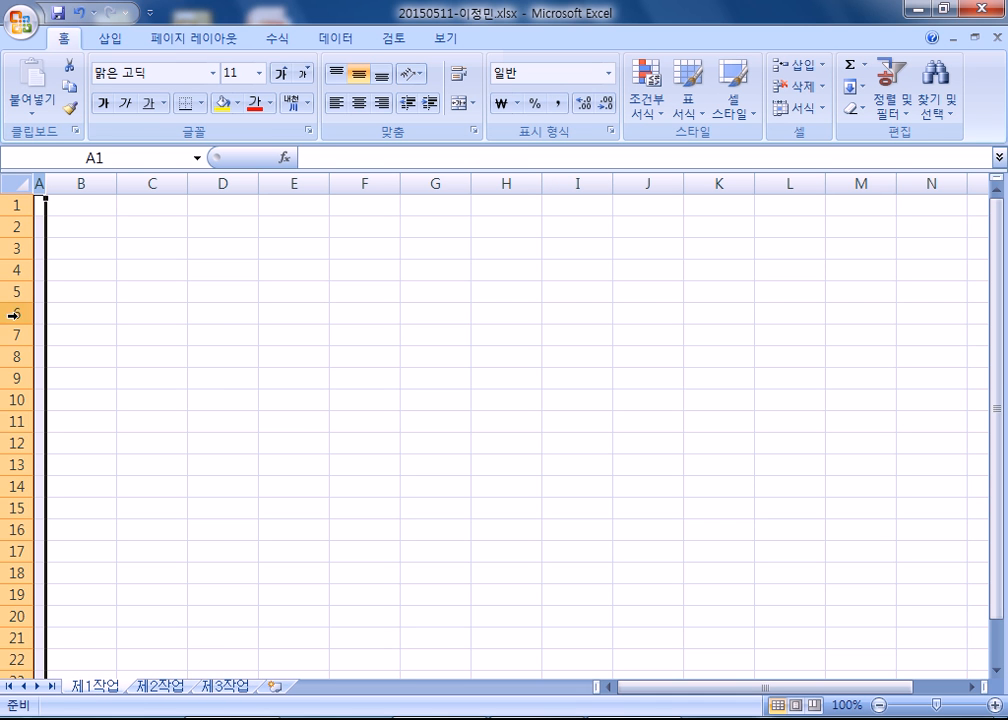
# Centre the horizontal alignment of all cells on the 제1작업 sheet.
pyautogui.click(16, 183)
pyautogui.click(359, 102)
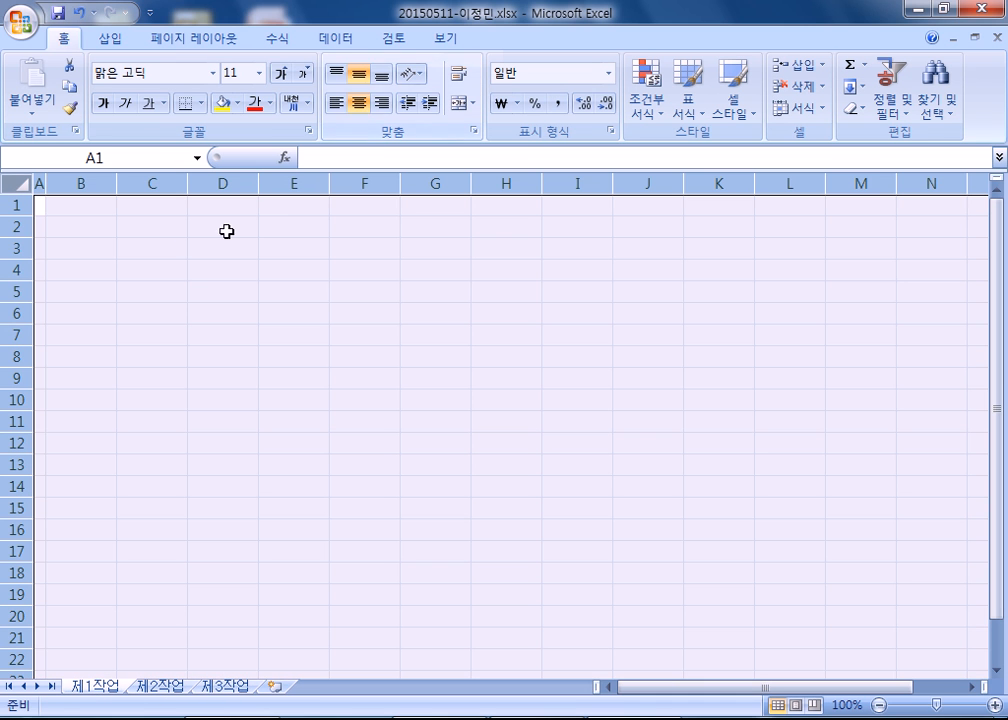
pyautogui.click(154, 234)
# Enter the column headings 학교코드, 학교 and 구분 in cells B4 to D4.
pyautogui.click(70, 271)
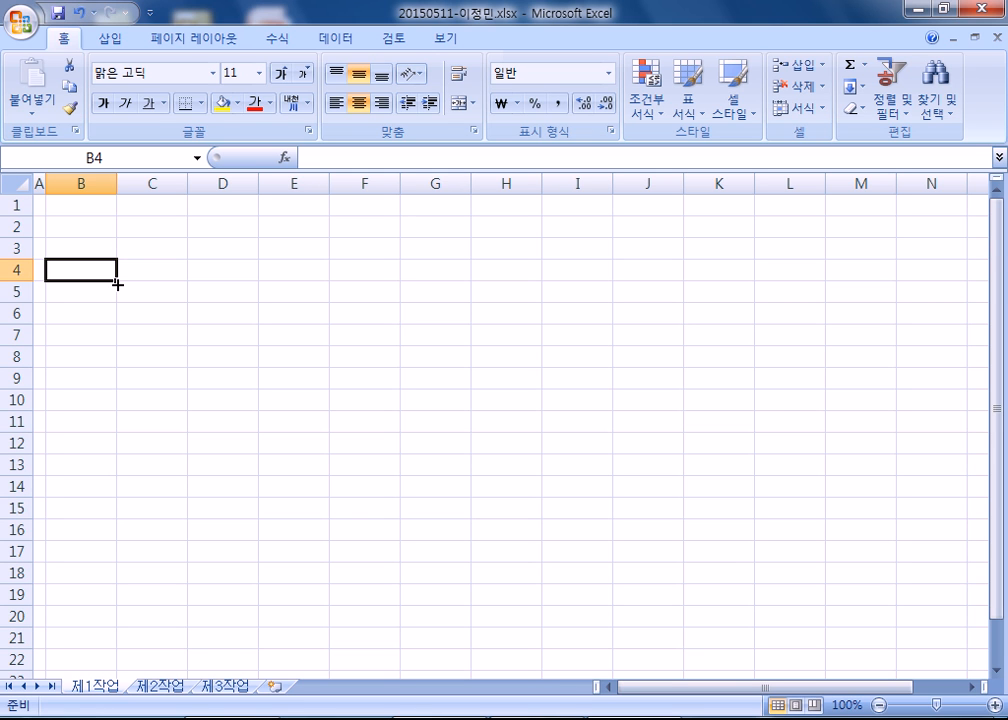
pyautogui.write('학교코드')
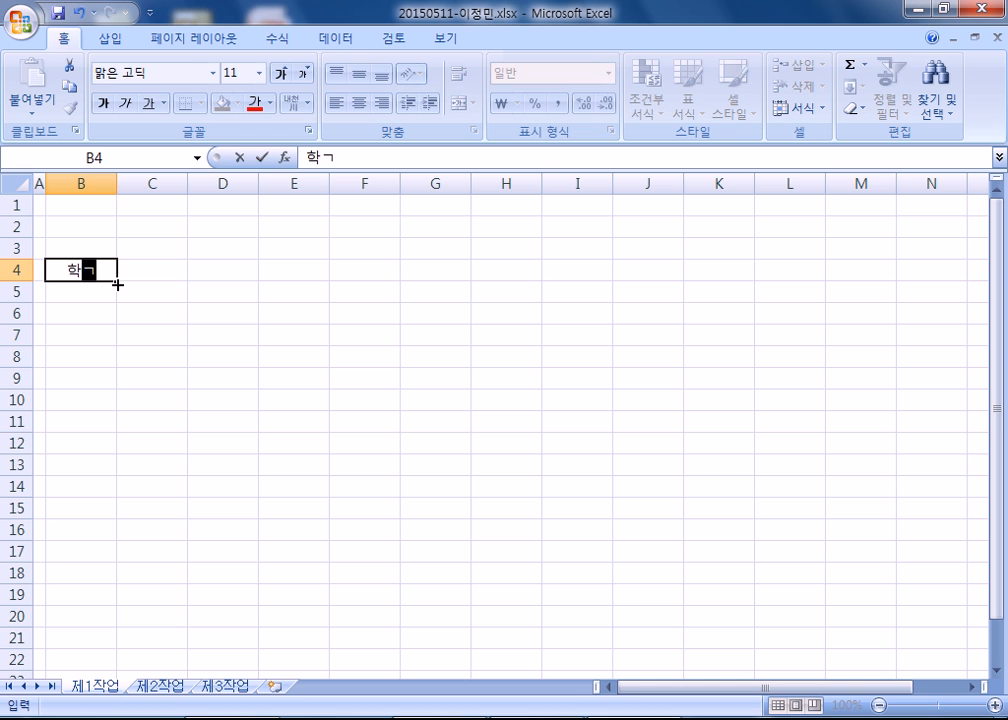
pyautogui.press('Tab')
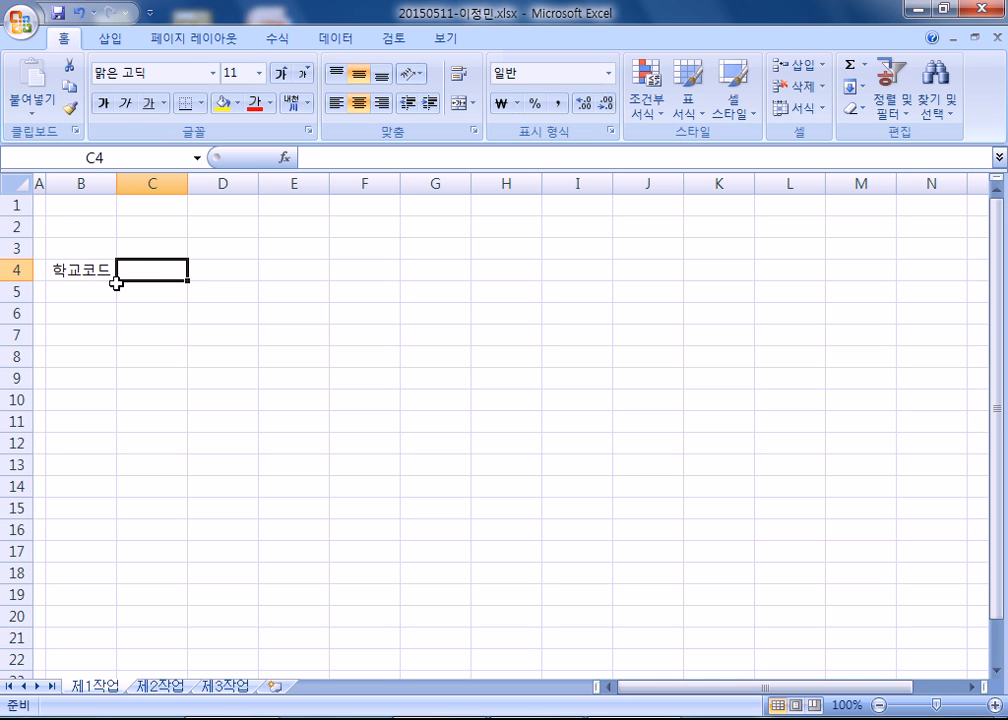
pyautogui.write('학교')
pyautogui.press('Tab')
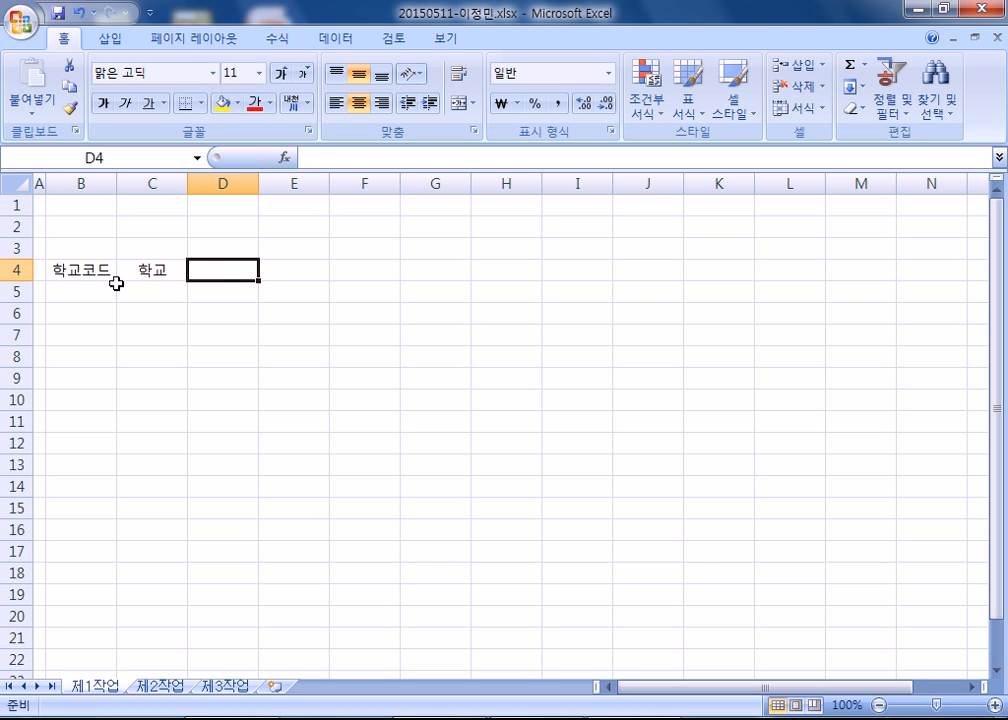
pyautogui.write('구분')
pyautogui.press('Tab')
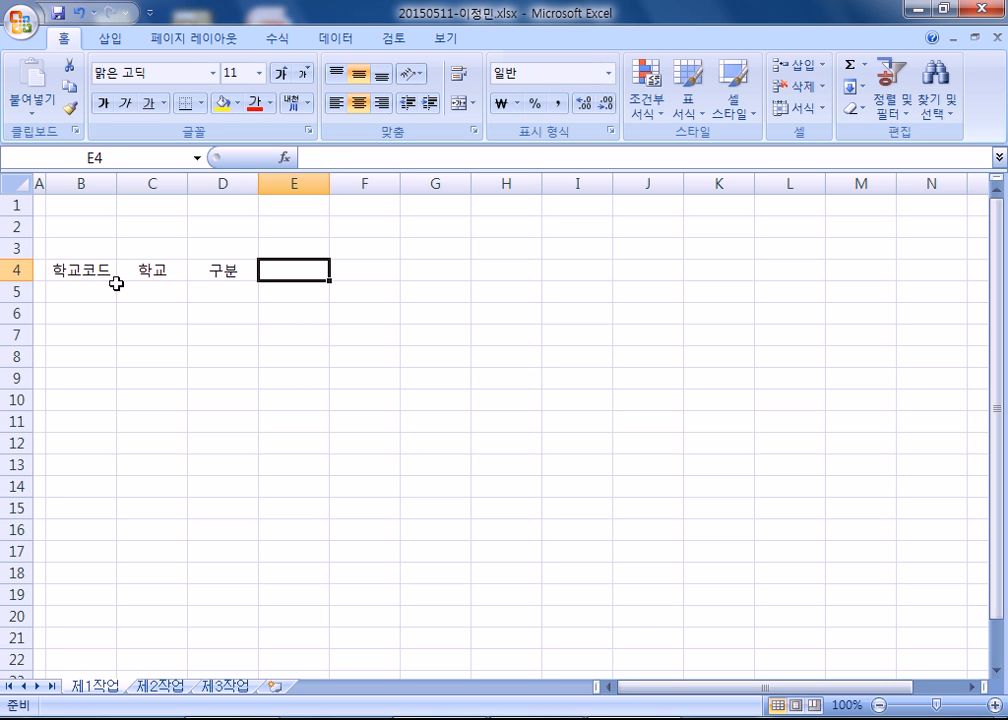
# Enter the heading 전체모집인원 in E4 and the two-line heading 일반전형 / 모집인원 in F4.
pyautogui.write('현재')
pyautogui.press('BackSpace')
pyautogui.press('BackSpace')
pyautogui.write('전체모집인원')
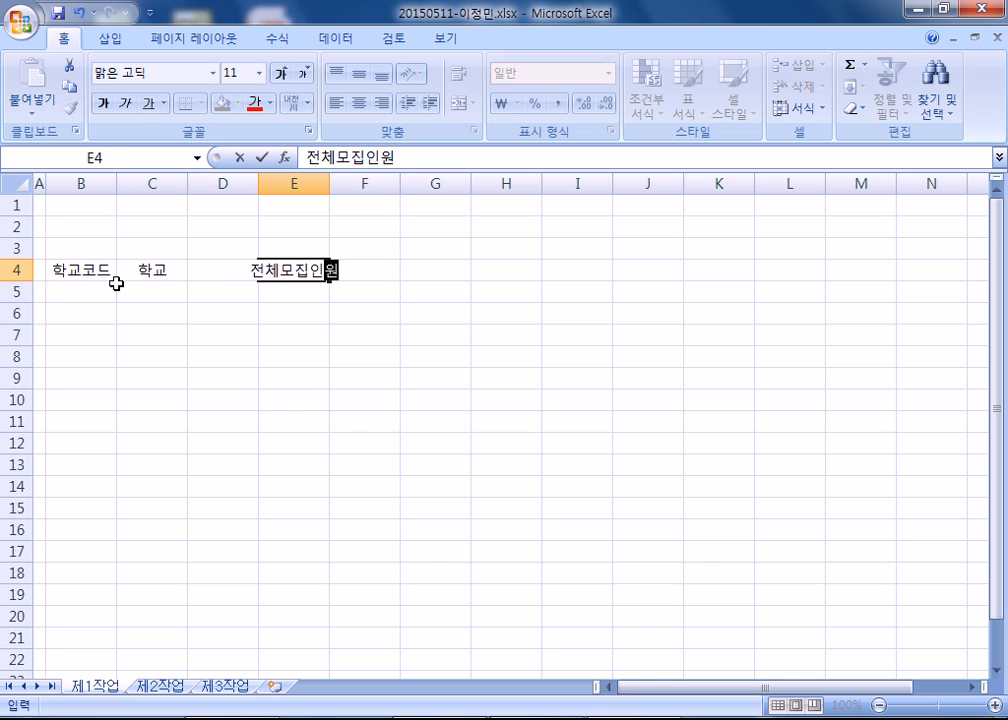
pyautogui.press('Tab')
pyautogui.write('일반전혀')
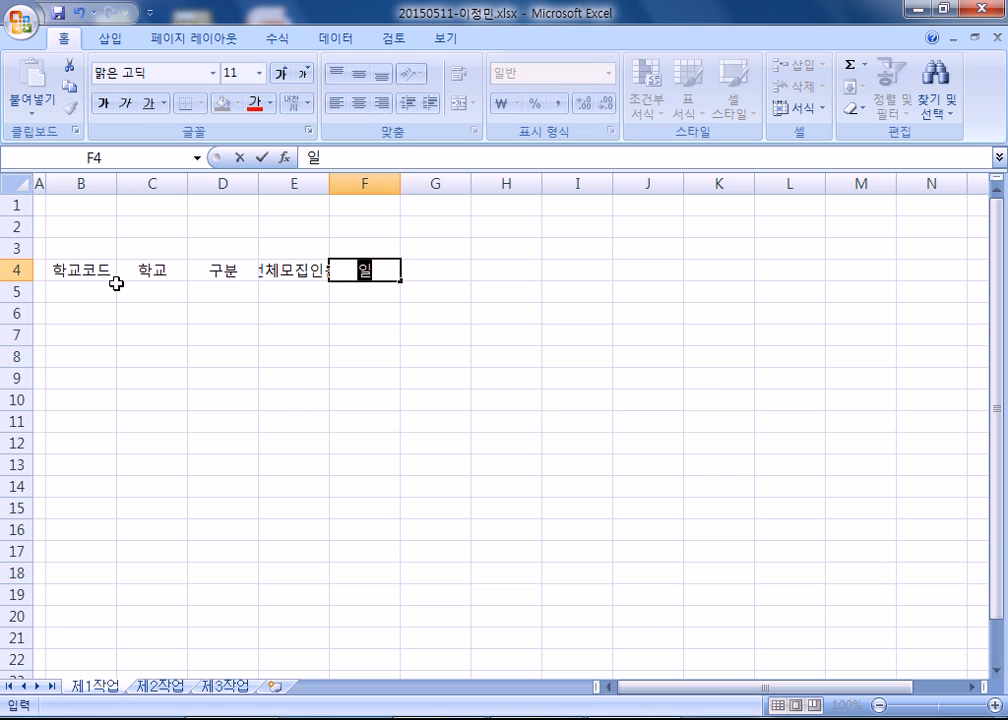
pyautogui.press('Return')
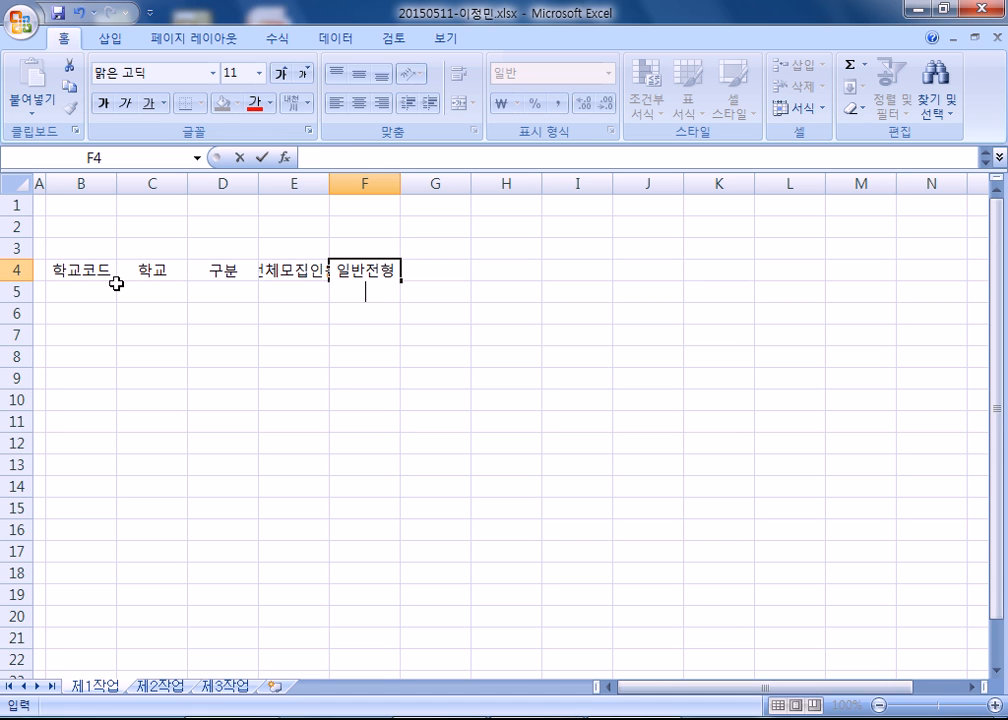
pyautogui.write('모집인원')
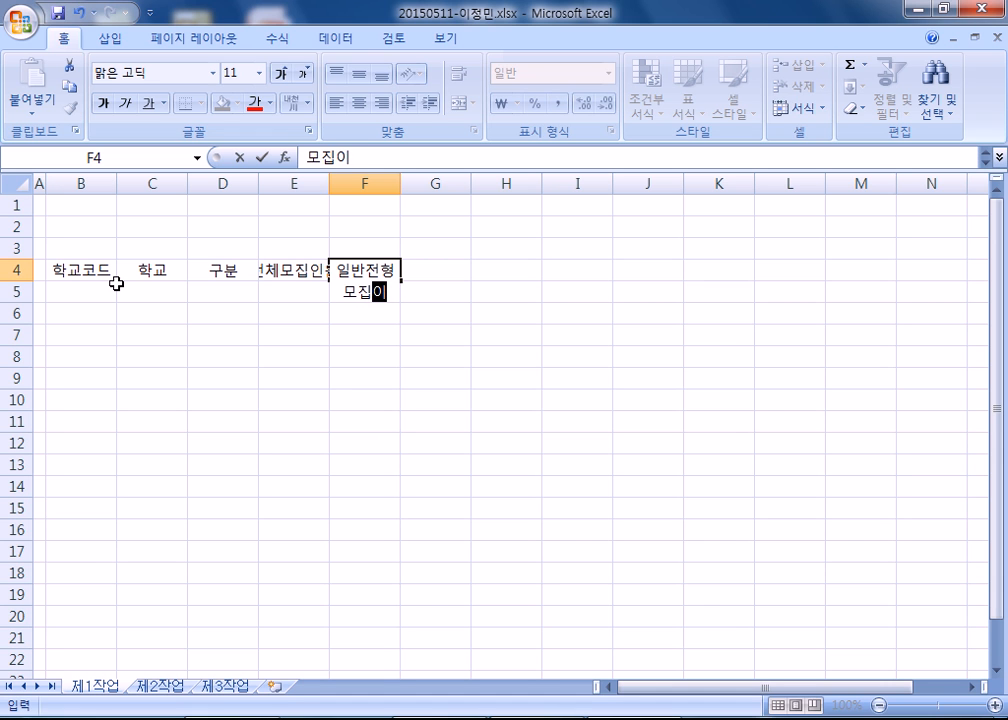
pyautogui.press('Tab')
# Enter the two-line heading 내신실질 / 반영점수 in cell G4.
pyautogui.write('내산실')
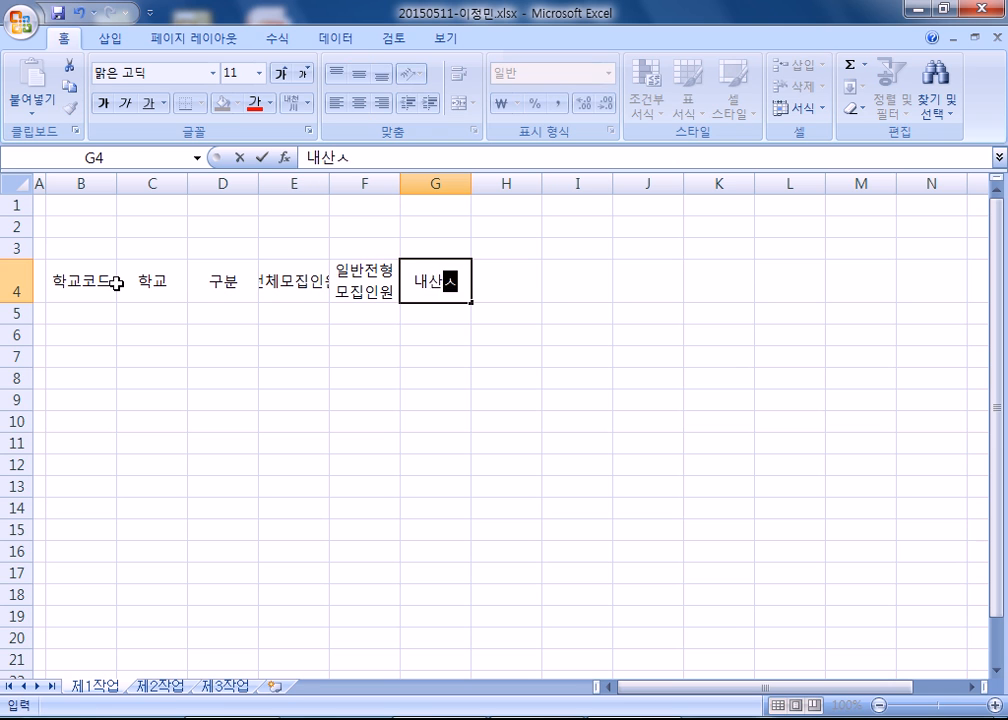
pyautogui.press('BackSpace')
pyautogui.press('BackSpace')
pyautogui.write('신')
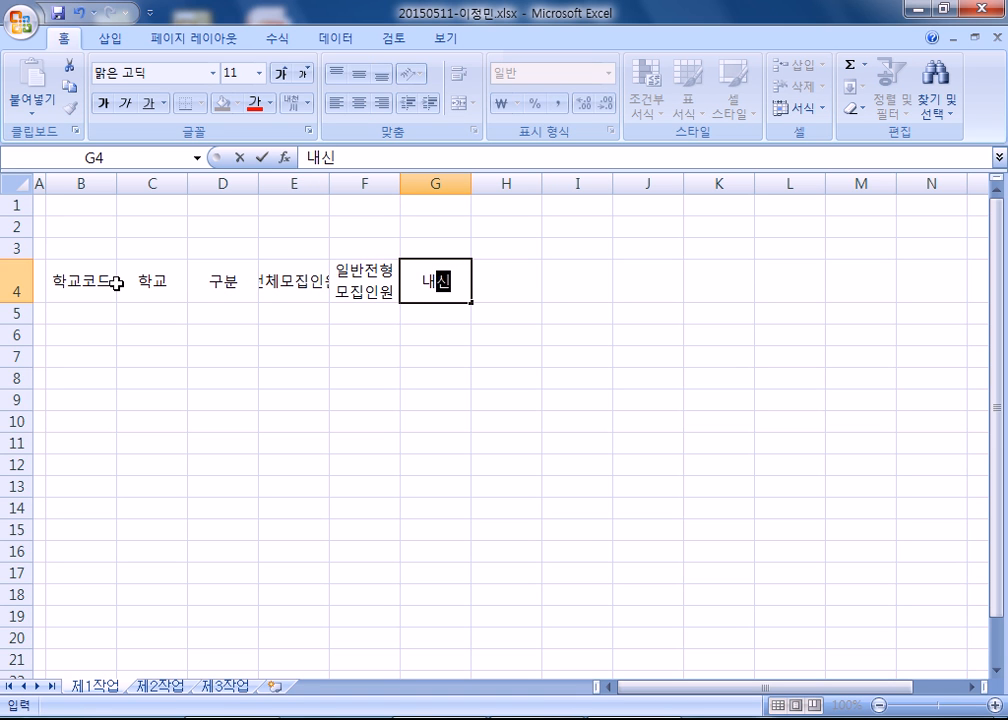
pyautogui.write('시질')
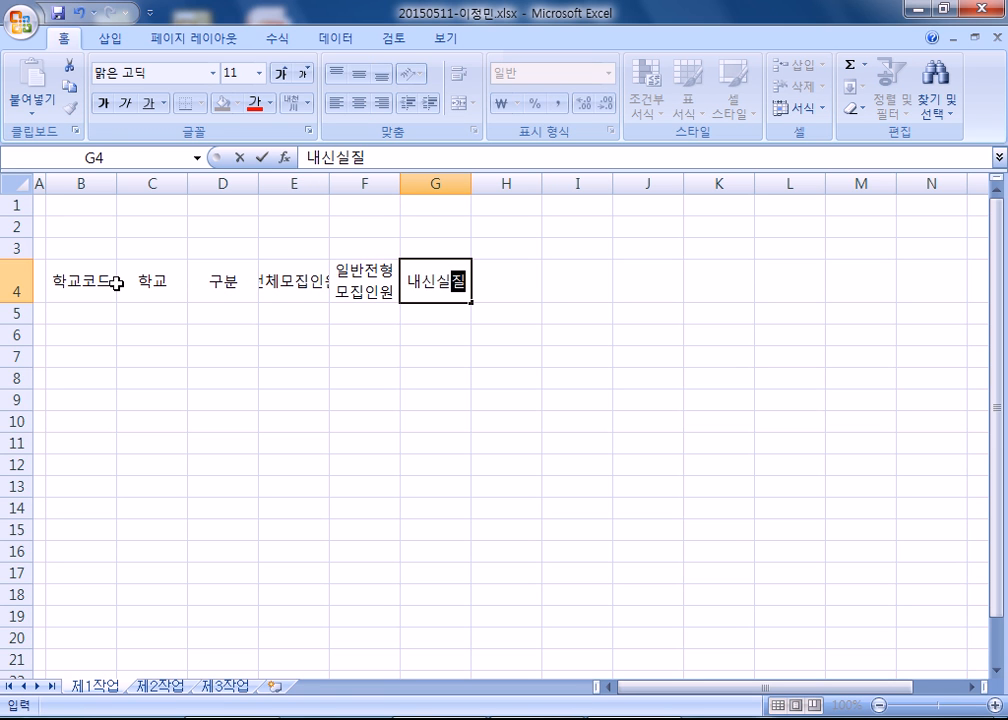
pyautogui.hotkey('alt', 'Return')
pyautogui.write('반영점수')
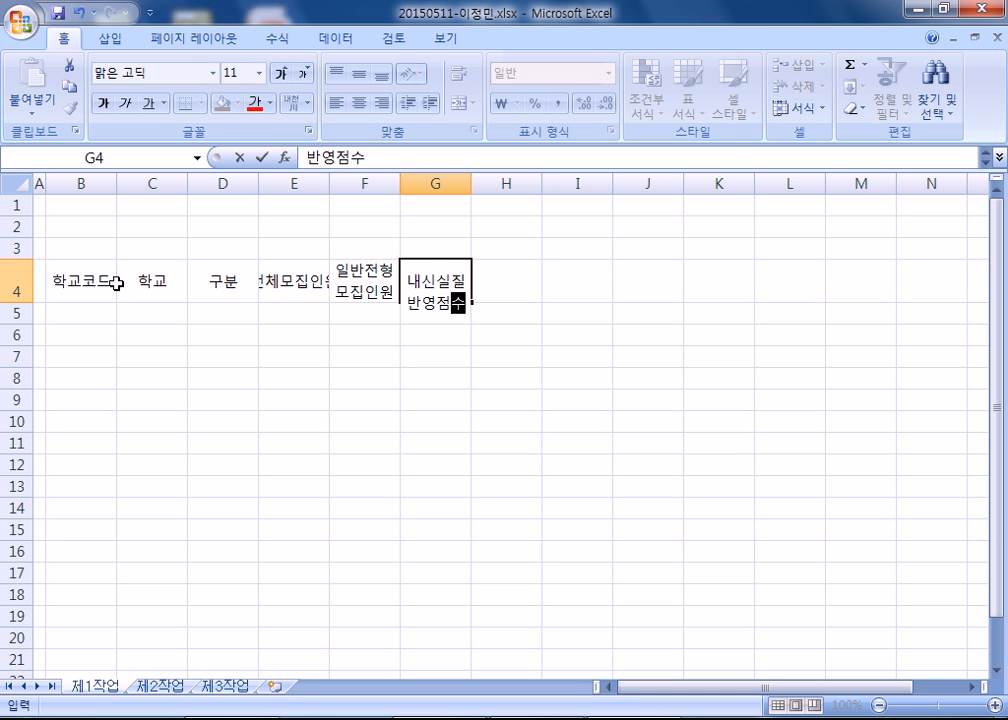
pyautogui.press('Tab')
# Enter the two-line heading 내신실질 / 반영비율 in cell H4.
pyautogui.write('내신실질')
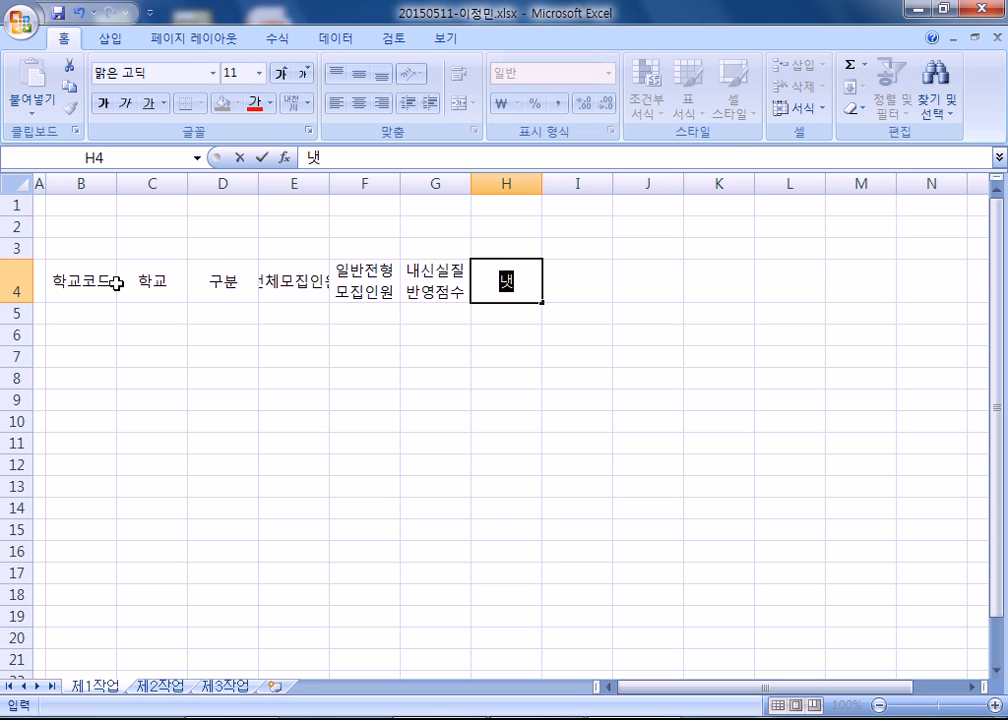
pyautogui.hotkey('alt', 'Return')
pyautogui.write('반영비율')
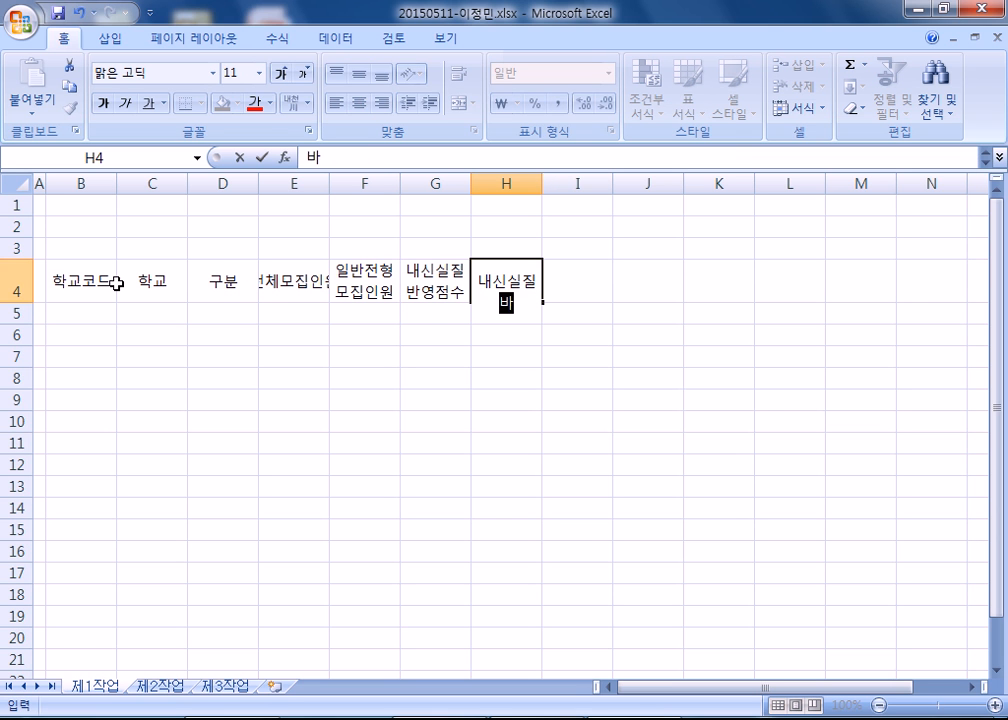
pyautogui.press('Tab')
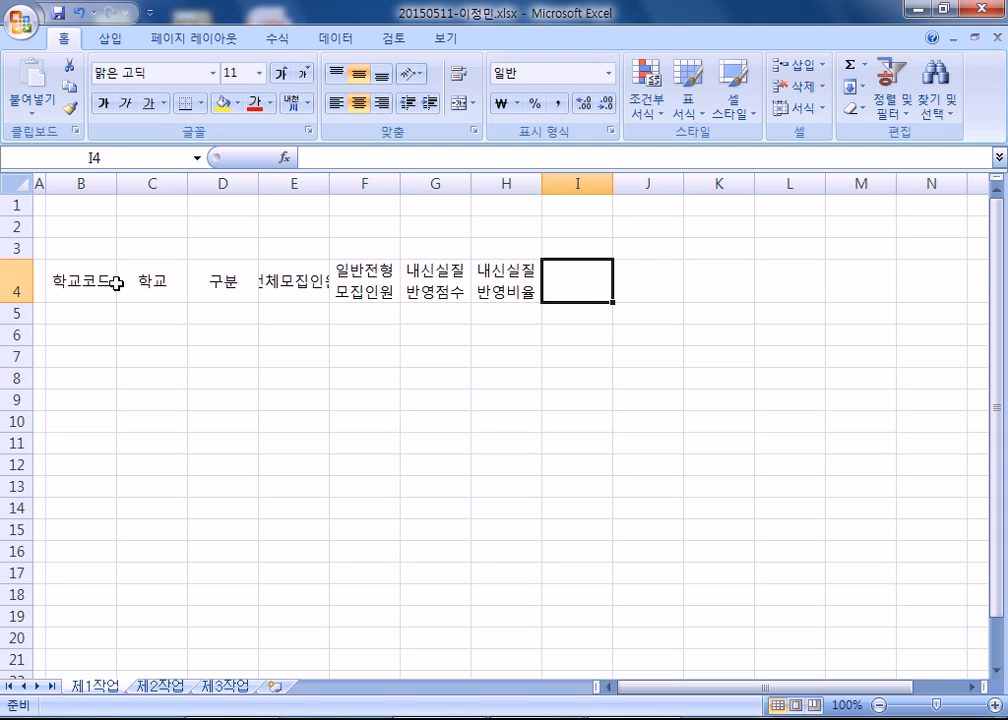
# Enter the two-line heading 반영비율 / 비율 in cell I4.
pyautogui.write('반영비율')
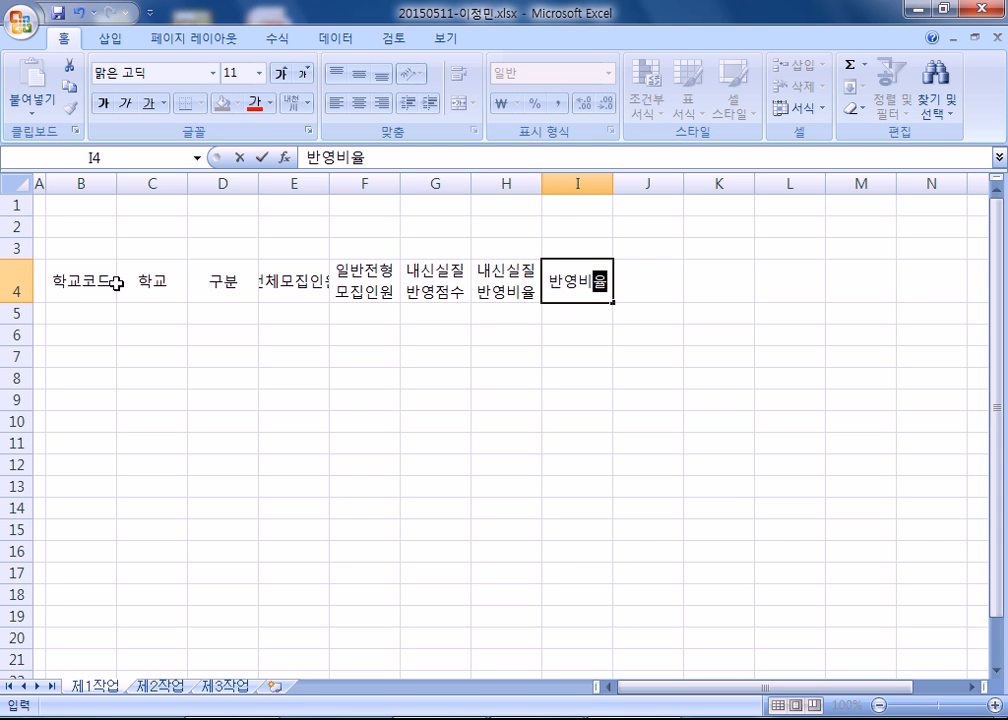
pyautogui.press('Up')
pyautogui.press('Down')
pyautogui.press('F2')
pyautogui.hotkey('alt', 'Return')
pyautogui.write('ㅂㅣ율')
pyautogui.press('Tab')
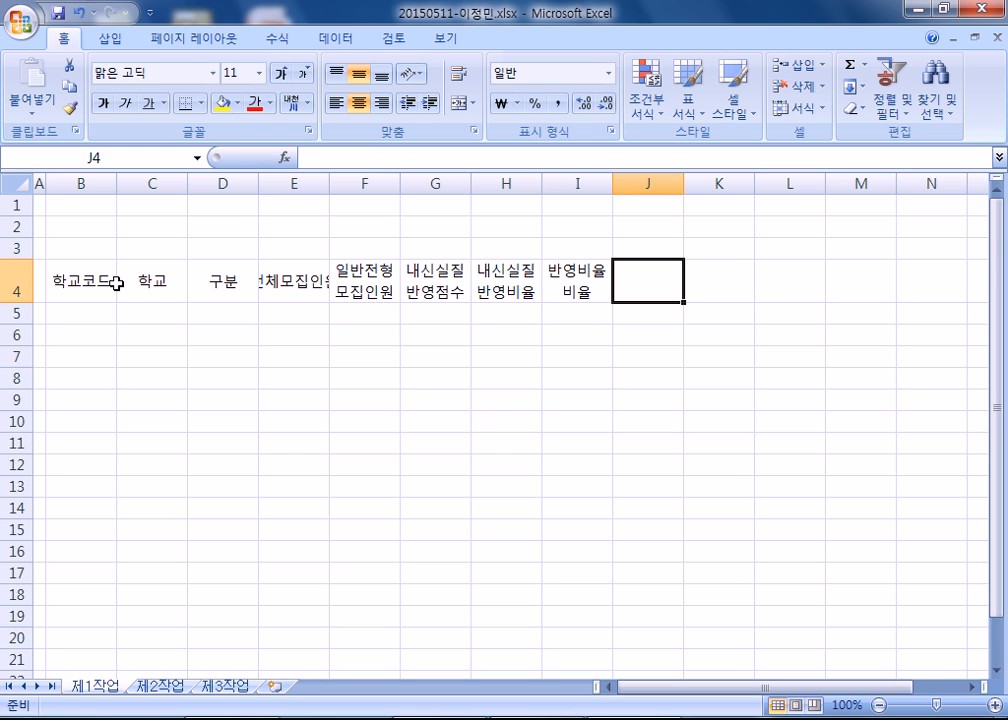
# Change the second line of the heading in I4 to 순위 and enter the heading 비고 in J4.
pyautogui.hotkey('shift', 'Tab')
pyautogui.press('F2')
pyautogui.press('BackSpace')
pyautogui.press('BackSpace')
pyautogui.write('순우ㅣ')
pyautogui.press('Tab')
pyautogui.write('비고')
pyautogui.press('Return')
# Auto-fit the width of column E to its 전체모집인원 heading.
pyautogui.press('Left')
pyautogui.press('Left')
pyautogui.press('Left')
pyautogui.press('Left')
pyautogui.press('Left')
pyautogui.press('Left')
pyautogui.press('Left')
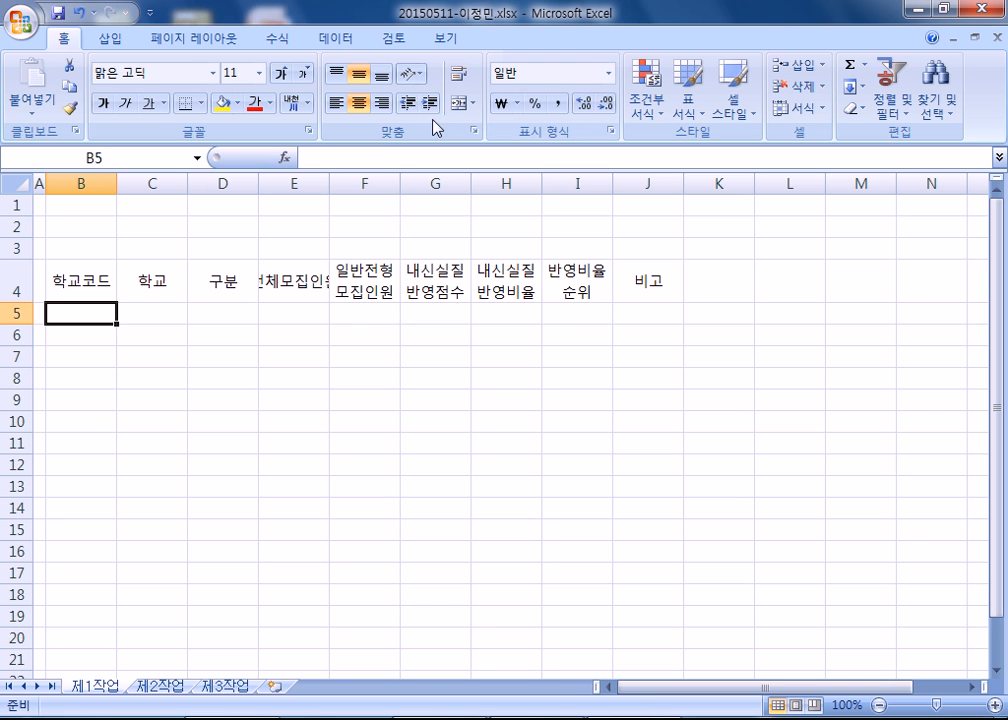
pyautogui.doubleClick(332, 180)
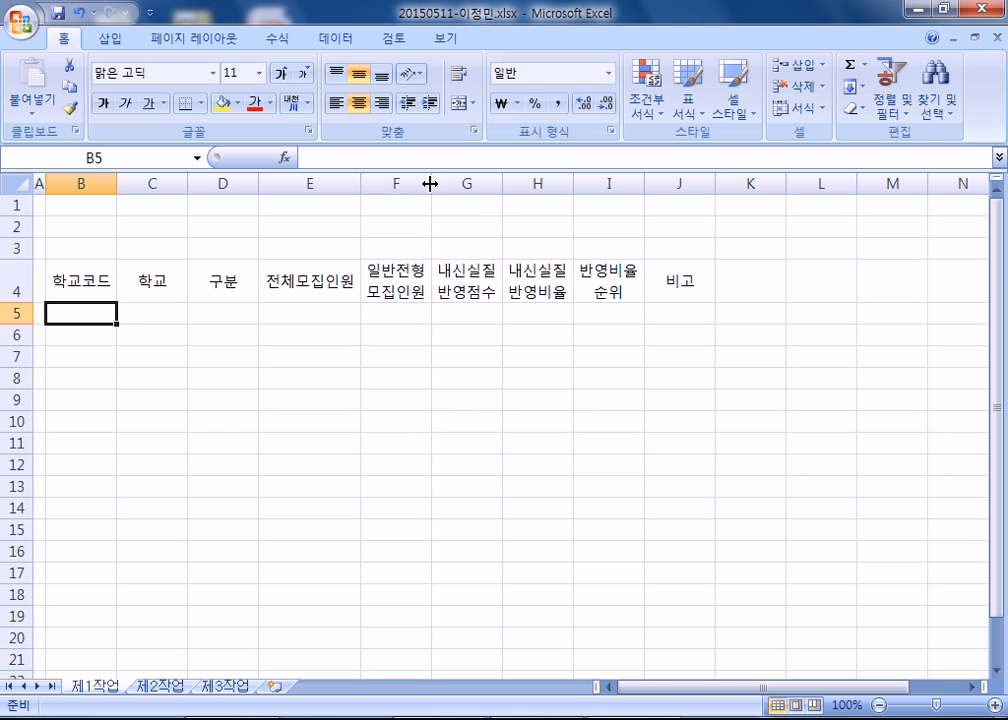
# Select the data range B5:H12 and enter the school codes DEFH04, DKIH08 and SEFH02 in B5 to B7.
pyautogui.moveTo(97, 302); pyautogui.dragTo(529, 457)
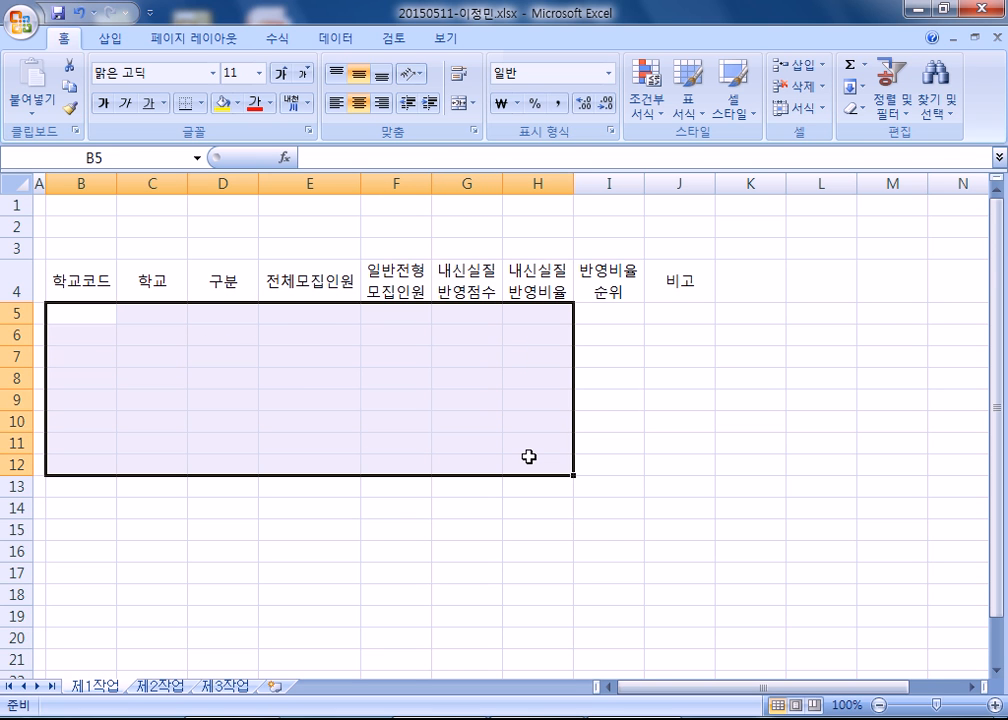
pyautogui.write('DE')
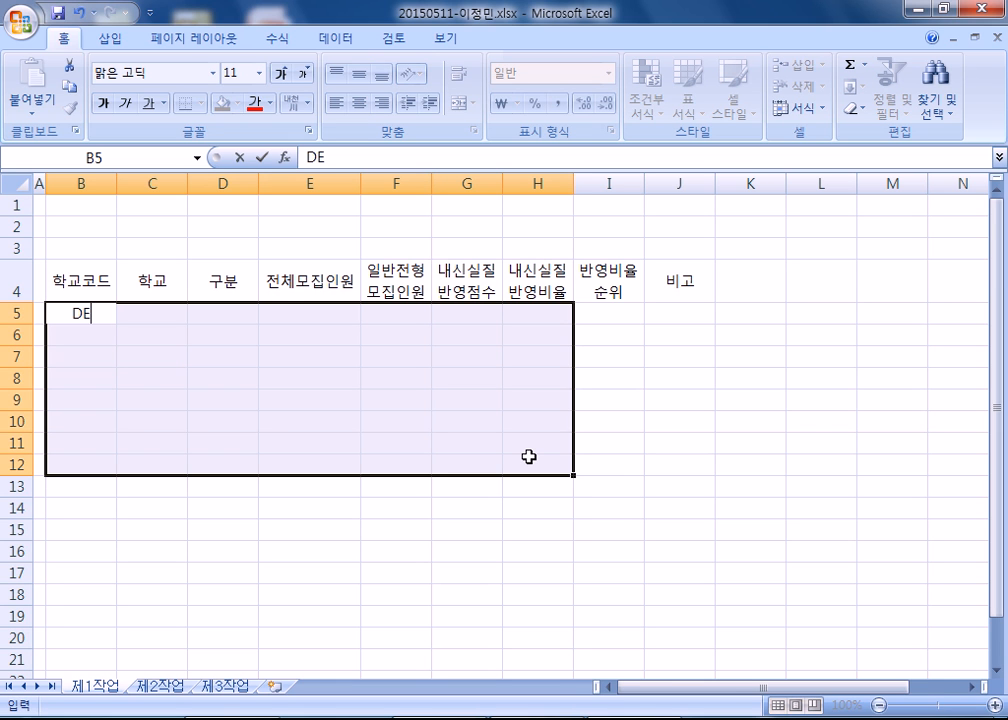
pyautogui.write('FH04')
pyautogui.press('Return')
pyautogui.write('DKI')
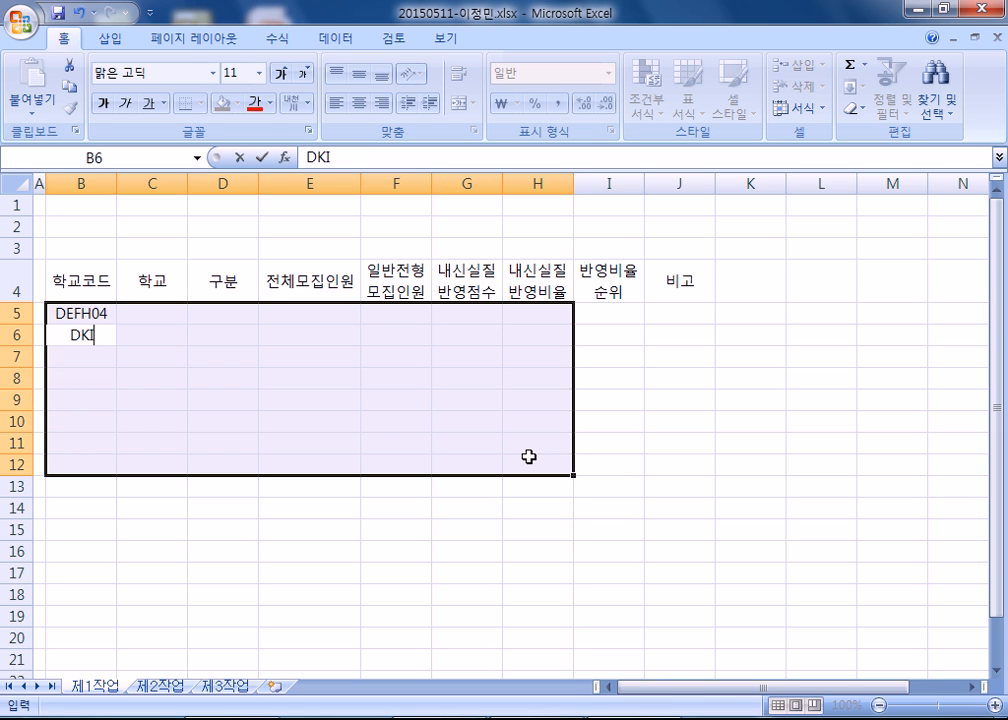
pyautogui.write('H08')
pyautogui.press('Return')
pyautogui.write('SEF')
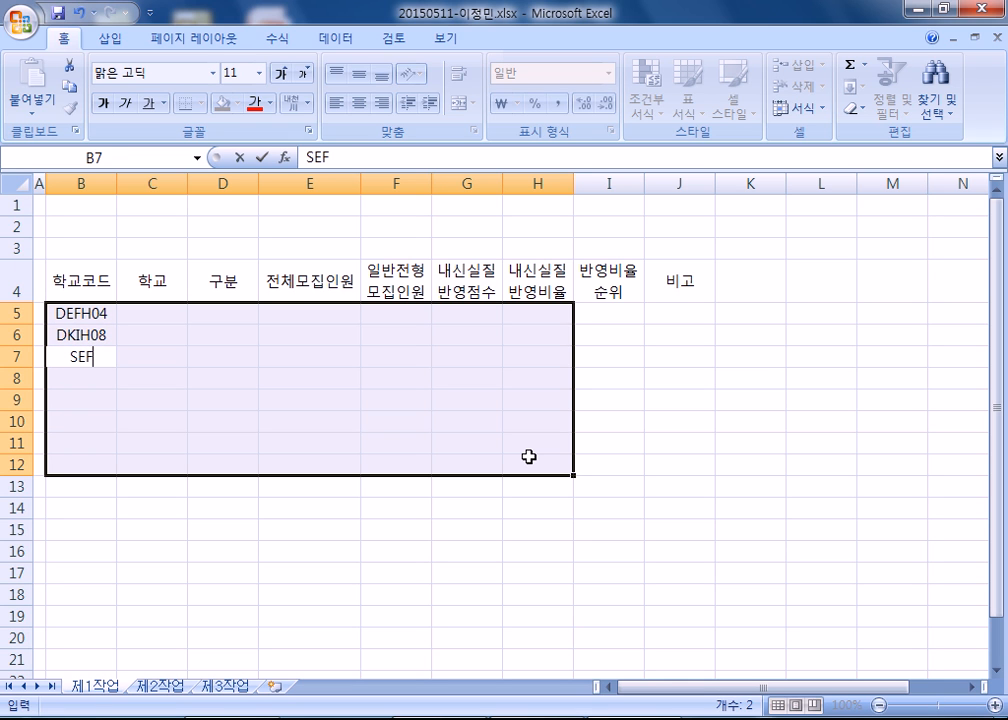
pyautogui.write('H02')
pyautogui.press('Return')
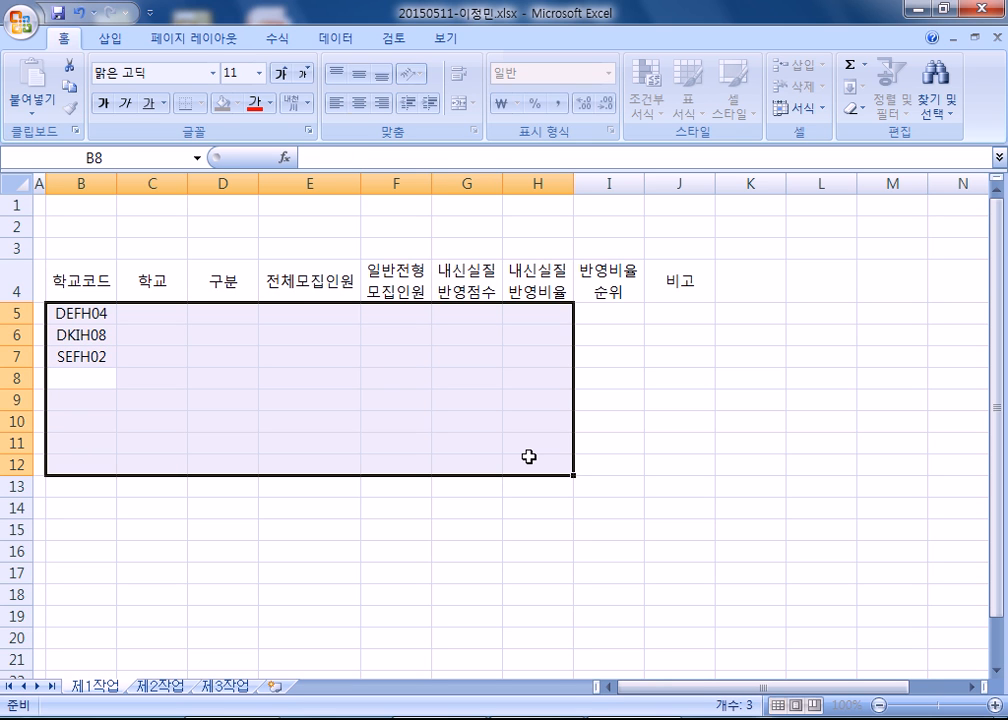
# Enter the school codes KJSH06, SESH07, JEFH01 and SEFH05 in B8 to B11.
pyautogui.write('KJSH06')
pyautogui.press('Return')
pyautogui.write('SESH07')
pyautogui.press('Return')
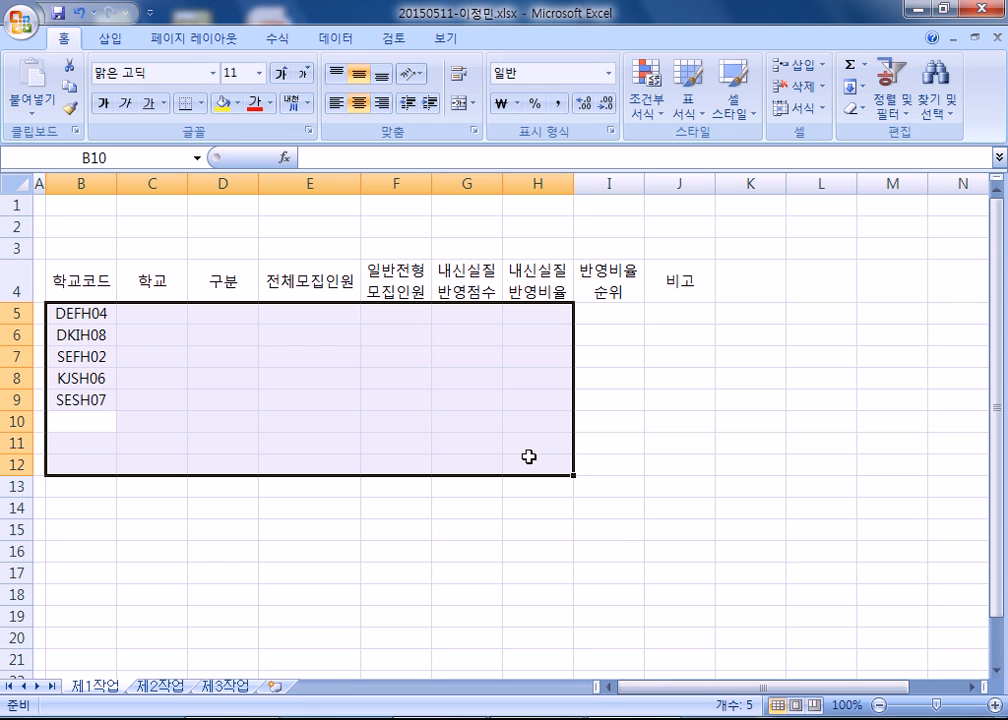
pyautogui.write('JE')
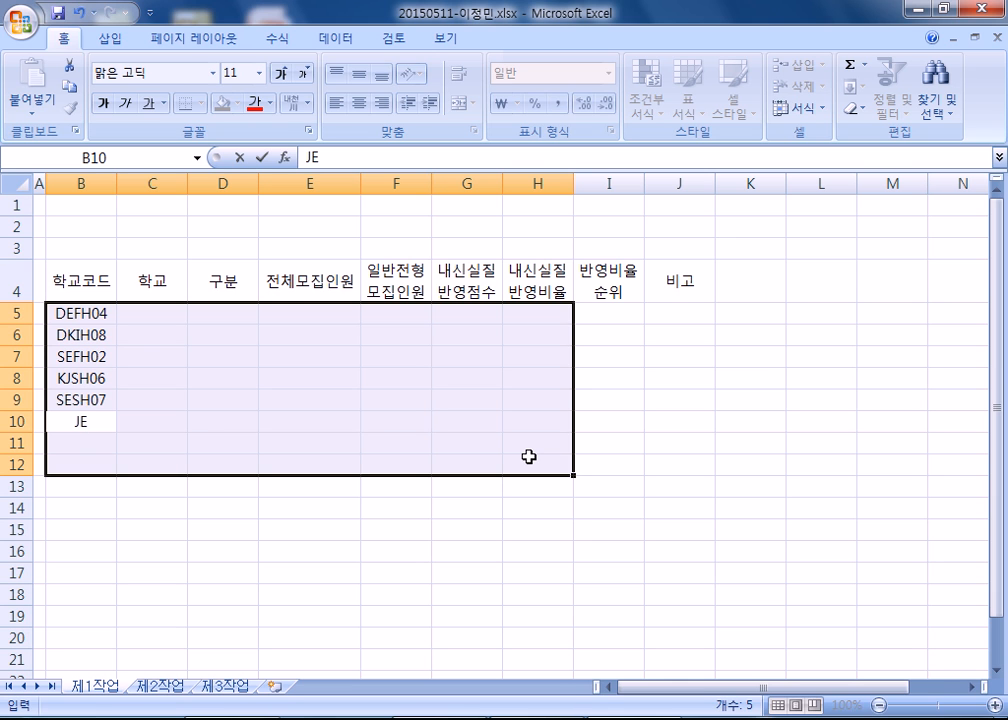
pyautogui.write('FH01')
pyautogui.press('Return')
pyautogui.write('SE')
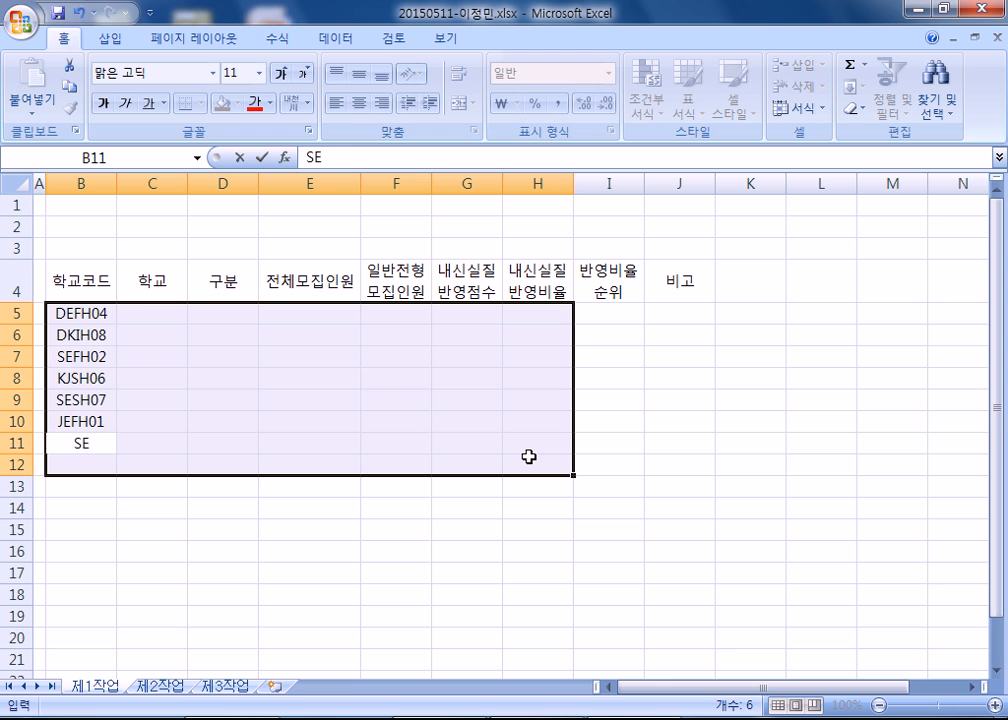
pyautogui.write('FH05')
pyautogui.press('Return')
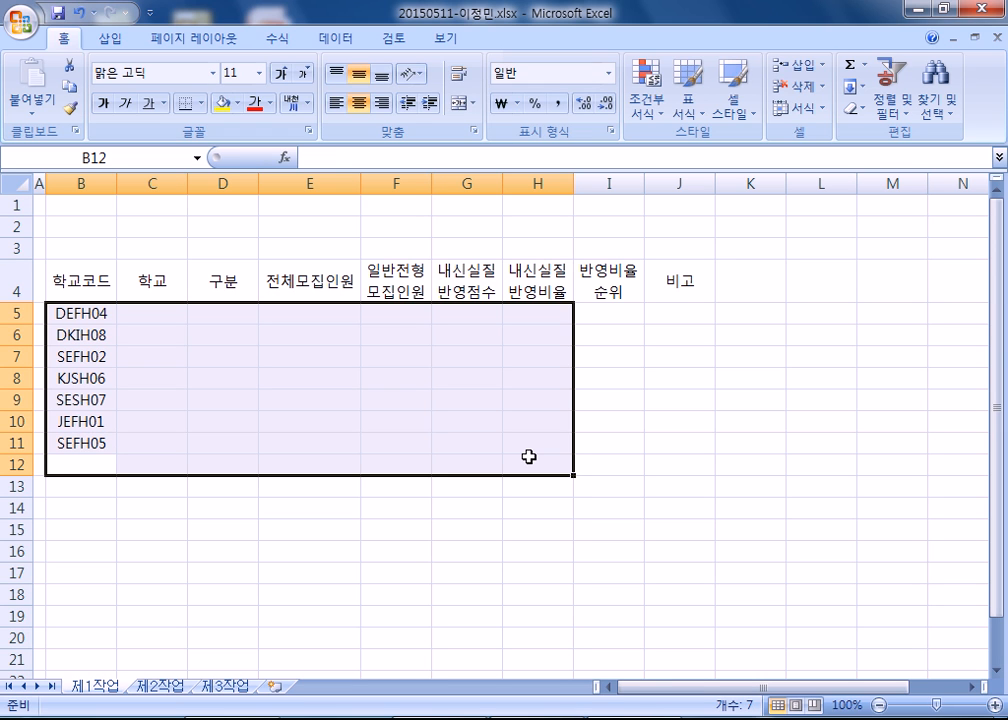
# Enter the school code JEFH03 in B12, completing the 학교코드 column.
pyautogui.write('JE')
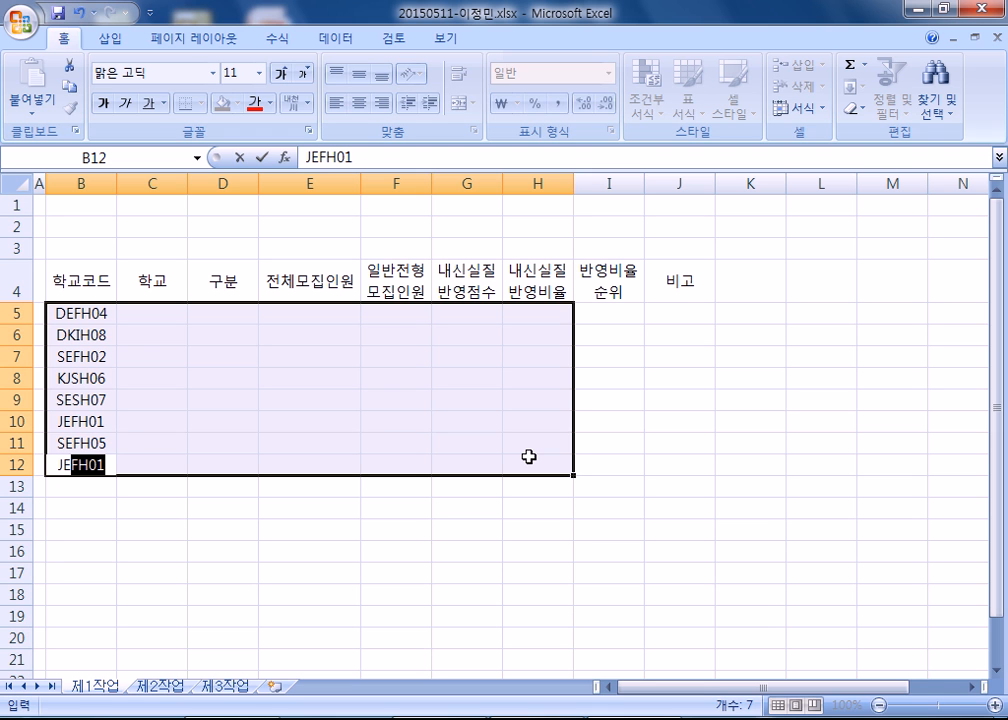
pyautogui.press('Return')
pyautogui.press('F2')
pyautogui.press('BackSpace')
pyautogui.write('3')
pyautogui.press('Return')
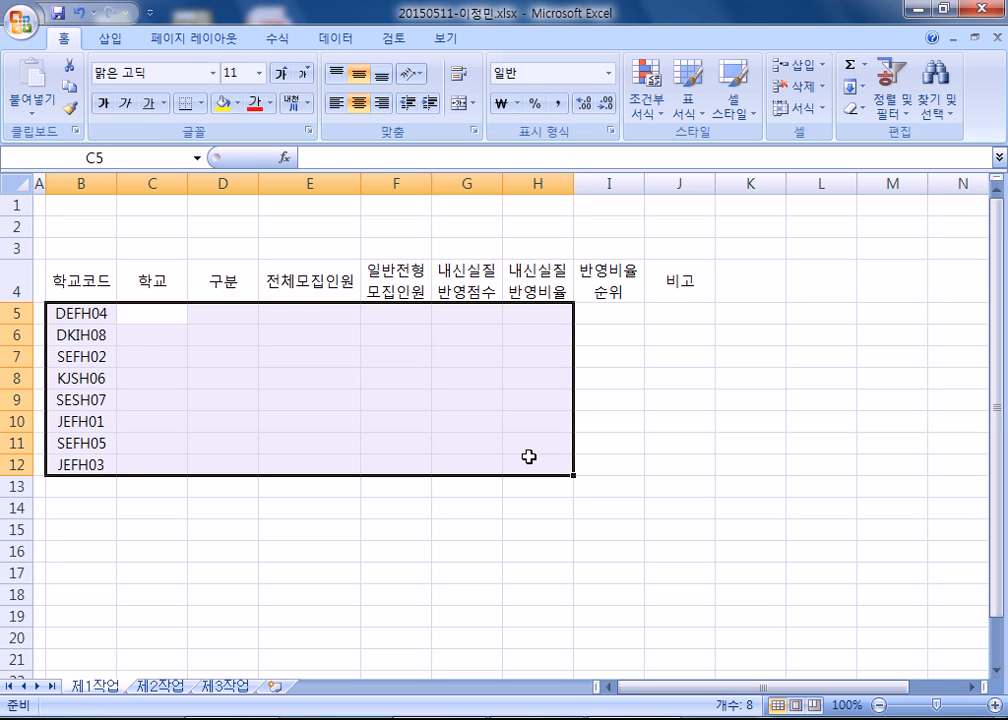
# Enter the school names 이정외고, 대한국제고, 대일외고 and 한성과고 in C5 to C8.
pyautogui.write('이저ㅇ')
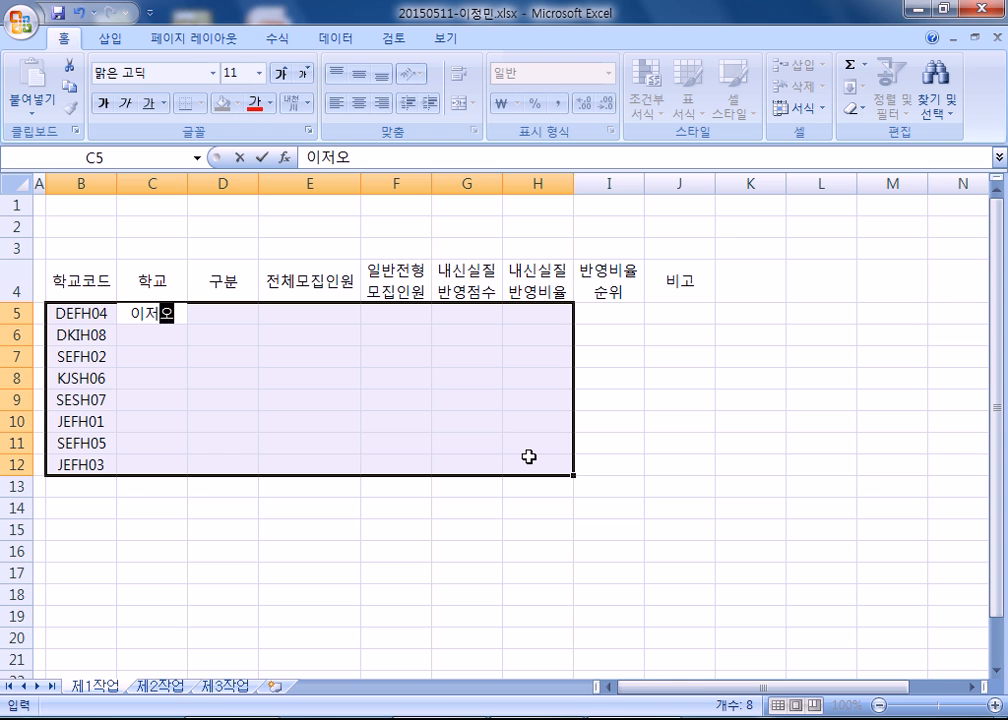
pyautogui.press('BackSpace')
pyautogui.press('BackSpace')
pyautogui.write('정외고')
pyautogui.press('Return')
pyautogui.write('대한국제고')
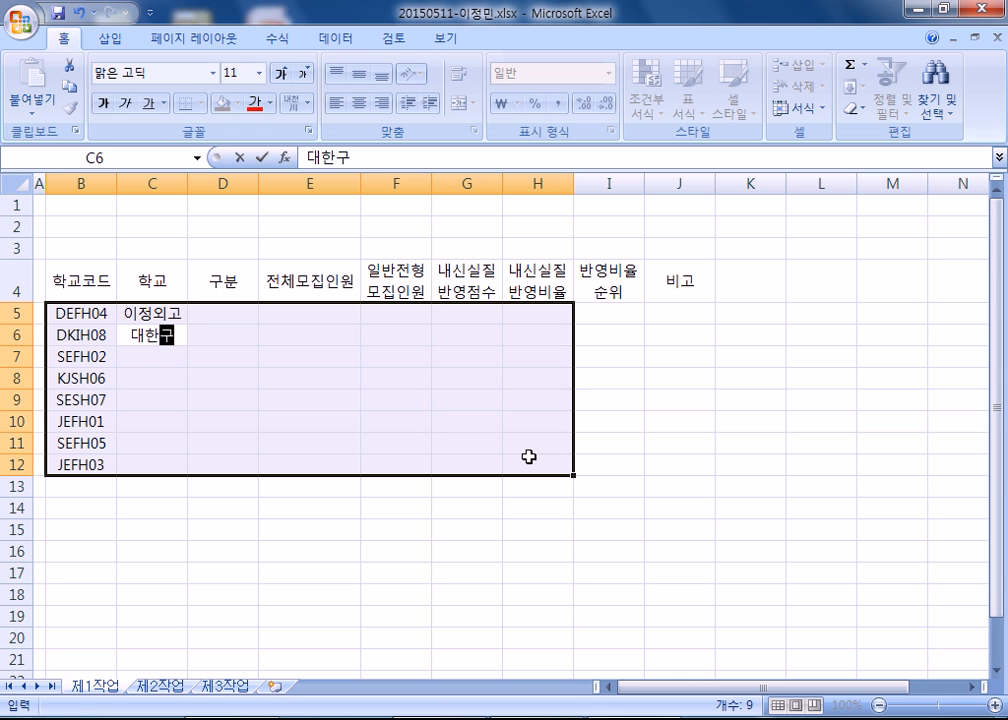
pyautogui.press('Return')
pyautogui.write('대일외고')
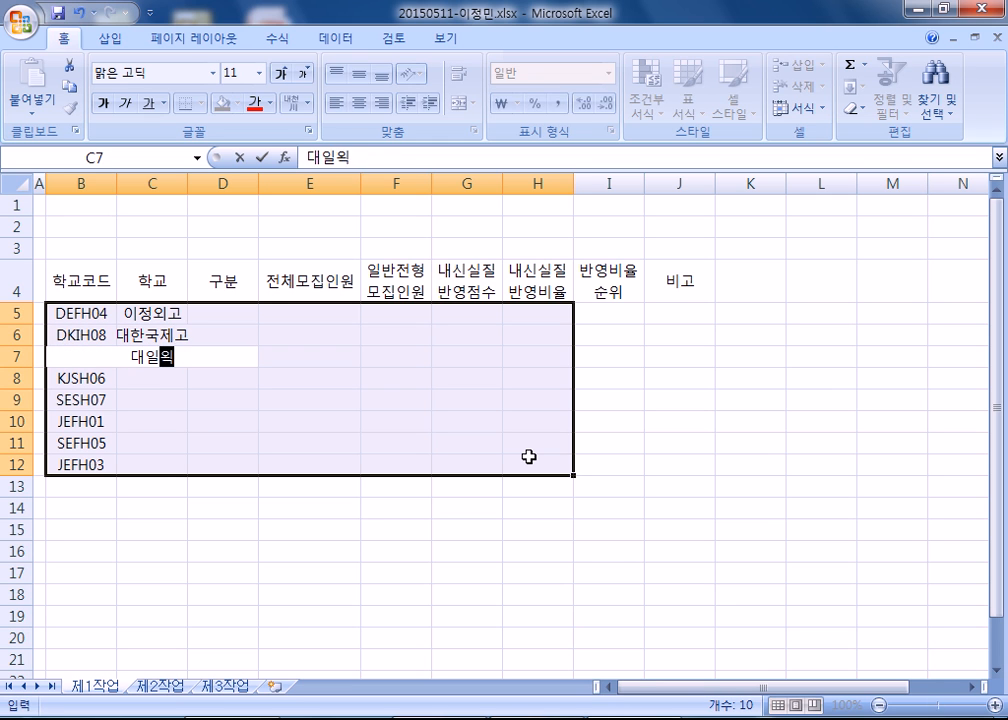
pyautogui.press('Return')
pyautogui.write('한성과고')
pyautogui.press('Return')
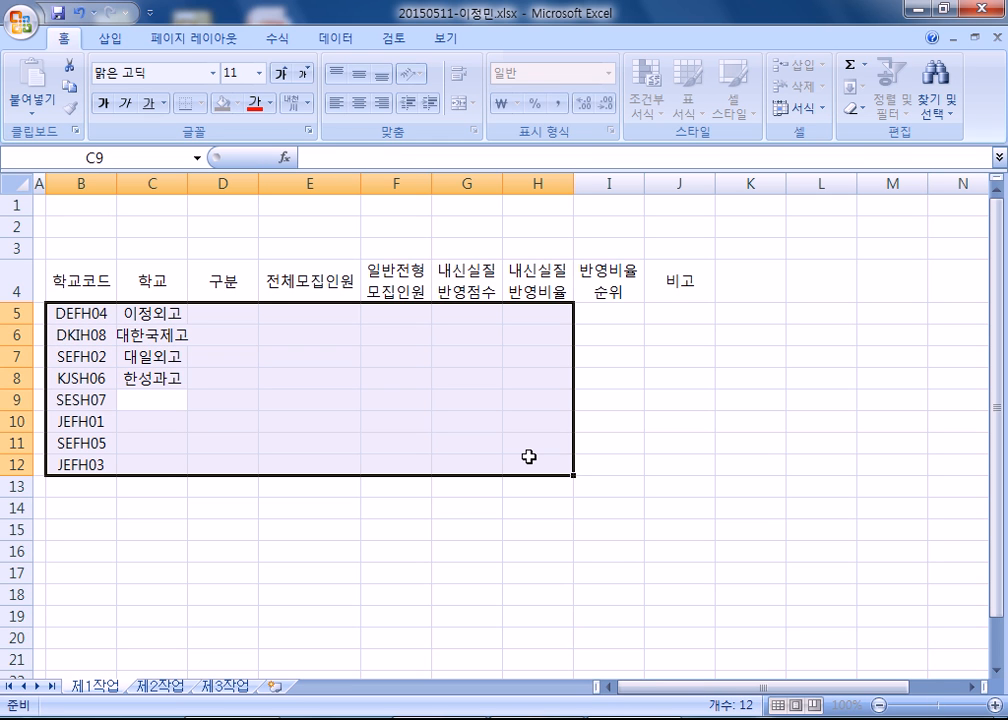
# Enter 세종과고, 아인외고, 양진외고 and 대자외고 in C9 to C12 and auto-fit the width of column C.
pyautogui.write('세종과고')
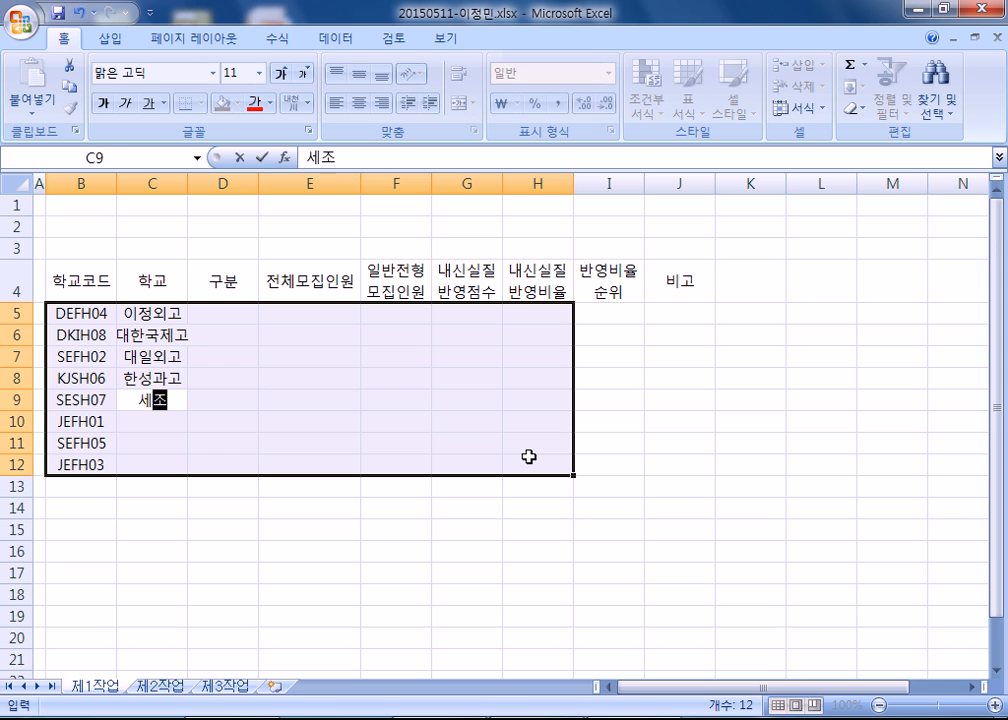
pyautogui.press('Return')
pyautogui.write('ㅇ아인외고')
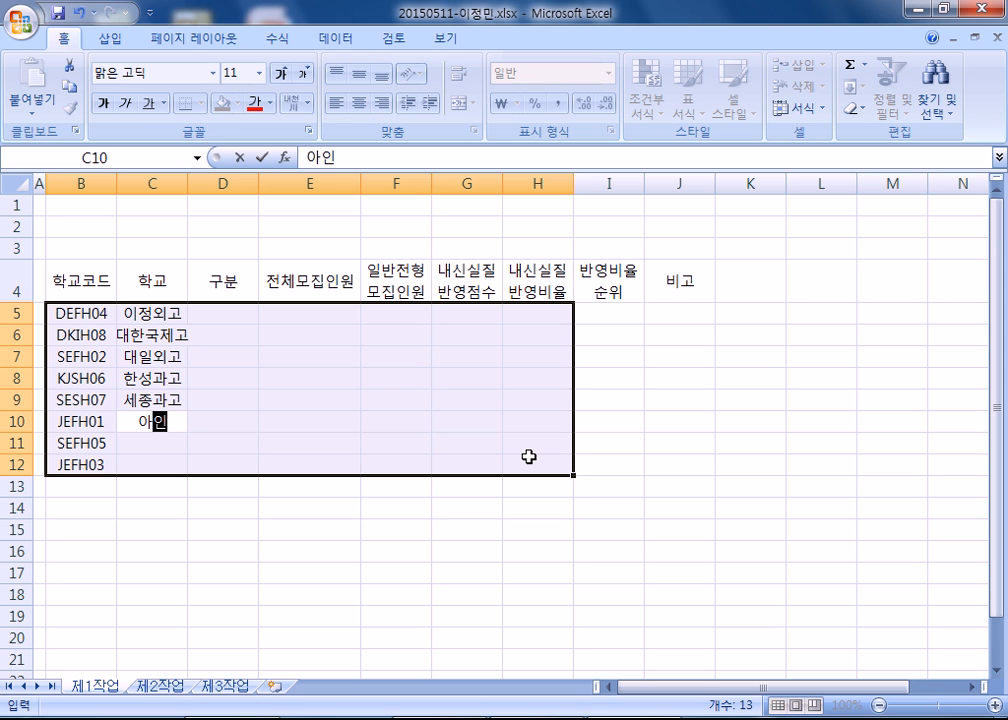
pyautogui.press('Return')
pyautogui.write('양ㅈ진외고')
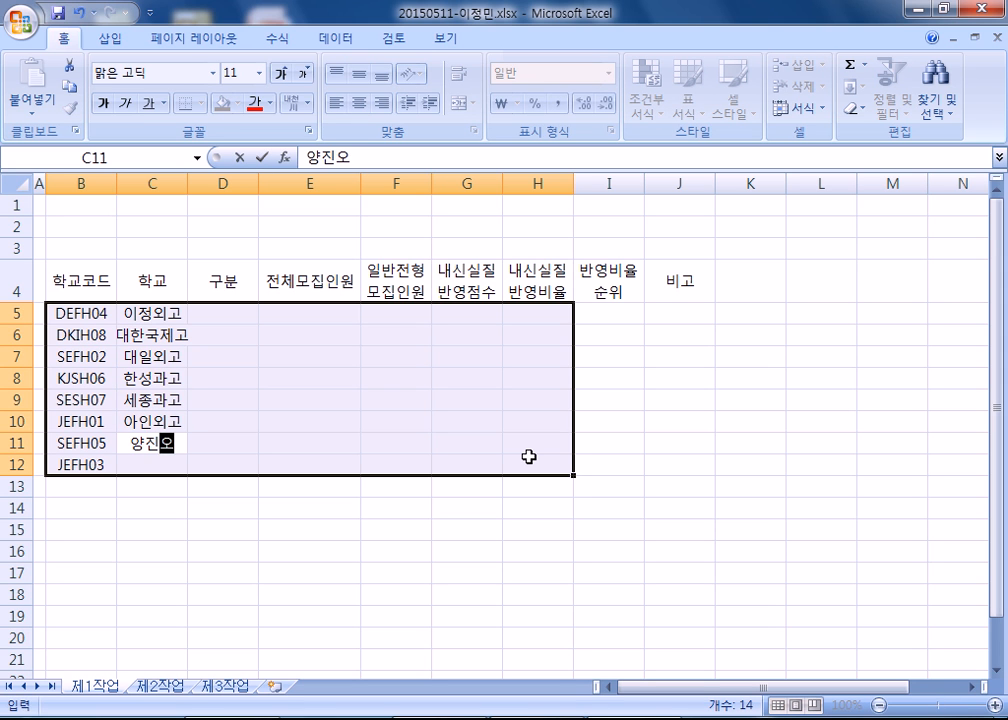
pyautogui.press('Return')
pyautogui.write('대자오')
pyautogui.write('외고')
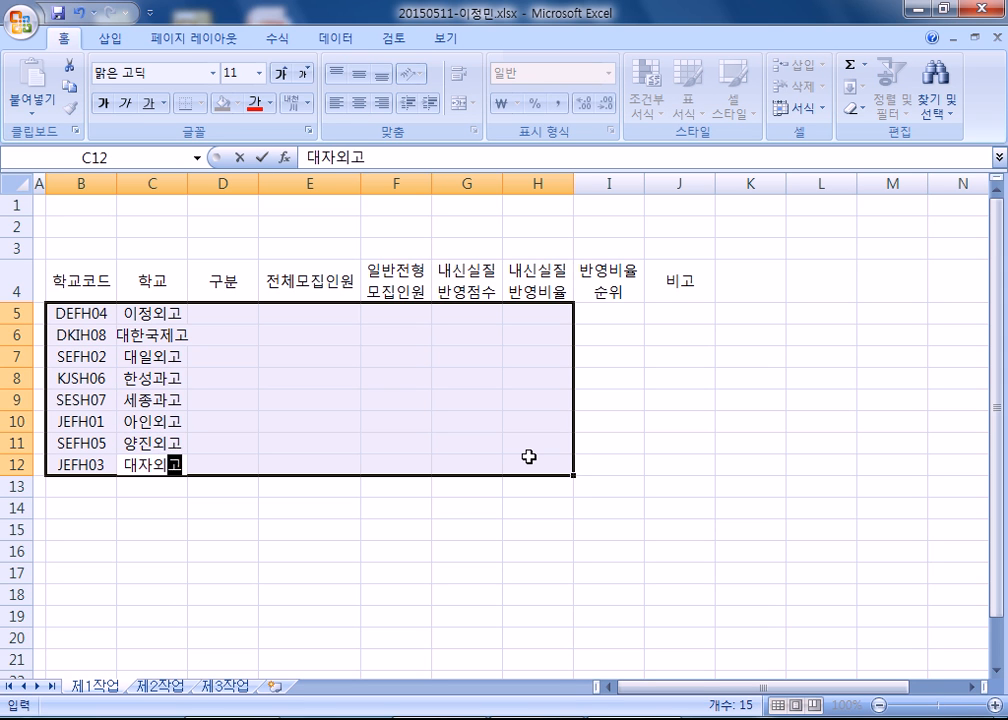
pyautogui.press('Return')
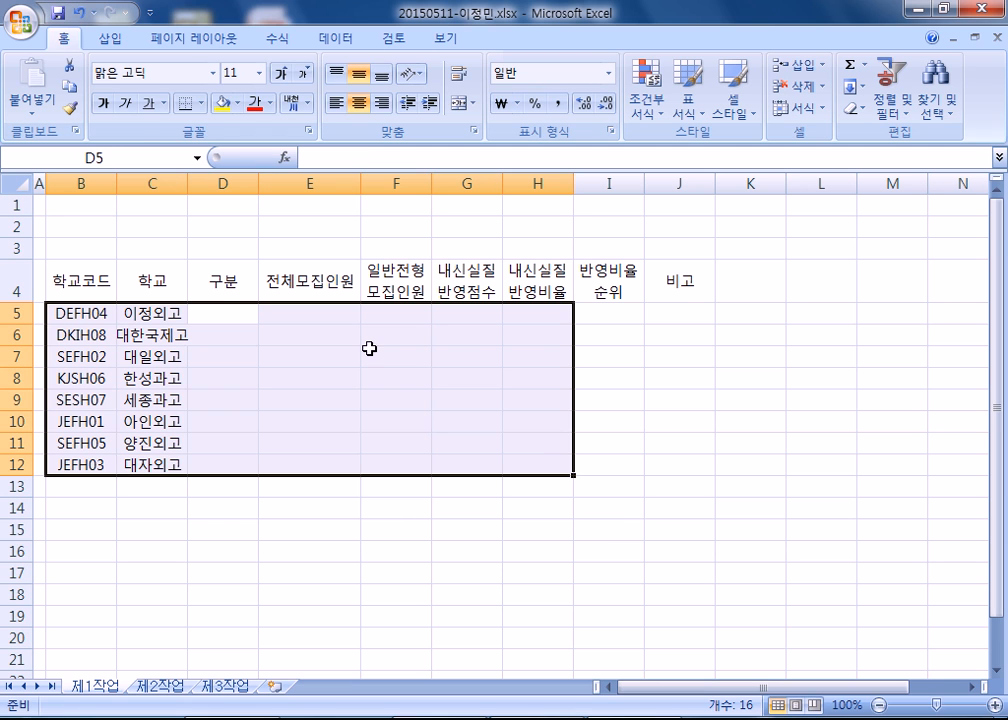
pyautogui.doubleClick(187, 182)
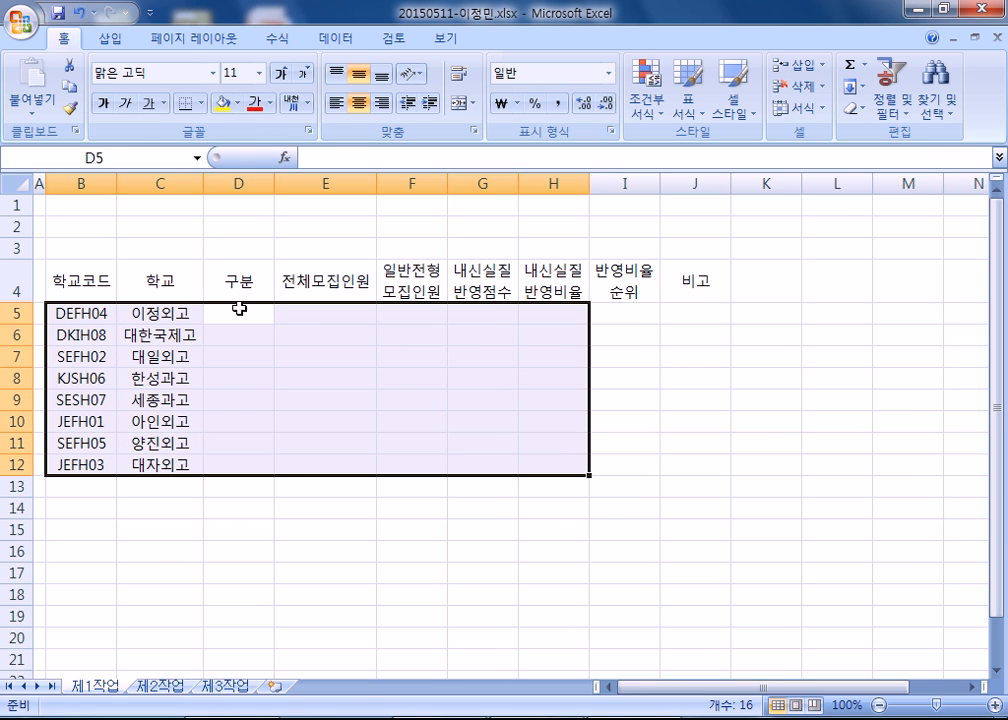
# Enter the school types 외국어고, 국제고 and 외국어고 in D5 to D7 of the 구분 column.
pyautogui.write('외국어고')
pyautogui.press('Return')
pyautogui.write('국제고')
pyautogui.press('Return')
pyautogui.write('왹')
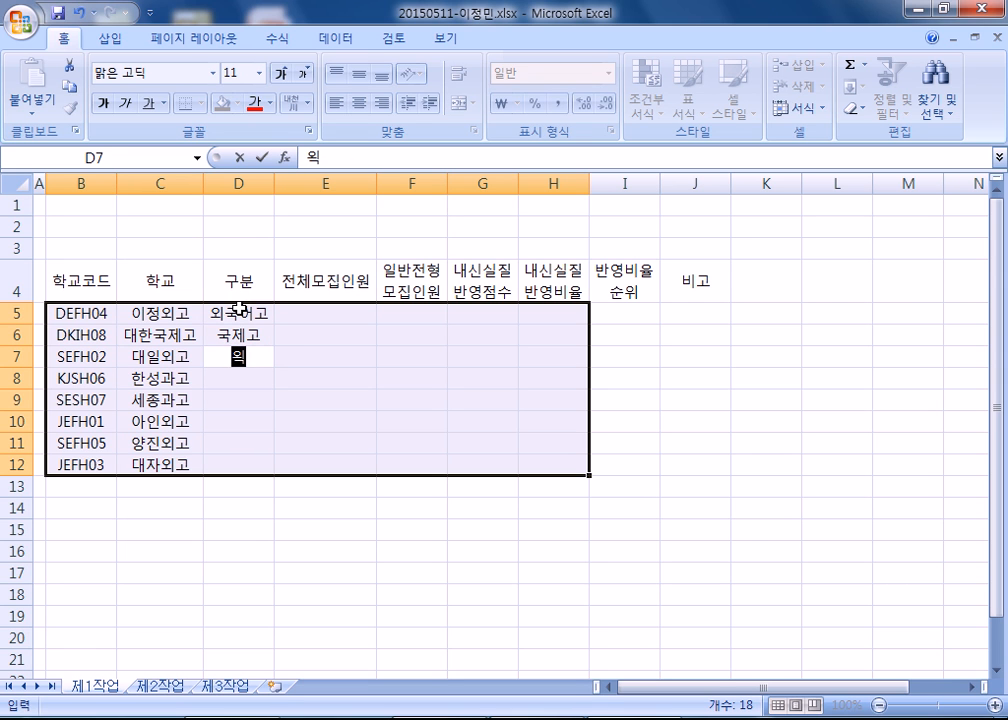
pyautogui.write('ㅜㅡ')
pyautogui.press('BackSpace')
pyautogui.press('BackSpace')
pyautogui.write('국어고')
pyautogui.press('Return')
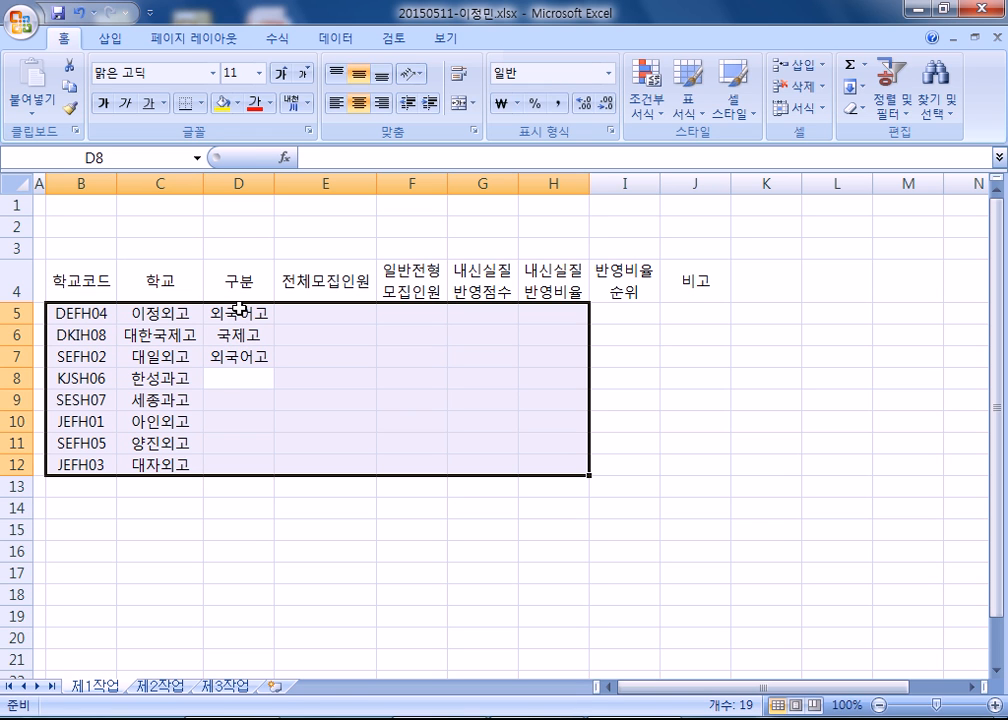
# Enter the school type 과학고 in D8 and D9.
pyautogui.write('과하곡')
pyautogui.press('Return')
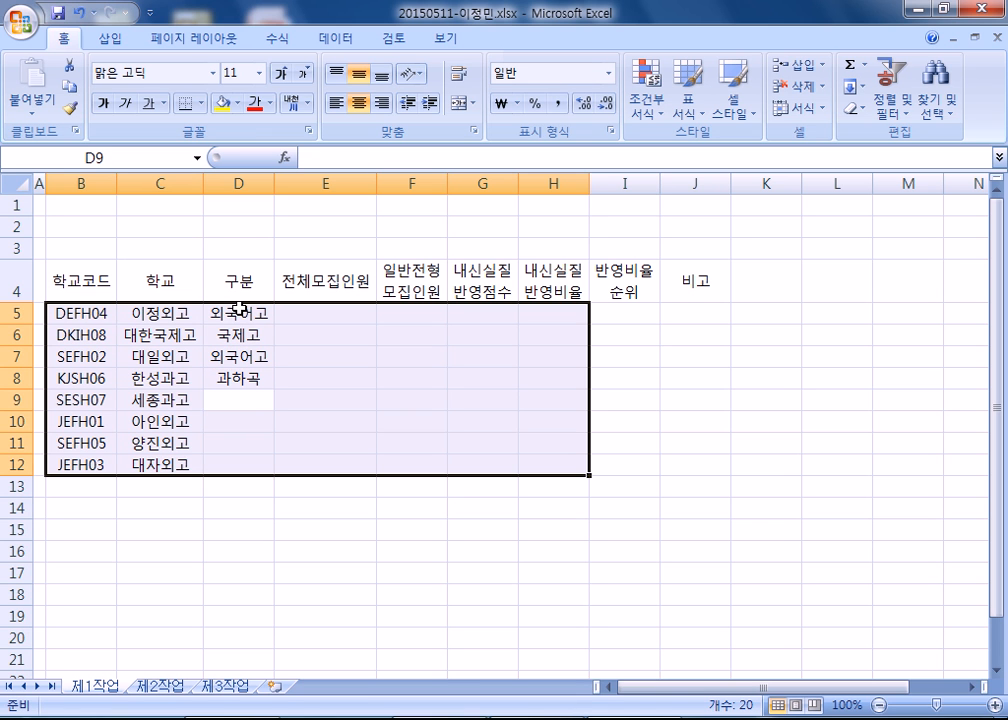
pyautogui.press('Up')
pyautogui.press('F2')
pyautogui.press('BackSpace')
pyautogui.write('ㄱ')
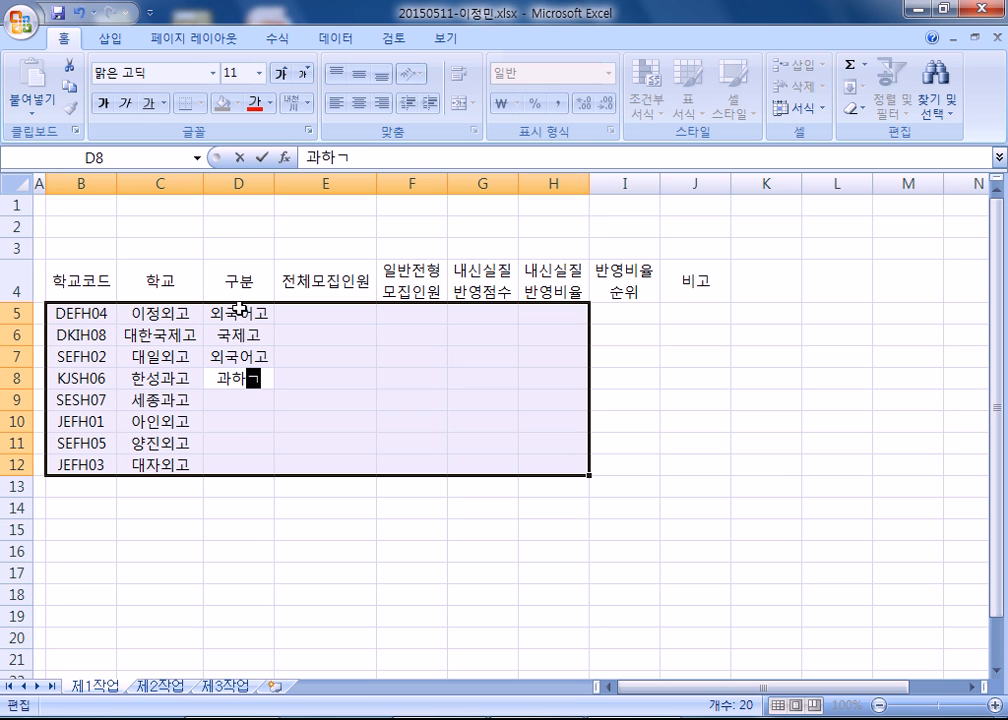
pyautogui.press('BackSpace')
pyautogui.press('BackSpace')
pyautogui.press('BackSpace')
pyautogui.write('학고')
pyautogui.press('Return')
pyautogui.write('과학고')
pyautogui.press('Return')
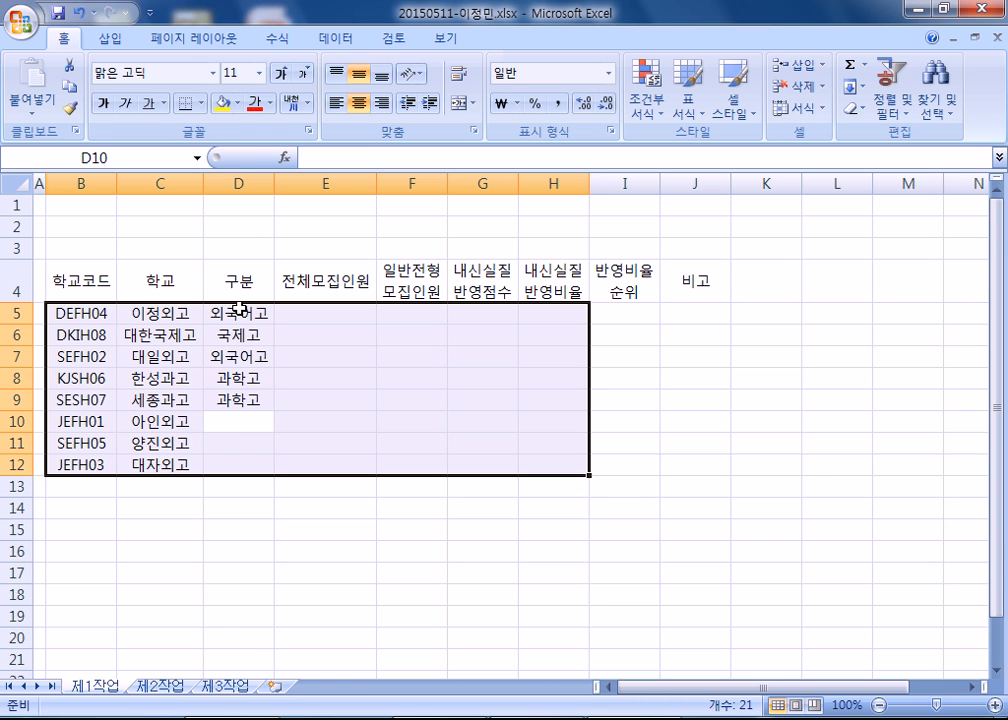
# Enter the school type 외국어고 in D10, D11 and D12.
pyautogui.write('외국어고')
pyautogui.press('Return')
pyautogui.write('외국어고')
pyautogui.press('Return')
pyautogui.write('외국어고')
pyautogui.press('Return')
# Enter 210, 150, 420 and 140 in E5 to E8 of the 전체모집인원 column.
pyautogui.write('210')
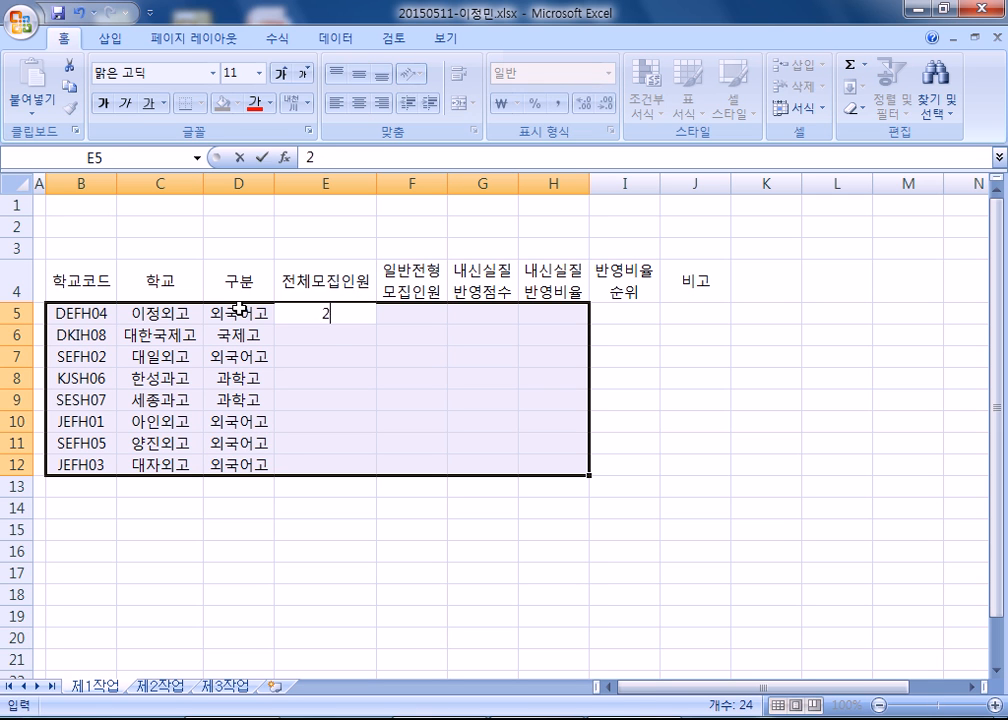
pyautogui.press('Return')
pyautogui.write('150')
pyautogui.press('Return')
pyautogui.write('420')
pyautogui.press('Return')
pyautogui.write('140')
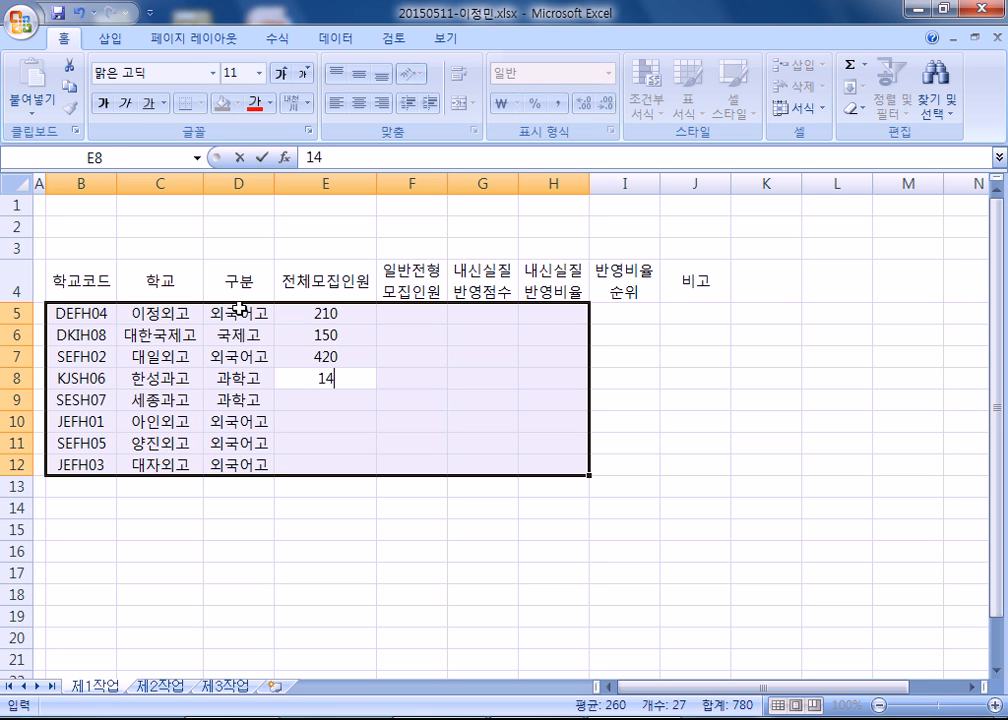
pyautogui.press('Return')
# Enter 160, 420, 350 and 420 in E9 to E12 of the 전체모집인원 column.
pyautogui.write('160')
pyautogui.press('Return')
pyautogui.write('420')
pyautogui.press('Return')
pyautogui.write('350')
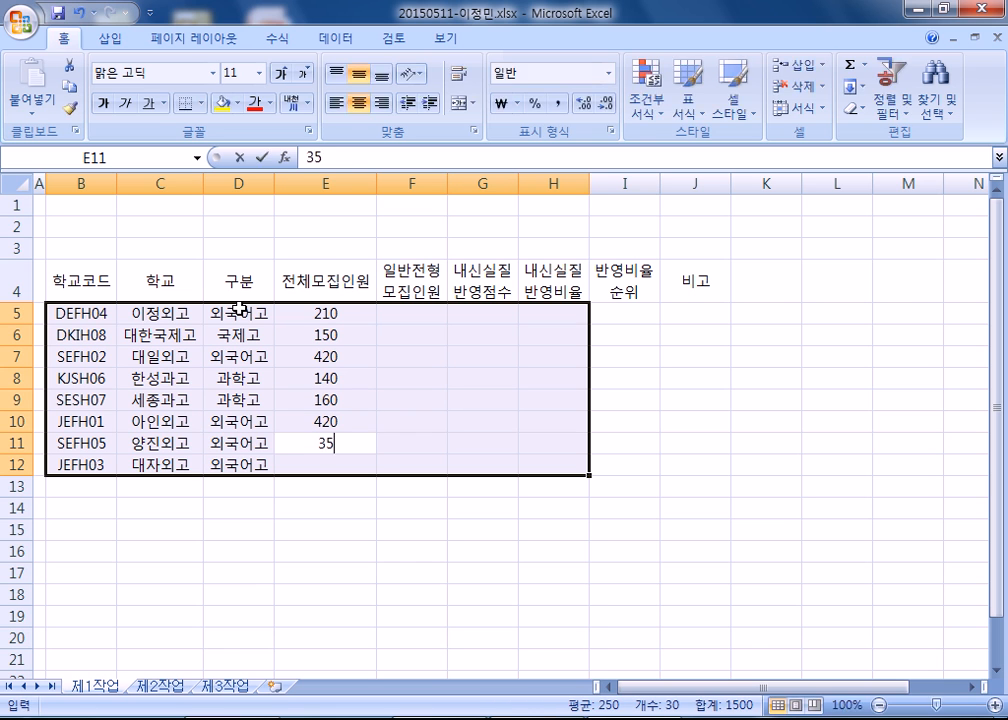
pyautogui.press('Return')
pyautogui.write('420')
pyautogui.press('Return')
# Enter 152, 75, 315 and 70 in F5 to F8 of the 일반전형 모집인원 column.
pyautogui.write('152')
pyautogui.press('Return')
pyautogui.write('75')
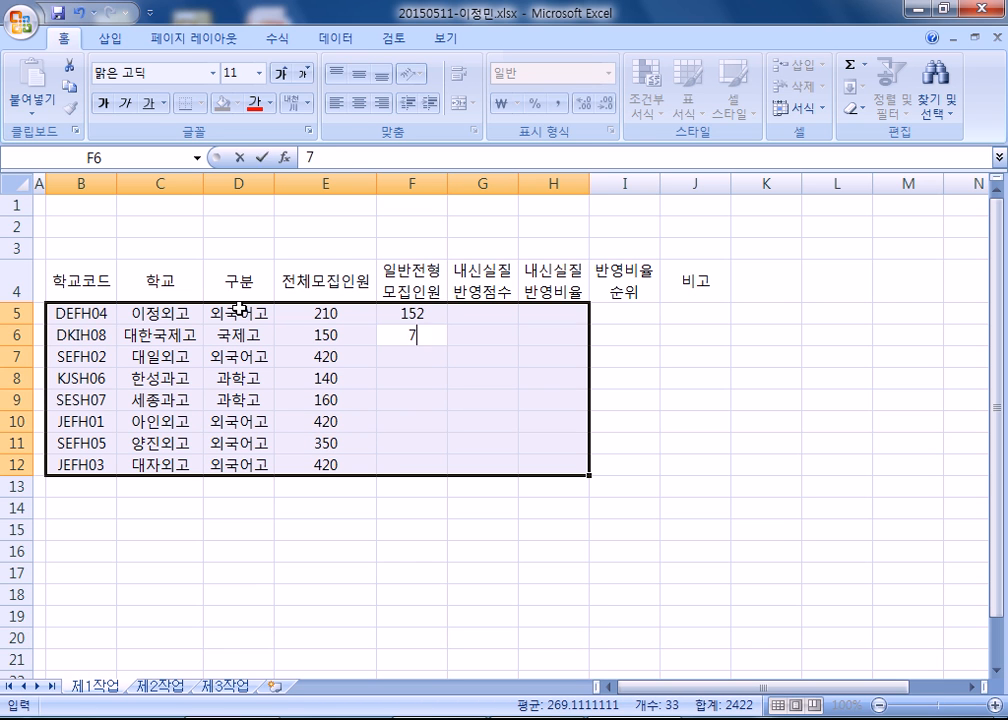
pyautogui.press('Return')
pyautogui.write('1')
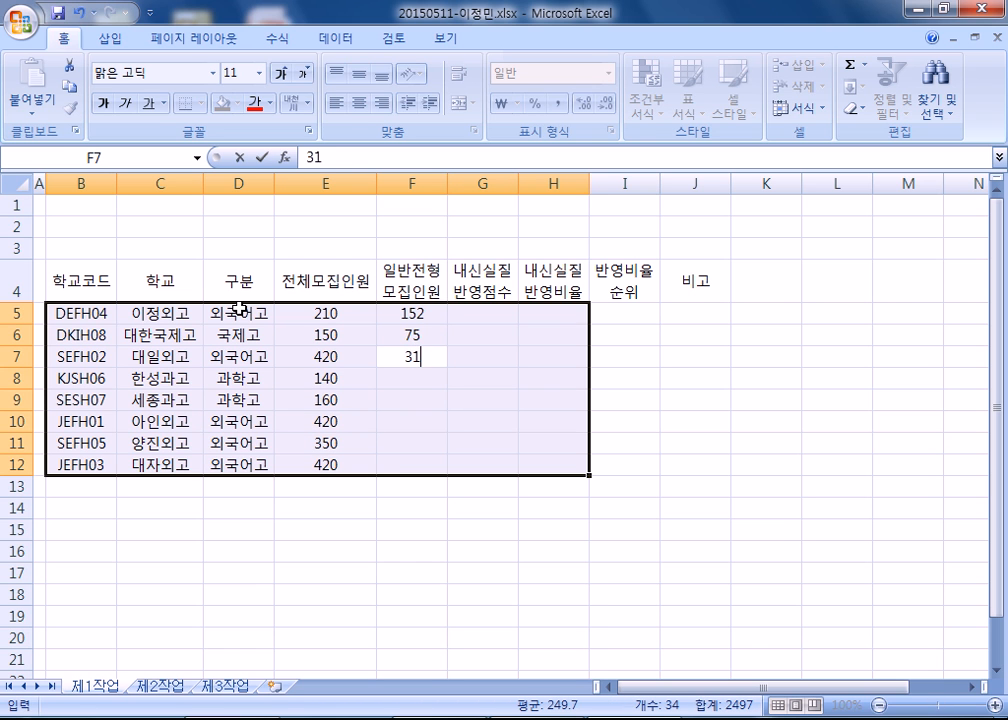
pyautogui.write('5')
pyautogui.press('Return')
pyautogui.write('70')
pyautogui.press('Return')
# Enter 83, 312, 274 and 308 in F9 to F12 of the 일반전형 모집인원 column.
pyautogui.write('83')
pyautogui.press('Return')
pyautogui.write('31')
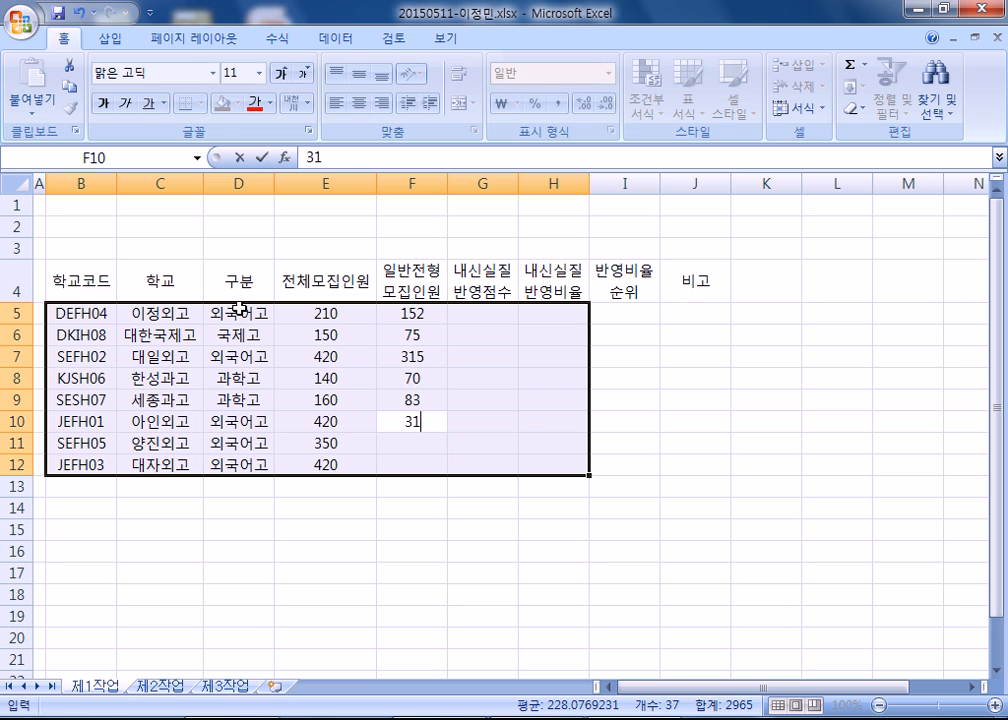
pyautogui.write('2')
pyautogui.press('Return')
pyautogui.write('274')
pyautogui.press('Return')
pyautogui.write('308')
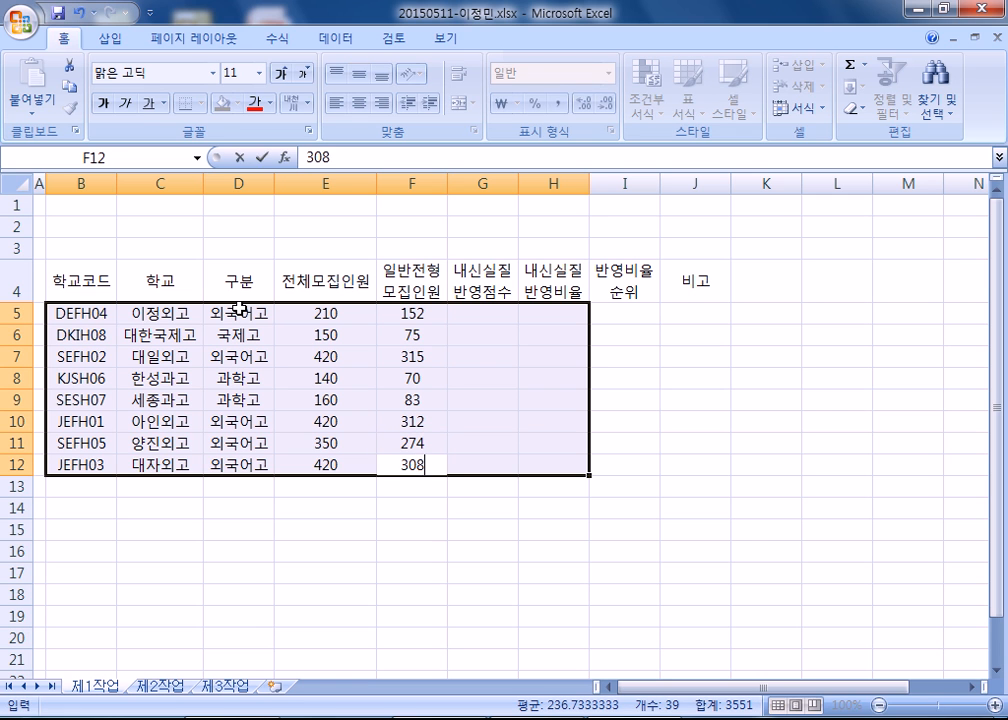
pyautogui.press('Return')
# Enter 202, 290, 110 and 170 in G5 to G8 of the 내신실질 반영점수 column.
pyautogui.write('202')
pyautogui.press('Return')
pyautogui.write('290')
pyautogui.press('Return')
pyautogui.write('110')
pyautogui.press('Return')
pyautogui.write('170')
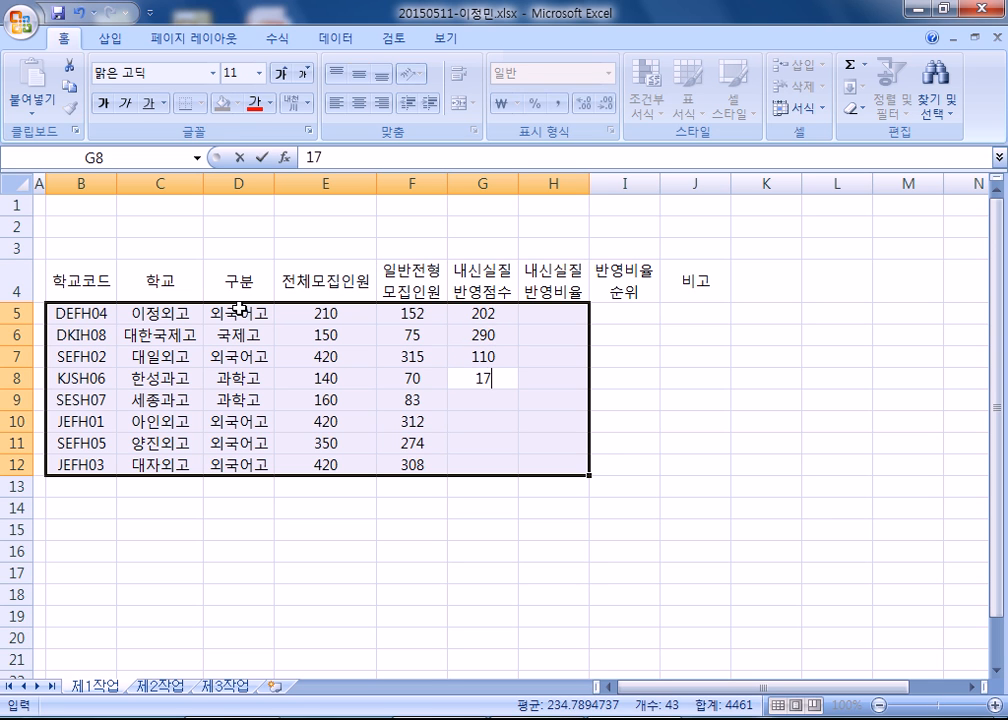
pyautogui.press('Return')
# Enter 170, 250, 120 and 220 in G9 to G12 of the 내신실질 반영점수 column.
pyautogui.write('170')
pyautogui.press('Return')
pyautogui.write('250')
pyautogui.press('Return')
pyautogui.write('120')
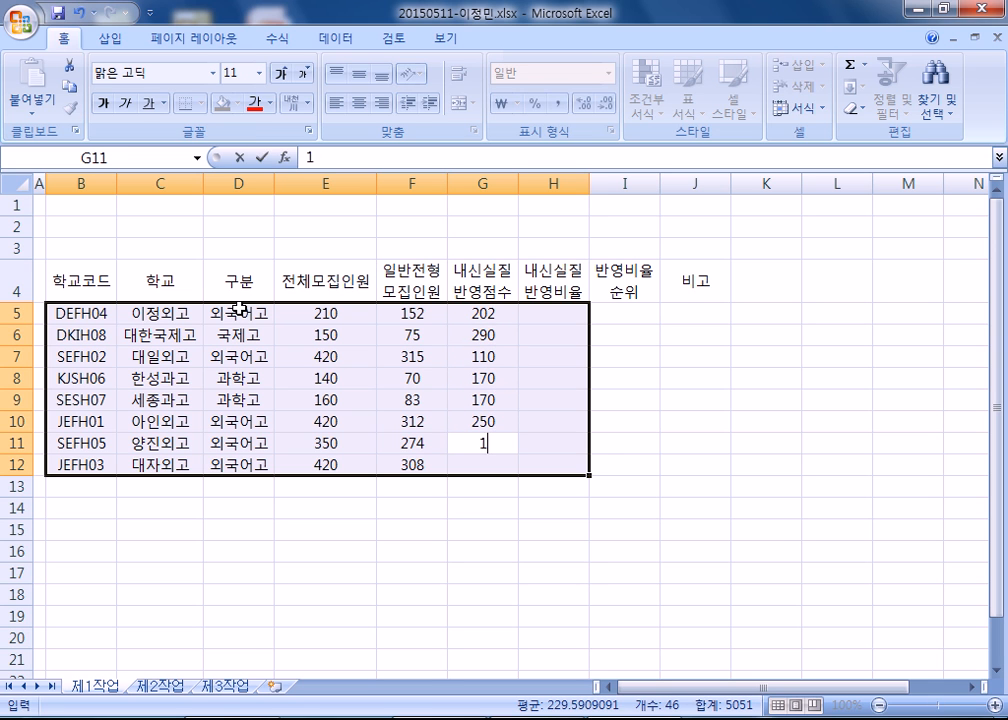
pyautogui.press('Return')
pyautogui.write('2')
# Enter 59.5, 85.2, 55.4 and 80.9 in H5 to H8 of the 내신실질 반영비율 column.
pyautogui.write('589.5')
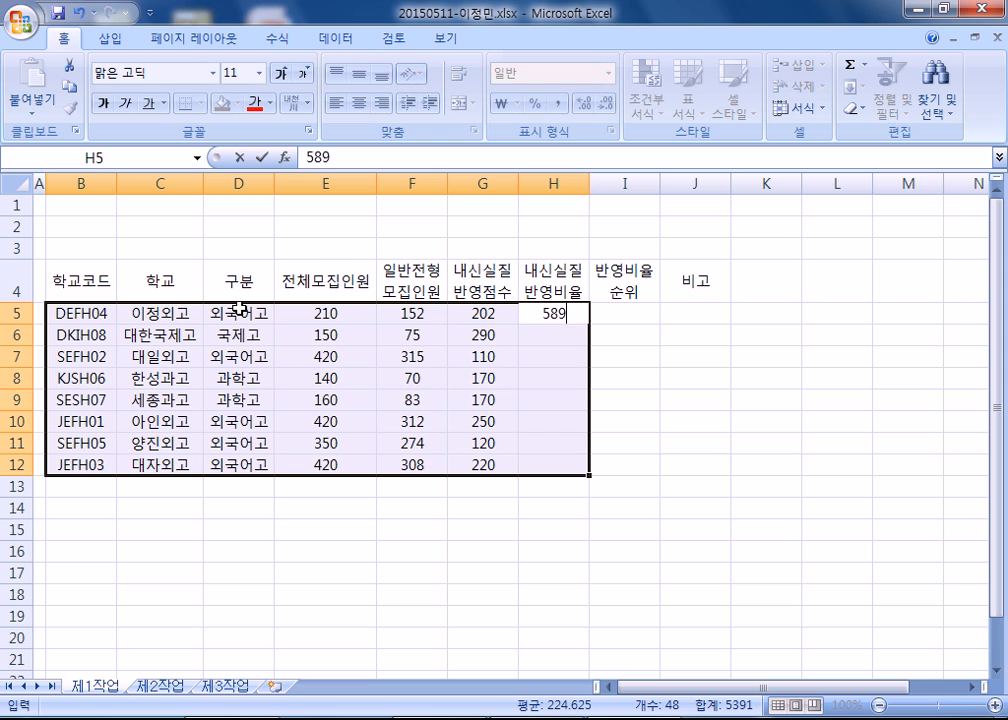
pyautogui.press('BackSpace')
pyautogui.press('BackSpace')
pyautogui.press('BackSpace')
pyautogui.press('BackSpace')
pyautogui.write('9.5')
pyautogui.press('Return')
pyautogui.write('85.2')
pyautogui.press('Return')
pyautogui.write('55.4')
pyautogui.press('Return')
pyautogui.write('80.9')
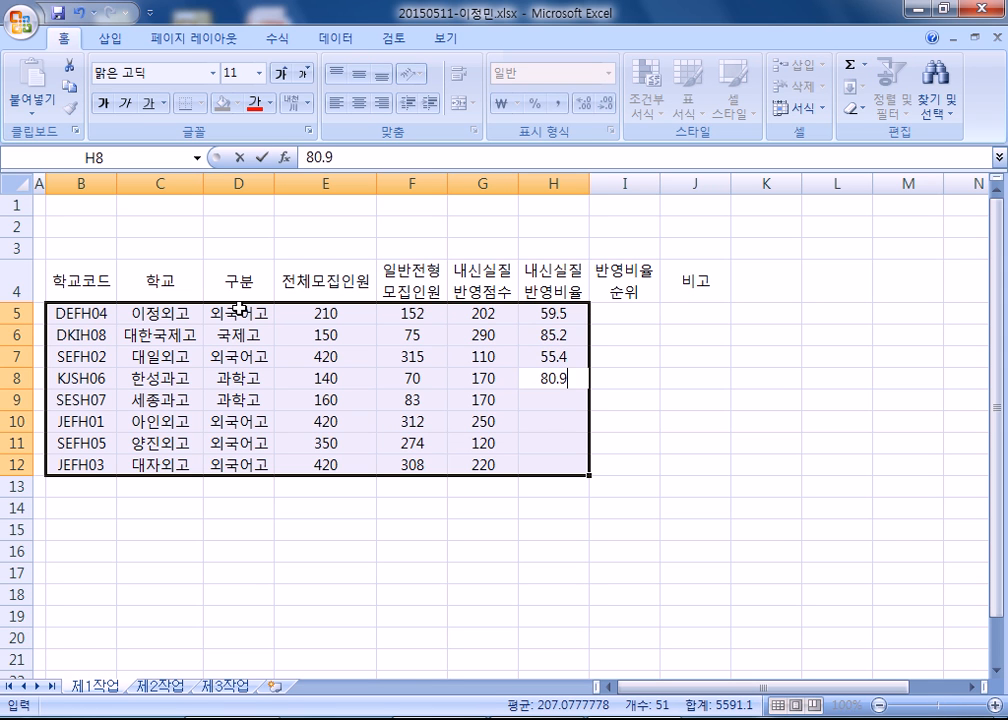
pyautogui.press('Return')
# Enter 79.4, 62.5, 60.3 and 55.4 in H9 to H12 and deselect the data range.
pyautogui.write('79.4')
pyautogui.press('Return')
pyautogui.write('62.5')
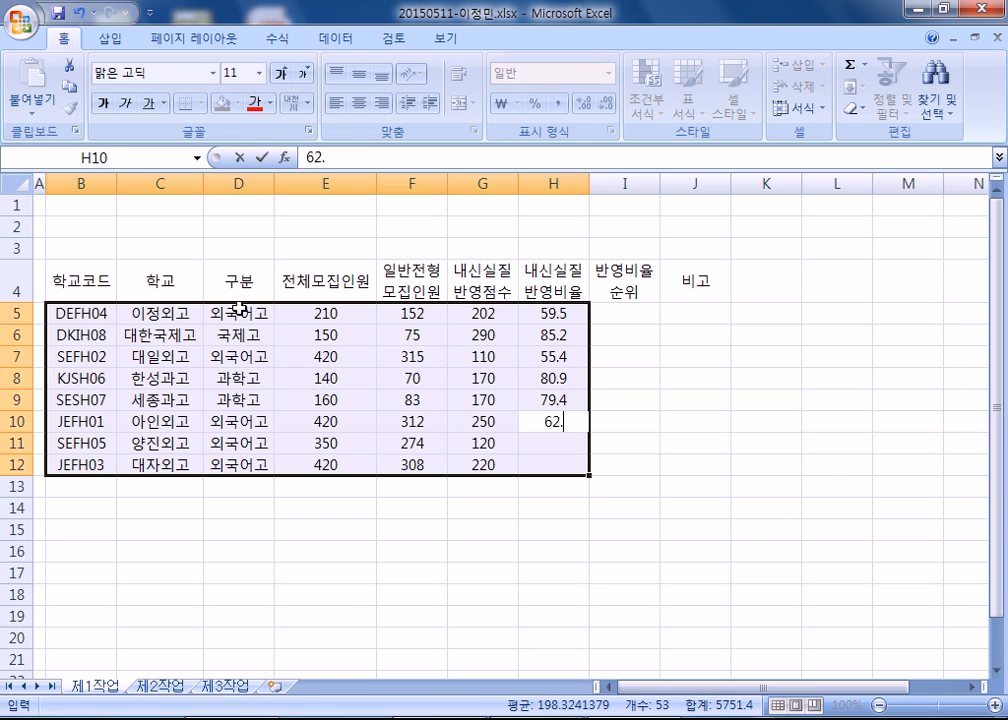
pyautogui.press('Return')
pyautogui.write('60.3')
pyautogui.press('Return')
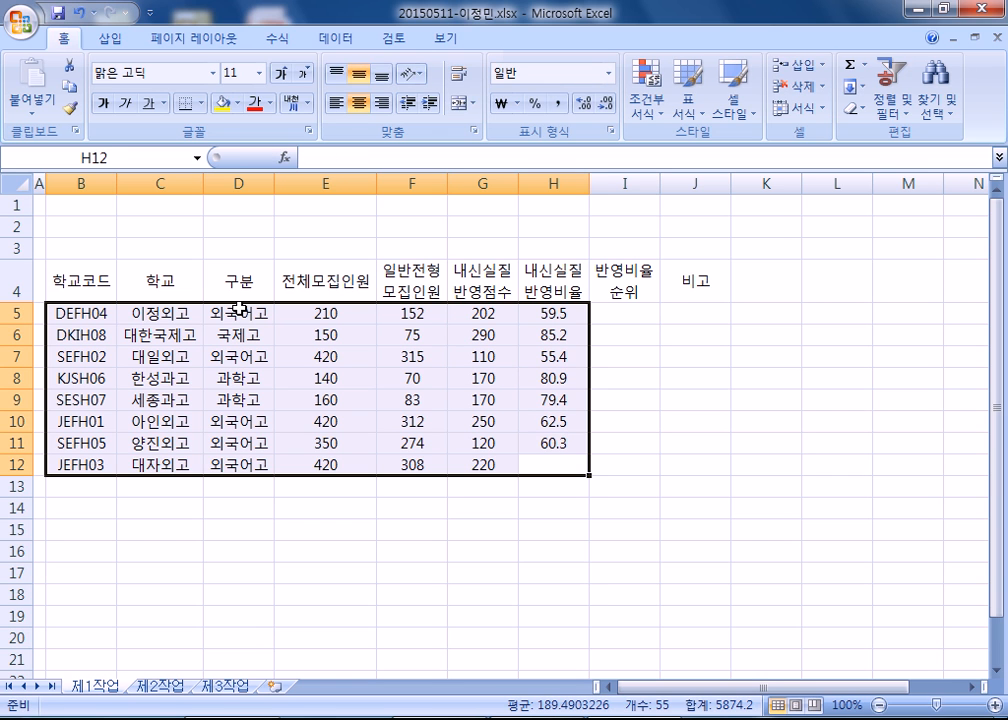
pyautogui.write('55.3')
pyautogui.press('BackSpace')
pyautogui.write('4')
pyautogui.press('Return')
pyautogui.press('Down')
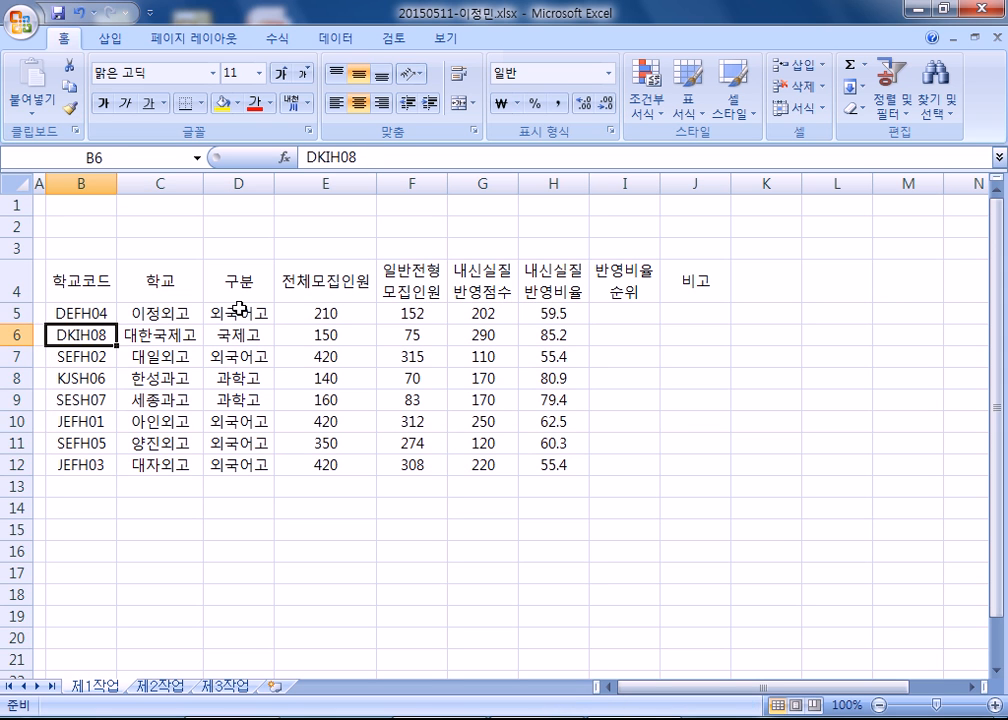
# Merge and center B13:D13, B14:D14, F13:F14 and G13:I13 below the data rows.
pyautogui.press('Down')
pyautogui.press('Down')
pyautogui.press('Down')
pyautogui.press('Down')
pyautogui.press('Down')
pyautogui.press('Down')
pyautogui.press('Down')
pyautogui.hotkey('shift', 'Right')
pyautogui.hotkey('shift', 'Right')
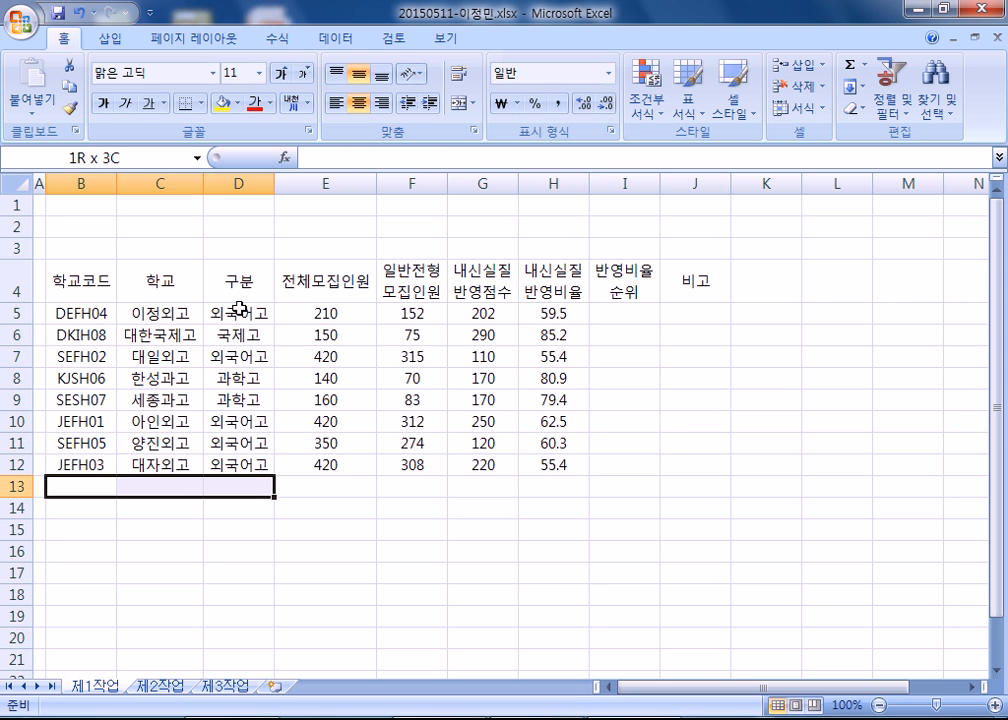
pyautogui.moveTo(52, 505); pyautogui.dragTo(225, 508)
pyautogui.keyDown('ctrl'); pyautogui.moveTo(396, 486); pyautogui.dragTo(403, 508); pyautogui.keyUp('ctrl')
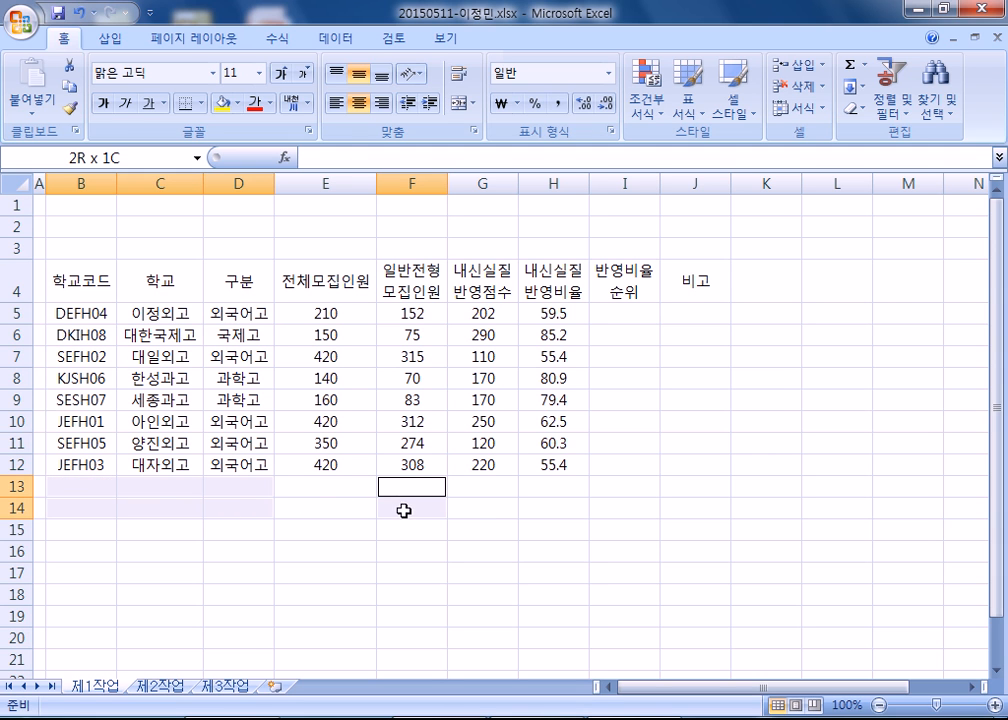
pyautogui.keyDown('ctrl'); pyautogui.moveTo(481, 490); pyautogui.dragTo(630, 486); pyautogui.keyUp('ctrl')
pyautogui.click(459, 103)
# Apply all borders to the whole table range B4:J14.
pyautogui.moveTo(83, 281); pyautogui.dragTo(660, 498)
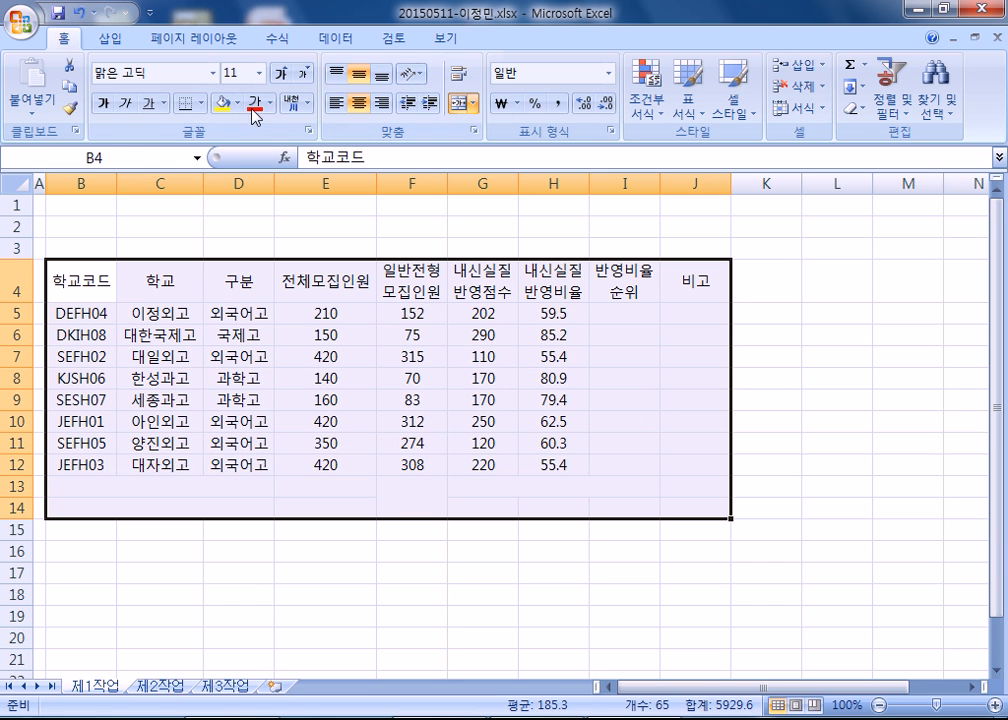
pyautogui.click(201, 103)
pyautogui.click(207, 266)
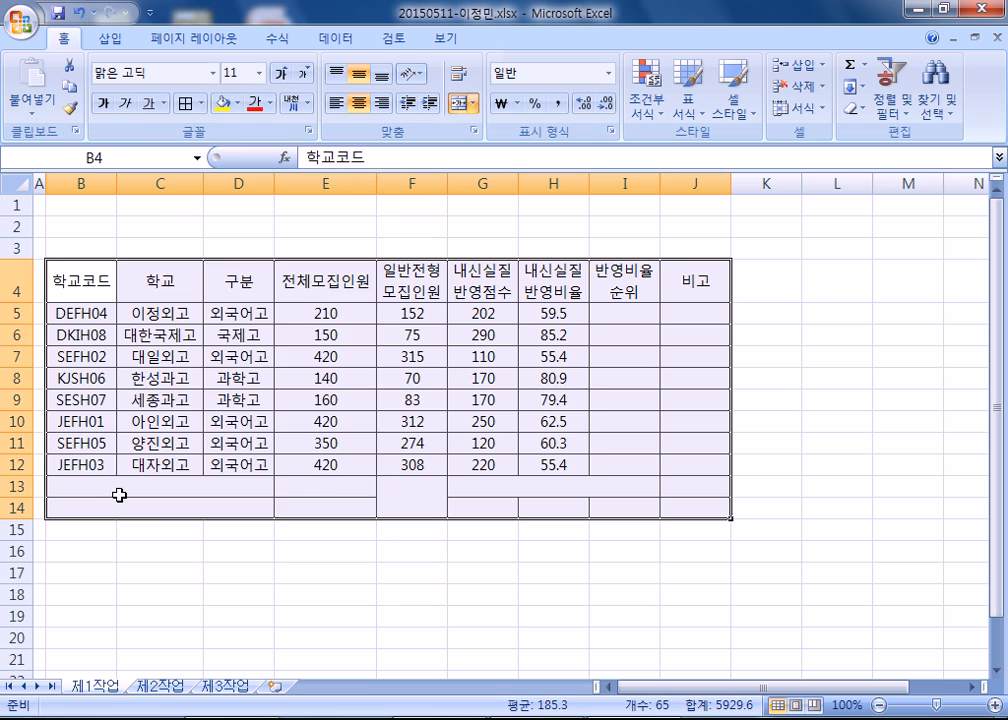
# Enter the label 과학고 일반전형 모집인원 합계 in the merged cell B13.
pyautogui.click(140, 490)
pyautogui.write('과학고 일바')
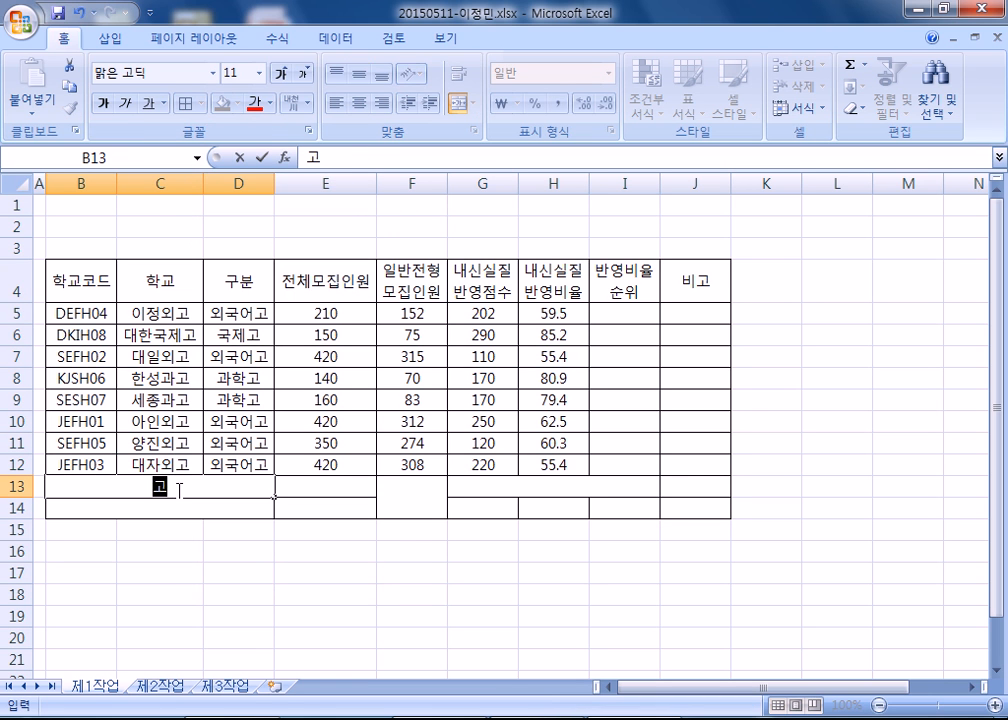
pyautogui.write('ㄴ전형 모딥')
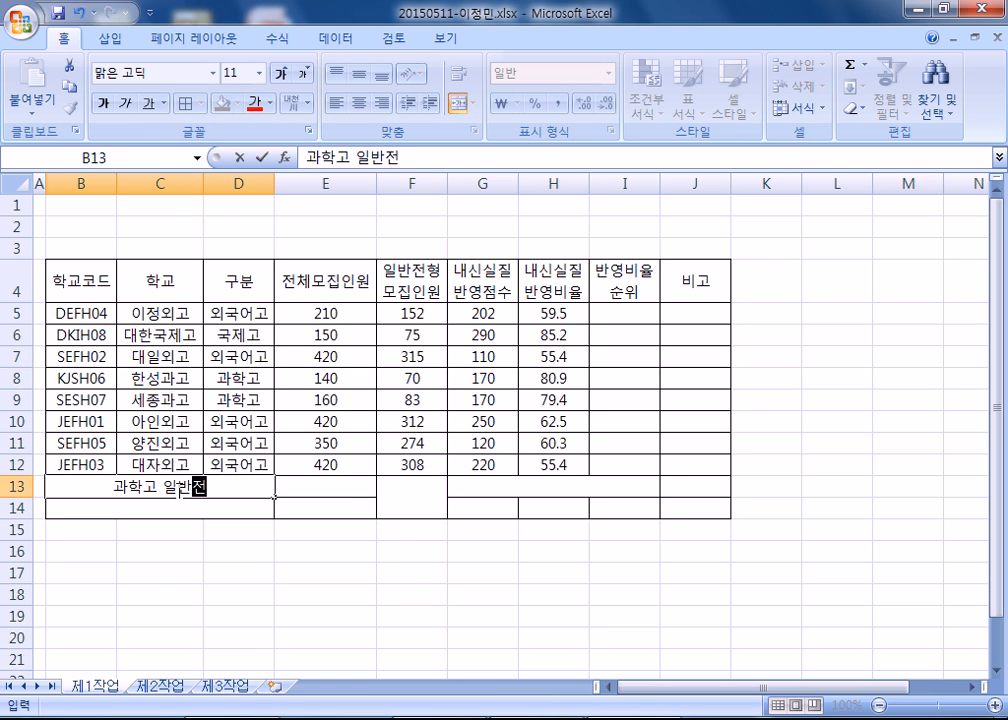
pyautogui.press('BackSpace')
pyautogui.press('BackSpace')
pyautogui.press('BackSpace')
pyautogui.press('BackSpace')
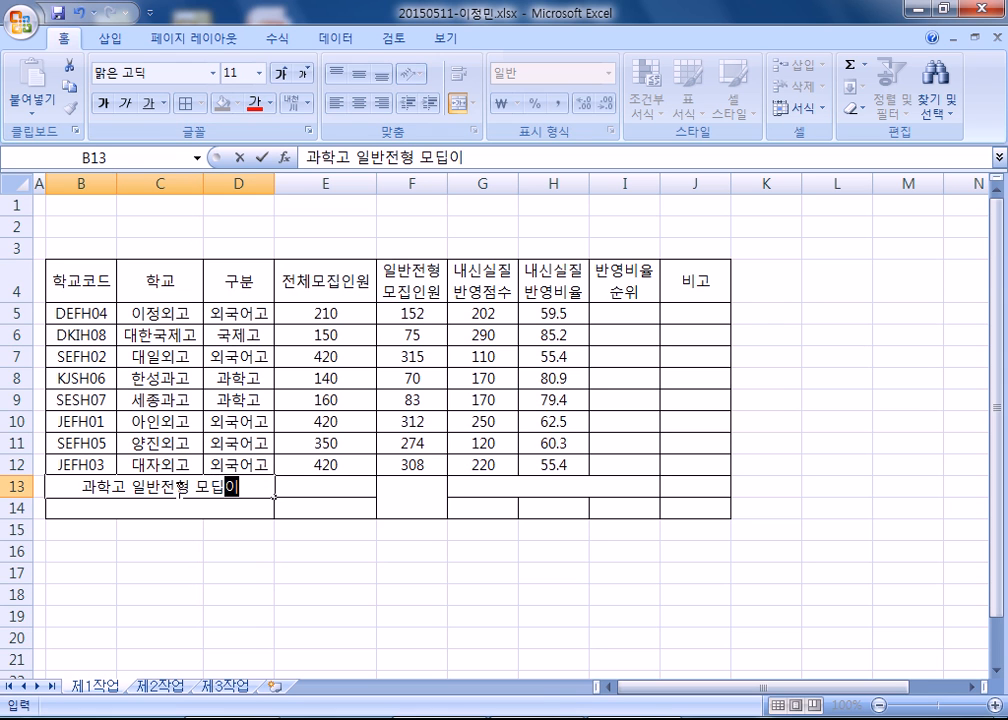
pyautogui.write('모집인우ㄴ 합계')
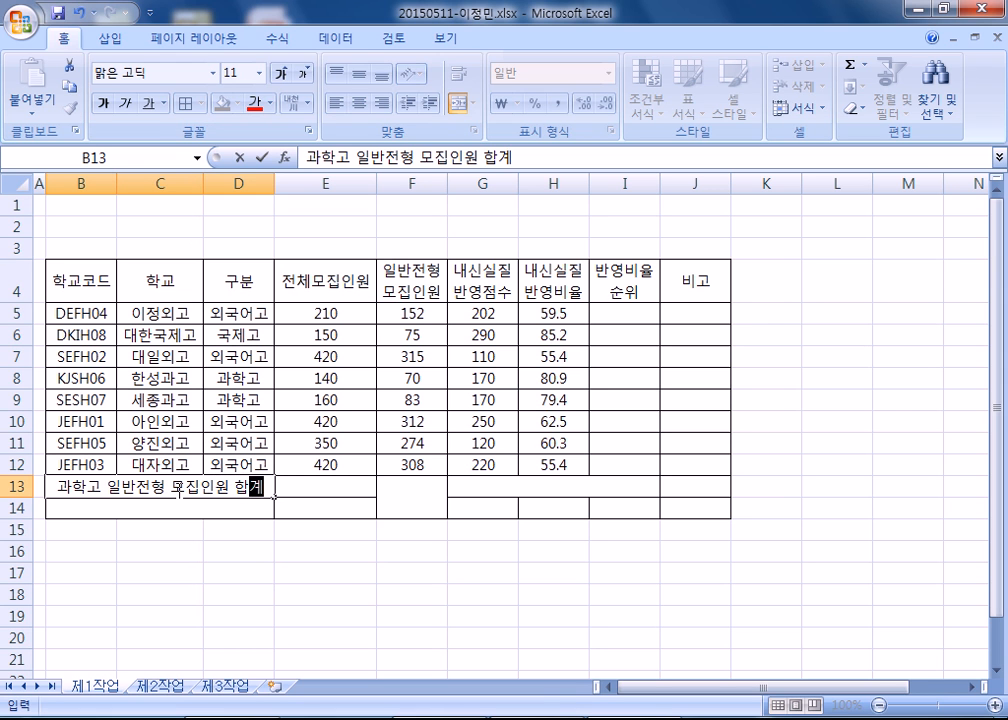
pyautogui.press('Return')
# Enter the label 외국어고 일반전형 모집인원 평균 in the merged cell B14.
pyautogui.write('외국어고 일')
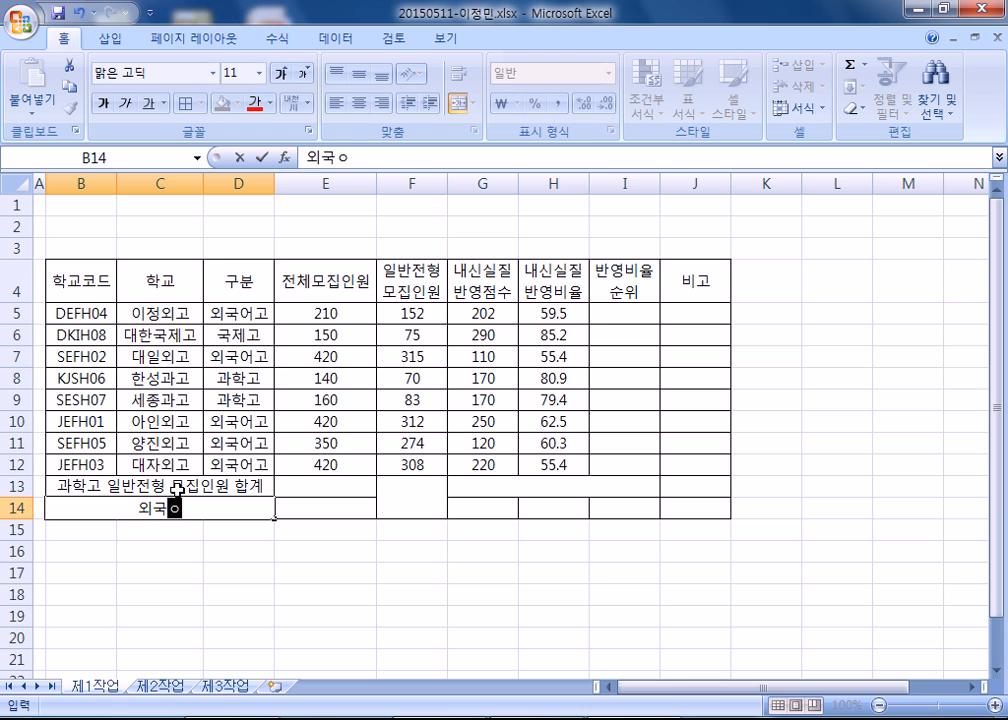
pyautogui.write('반전형 ㅁ')
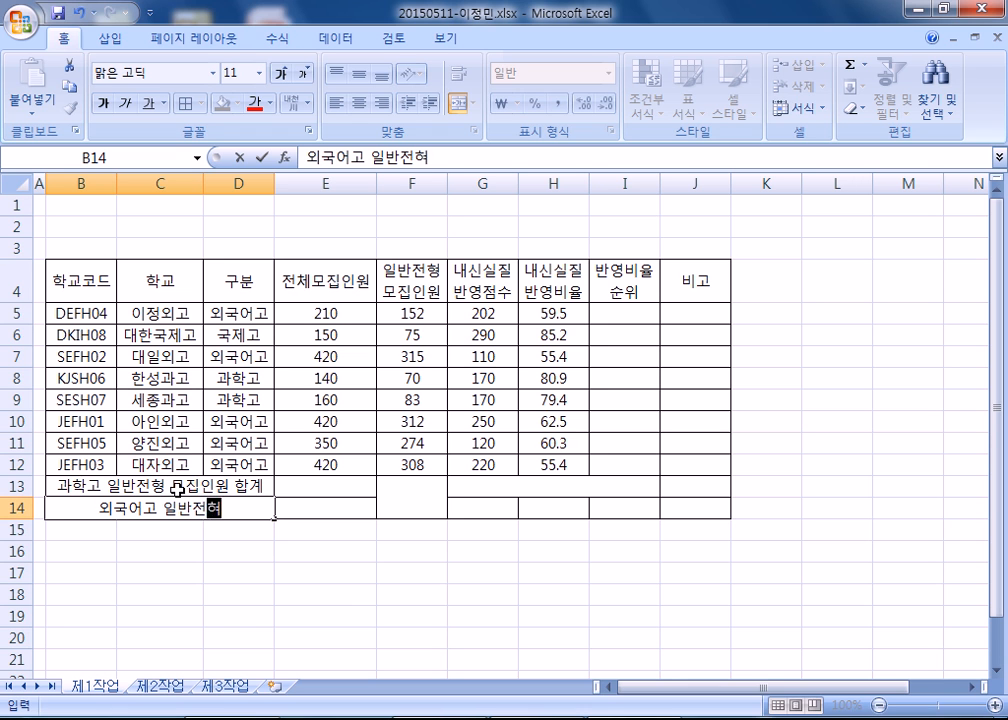
pyautogui.write('ㅗ집인원 합')
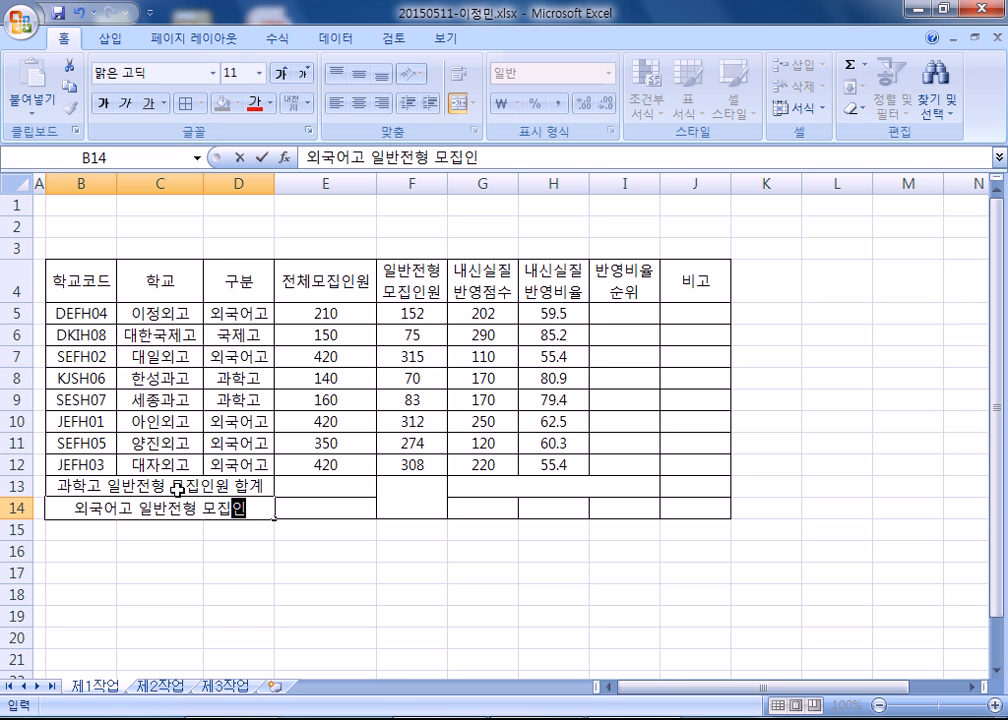
pyautogui.write('ㄱ')
pyautogui.press('BackSpace')
pyautogui.press('BackSpace')
pyautogui.write('평ㄱㅠ')
pyautogui.press('Return')
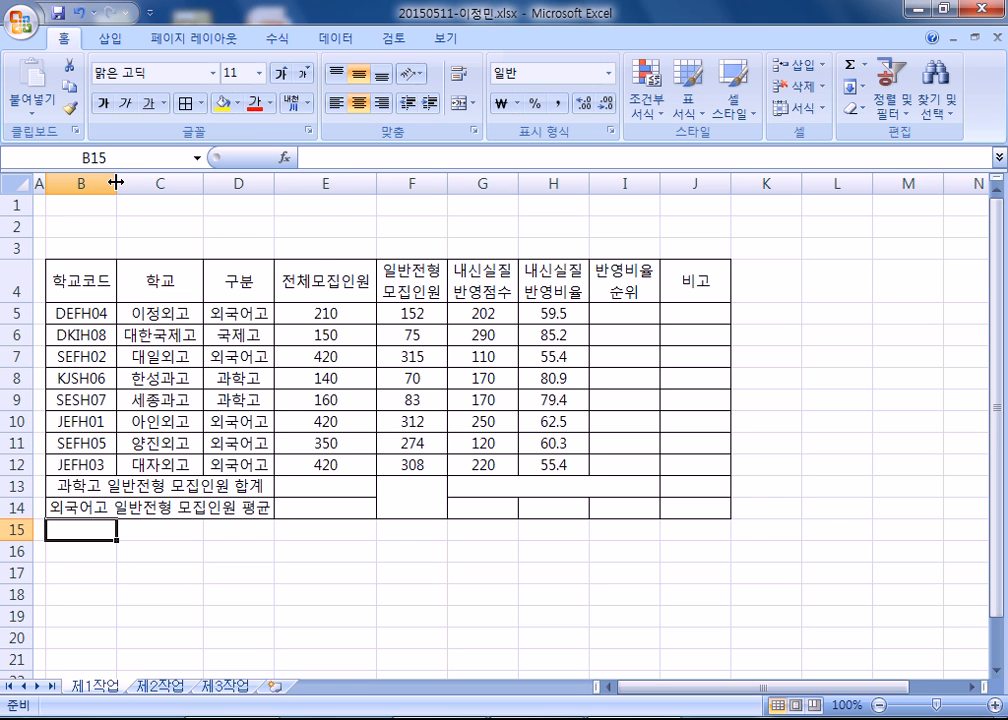
# Widen columns B, C and D slightly, and widen columns F to I together to an equal width.
pyautogui.moveTo(116, 181); pyautogui.dragTo(127, 182)
pyautogui.moveTo(215, 183); pyautogui.dragTo(220, 183)
pyautogui.moveTo(292, 182); pyautogui.dragTo(299, 182)
pyautogui.moveTo(443, 182); pyautogui.dragTo(575, 175)
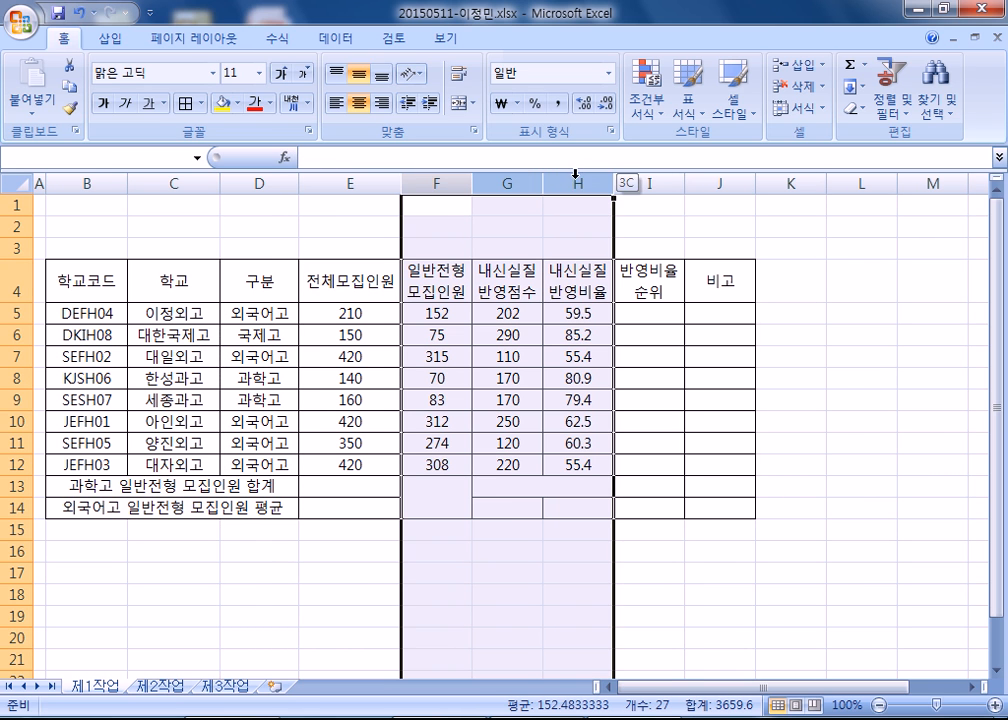
pyautogui.keyDown('shift'); pyautogui.click(650, 184); pyautogui.keyUp('shift')
pyautogui.moveTo(685, 183); pyautogui.dragTo(700, 185)
# Enter the label 최저 전체모집인원 in the merged cell G13.
pyautogui.click(466, 487)
pyautogui.click(488, 483)
pyautogui.write('최저 전체[ㅁ')
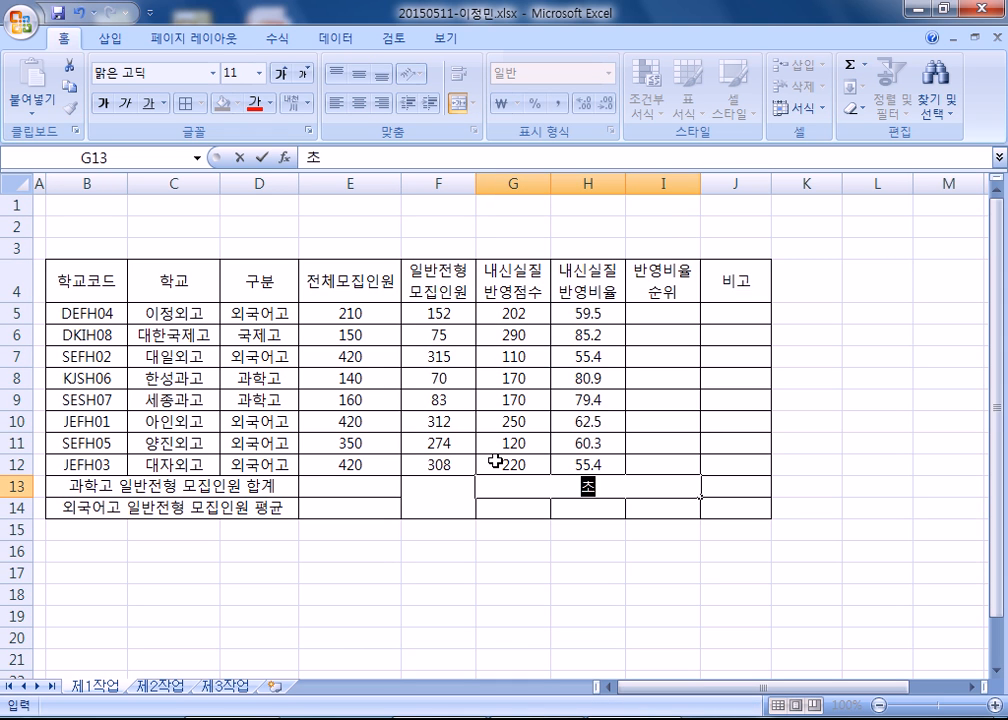
pyautogui.write('모집인ㅇ')
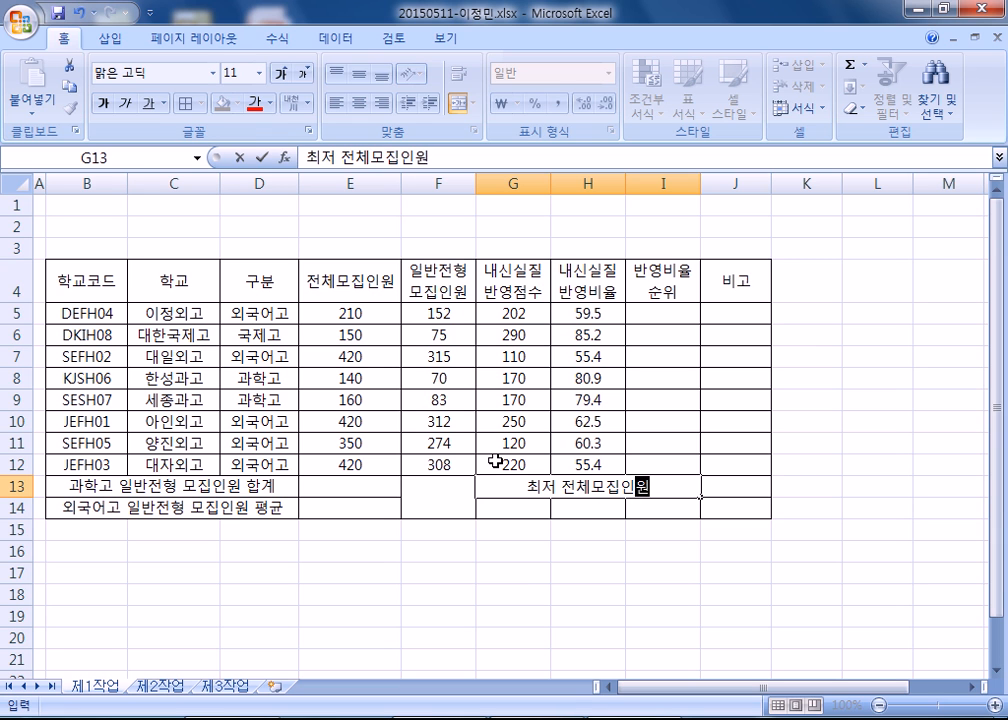
pyautogui.press('Return')
# Enter the school name 이정외고 in cell H14.
pyautogui.press('Tab')
pyautogui.write('이')
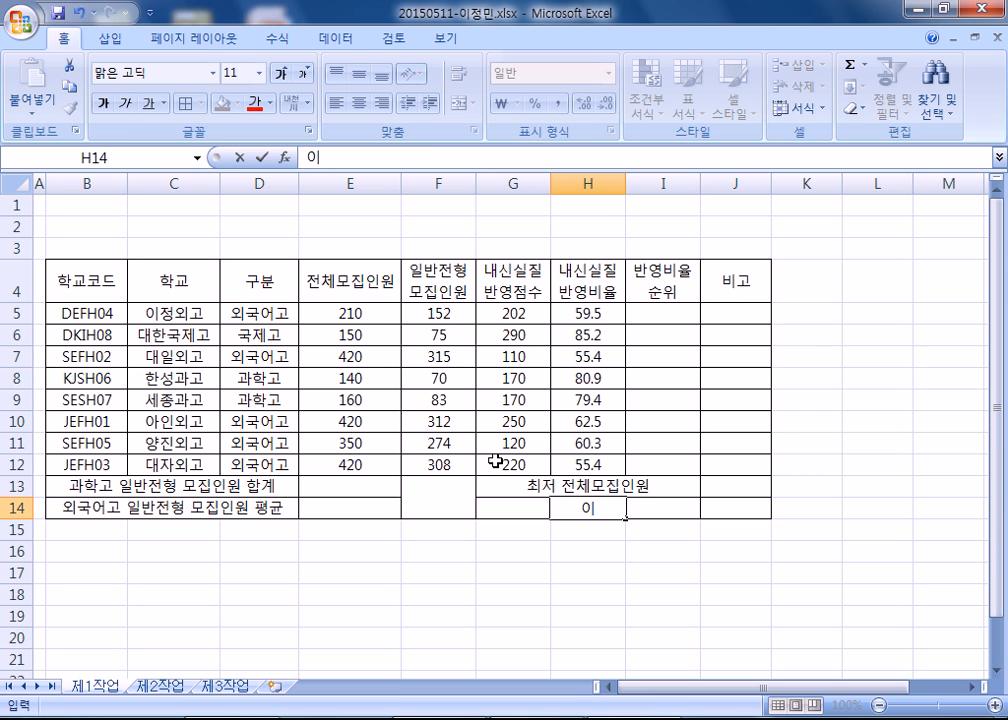
pyautogui.write('저오')
pyautogui.press('BackSpace')
pyautogui.press('BackSpace')
pyautogui.write('ㅇ')
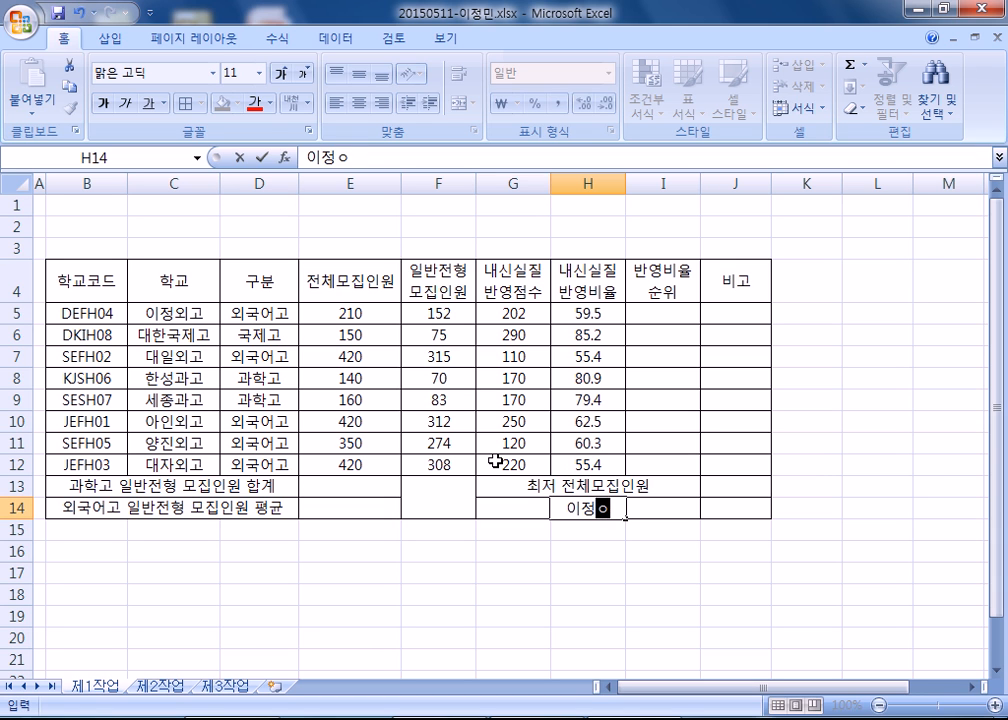
pyautogui.write('ㅇ고')
pyautogui.press('Return')
pyautogui.press('Up')
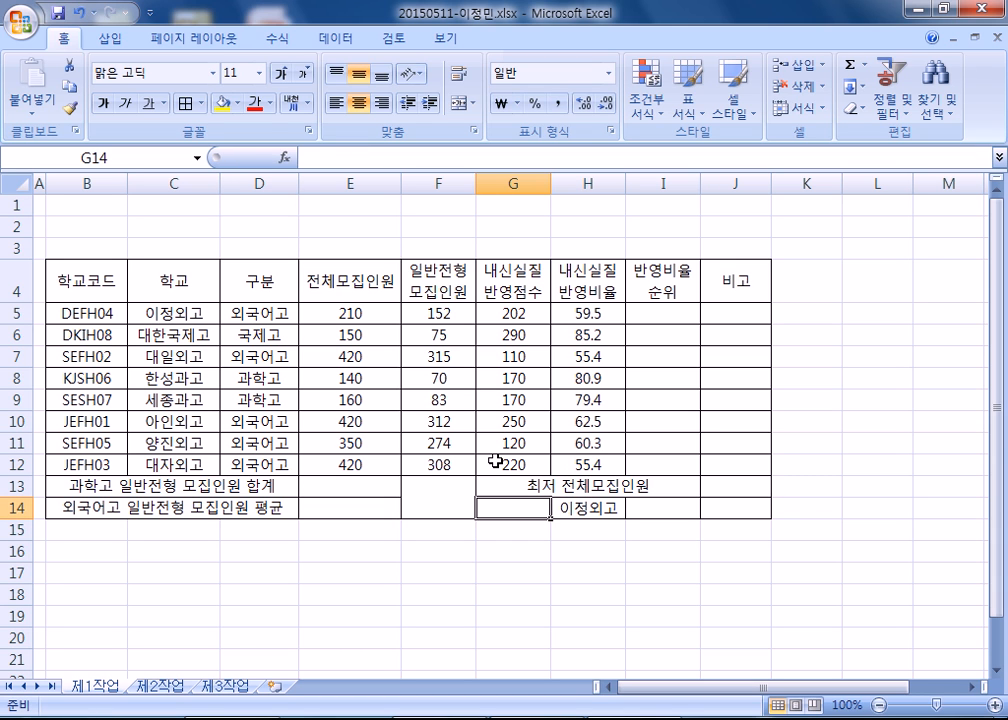
# Enter the labels 학교 in G14 and 일반모집 in I14.
pyautogui.write('학교')
pyautogui.press('Tab')
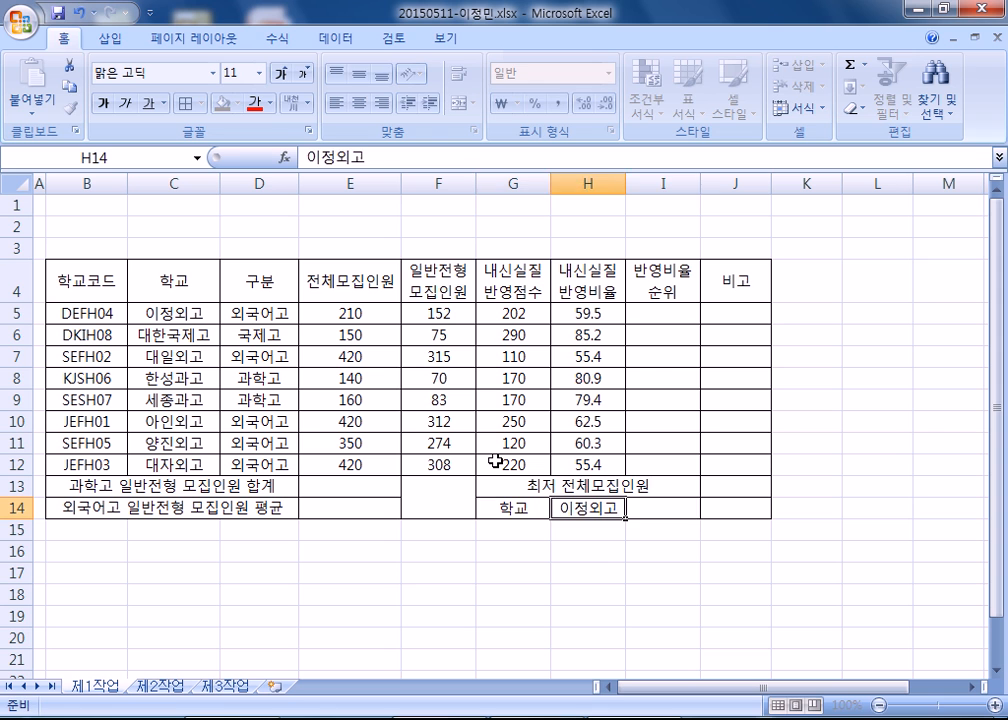
pyautogui.press('Tab')
pyautogui.write('일반모')
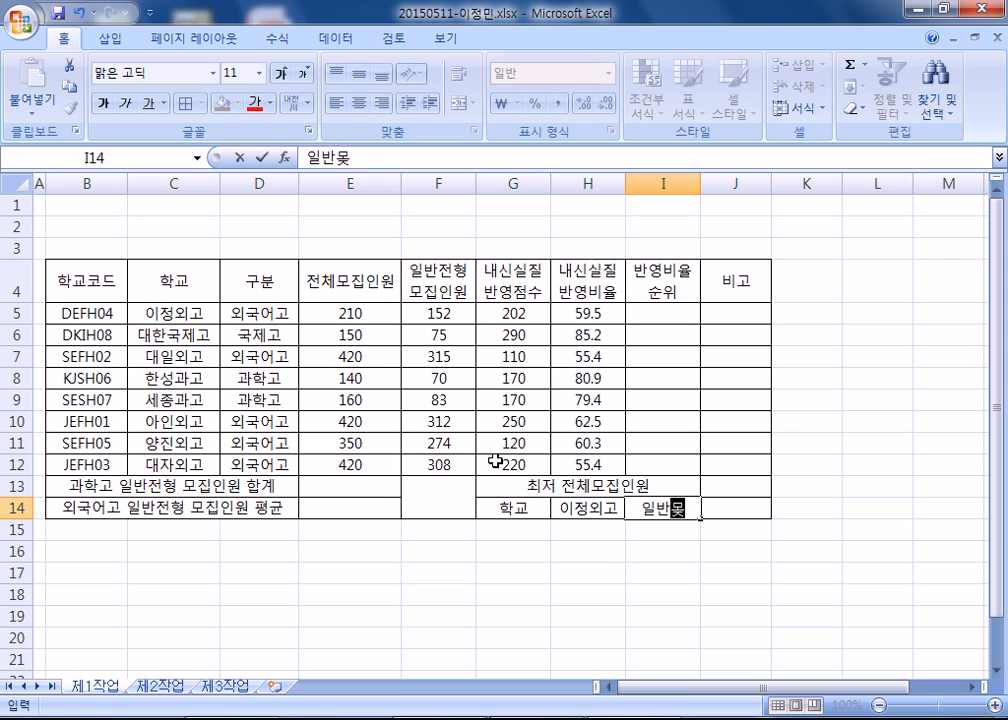
pyautogui.write('집')
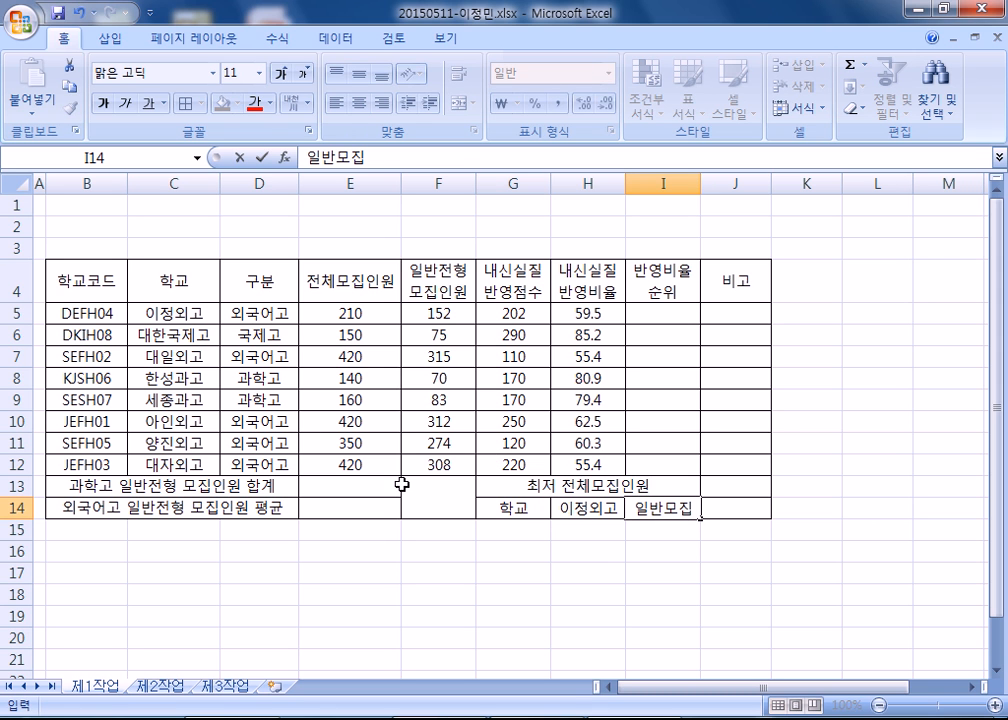
# Add both diagonal borders to the merged cell F13:F14 so that it is crossed out.
pyautogui.click(401, 484)
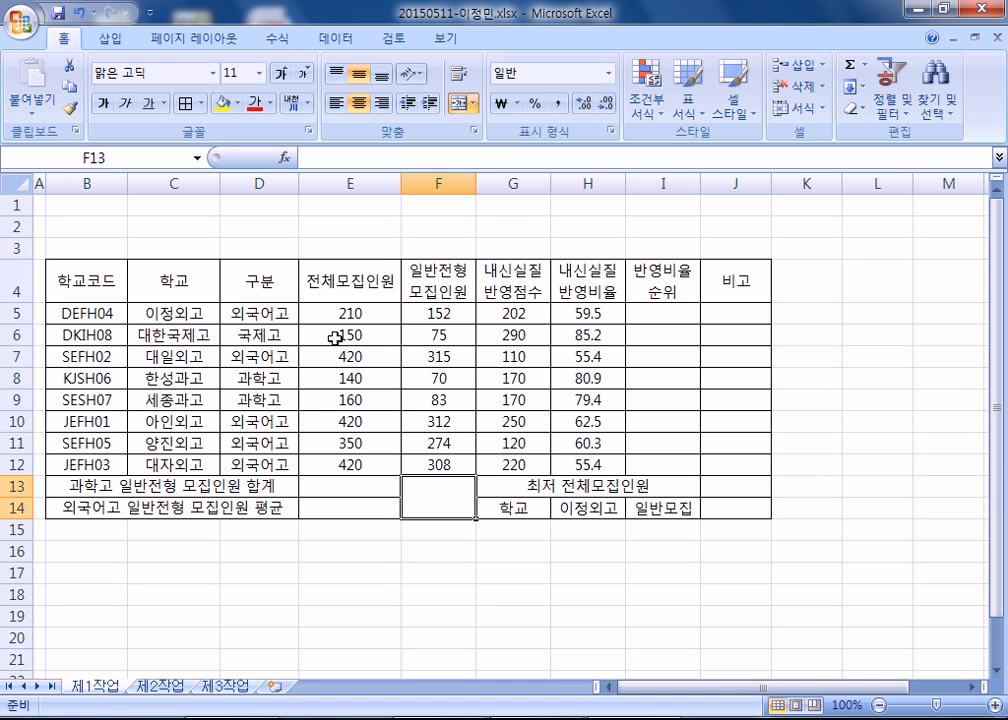
pyautogui.hotkey('ctrl', '1')
pyautogui.click(651, 92)
pyautogui.click(615, 305)
pyautogui.click(837, 305)
pyautogui.click(869, 456)
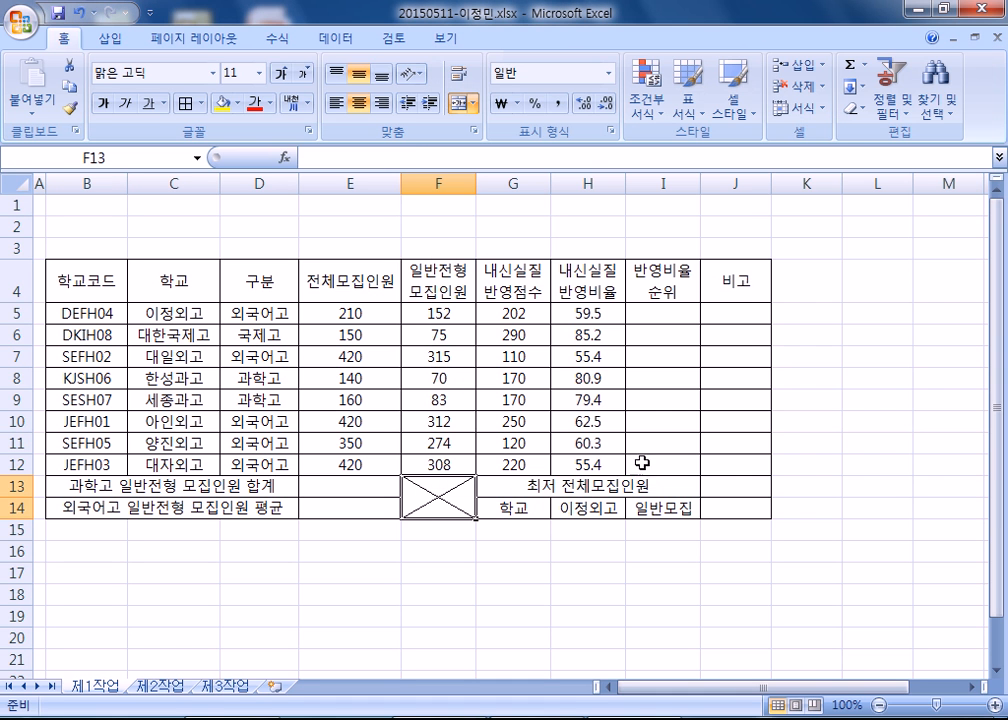
# Apply a thick box border around the table B4:J14 and another around the data rows B5:J12.
pyautogui.moveTo(135, 277); pyautogui.dragTo(731, 490)
pyautogui.click(201, 103)
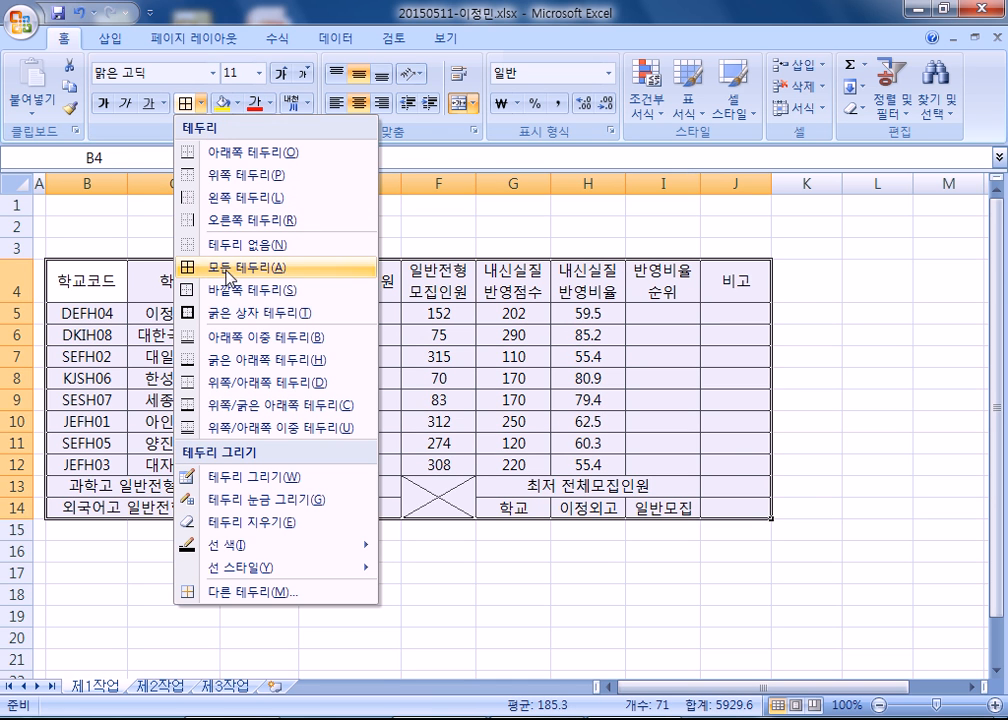
pyautogui.click(196, 310)
pyautogui.moveTo(72, 310); pyautogui.dragTo(729, 460)
pyautogui.click(187, 103)
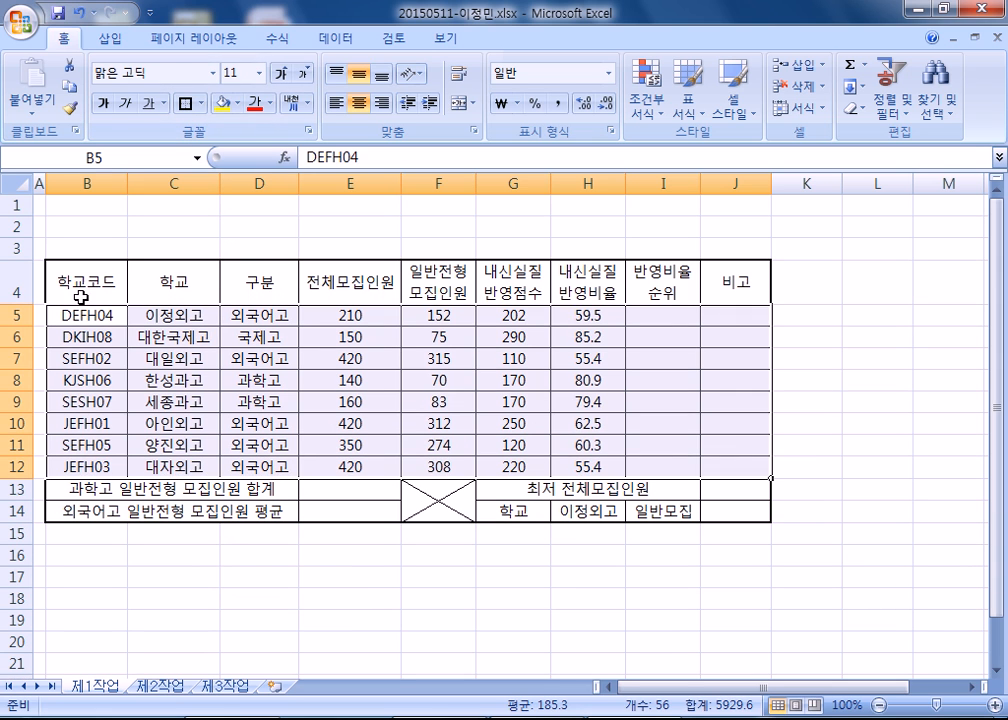
# Fill the heading row B4:J4 and cells G14 and I14 with standard orange.
pyautogui.click(78, 283)
pyautogui.moveTo(78, 283); pyautogui.dragTo(710, 287)
pyautogui.keyDown('ctrl'); pyautogui.click(545, 511); pyautogui.keyUp('ctrl')
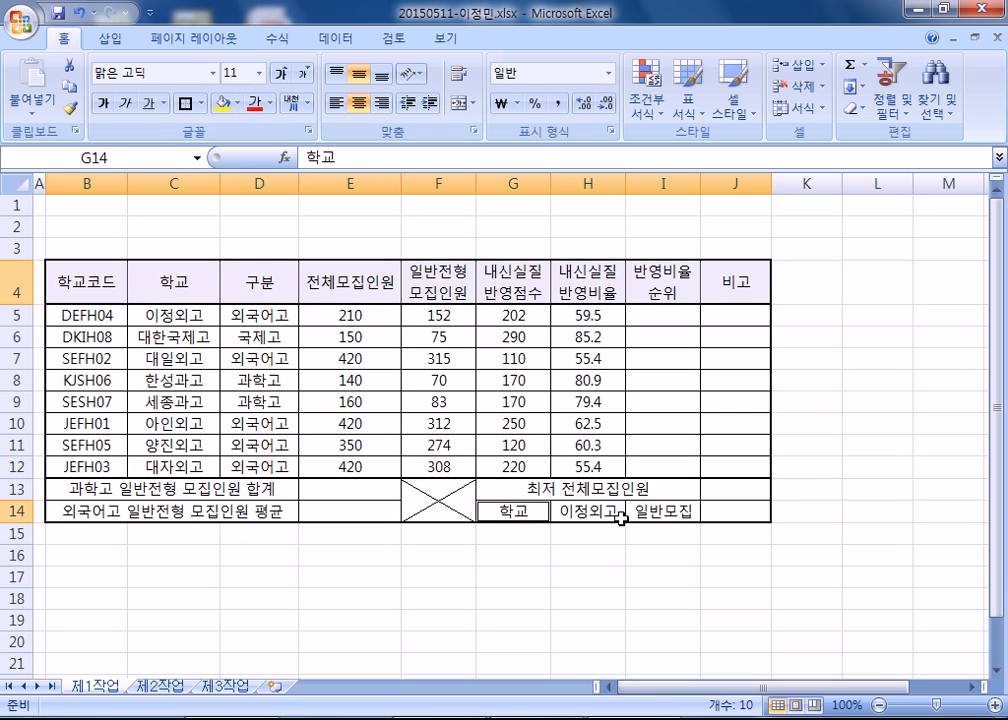
pyautogui.keyDown('ctrl'); pyautogui.click(652, 511); pyautogui.keyUp('ctrl')
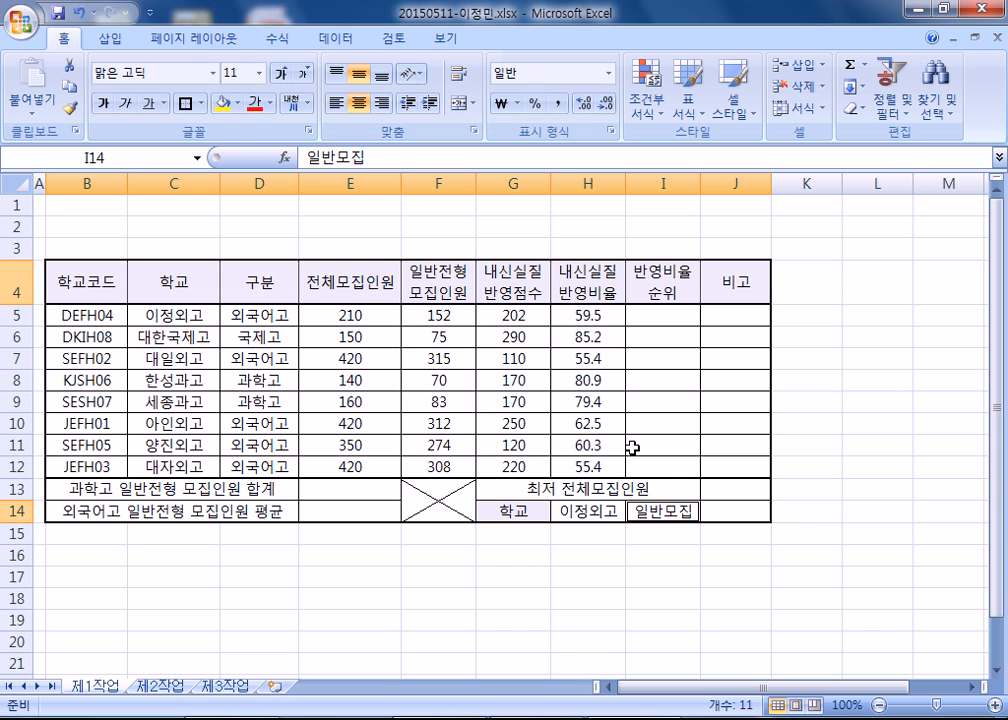
pyautogui.click(238, 103)
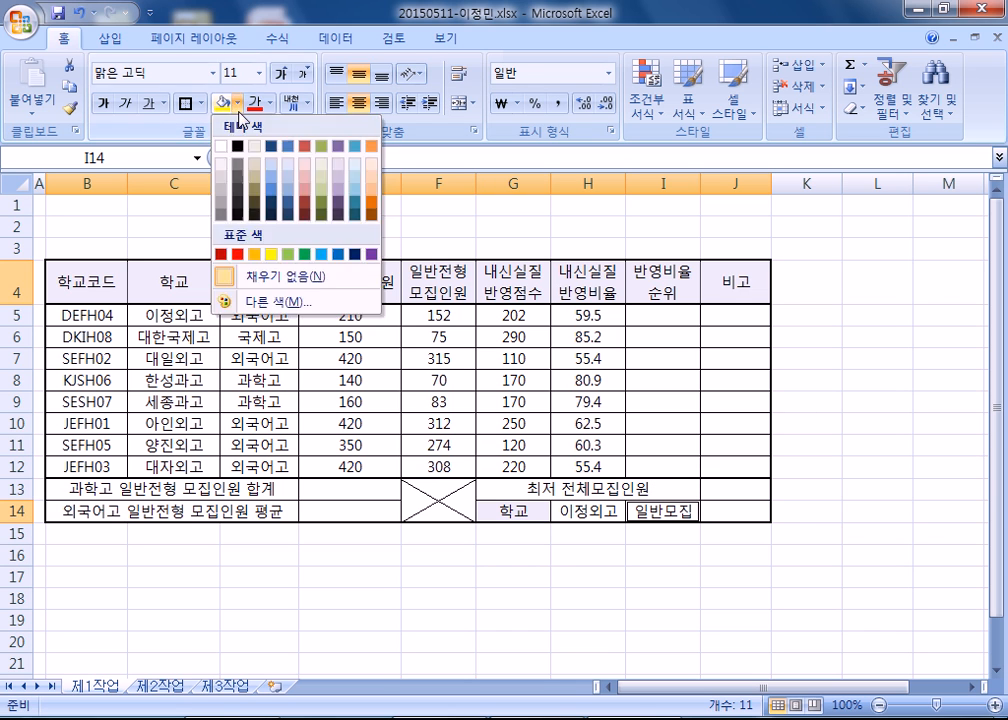
pyautogui.click(254, 254)
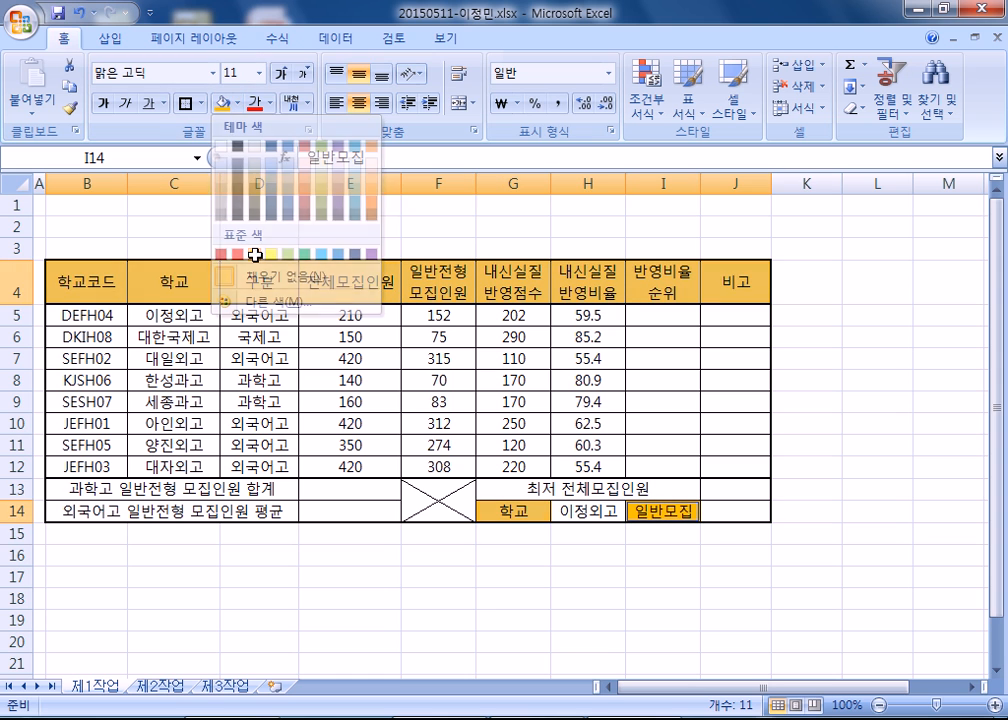
pyautogui.click(231, 416)
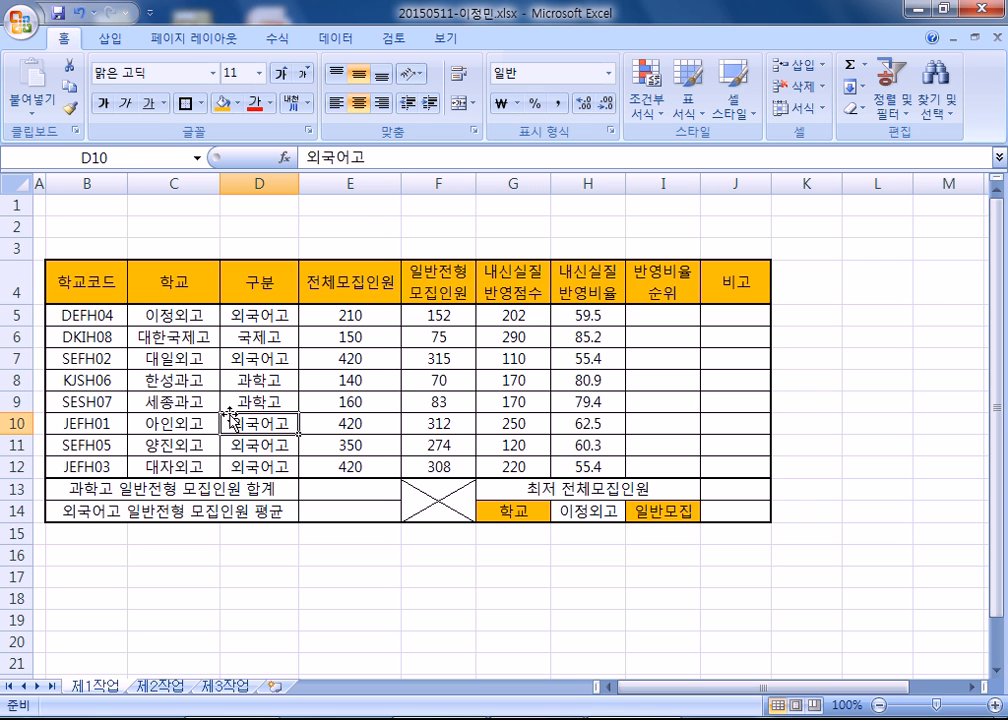
# Apply all borders to L3:O4 for an approval box beside the table.
pyautogui.moveTo(862, 250); pyautogui.dragTo(735, 287)
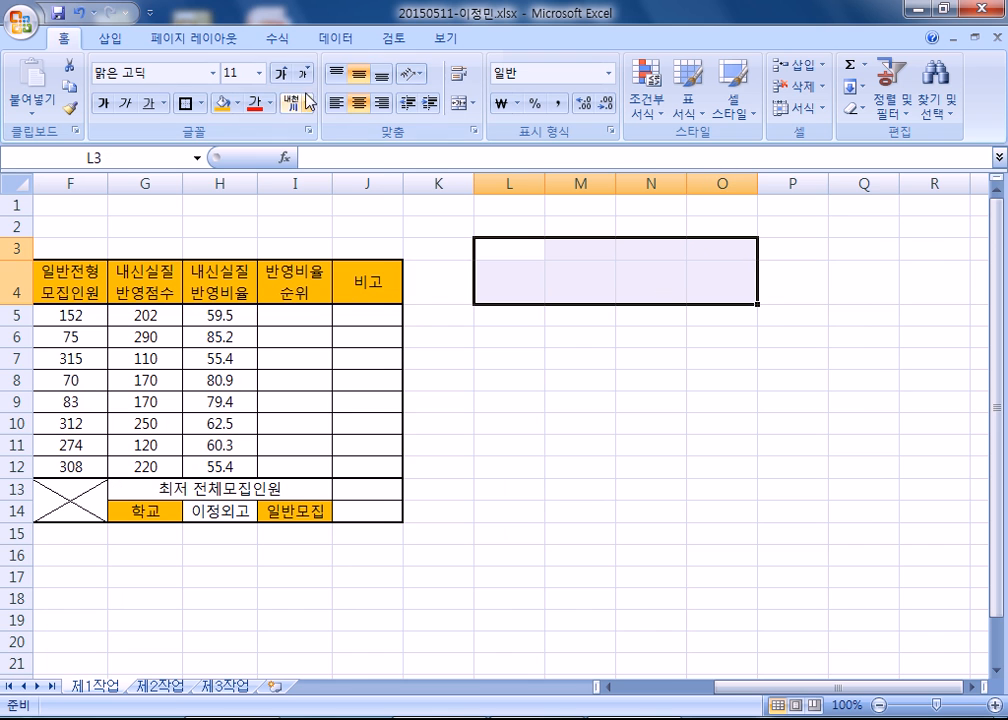
pyautogui.click(201, 103)
pyautogui.click(199, 264)
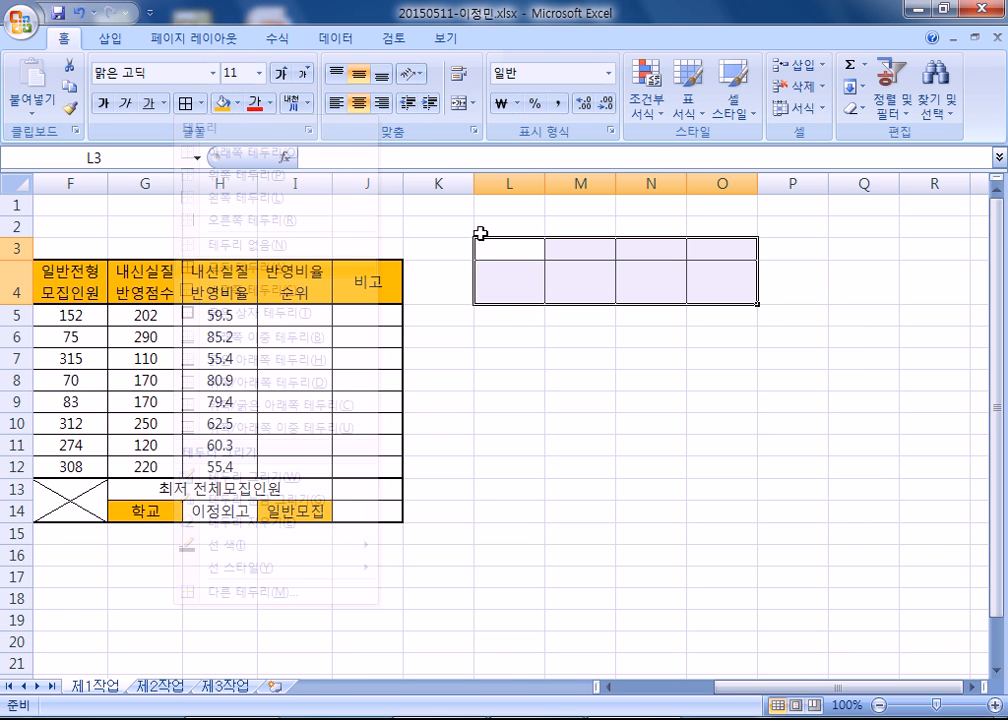
# Narrow column L to about half its width, then merge and center L3:L4.
pyautogui.moveTo(545, 184); pyautogui.dragTo(509, 184)
pyautogui.moveTo(500, 240); pyautogui.dragTo(490, 282)
pyautogui.click(463, 103)
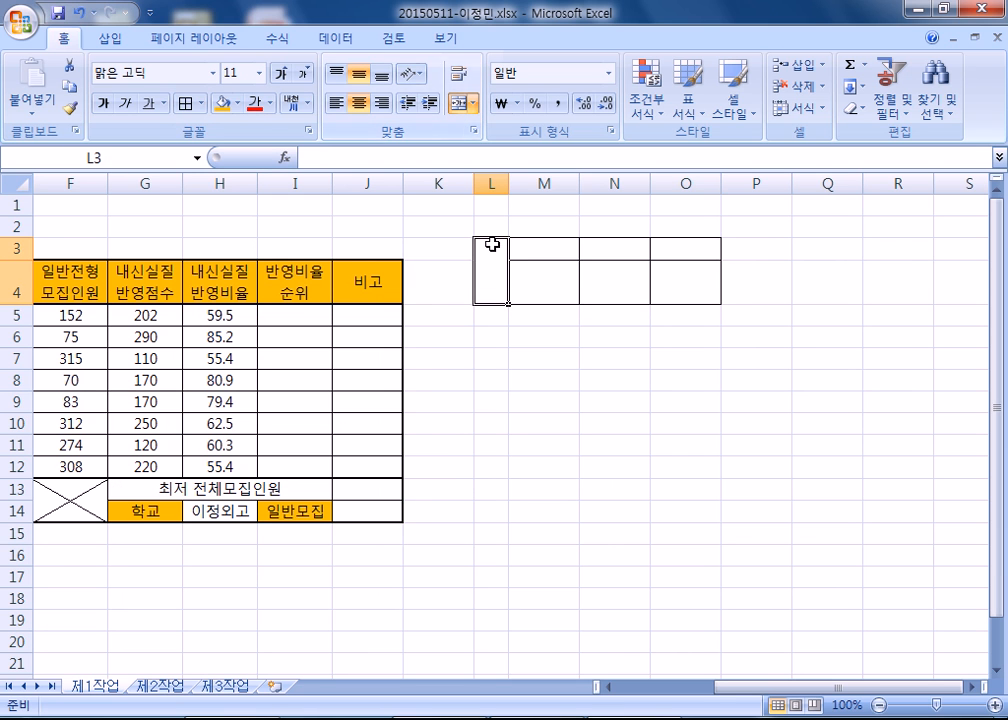
# Enter 결 and 재 on two lines in the merged cell L3:L4.
pyautogui.write('결')
pyautogui.hotkey('alt', 'Return')
pyautogui.write('재')
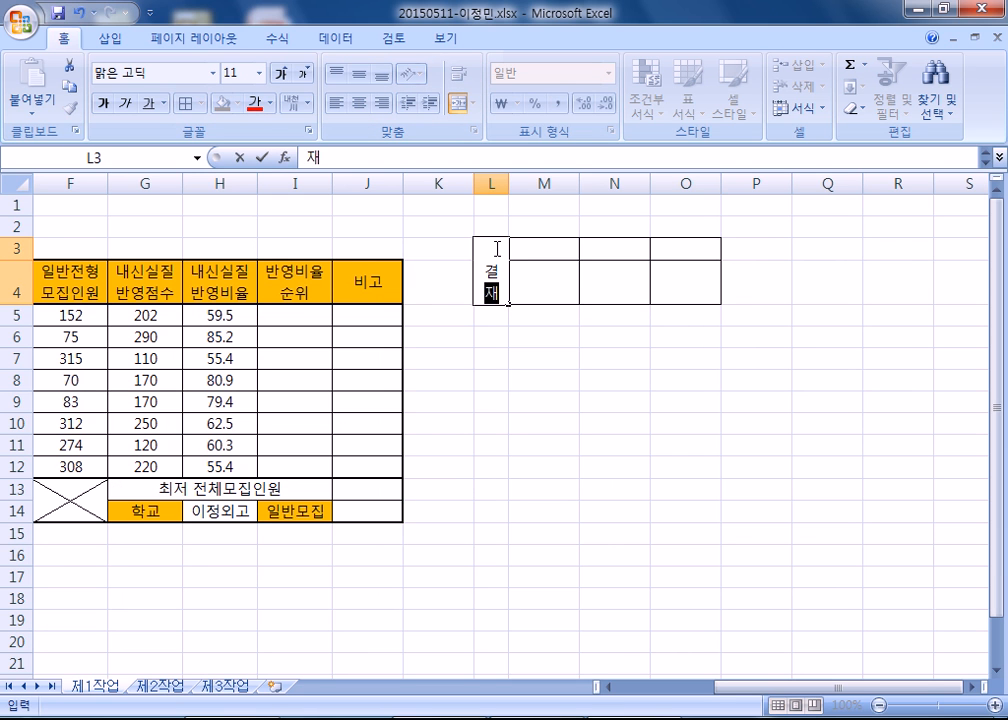
pyautogui.press('Tab')
# Enter the approval box headings 담당, 팀장 and 부장 in cells M3, N3 and O3.
pyautogui.write('담ㅈ')
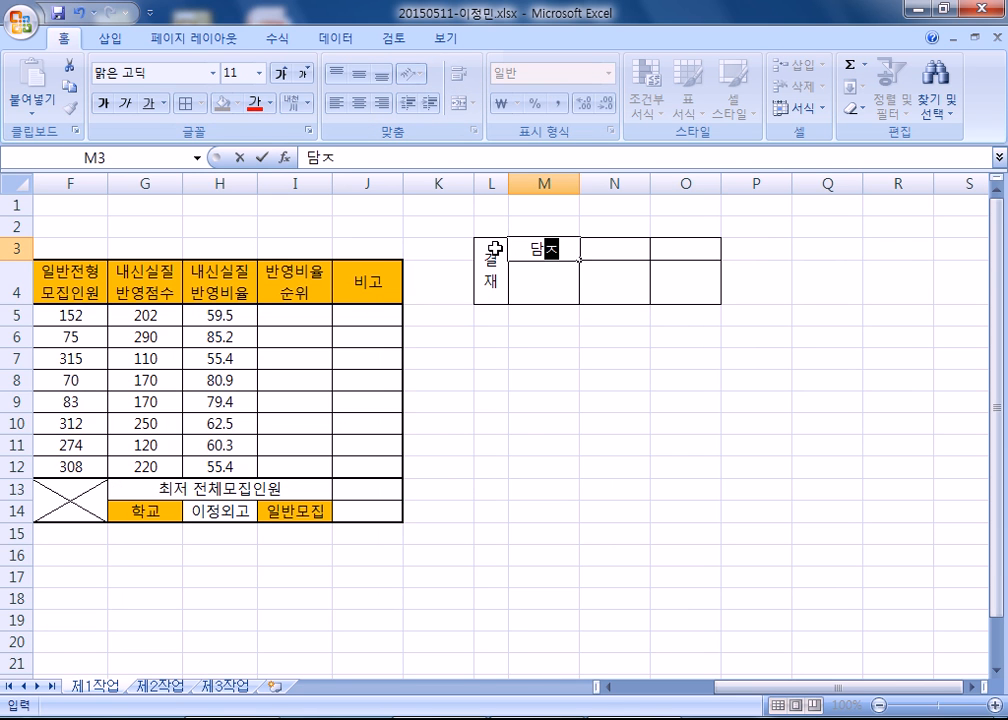
pyautogui.press('BackSpace')
pyautogui.press('BackSpace')
pyautogui.press('BackSpace')
pyautogui.write('당')
pyautogui.press('Tab')
pyautogui.write('ㅌ팀ㅈ')
pyautogui.press('Tab')
pyautogui.write('부장')
pyautogui.press('Return')
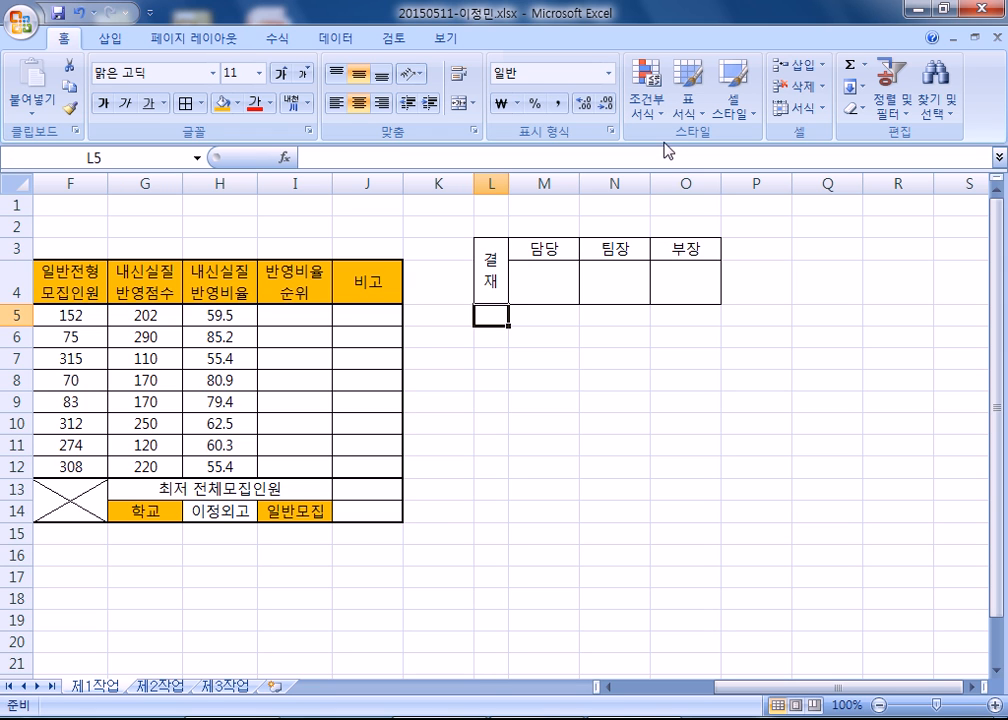
# Copy the approval box L3:O4, paste it as a picture, and place it above the table over columns G to J.
pyautogui.moveTo(485, 250); pyautogui.dragTo(662, 280)
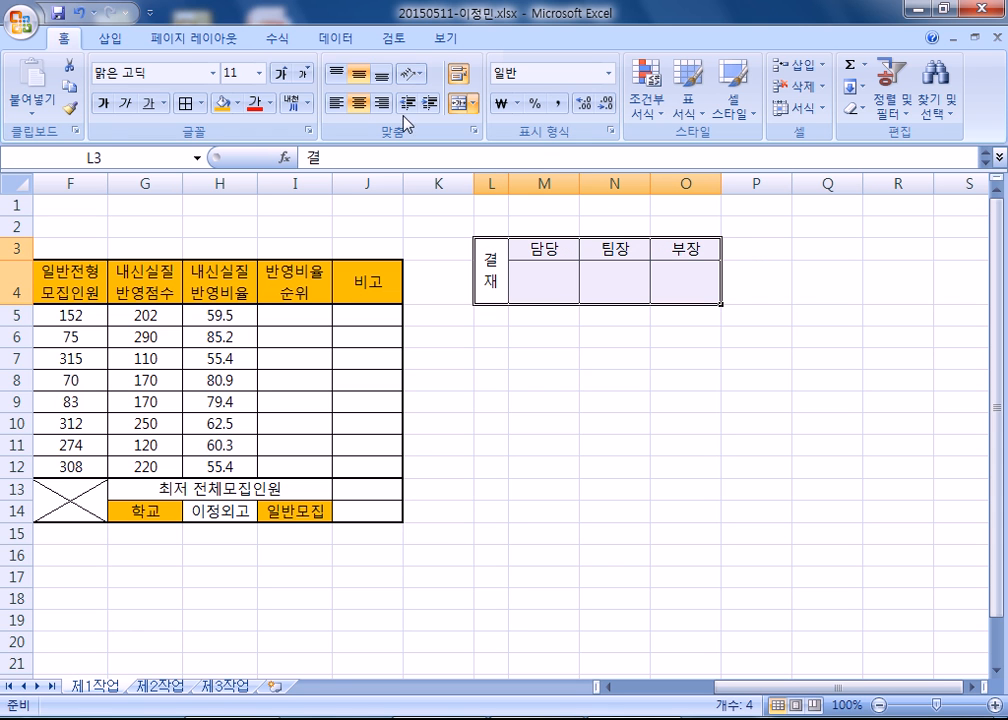
pyautogui.click(68, 86)
pyautogui.click(32, 101)
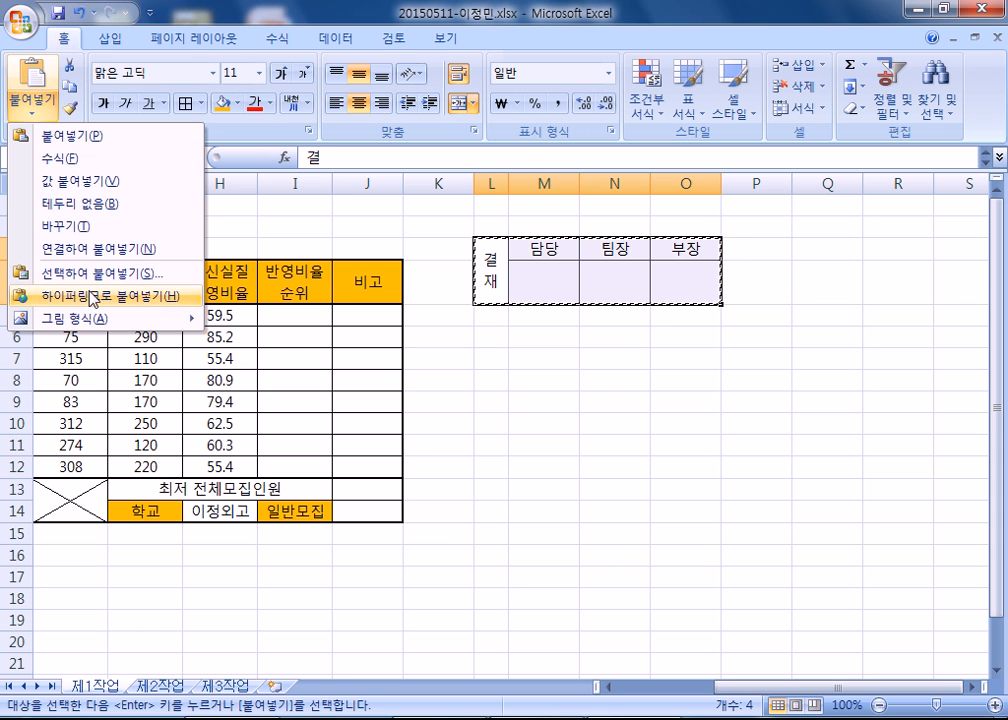
pyautogui.moveTo(146, 320)
pyautogui.click(292, 342)
pyautogui.moveTo(497, 315); pyautogui.dragTo(229, 219)
pyautogui.click(465, 446)
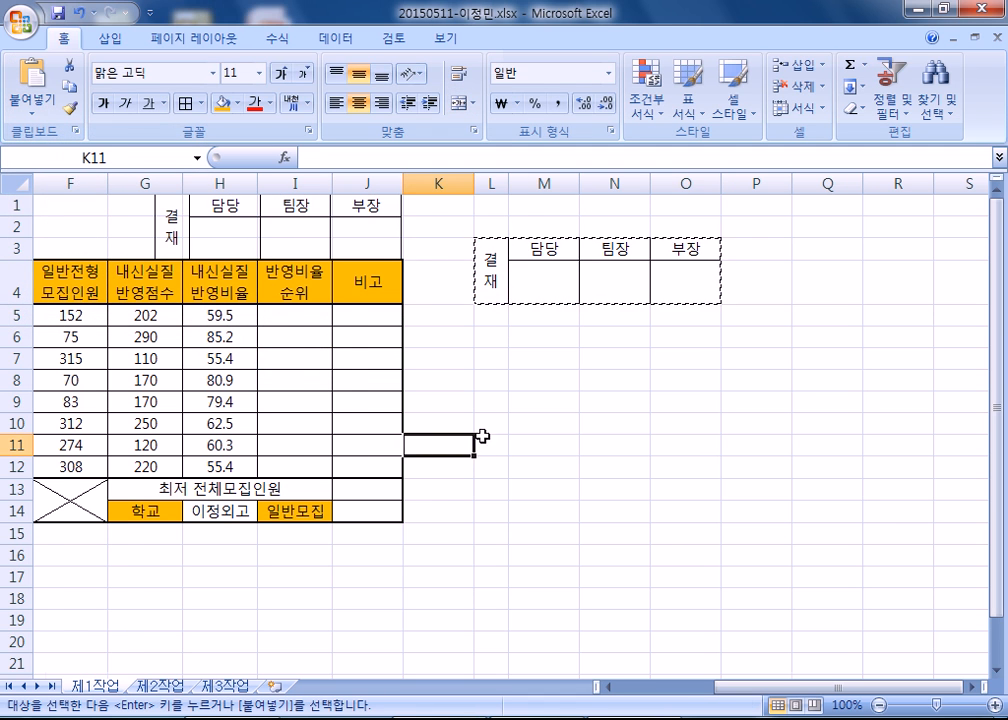
# Increase the height of rows 1 to 3 and shift the approval box picture slightly down above the table.
pyautogui.press('Home')
pyautogui.moveTo(15, 205); pyautogui.dragTo(17, 243)
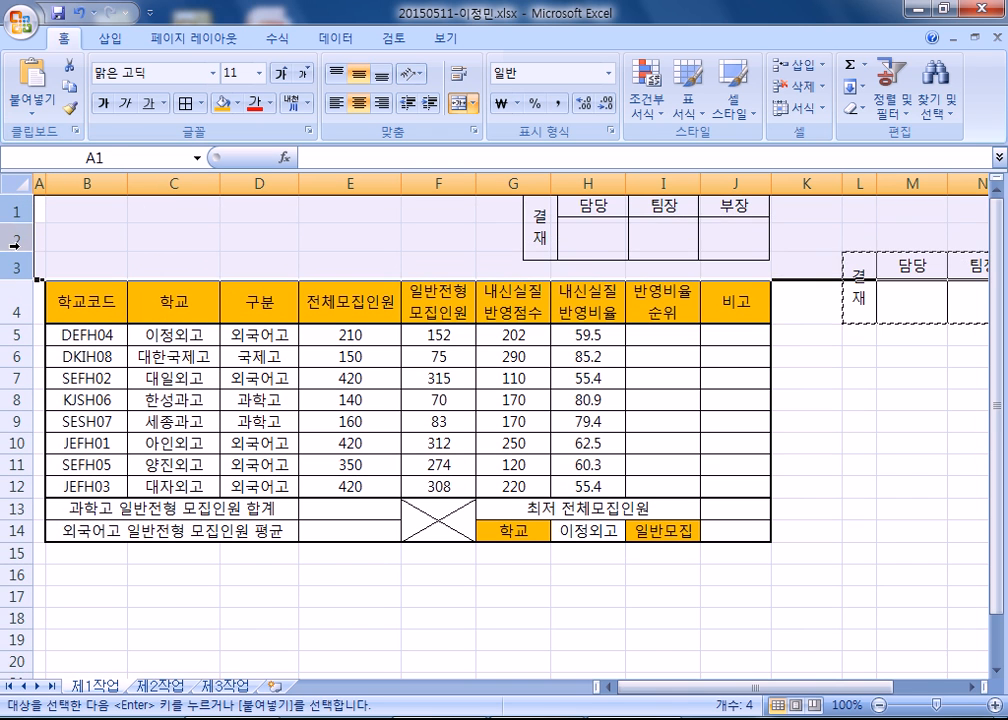
pyautogui.click(603, 254)
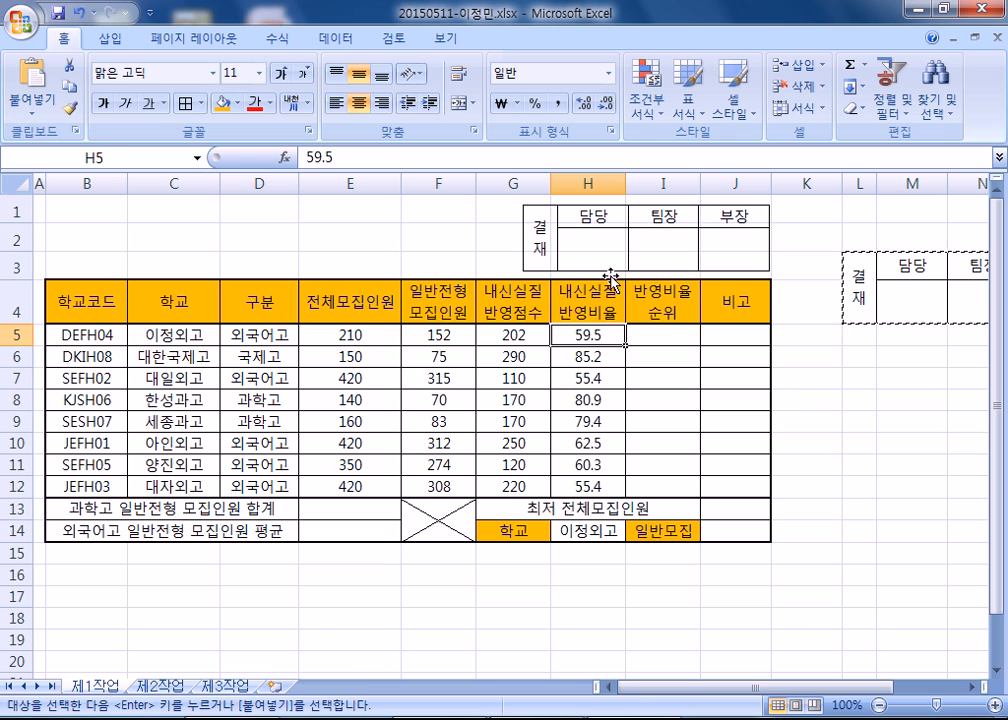
pyautogui.click(67, 200)
pyautogui.press('Escape')
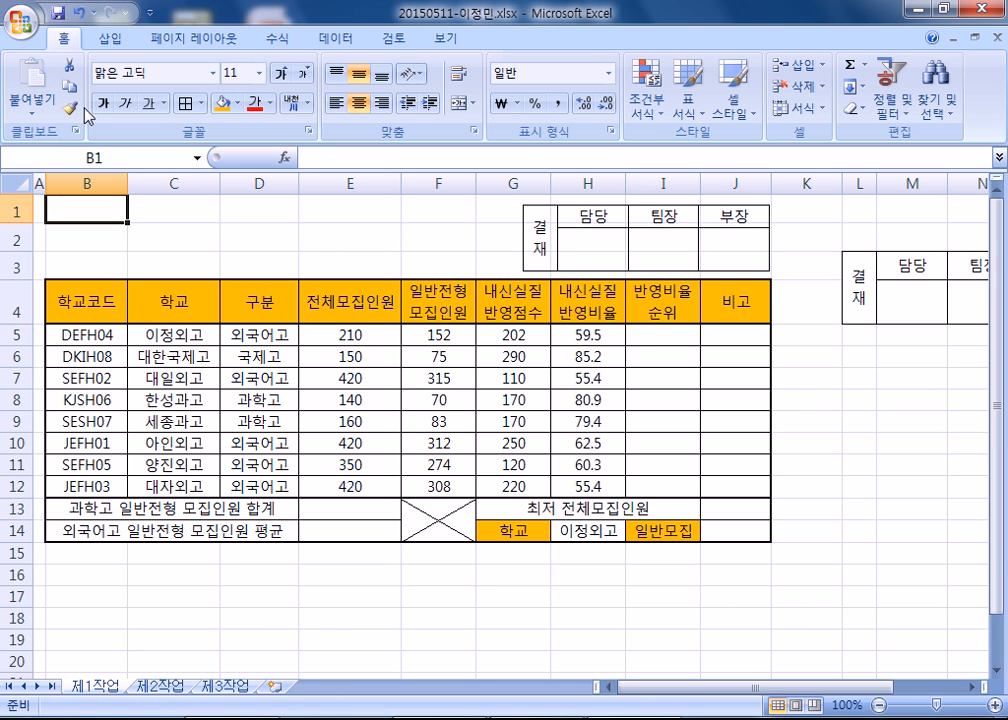
# Draw a rounded rectangle about 1.83 cm high and 12.44 cm wide above the table, from column B into column G.
pyautogui.click(110, 38)
pyautogui.click(210, 100)
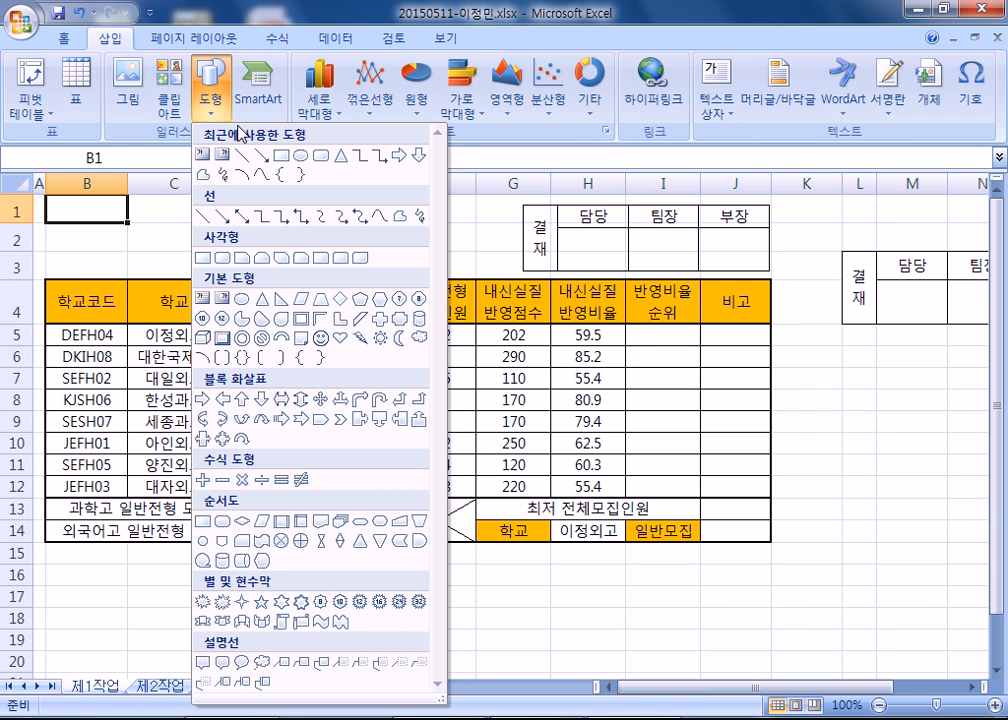
pyautogui.click(320, 155)
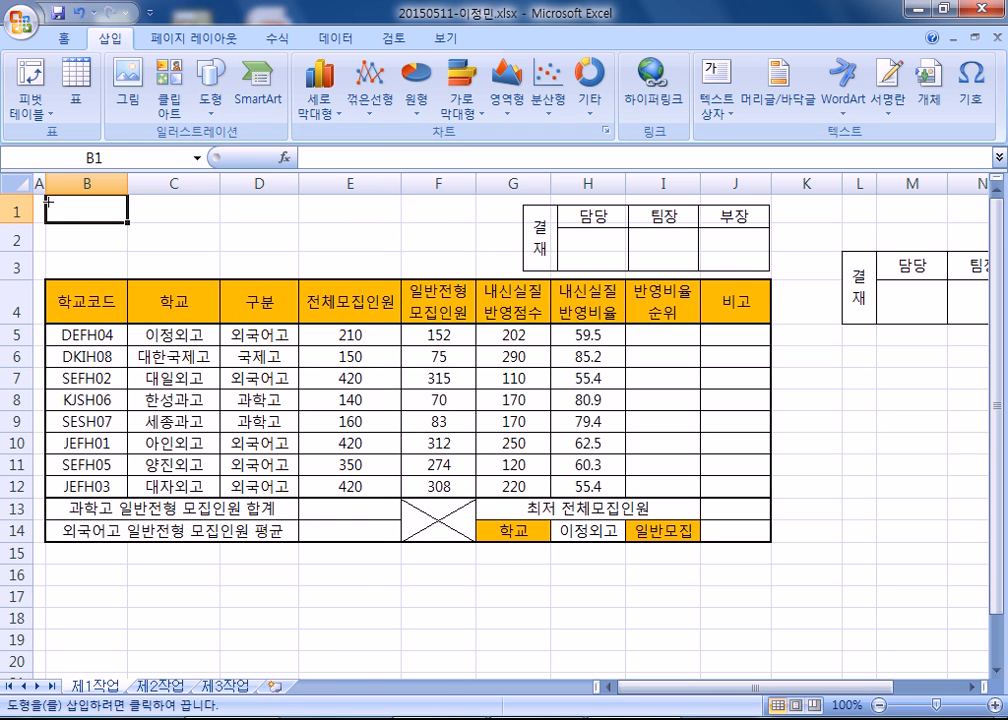
pyautogui.moveTo(47, 200)
pyautogui.mouseDown()
pyautogui.moveTo(288, 254)
pyautogui.moveTo(511, 270)
pyautogui.mouseUp()
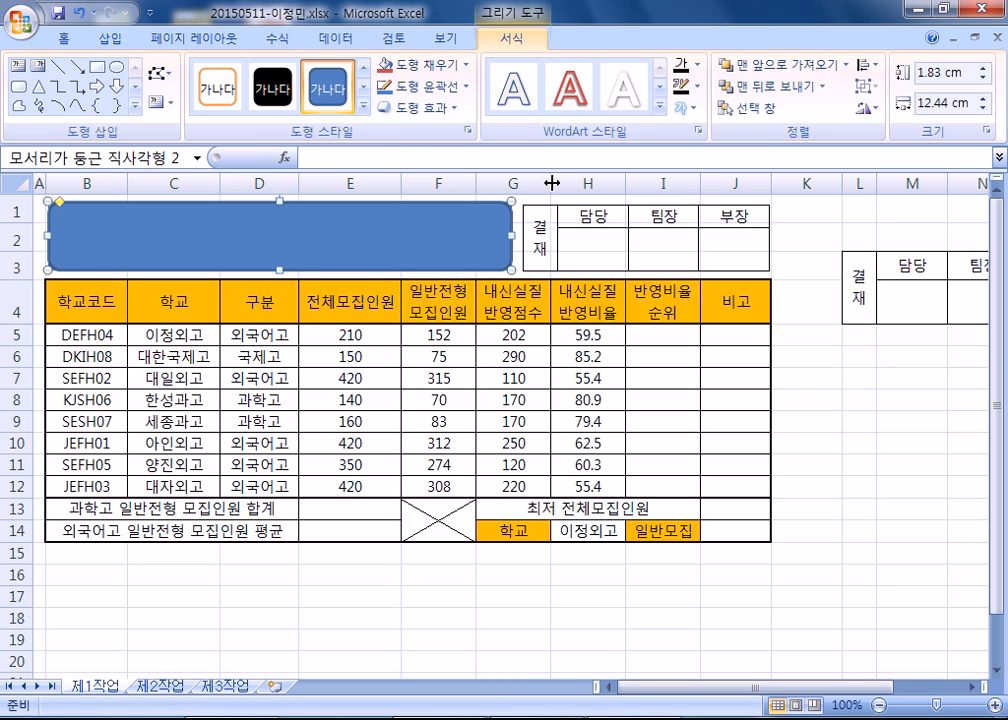
# Widen columns F to I slightly, move the approval picture to the table's right edge, and widen the rounded rectangle to about 12.94 cm.
pyautogui.moveTo(440, 183); pyautogui.dragTo(631, 181)
pyautogui.moveTo(590, 238); pyautogui.dragTo(607, 240)
pyautogui.click(515, 236)
pyautogui.moveTo(517, 236); pyautogui.dragTo(528, 235)
# Enter the title 특목고 일반전형 내신 반영비율 in the rounded rectangle.
pyautogui.write('특ㅁ')
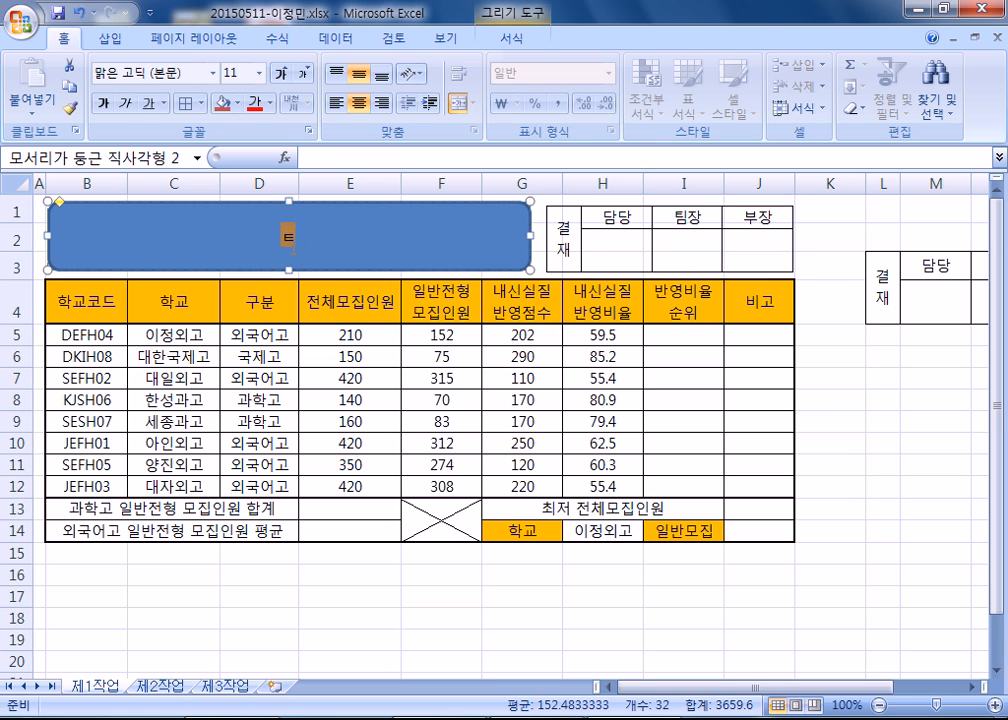
pyautogui.write('목고 일반조')
pyautogui.press('BackSpace')
pyautogui.press('BackSpace')
pyautogui.press('BackSpace')
pyautogui.press('BackSpace')
pyautogui.press('BackSpace')
pyautogui.press('BackSpace')
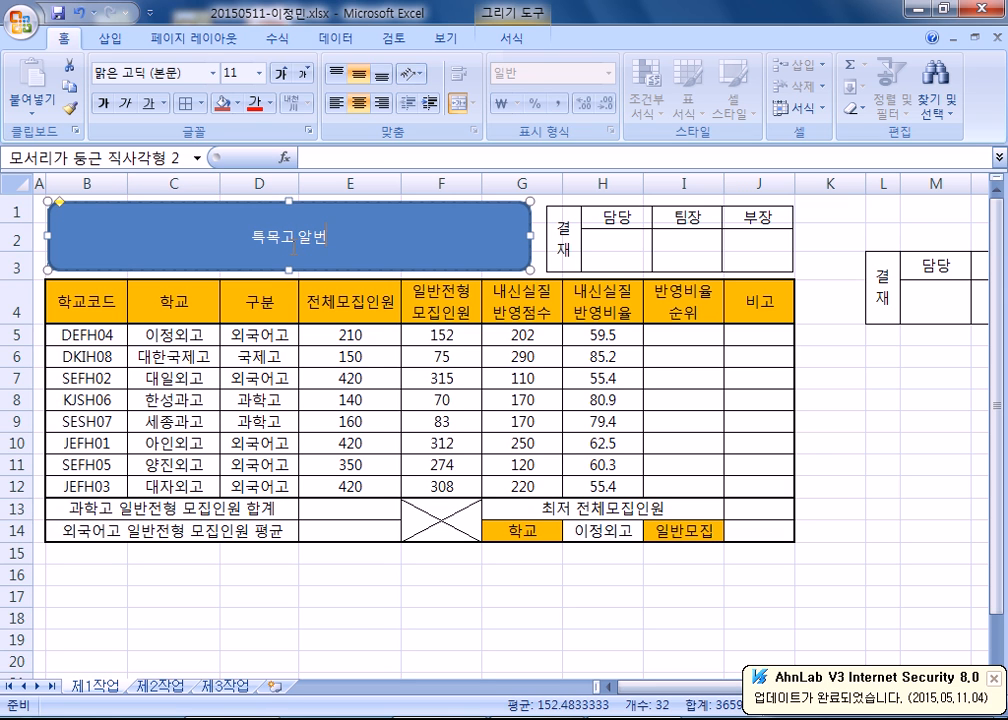
pyautogui.write('일반저전형')
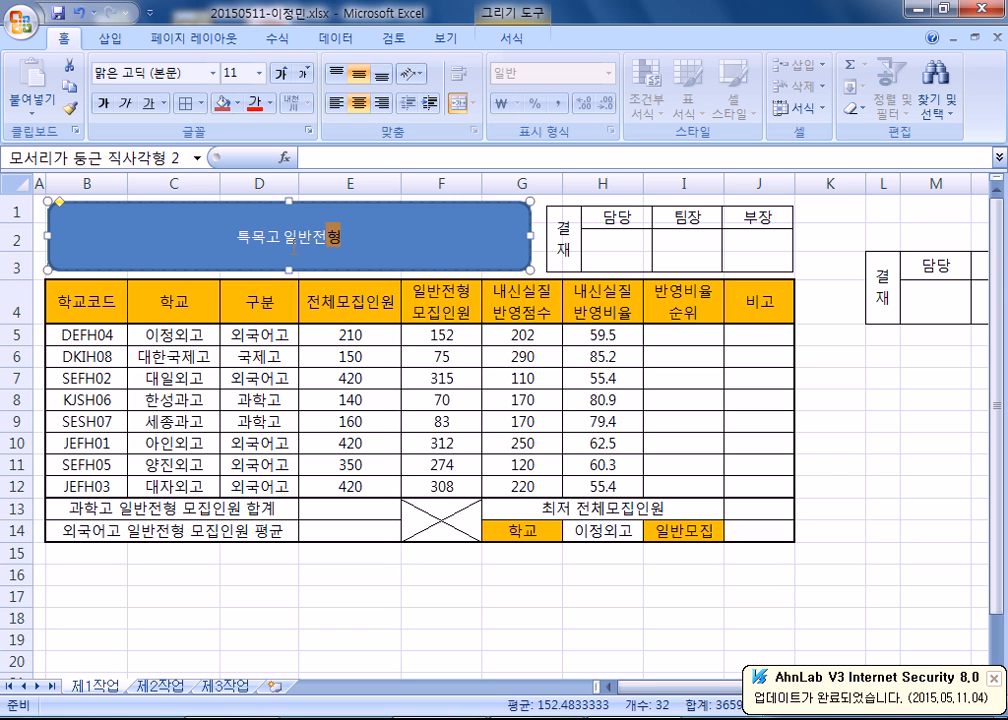
pyautogui.write(' 내신 반영비율')
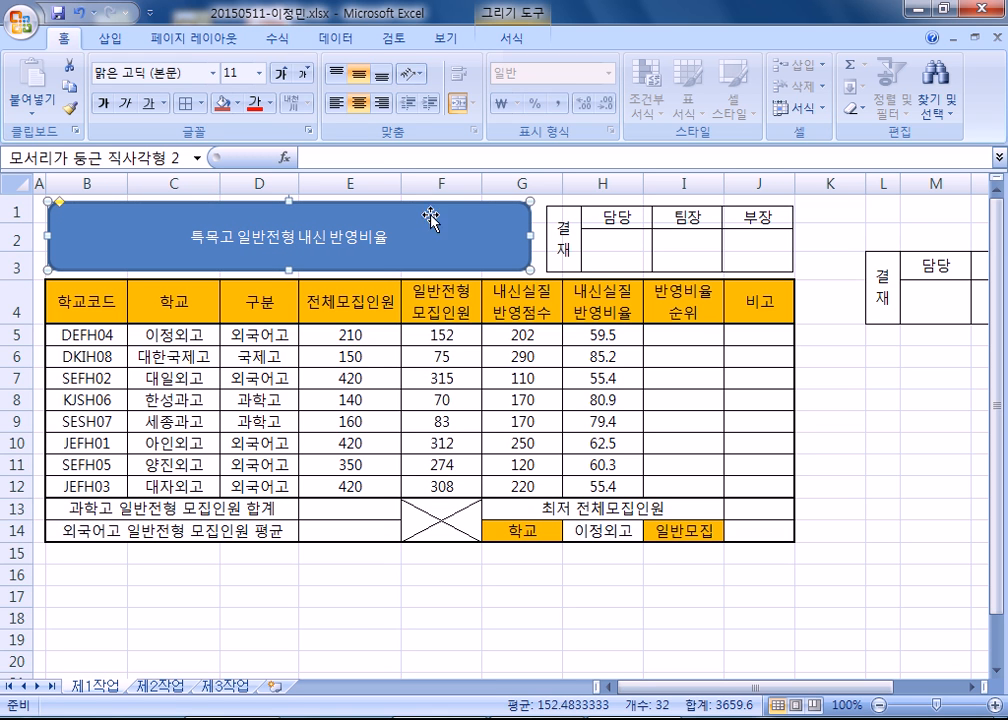
# Apply the outer shadow with a left offset to the title shape.
pyautogui.click(511, 38)
pyautogui.click(441, 108)
pyautogui.moveTo(531, 190)
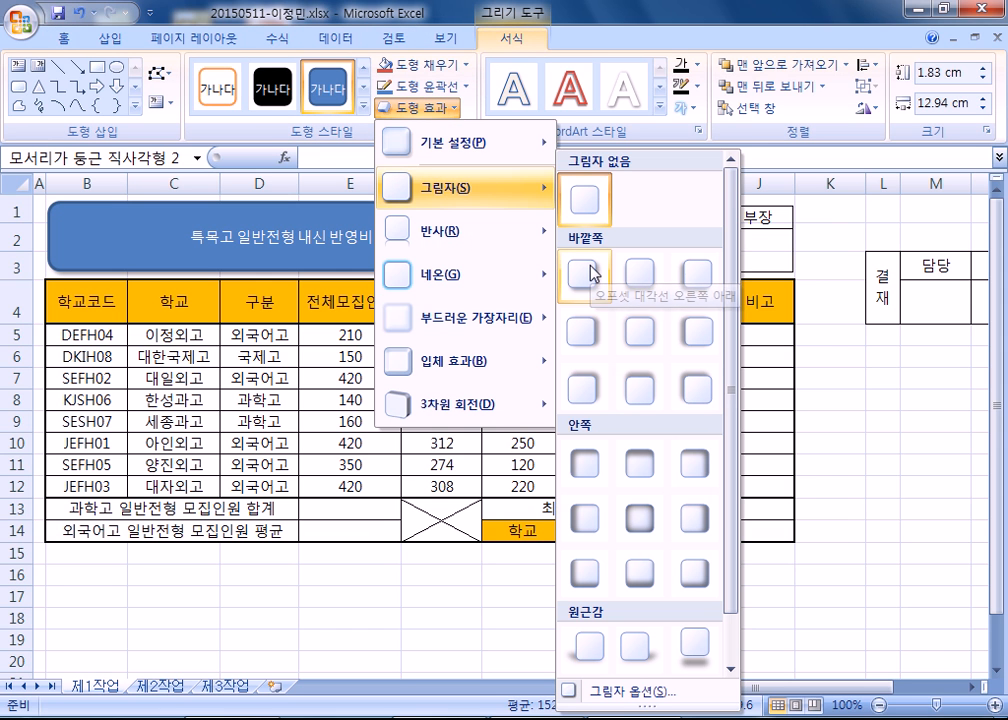
pyautogui.click(686, 336)
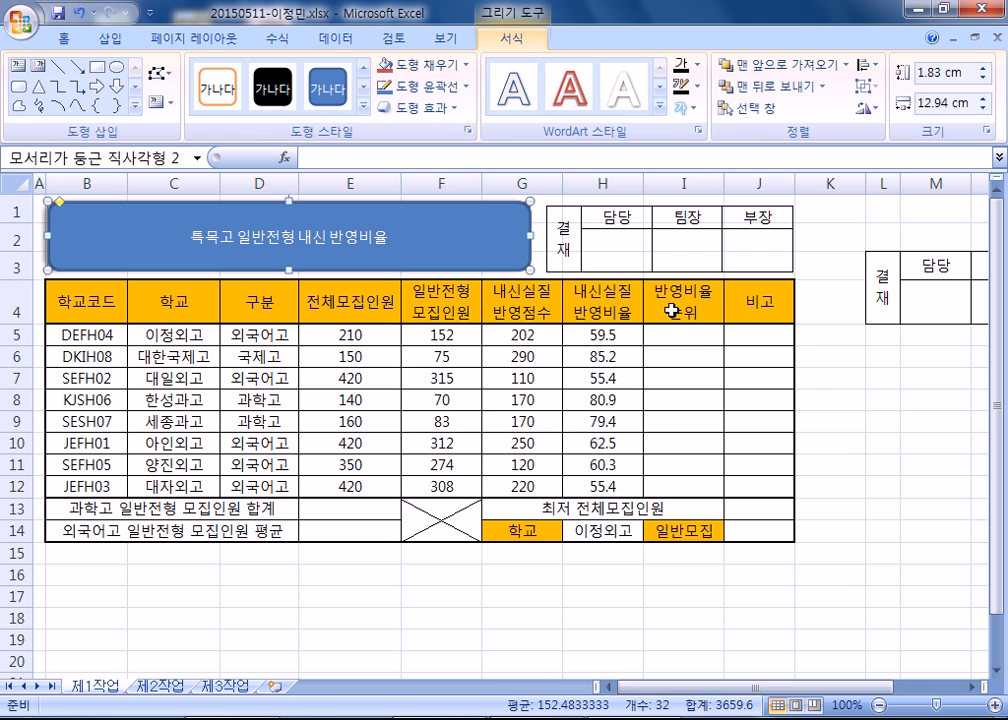
# Format the title shape's text as 맑은 고딕, size 24, bold.
pyautogui.click(65, 39)
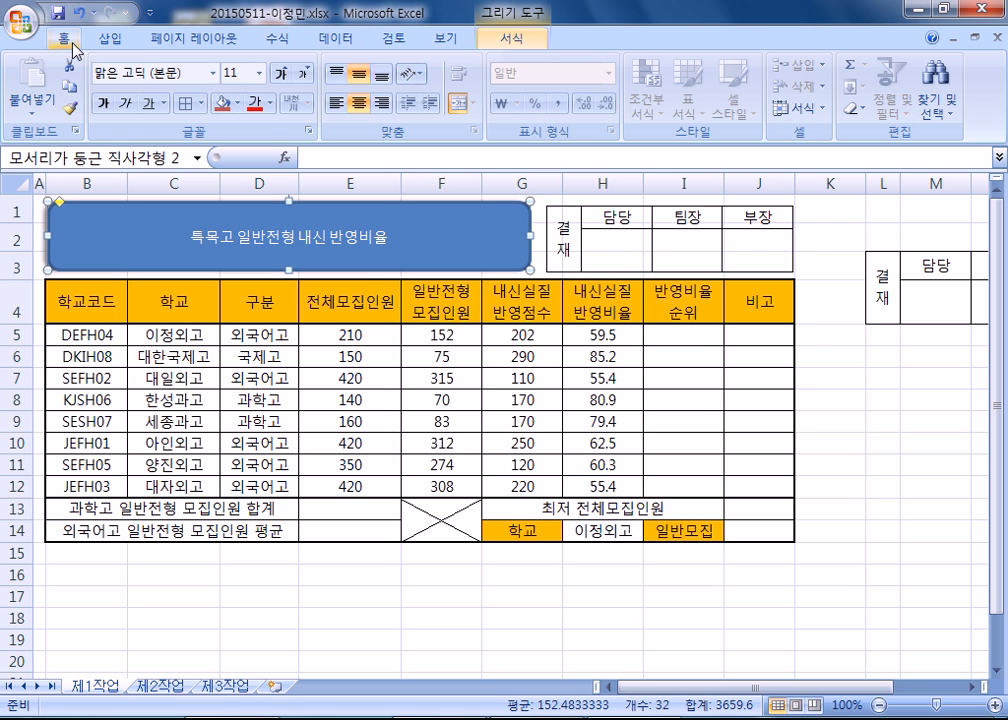
pyautogui.click(214, 74)
pyautogui.scroll(-15, 232, 443)
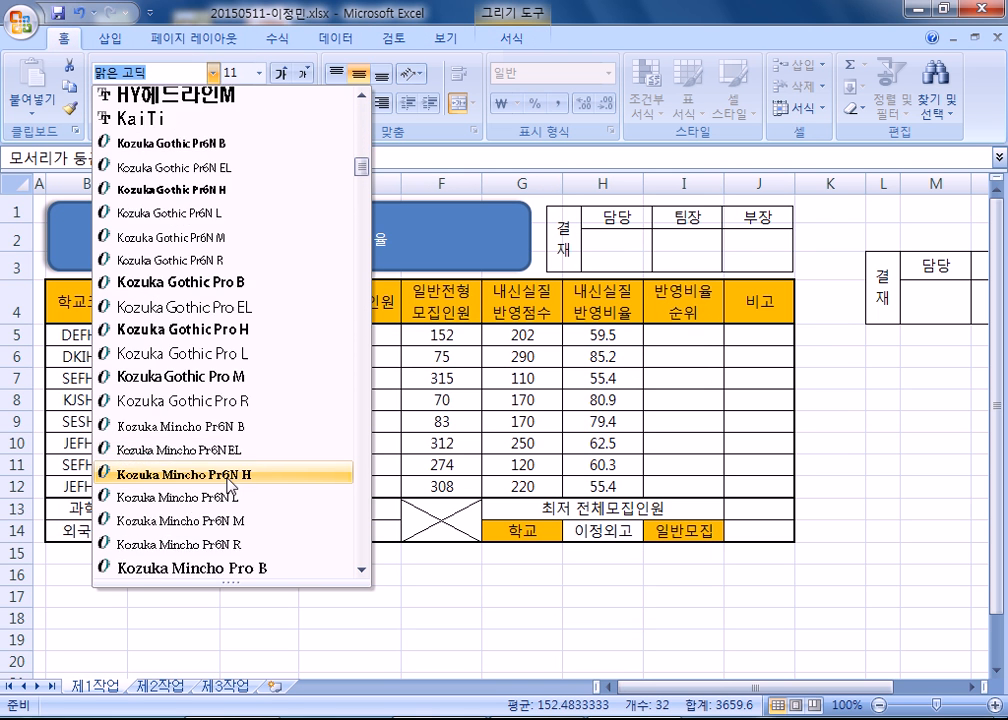
pyautogui.scroll(-6, 241, 472)
pyautogui.click(180, 443)
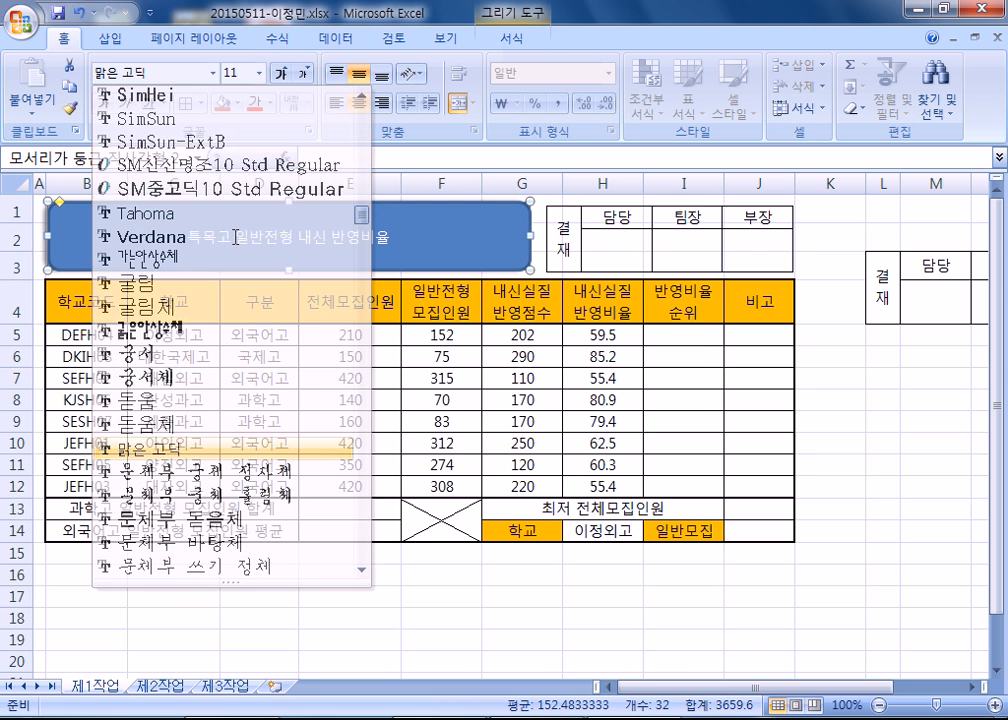
pyautogui.click(292, 77)
pyautogui.click(286, 76)
pyautogui.click(284, 76)
pyautogui.click(284, 76)
pyautogui.click(283, 76)
pyautogui.click(283, 76)
pyautogui.click(283, 76)
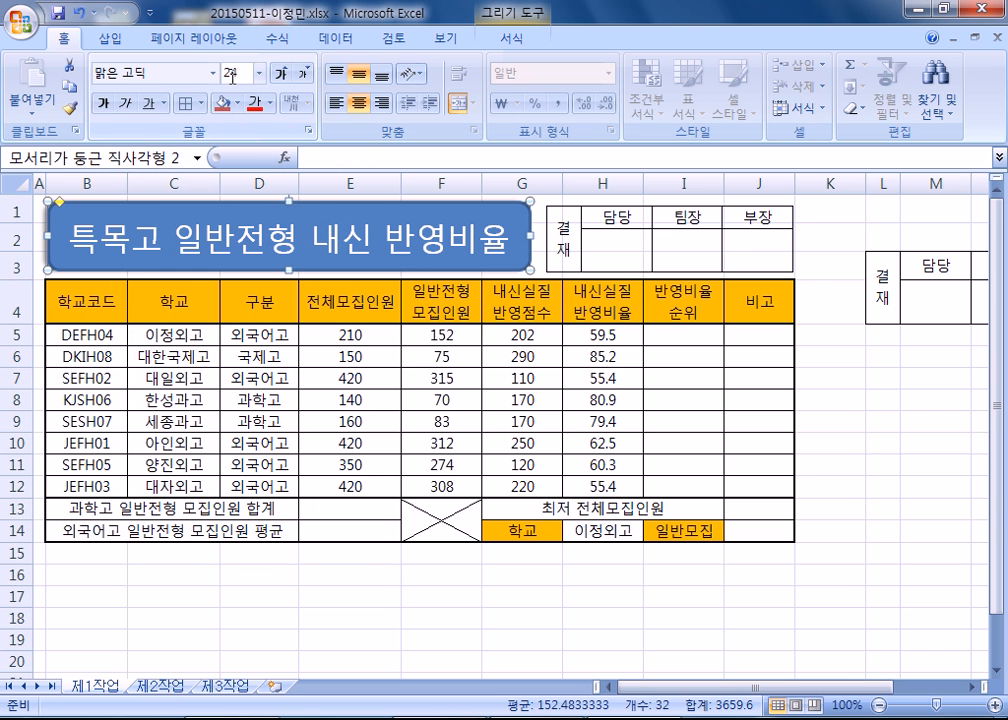
pyautogui.click(98, 105)
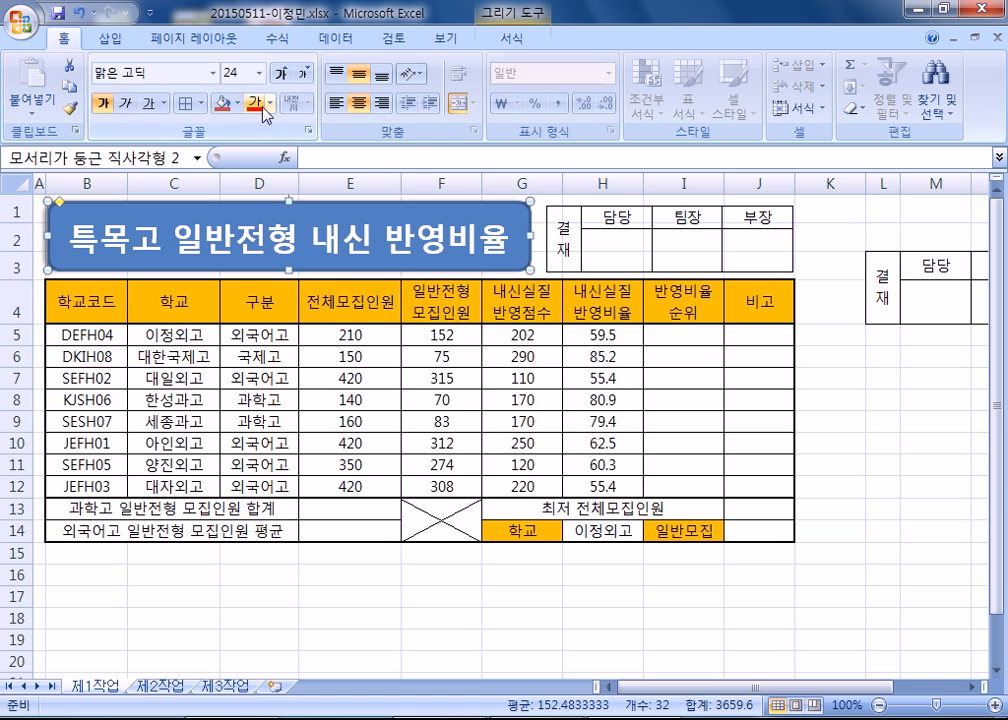
# Set the title text to the automatic black color and fill the shape with standard yellow.
pyautogui.click(271, 103)
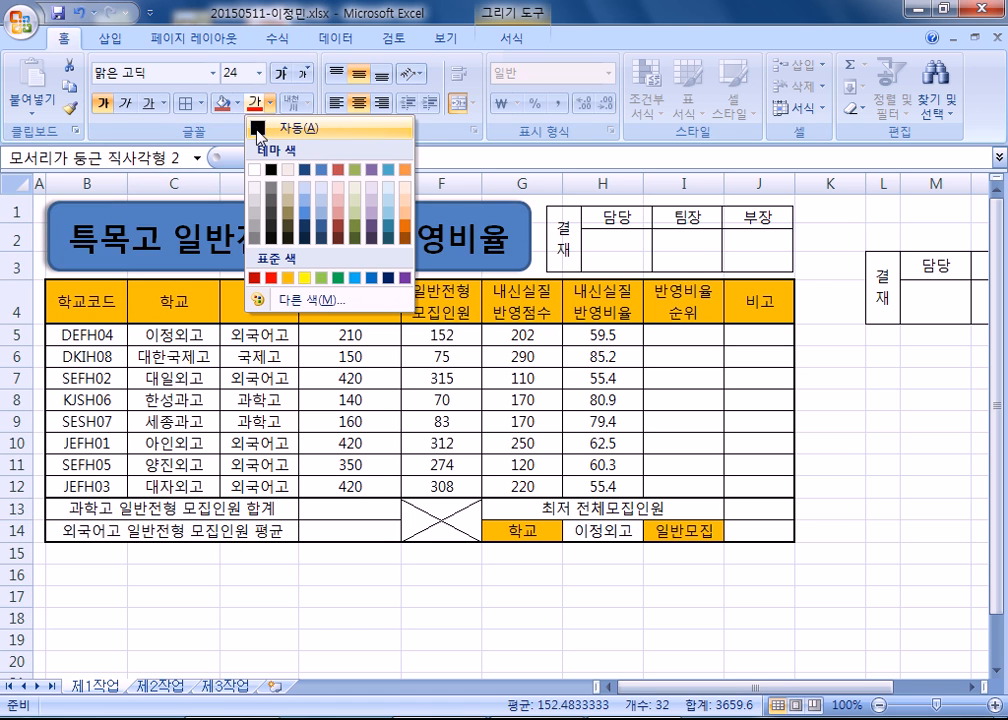
pyautogui.click(260, 137)
pyautogui.click(239, 106)
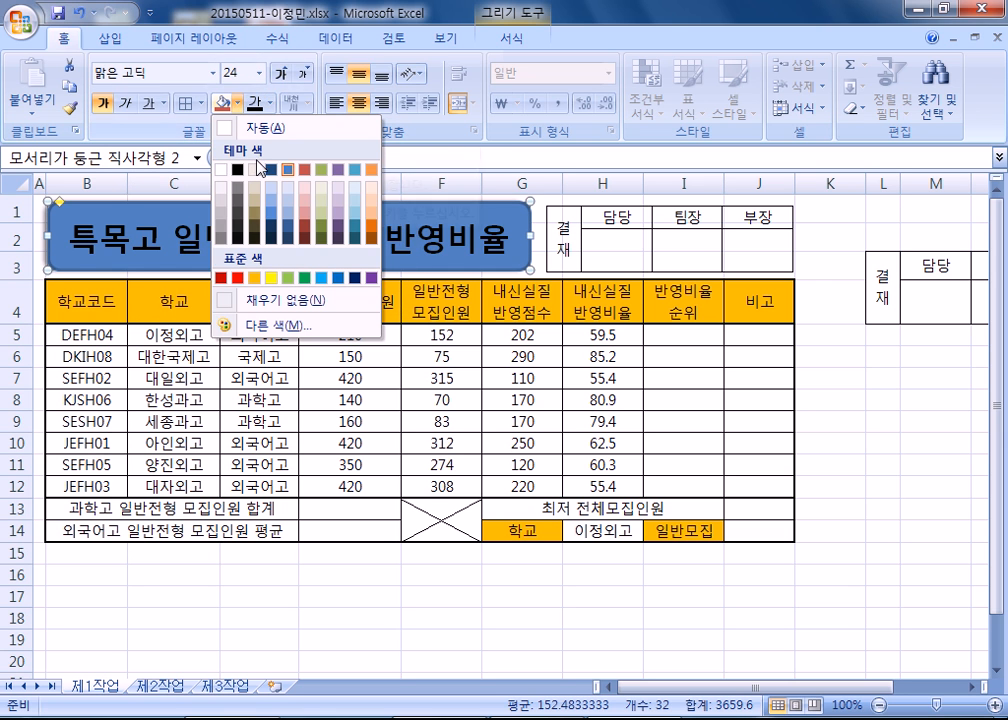
pyautogui.click(262, 276)
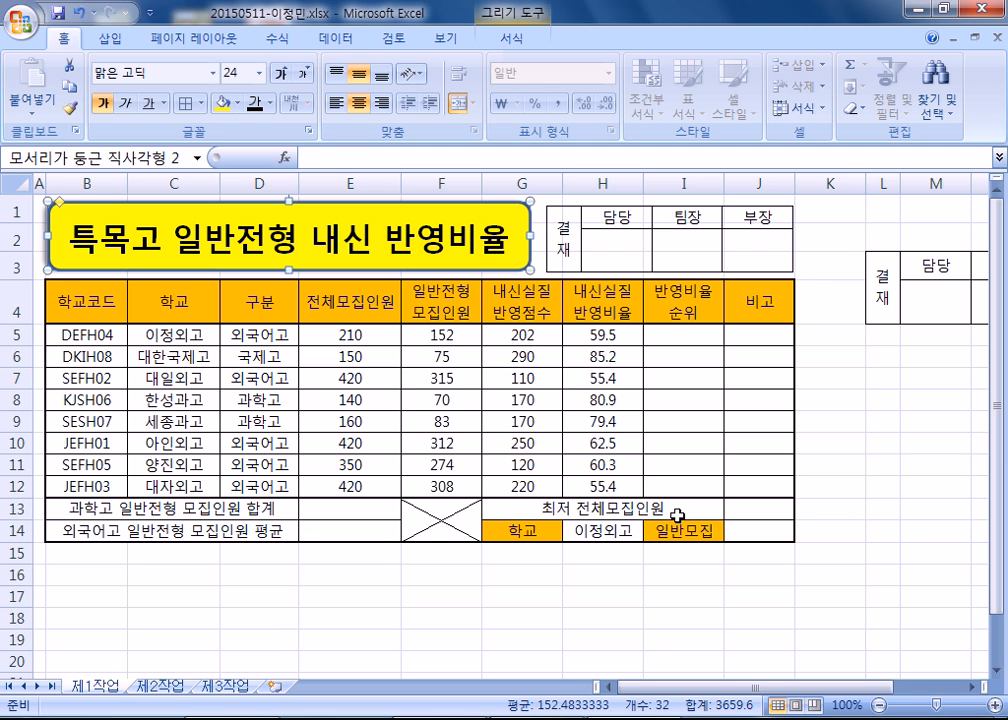
# Add list data validation to cell H14, using the school names in C5:C12 as the source.
pyautogui.click(605, 531)
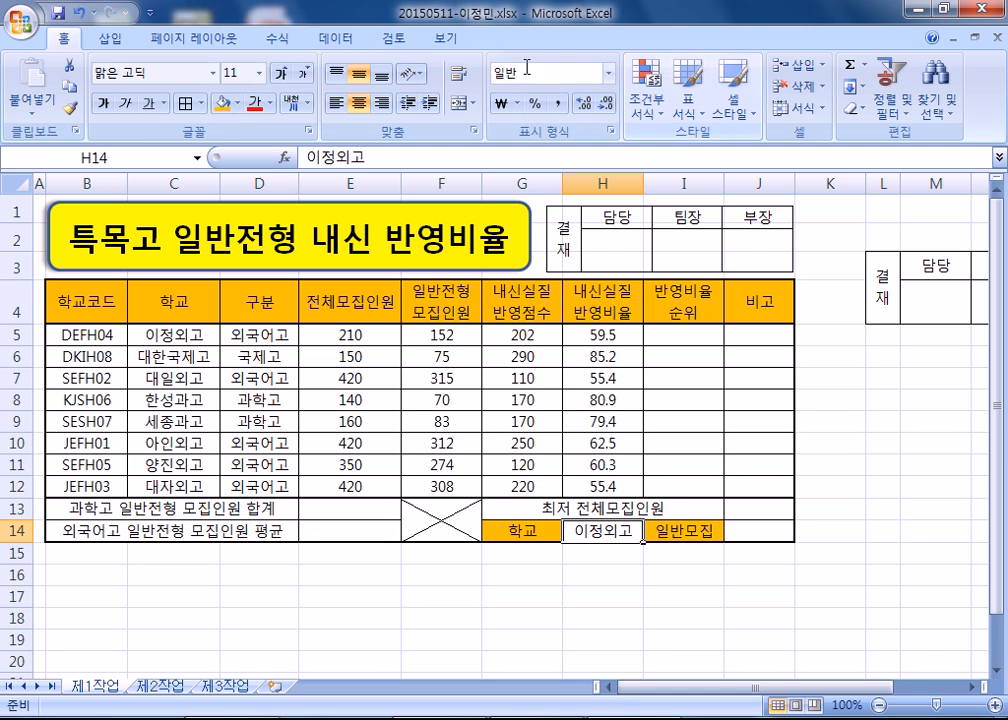
pyautogui.click(346, 39)
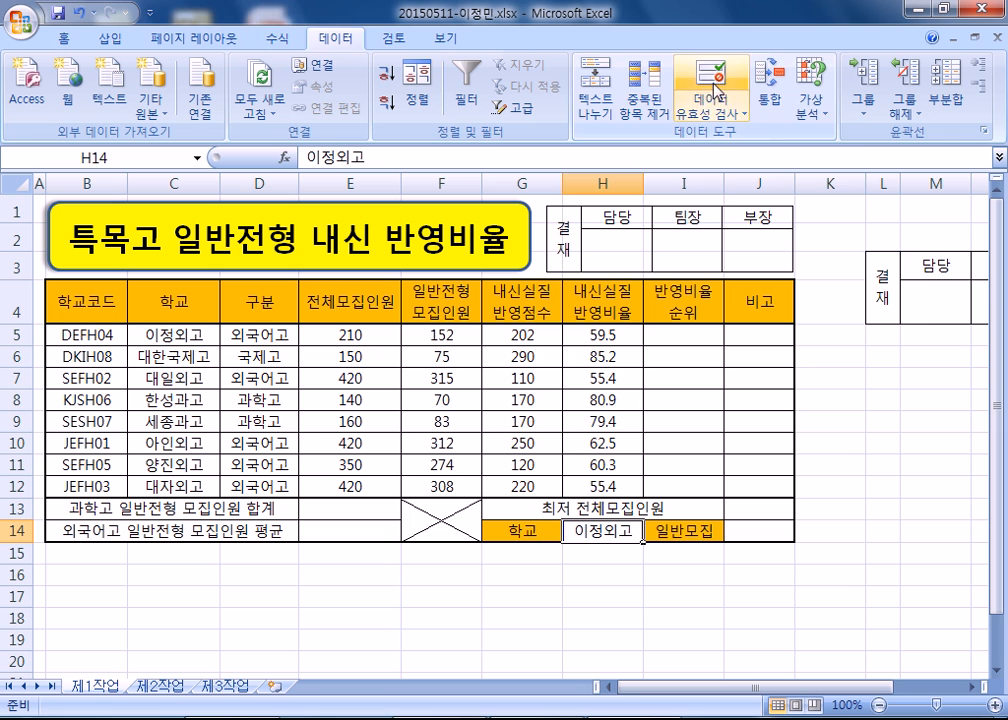
pyautogui.click(712, 113)
pyautogui.click(745, 135)
pyautogui.click(606, 219)
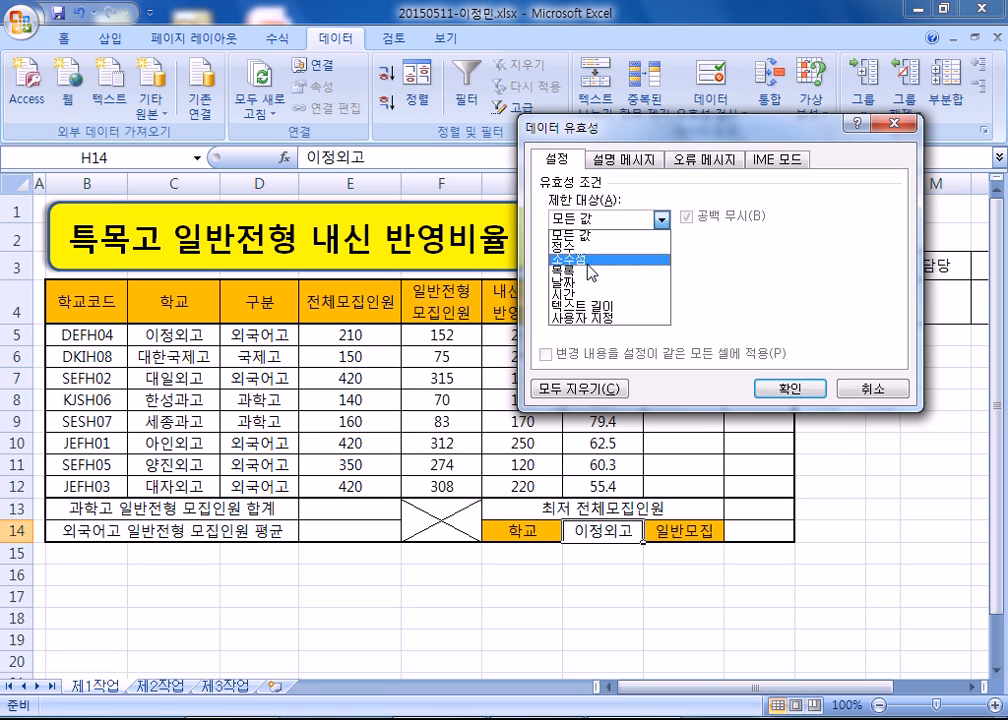
pyautogui.click(585, 276)
pyautogui.moveTo(128, 333); pyautogui.dragTo(135, 487)
pyautogui.click(762, 387)
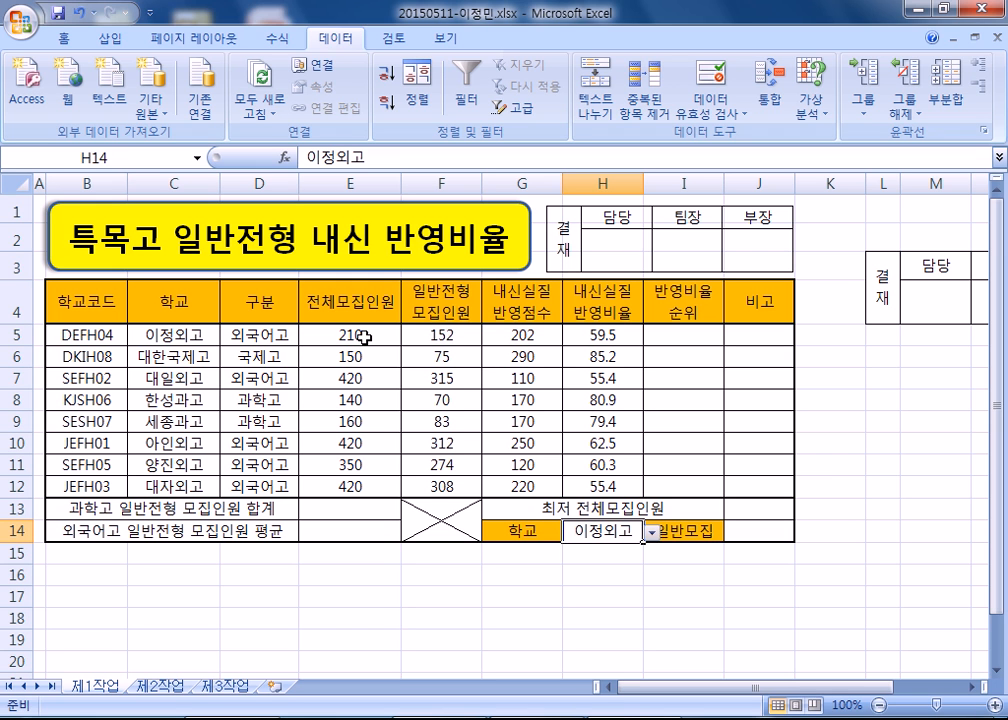
# Apply a custom number format to E5:F12 that adds 명 after the general number.
pyautogui.moveTo(365, 336); pyautogui.dragTo(436, 484)
pyautogui.hotkey('ctrl', '1')
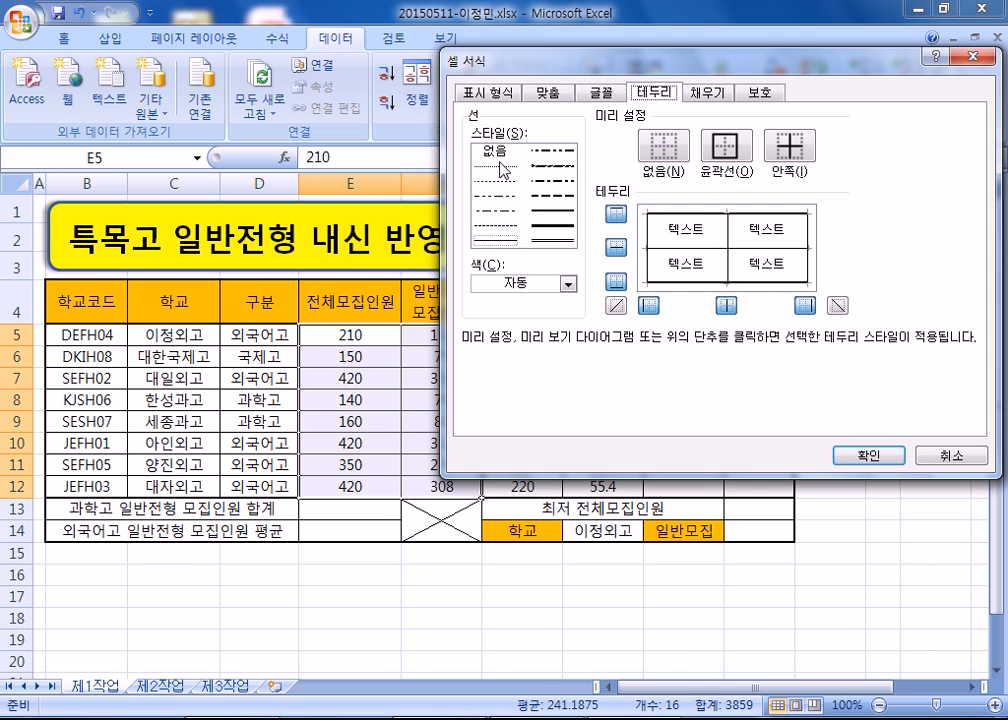
pyautogui.click(486, 92)
pyautogui.click(512, 262)
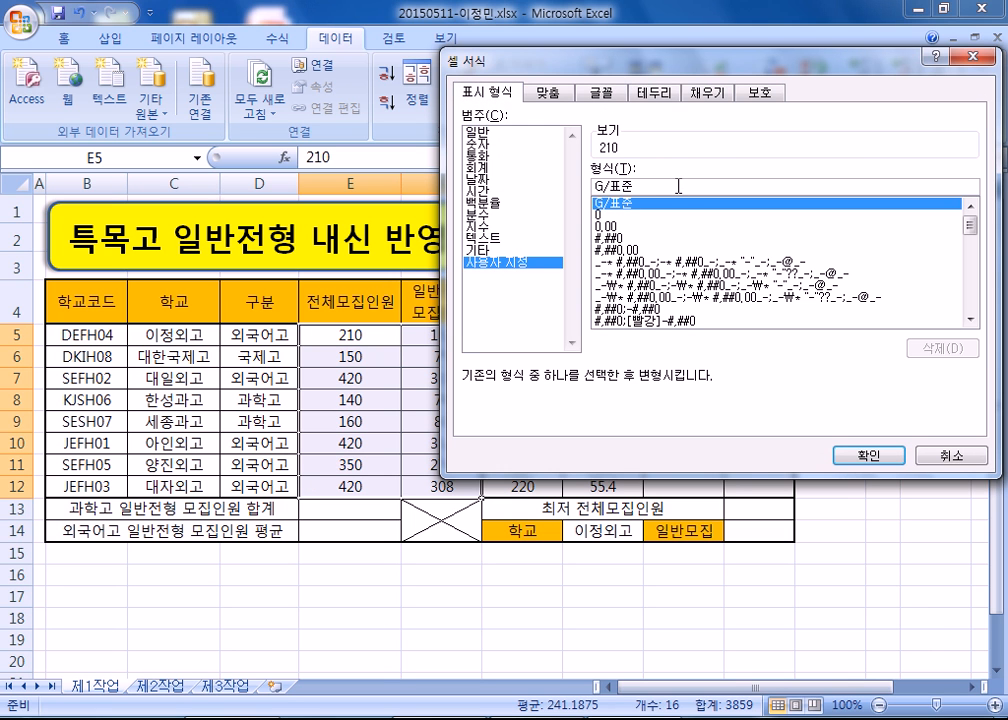
pyautogui.write('며')
pyautogui.press('Return')
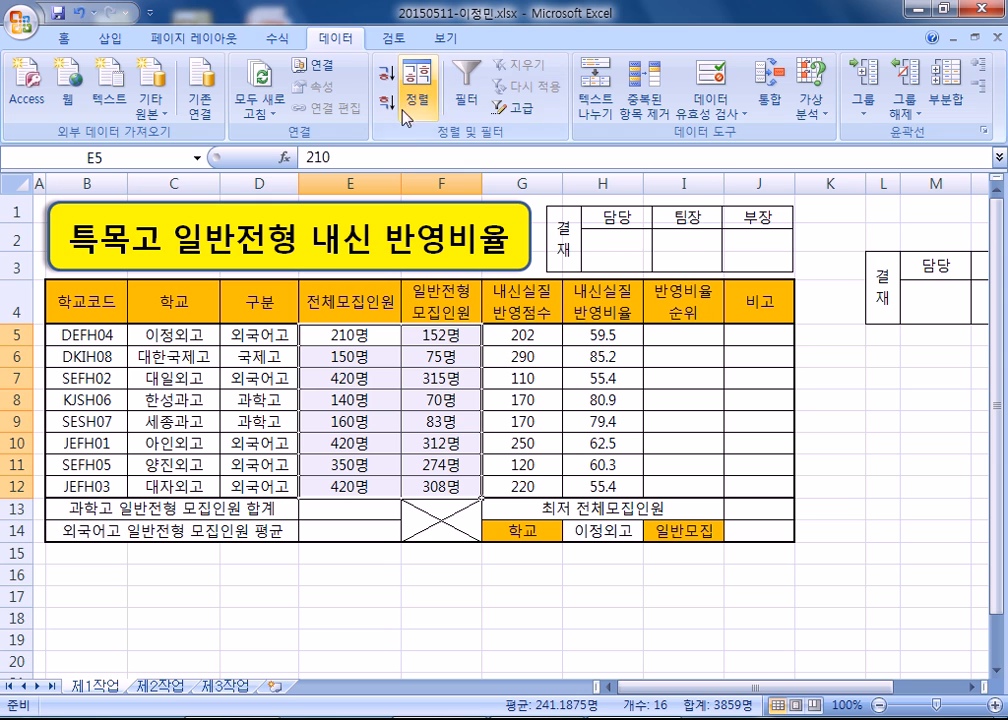
# Define the name 전체모집인원 for the range E5:E12.
pyautogui.moveTo(334, 334); pyautogui.dragTo(335, 487)
pyautogui.click(132, 158)
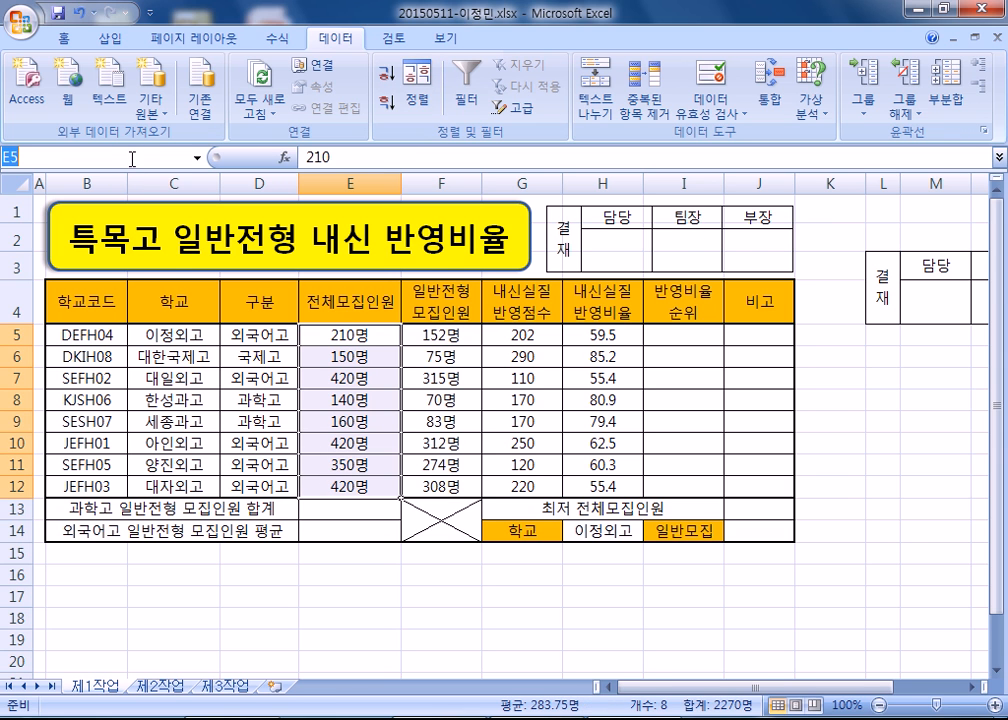
pyautogui.write('전체모지')
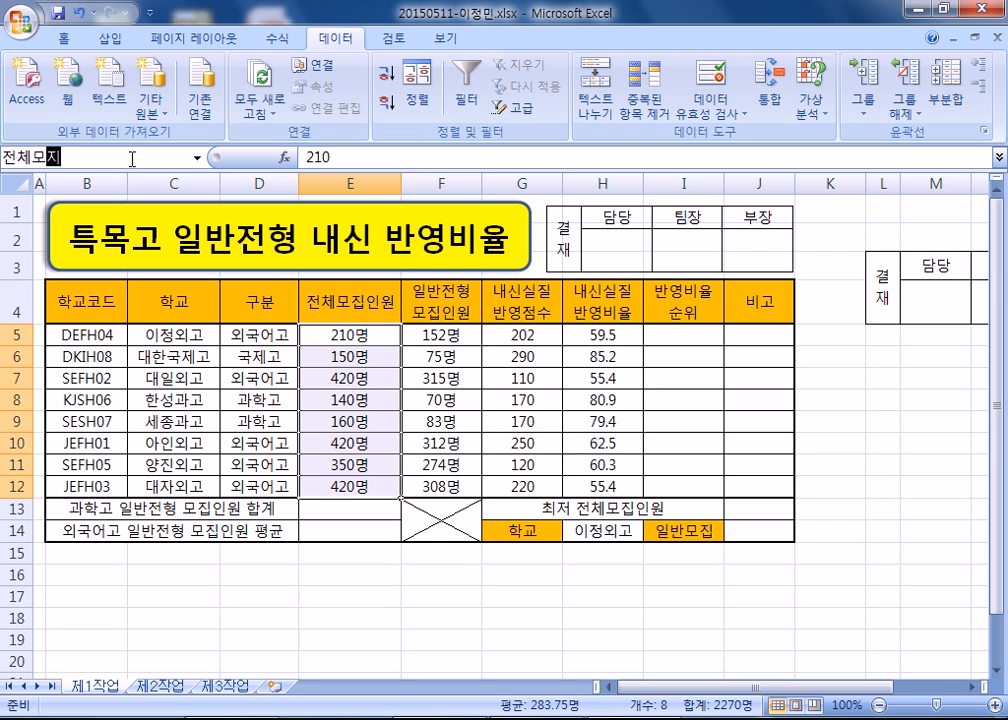
pyautogui.write('인원')
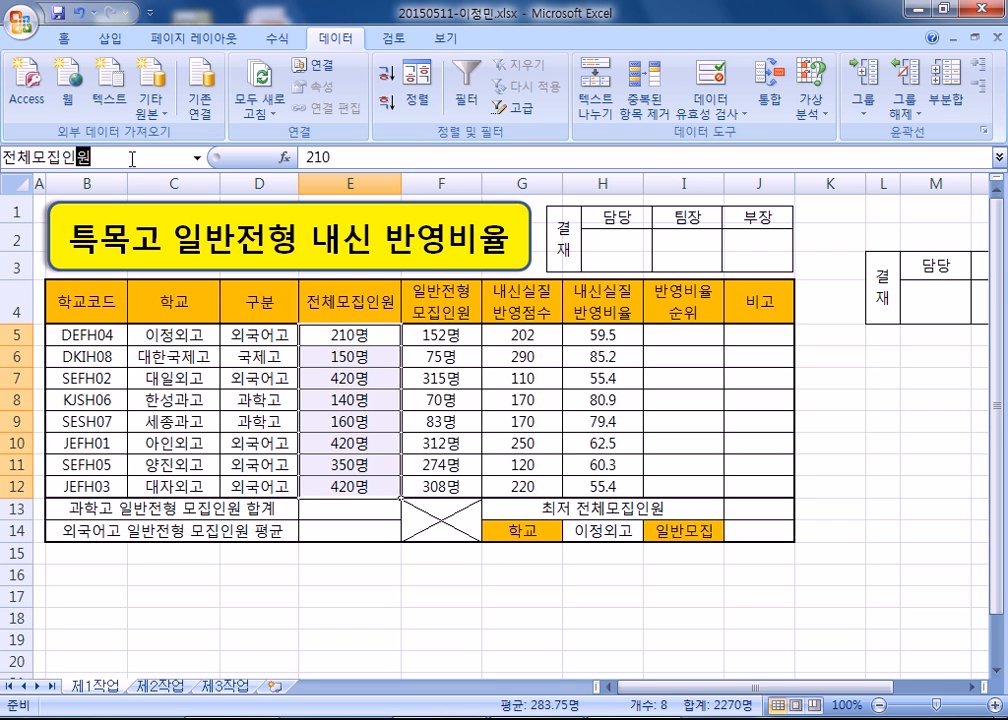
pyautogui.press('Return')
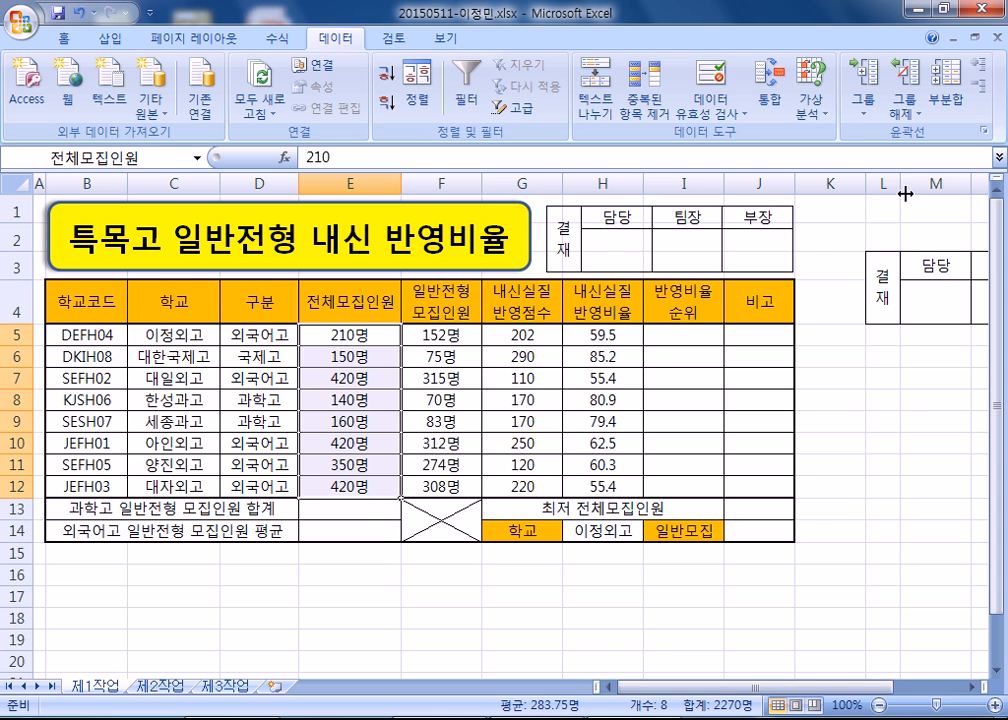
# Delete the columns from L onward that hold the leftover original approval box.
pyautogui.moveTo(877, 178); pyautogui.dragTo(820, 178)
pyautogui.rightClick(757, 180)
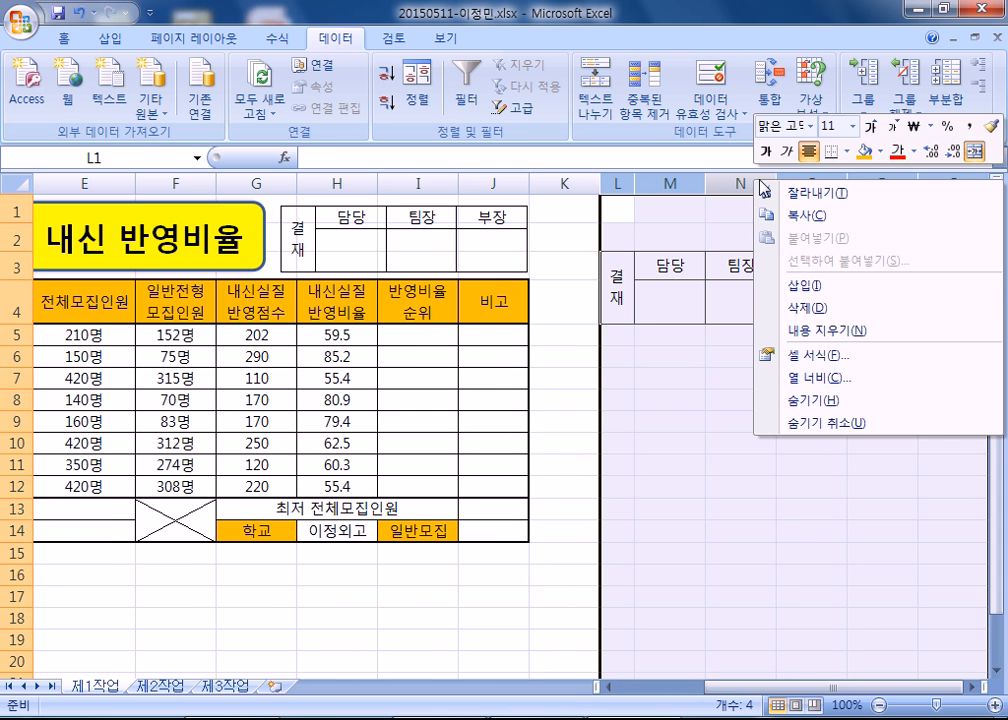
pyautogui.click(833, 308)
pyautogui.click(676, 397)
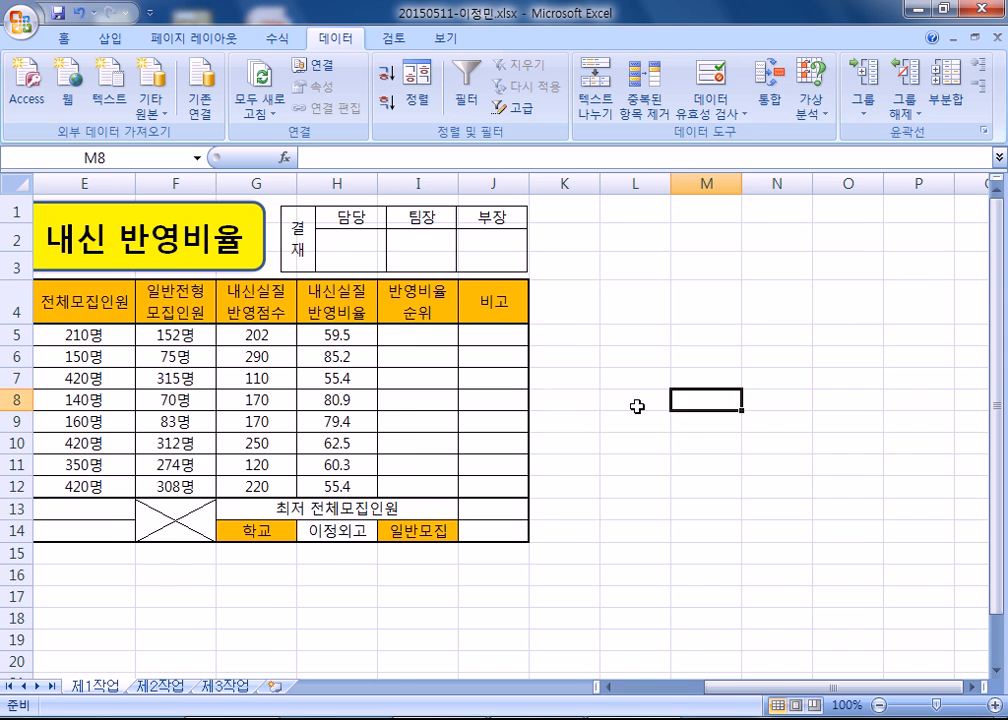
pyautogui.press('Home')
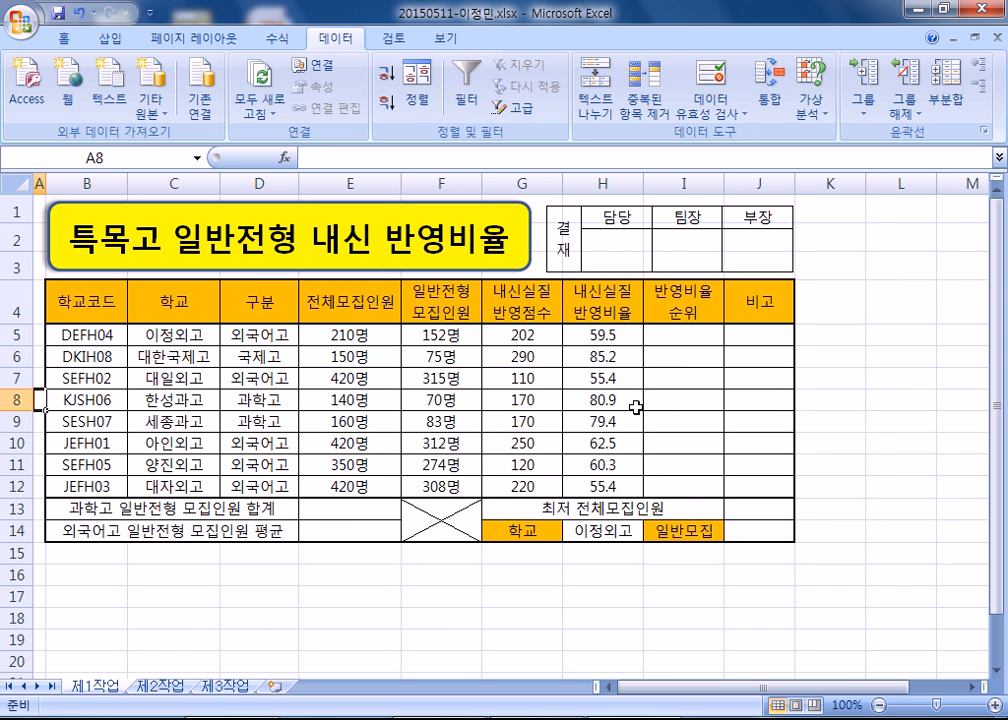
# Switch to Notepad, review the 1500 -> 1,500명 conversion example, and return to Excel.
pyautogui.hotkey('alt', 'Tab')
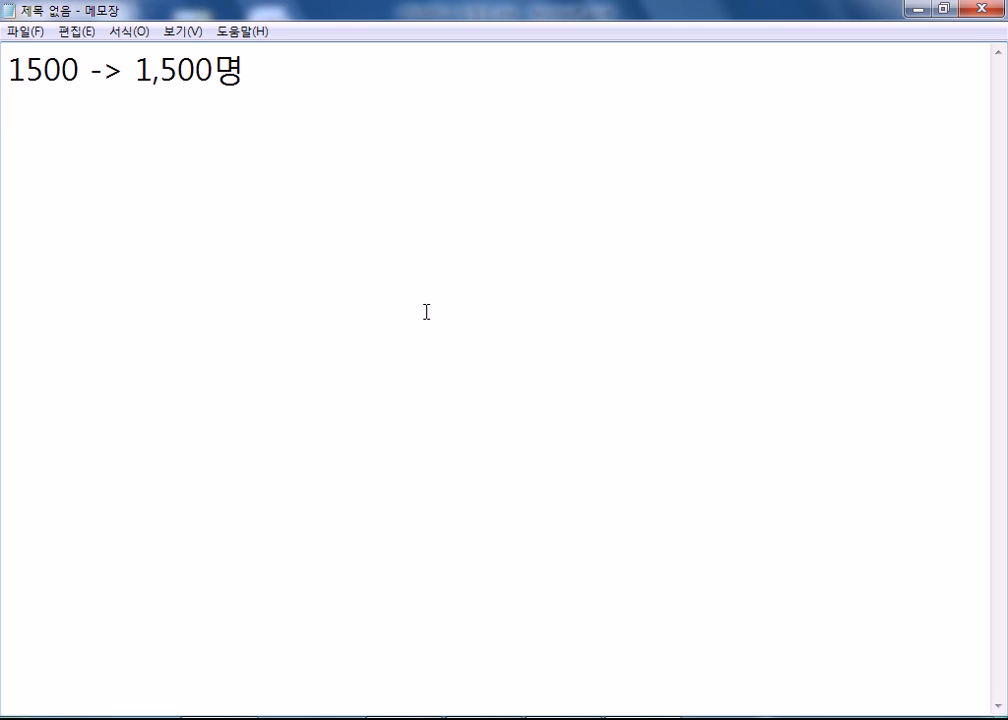
pyautogui.click(80, 68)
pyautogui.moveTo(80, 68); pyautogui.dragTo(8, 70)
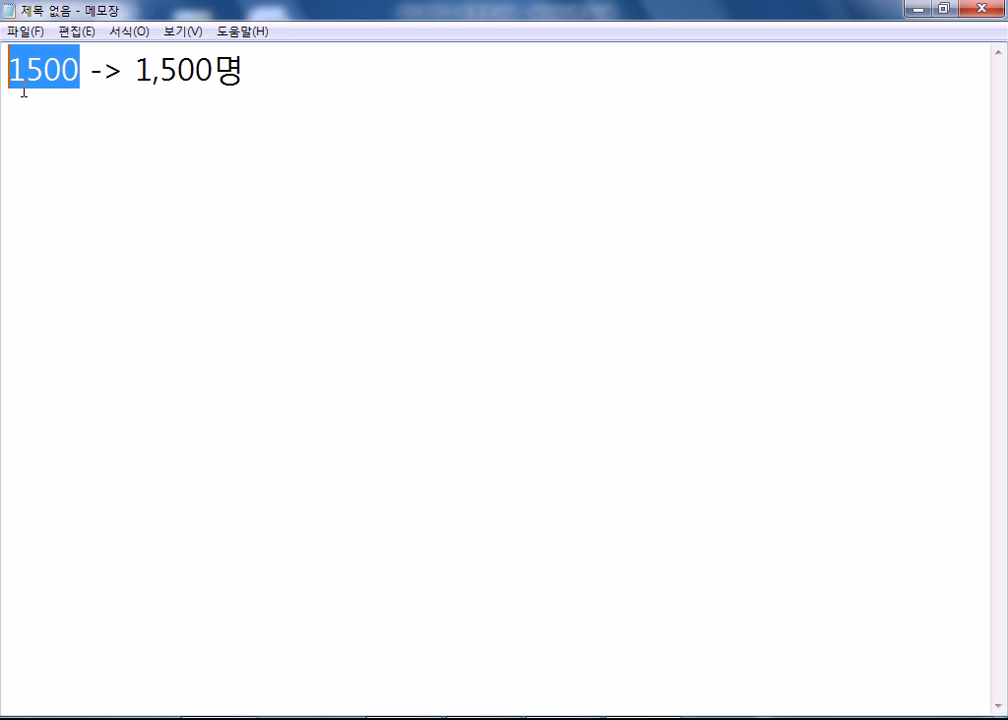
pyautogui.moveTo(135, 70); pyautogui.dragTo(258, 71)
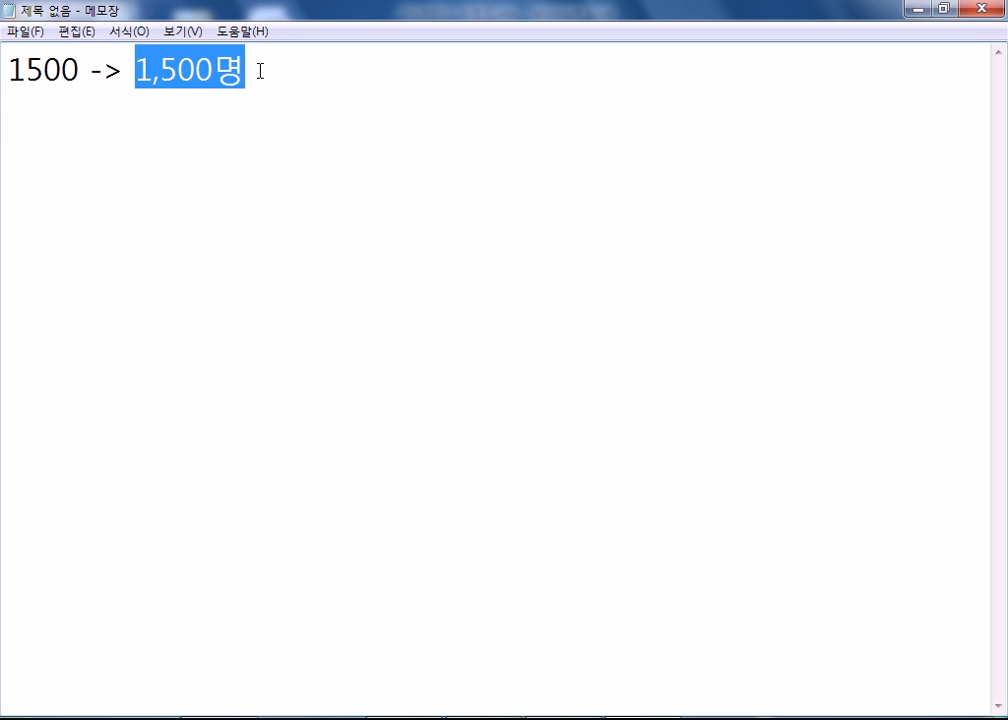
pyautogui.click(259, 72)
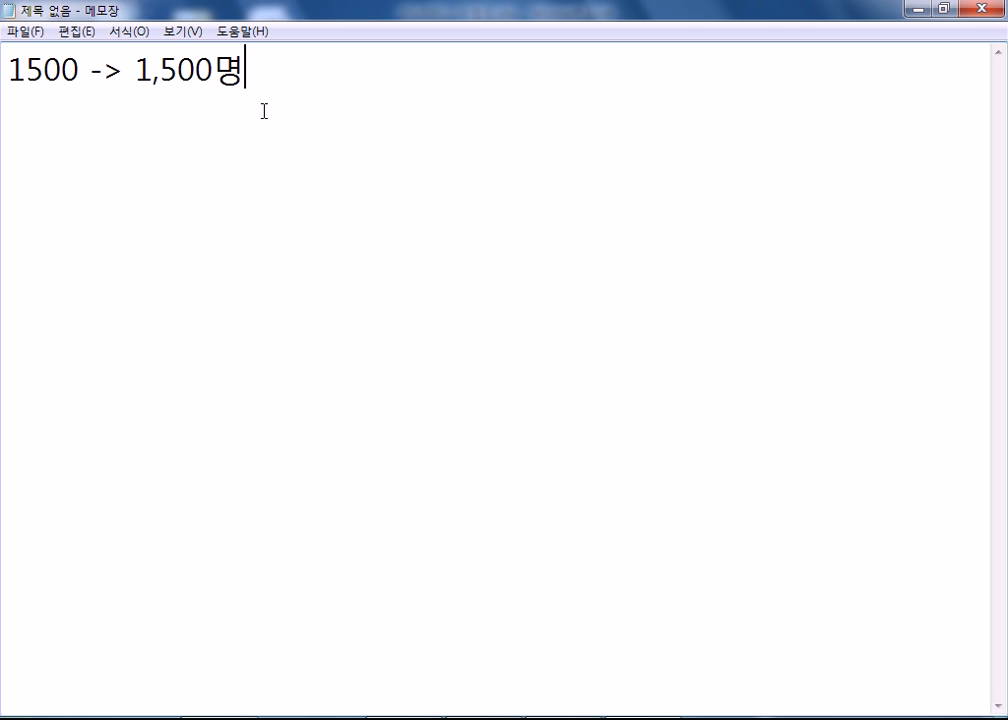
pyautogui.hotkey('alt', 'Tab')
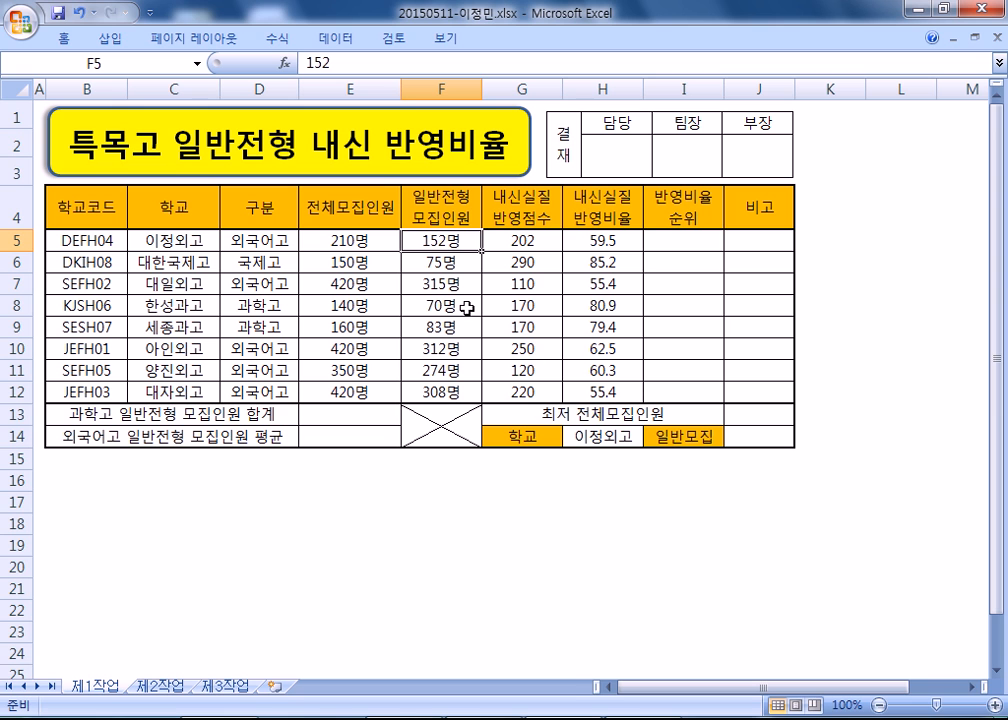
# Preview the custom number format G/표준 for cell E5 without applying it.
pyautogui.click(360, 237)
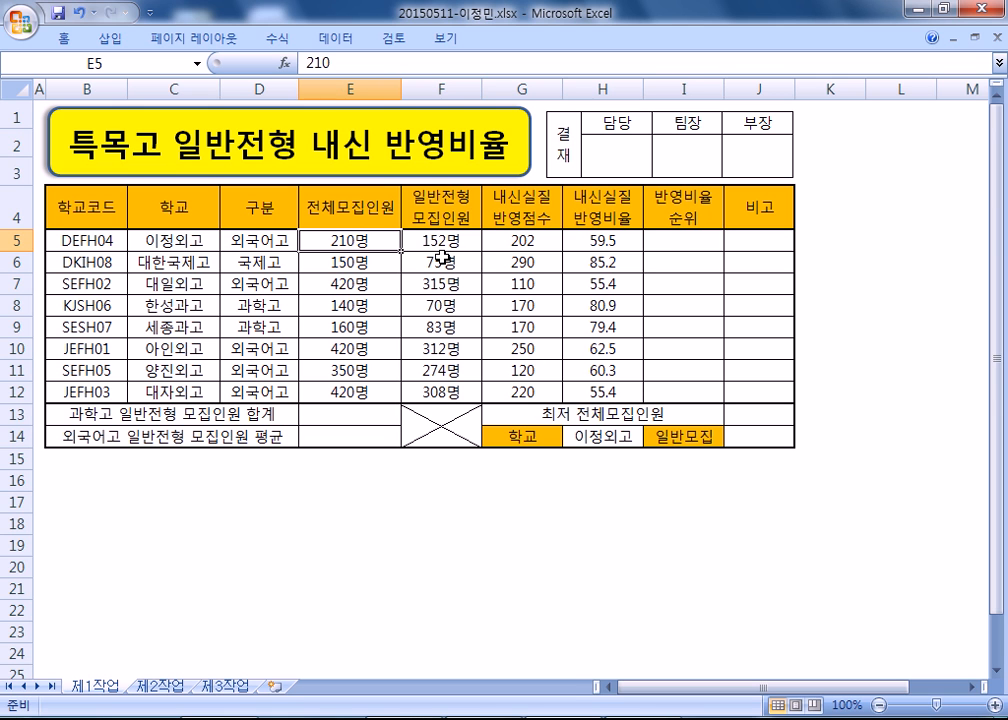
pyautogui.hotkey('ctrl', '1')
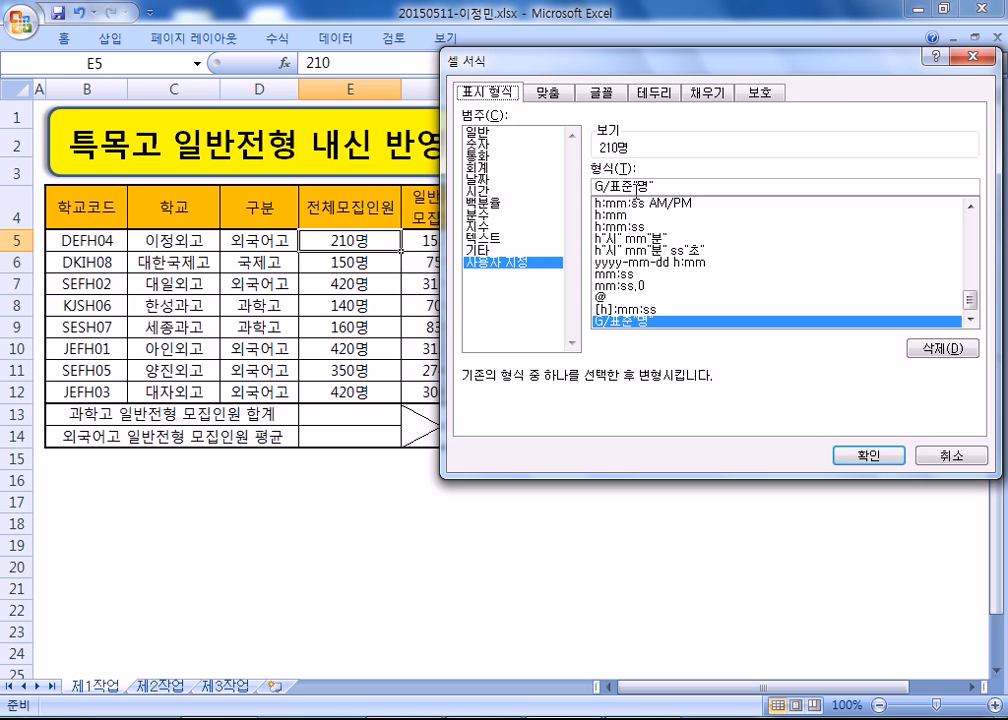
pyautogui.scroll(10, 970, 248)
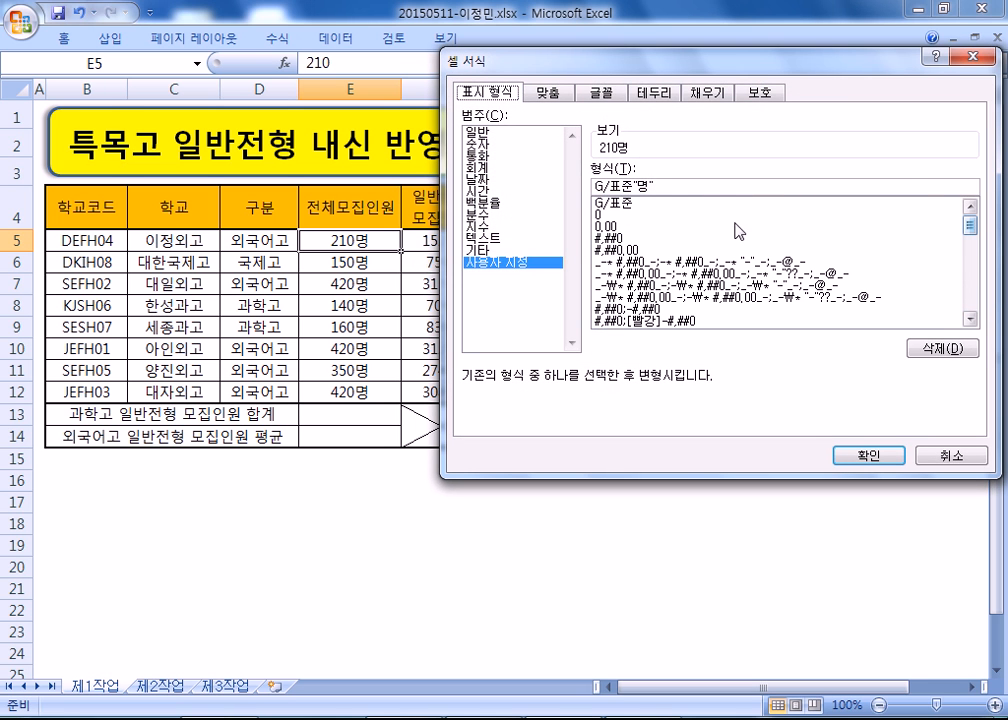
pyautogui.click(621, 204)
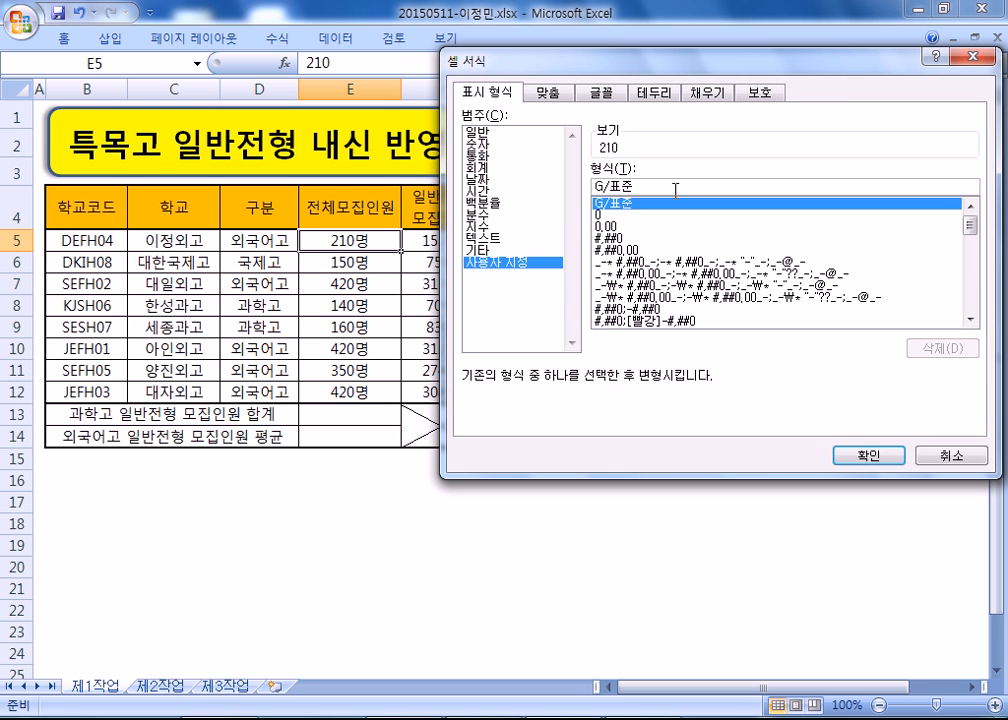
pyautogui.press('Escape')
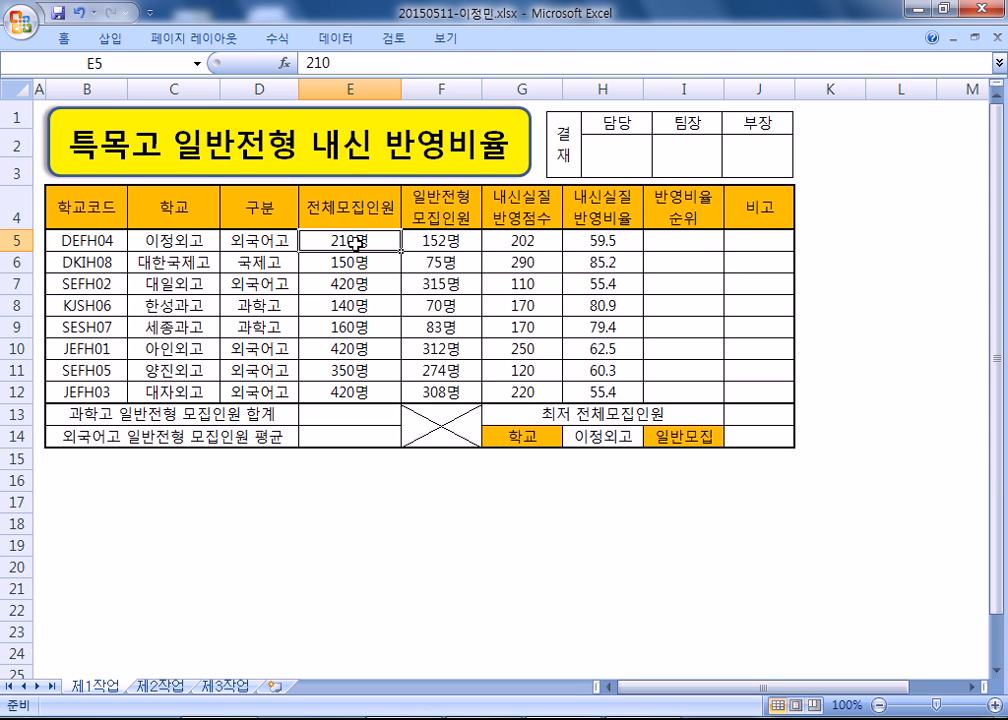
# Enter 31231 in cell E5 to test the 명 number format, and undo the entry.
pyautogui.write('31231')
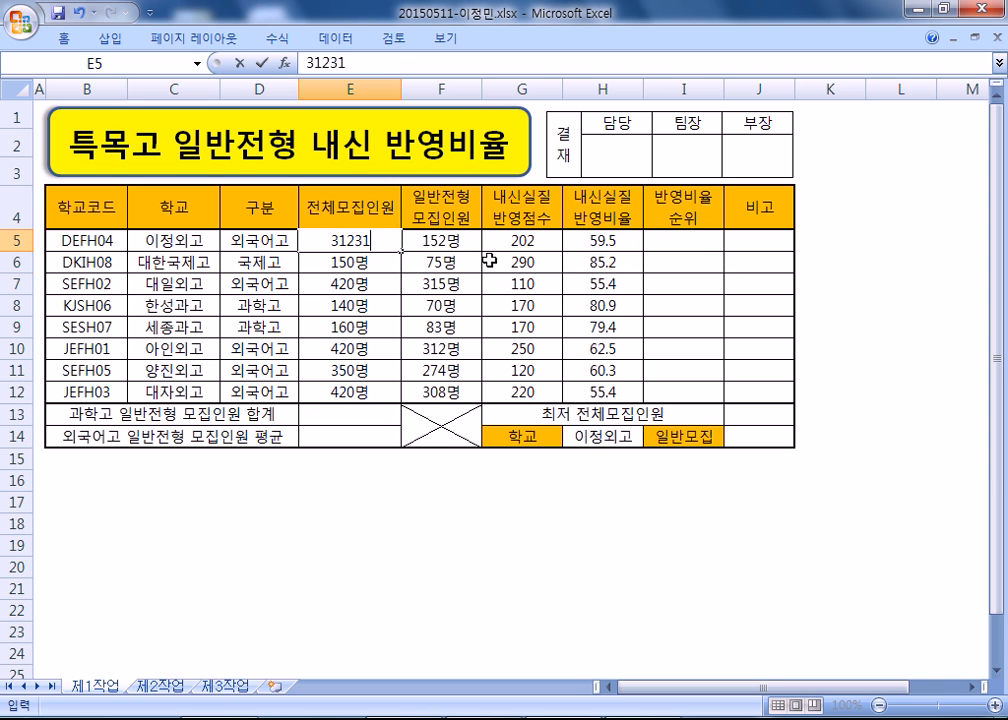
pyautogui.press('Return')
pyautogui.press('Up')
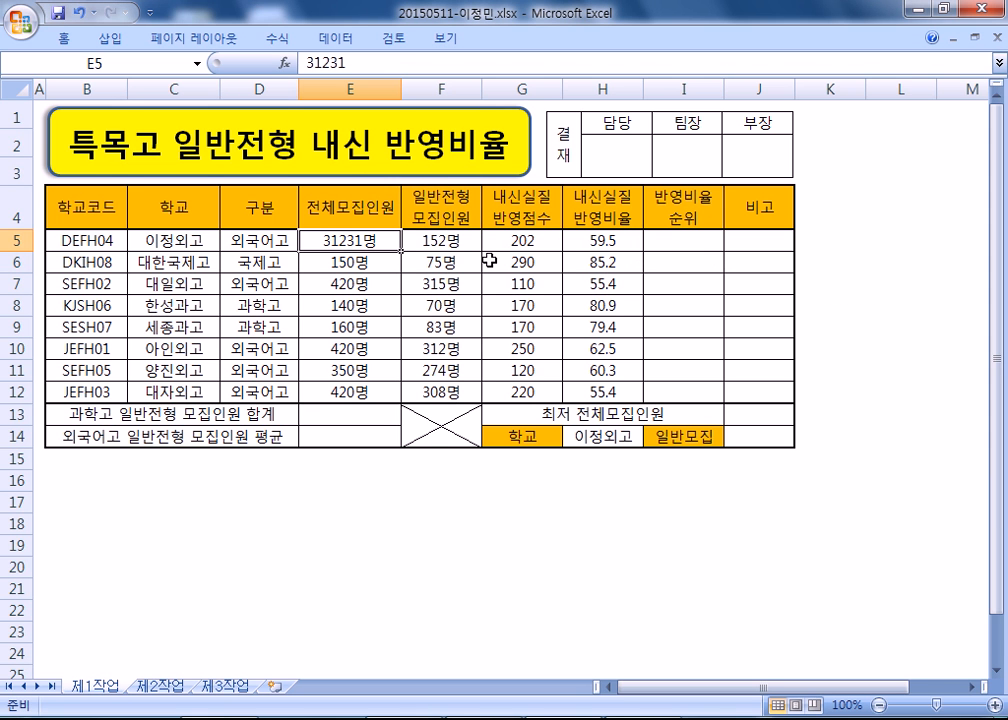
pyautogui.hotkey('ctrl', 'z')
# Copy the #,##0 code from E5's custom number formats and paste it on a new line in Notepad.
pyautogui.hotkey('ctrl', '1')
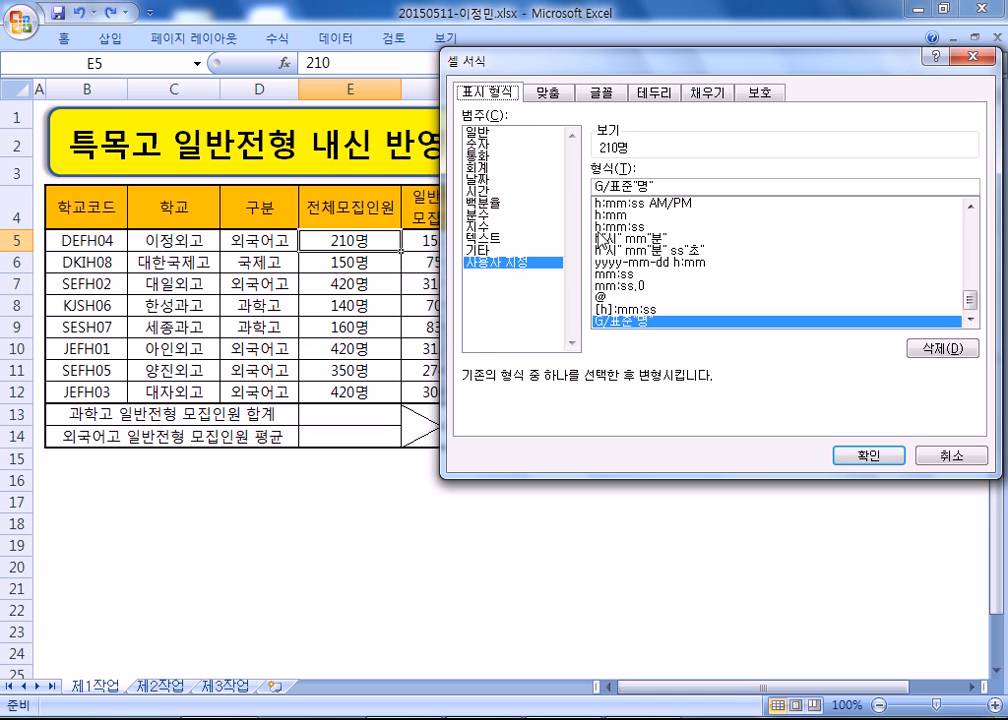
pyautogui.moveTo(969, 300); pyautogui.dragTo(970, 212)
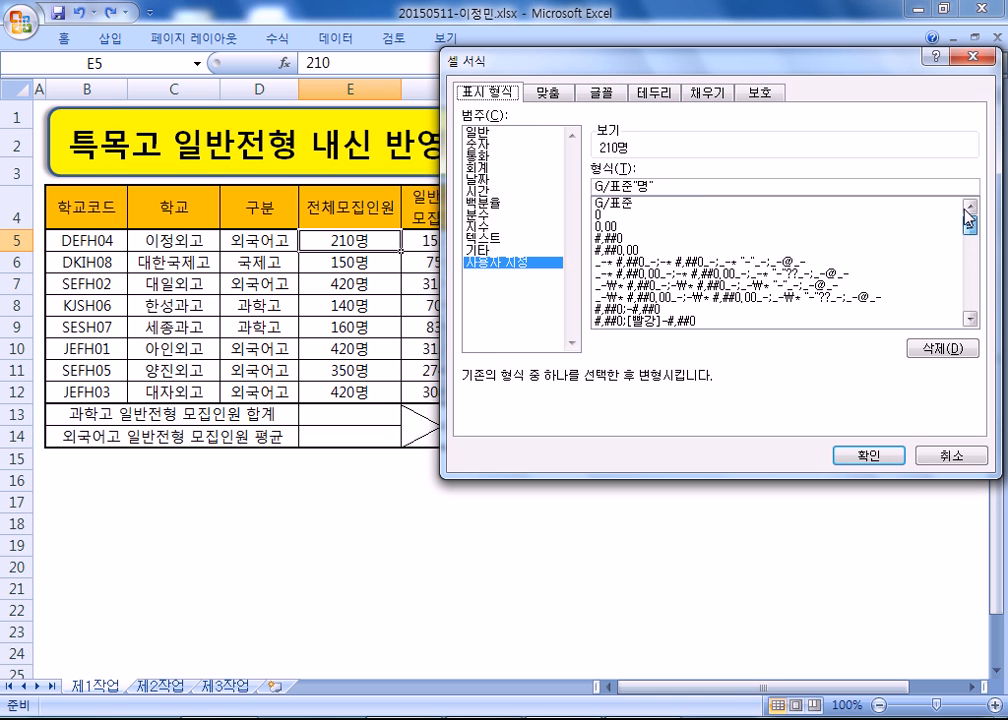
pyautogui.click(626, 238)
pyautogui.moveTo(644, 185); pyautogui.dragTo(568, 183)
pyautogui.hotkey('ctrl', 'c')
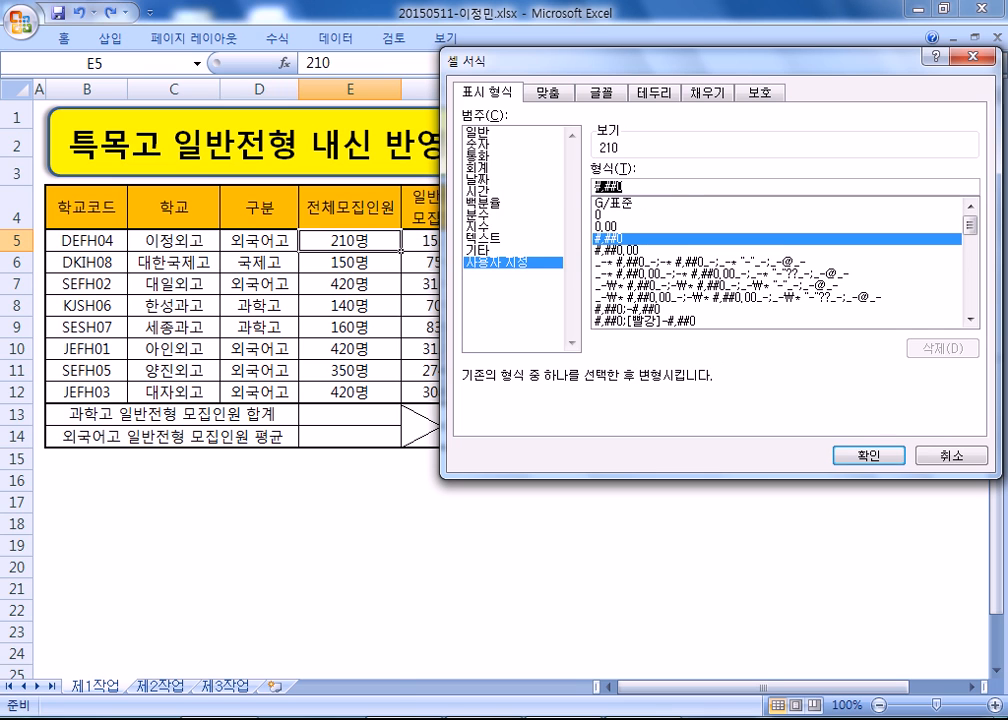
pyautogui.click(615, 718)
pyautogui.press('Return')
pyautogui.hotkey('ctrl', 'v')
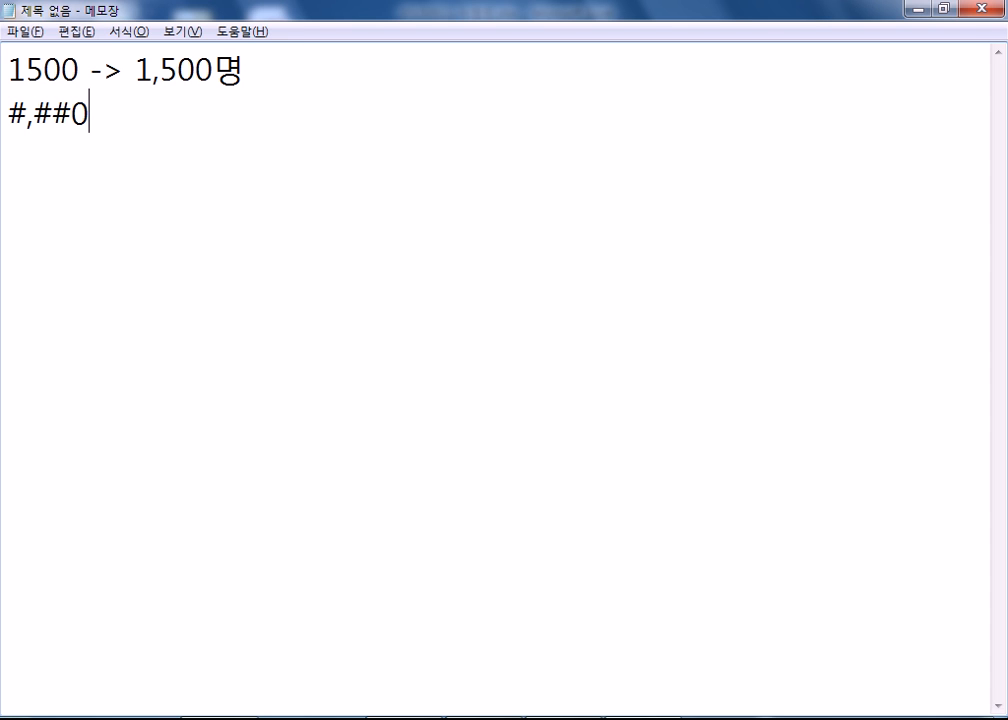
# Append 명 to the #,##0 code and indent that line beneath 1,500명.
pyautogui.press('Left')
pyautogui.press('Left')
pyautogui.press('Left')
pyautogui.hotkey('shift', 'Right')
pyautogui.press('End')
pyautogui.write('명')
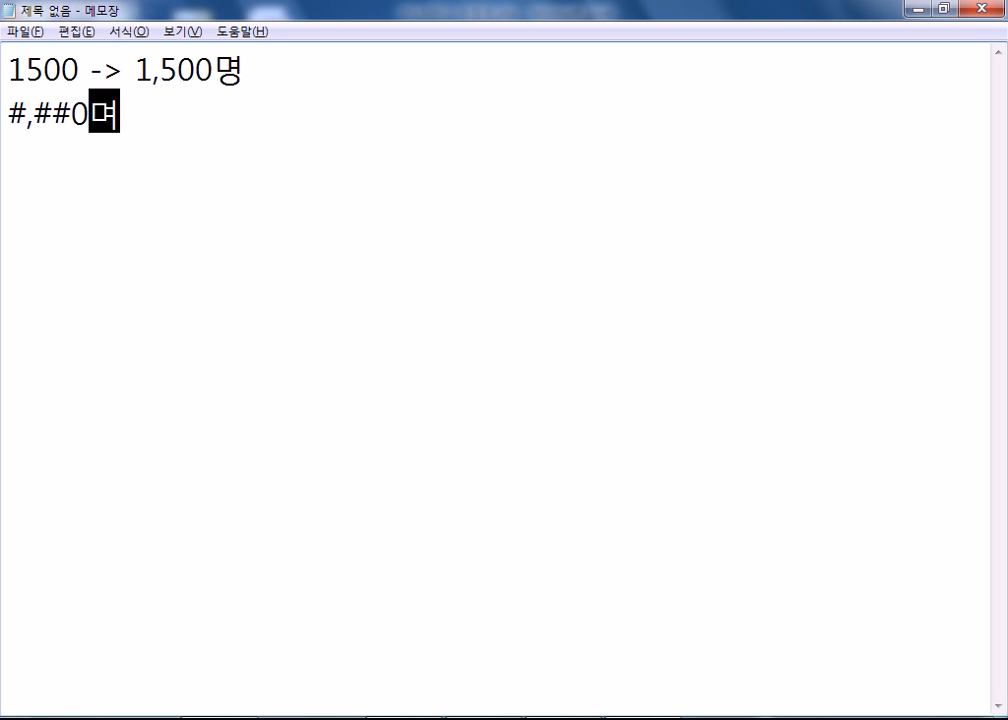
pyautogui.press('Home')
pyautogui.press('Tab')
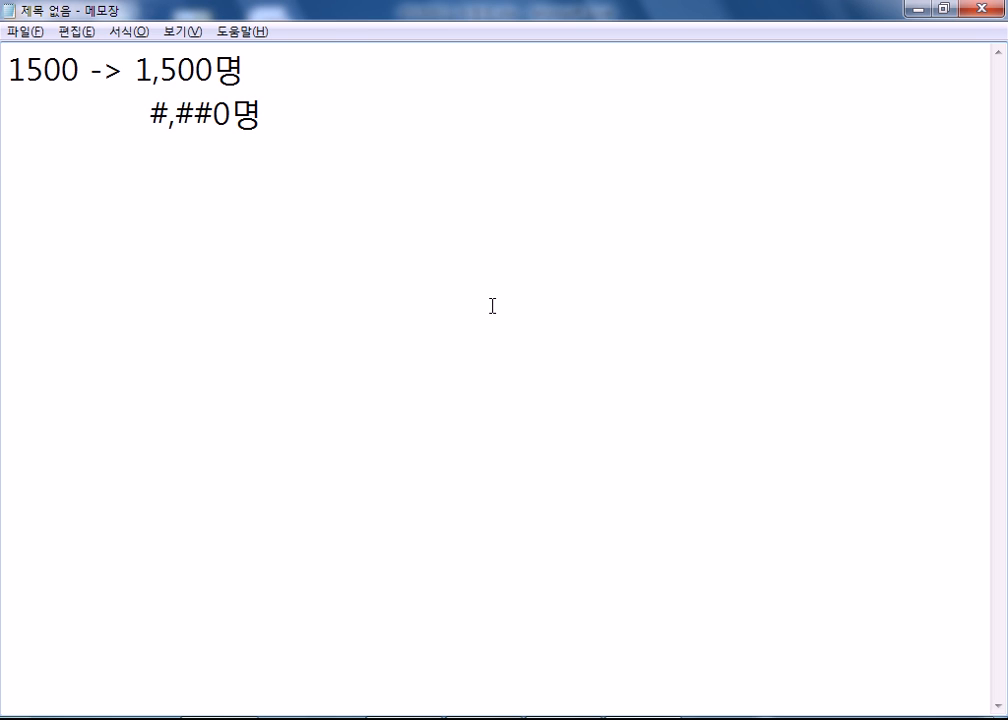
# Add the format code G/표준 on a line below #,##0명 and indent it to match.
pyautogui.write('ㅎ/표준')
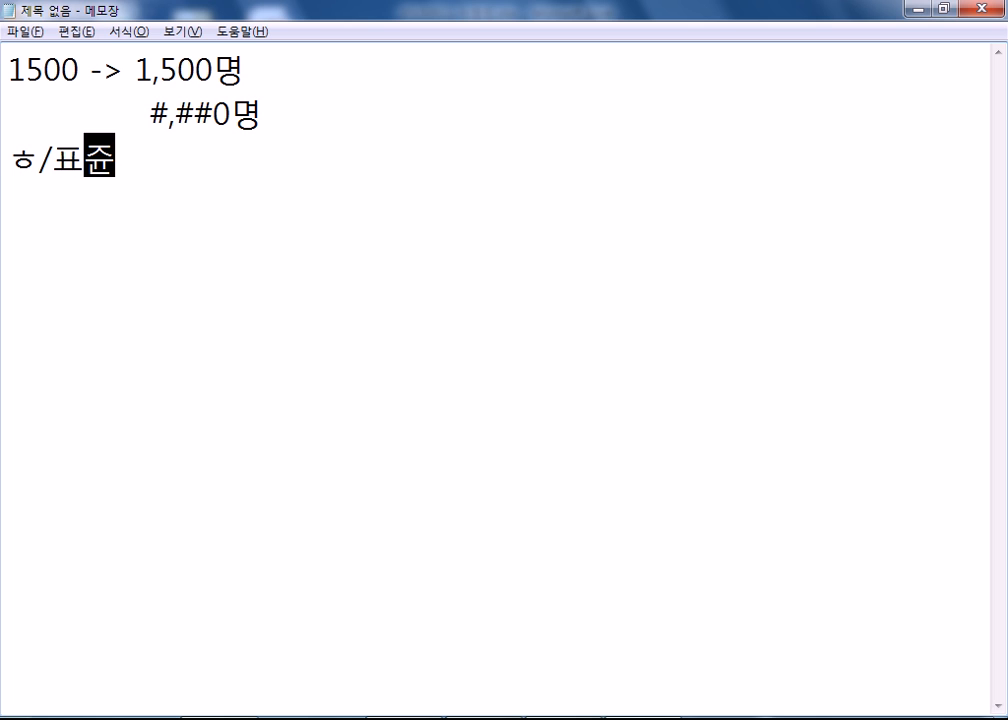
pyautogui.press('Home')
pyautogui.press('Delete')
pyautogui.write('G')
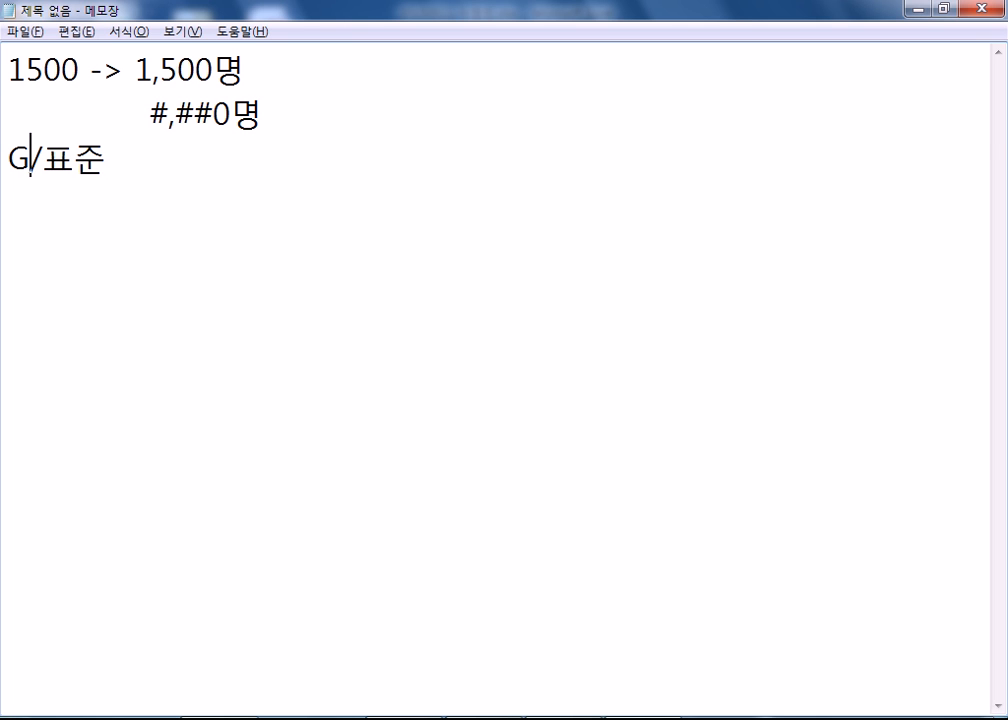
pyautogui.press('Return')
pyautogui.press('Up')
pyautogui.press('Tab')
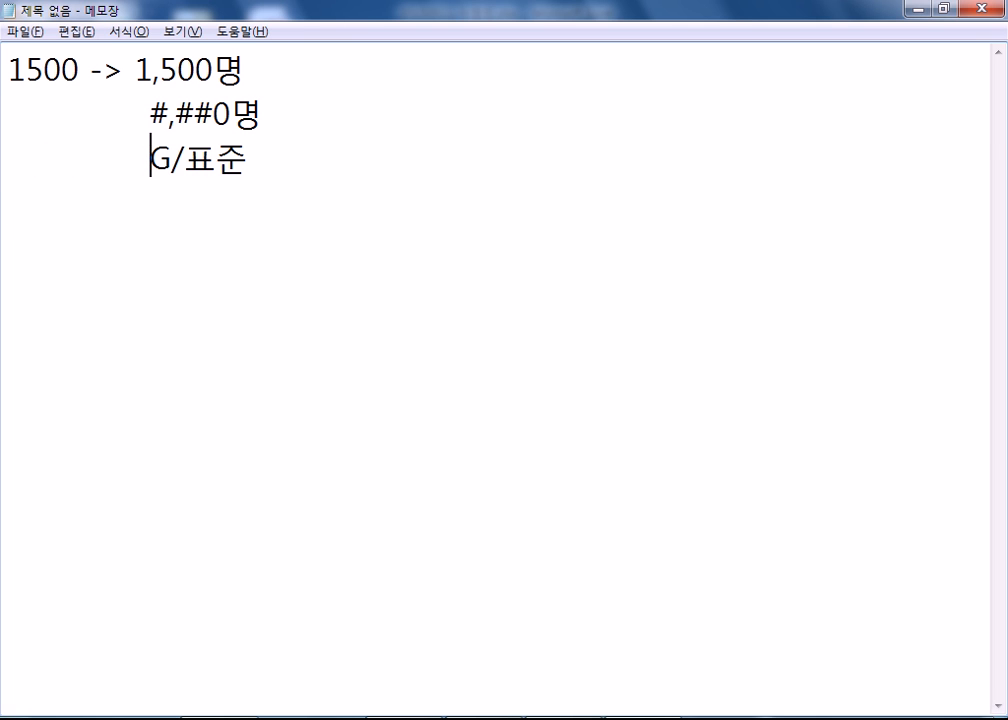
# Compare the 1500 example with the G/표준 and #,##0명 format codes in the notes.
pyautogui.moveTo(78, 70); pyautogui.dragTo(3, 60)
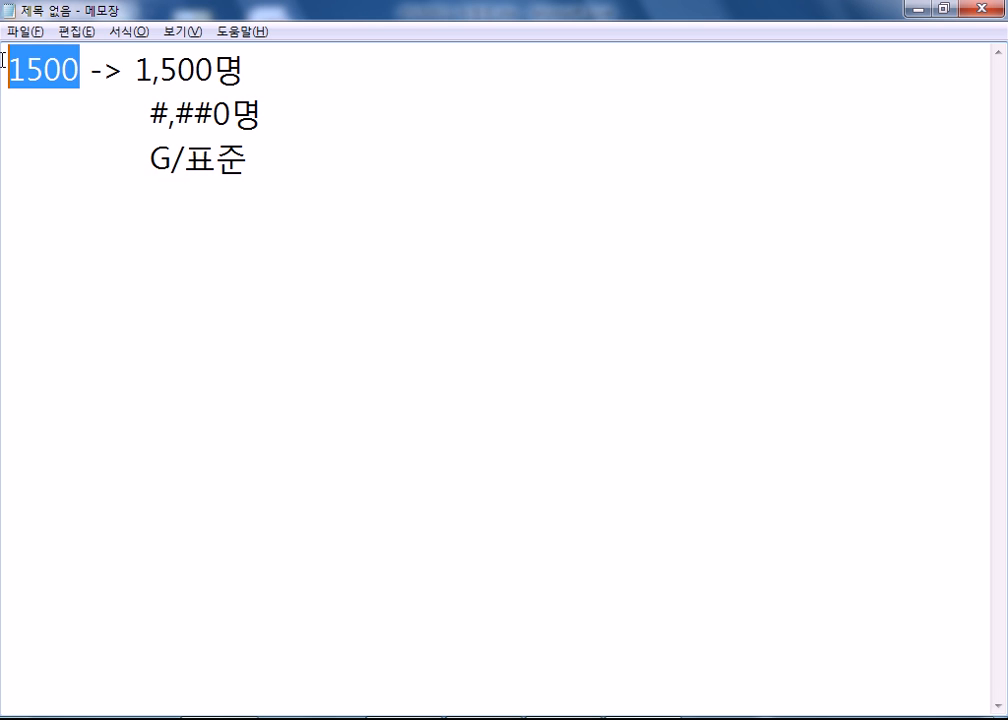
pyautogui.moveTo(150, 160); pyautogui.dragTo(246, 160)
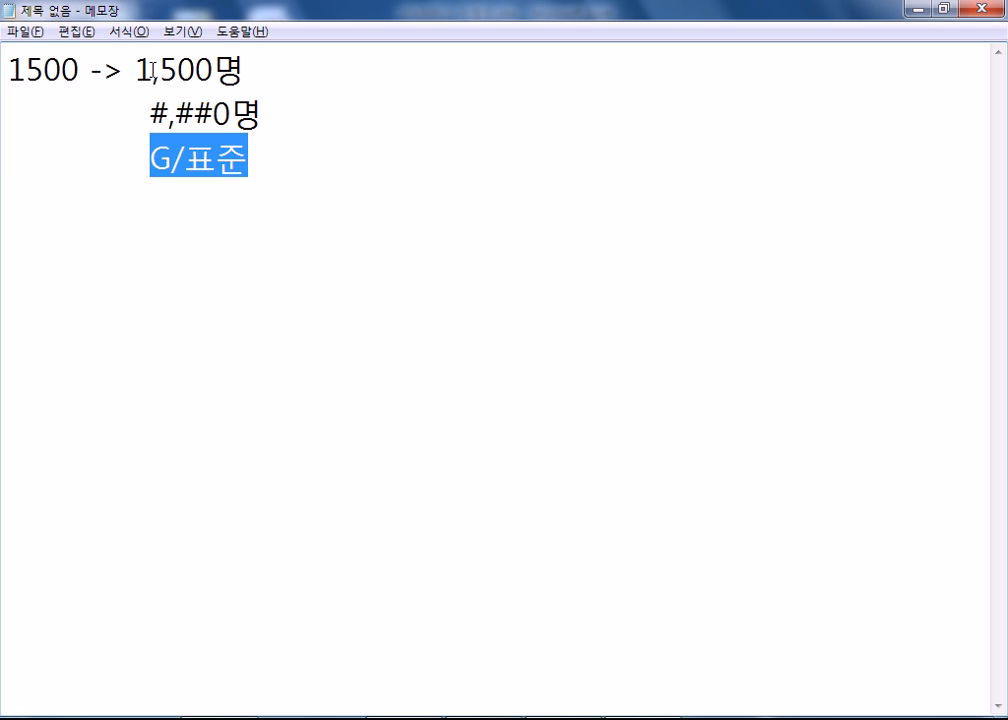
pyautogui.moveTo(152, 70); pyautogui.dragTo(161, 70)
pyautogui.moveTo(167, 115); pyautogui.dragTo(233, 112)
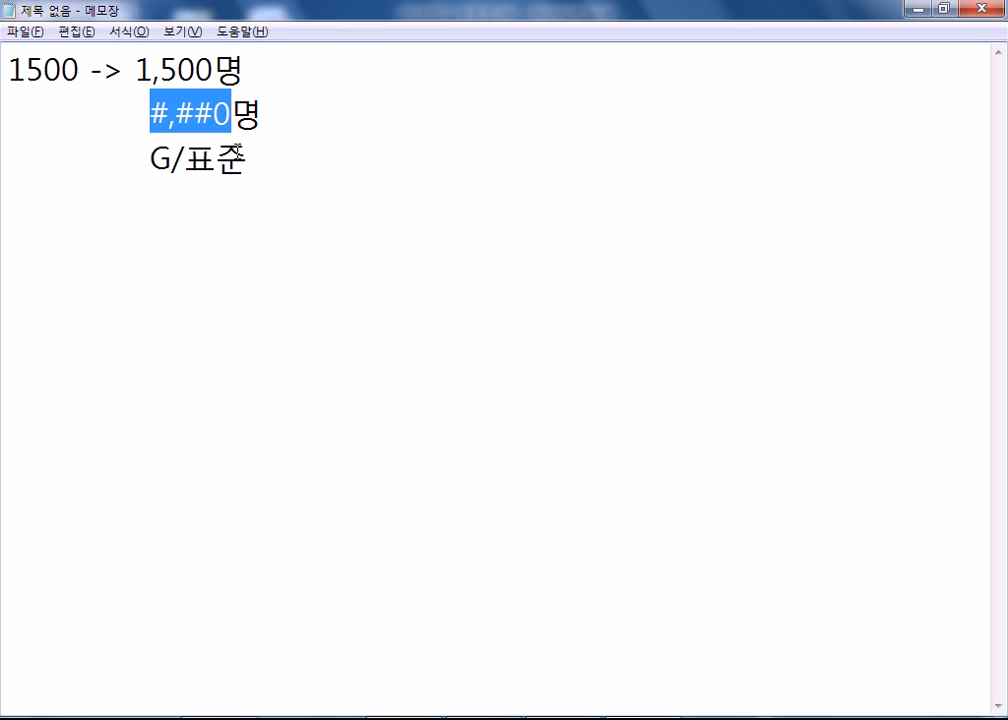
pyautogui.press('End')
pyautogui.hotkey('shift', 'Left')
pyautogui.hotkey('shift', 'Home')
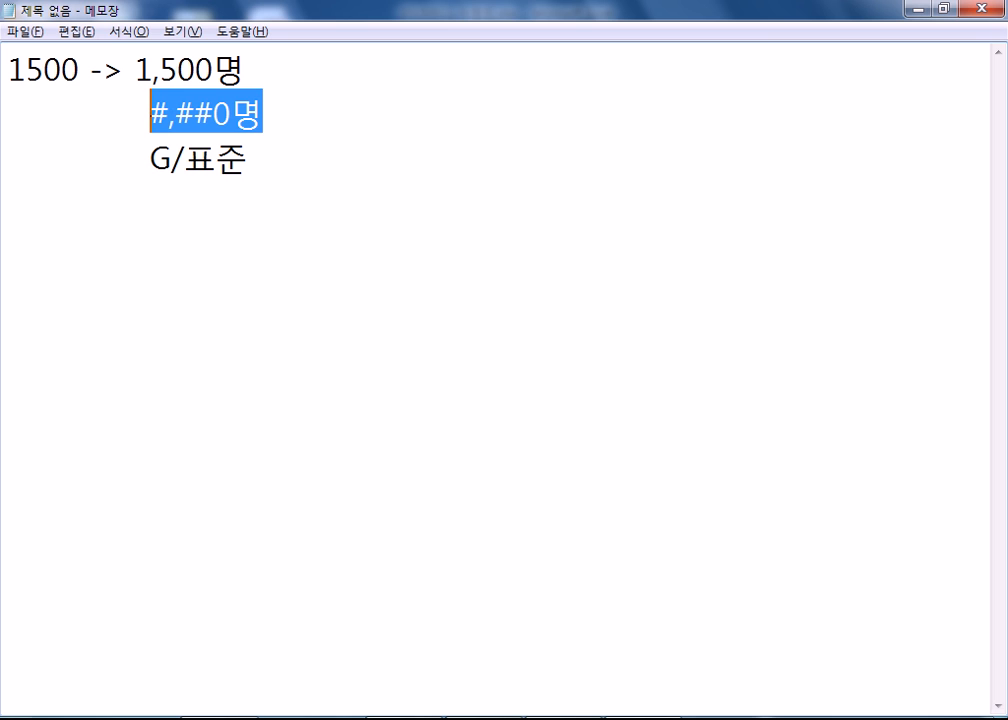
# Switch to Excel and review the preset custom number format codes for cell E5, leaving its format unapplied.
pyautogui.hotkey('alt', 'Tab')
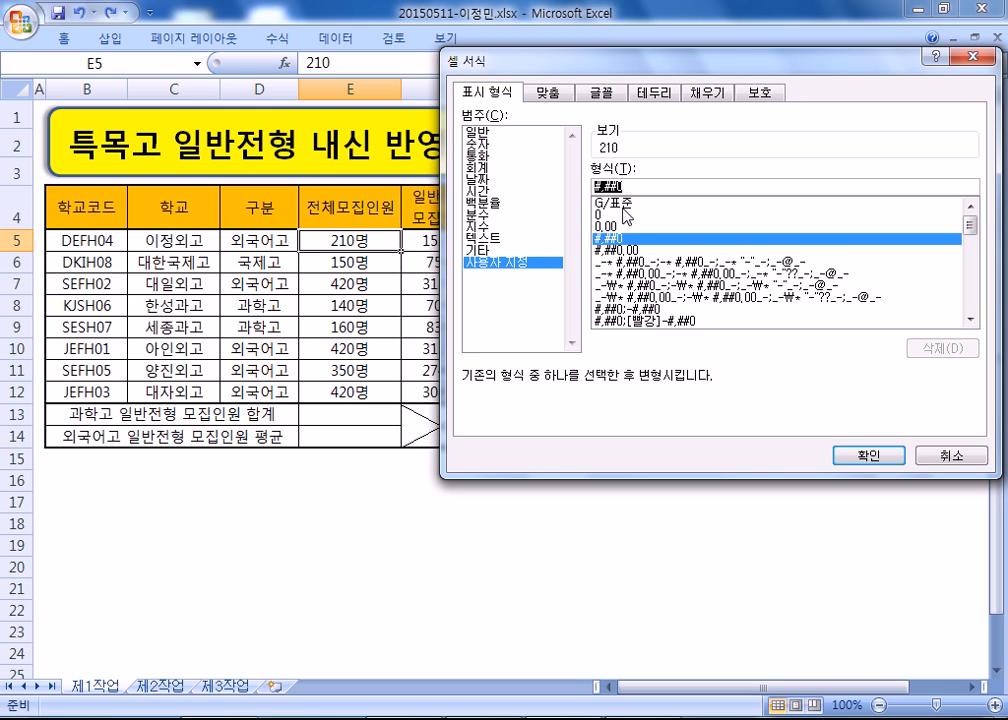
pyautogui.click(605, 217)
pyautogui.click(608, 228)
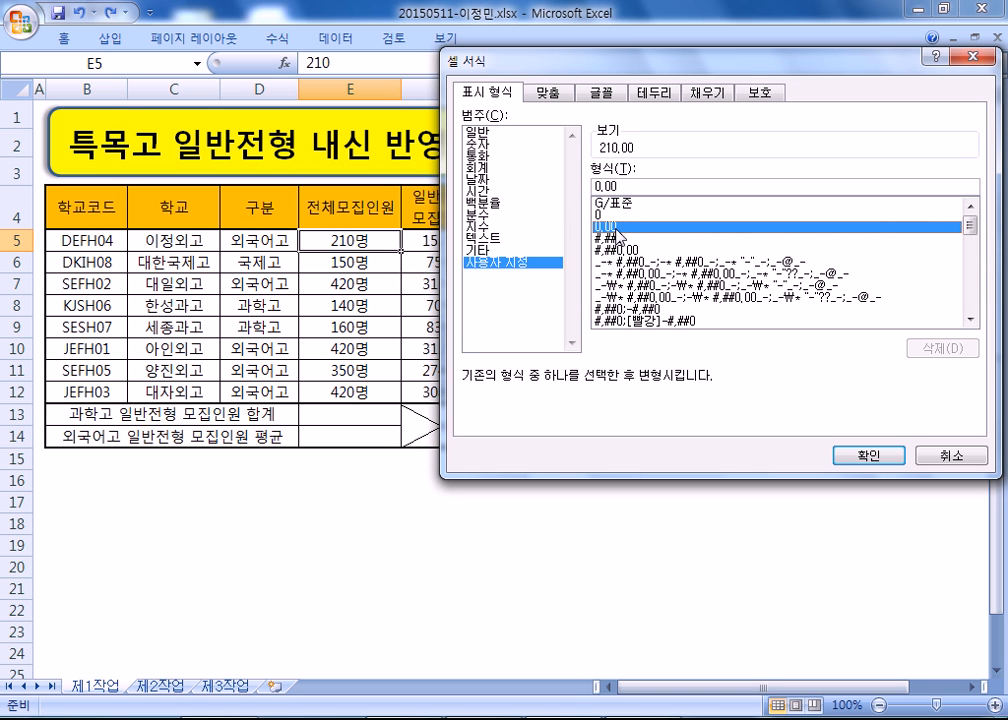
pyautogui.click(613, 249)
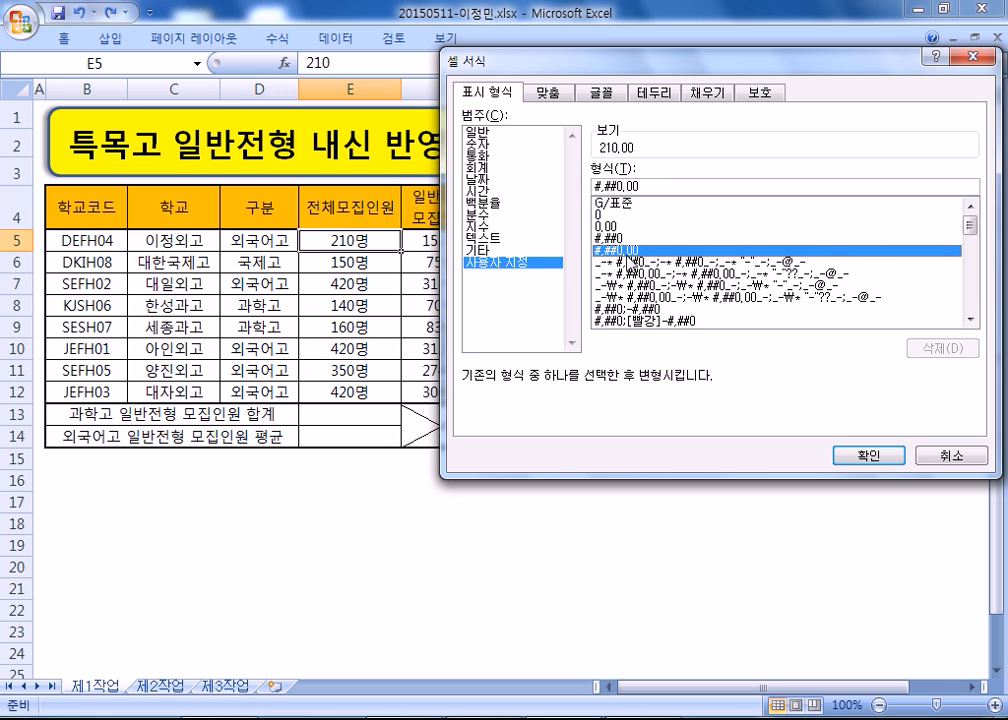
pyautogui.click(640, 262)
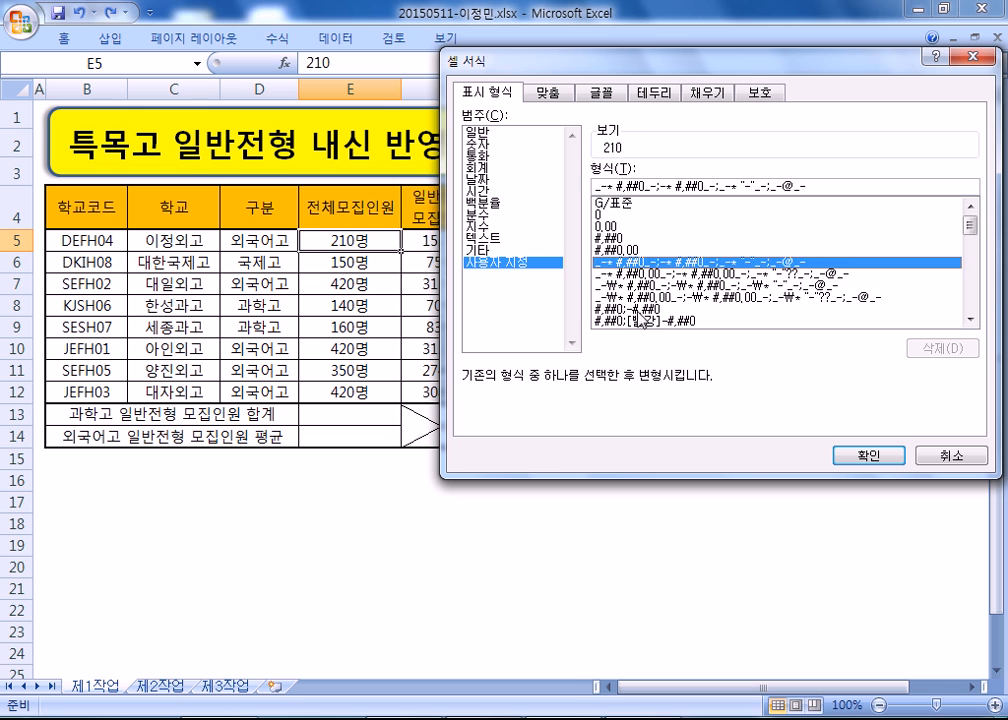
pyautogui.scroll(-3, 640, 318)
pyautogui.scroll(2, 641, 315)
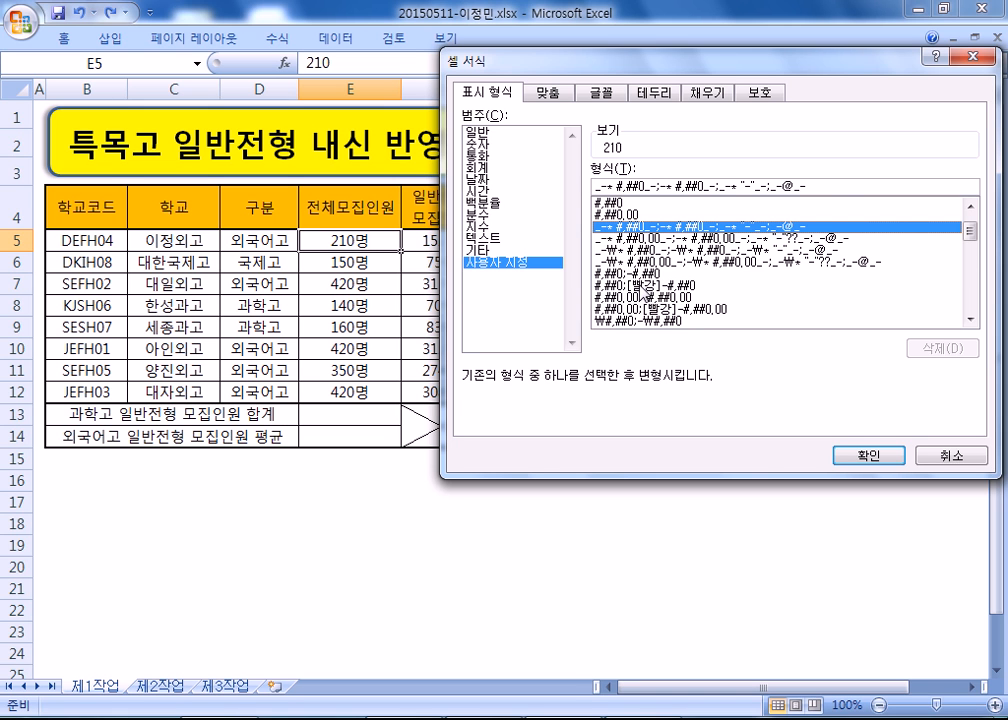
pyautogui.scroll(1, 643, 290)
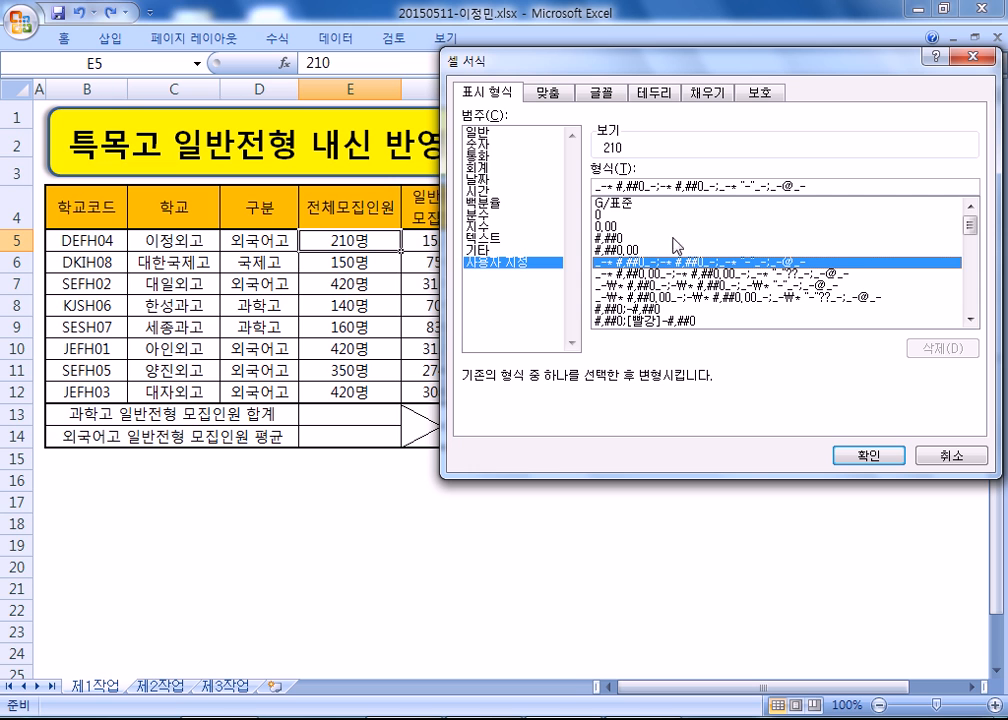
pyautogui.click(948, 456)
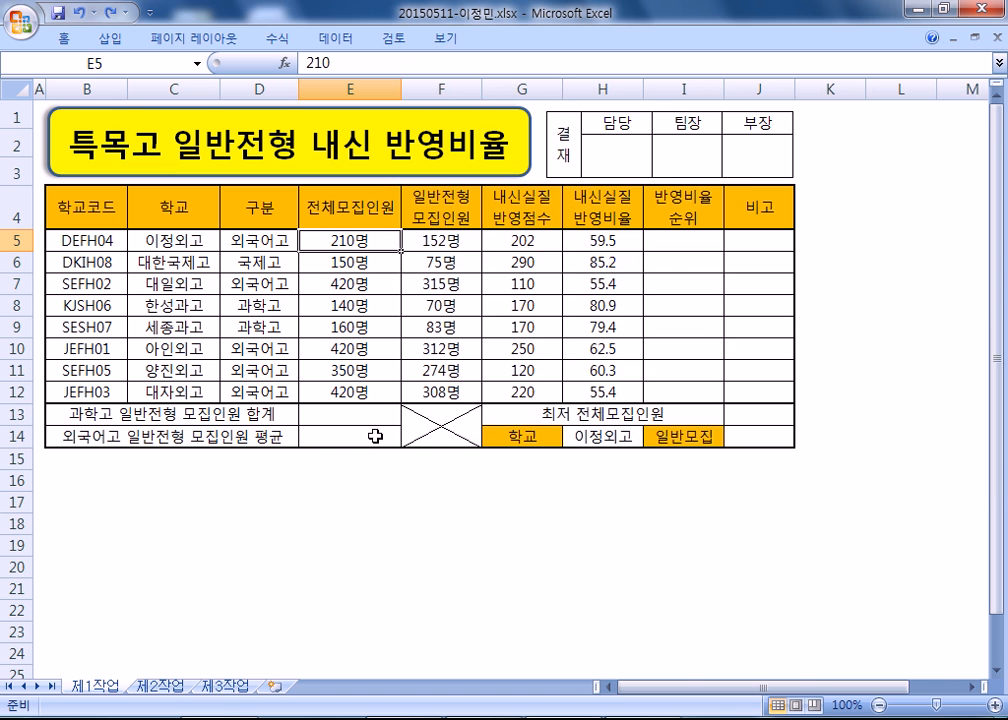
pyautogui.hotkey('alt', 'Tab')
pyautogui.click(250, 218)
pyautogui.press('Return')
pyautogui.write('1')
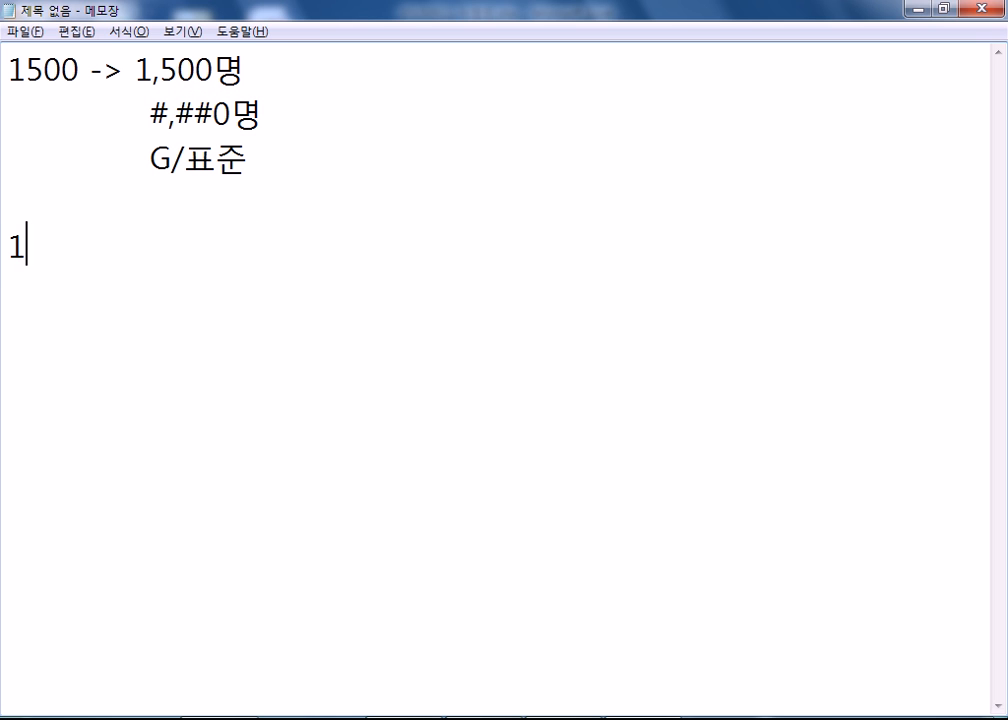
pyautogui.write('200000000')
pyautogui.press('Return')
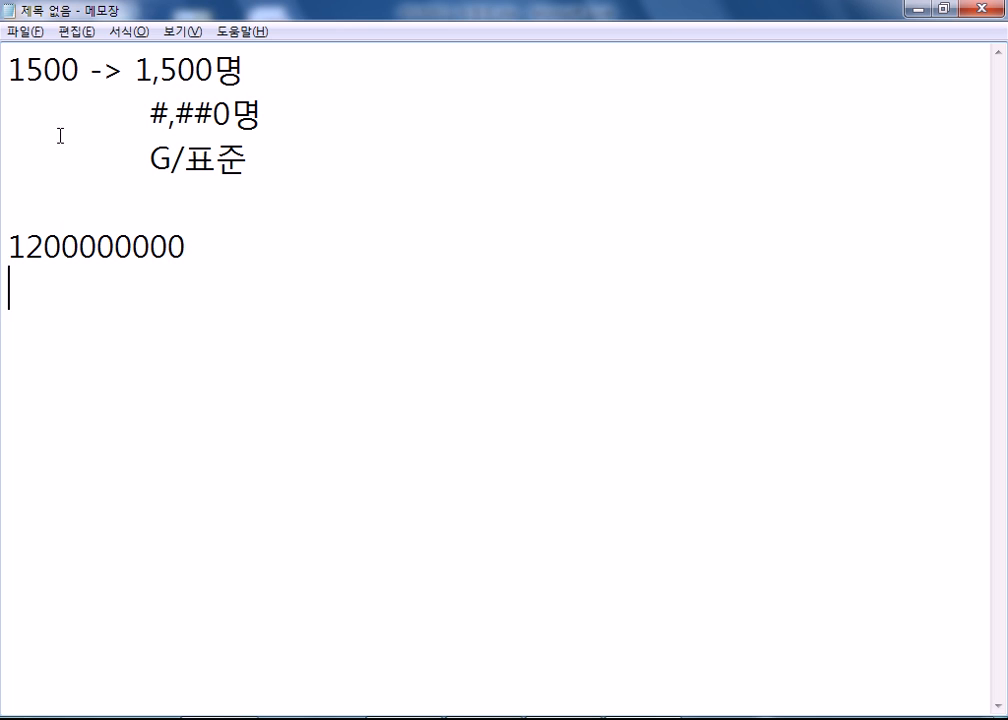
# Insert thousands separators into the new example number so it reads 1,200,000,000.
pyautogui.click(133, 245)
pyautogui.write(',')
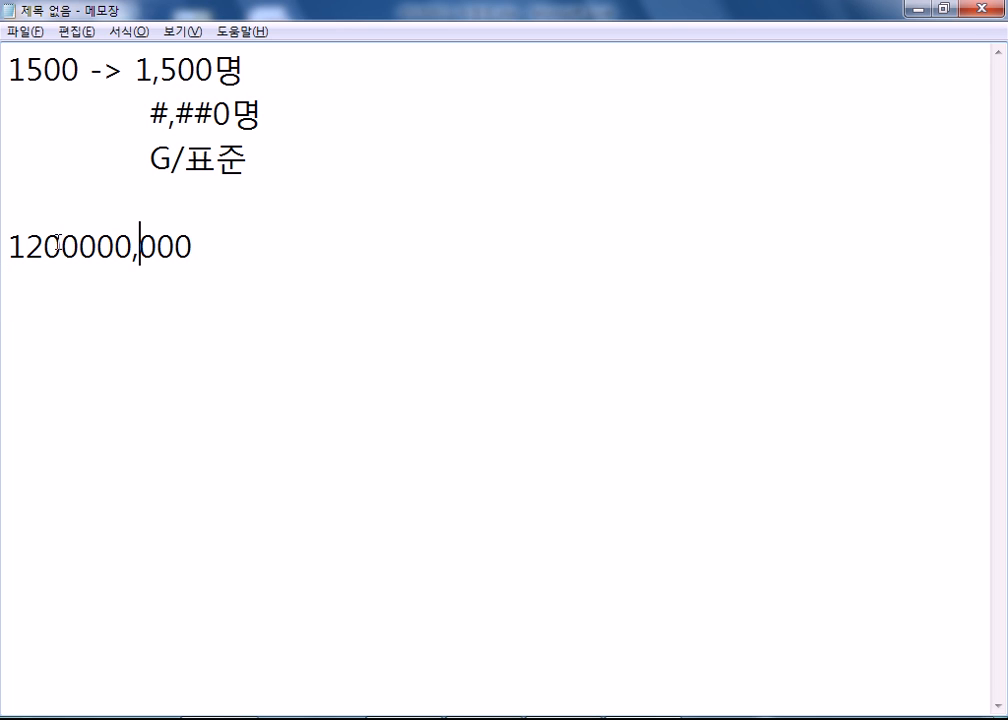
pyautogui.click(79, 245)
pyautogui.write(',')
pyautogui.click(22, 245)
pyautogui.write(',')
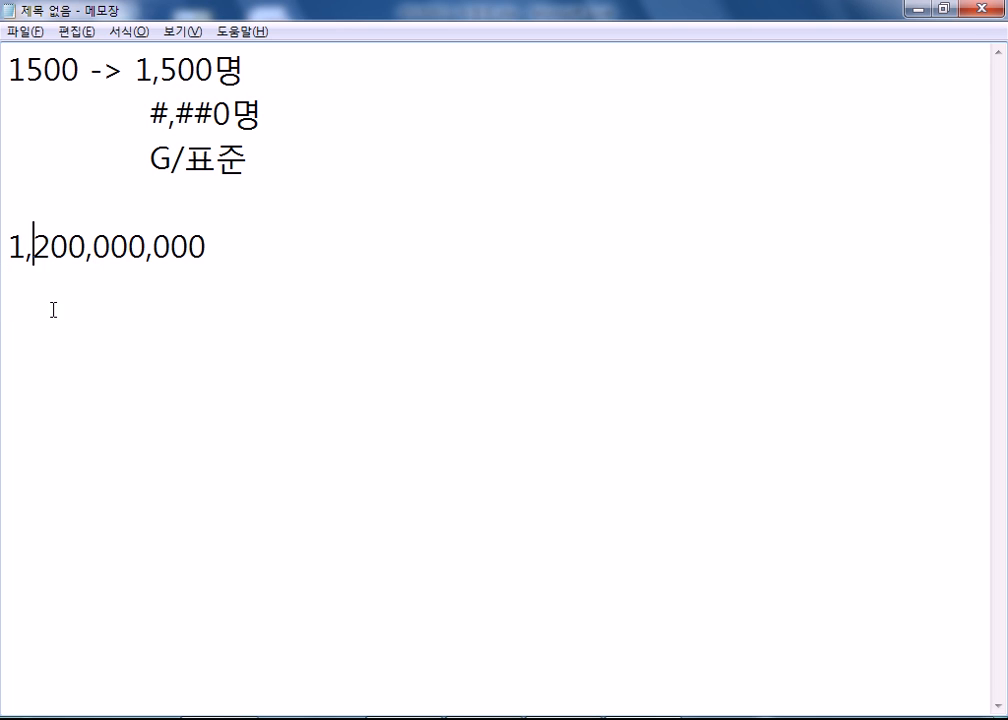
# Add an arrow after 1,200,000,000 followed by a copy of the number shortened to 1,200.
pyautogui.moveTo(214, 248); pyautogui.dragTo(3, 240)
pyautogui.hotkey('ctrl', 'c')
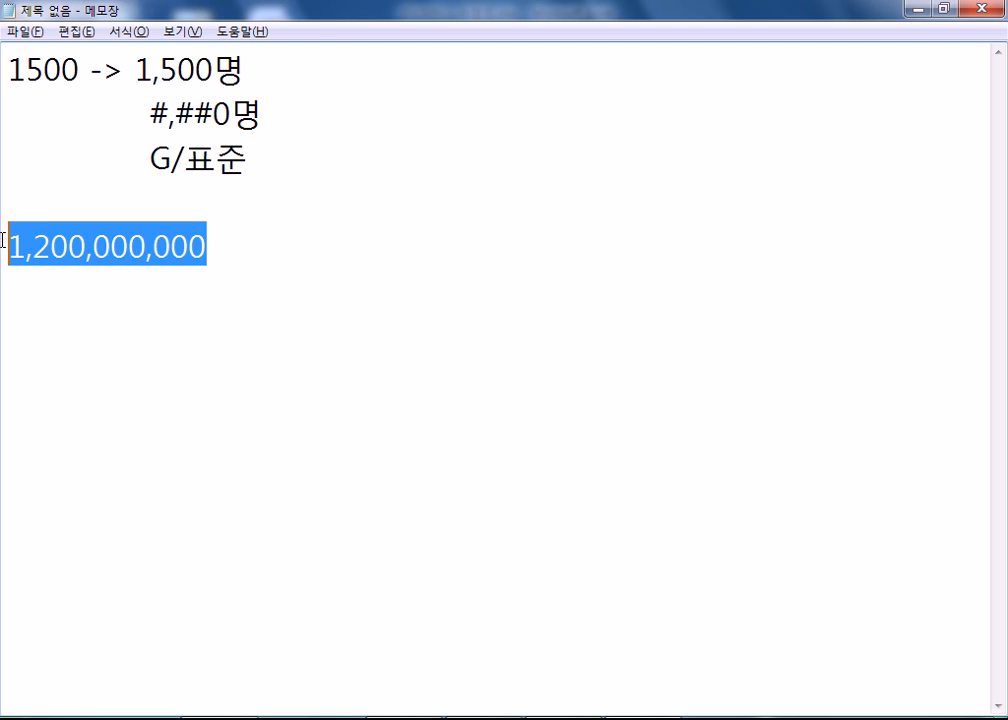
pyautogui.click(115, 292)
pyautogui.click(261, 252)
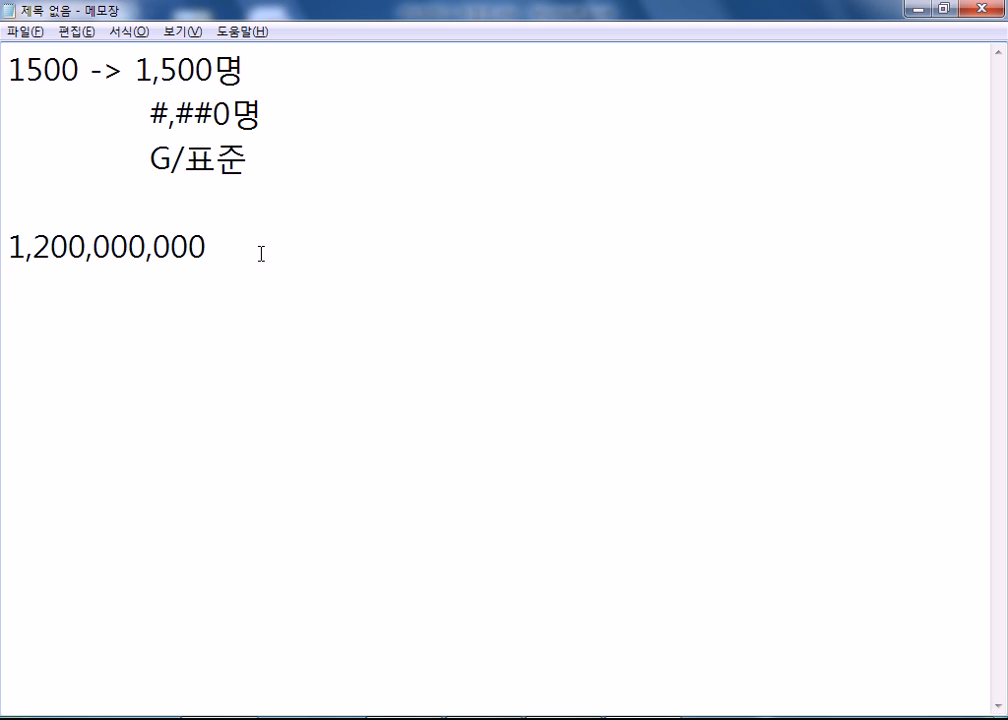
pyautogui.write('->')
pyautogui.hotkey('ctrl', 'v')
pyautogui.press('Left')
pyautogui.press('Left')
pyautogui.press('Left')
pyautogui.press('Left')
pyautogui.press('Left')
pyautogui.press('Left')
pyautogui.press('Left')
pyautogui.press('Left')
pyautogui.press('Left')
pyautogui.press('Right')
pyautogui.hotkey('shift', 'End')
pyautogui.press('Delete')
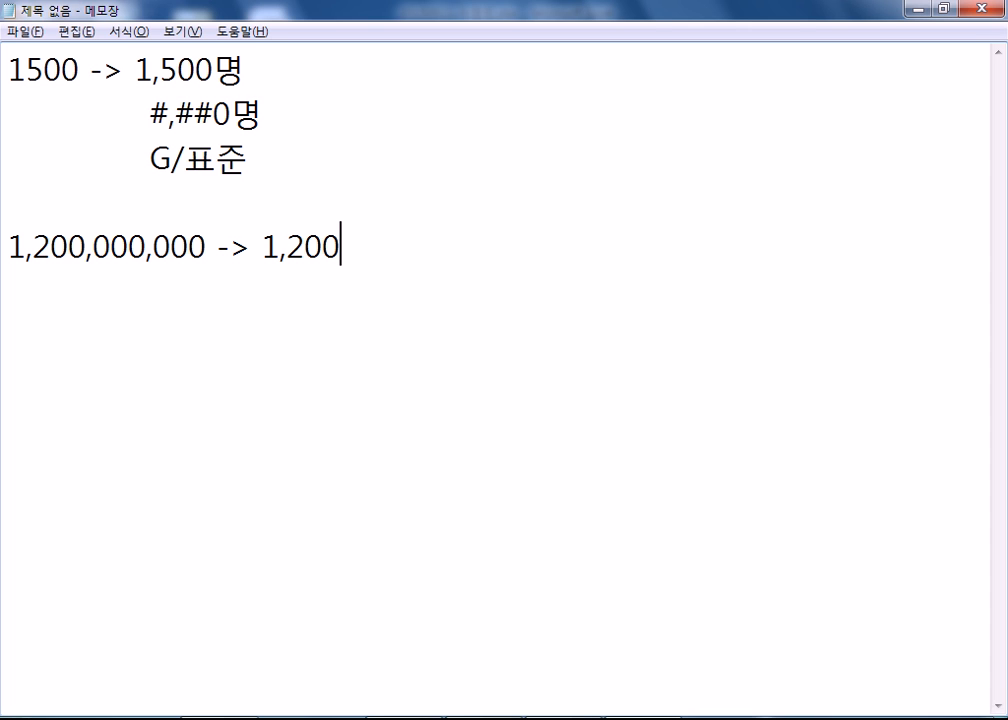
# Append the unit (백만원) to the shortened 1,200.
pyautogui.write('(')
pyautogui.write('QO')
pyautogui.press('BackSpace')
pyautogui.press('BackSpace')
pyautogui.write('백만원)')
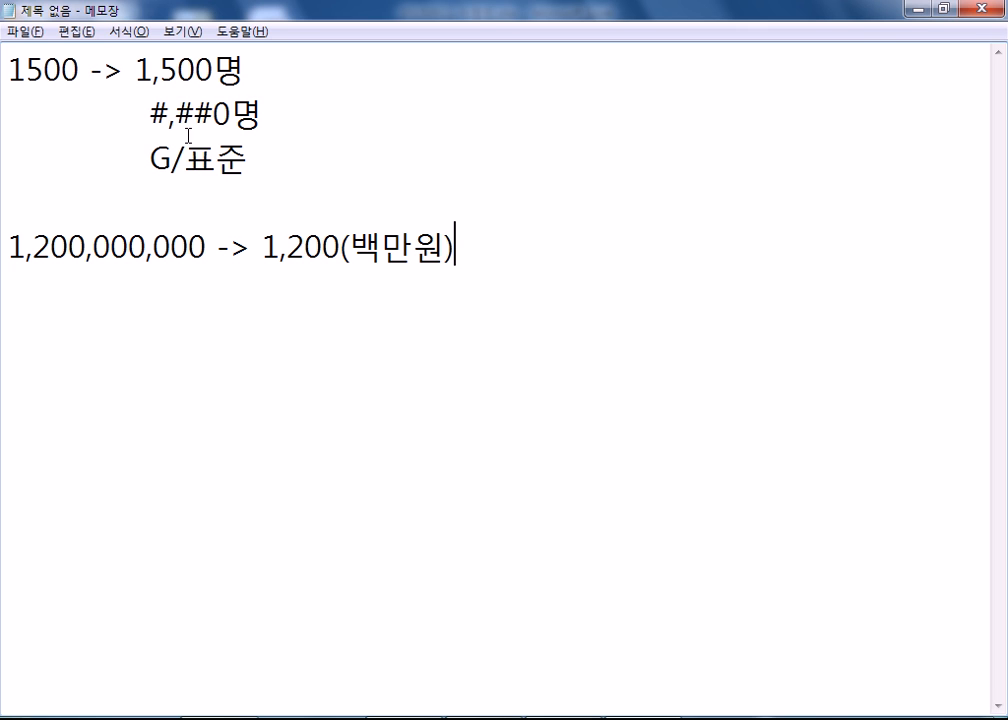
# Add an indented line with the format code #,##0 beneath 1,200(백만원).
pyautogui.press('Return')
pyautogui.press('Tab')
pyautogui.press('Tab')
pyautogui.write('#,##0')
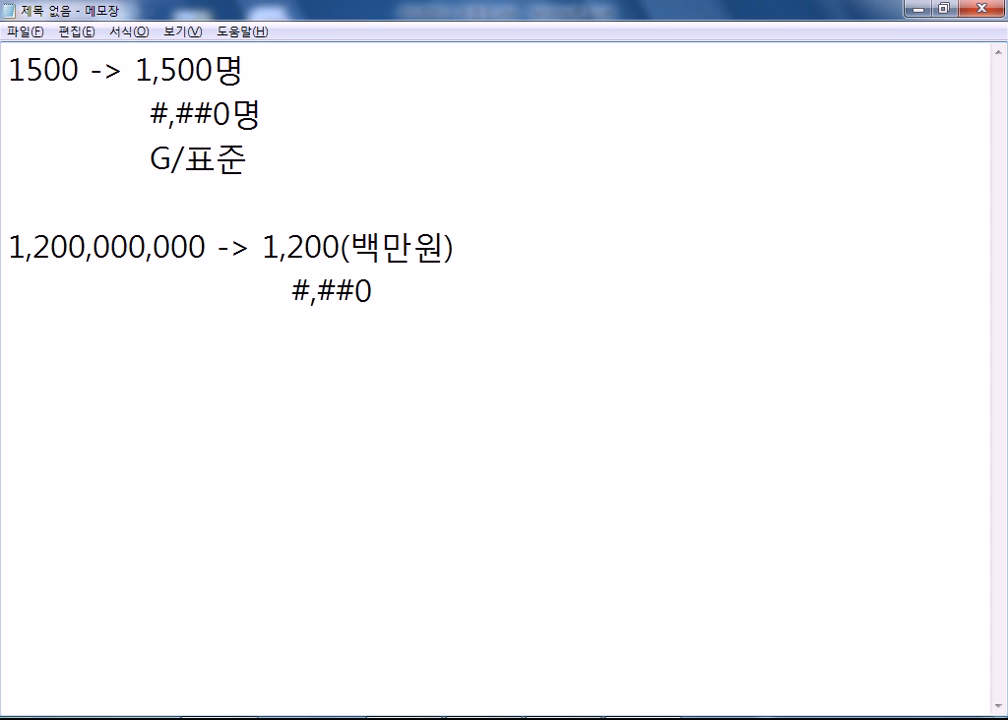
# Extend the #,##0 code with one trailing comma and write its example result 1,200,000 beside it.
pyautogui.moveTo(263, 249); pyautogui.dragTo(355, 292)
pyautogui.moveTo(93, 249); pyautogui.dragTo(209, 249)
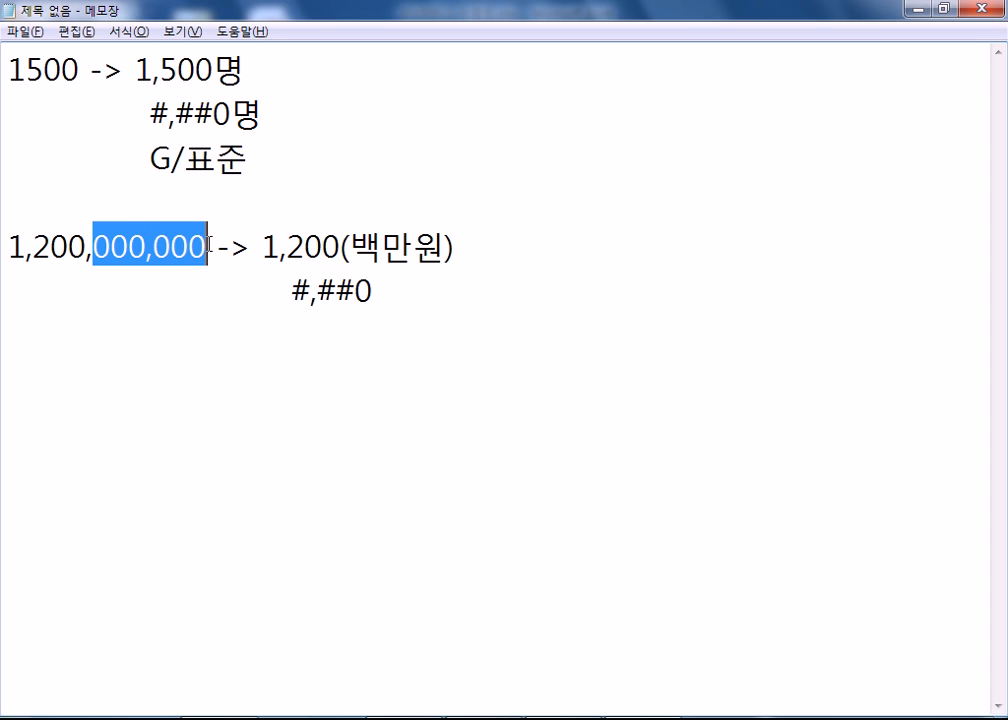
pyautogui.click(373, 291)
pyautogui.write(',')
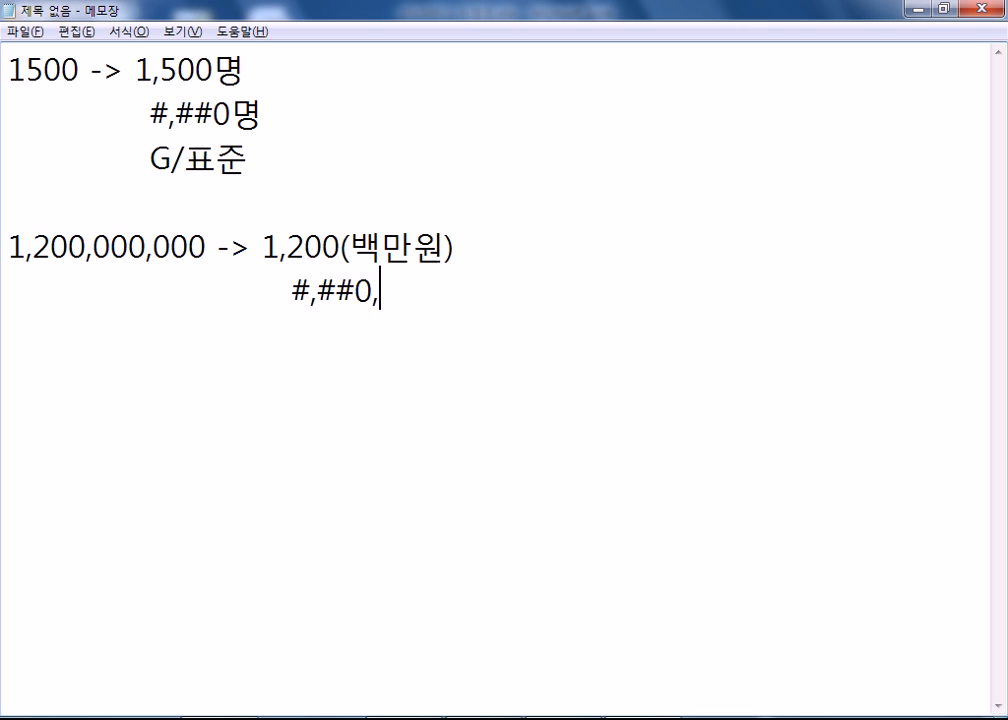
pyautogui.write(',')
pyautogui.moveTo(380, 296); pyautogui.dragTo(414, 292)
pyautogui.press('Delete')
pyautogui.write('1,20')
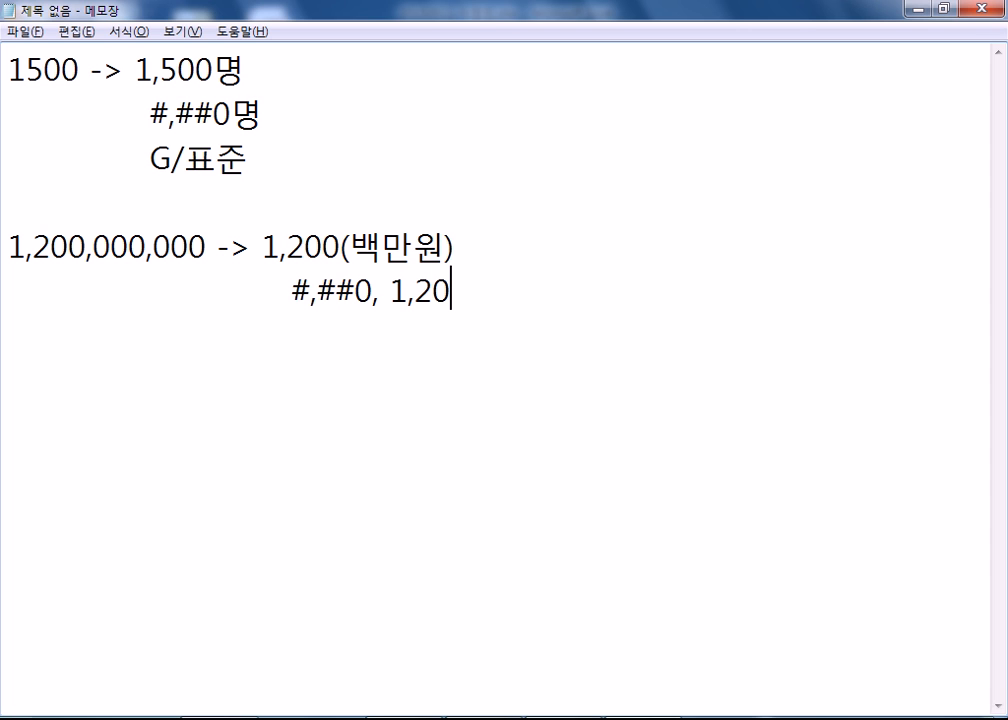
pyautogui.write('0,000')
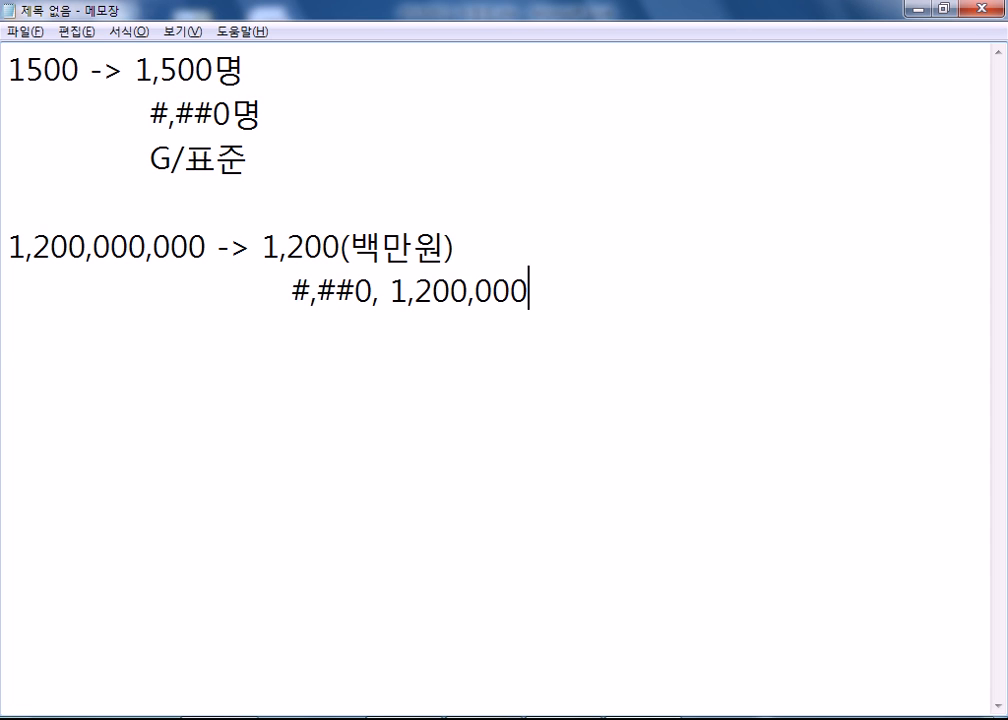
# Add an indented line below with the format code #,##0,, and its example result 1,200.
pyautogui.press('Return')
pyautogui.press('Tab')
pyautogui.press('Tab')
pyautogui.write('#,##0,')
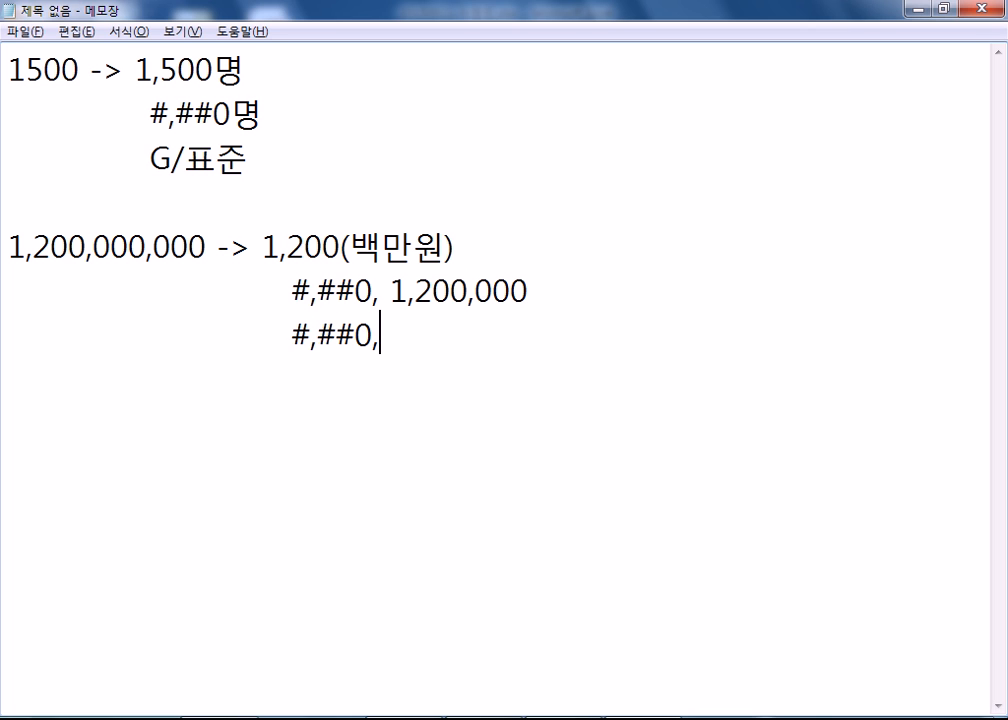
pyautogui.write(', 1,2000')
pyautogui.press('BackSpace')
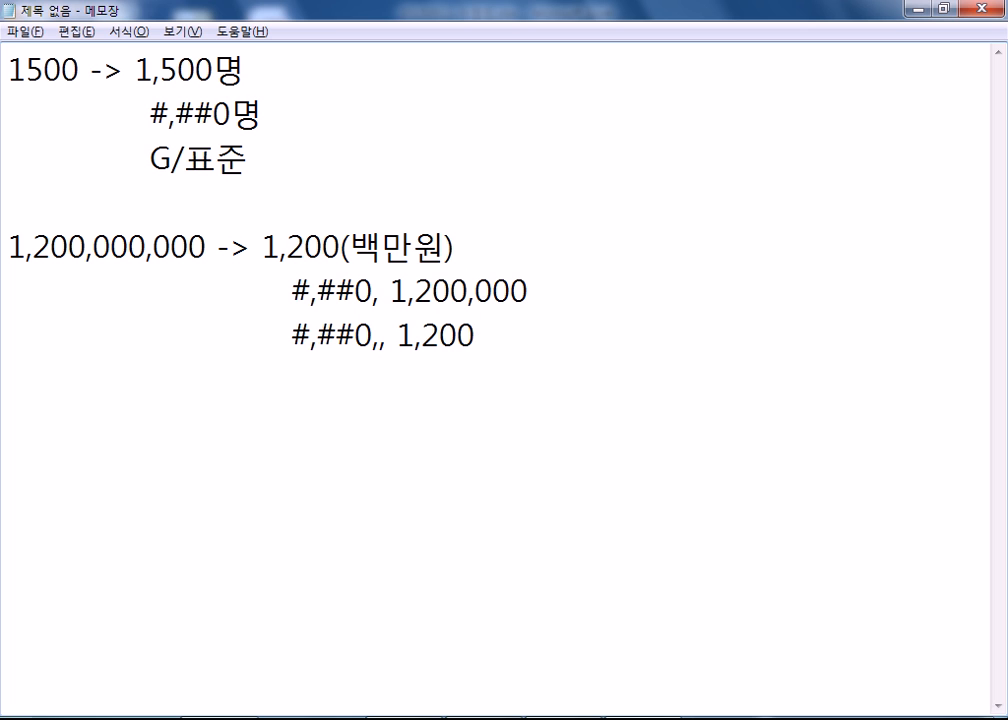
# Insert an indented line directly beneath 1,200(백만원) with the code #,##0 and its example result 1,200,000,000.
pyautogui.click(480, 252)
pyautogui.press('Return')
pyautogui.press('Tab')
pyautogui.press('Tab')
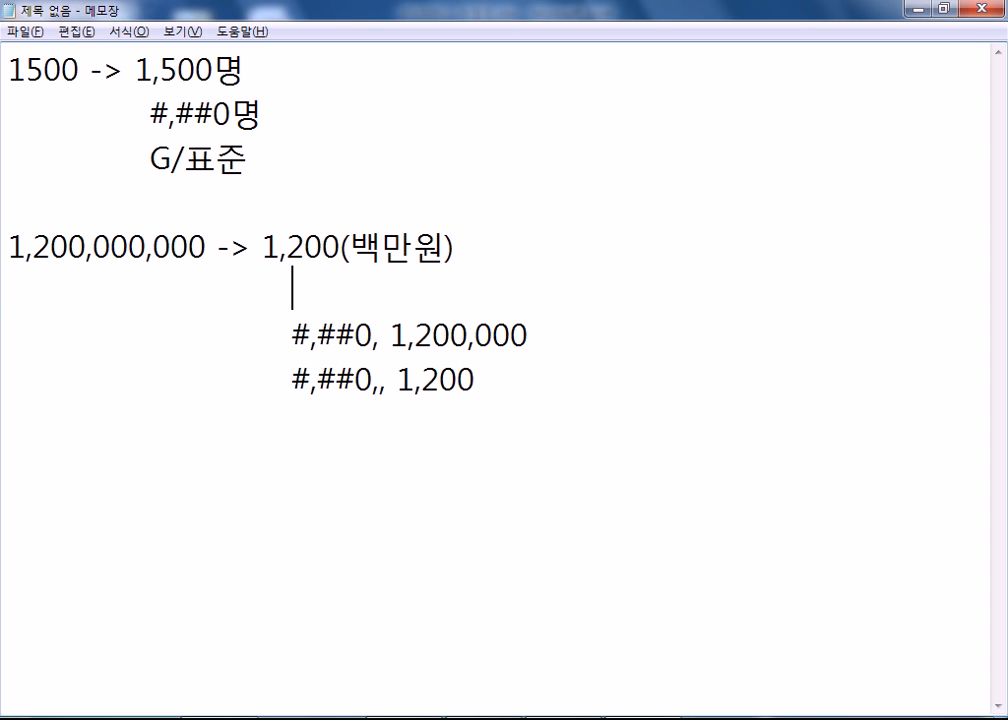
pyautogui.write('#,00')
pyautogui.press('BackSpace')
pyautogui.press('BackSpace')
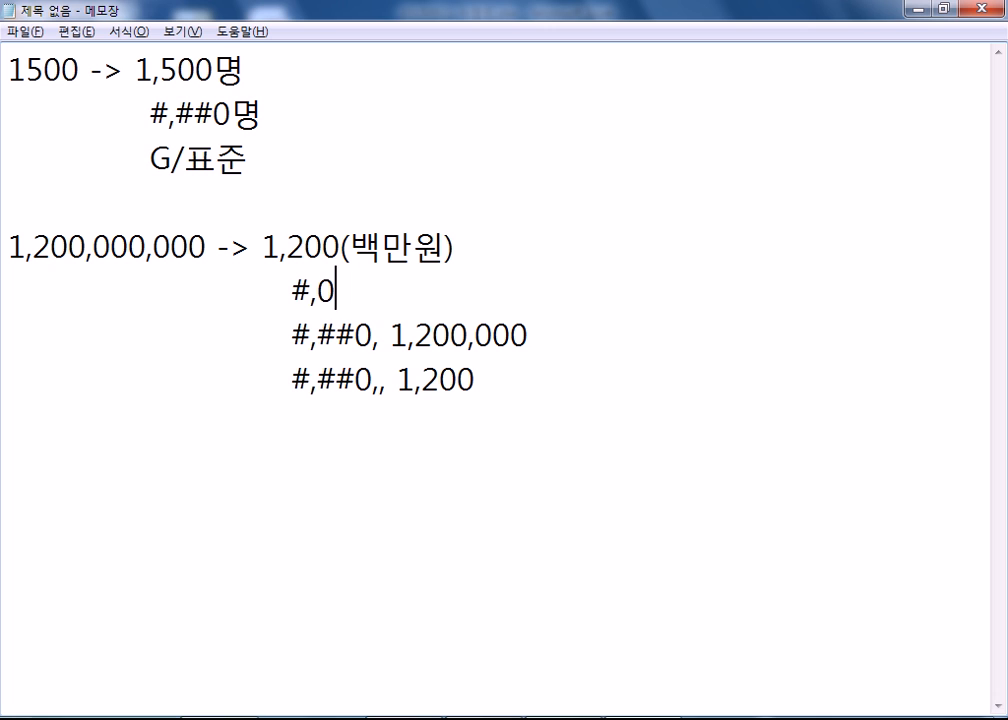
pyautogui.write('##0 1,')
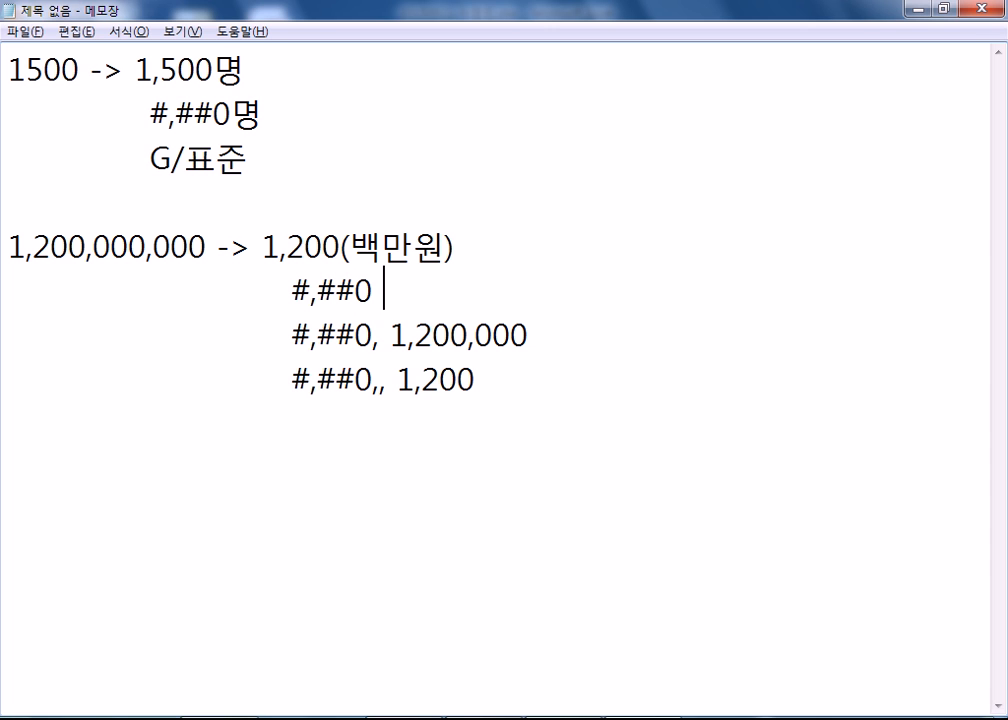
pyautogui.write('200,')
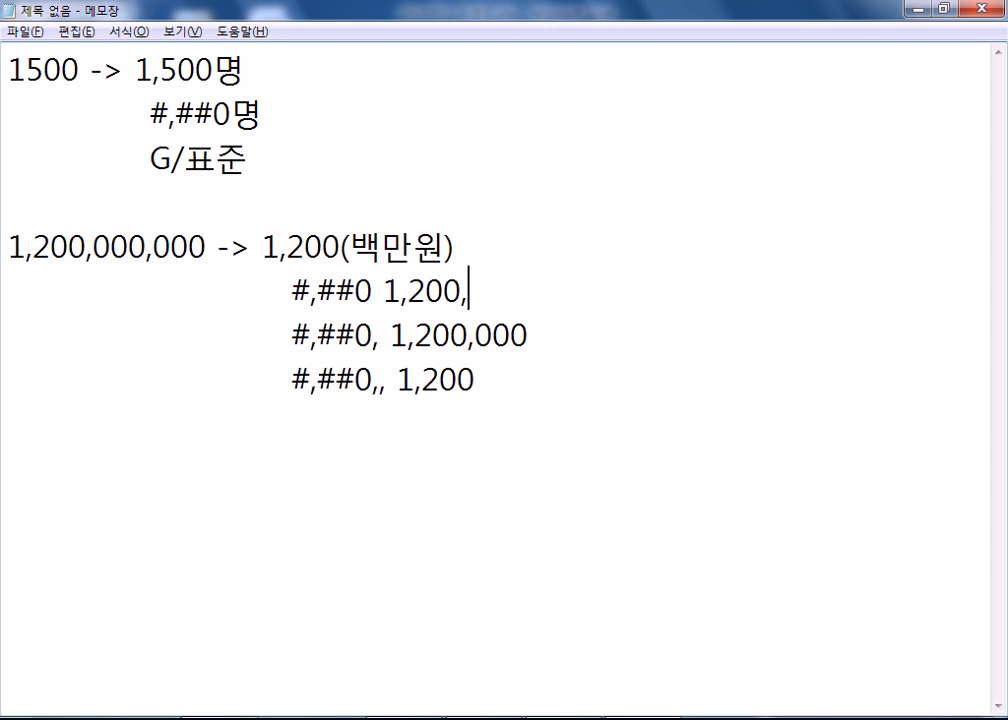
pyautogui.write('000,000')
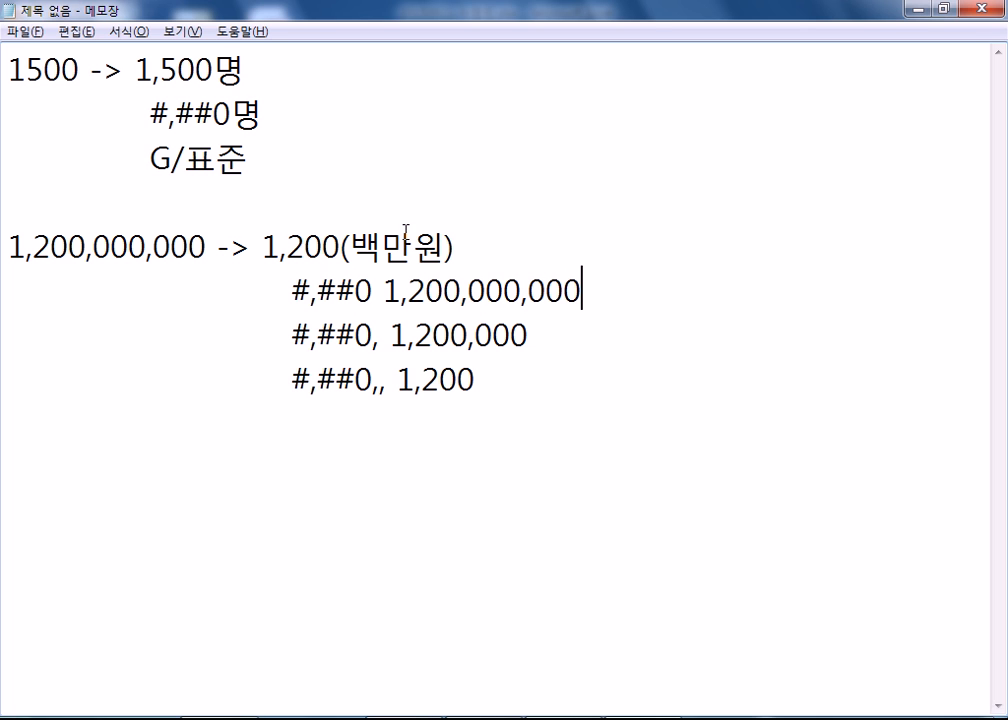
# Compare the commas and omitted digits in the #,##0, #,##0, and #,##0,, examples against the original 1,200,000,000.
pyautogui.moveTo(383, 292); pyautogui.dragTo(603, 292)
pyautogui.moveTo(207, 247); pyautogui.dragTo(3, 247)
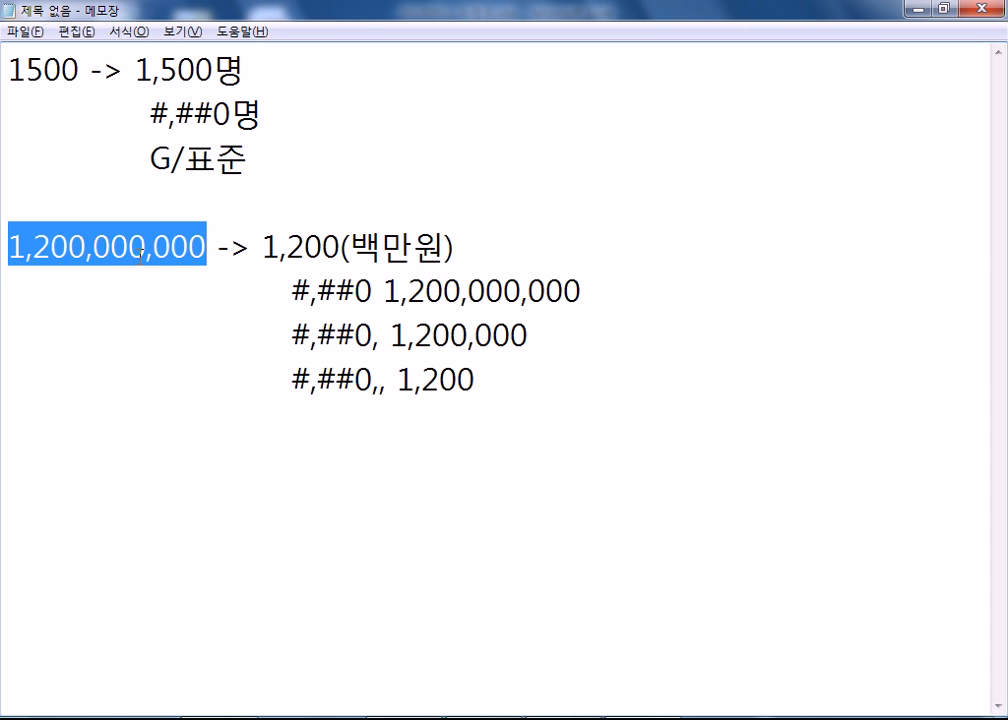
pyautogui.moveTo(146, 247); pyautogui.dragTo(154, 247)
pyautogui.moveTo(85, 247); pyautogui.dragTo(95, 247)
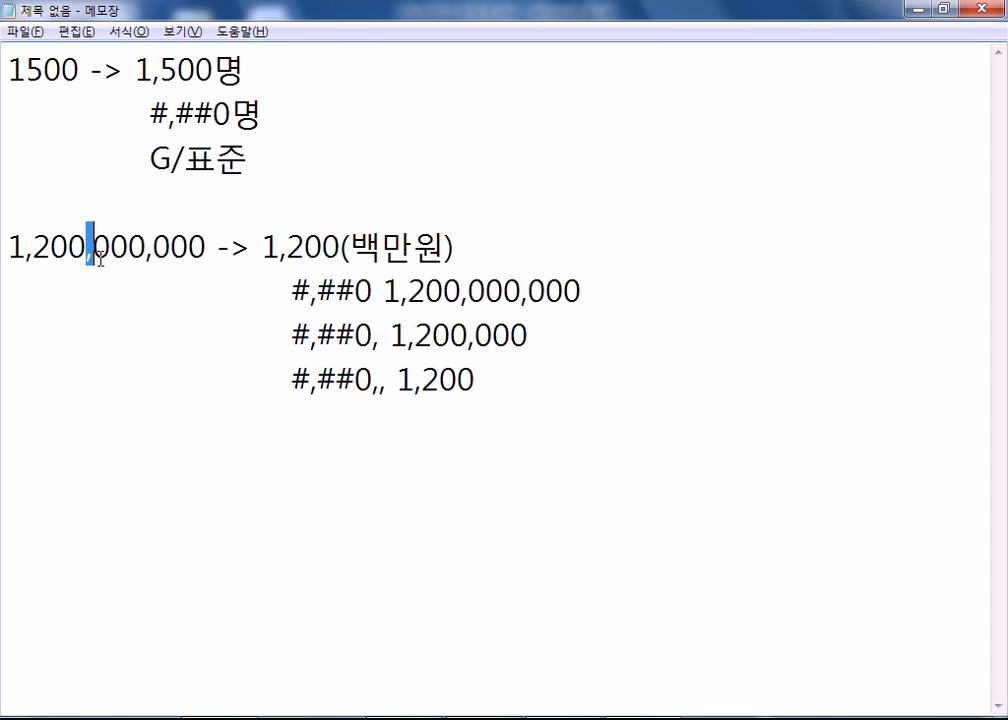
pyautogui.moveTo(308, 292); pyautogui.dragTo(318, 292)
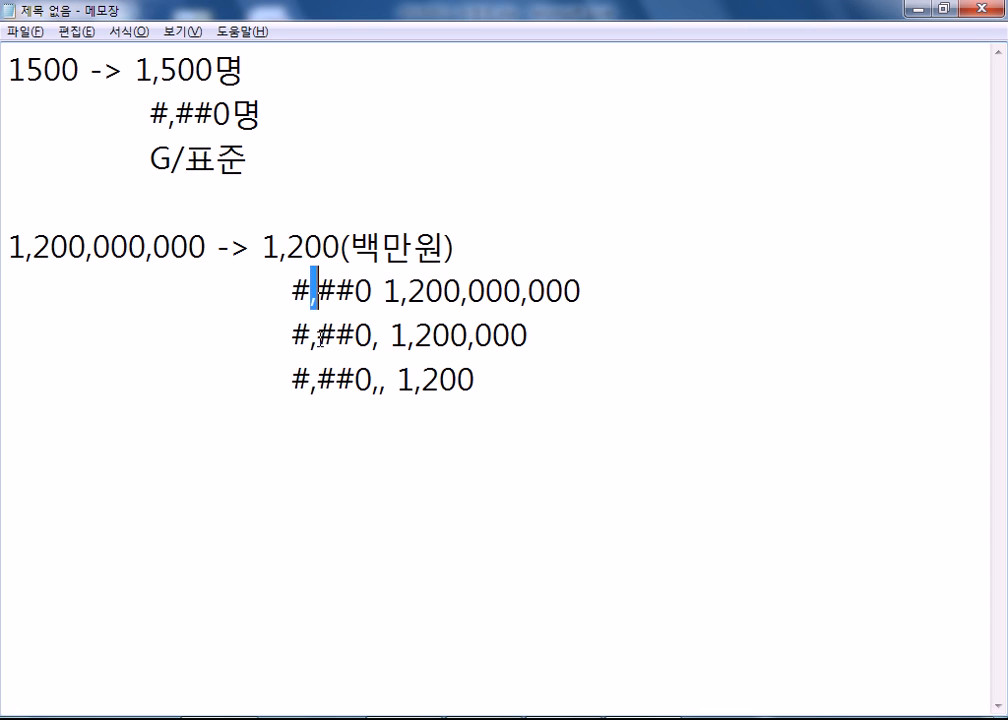
pyautogui.moveTo(521, 290); pyautogui.dragTo(588, 290)
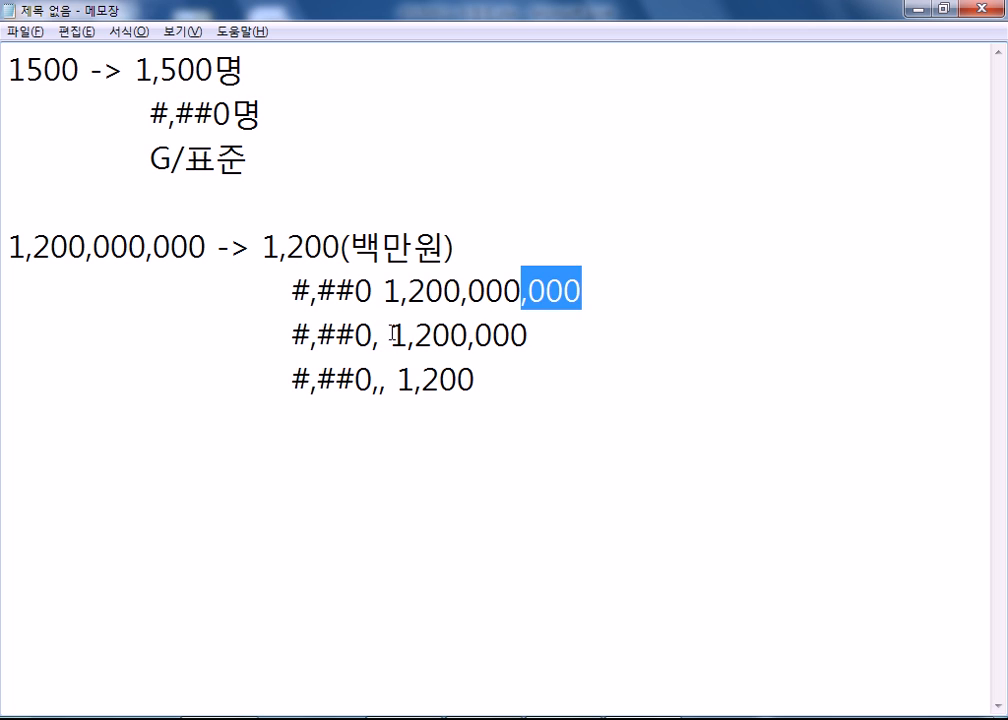
pyautogui.moveTo(373, 336); pyautogui.dragTo(381, 343)
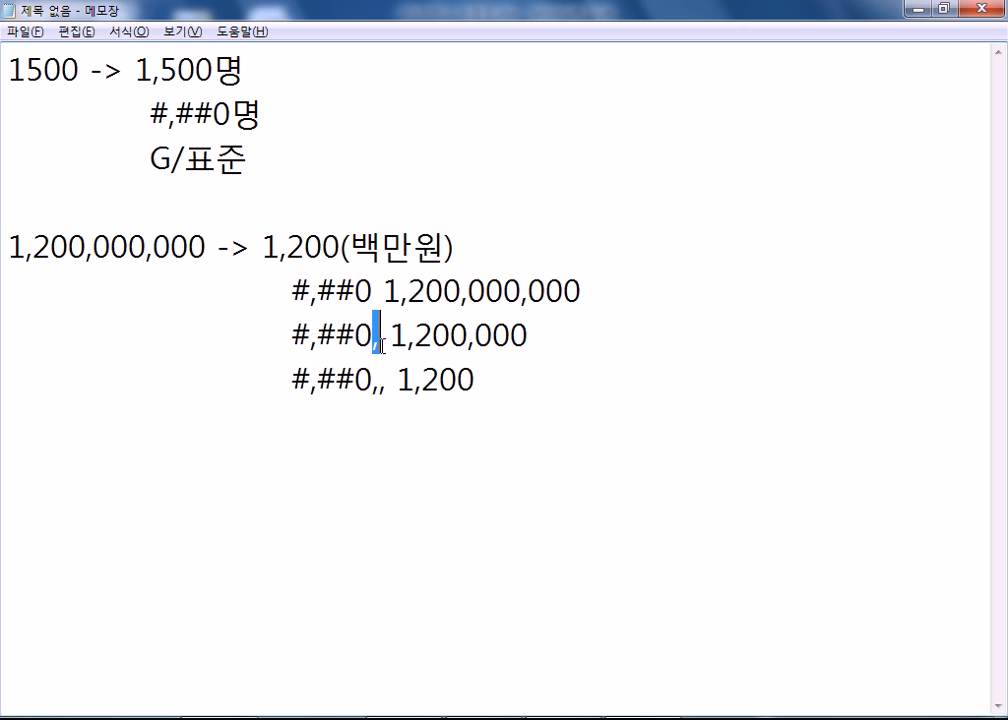
pyautogui.moveTo(520, 291); pyautogui.dragTo(597, 296)
pyautogui.click(547, 333)
pyautogui.moveTo(462, 291); pyautogui.dragTo(603, 293)
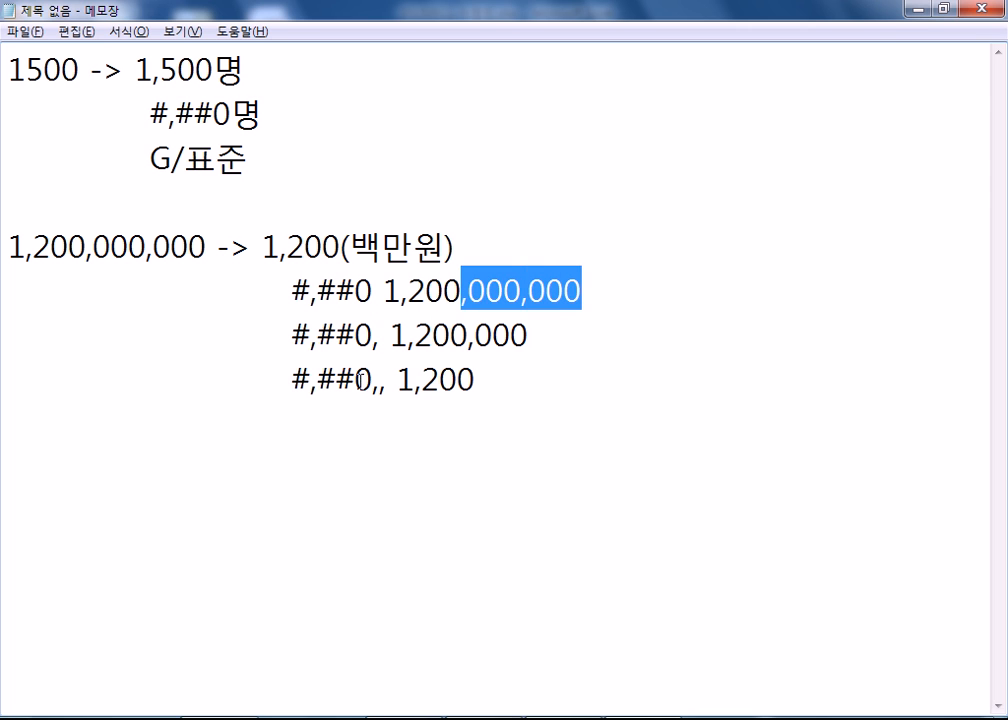
pyautogui.moveTo(371, 392); pyautogui.dragTo(385, 398)
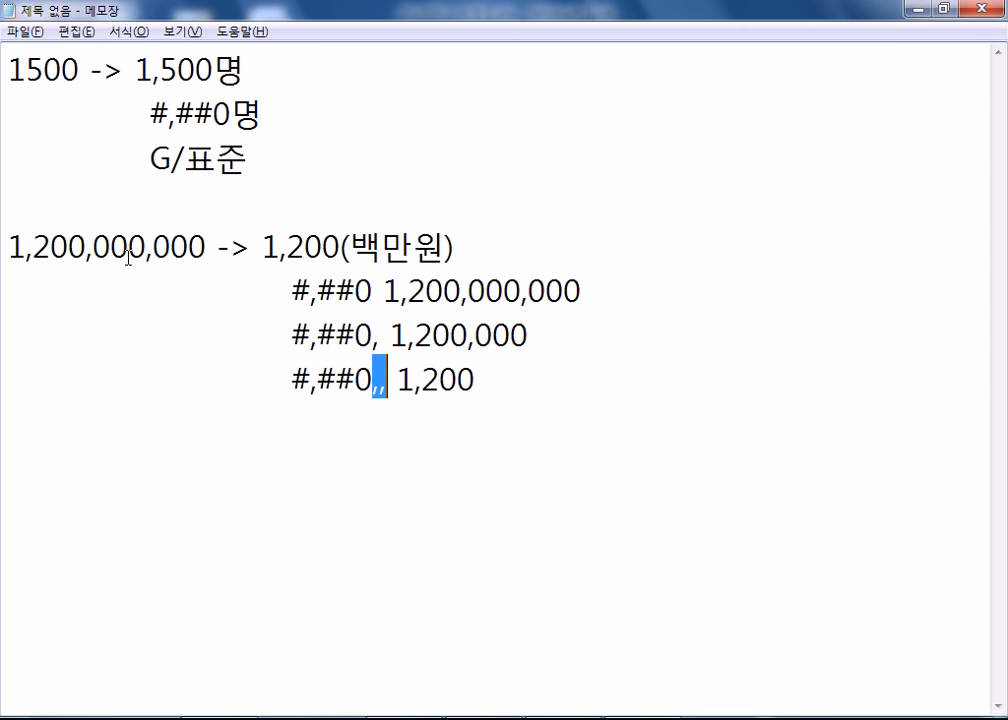
pyautogui.moveTo(94, 248); pyautogui.dragTo(210, 247)
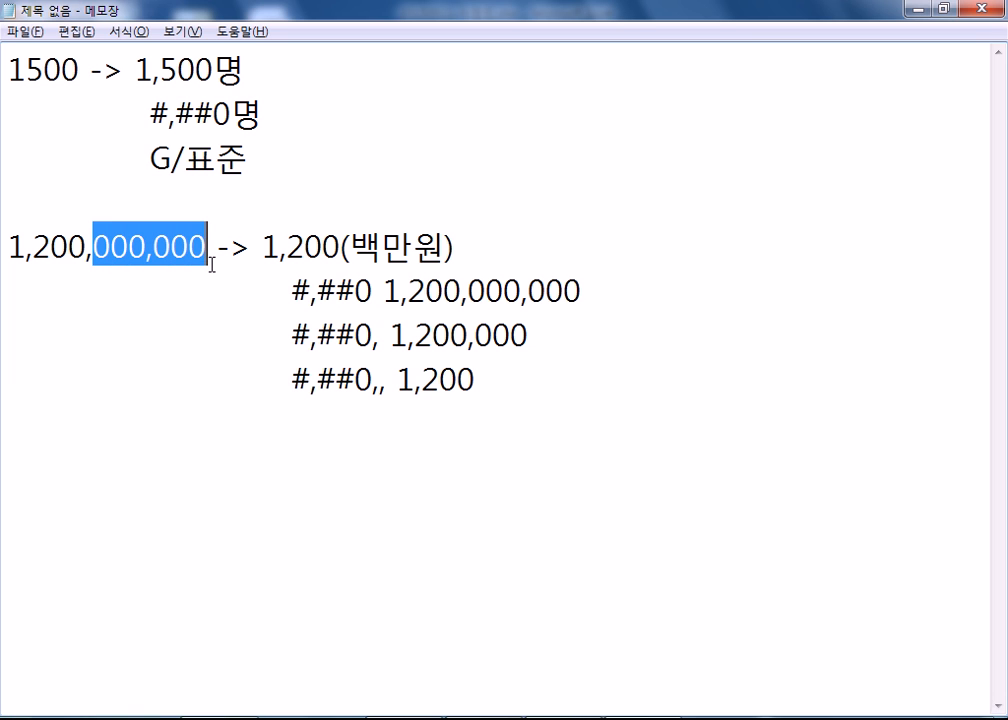
# Add the combined format code #,##0,,(백만원) on a new line below the 1,200 example.
pyautogui.click(337, 422)
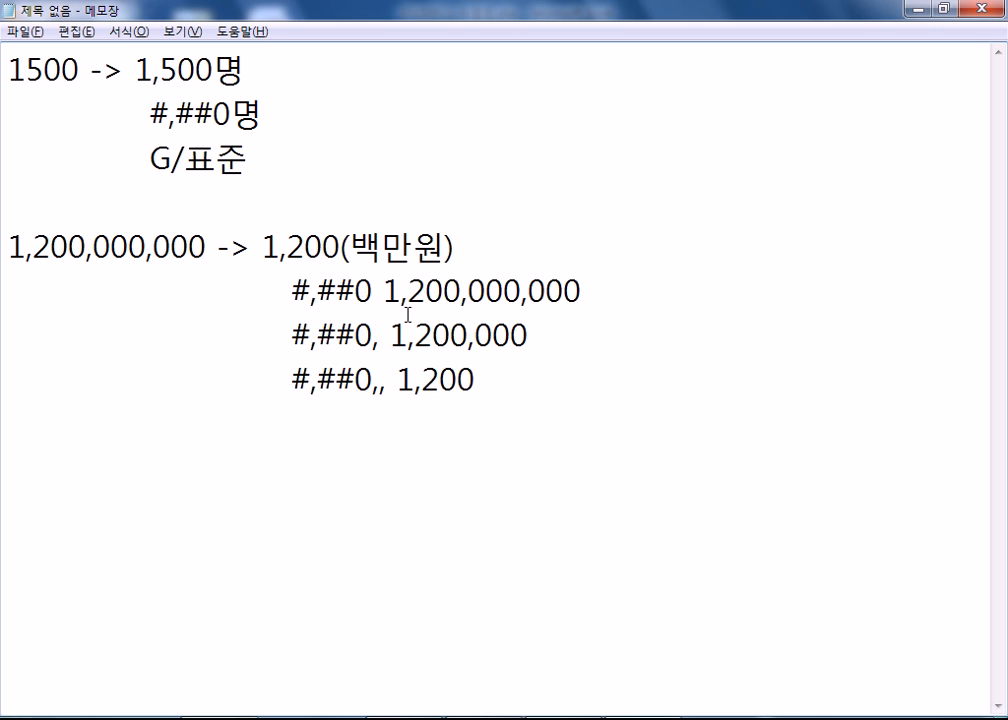
pyautogui.moveTo(341, 248); pyautogui.dragTo(462, 243)
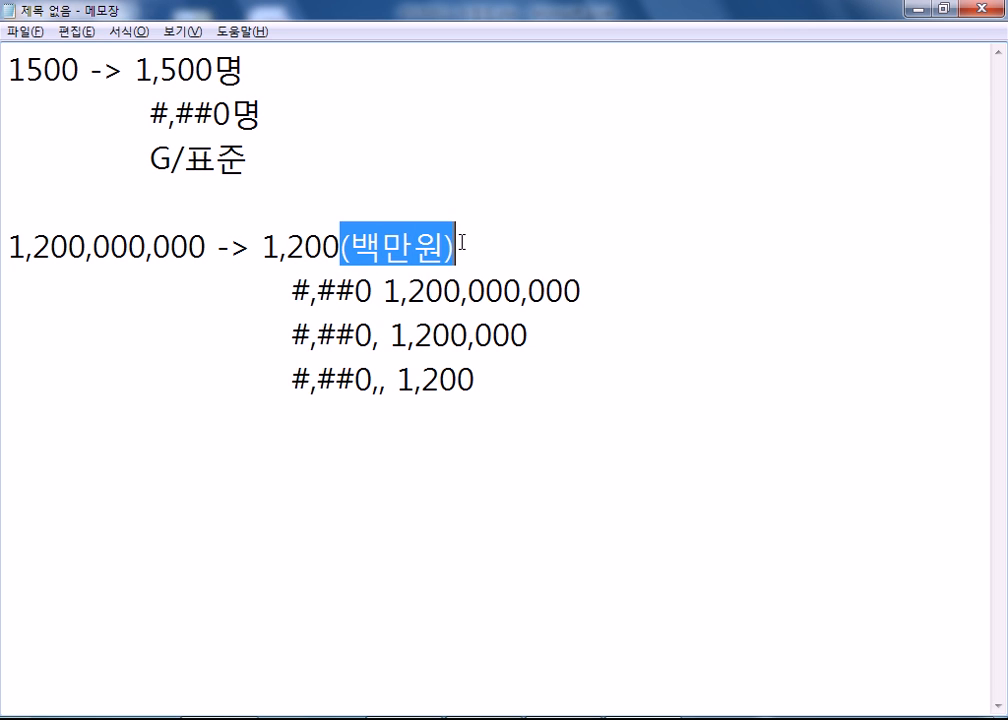
pyautogui.click(374, 291)
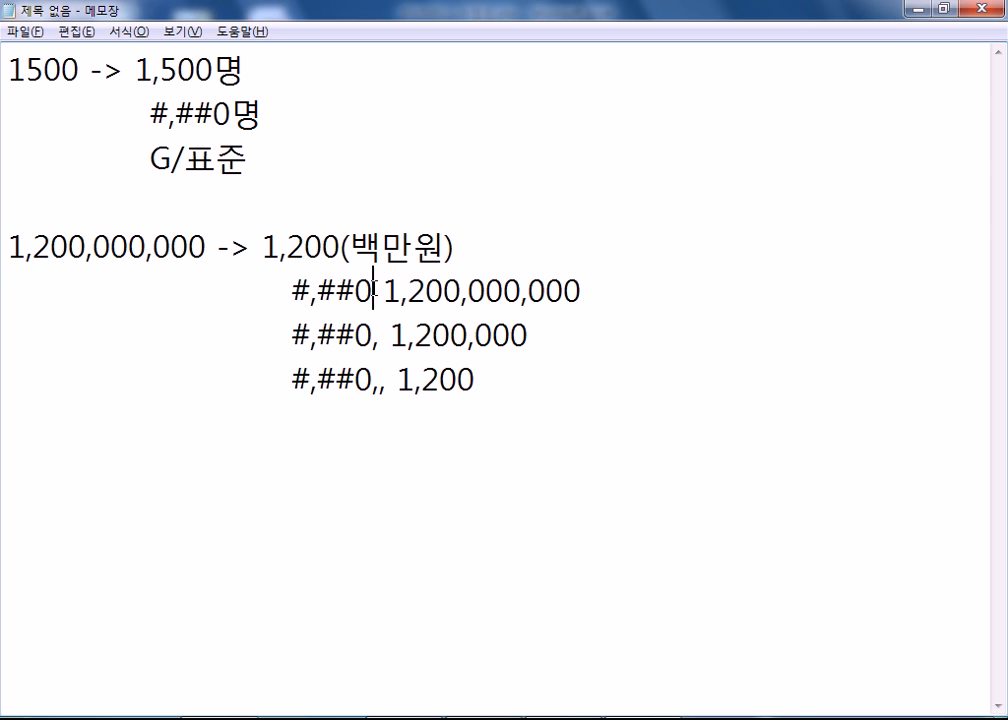
pyautogui.moveTo(265, 248); pyautogui.dragTo(456, 240)
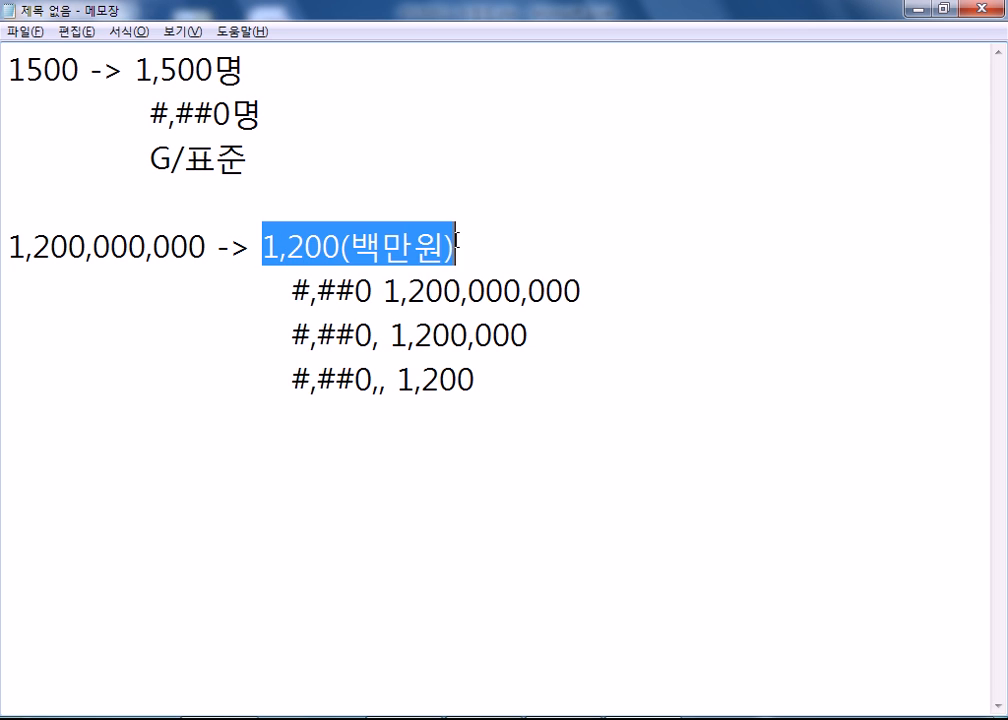
pyautogui.click(79, 286)
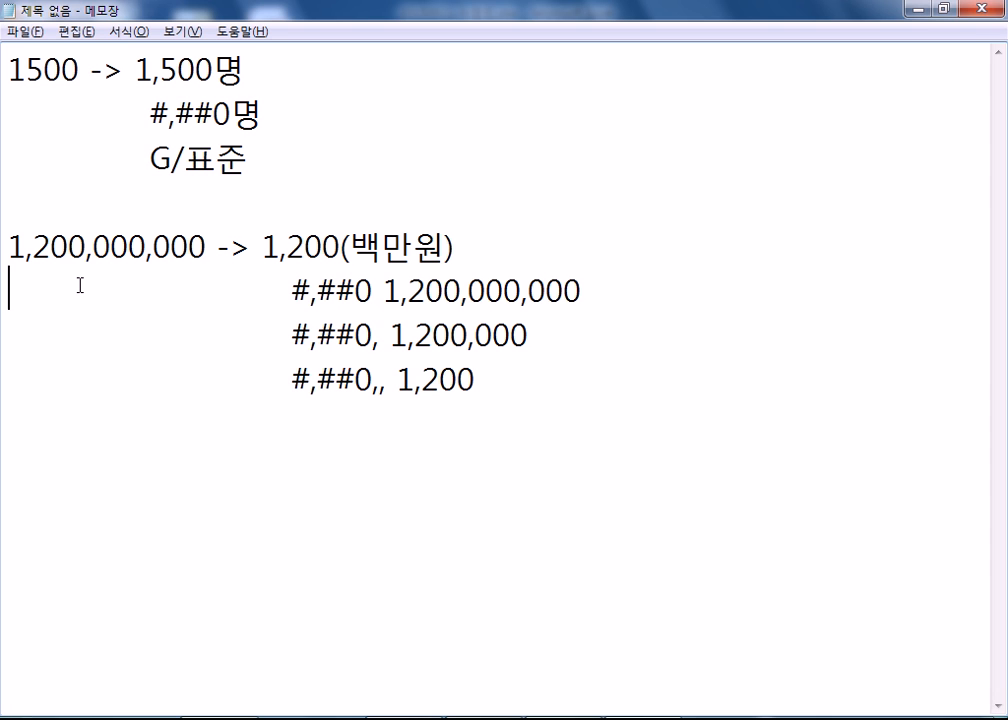
pyautogui.click(535, 390)
pyautogui.press('Return')
pyautogui.write('#,#')
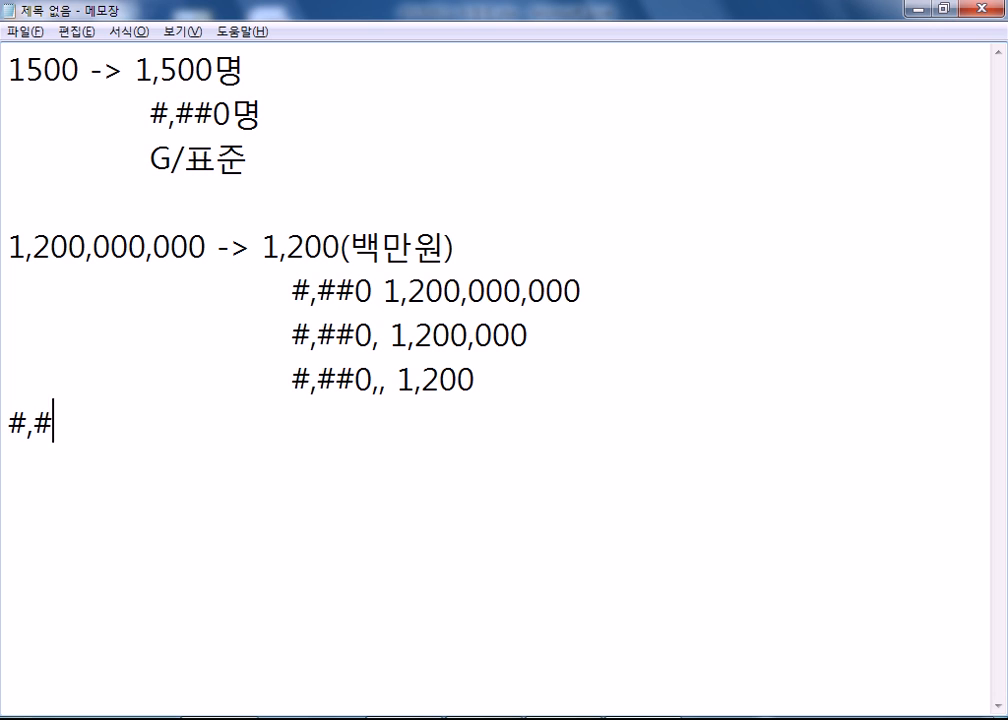
pyautogui.write('#0,,')
pyautogui.write('(백만원)')
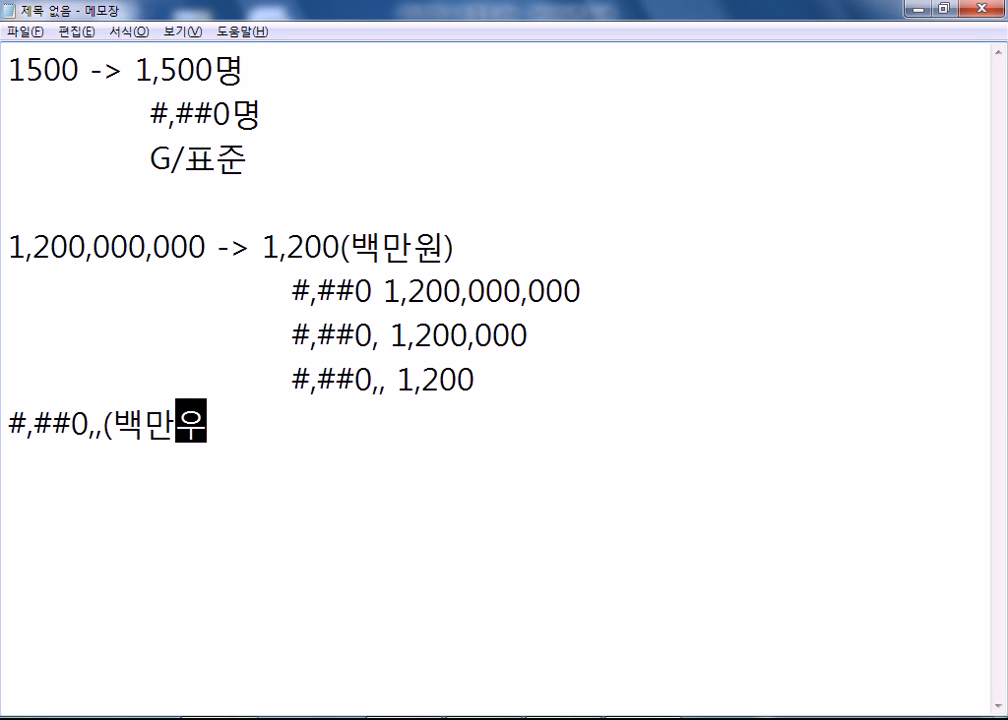
pyautogui.press('Return')
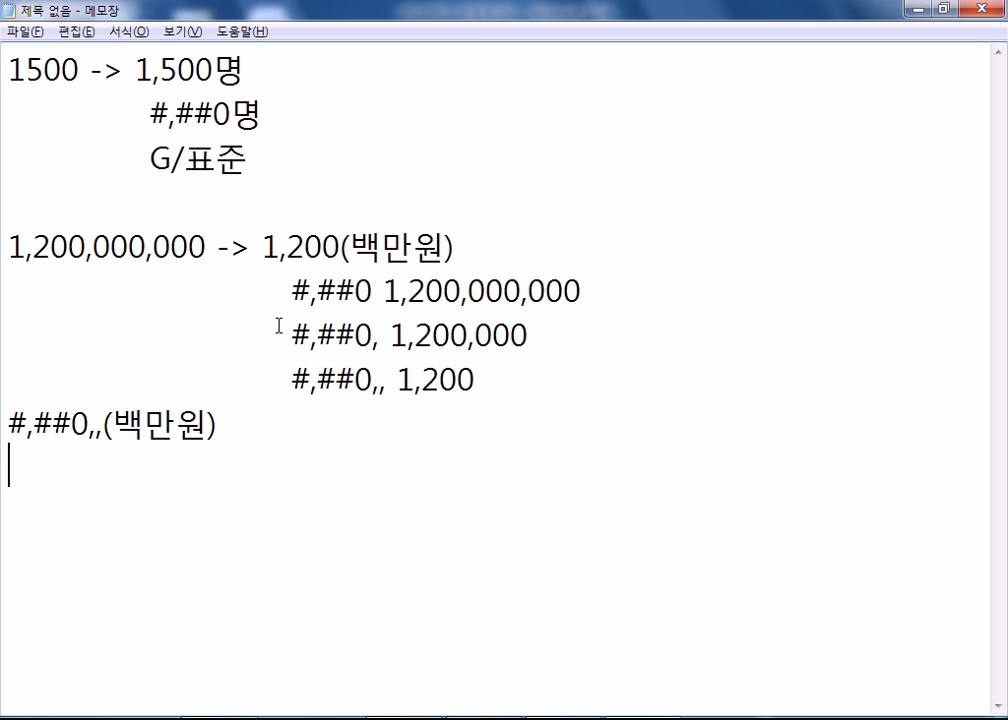
# Compare the commas and unit text of #,##0,,(백만원) with the original 1,200,000,000, the 1,200(백만원) target and the #,##0명 code.
pyautogui.moveTo(208, 248); pyautogui.dragTo(9, 245)
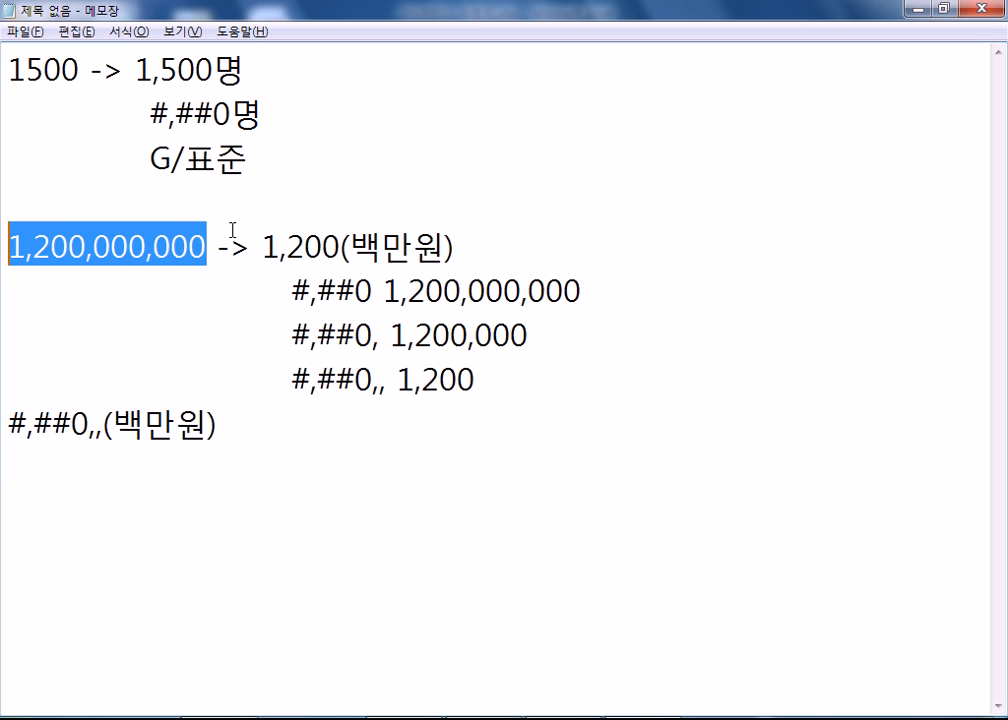
pyautogui.moveTo(260, 240); pyautogui.dragTo(465, 240)
pyautogui.moveTo(218, 425); pyautogui.dragTo(3, 427)
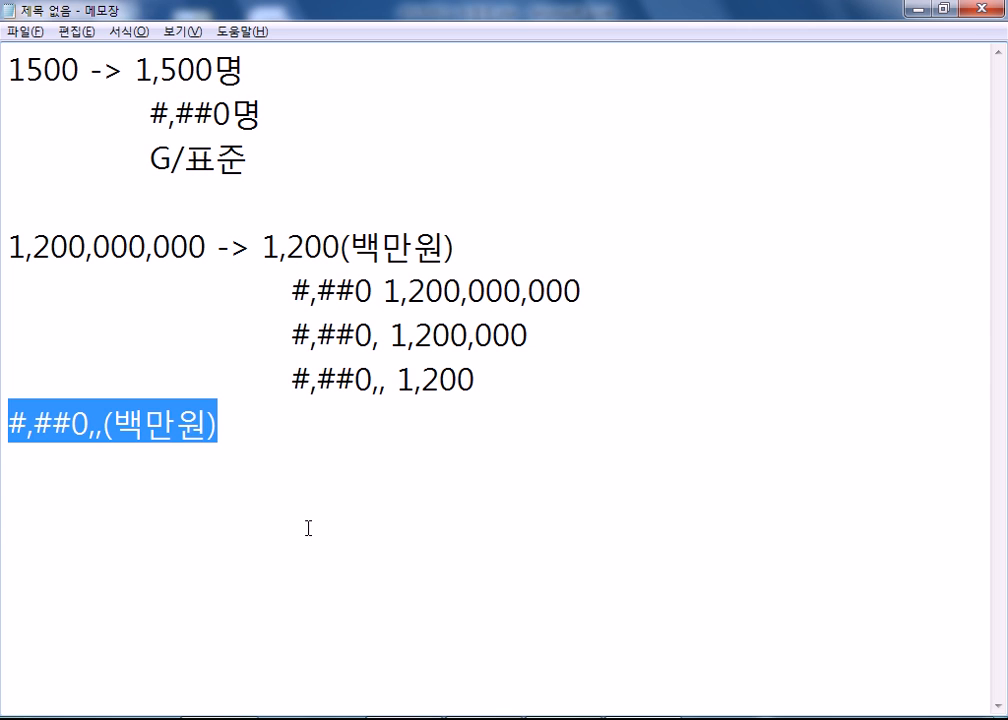
pyautogui.click(200, 507)
pyautogui.moveTo(104, 423); pyautogui.dragTo(228, 417)
pyautogui.moveTo(231, 115); pyautogui.dragTo(265, 110)
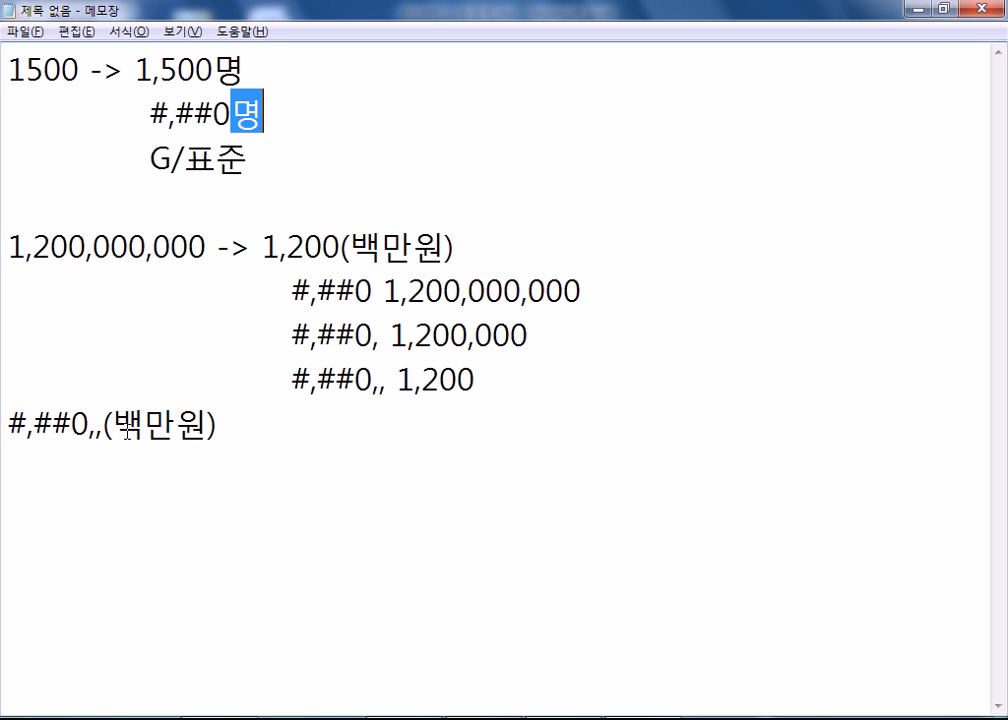
pyautogui.moveTo(104, 425); pyautogui.dragTo(222, 420)
pyautogui.click(220, 424)
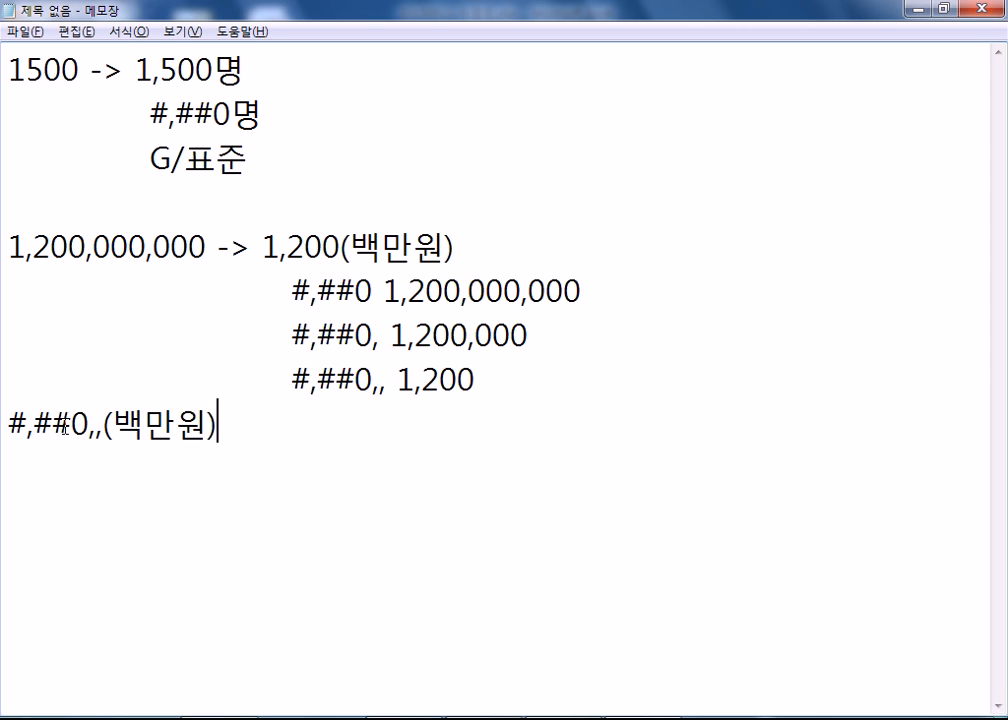
pyautogui.moveTo(89, 428); pyautogui.dragTo(106, 430)
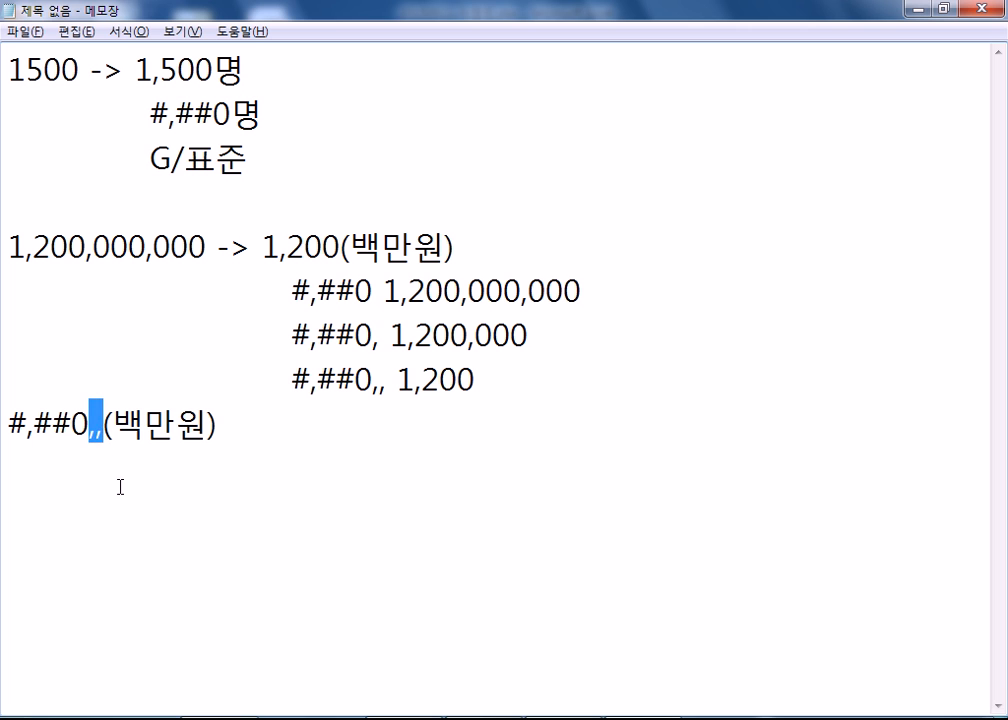
pyautogui.moveTo(89, 247); pyautogui.dragTo(207, 238)
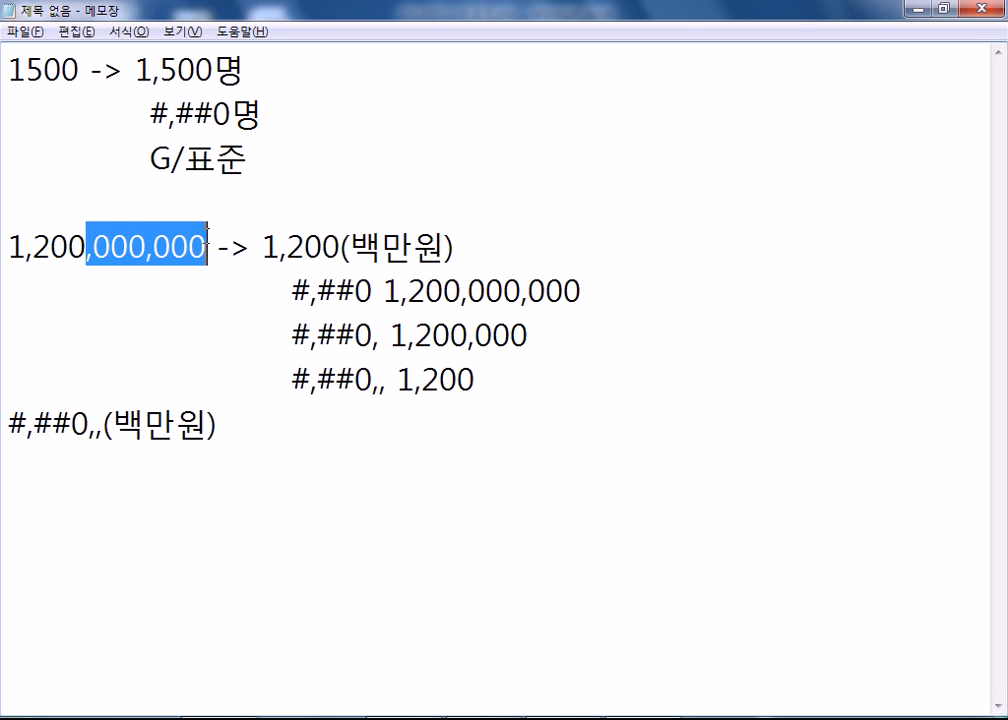
pyautogui.click(192, 466)
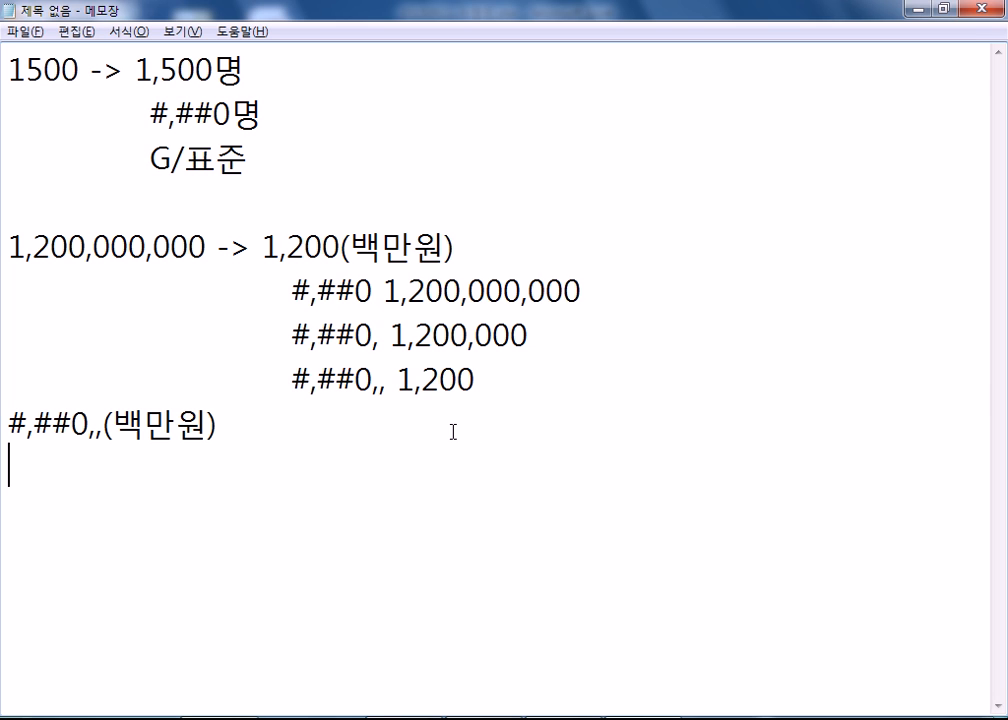
# Append 명 to the G/표준 format code below #,##0명.
pyautogui.moveTo(150, 158); pyautogui.dragTo(247, 160)
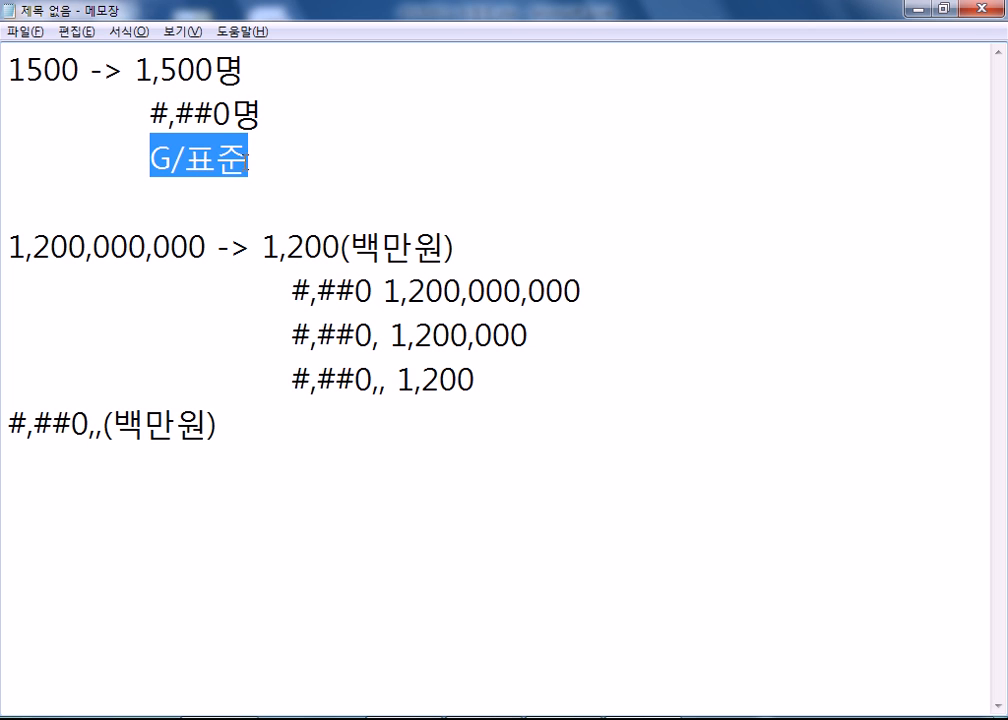
pyautogui.moveTo(150, 114); pyautogui.dragTo(263, 115)
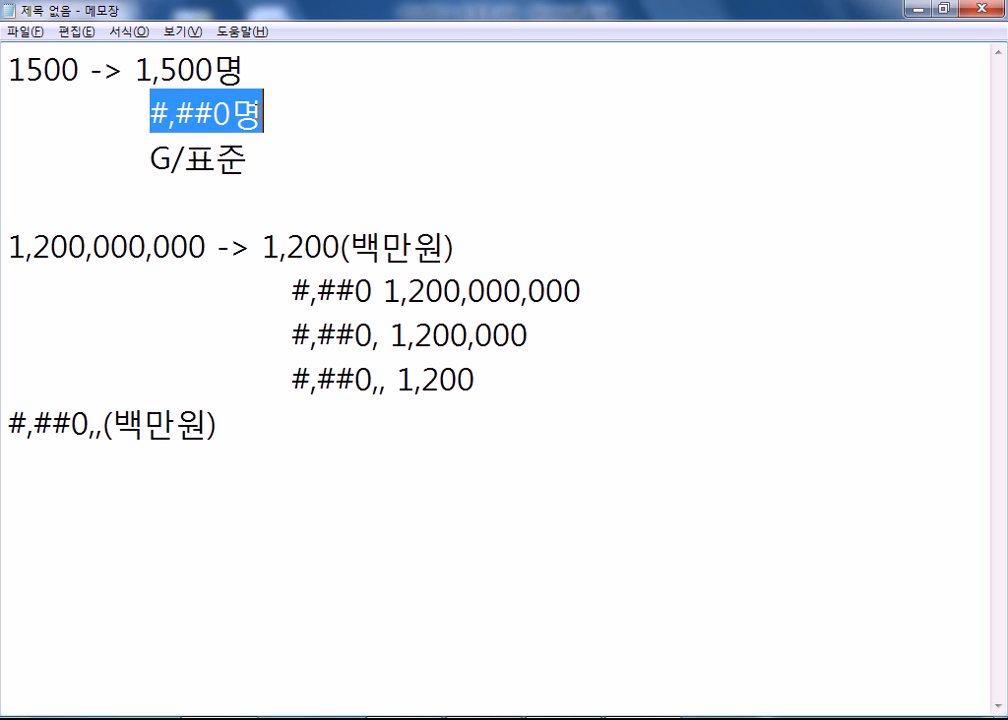
pyautogui.click(257, 162)
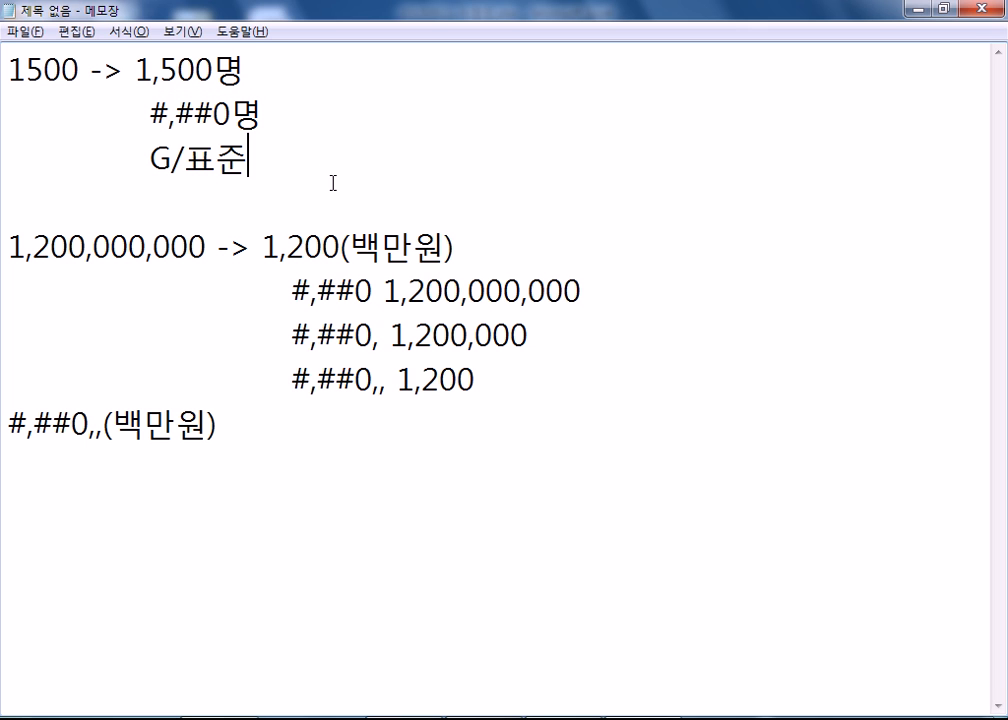
pyautogui.write('명')
pyautogui.press('Up')
pyautogui.press('Left')
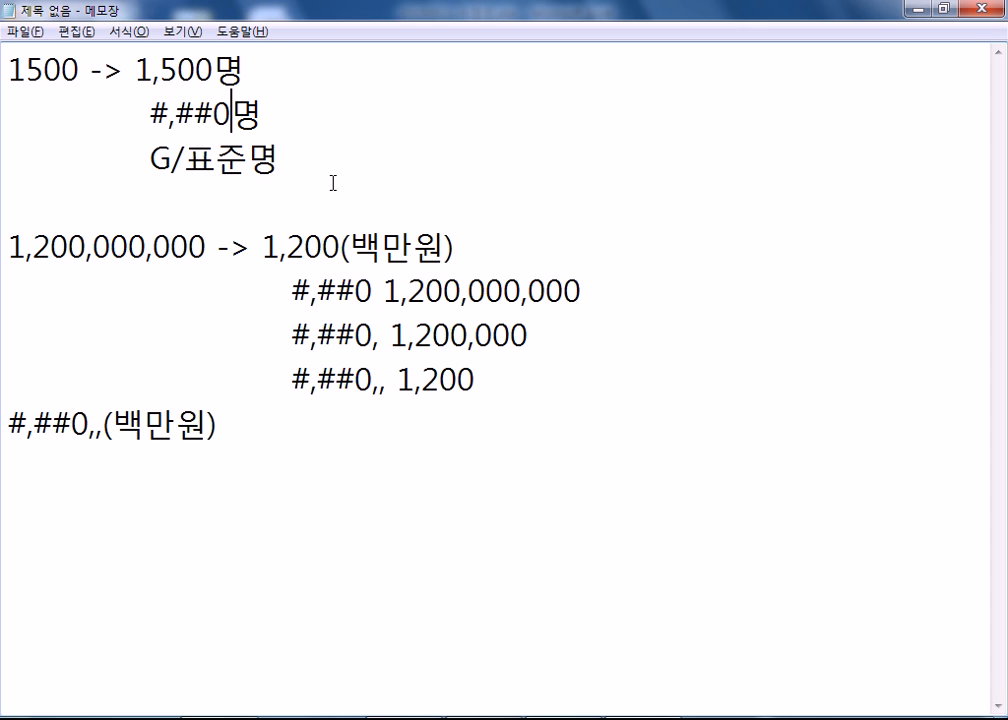
pyautogui.press('Left')
pyautogui.press('Down')
# Switch to the Excel workbook and apply the left-offset outer shadow (바깥쪽) to the rounded title shape.
pyautogui.hotkey('alt', 'Tab')
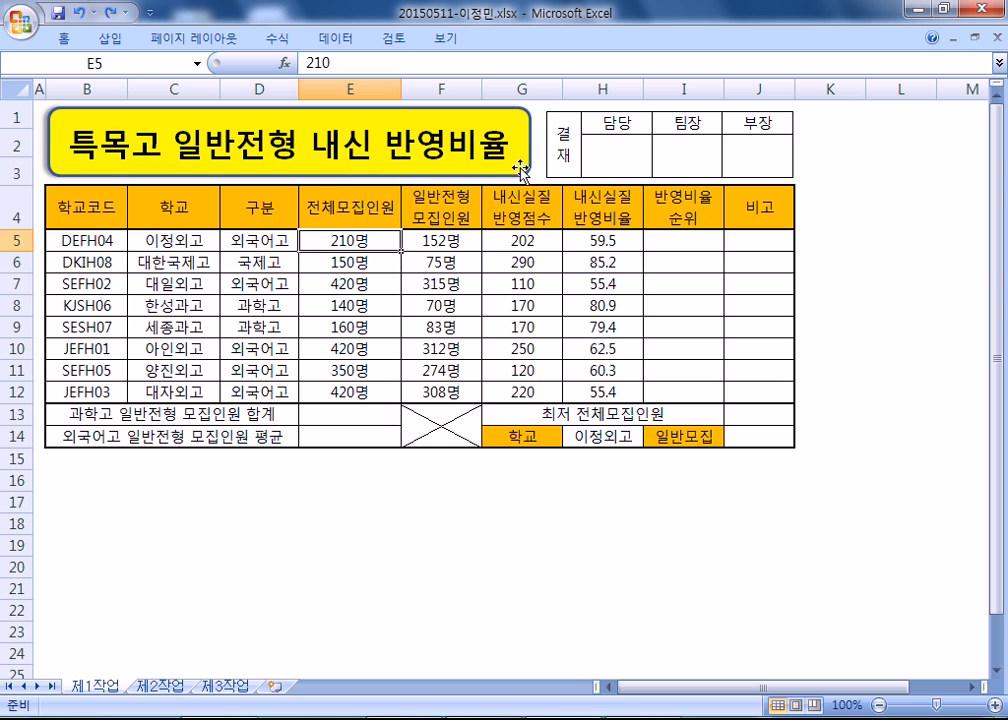
pyautogui.click(410, 135)
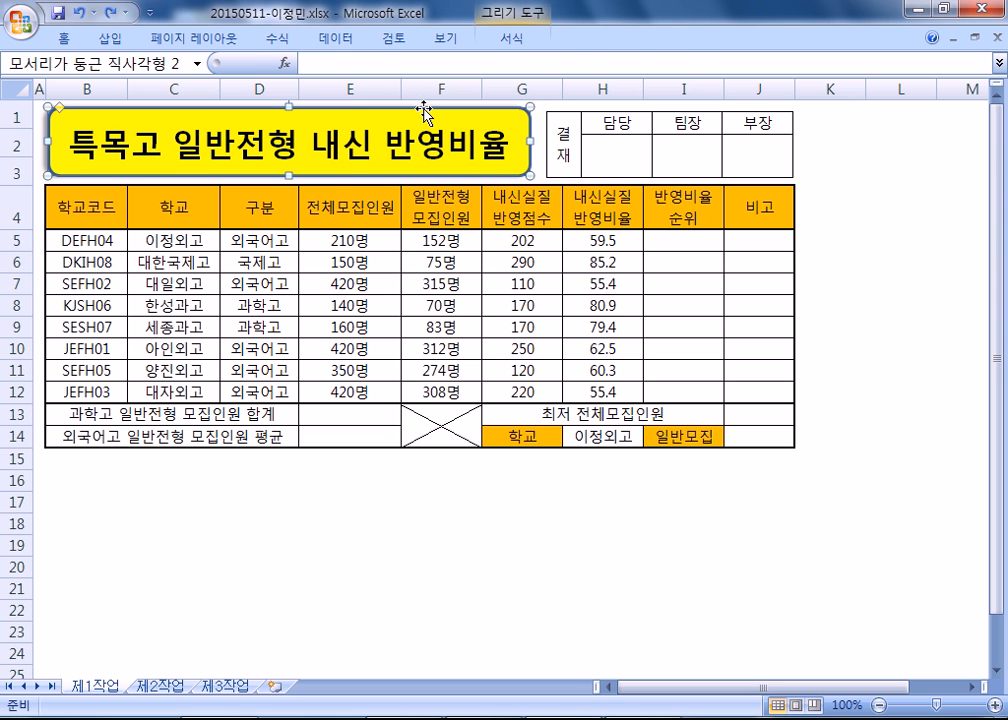
pyautogui.click(512, 42)
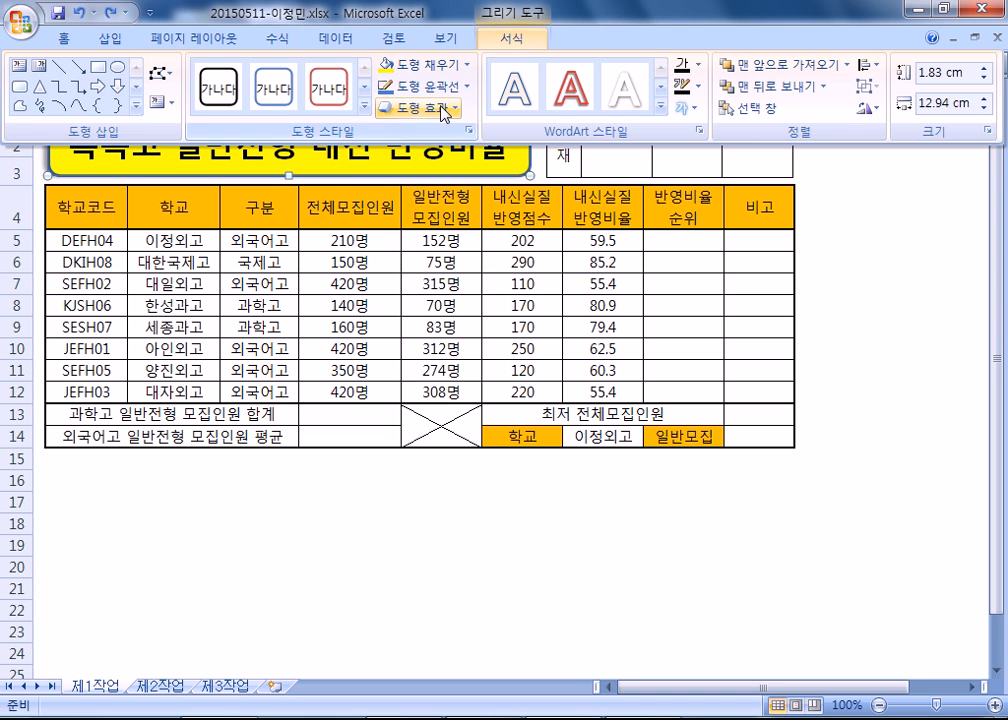
pyautogui.click(415, 107)
pyautogui.moveTo(500, 187)
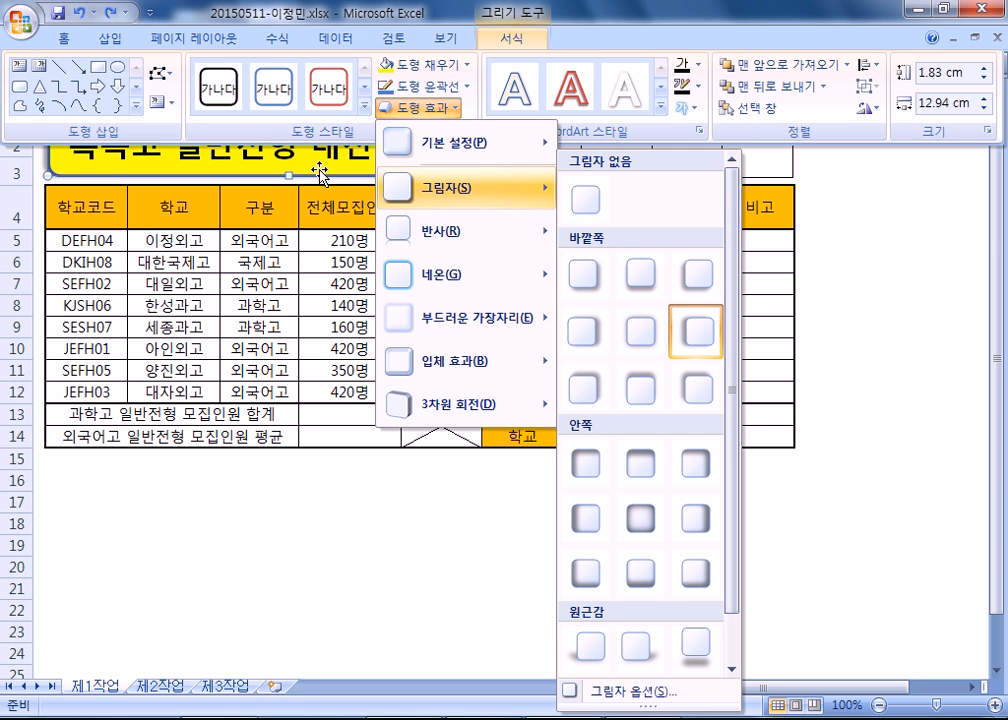
pyautogui.click(693, 327)
# Examine the fill colour choices for the heading cells in row 4 and the labels in G14 and I14.
pyautogui.click(64, 38)
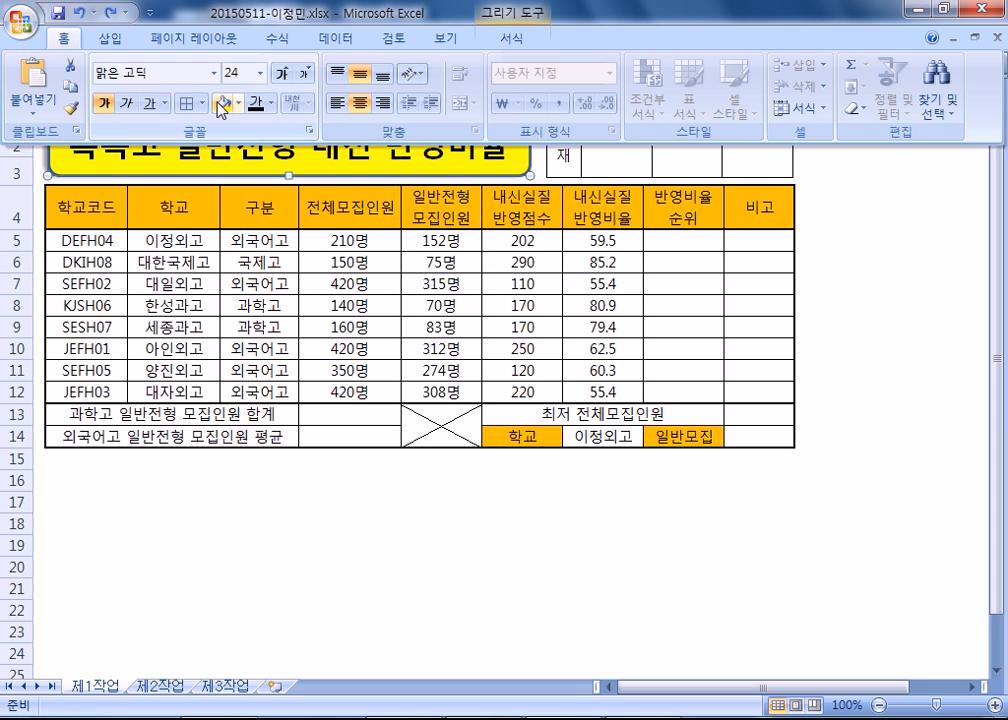
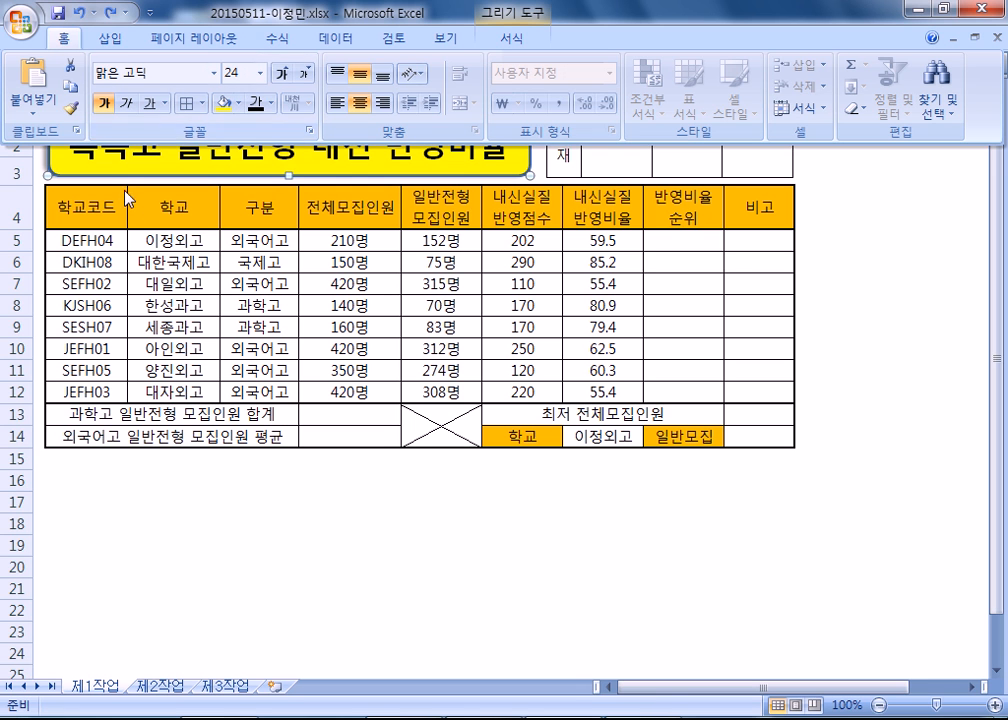
pyautogui.click(86, 204)
pyautogui.click(86, 206)
pyautogui.moveTo(86, 204); pyautogui.dragTo(735, 204)
pyautogui.click(522, 436)
pyautogui.click(664, 436)
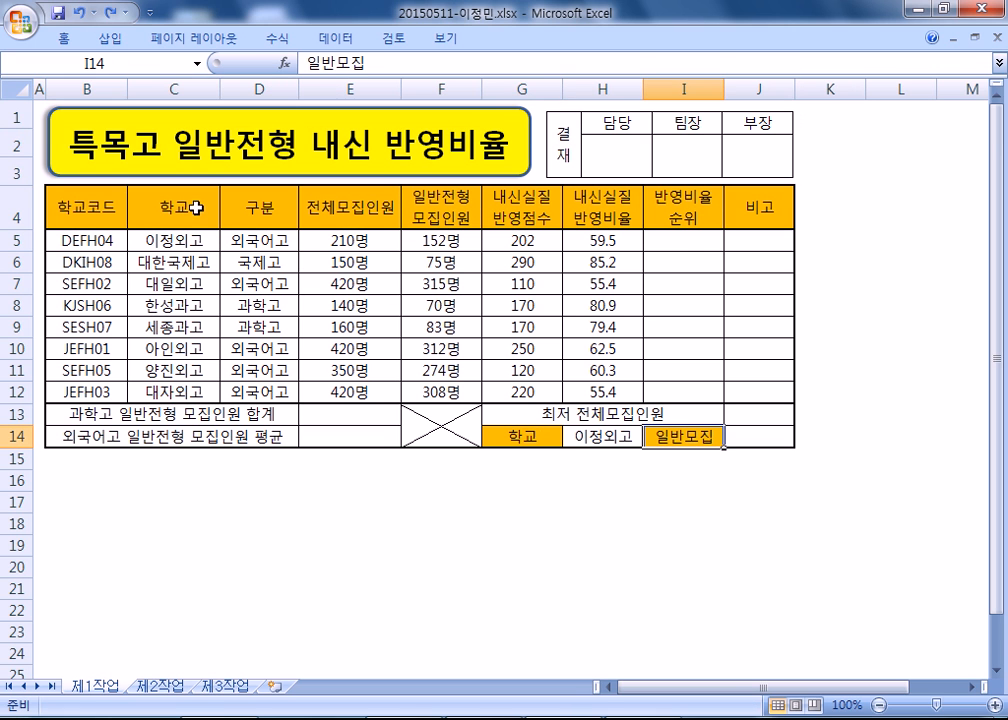
pyautogui.click(64, 38)
pyautogui.click(238, 103)
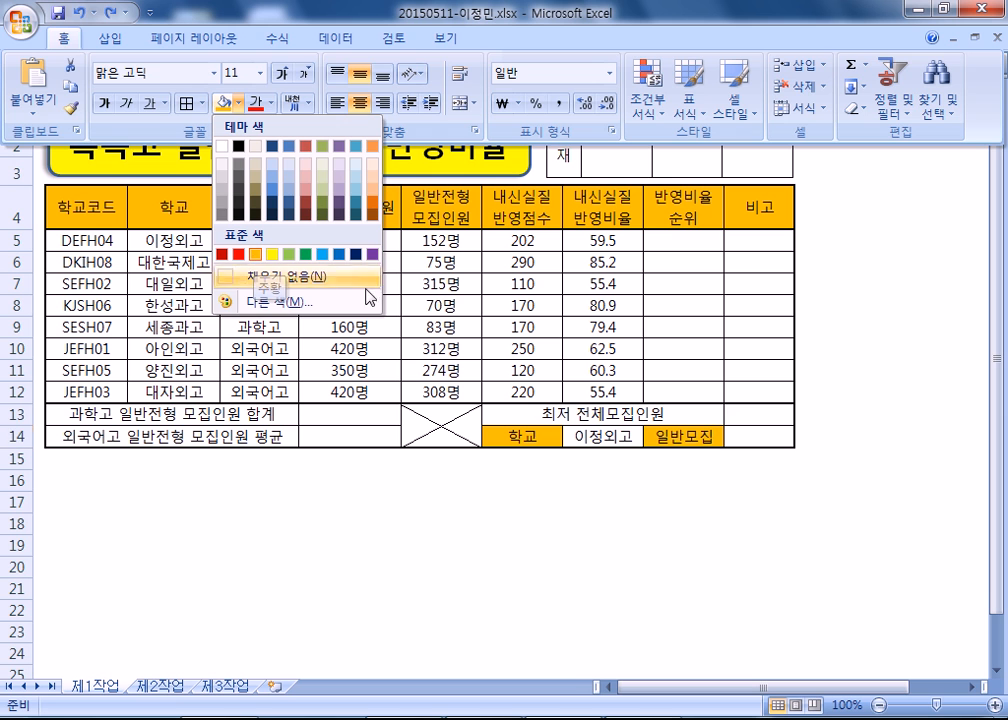
pyautogui.click(600, 436)
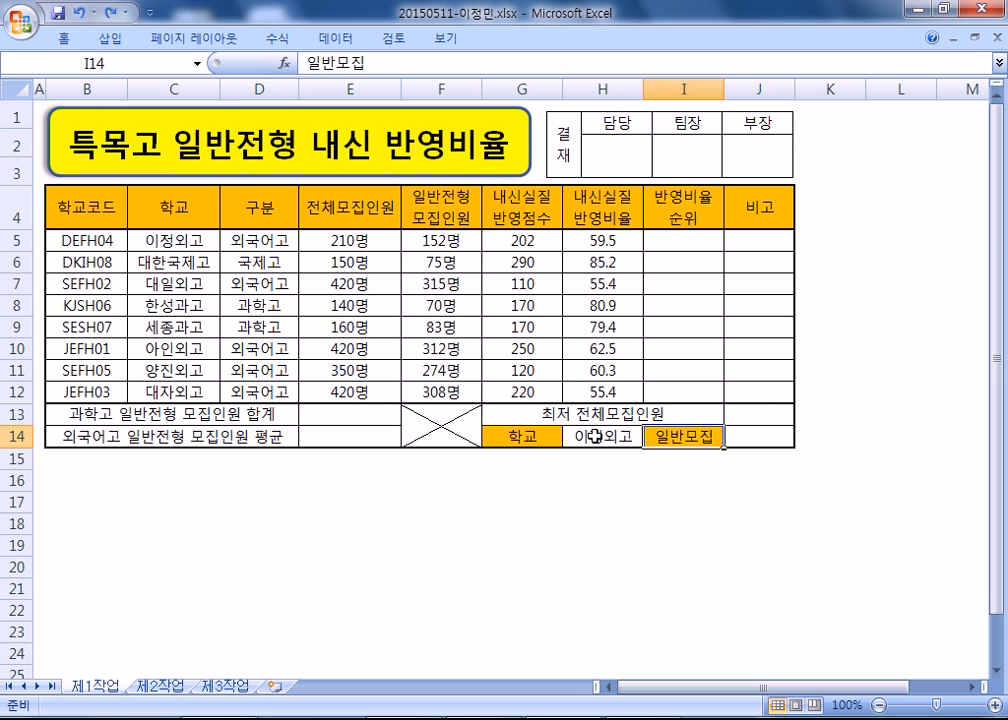
# Set the data validation of cell H14 to a list (목록) with the source =$C$5:$C$12.
pyautogui.click(600, 436)
pyautogui.click(336, 38)
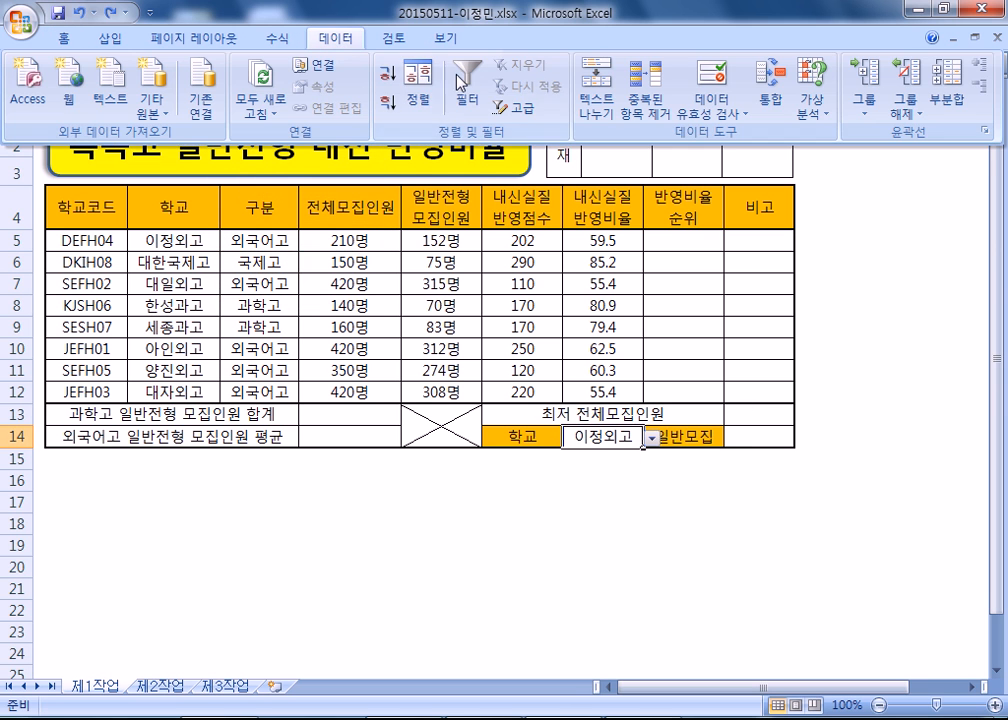
pyautogui.click(711, 92)
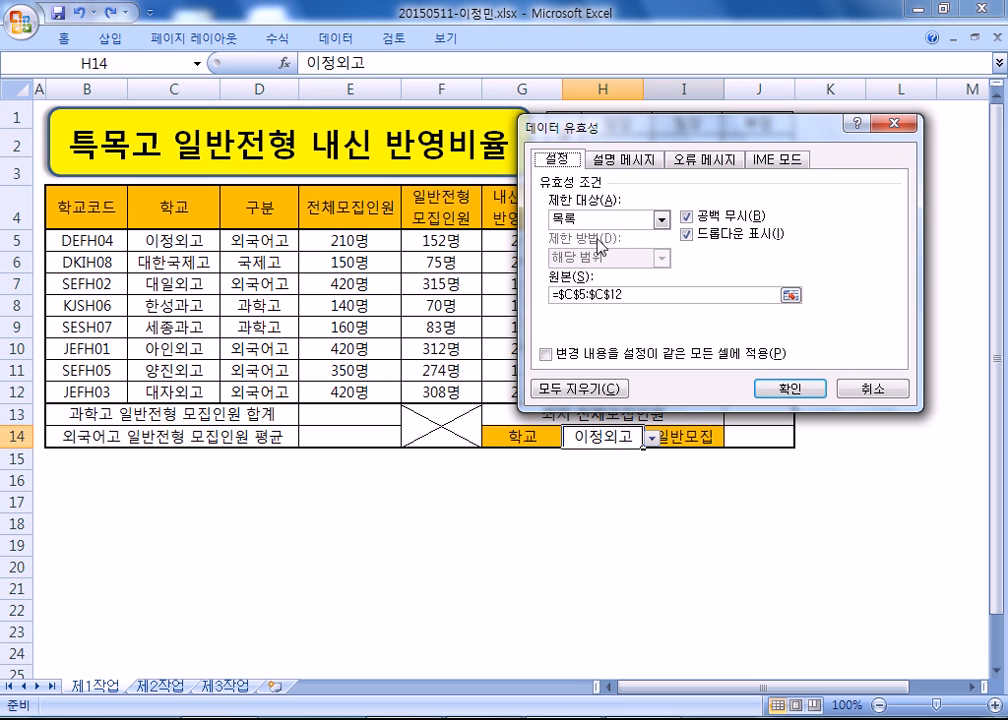
pyautogui.click(578, 219)
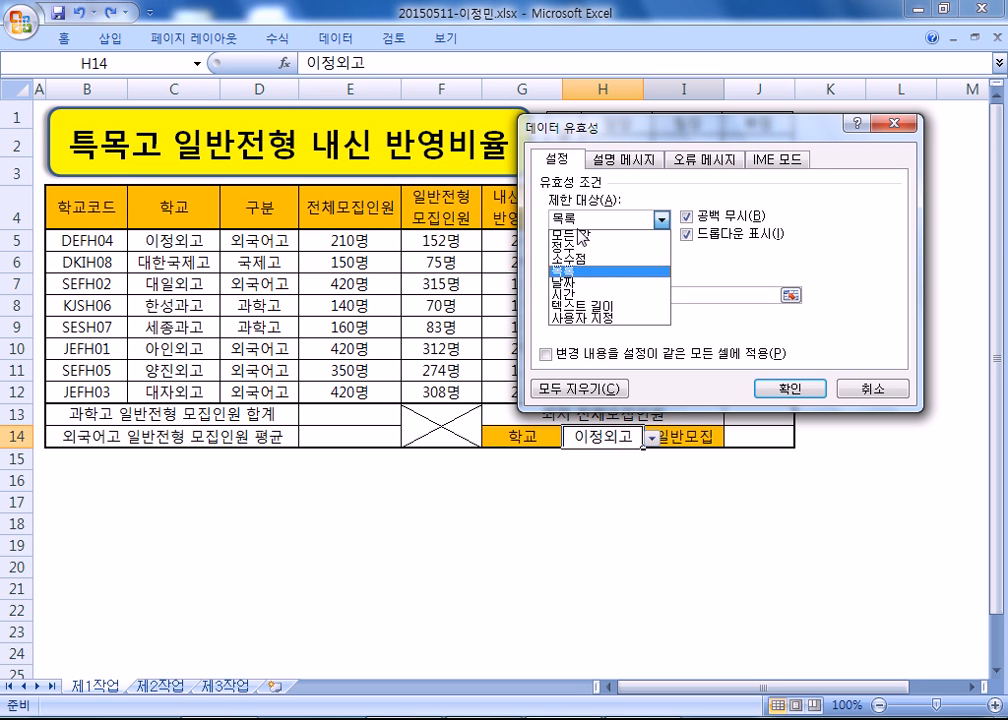
pyautogui.click(580, 232)
pyautogui.click(576, 225)
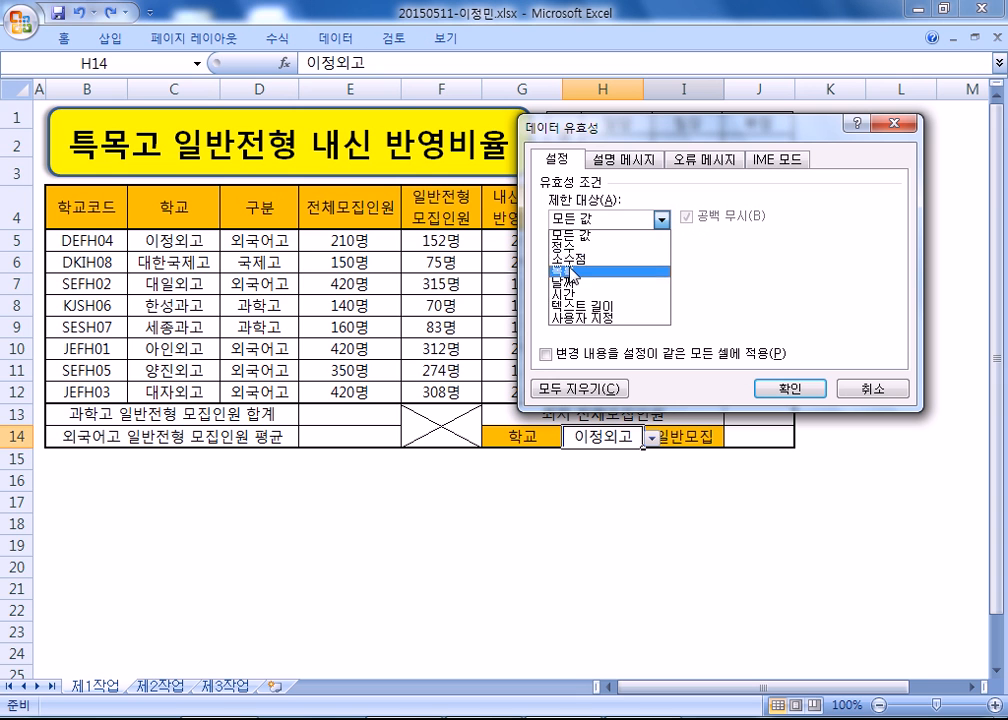
pyautogui.click(575, 280)
pyautogui.click(556, 292)
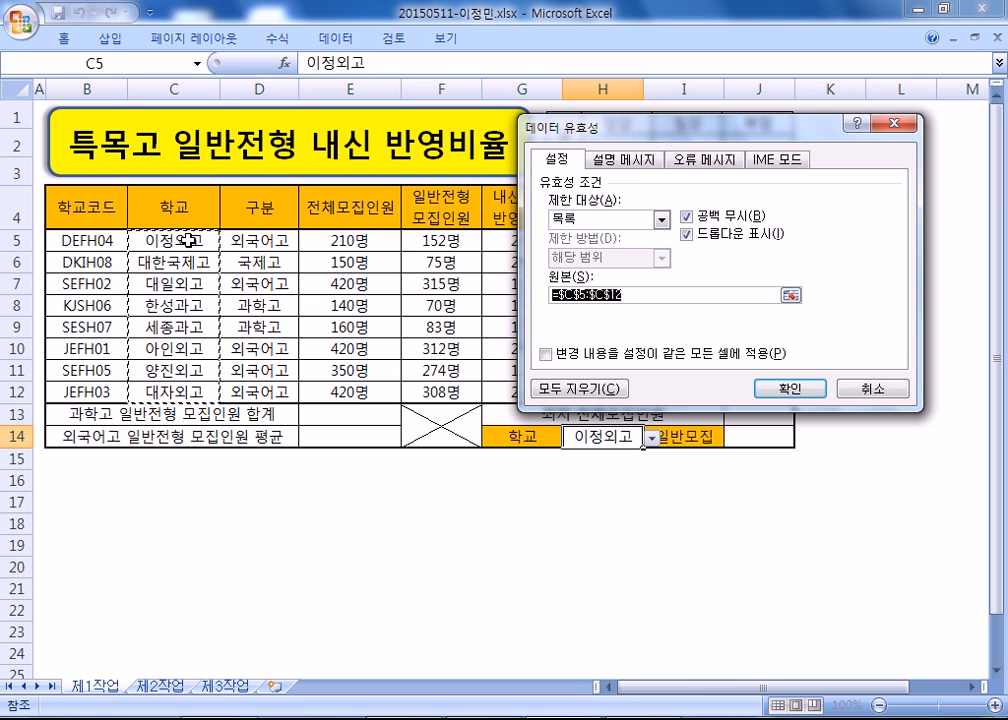
pyautogui.click(789, 388)
# Choose 이정외고 from the school list in cell H14.
pyautogui.click(651, 438)
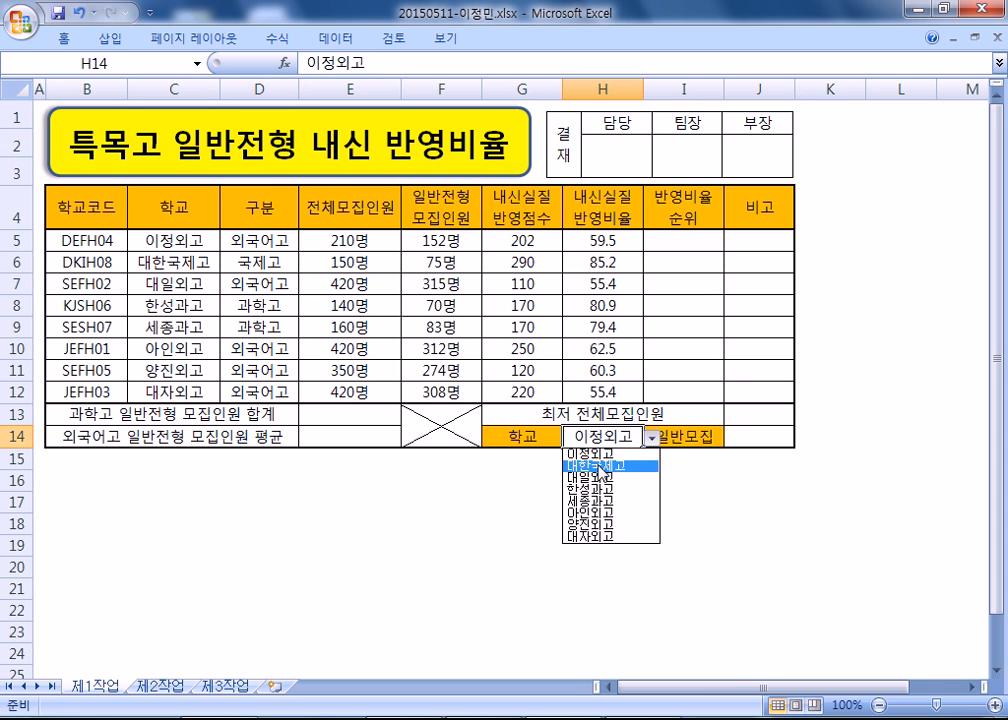
pyautogui.click(625, 453)
pyautogui.click(769, 440)
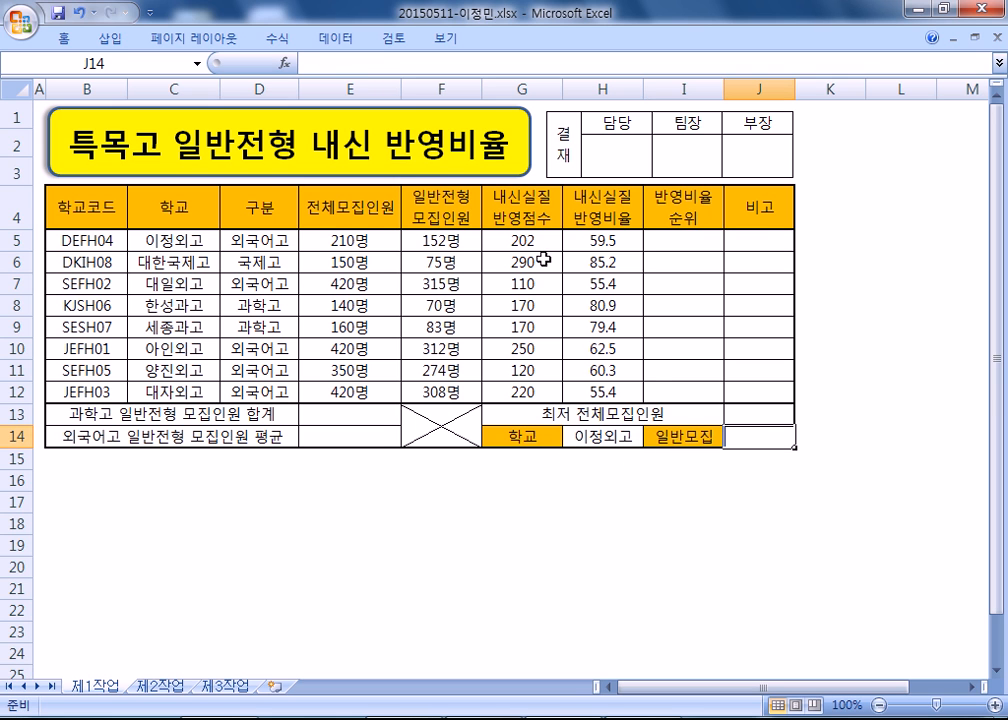
# Examine the recruitment figures in F5:F12 and E5:E12 and the empty result cells J14 and I5.
pyautogui.moveTo(421, 240); pyautogui.dragTo(445, 392)
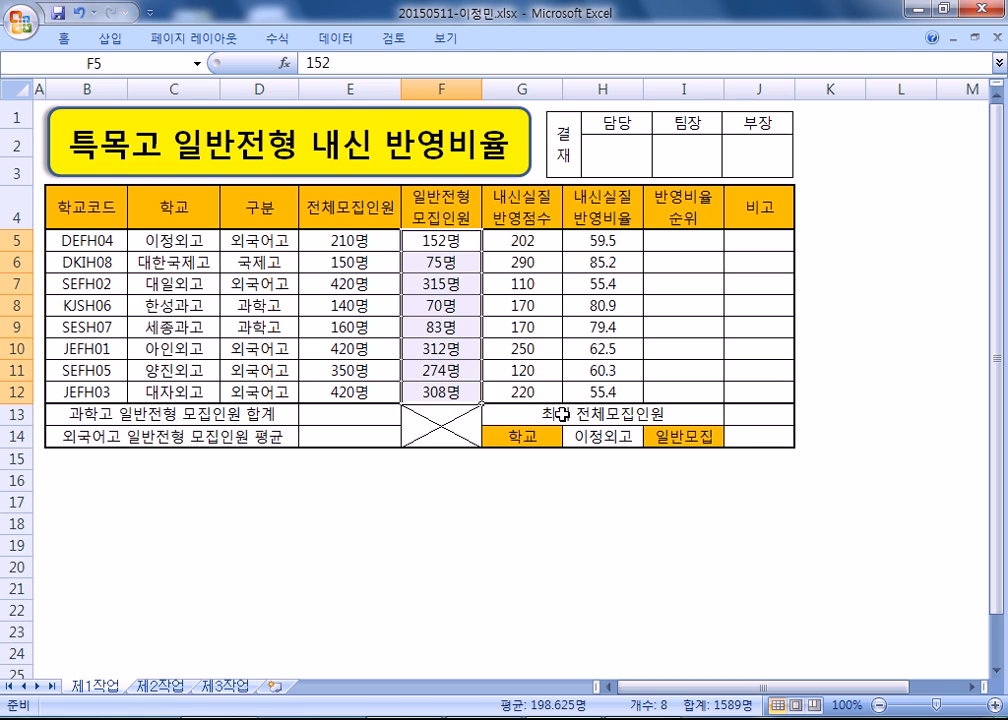
pyautogui.click(742, 437)
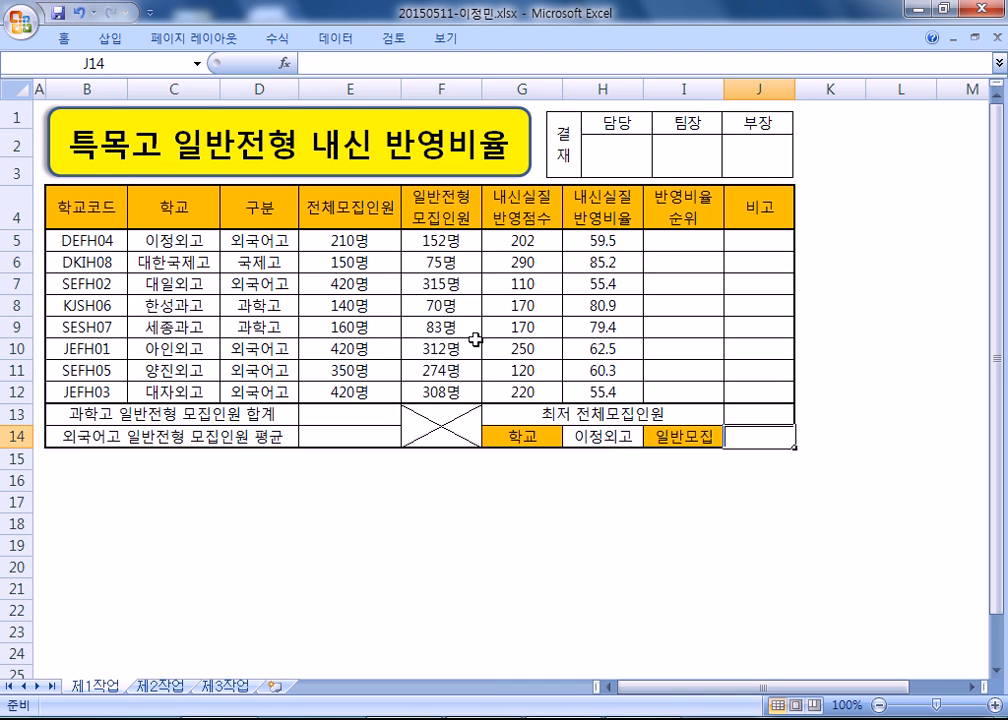
pyautogui.click(344, 240)
pyautogui.moveTo(344, 240); pyautogui.dragTo(331, 386)
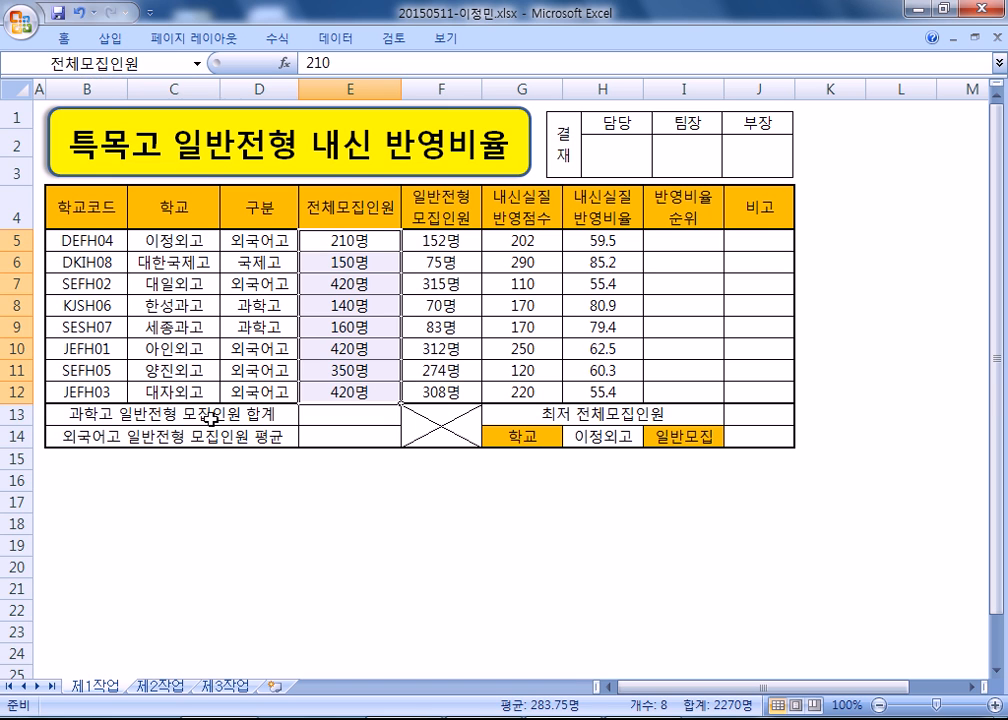
pyautogui.click(173, 475)
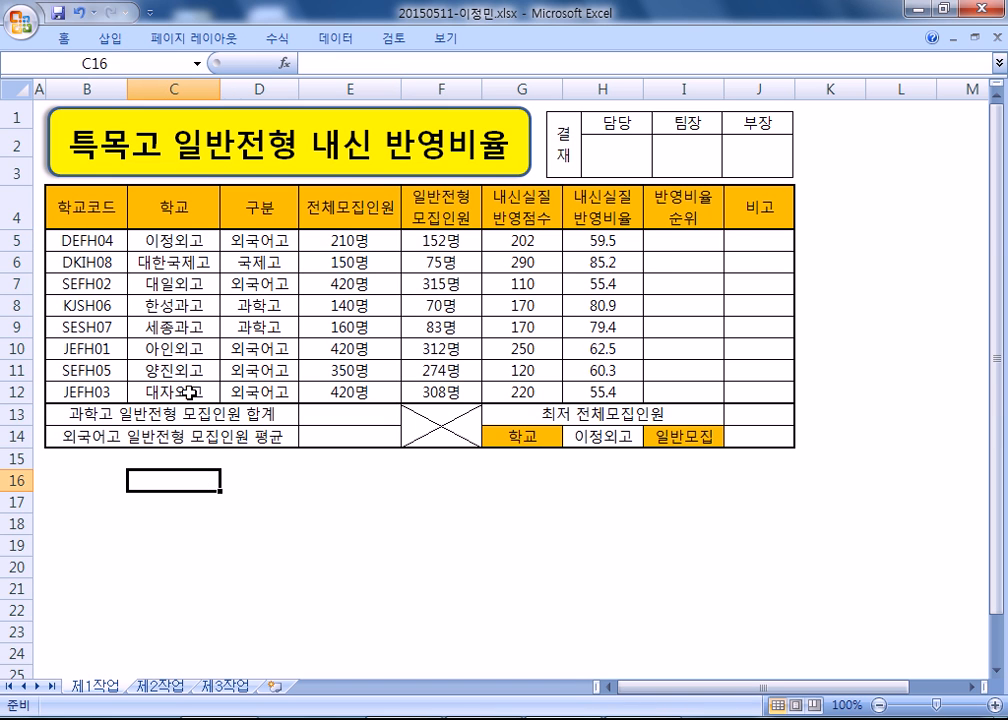
pyautogui.click(668, 240)
pyautogui.scroll(1, 655, 348)
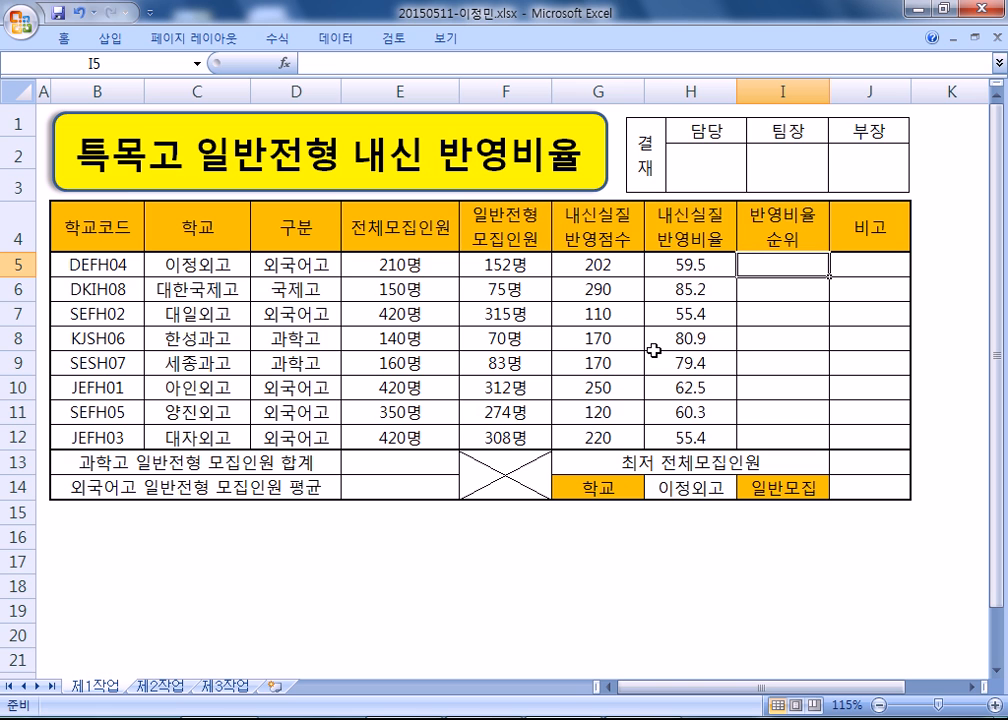
pyautogui.moveTo(643, 718)
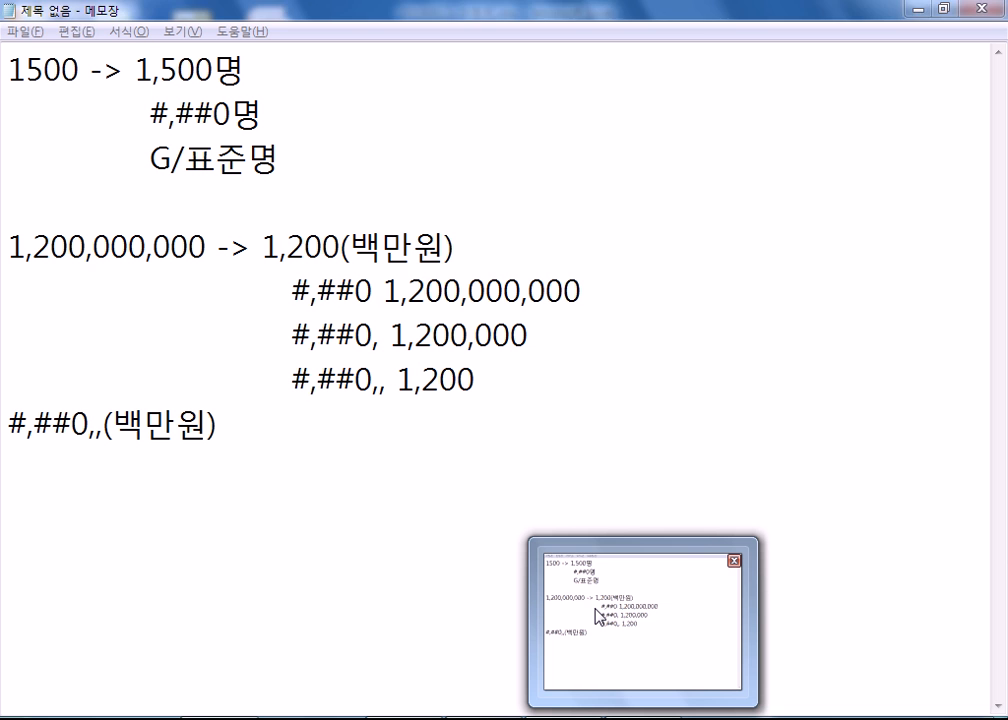
pyautogui.click(597, 613)
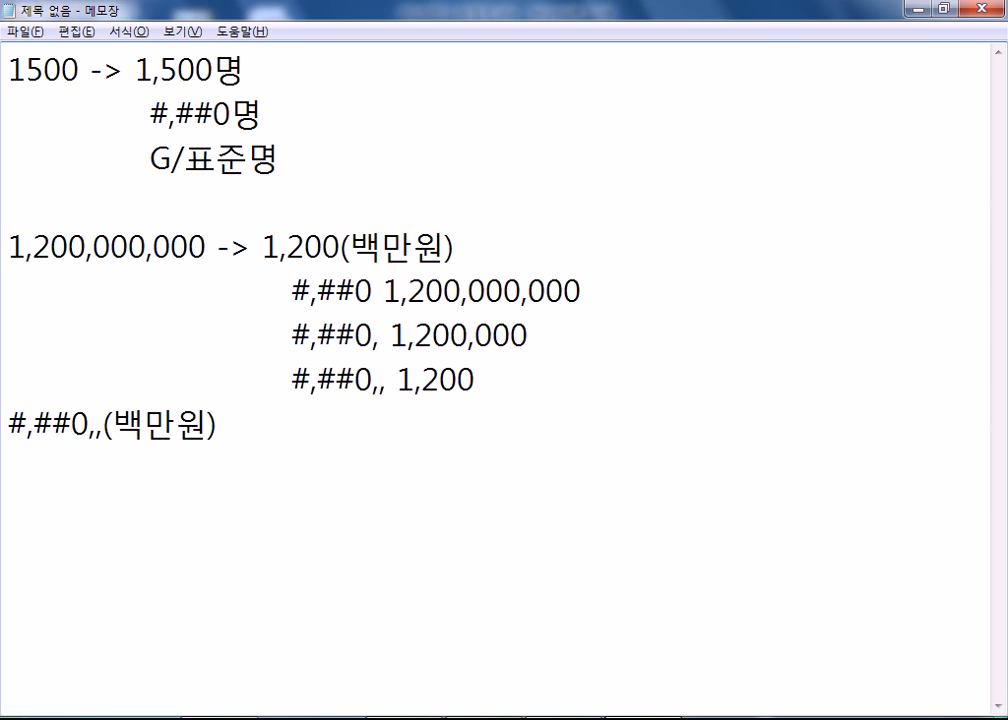
pyautogui.hotkey('alt', 'Tab')
pyautogui.scroll(-1, 873, 571)
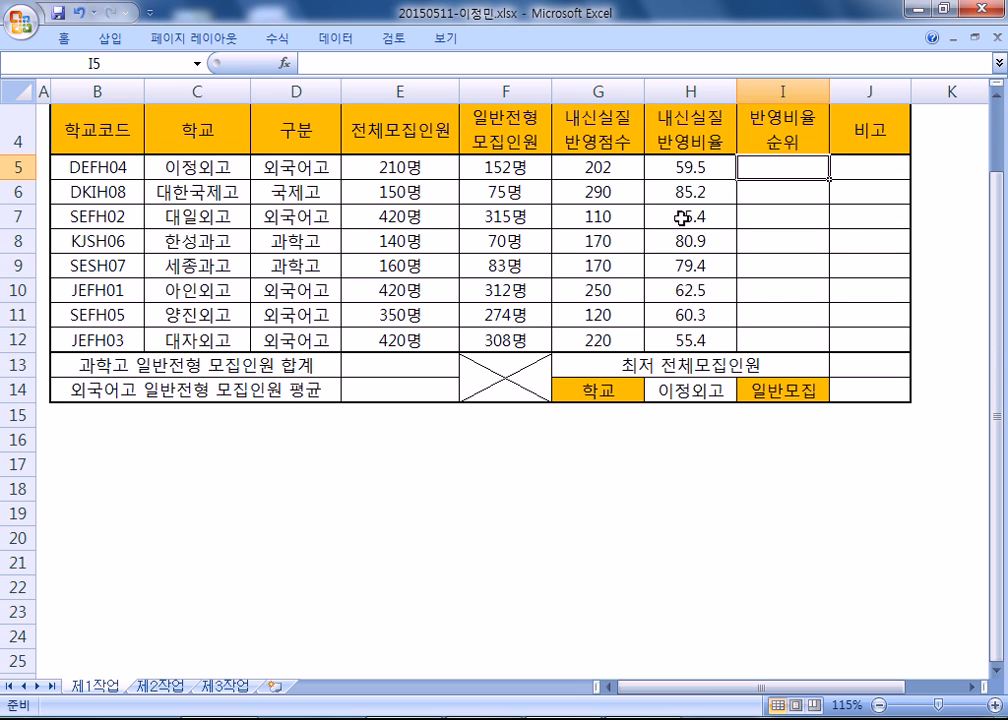
# Enter =RANK(H5,$H$5:$H$12) in I5 to rank the school's reflection ratio in descending order.
pyautogui.click(664, 167)
pyautogui.moveTo(664, 167); pyautogui.dragTo(657, 342)
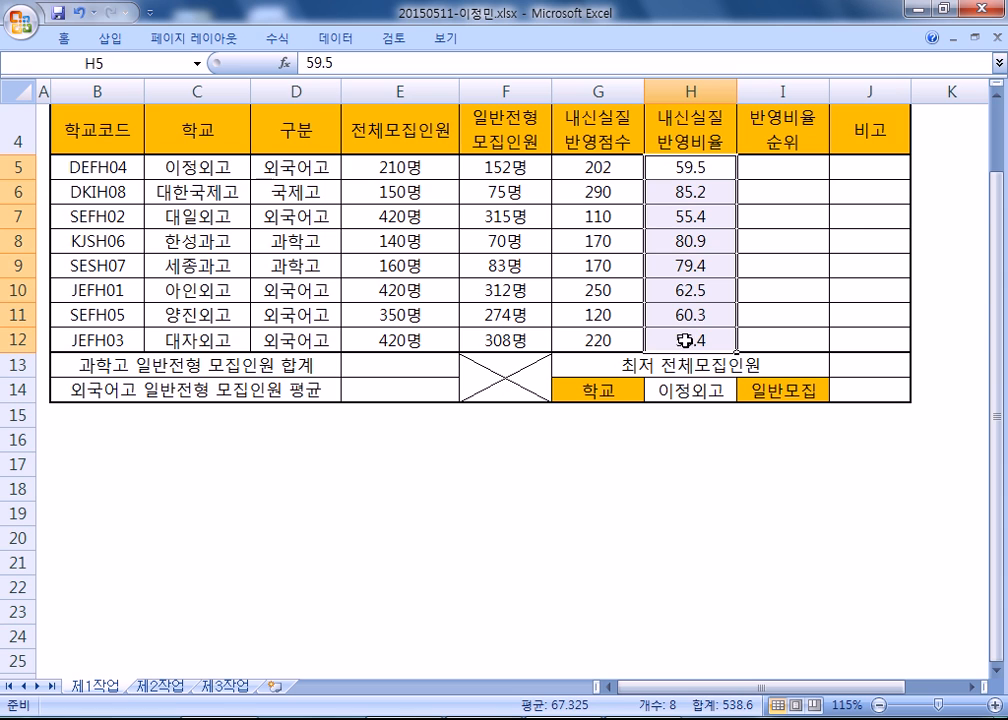
pyautogui.click(781, 164)
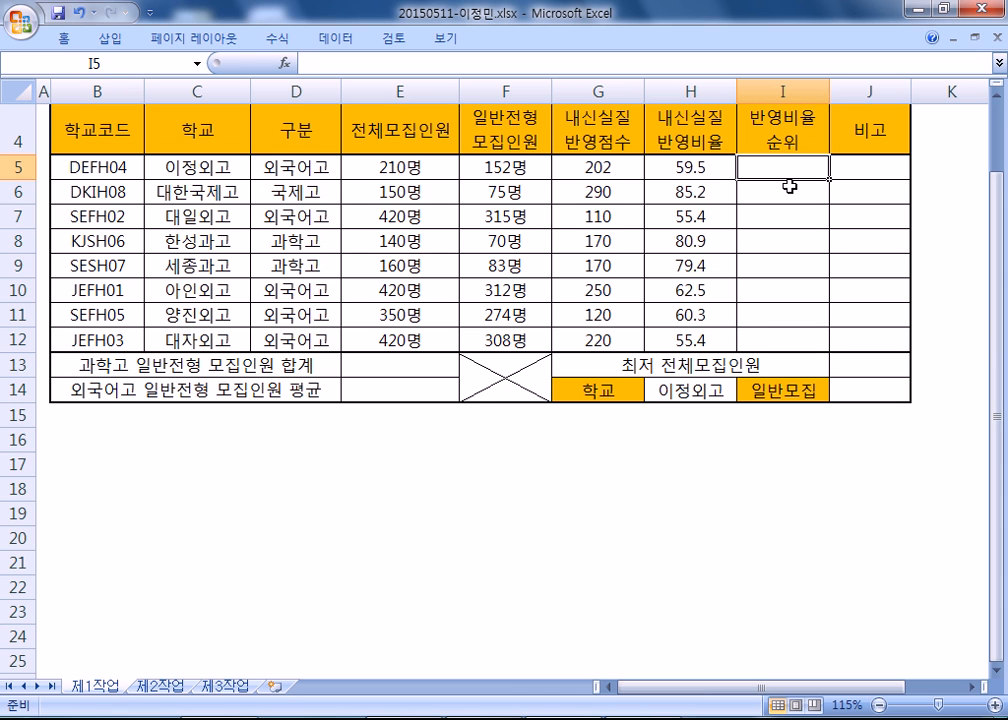
pyautogui.write('=ㄱ')
pyautogui.press('BackSpace')
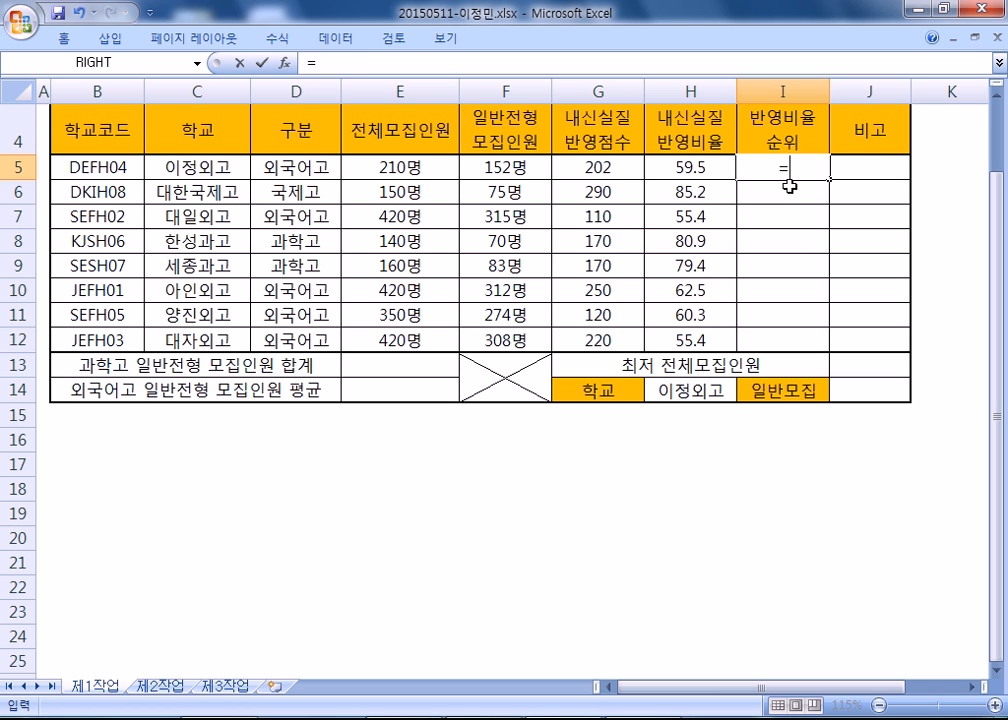
pyautogui.write('RANK')
pyautogui.doubleClick(793, 193)
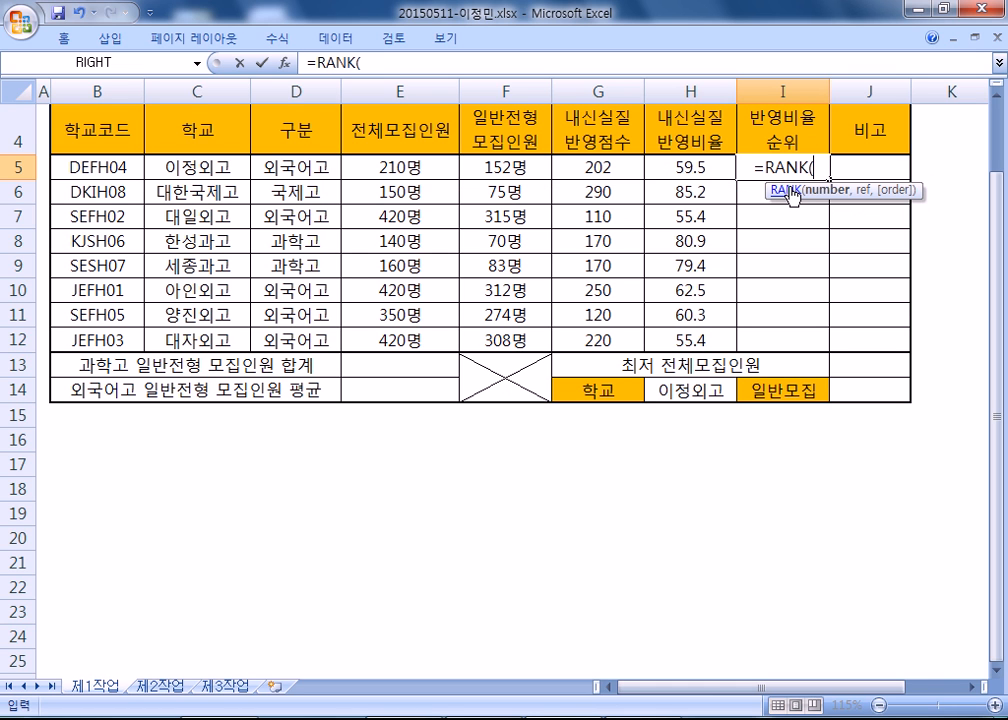
pyautogui.click(659, 167)
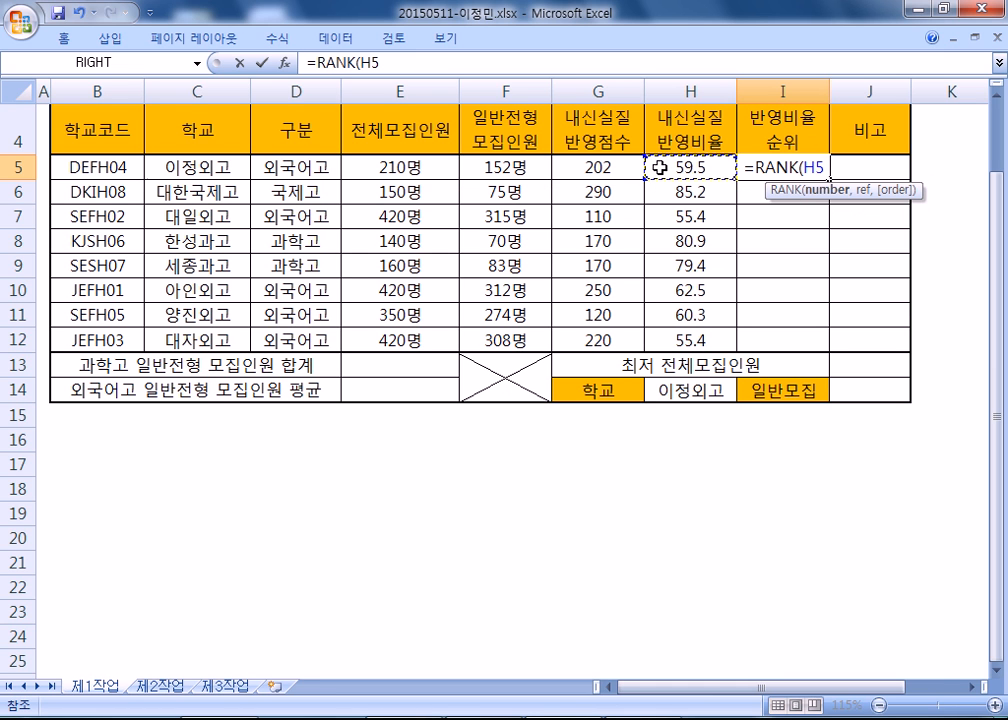
pyautogui.write(',')
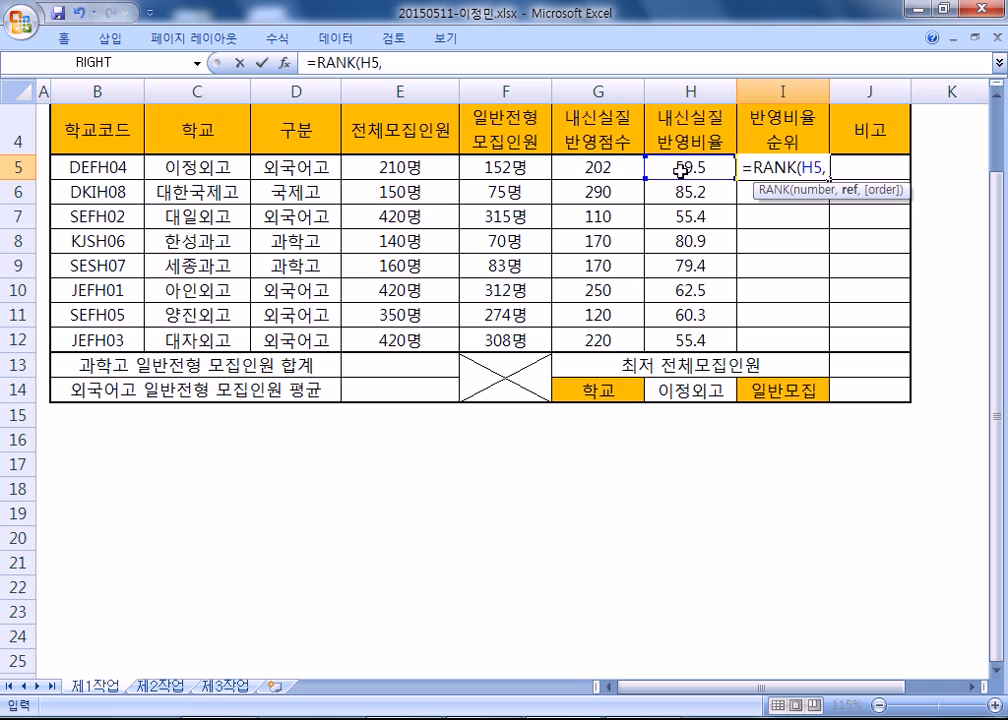
pyautogui.moveTo(670, 169); pyautogui.dragTo(670, 340)
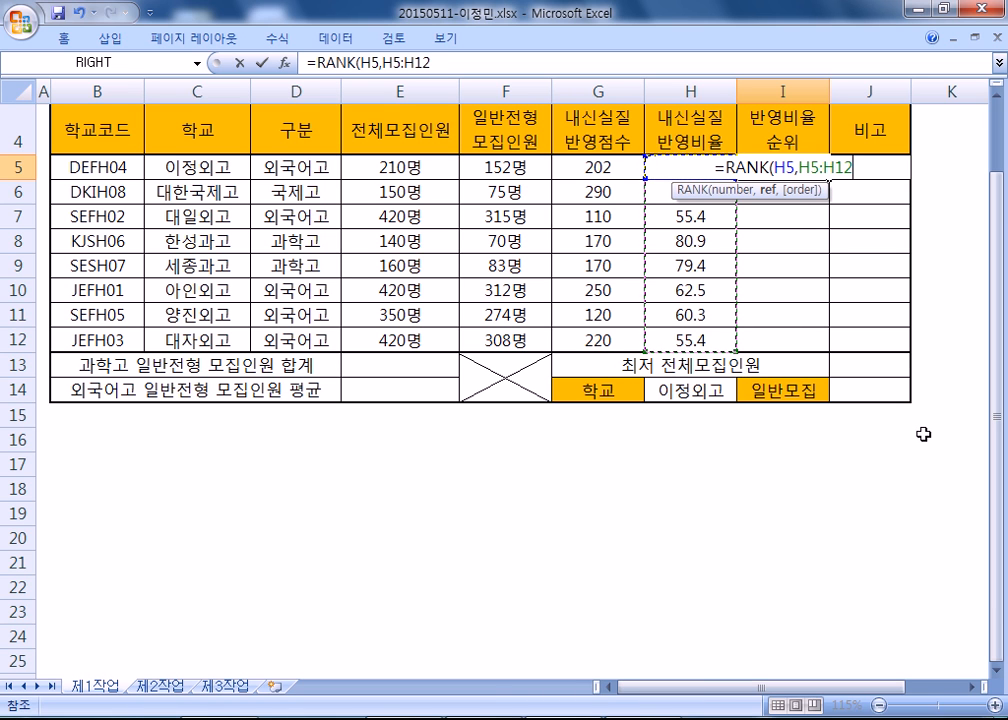
pyautogui.press('F4')
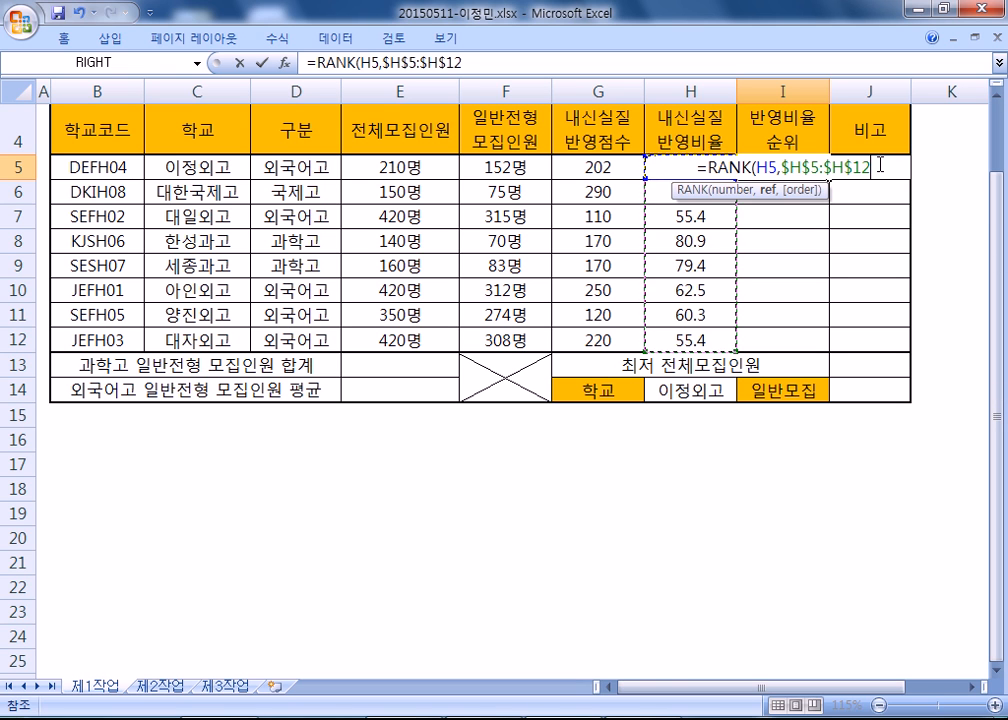
pyautogui.write(',')
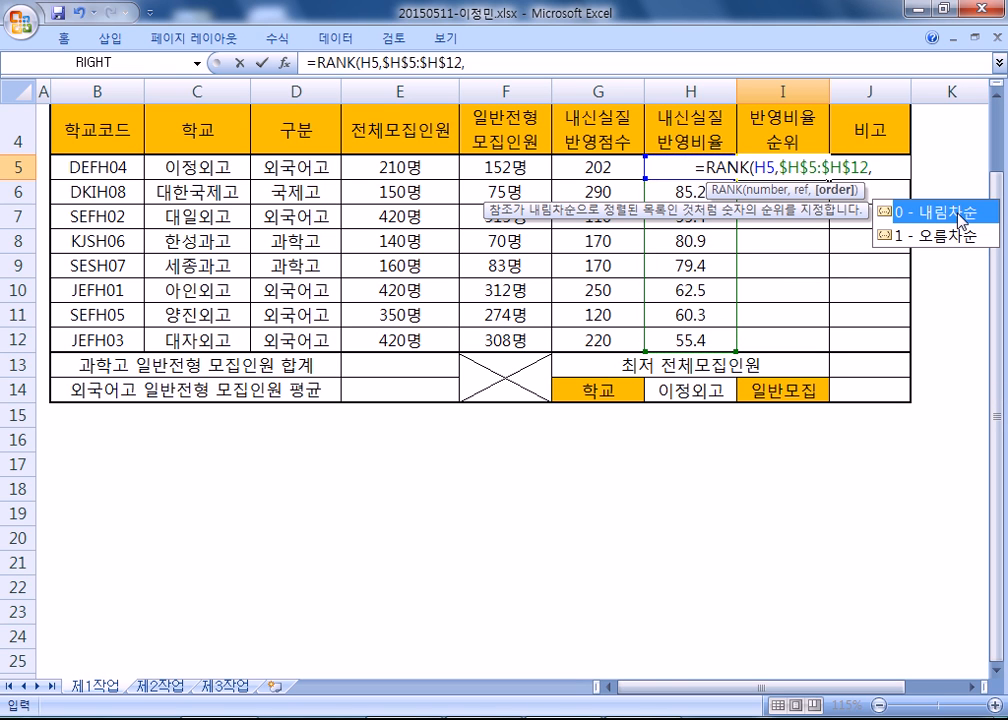
pyautogui.press('BackSpace')
pyautogui.press('Return')
# Fill the RANK formula from I5 down to I12 without copying the formatting (서식 없이 채우기).
pyautogui.click(800, 165)
pyautogui.moveTo(829, 179); pyautogui.dragTo(835, 346)
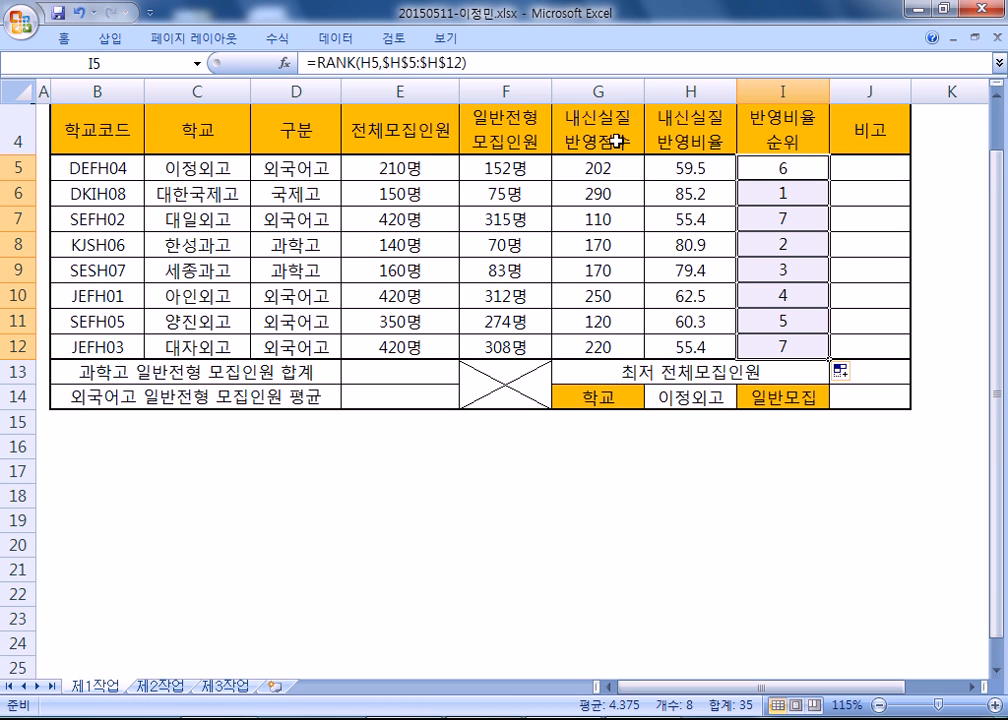
pyautogui.click(842, 372)
pyautogui.click(868, 443)
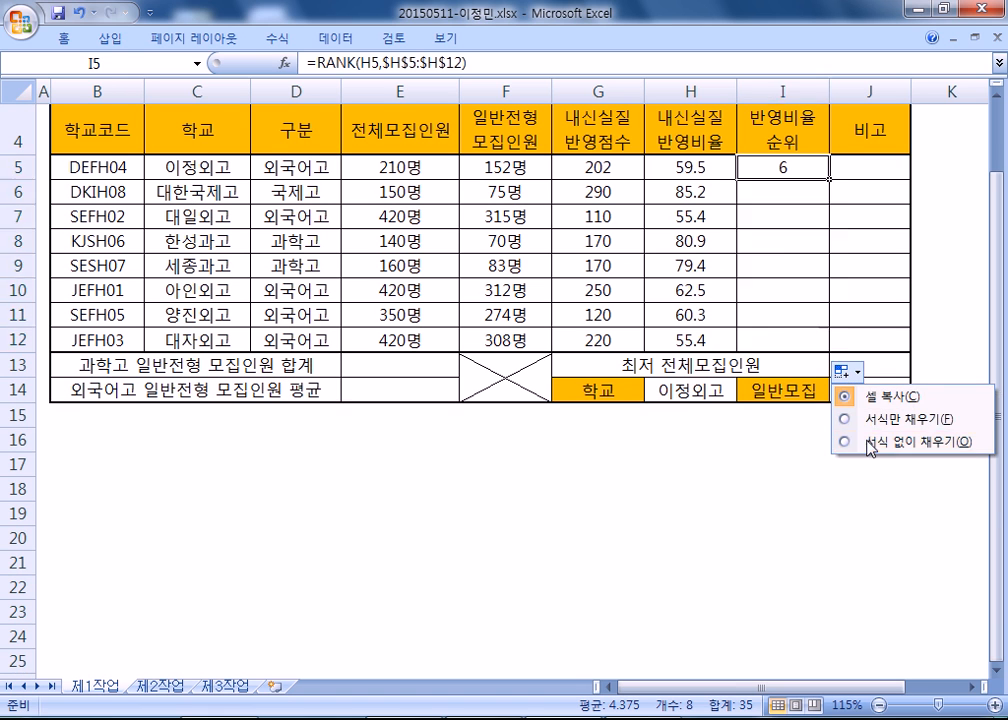
pyautogui.click(765, 457)
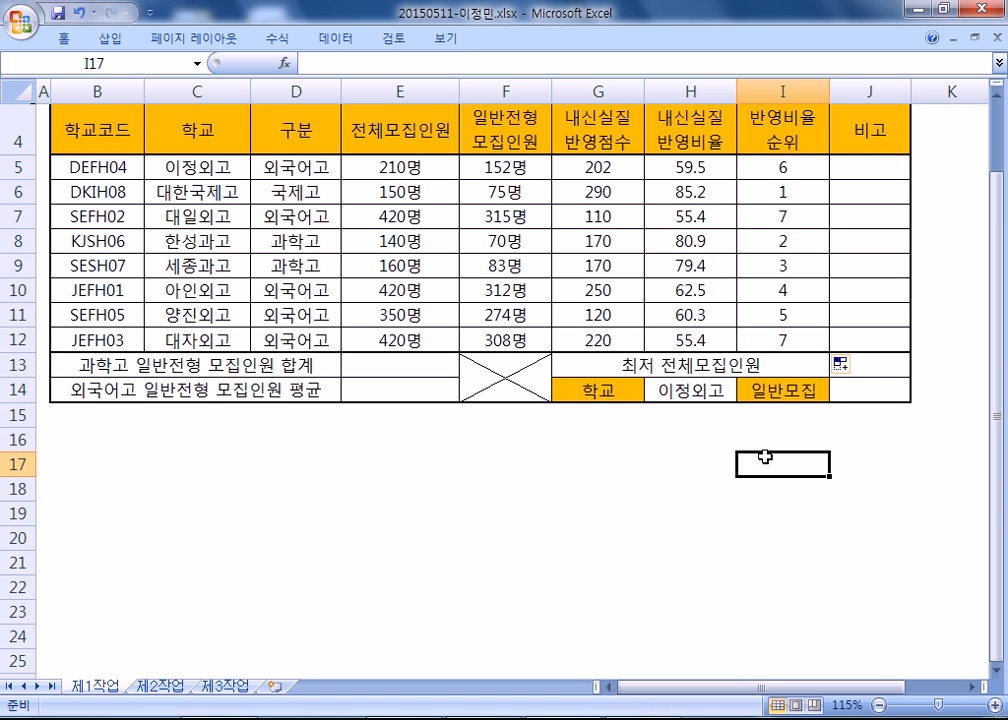
# Review the RANK formula in I5 and the first two letters of the school code in B7.
pyautogui.doubleClick(779, 167)
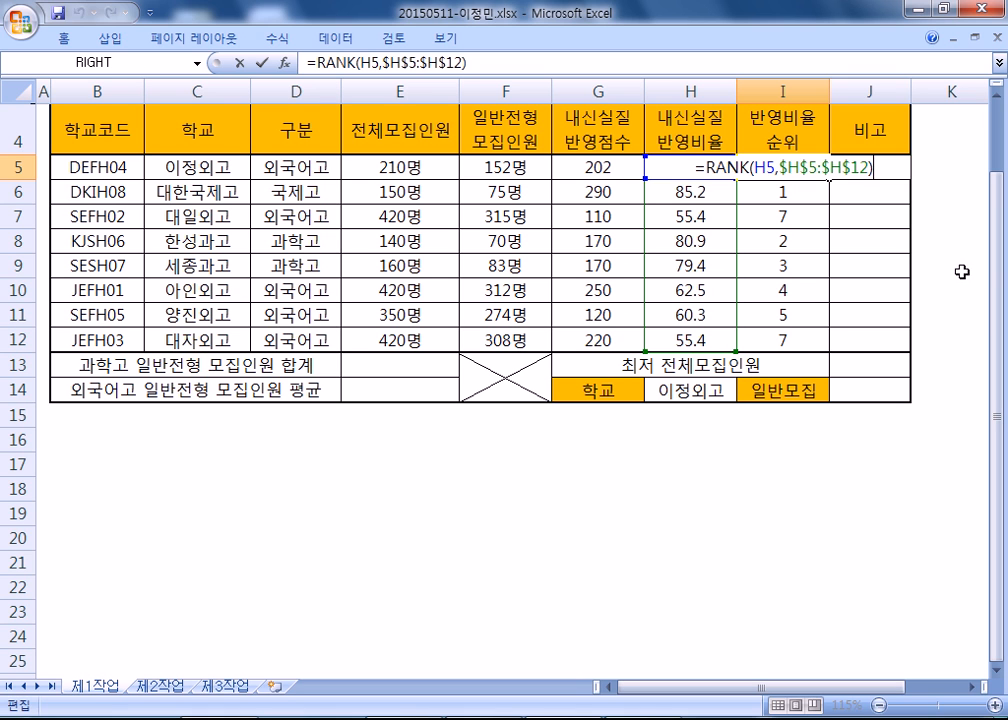
pyautogui.click(894, 174)
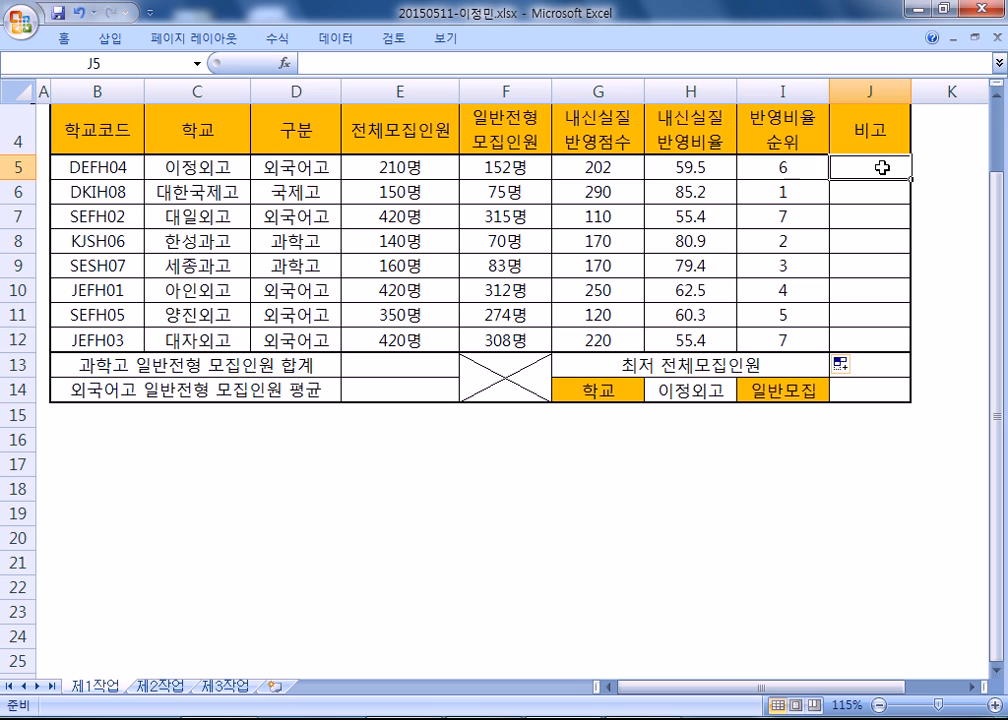
pyautogui.click(84, 216)
pyautogui.doubleClick(84, 216)
pyautogui.moveTo(81, 216); pyautogui.dragTo(72, 216)
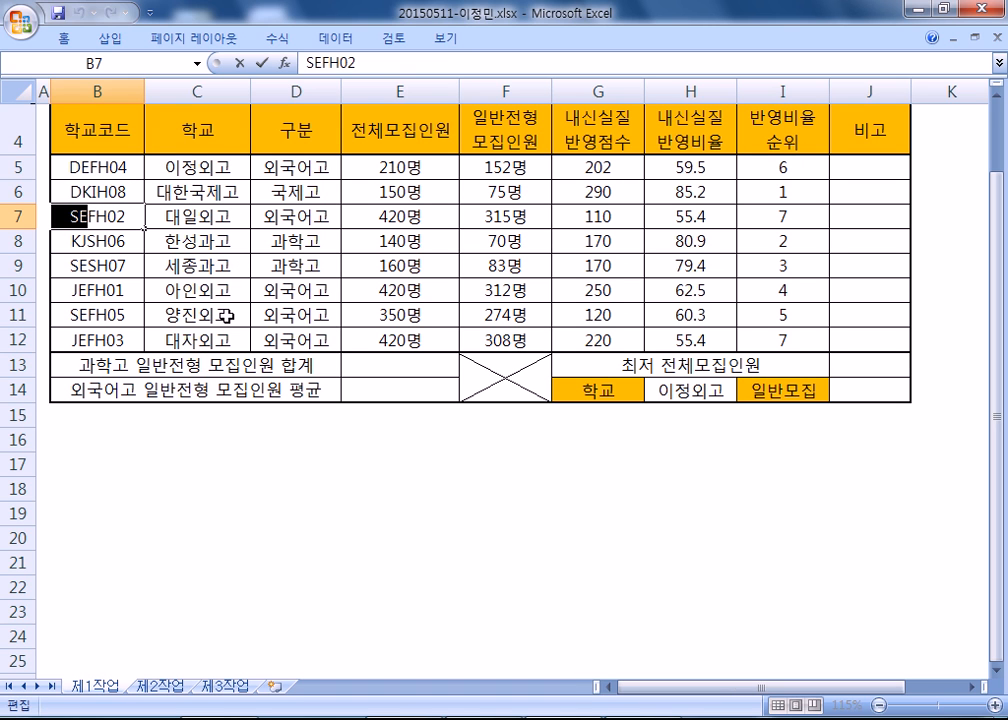
pyautogui.press('Escape')
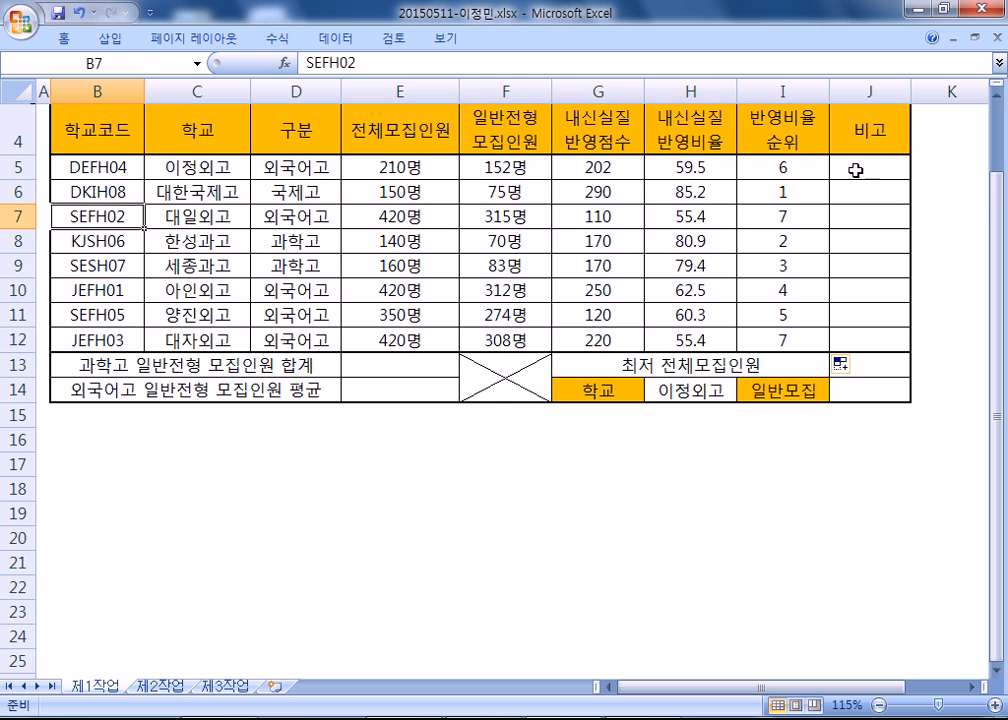
# Enter =IF(LEFT(B5,2)="SE","서울","") in J5, the first cell of the 비고 column.
pyautogui.click(855, 170)
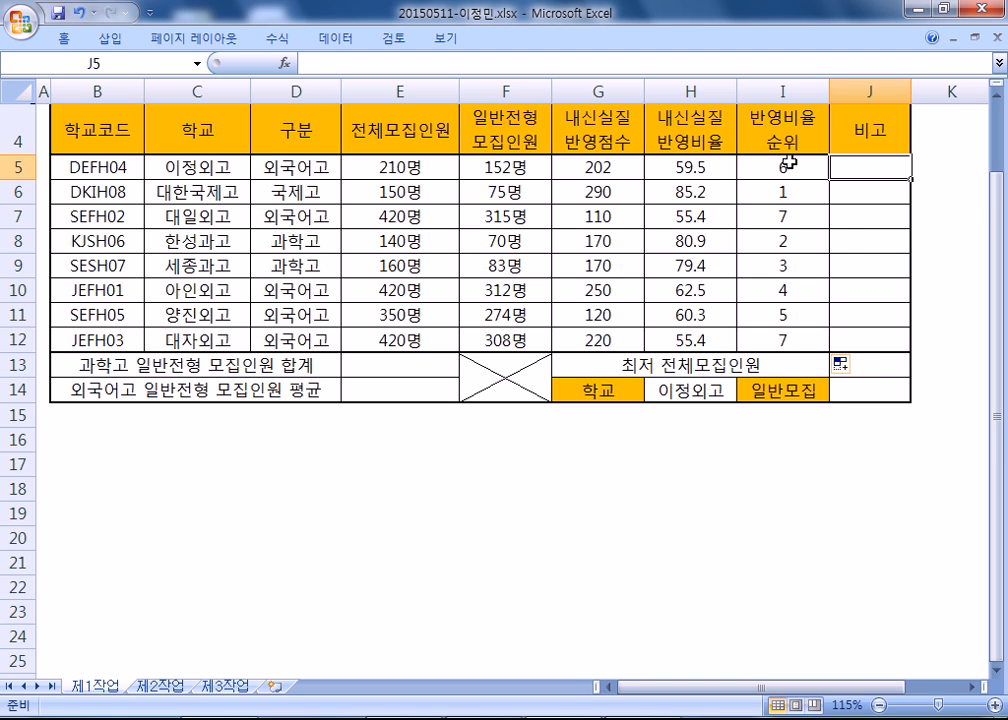
pyautogui.write('=IF(')
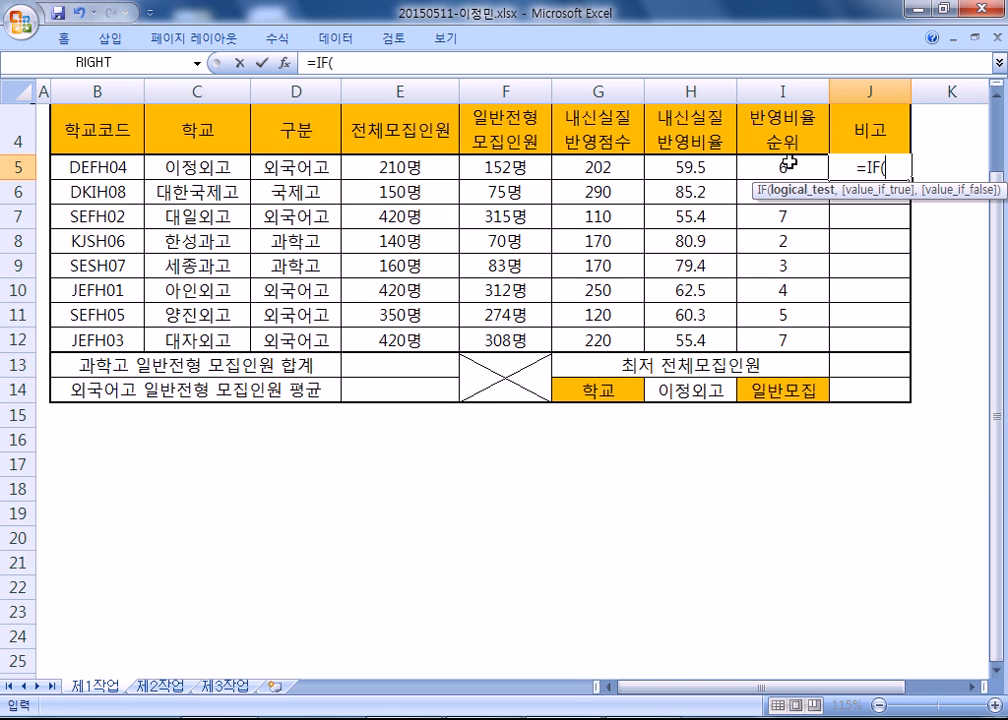
pyautogui.write('LEFT(')
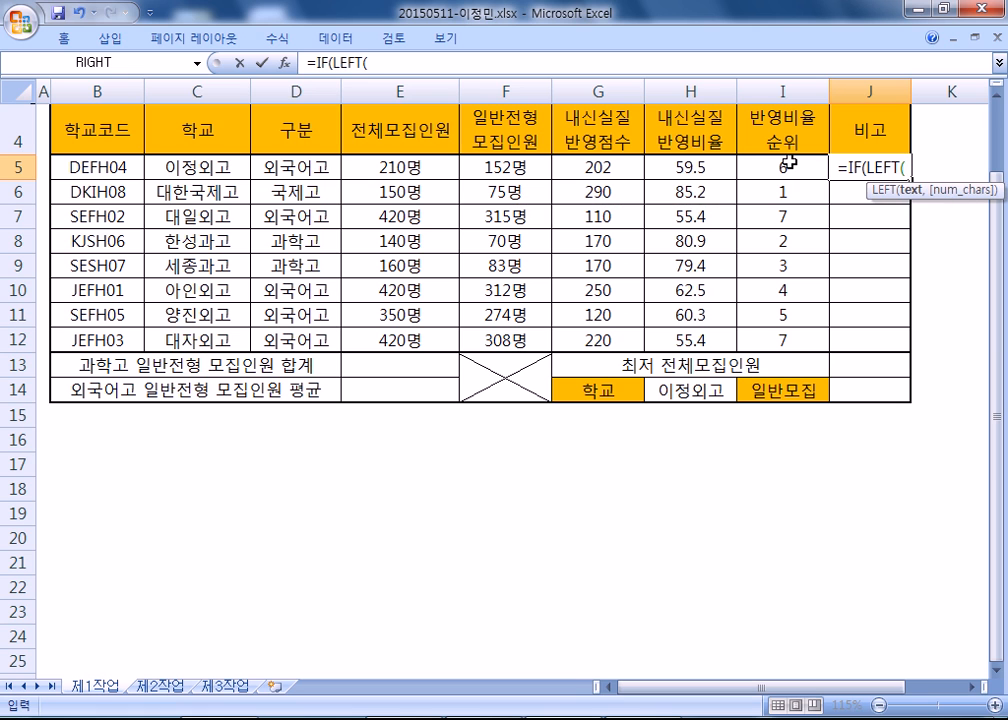
pyautogui.click(94, 170)
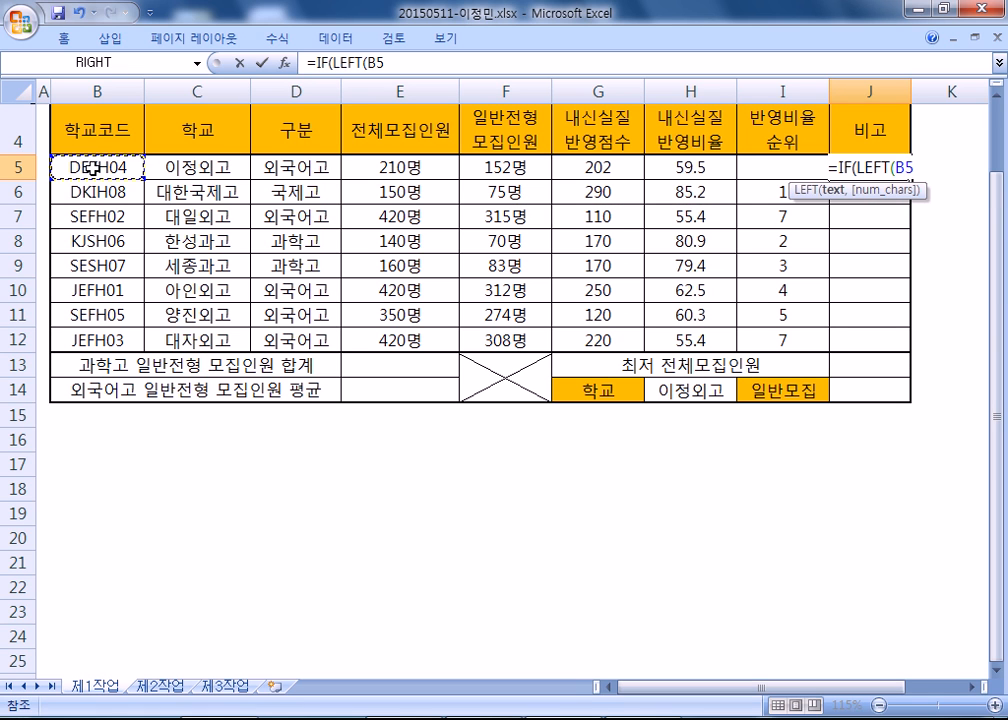
pyautogui.write(',2)="SE"')
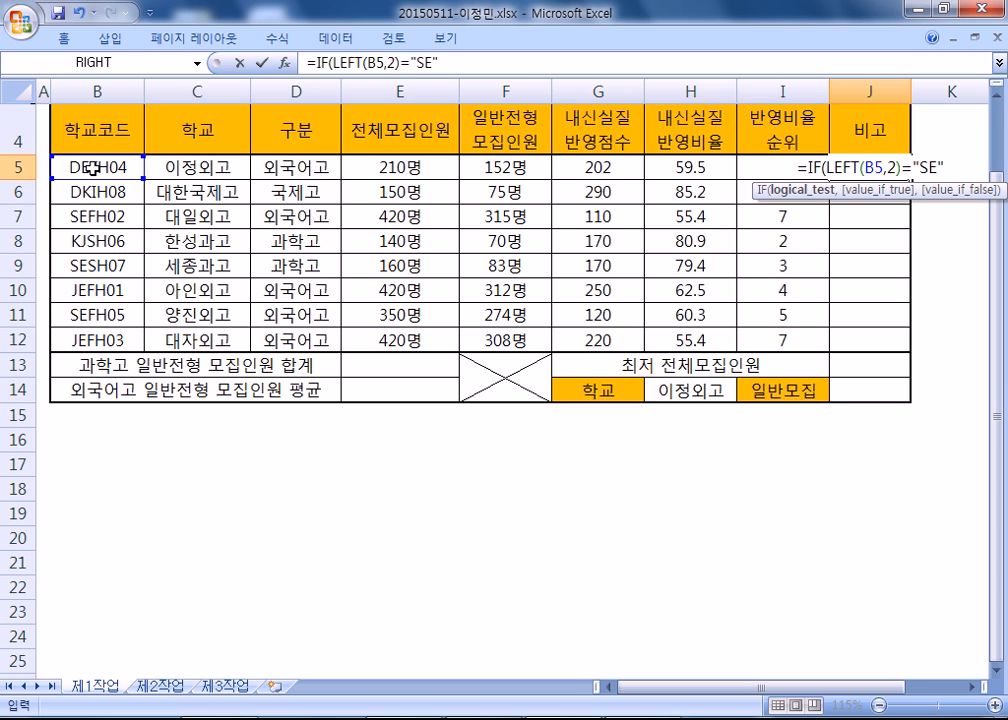
pyautogui.write(',')
pyautogui.write('"서울"')
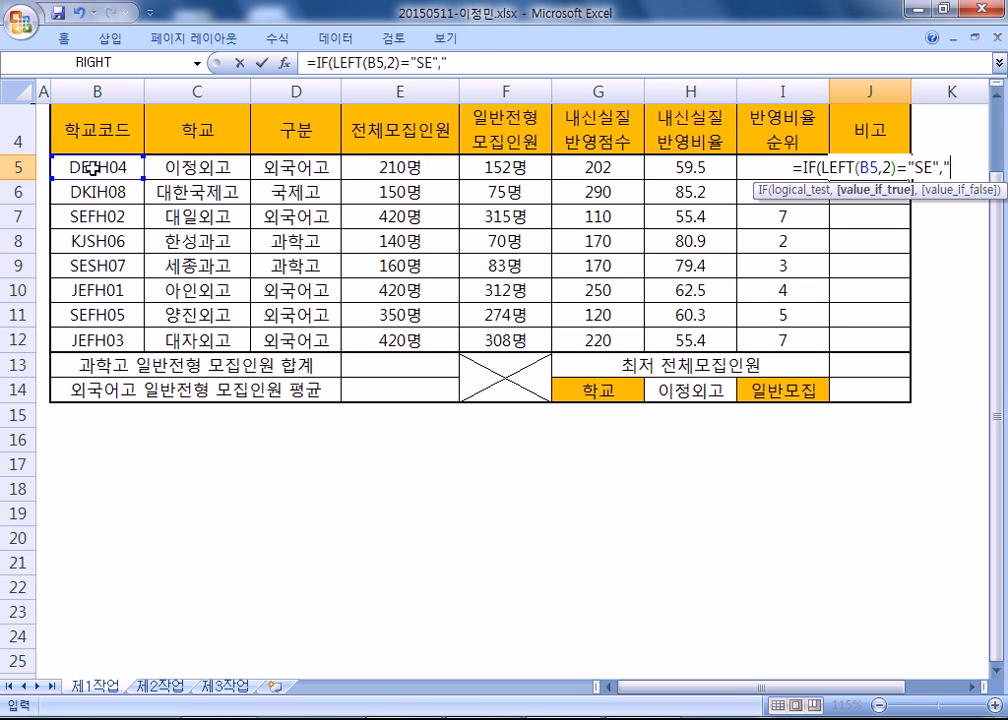
pyautogui.write(',')
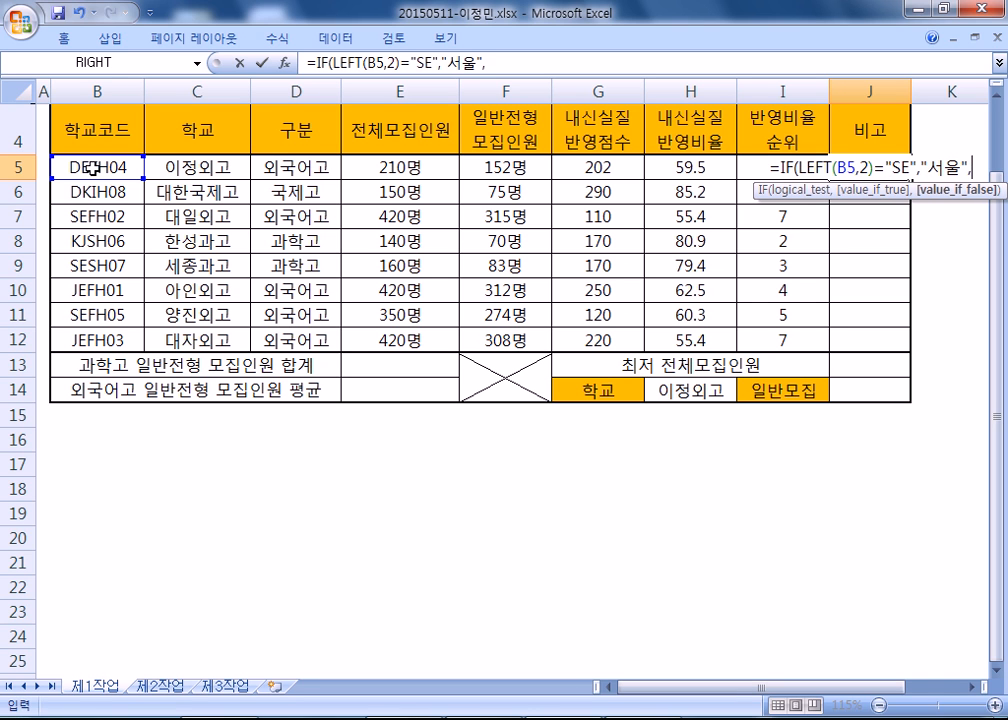
pyautogui.write('""')
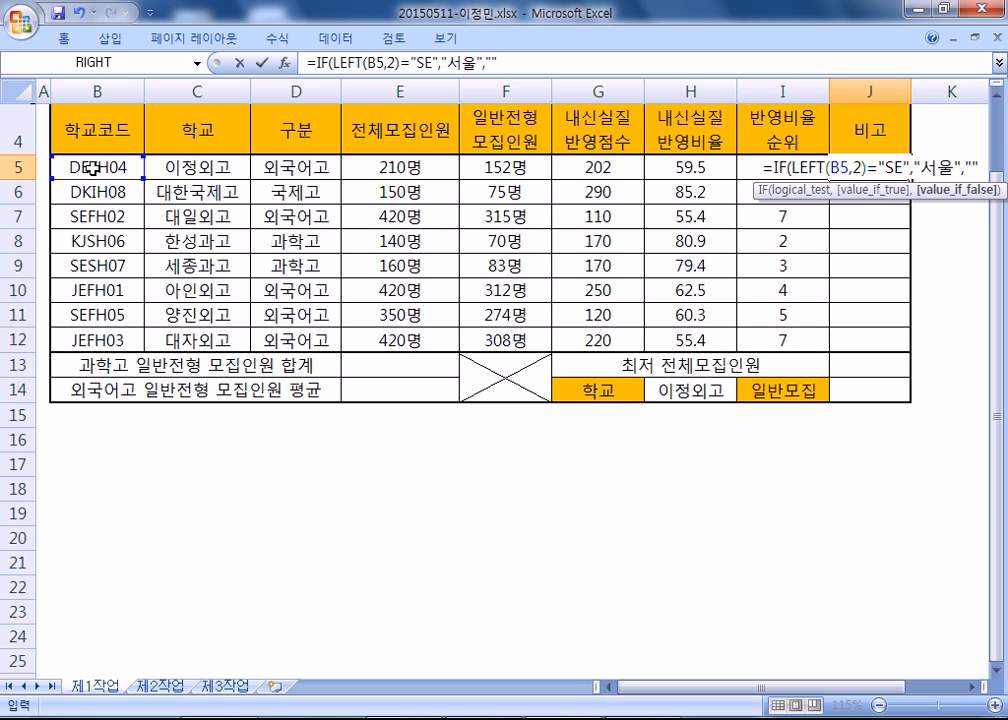
pyautogui.write(')')
pyautogui.press('Return')
# Copy the whole IF formula from J5, switch to Notepad and paste it below the number format notes, adding blank lines after it.
pyautogui.press('Up')
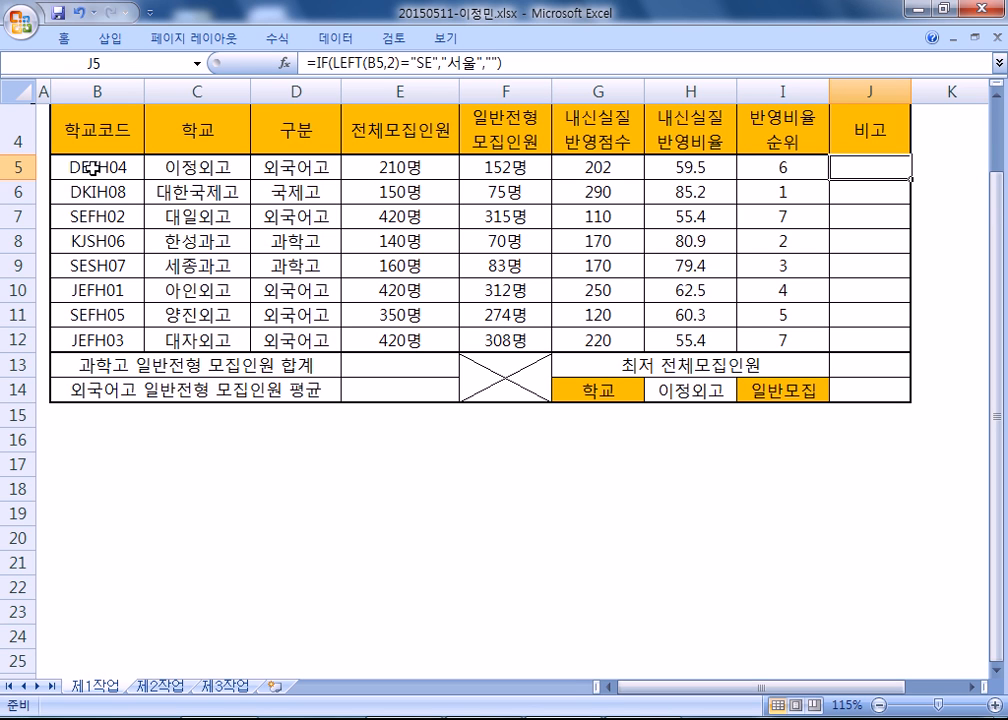
pyautogui.press('F2')
pyautogui.press('Home')
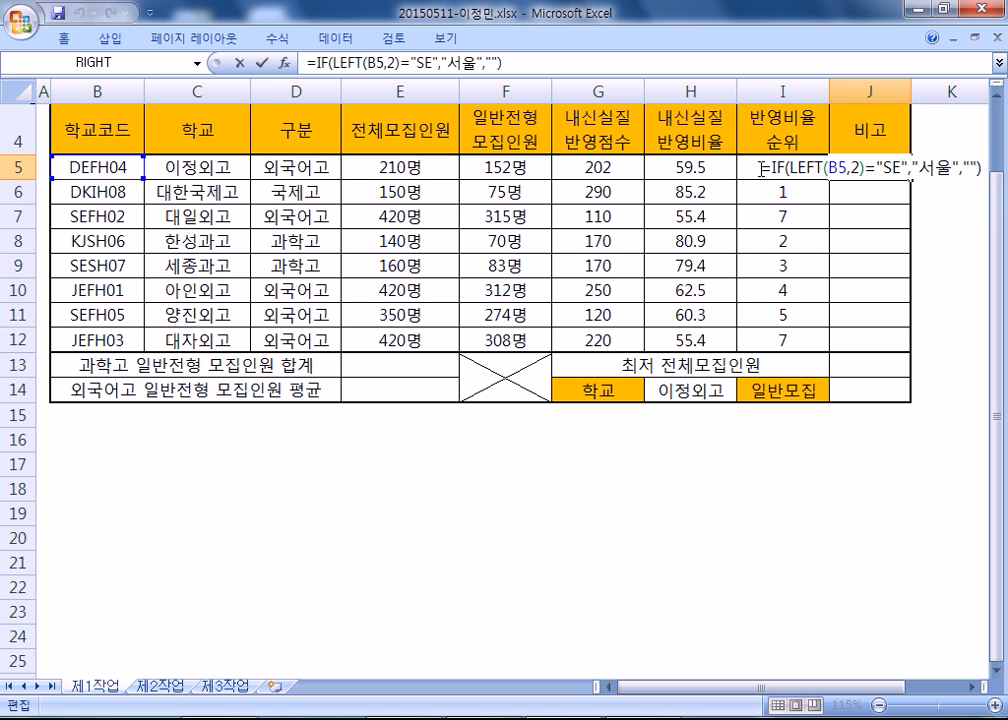
pyautogui.hotkey('shift', 'End')
pyautogui.hotkey('alt', 'Tab')
pyautogui.click(221, 523)
pyautogui.hotkey('ctrl', 'v')
pyautogui.press('Return')
pyautogui.press('Return')
pyautogui.press('Return')
pyautogui.press('Return')
pyautogui.press('Return')
pyautogui.press('Return')
pyautogui.press('Return')
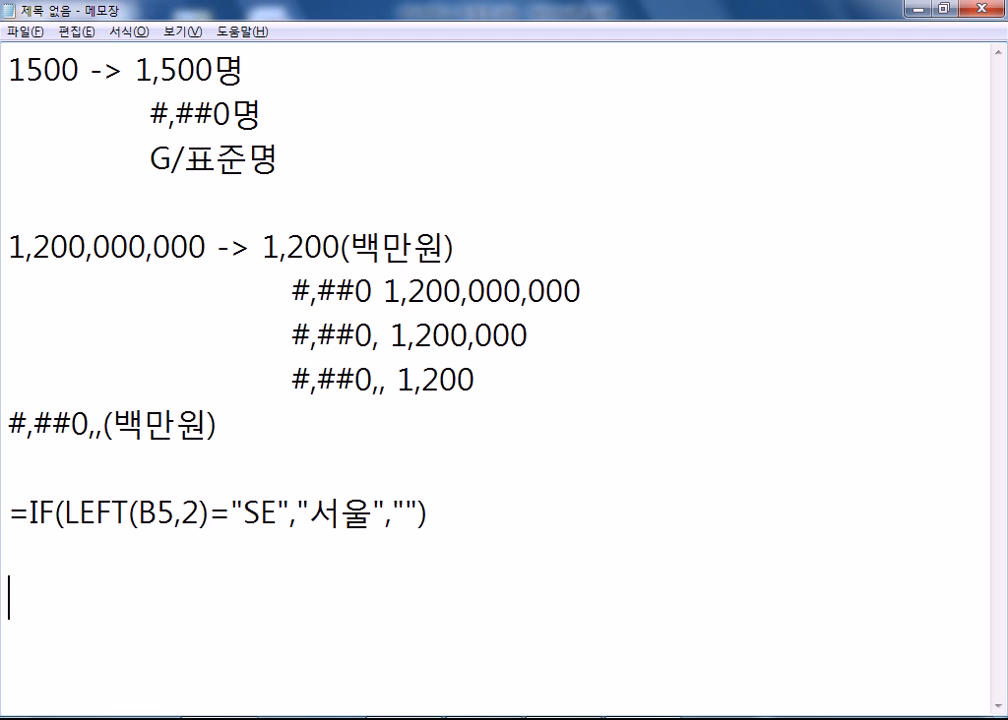
# Add several more blank lines below the IF formula in the notes.
pyautogui.press('Return')
pyautogui.press('Return')
pyautogui.press('Return')
pyautogui.press('Return')
pyautogui.press('Return')
pyautogui.press('Return')
pyautogui.press('Return')
pyautogui.click(70, 97)
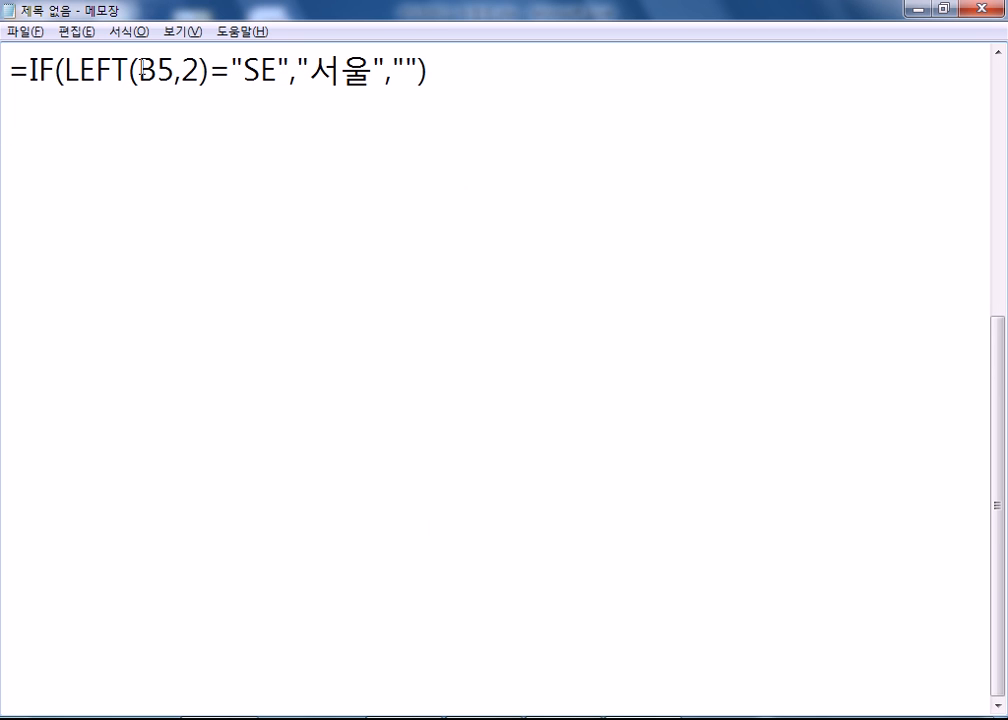
# Highlight the B5 reference, the "서울" result and the empty result in the IF formula to examine its arguments.
pyautogui.moveTo(137, 71); pyautogui.dragTo(176, 71)
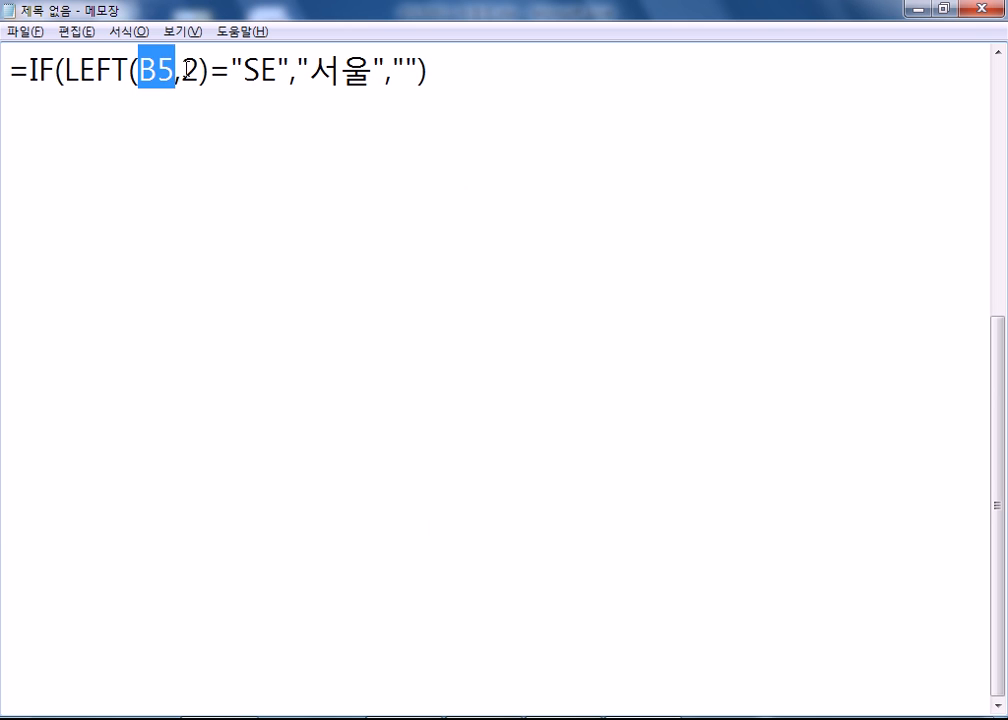
pyautogui.click(181, 71)
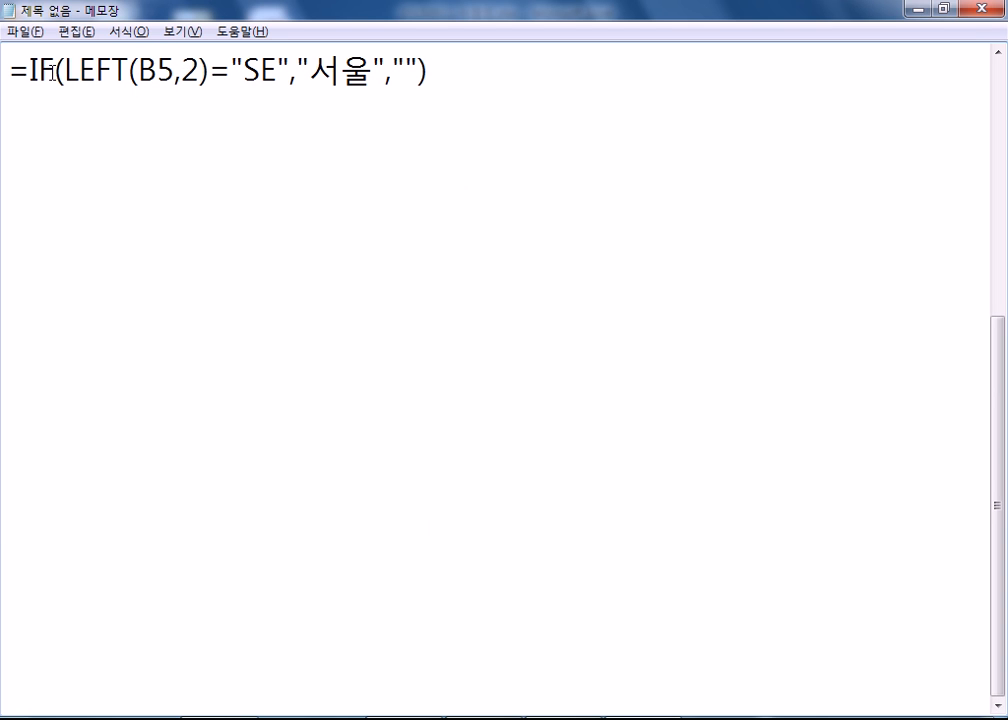
pyautogui.moveTo(243, 71); pyautogui.dragTo(370, 71)
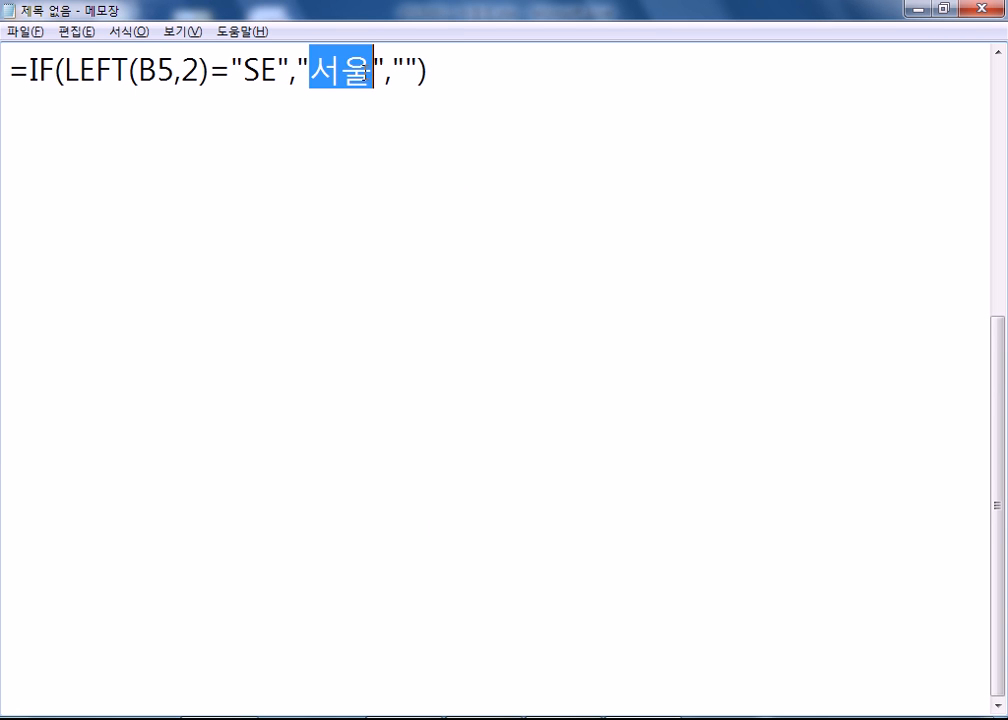
pyautogui.click(405, 71)
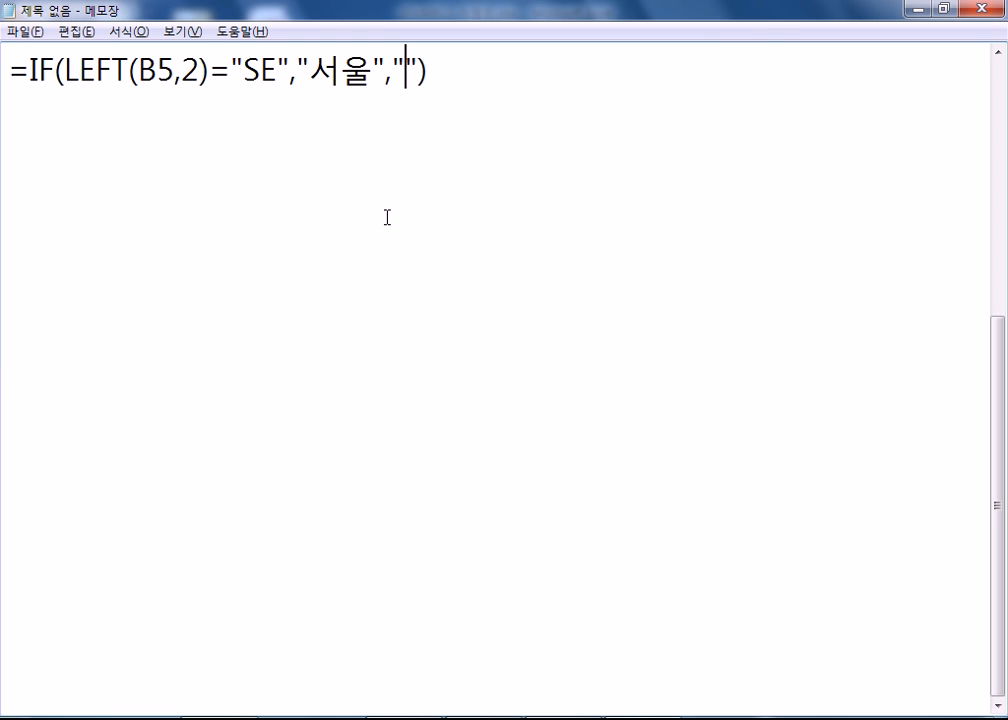
pyautogui.click(398, 148)
# Switch to Excel and fill the IF formula from J5 down to J12 without copying the formatting (서식 없이 채우기).
pyautogui.hotkey('alt', 'Tab')
pyautogui.hotkey('ctrl', 'Return')
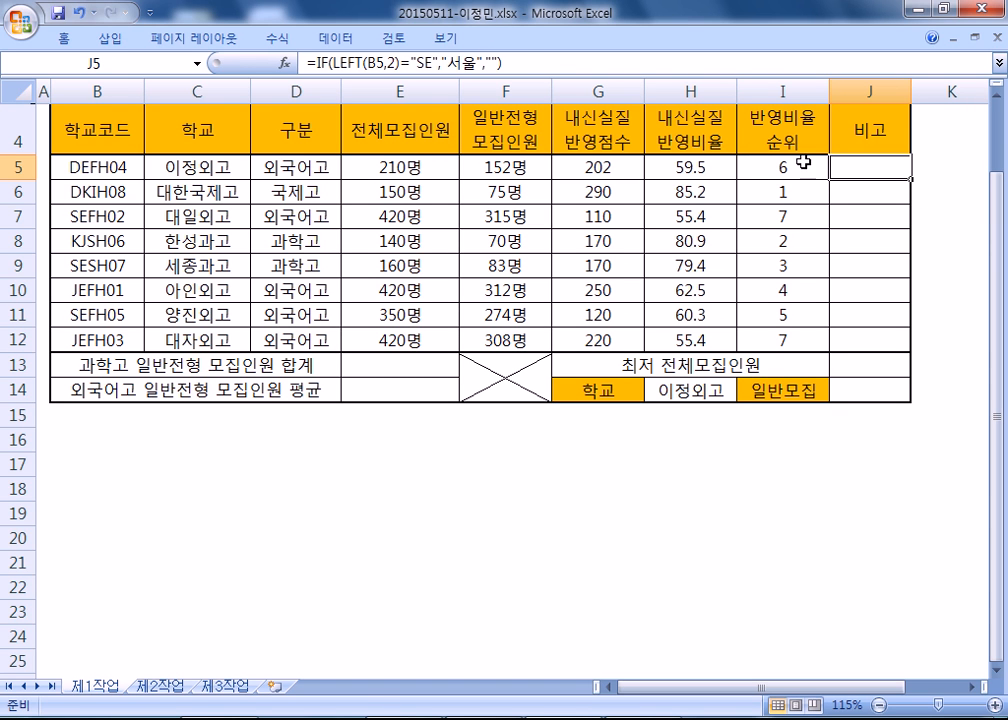
pyautogui.moveTo(906, 182); pyautogui.dragTo(905, 352)
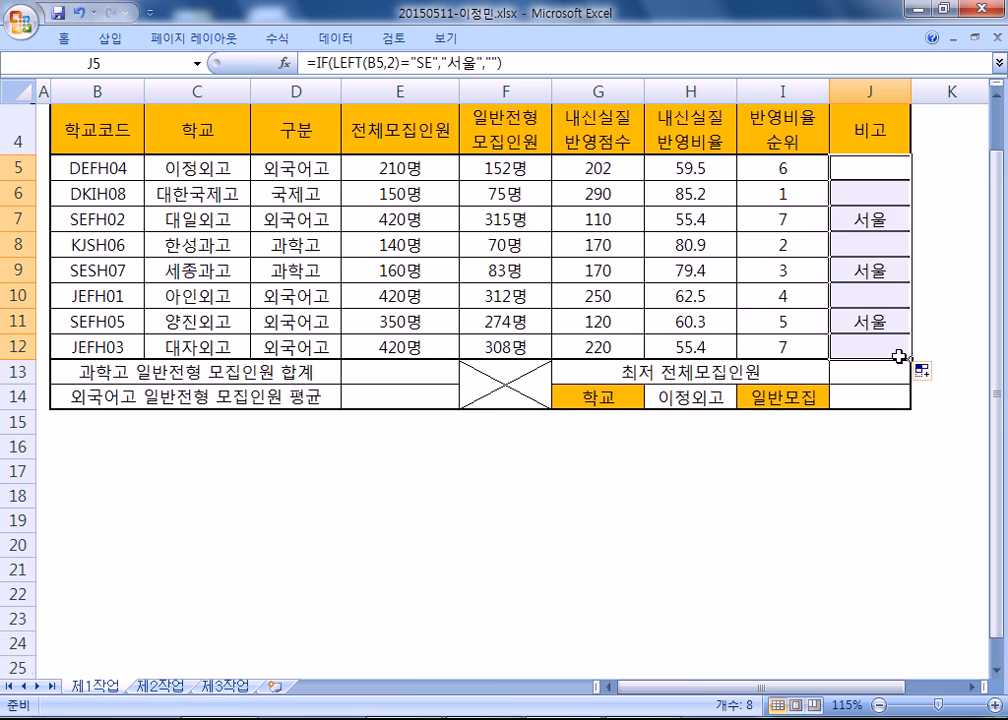
pyautogui.click(921, 371)
pyautogui.click(925, 443)
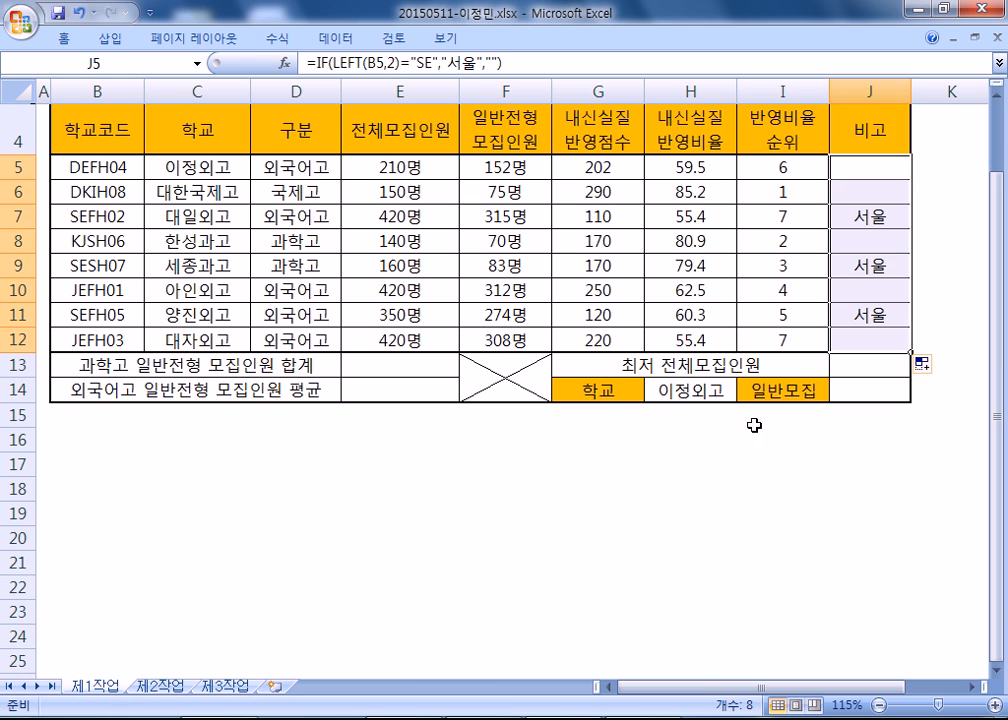
# Examine E13 and the ranges its total needs: 구분 in D5:D12 and 일반전형 모집인원 in F5:F12.
pyautogui.click(356, 363)
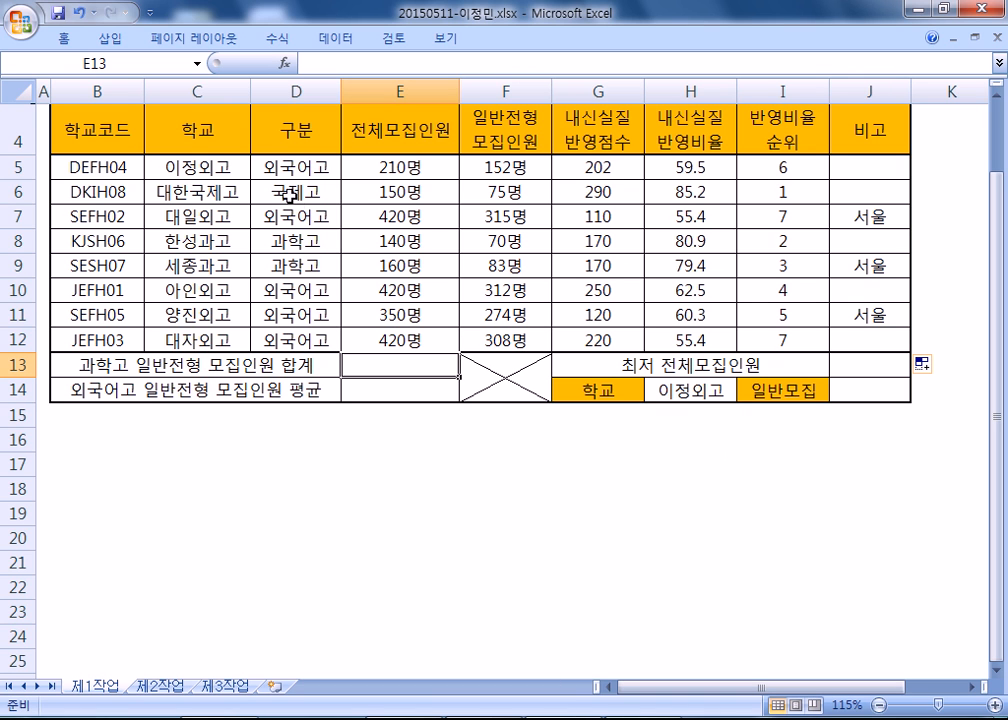
pyautogui.click(493, 168)
pyautogui.moveTo(493, 168); pyautogui.dragTo(495, 340)
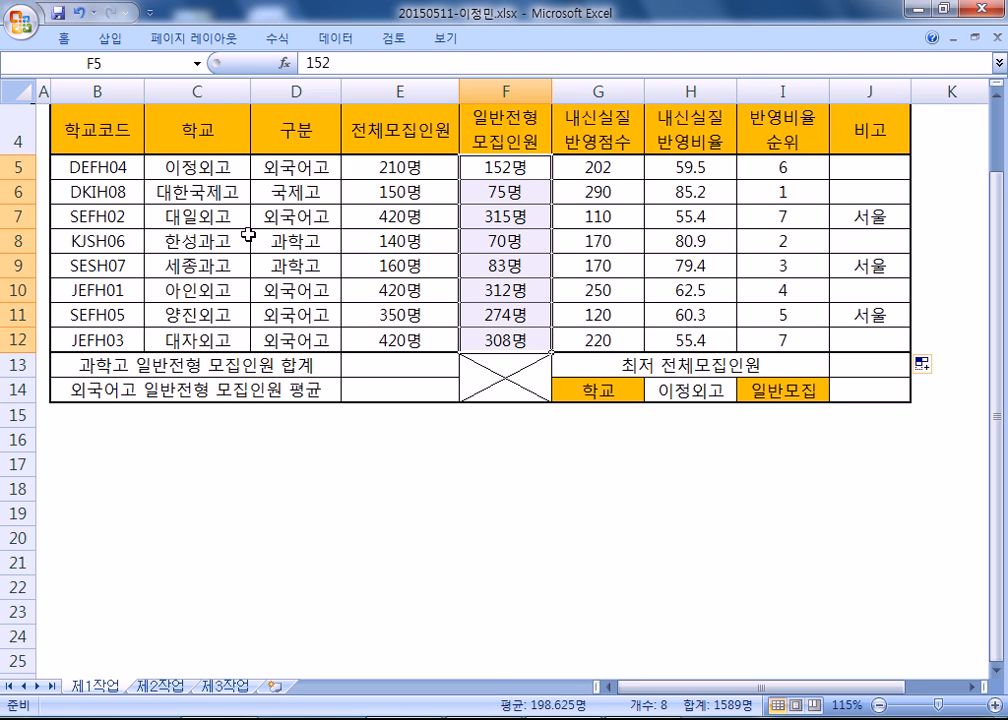
pyautogui.moveTo(269, 168); pyautogui.dragTo(280, 340)
pyautogui.moveTo(510, 165); pyautogui.dragTo(490, 342)
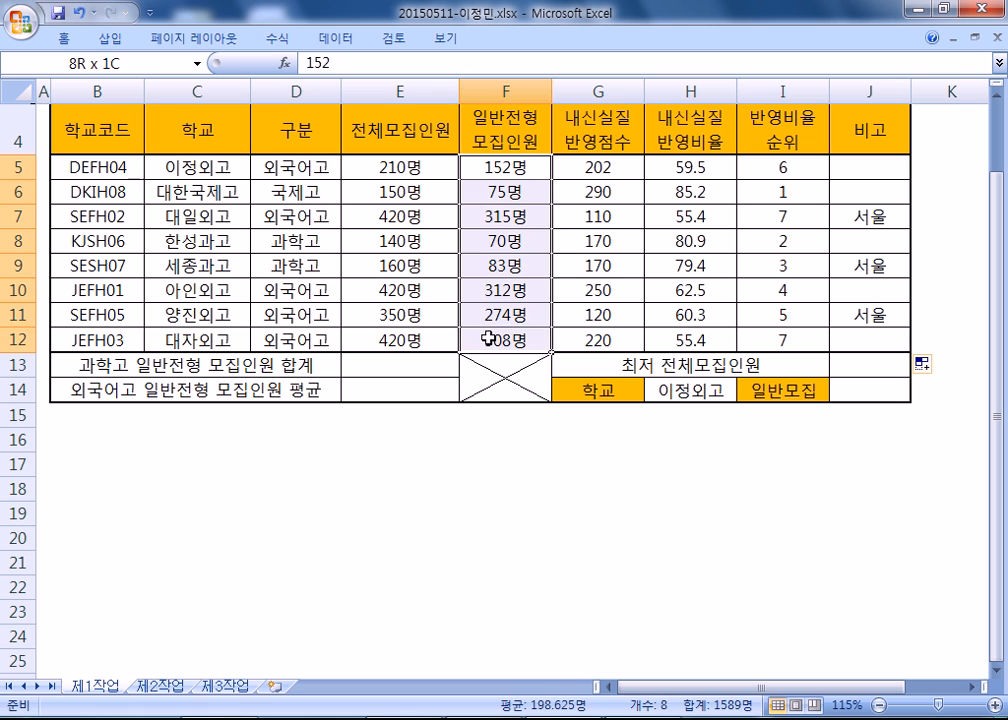
# Enter =SUMIF(D5:D12,"과학고",F5:F12) in E13, the 과학고 일반전형 모집인원 합계 cell.
pyautogui.click(386, 374)
pyautogui.write('=')
pyautogui.write('녀ㅡ')
pyautogui.press('BackSpace')
pyautogui.press('BackSpace')
pyautogui.press('Hangul')
pyautogui.write('SUMIF(')
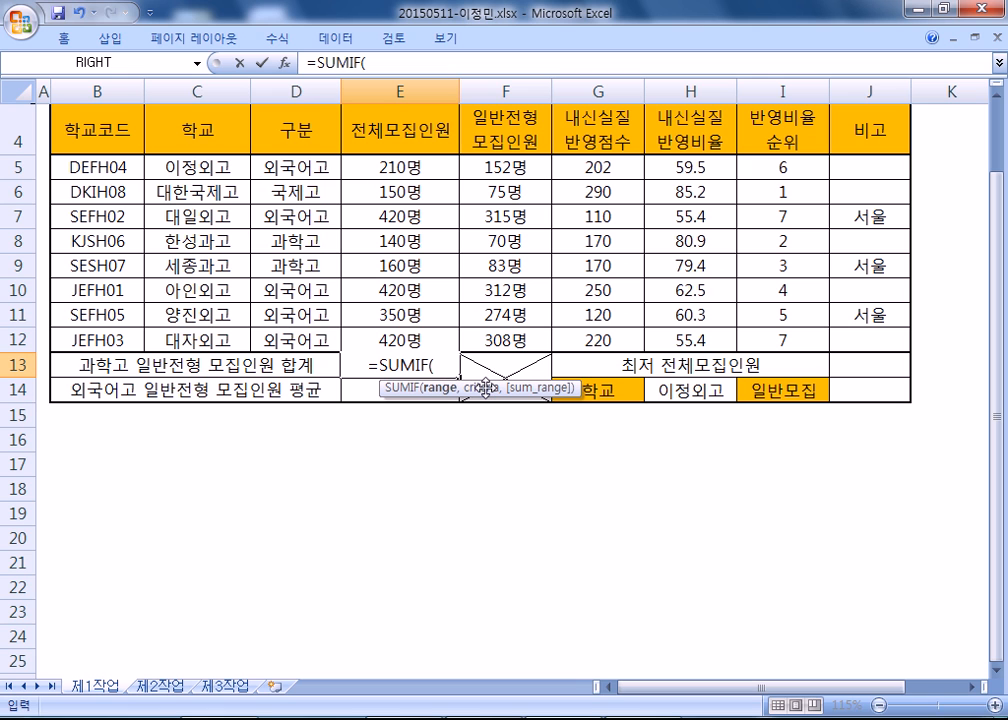
pyautogui.moveTo(308, 169); pyautogui.dragTo(307, 331)
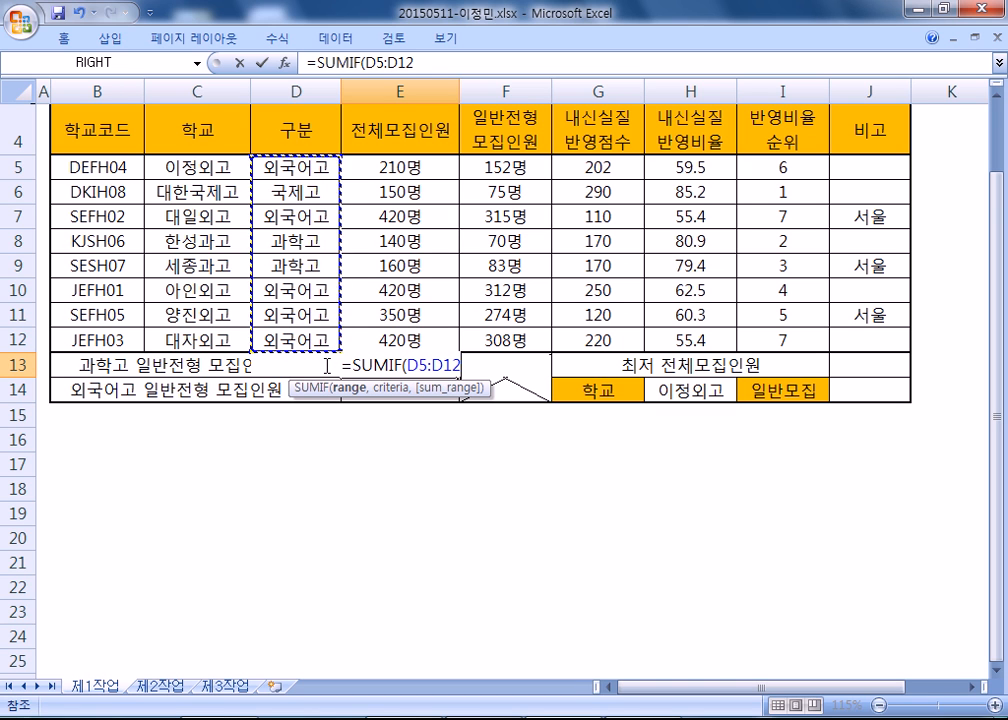
pyautogui.write(',"')
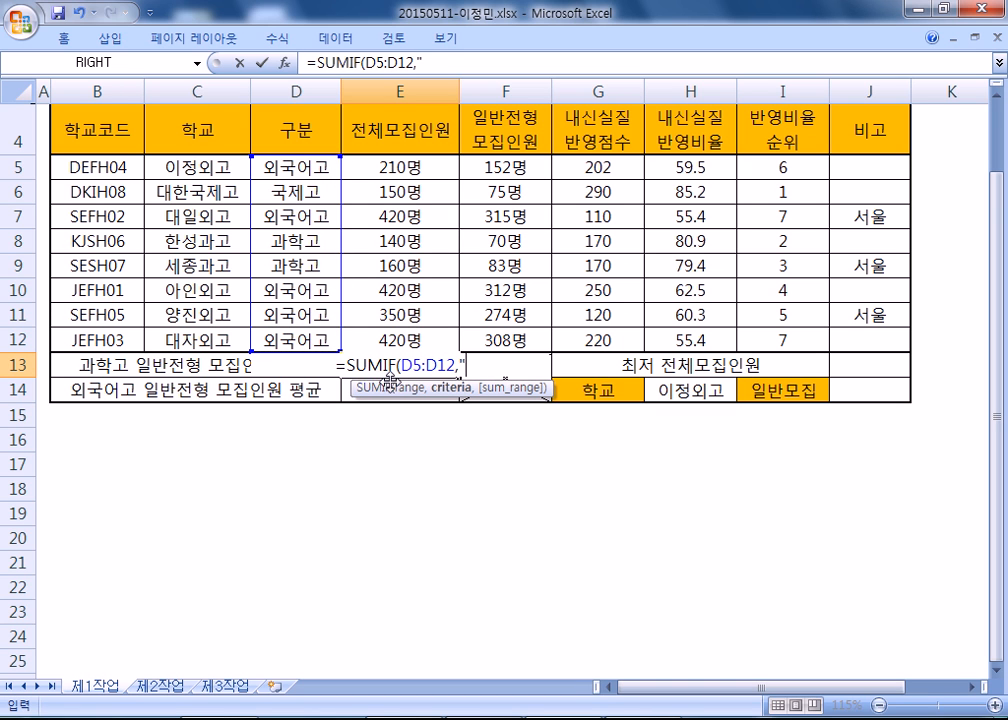
pyautogui.write('RHK')
pyautogui.press('BackSpace')
pyautogui.press('BackSpace')
pyautogui.press('BackSpace')
pyautogui.press('Hangul')
pyautogui.write('광학고",')
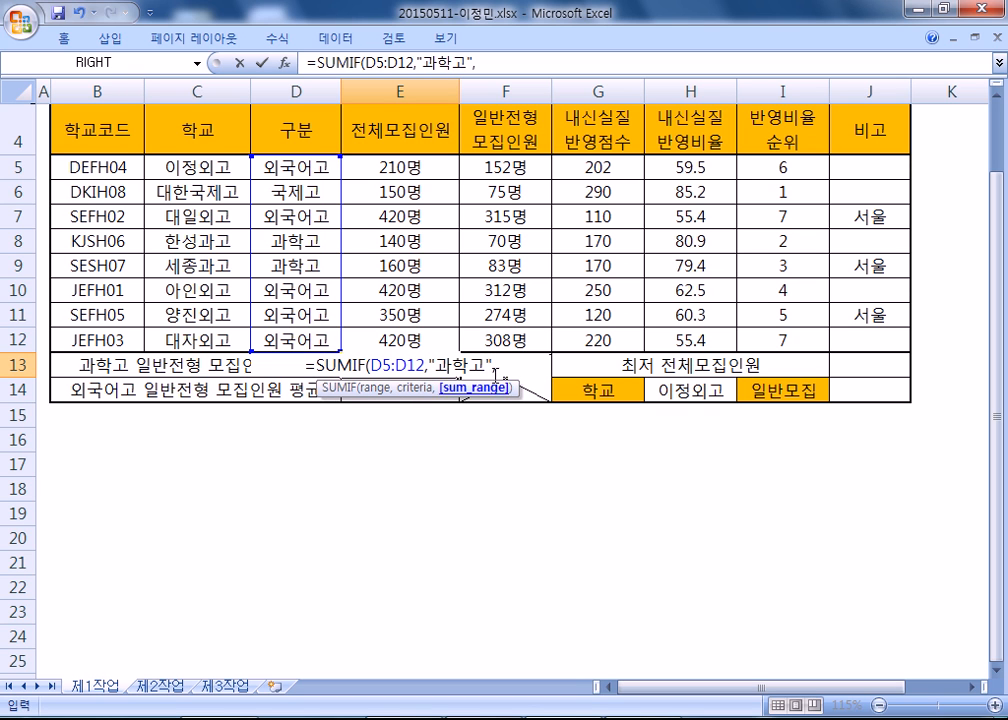
pyautogui.moveTo(498, 160); pyautogui.dragTo(498, 335)
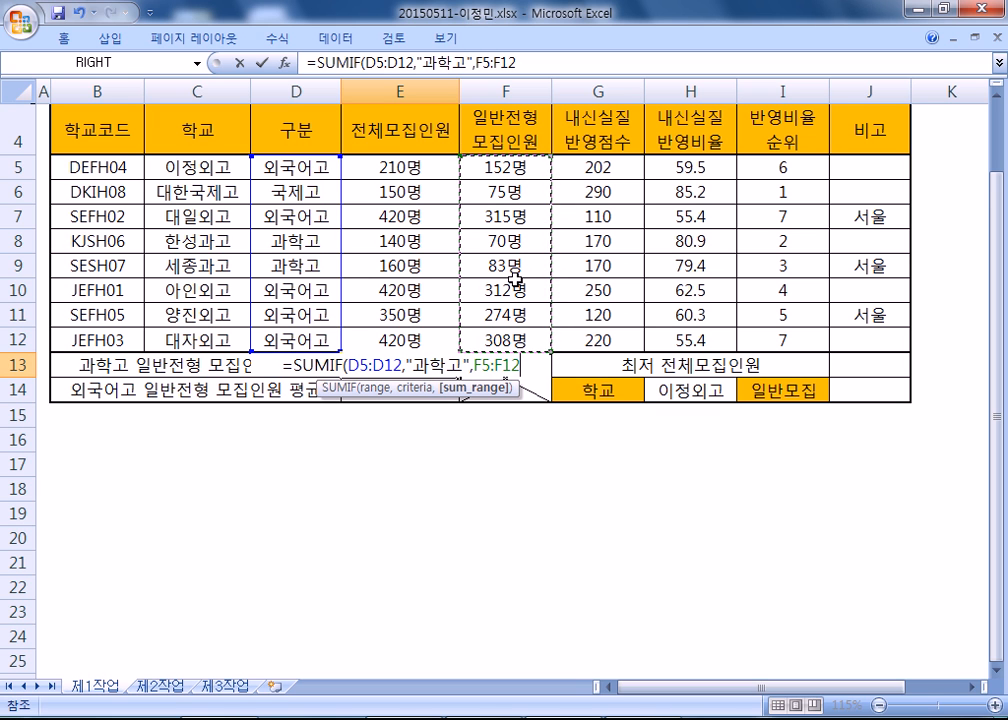
pyautogui.press('Return')
# Copy the whole SUMIF formula from E13 and switch to Notepad.
pyautogui.click(427, 367)
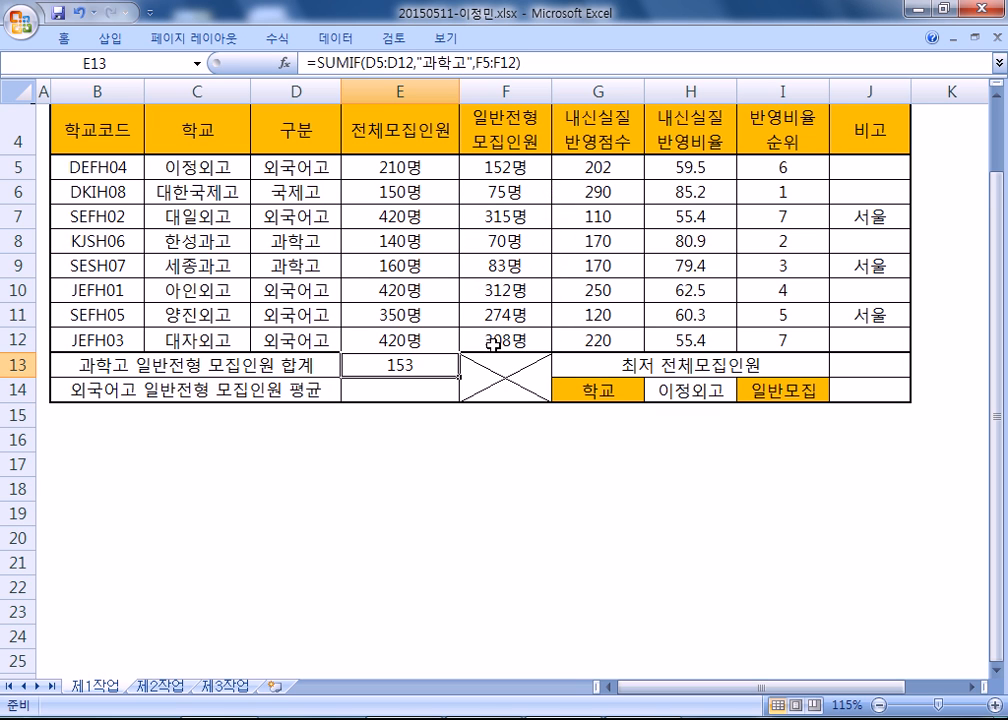
pyautogui.press('F2')
pyautogui.hotkey('shift', 'Home')
pyautogui.hotkey('ctrl', 'c')
pyautogui.hotkey('alt', 'Tab')
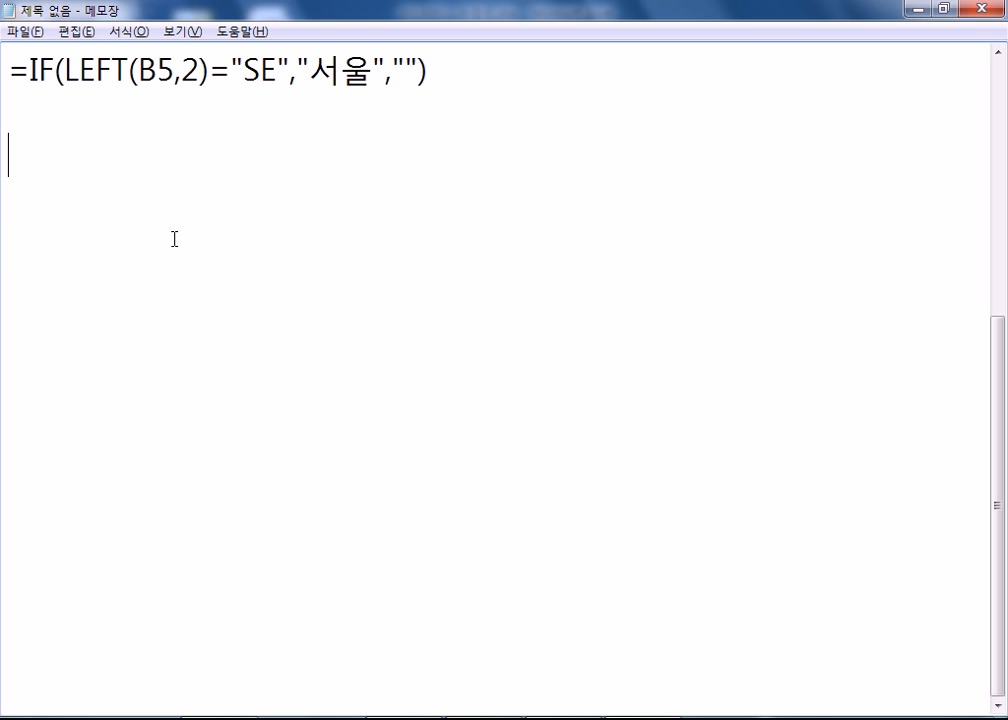
pyautogui.write('=IF(LEFT(B5,2)="SE","서울","")')
pyautogui.press('Return')
pyautogui.hotkey('alt', 'Tab')
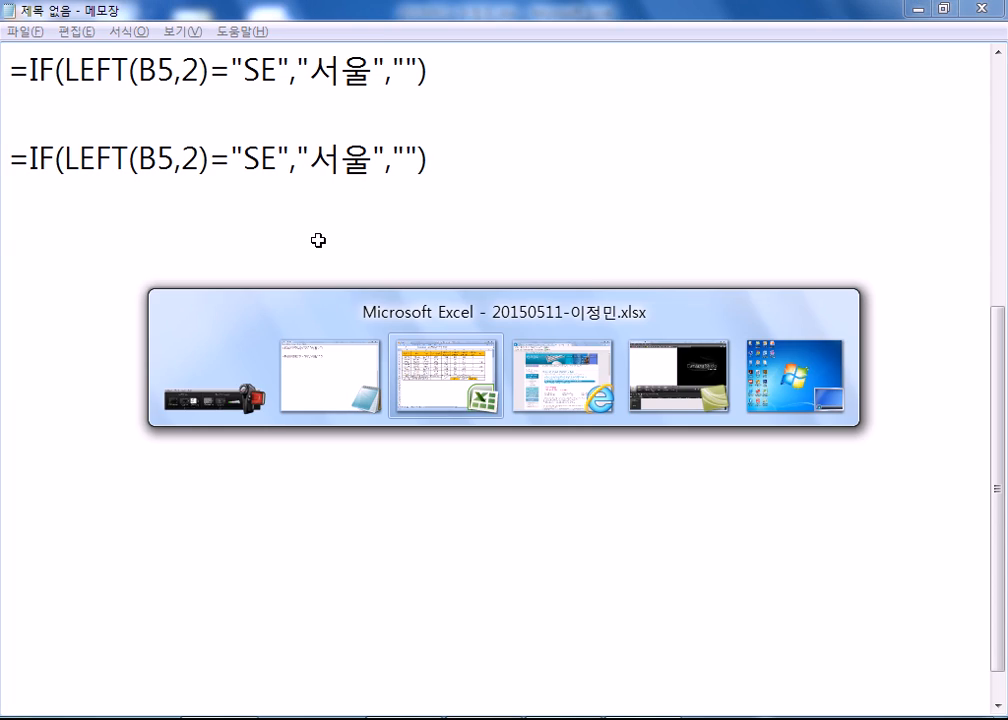
pyautogui.hotkey('alt', 'Tab')
pyautogui.press('BackSpace')
pyautogui.press('BackSpace')
pyautogui.press('BackSpace')
pyautogui.press('BackSpace')
pyautogui.press('BackSpace')
pyautogui.press('BackSpace')
pyautogui.press('BackSpace')
pyautogui.press('BackSpace')
# Paste the SUMIF formula below the IF formula and separate the two with a blank line.
pyautogui.moveTo(102, 126); pyautogui.dragTo(24, 128)
pyautogui.hotkey('ctrl', 'v')
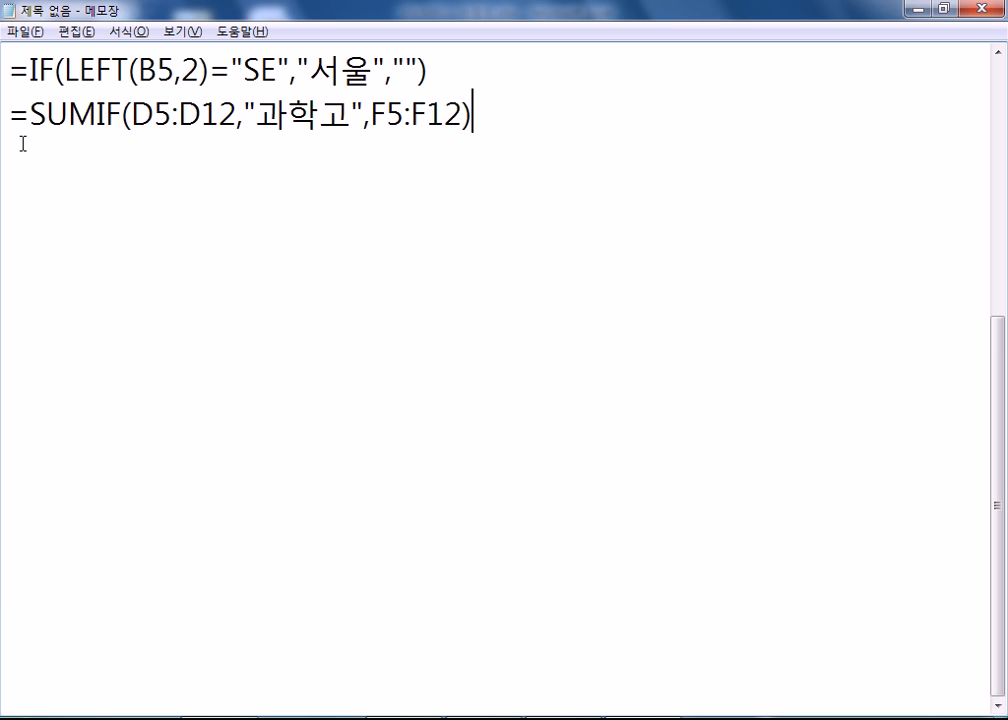
pyautogui.click(461, 80)
pyautogui.press('Return')
pyautogui.press('Down')
pyautogui.press('Down')
pyautogui.press('Down')
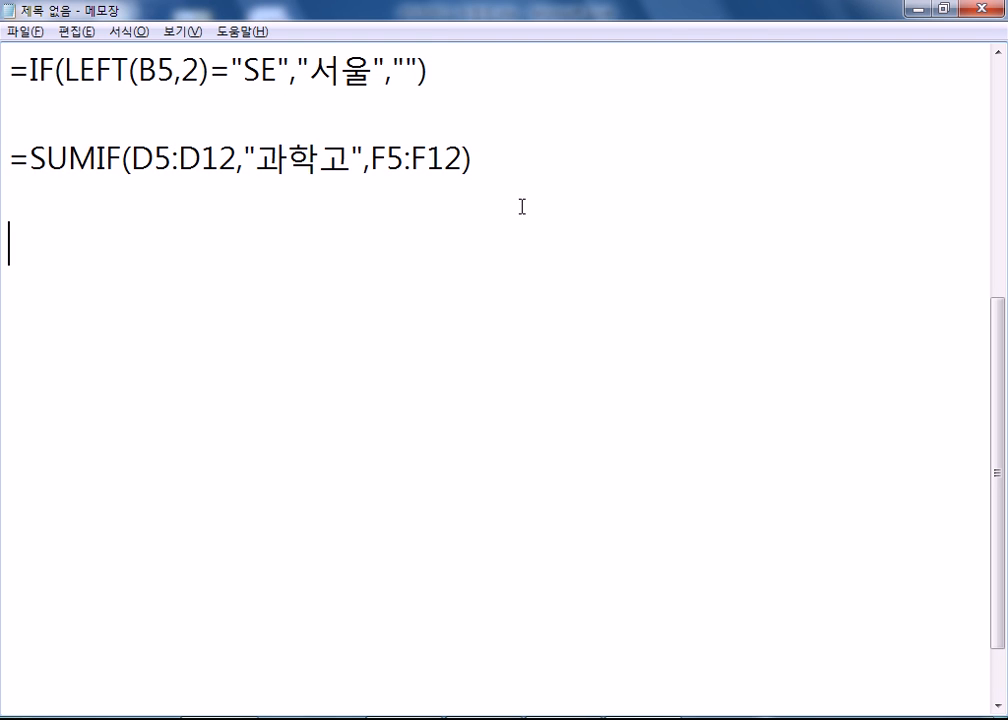
# Highlight the 과학고 criterion and the F5:F12 sum range in the SUMIF formula to examine its arguments.
pyautogui.moveTo(131, 158); pyautogui.dragTo(352, 160)
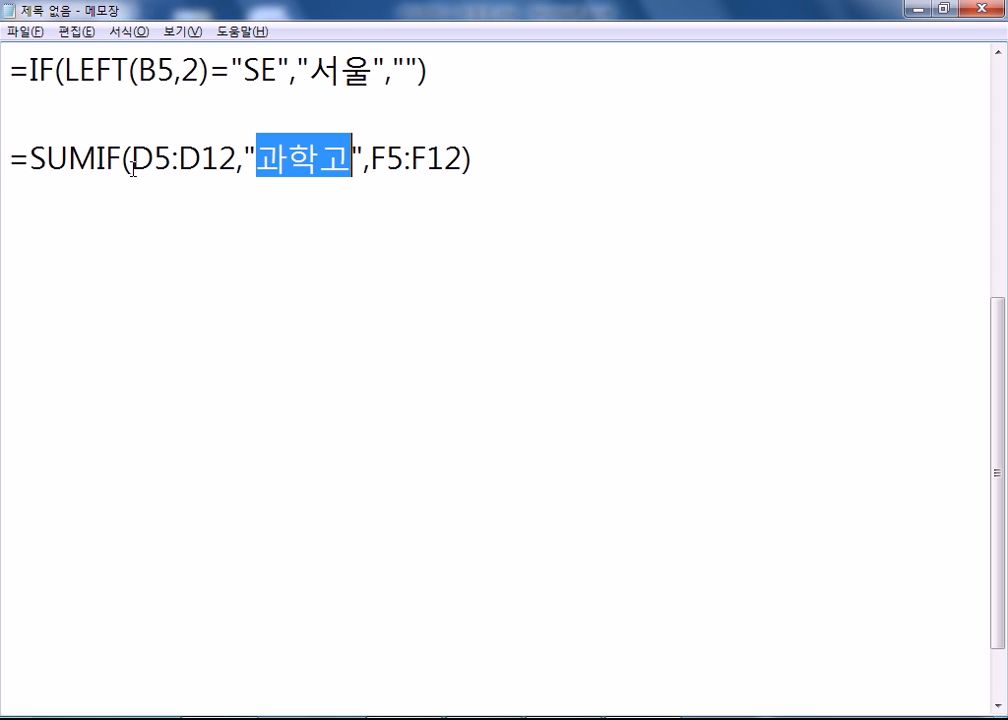
pyautogui.moveTo(387, 158); pyautogui.dragTo(461, 160)
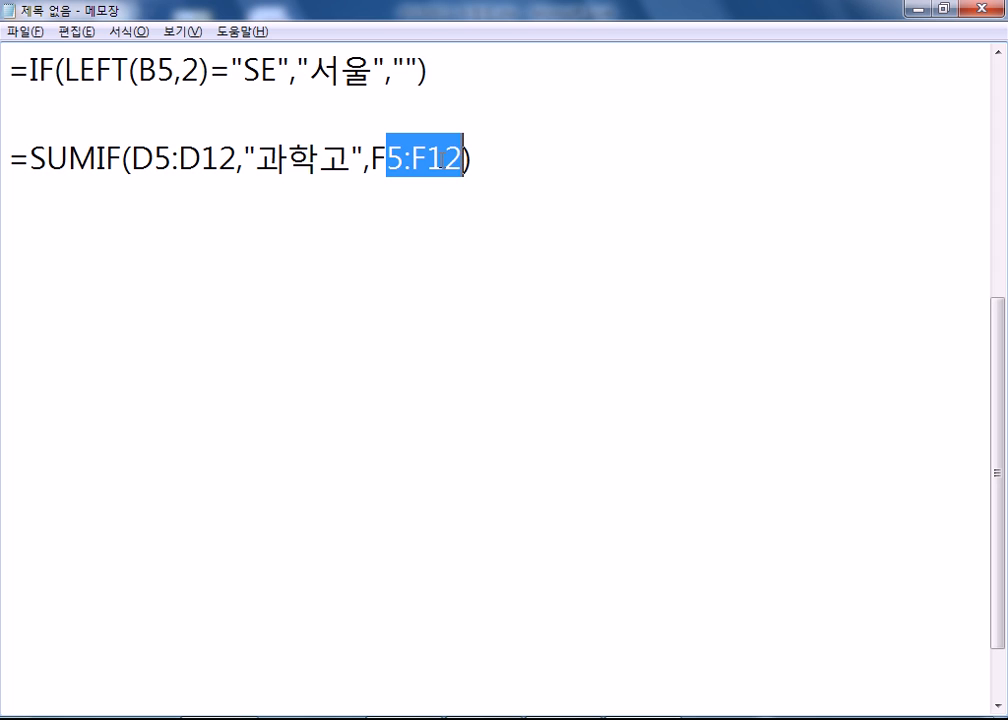
pyautogui.click(410, 218)
pyautogui.click(400, 241)
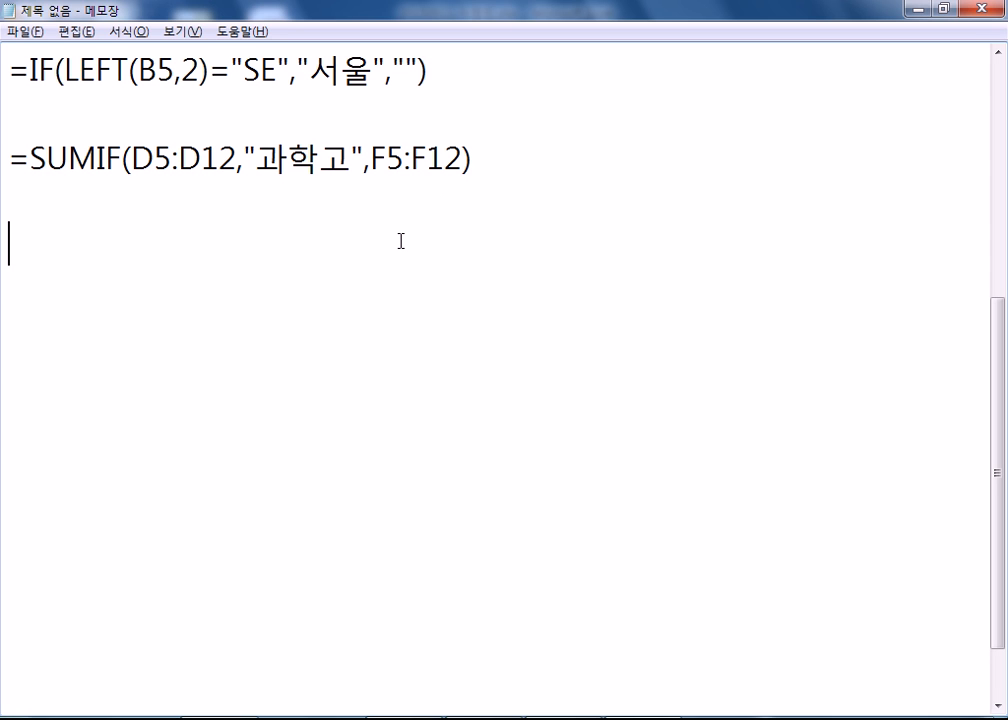
pyautogui.press('Return')
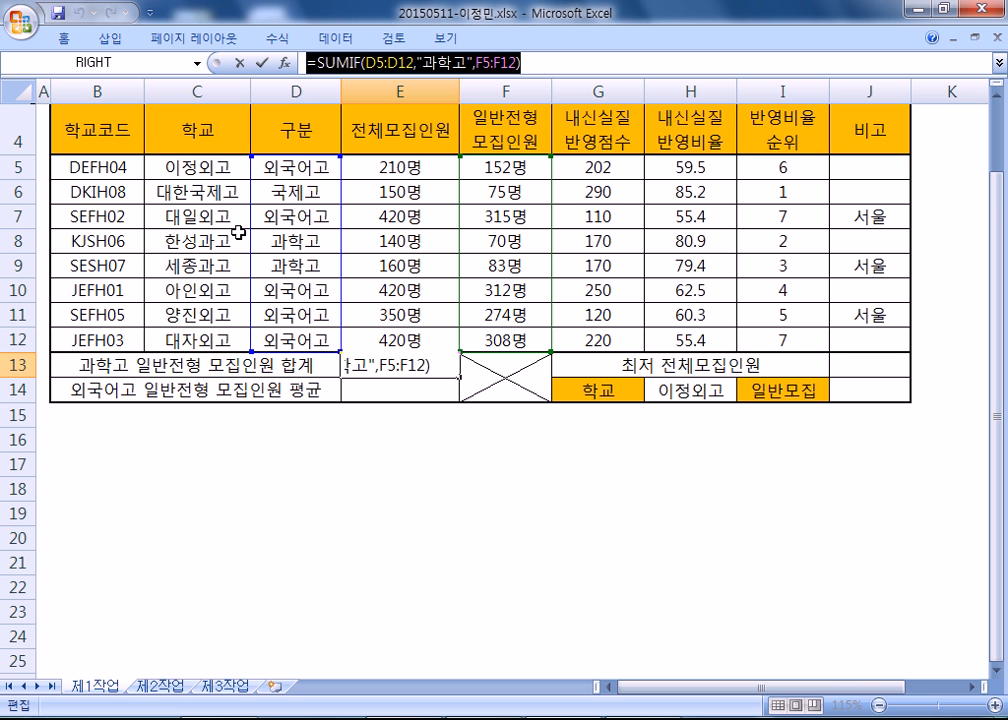
# Switch to Excel, leave E13 and examine the 구분 condition cells D4:D5 and the possible database ranges B4:H12 and D4:F12.
pyautogui.hotkey('ctrl', 'Return')
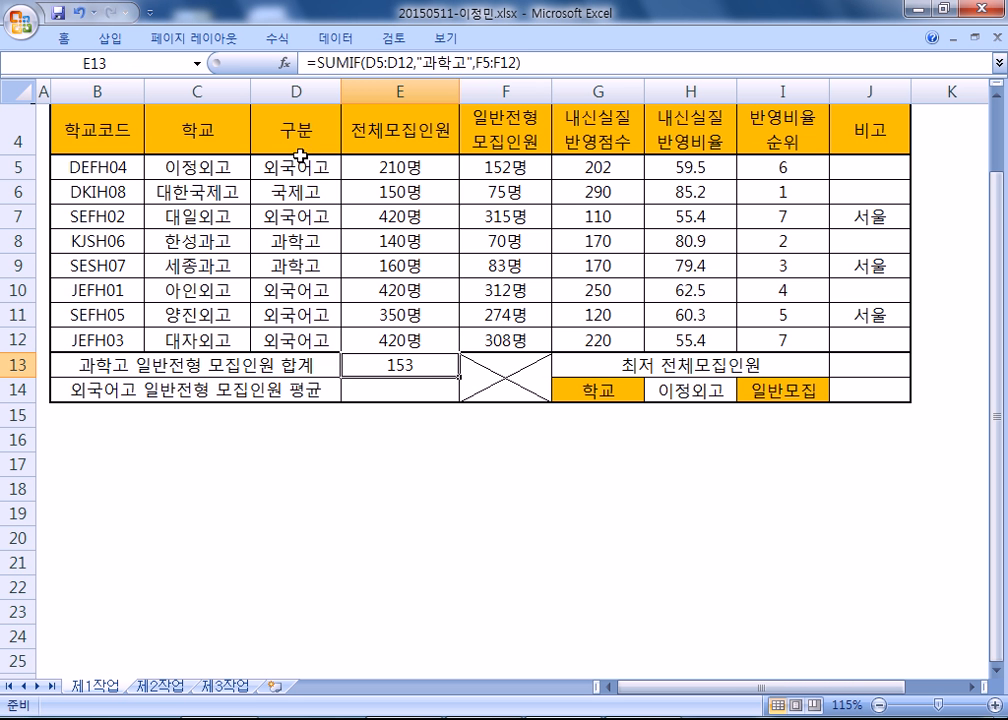
pyautogui.click(300, 130)
pyautogui.moveTo(302, 130); pyautogui.dragTo(290, 164)
pyautogui.click(285, 134)
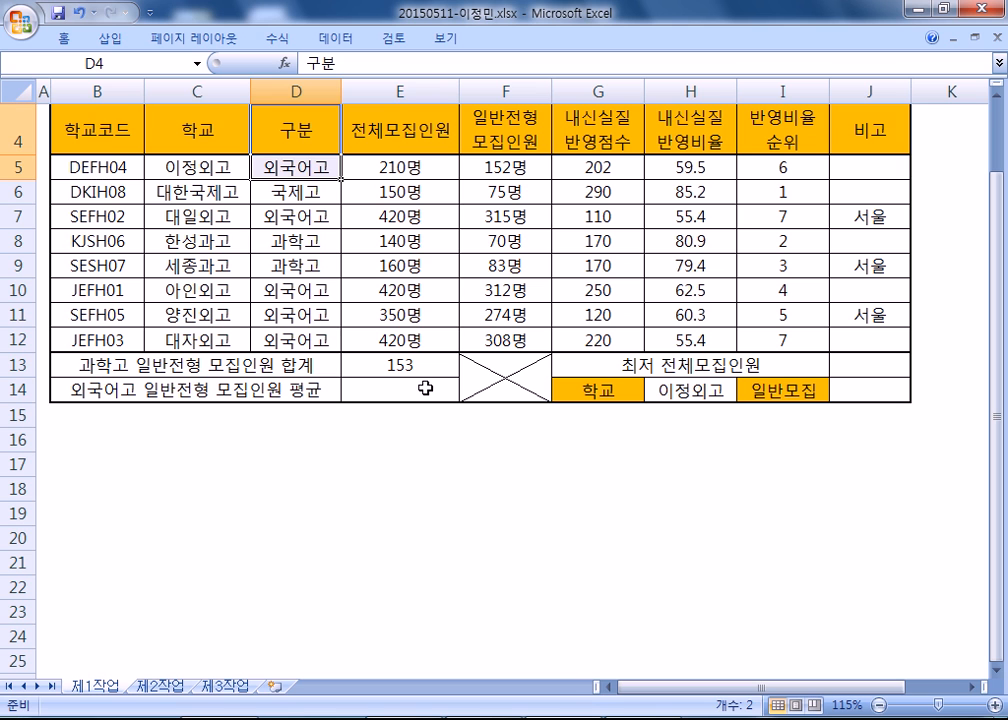
pyautogui.click(108, 127)
pyautogui.moveTo(108, 127); pyautogui.dragTo(684, 334)
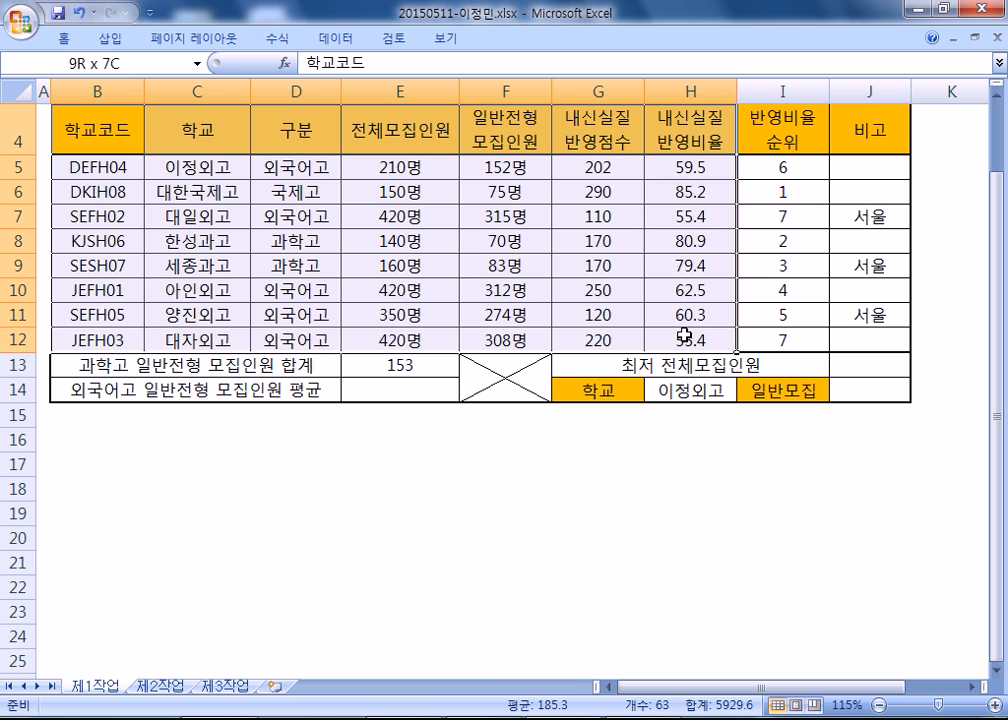
pyautogui.moveTo(684, 334); pyautogui.dragTo(684, 334)
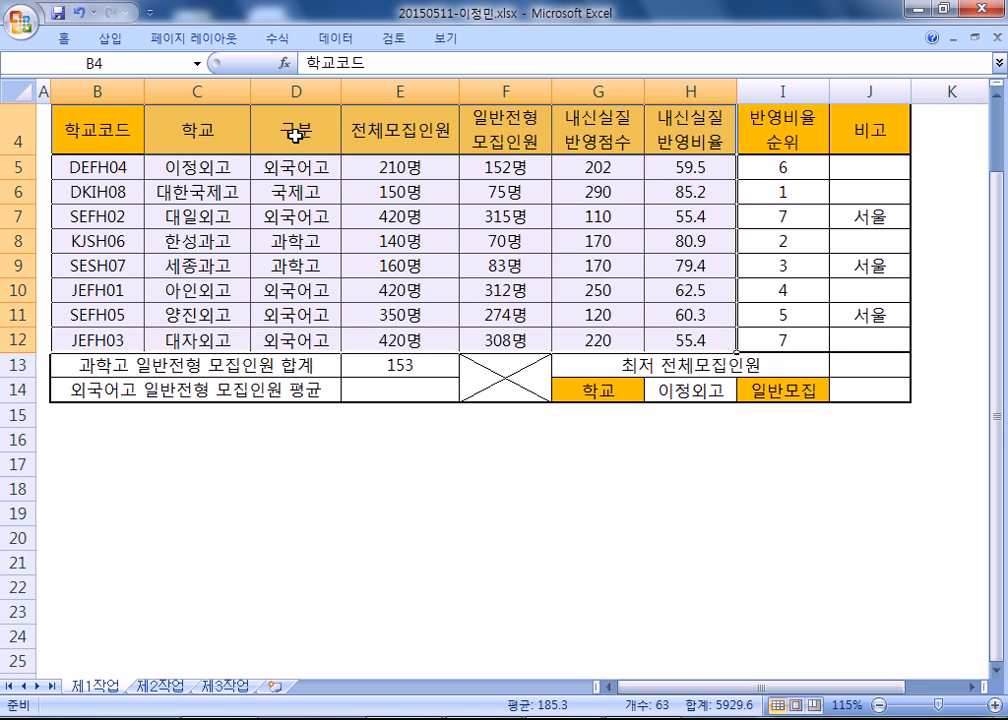
pyautogui.moveTo(296, 135); pyautogui.dragTo(490, 337)
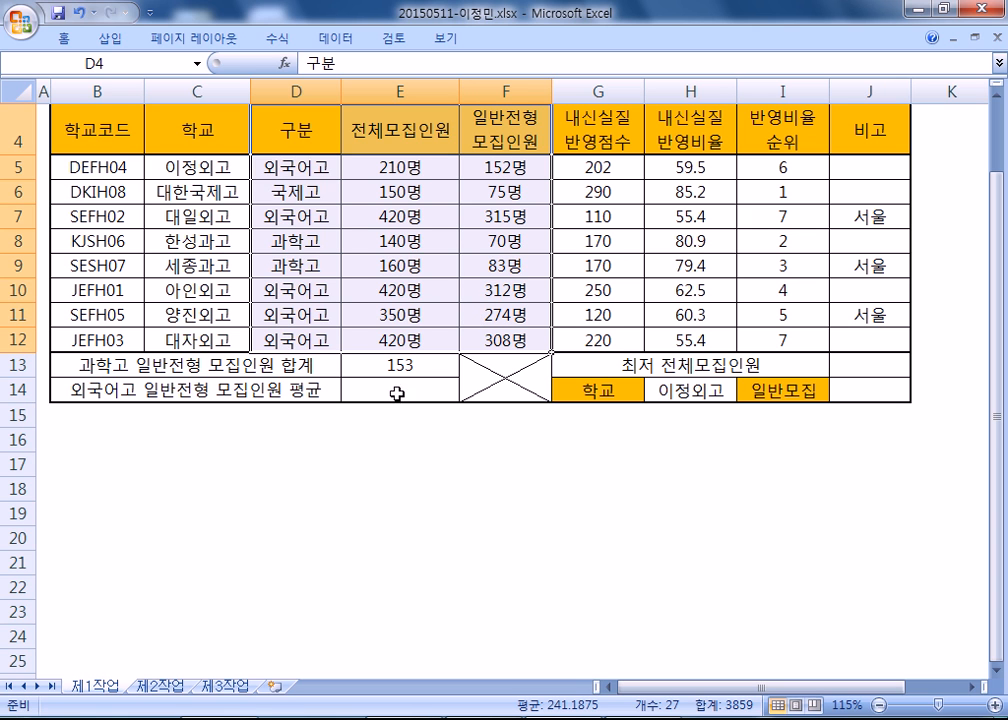
# Enter =DAVERAGE(B4:H12,F4,D4:D5) in E14, the 외국어고 일반전형 모집인원 평균 cell.
pyautogui.click(399, 390)
pyautogui.write('=')
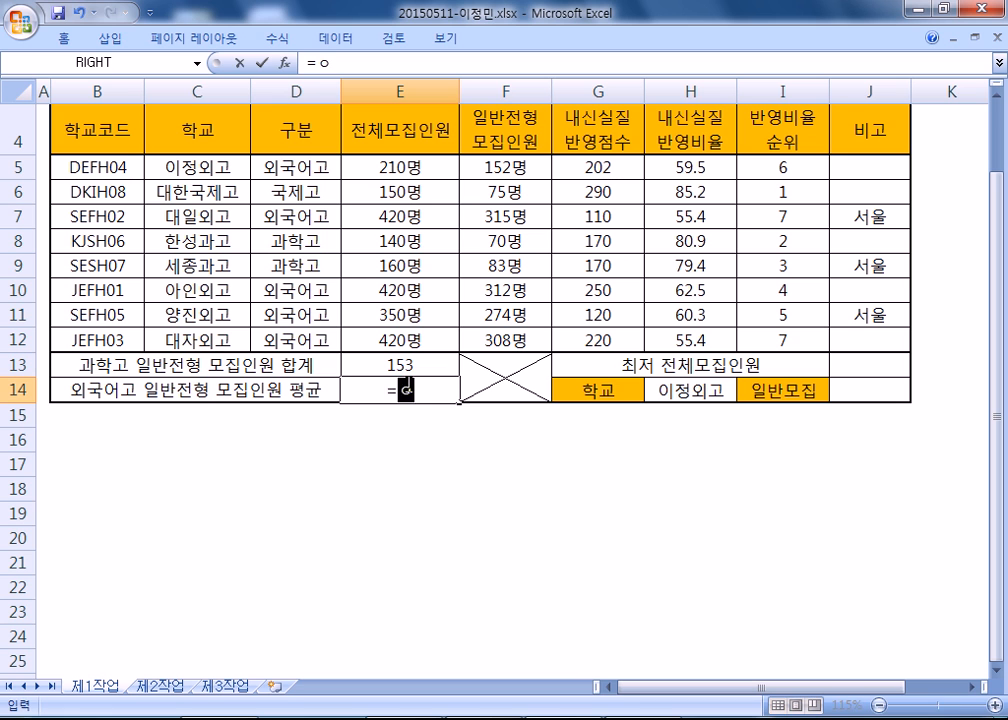
pyautogui.write('DAV')
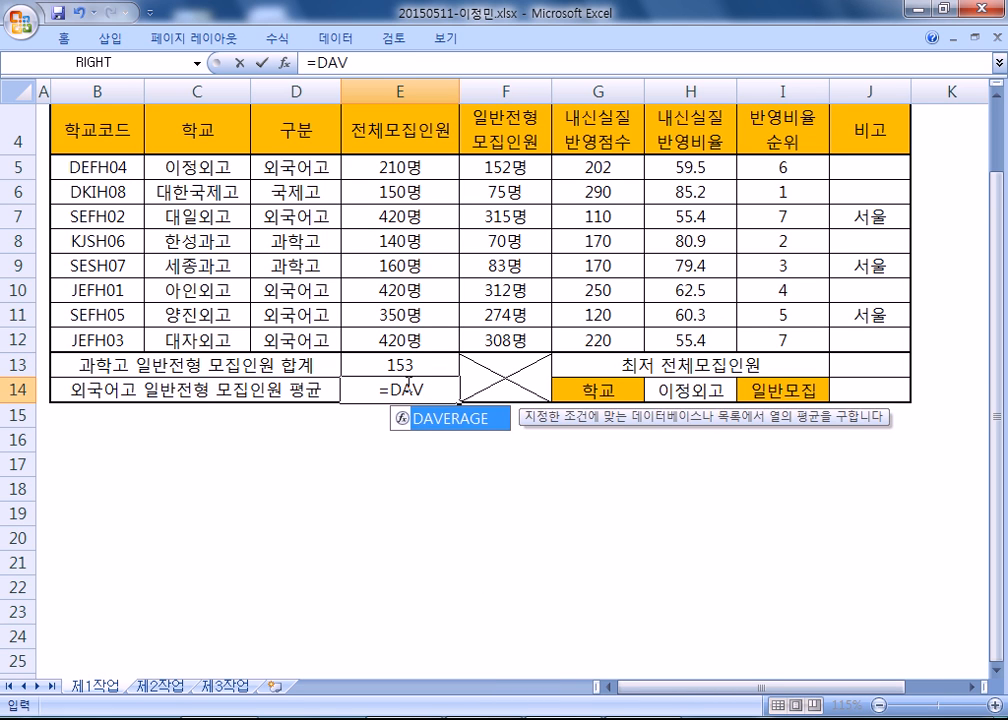
pyautogui.press('Tab')
pyautogui.moveTo(93, 129); pyautogui.dragTo(695, 330)
pyautogui.write(',')
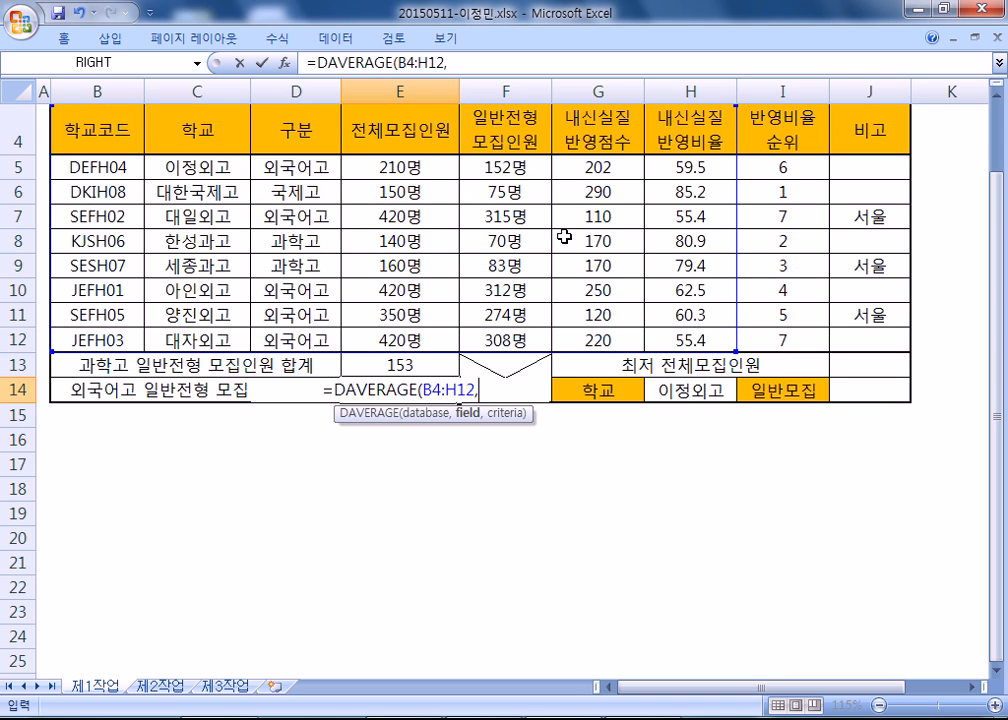
pyautogui.click(537, 129)
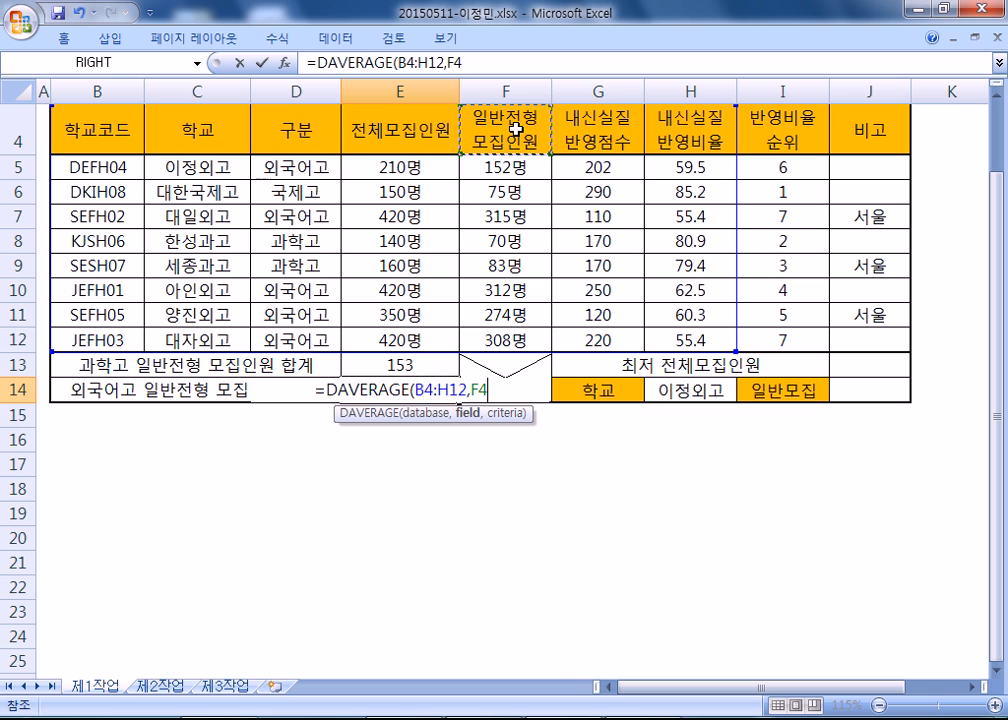
pyautogui.write(',')
pyautogui.click(298, 127)
pyautogui.moveTo(298, 127); pyautogui.dragTo(298, 157)
pyautogui.press('Return')
# Copy the DAVERAGE formula from E14 and paste it in Notepad below the SUMIF formula.
pyautogui.click(394, 388)
pyautogui.moveTo(515, 62); pyautogui.dragTo(305, 62)
pyautogui.hotkey('ctrl', 'c')
pyautogui.hotkey('alt', 'Tab')
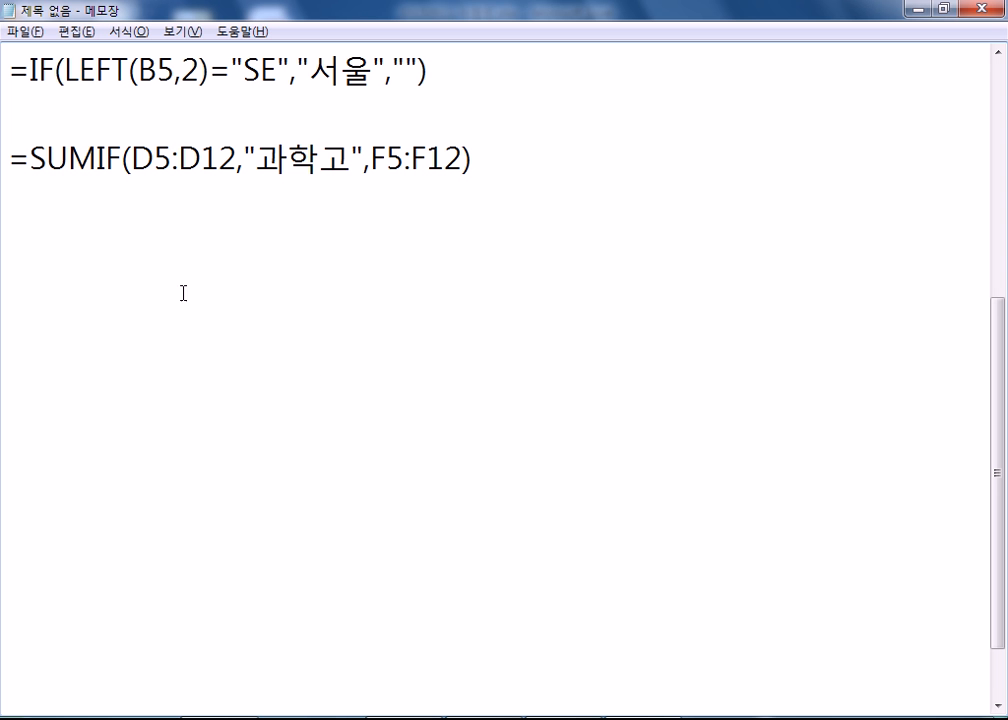
pyautogui.hotkey('ctrl', 'v')
# Wrap the pasted DAVERAGE formula in a ROUND function with 0 decimal digits, giving =ROUND(DAVERAGE(B4:H12,F4,D4:D5),0).
pyautogui.click(30, 247)
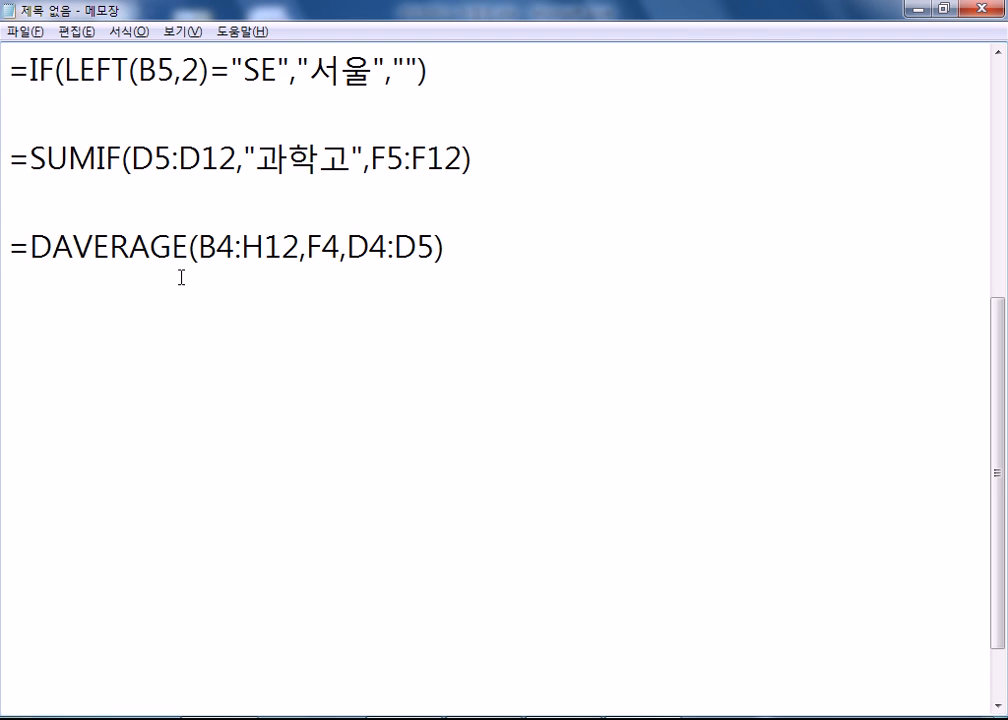
pyautogui.write('개ㅕㅜ')
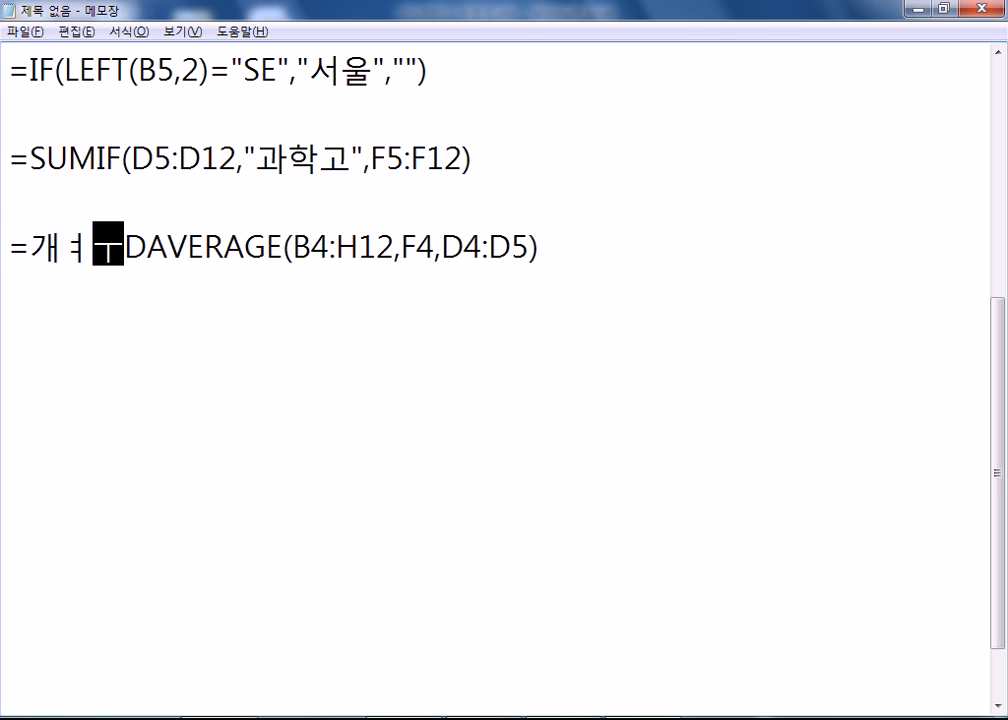
pyautogui.press('BackSpace')
pyautogui.press('BackSpace')
pyautogui.press('BackSpace')
pyautogui.write('ROUND(')
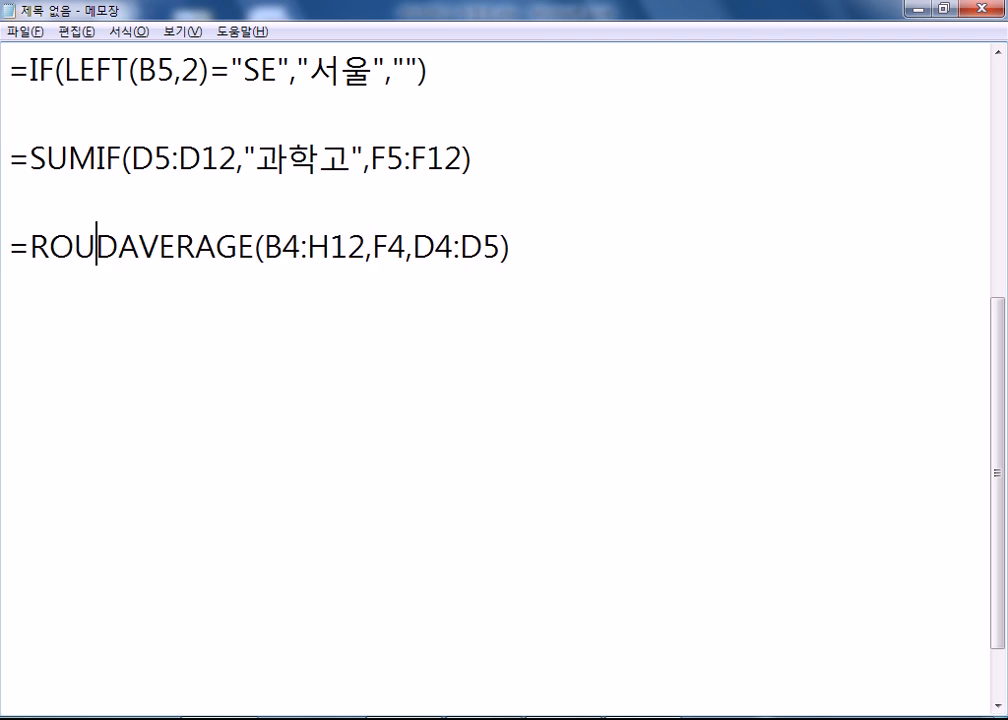
pyautogui.click(566, 246)
pyautogui.write(',0)')
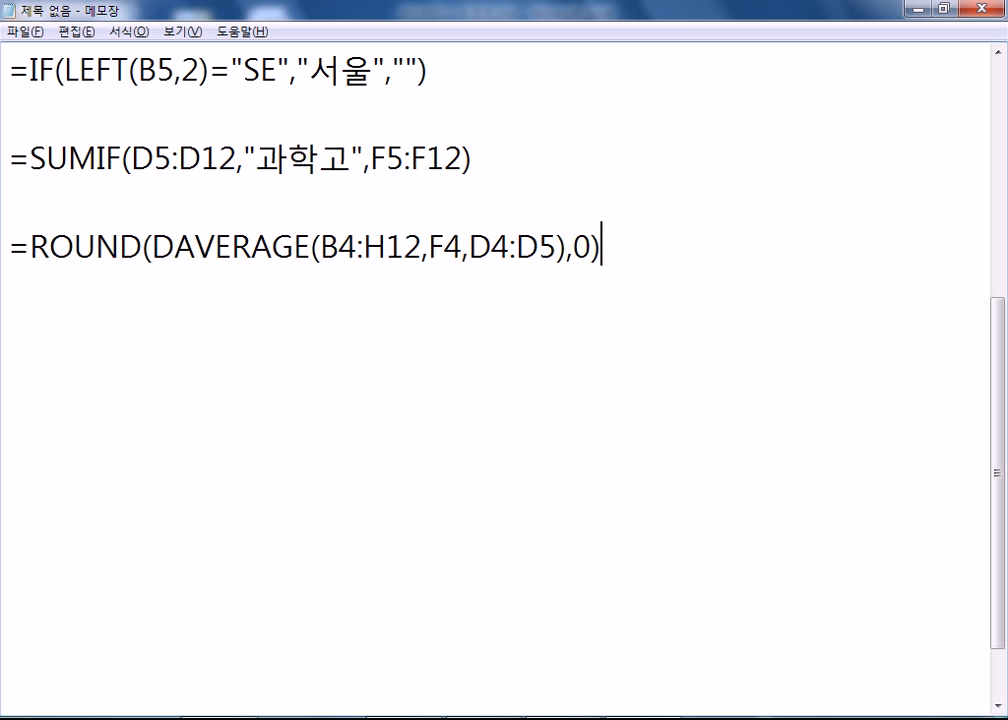
# Switch to Excel and change the E14 formula to =ROUND(DAVERAGE(B4:H12,F4,D4:D5),0), accepting the suggested closing parenthesis.
pyautogui.hotkey('alt', 'Tab')
pyautogui.press('Home')
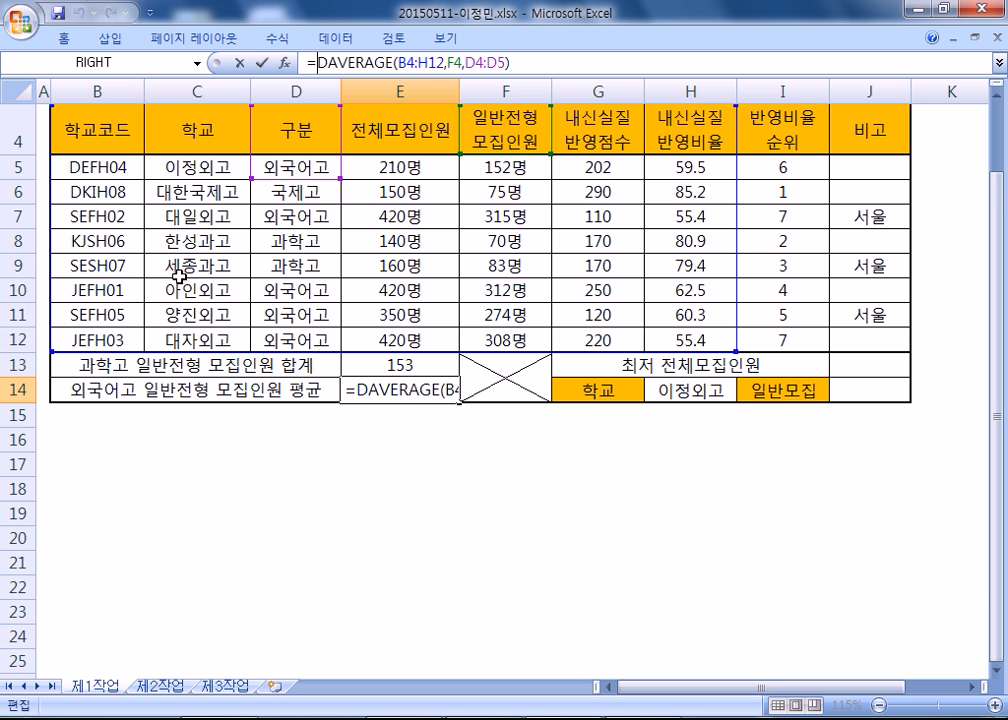
pyautogui.write('ROUN')
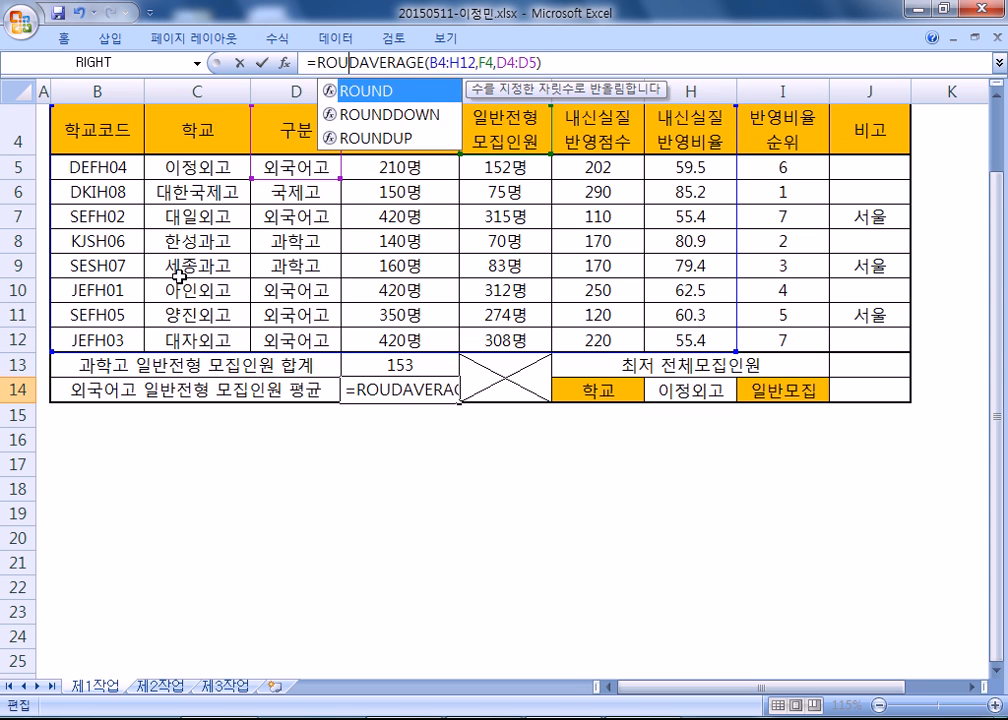
pyautogui.press('Tab')
pyautogui.press('End')
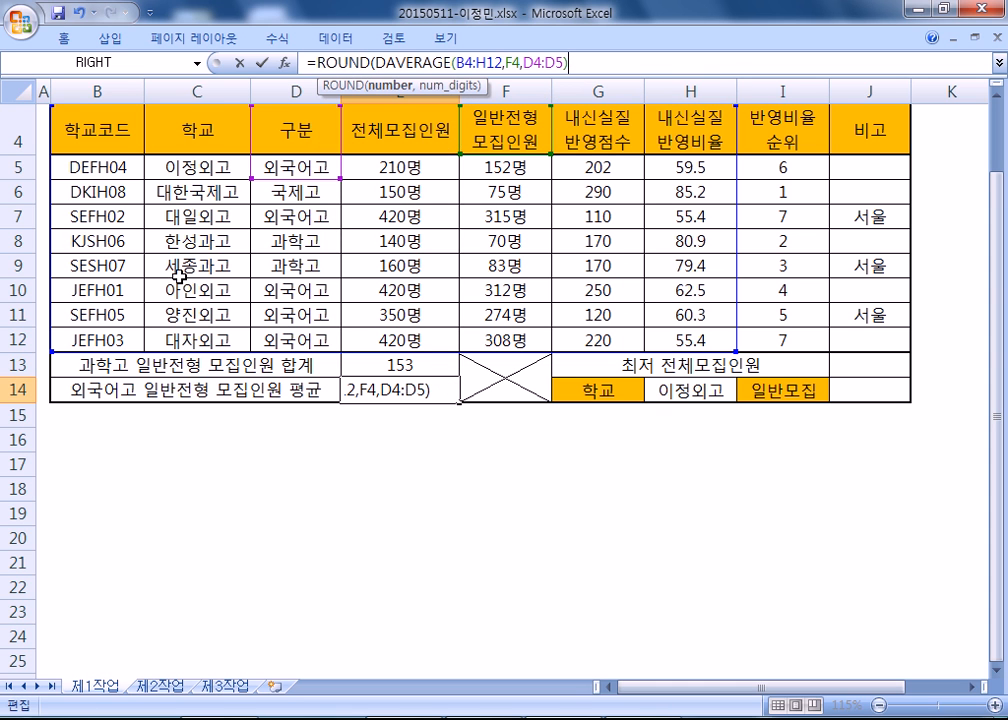
pyautogui.write(',0')
pyautogui.press('Return')
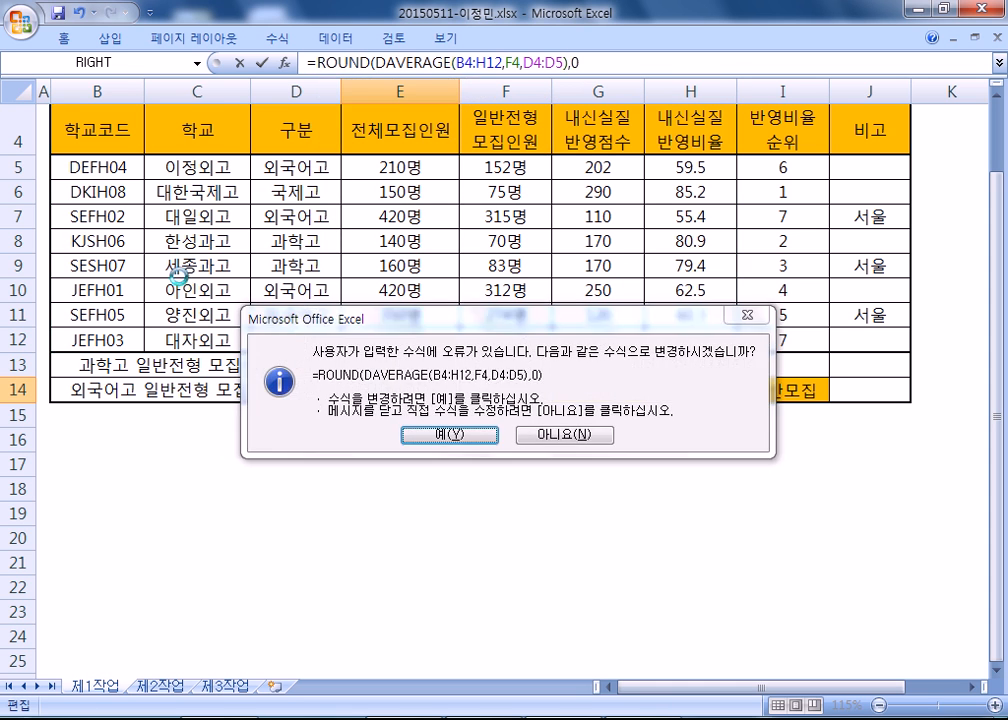
pyautogui.press('Return')
pyautogui.press('Up')
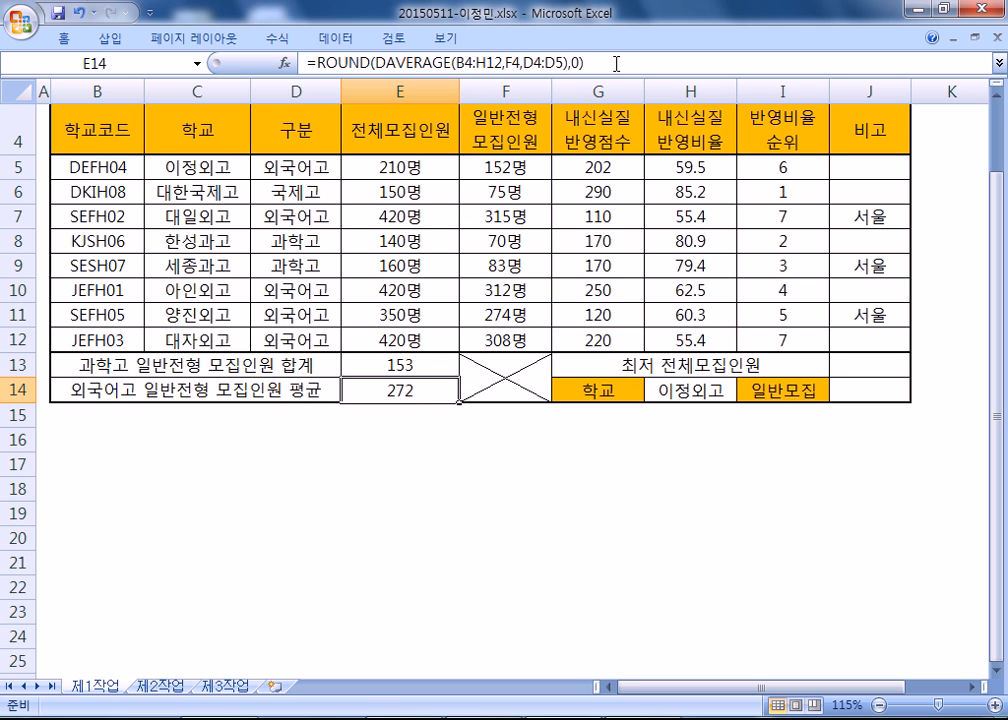
# Switch to Notepad and add a blank line and a new line below the ROUND formula.
pyautogui.hotkey('alt', 'Tab')
pyautogui.press('Return')
pyautogui.press('Return')
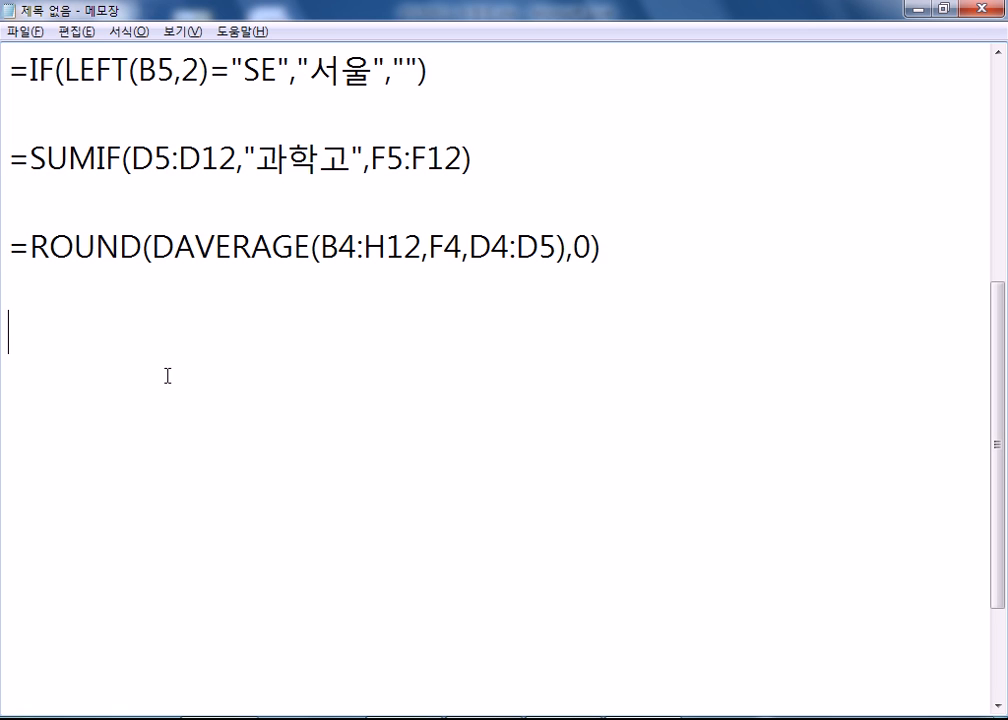
# Switch to Excel and enter =MIN(전체모집인원) in J13, the 최저 전체모집인원 cell, using the named range E5:E12.
pyautogui.hotkey('alt', 'Tab')
pyautogui.click(855, 366)
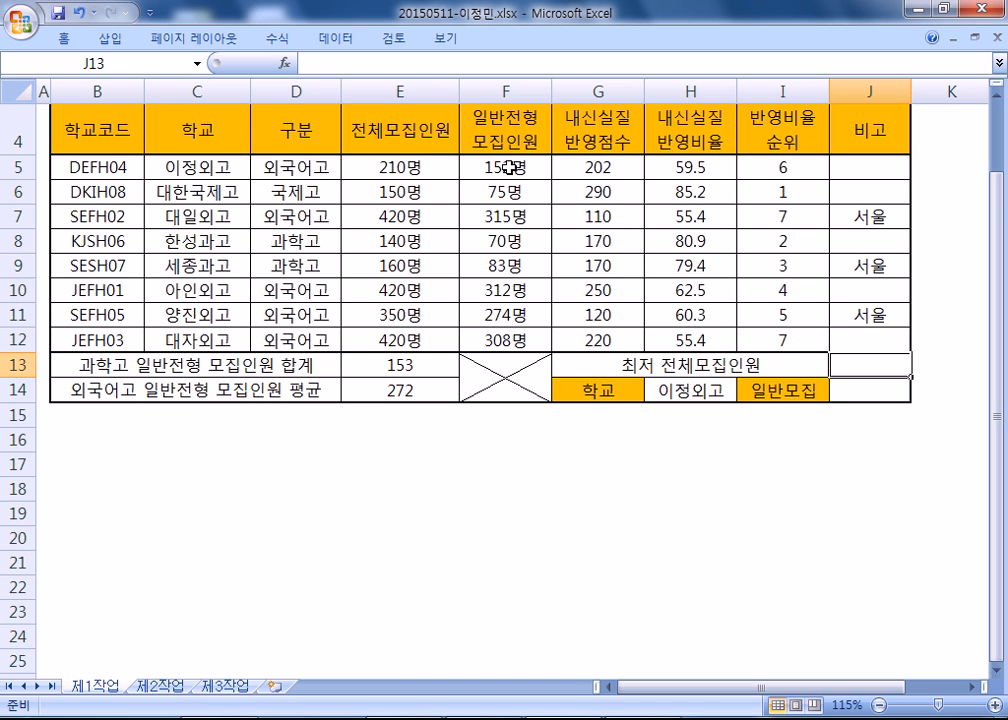
pyautogui.moveTo(412, 166); pyautogui.dragTo(387, 337)
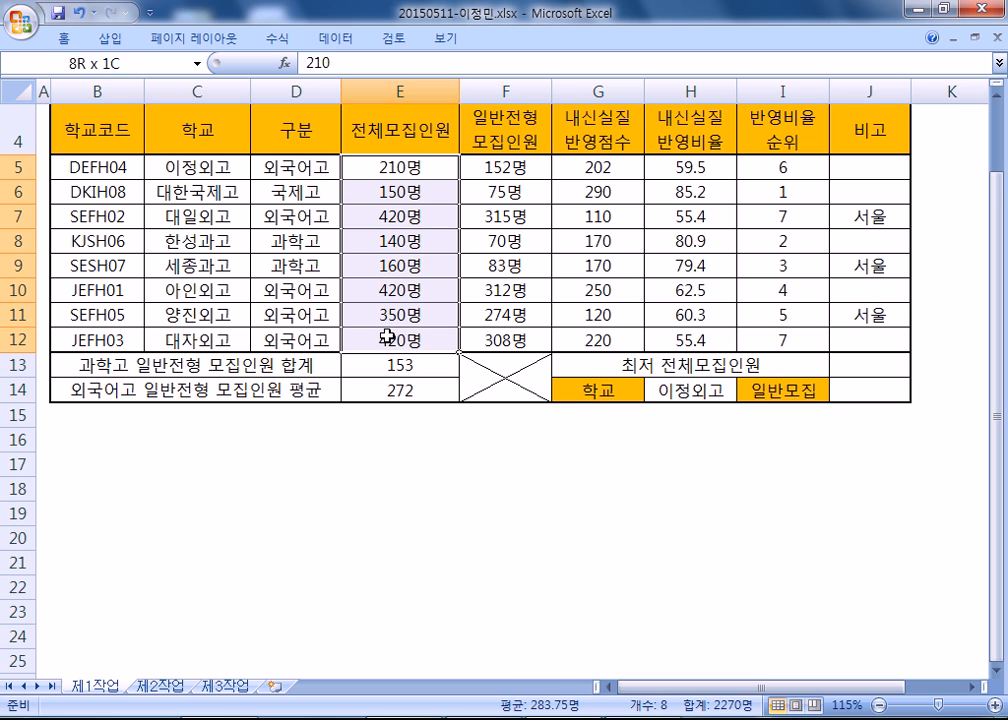
pyautogui.click(843, 364)
pyautogui.write('=MIN(')
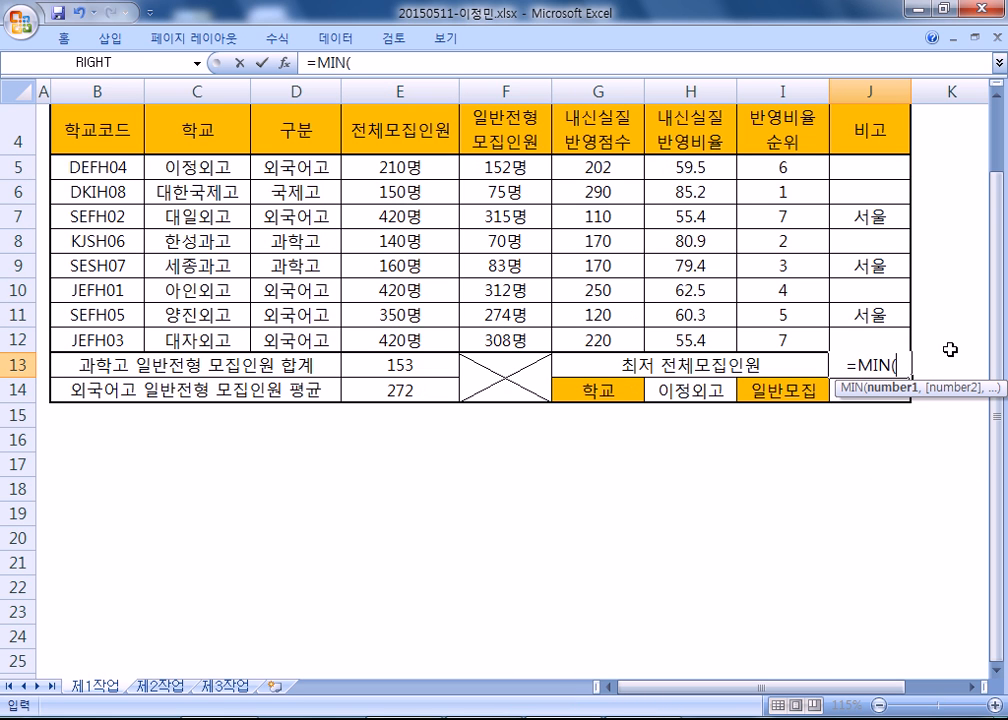
pyautogui.click(363, 172)
pyautogui.moveTo(363, 172); pyautogui.dragTo(405, 340)
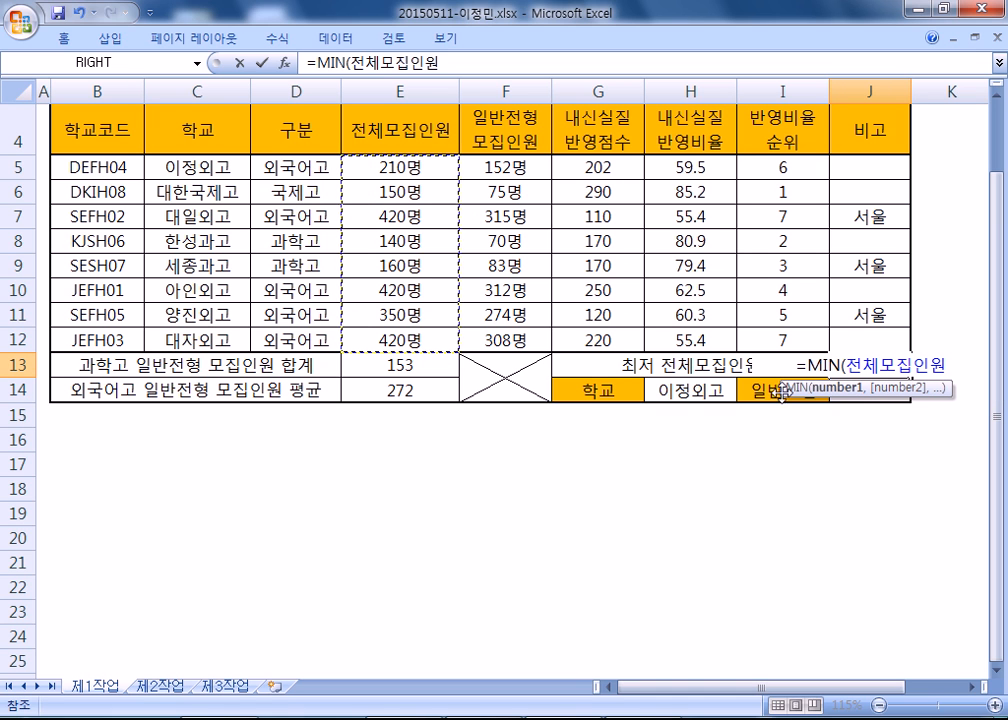
pyautogui.press('Return')
# Copy the MIN formula from J13 into Notepad below the ROUND formula, append &"명", and highlight its range-name argument.
pyautogui.doubleClick(908, 362)
pyautogui.moveTo(963, 371); pyautogui.dragTo(770, 385)
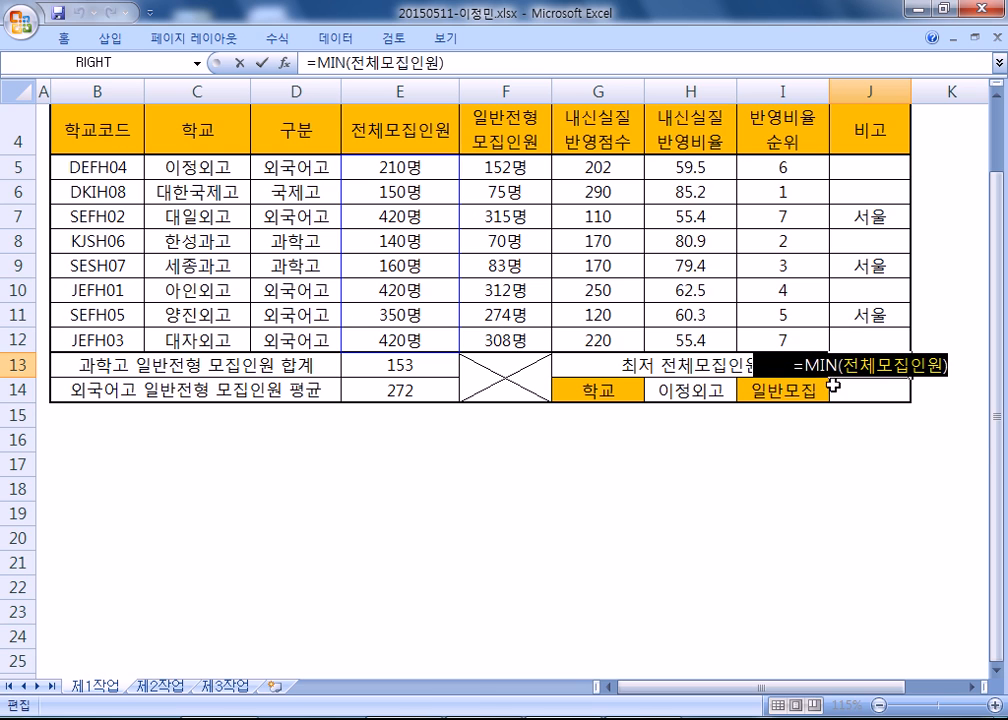
pyautogui.hotkey('alt', 'Tab')
pyautogui.hotkey('ctrl', 'v')
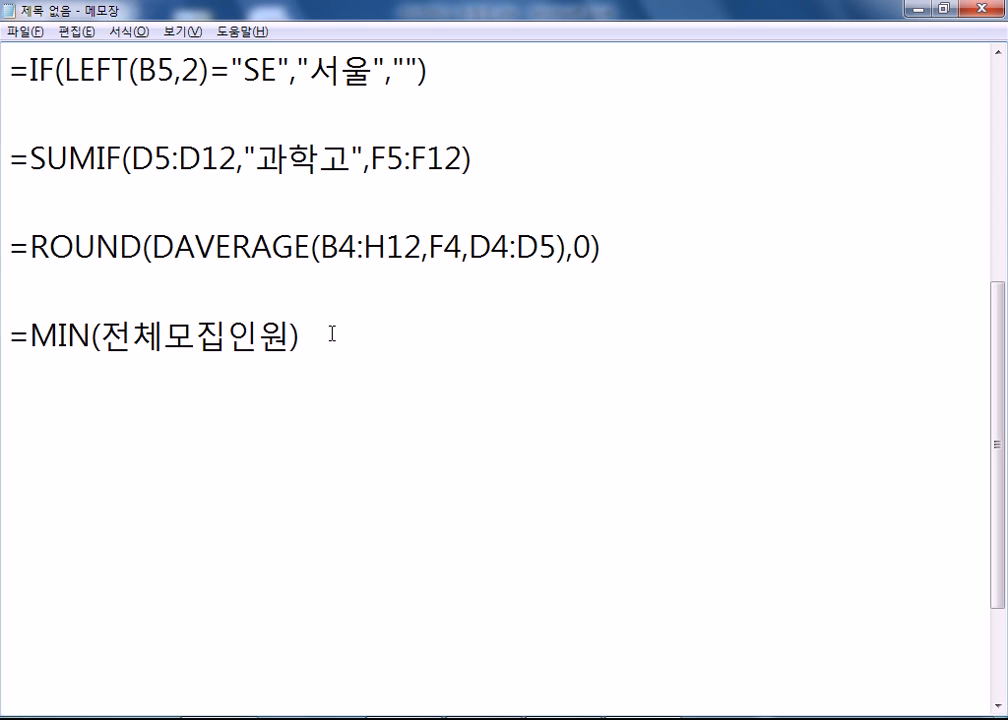
pyautogui.write('&"명"')
pyautogui.press('Return')
pyautogui.press('Return')
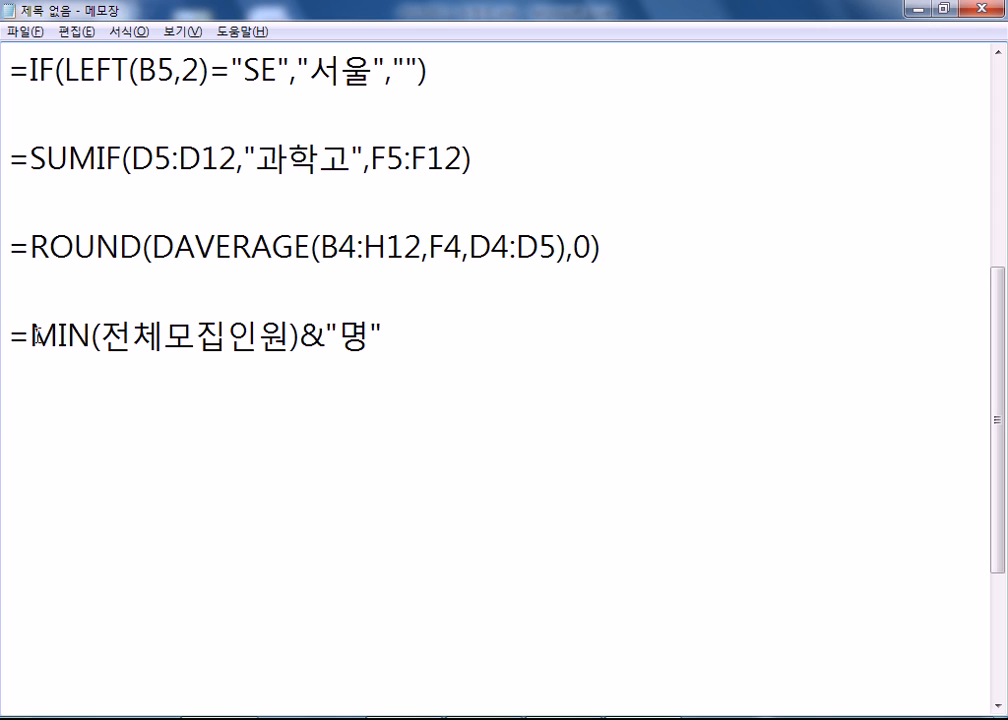
pyautogui.moveTo(131, 335); pyautogui.dragTo(245, 350)
# Switch to Excel, leave the J13 edit and start its formula over with =MIN(.
pyautogui.hotkey('alt', 'Tab')
pyautogui.press('Escape')
pyautogui.write('=')
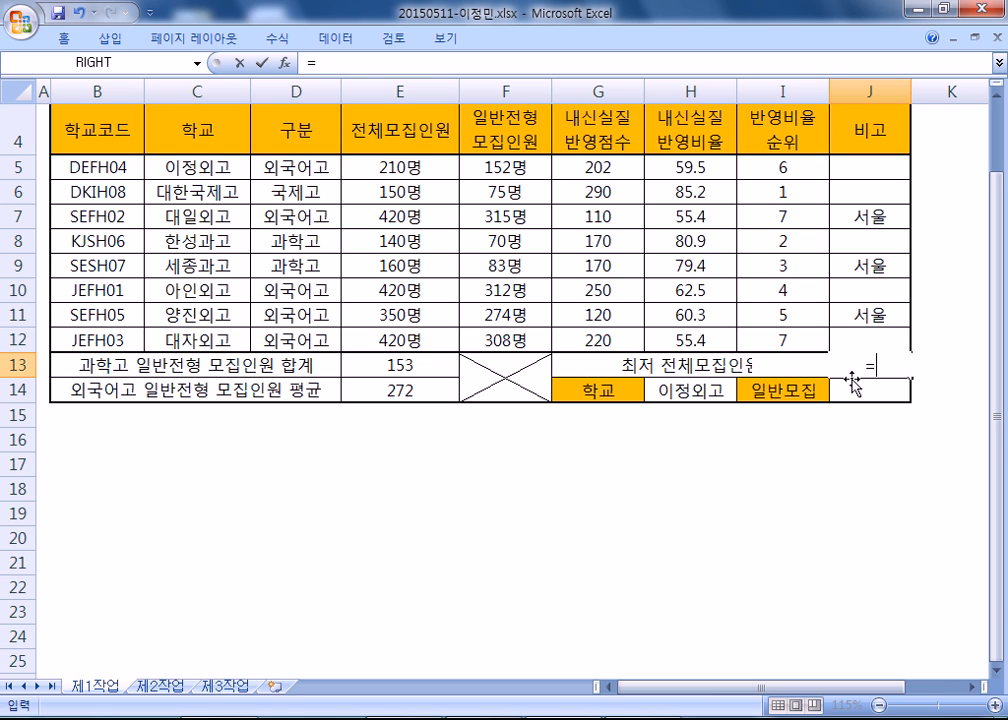
pyautogui.write('ㅡ')
pyautogui.press('BackSpace')
pyautogui.write('MN')
pyautogui.press('BackSpace')
pyautogui.write('IN(')
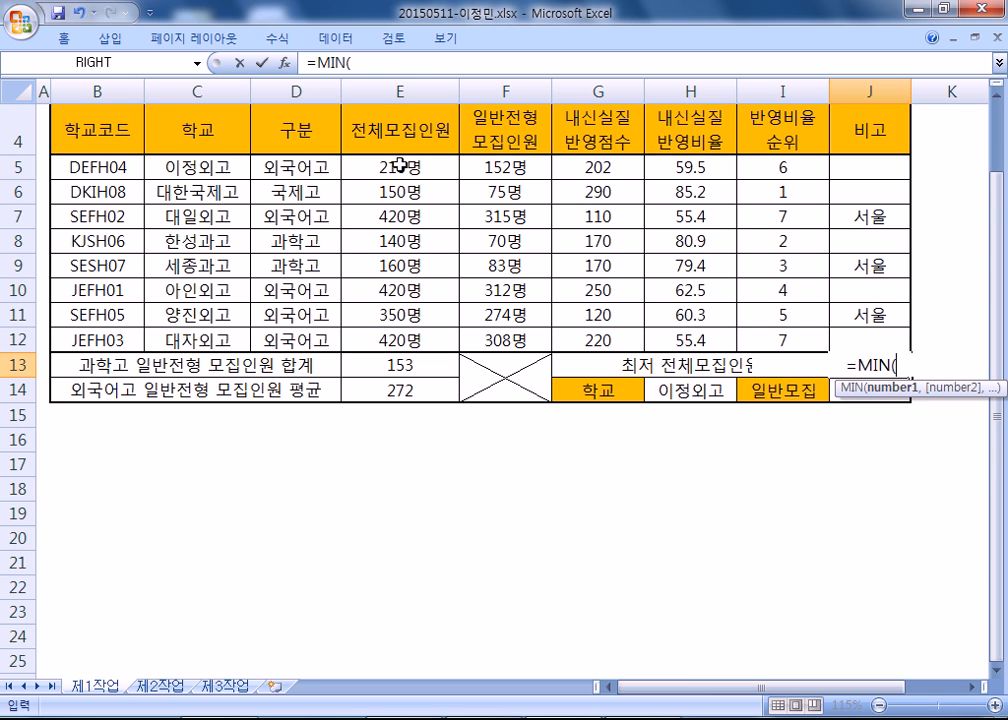
# Complete the J13 formula as =MIN(전체모집인원)&"명", taking the total recruitment column E5:E12 as the range.
pyautogui.moveTo(396, 169); pyautogui.dragTo(413, 336)
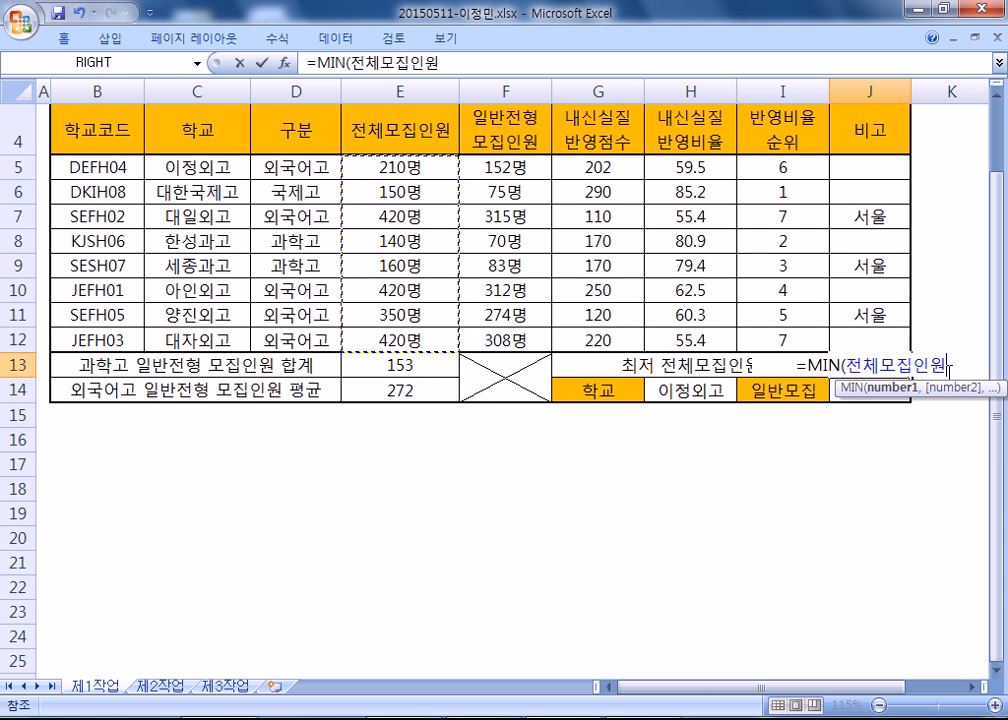
pyautogui.write(')')
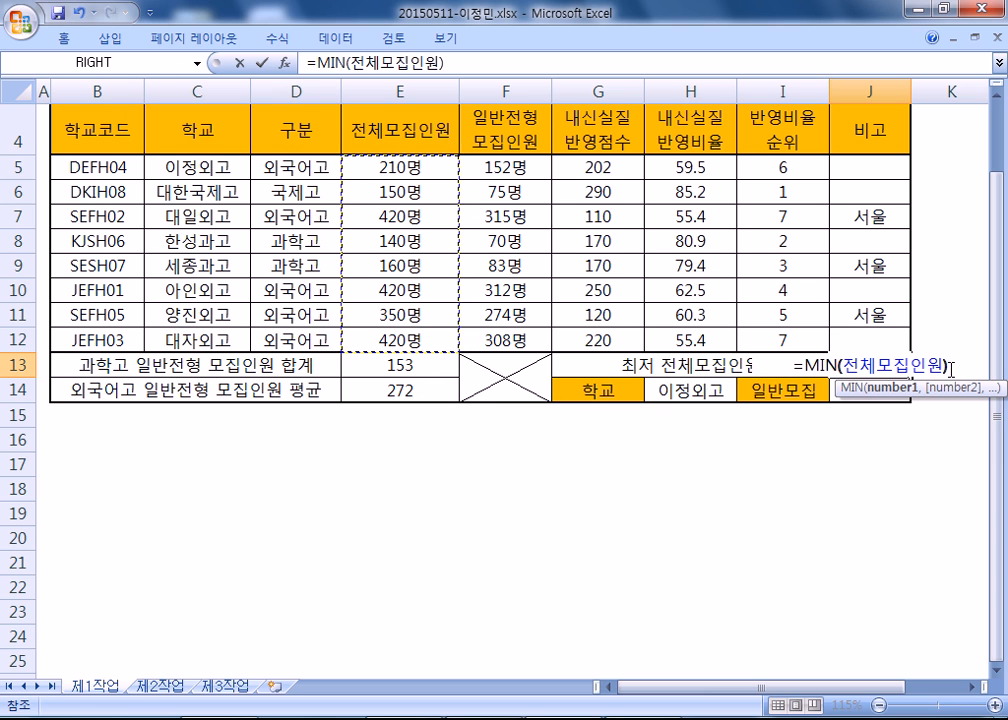
pyautogui.write('&"명"')
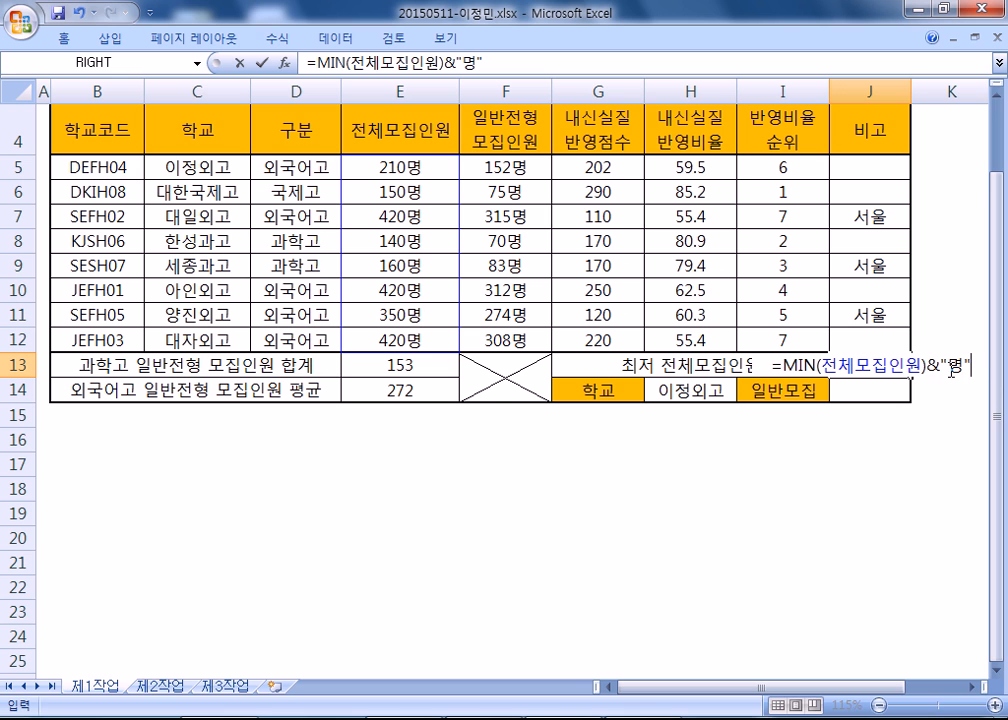
pyautogui.moveTo(928, 370); pyautogui.dragTo(941, 369)
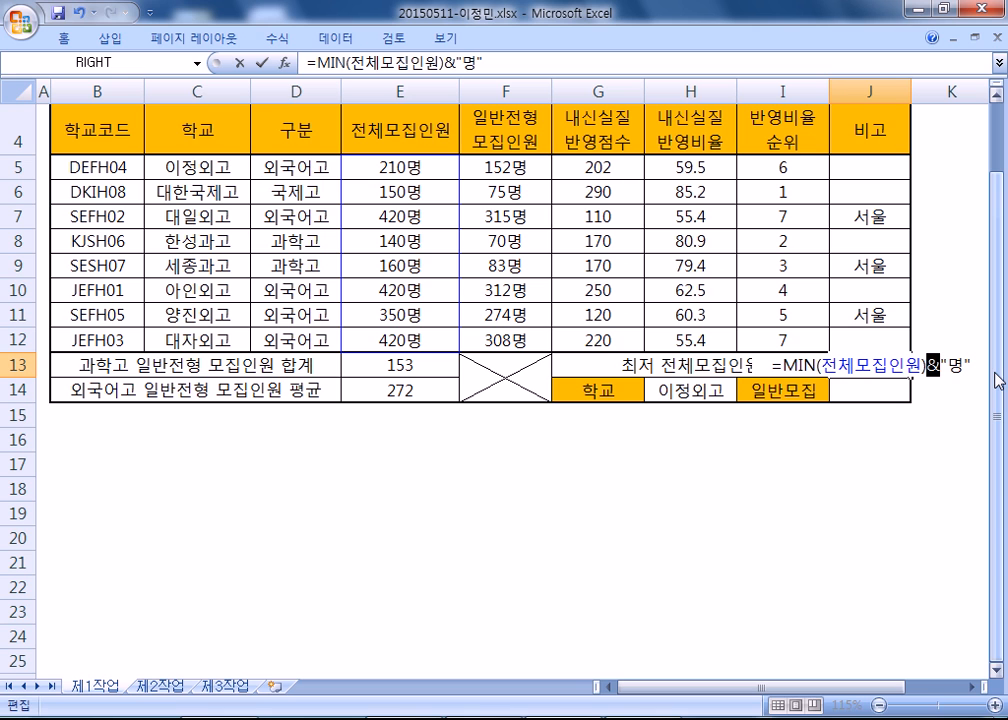
pyautogui.click(939, 366)
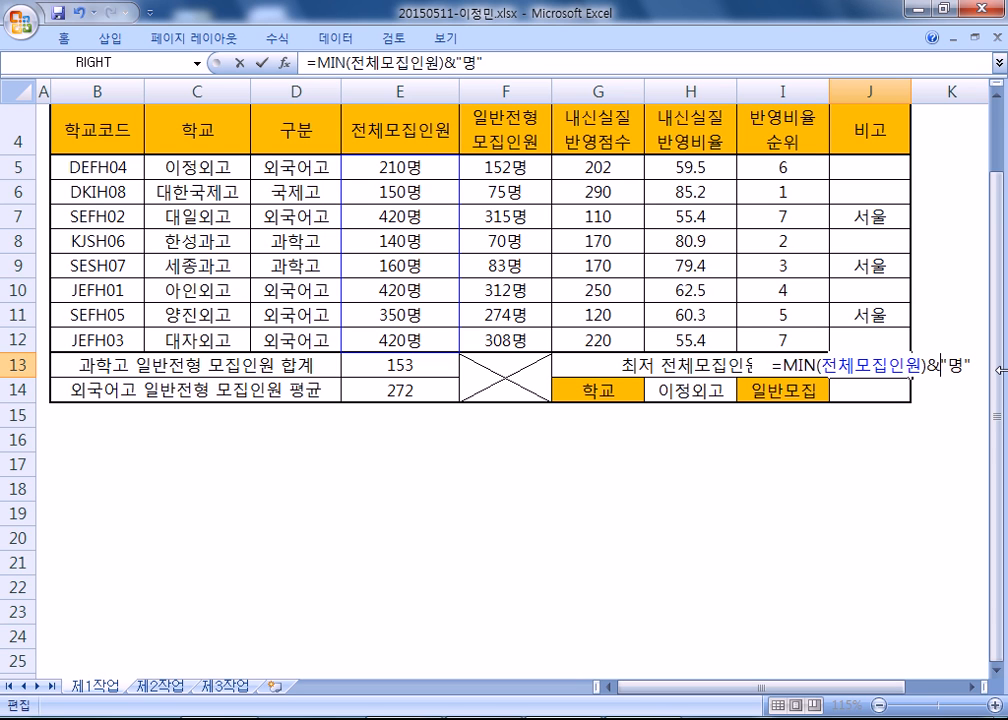
pyautogui.press('Return')
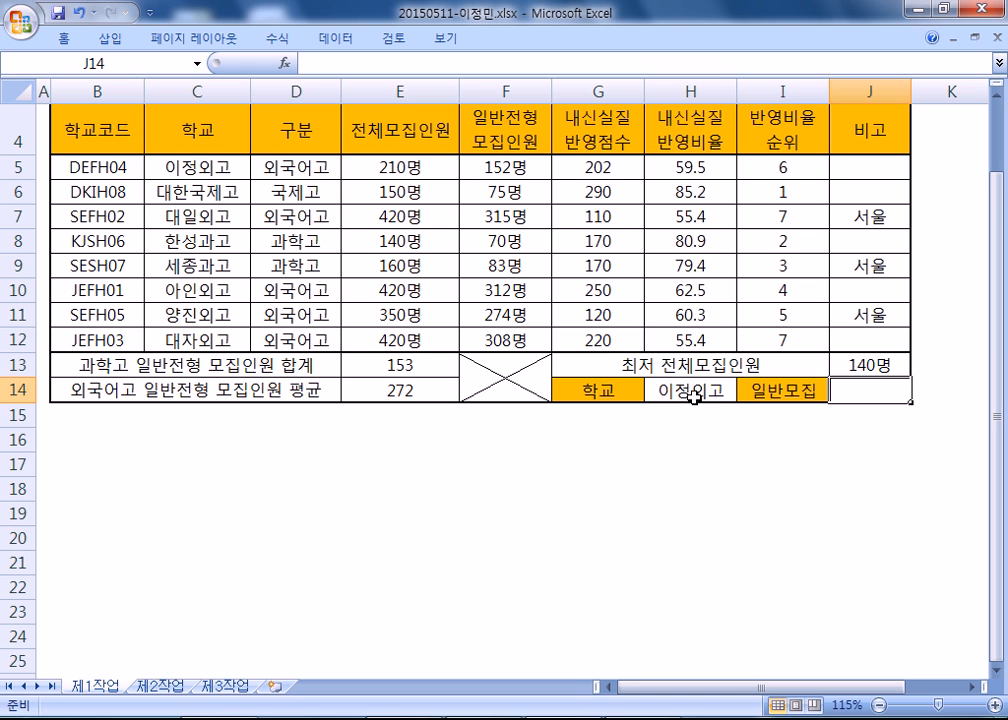
pyautogui.write('=')
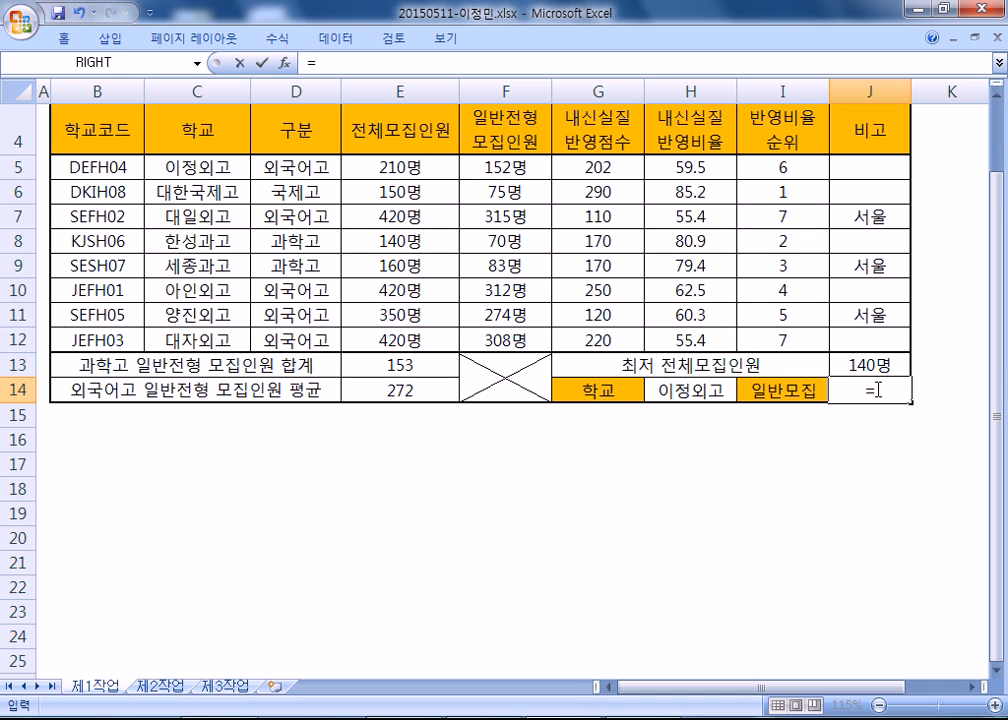
pyautogui.write('H')
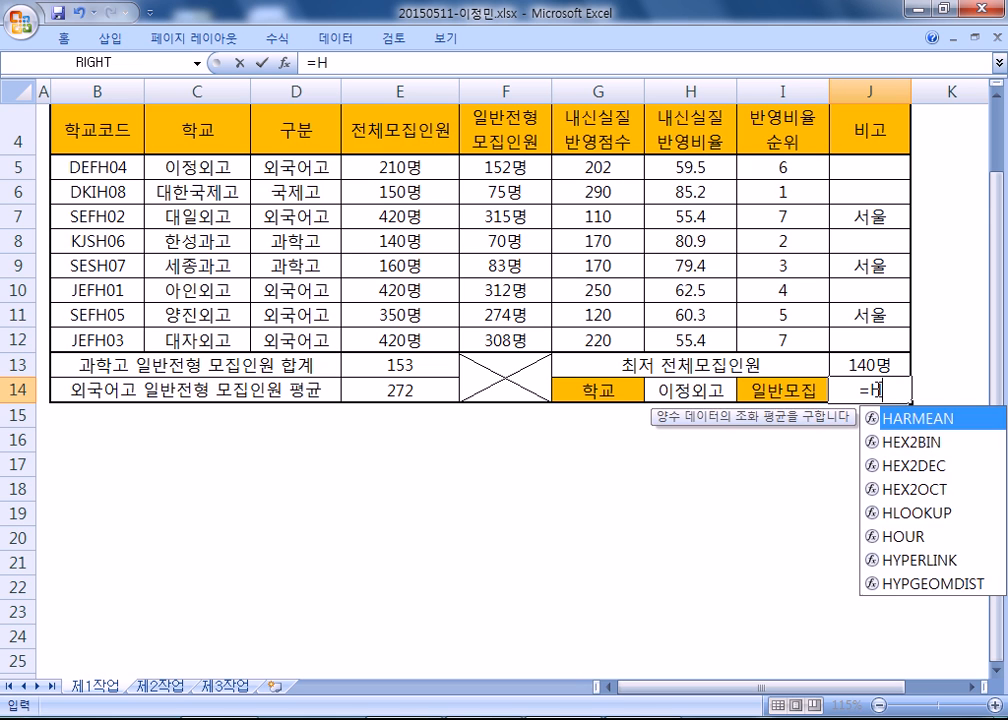
pyautogui.write('=VL')
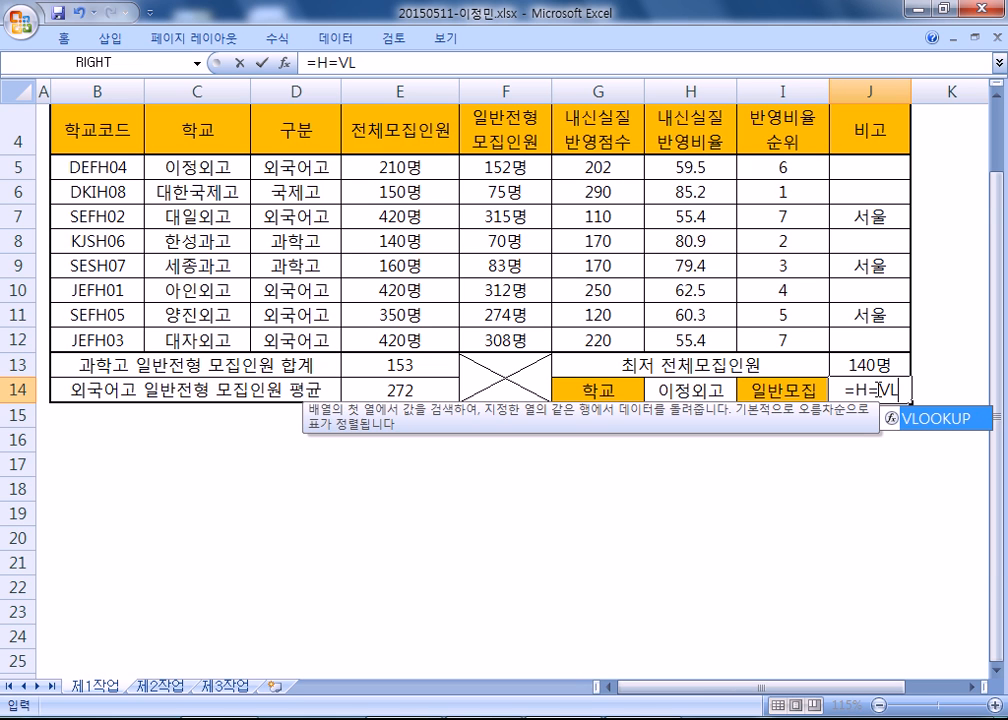
pyautogui.write('=VL')
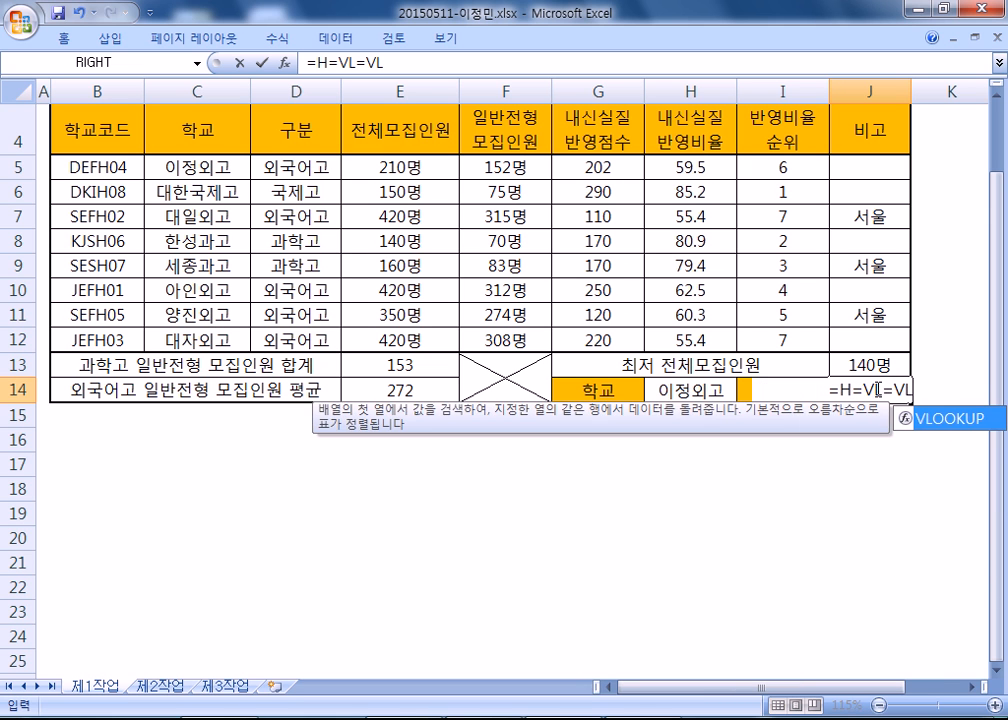
pyautogui.press('Tab')
pyautogui.press('Escape')
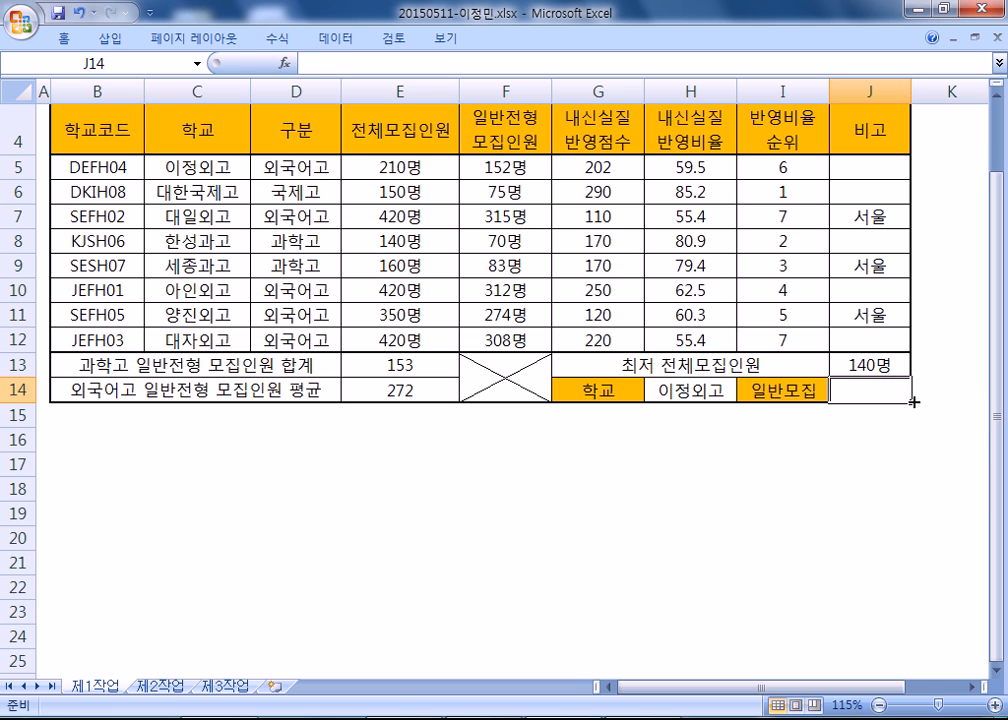
# Start a VLOOKUP formula in J14 with H14 as the lookup value and C5:H12 as the table range.
pyautogui.write('=VL')
pyautogui.press('Tab')
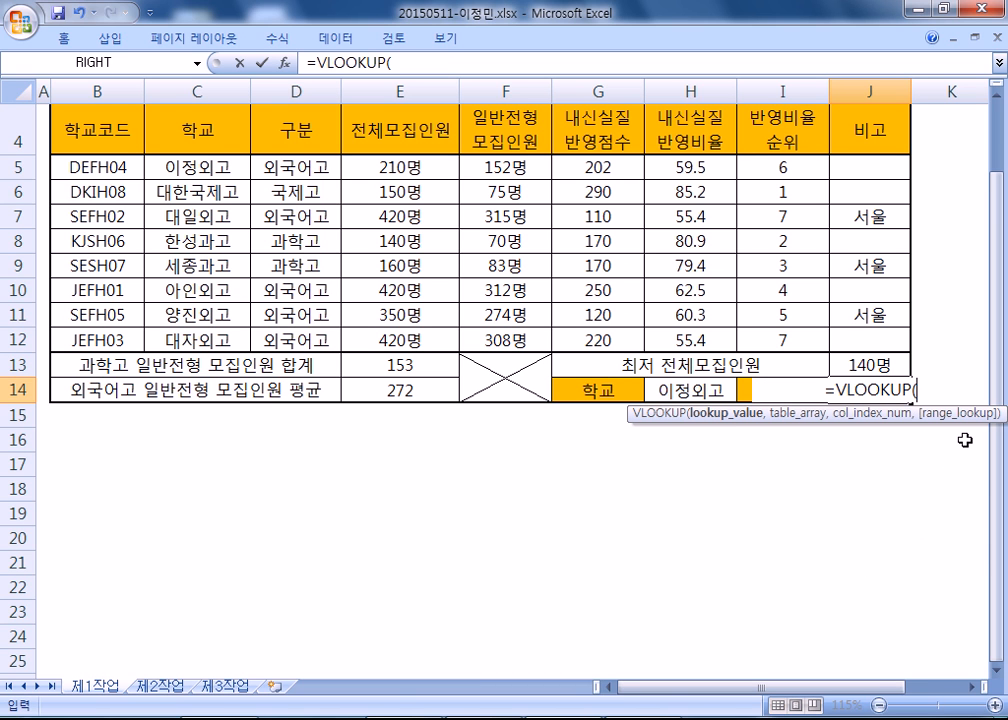
pyautogui.click(688, 392)
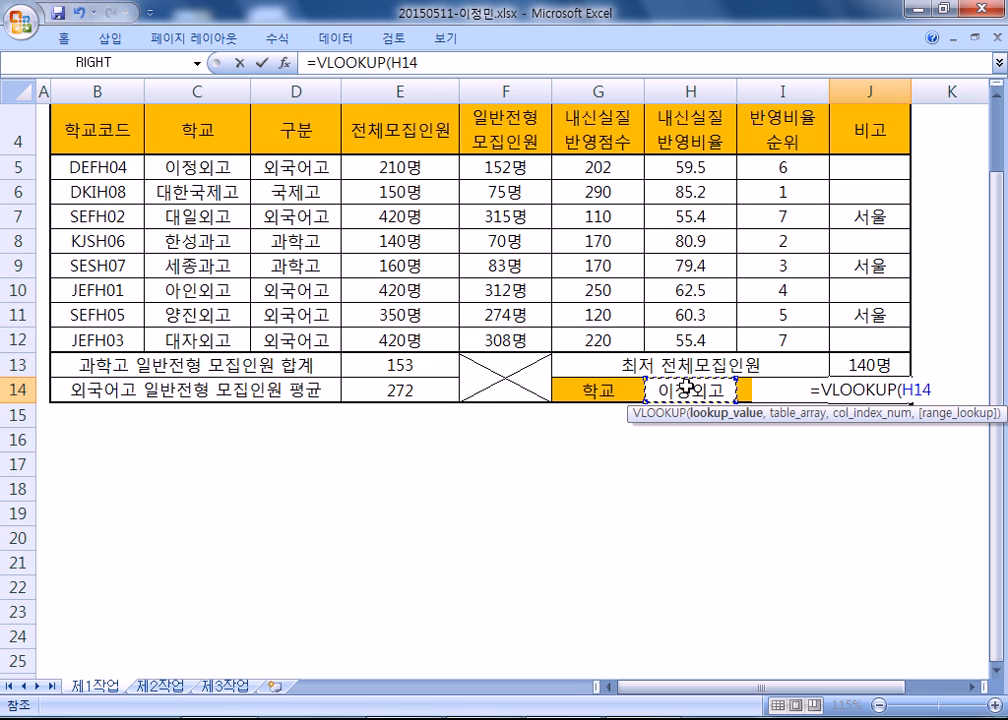
pyautogui.write(',')
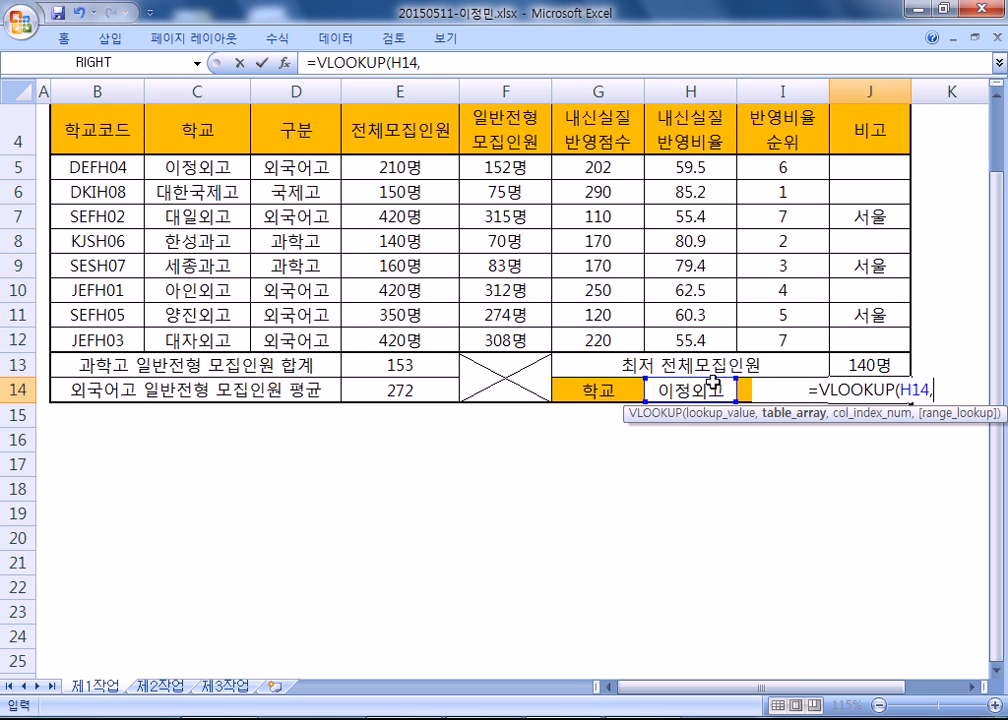
pyautogui.click(165, 167)
pyautogui.moveTo(165, 167); pyautogui.dragTo(712, 341)
pyautogui.click(103, 167)
pyautogui.moveTo(103, 167); pyautogui.dragTo(712, 340)
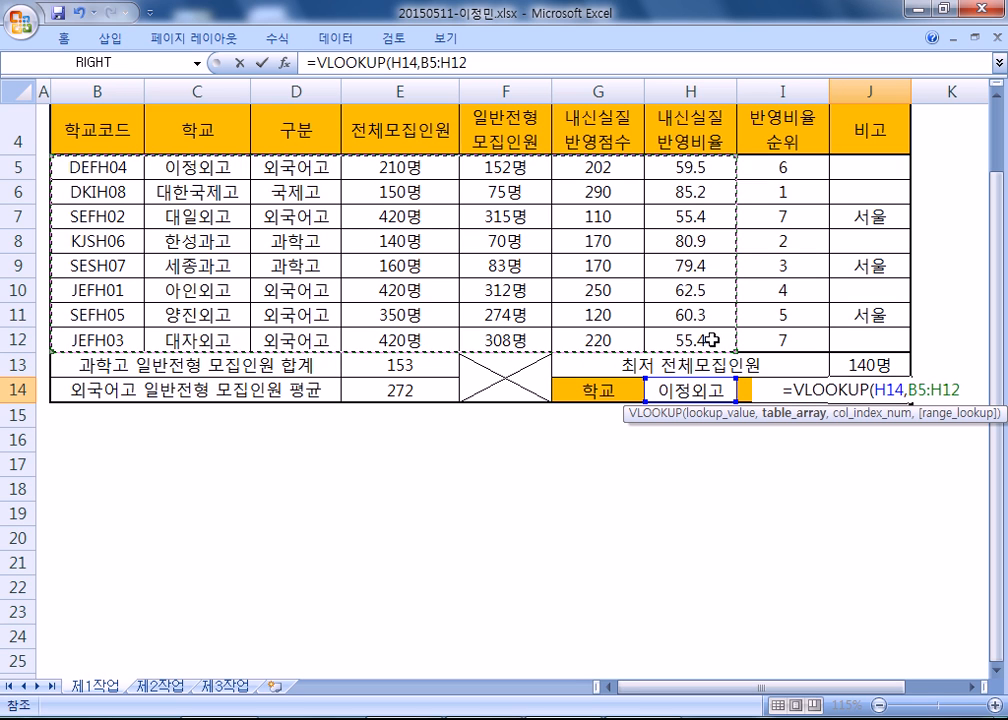
pyautogui.moveTo(199, 170); pyautogui.dragTo(690, 339)
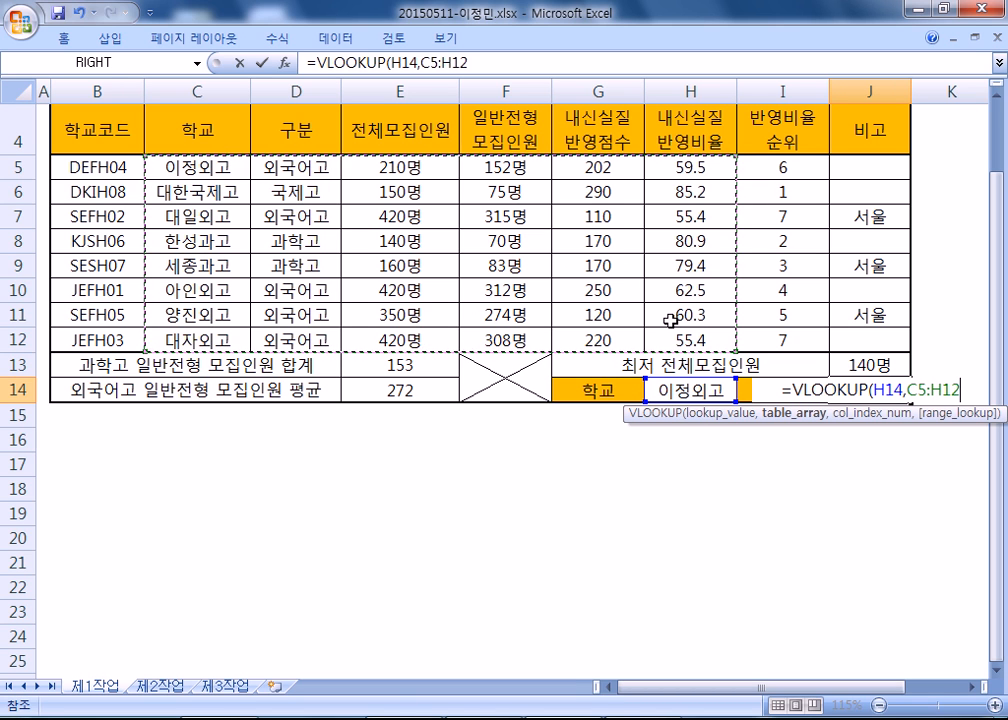
pyautogui.write(',')
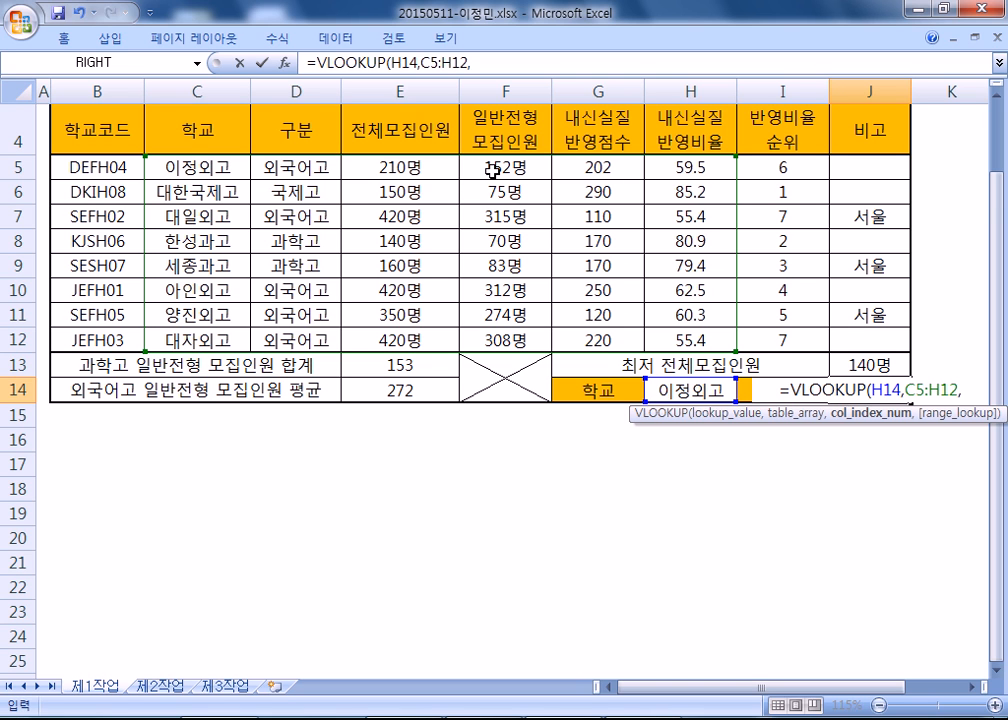
# Finish the J14 VLOOKUP with column index 4 and the exact-match option FALSE.
pyautogui.write('4')
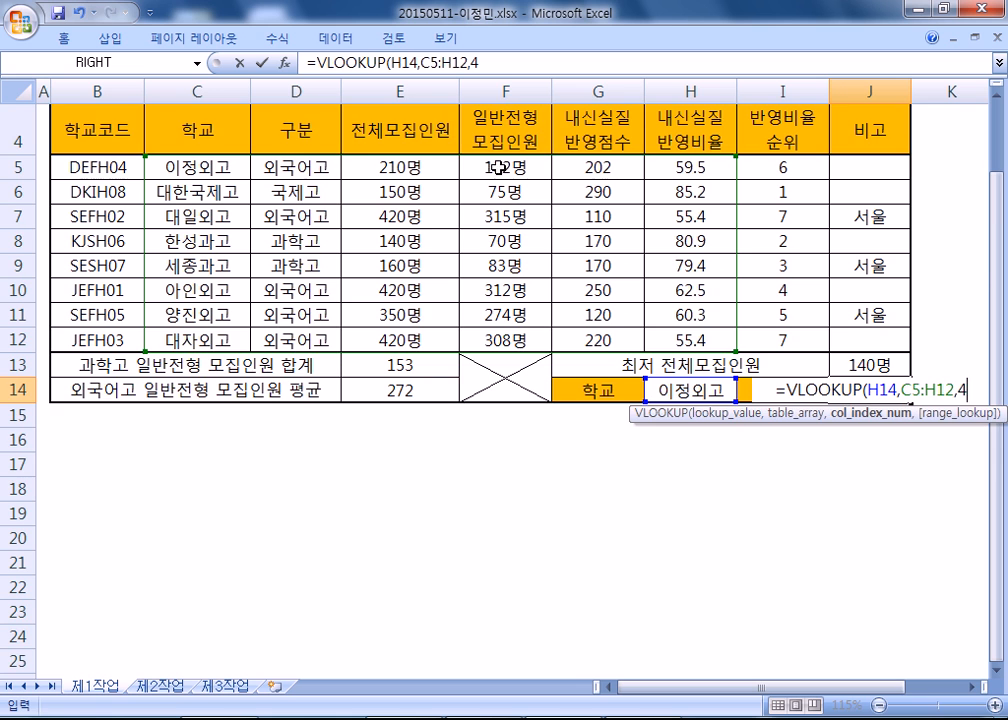
pyautogui.scroll(-1, 565, 196)
pyautogui.write(',')
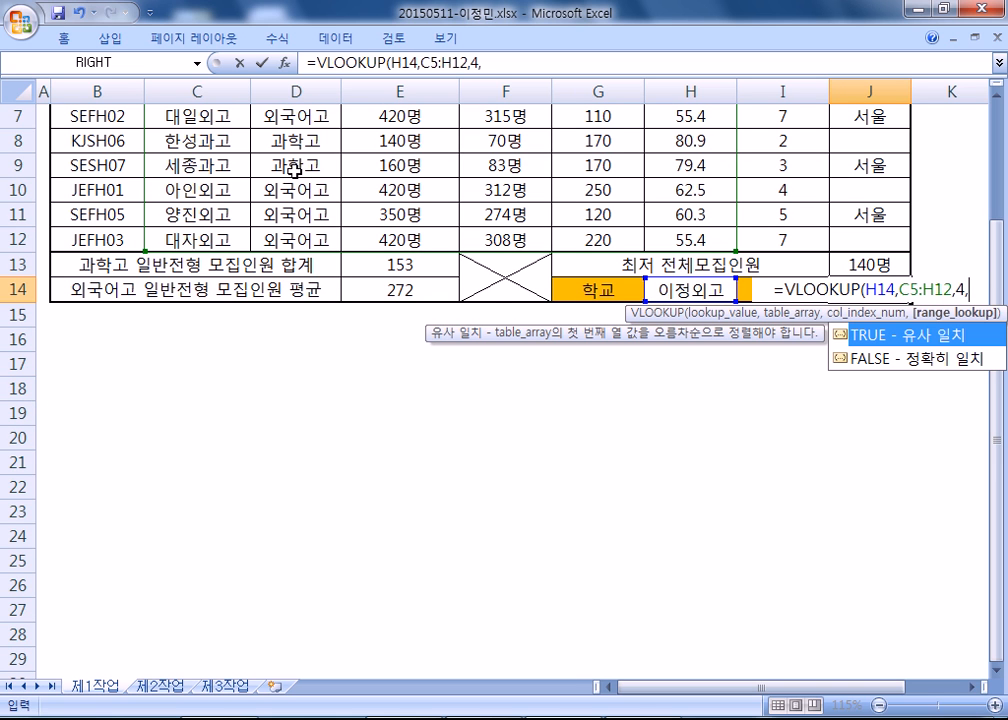
pyautogui.doubleClick(893, 360)
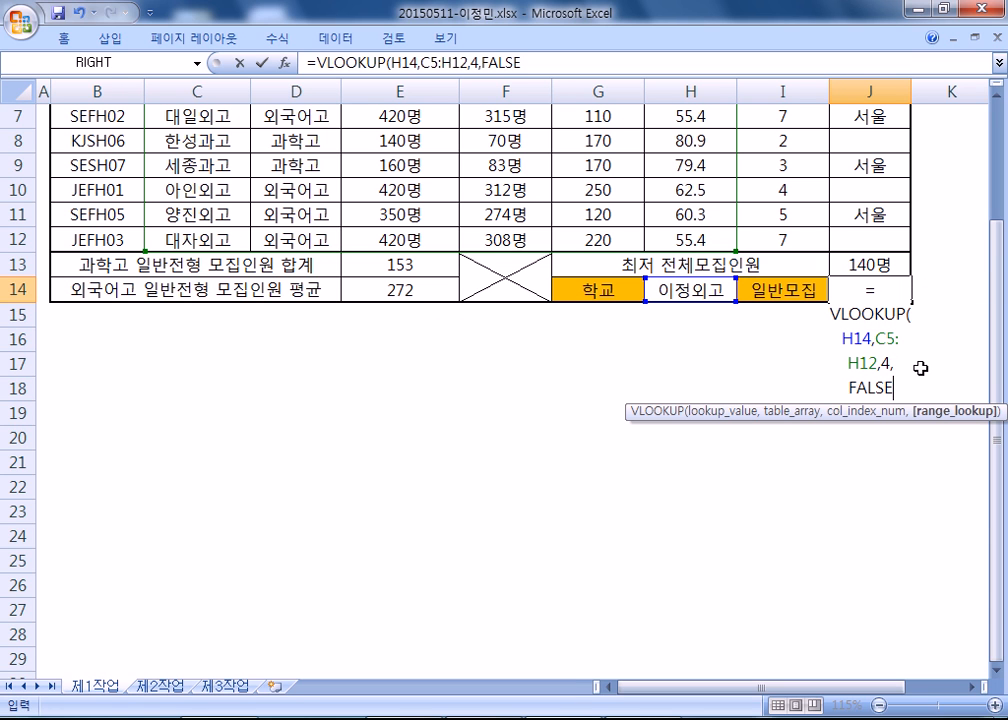
pyautogui.press('Return')
# Copy the VLOOKUP formula from J14 and paste it into the Notepad notes below the MIN formula.
pyautogui.click(877, 288)
pyautogui.moveTo(545, 65); pyautogui.dragTo(248, 30)
pyautogui.hotkey('ctrl', 'c')
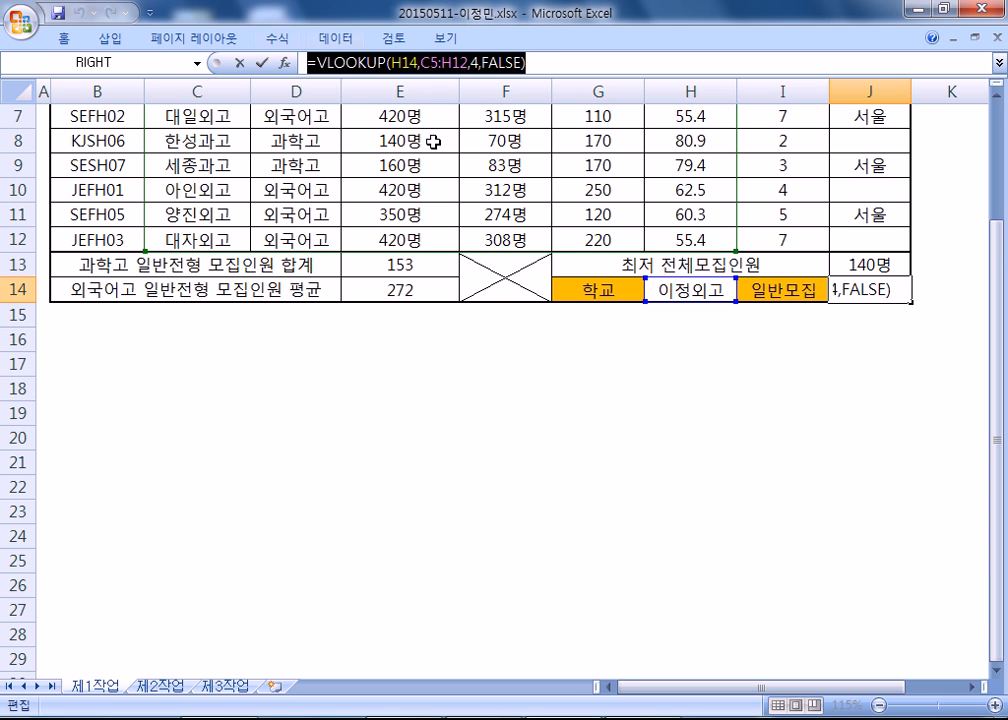
pyautogui.hotkey('alt', 'Tab')
pyautogui.click(139, 414)
pyautogui.hotkey('ctrl', 'v')
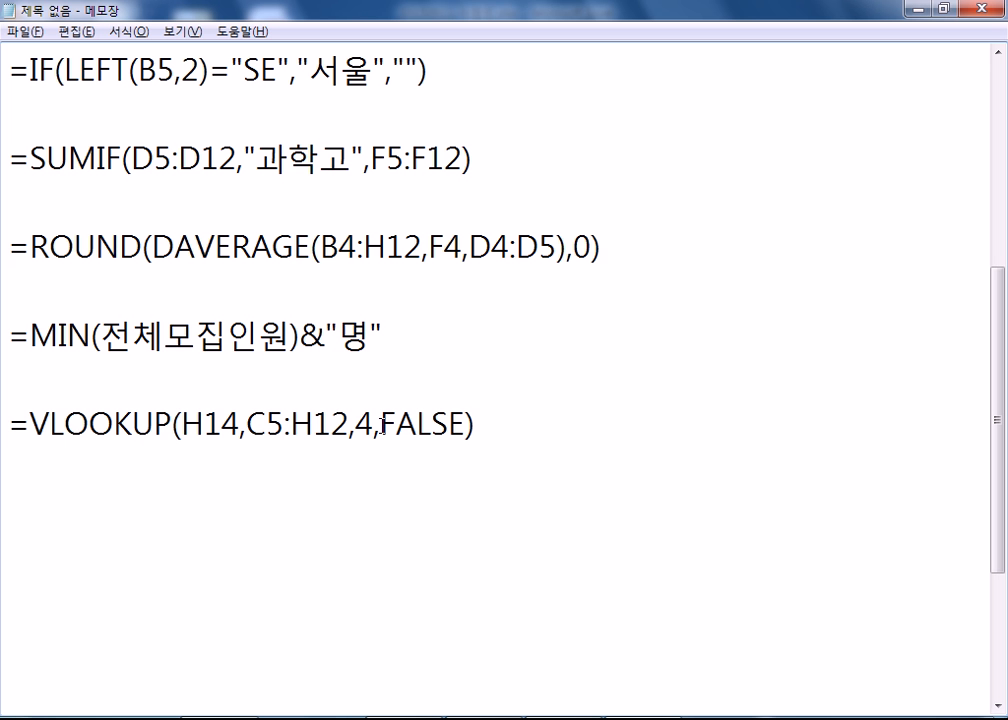
# Duplicate the VLOOKUP line beneath itself, replace FALSE with 0, and add a new line after it.
pyautogui.click(484, 418)
pyautogui.press('Return')
pyautogui.hotkey('ctrl', 'v')
pyautogui.press('Left')
pyautogui.press('Left')
pyautogui.press('Right')
pyautogui.press('BackSpace')
pyautogui.press('BackSpace')
pyautogui.press('BackSpace')
pyautogui.press('BackSpace')
pyautogui.press('BackSpace')
pyautogui.write('0')
pyautogui.press('End')
pyautogui.press('Return')
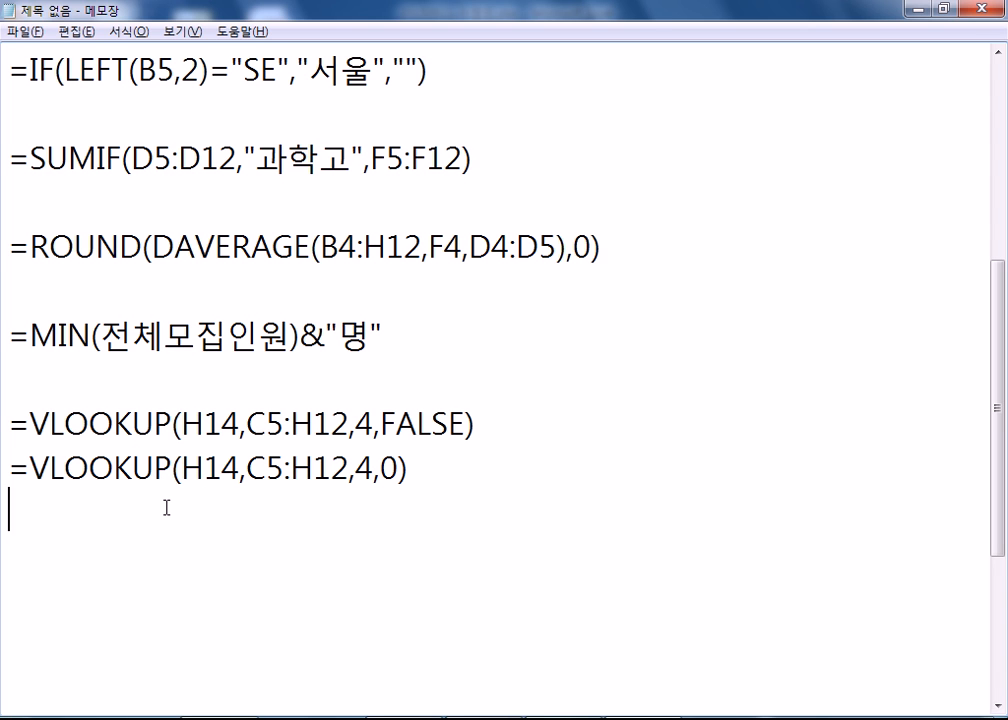
# Switch back to Excel and commit the VLOOKUP formula in J14.
pyautogui.hotkey('alt', 'Tab')
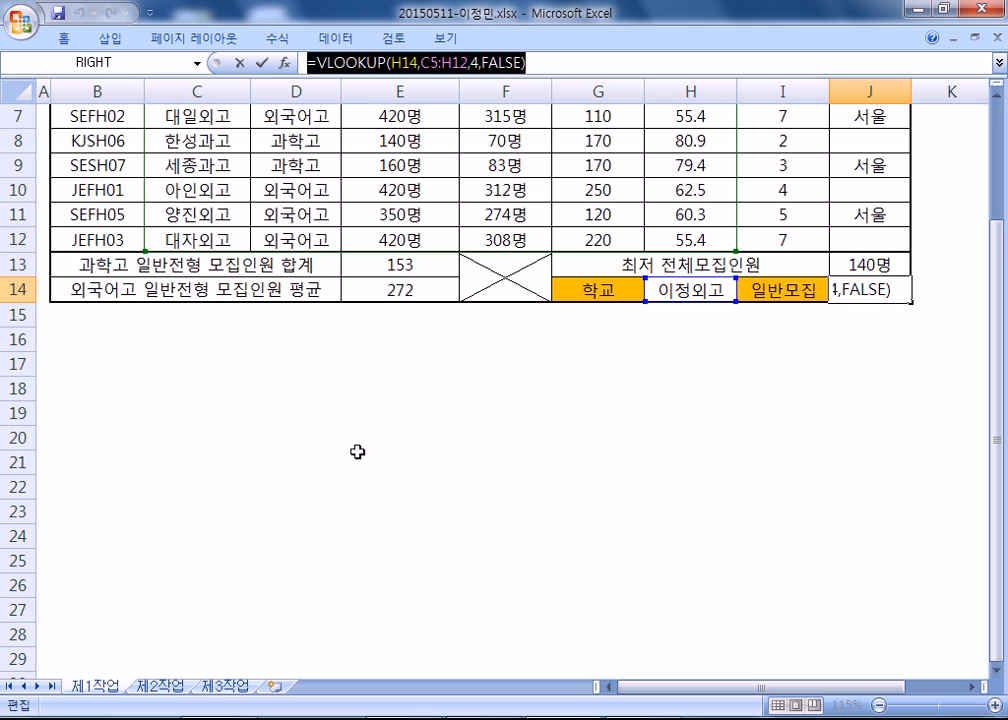
pyautogui.hotkey('ctrl', 'Return')
pyautogui.scroll(2, 389, 391)
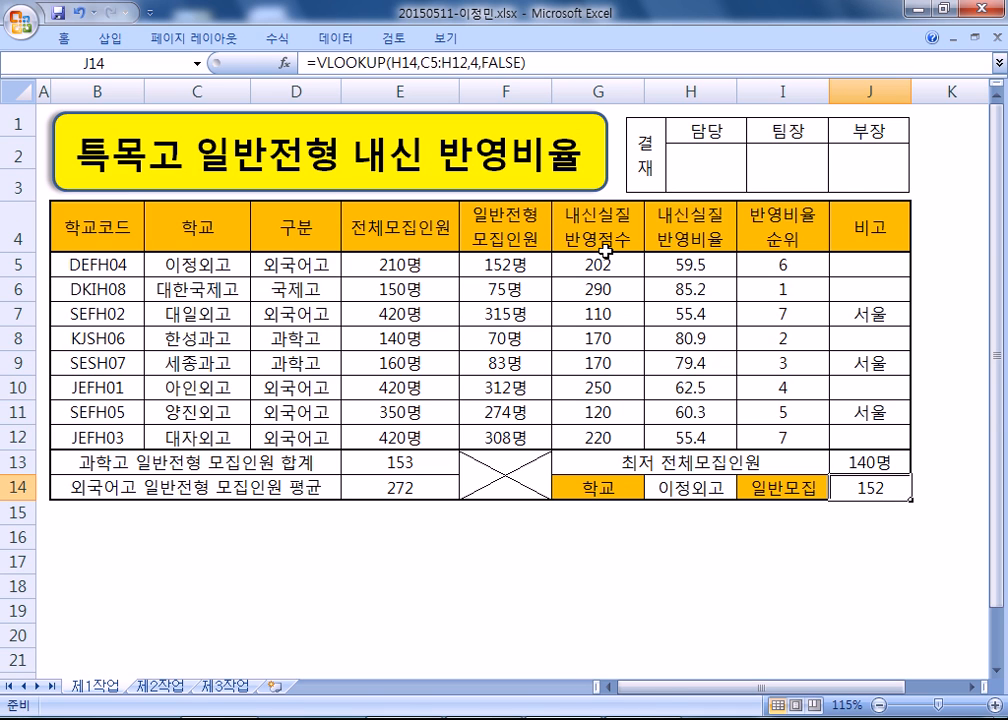
# Apply green data bar conditional formatting to the 내신실질 반영비율 values in H5:H12.
pyautogui.moveTo(660, 262); pyautogui.dragTo(663, 434)
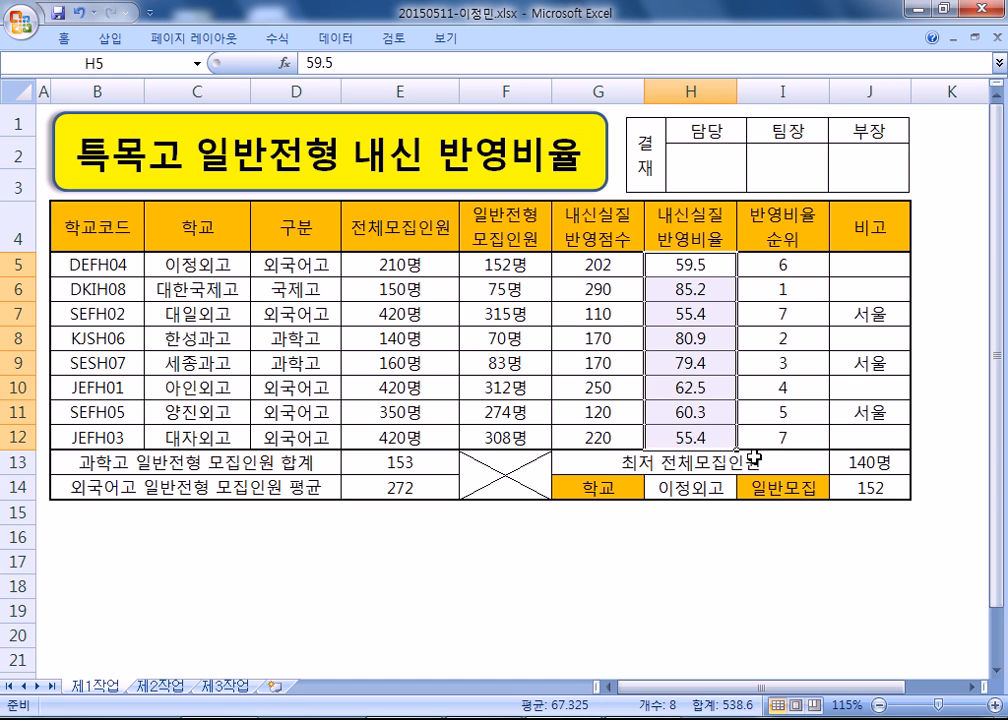
pyautogui.click(333, 39)
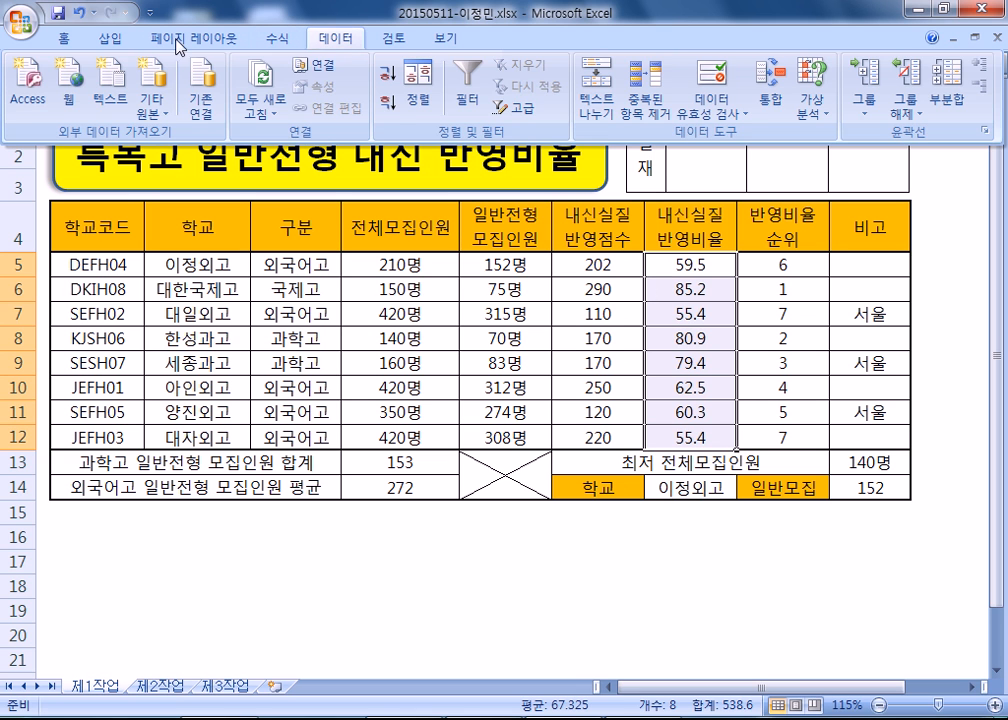
pyautogui.click(63, 38)
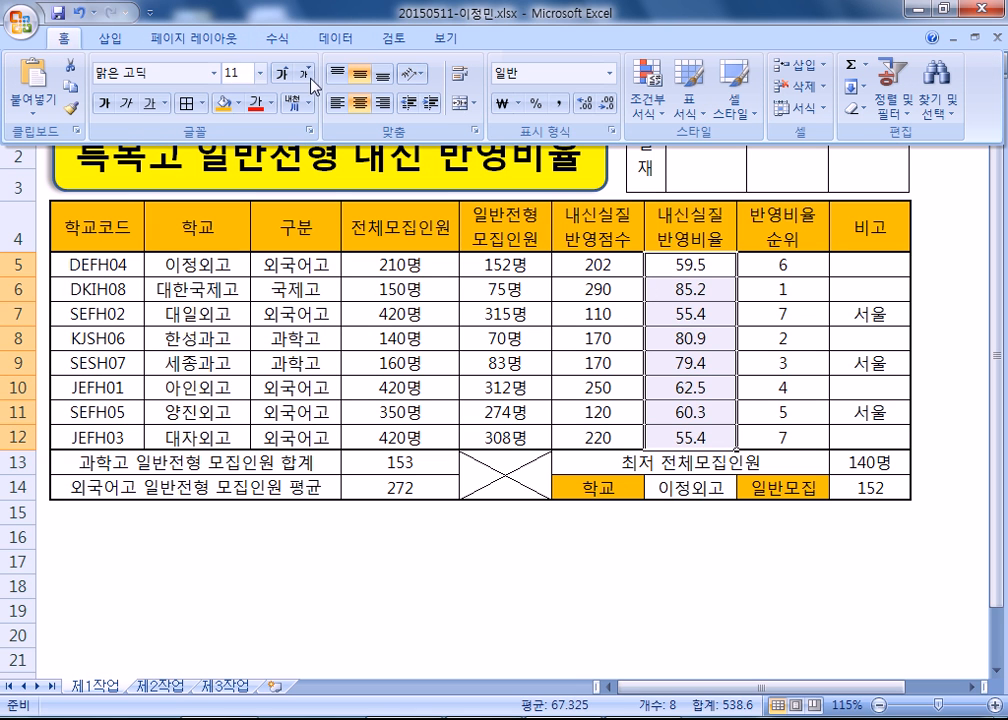
pyautogui.click(661, 125)
pyautogui.moveTo(700, 234)
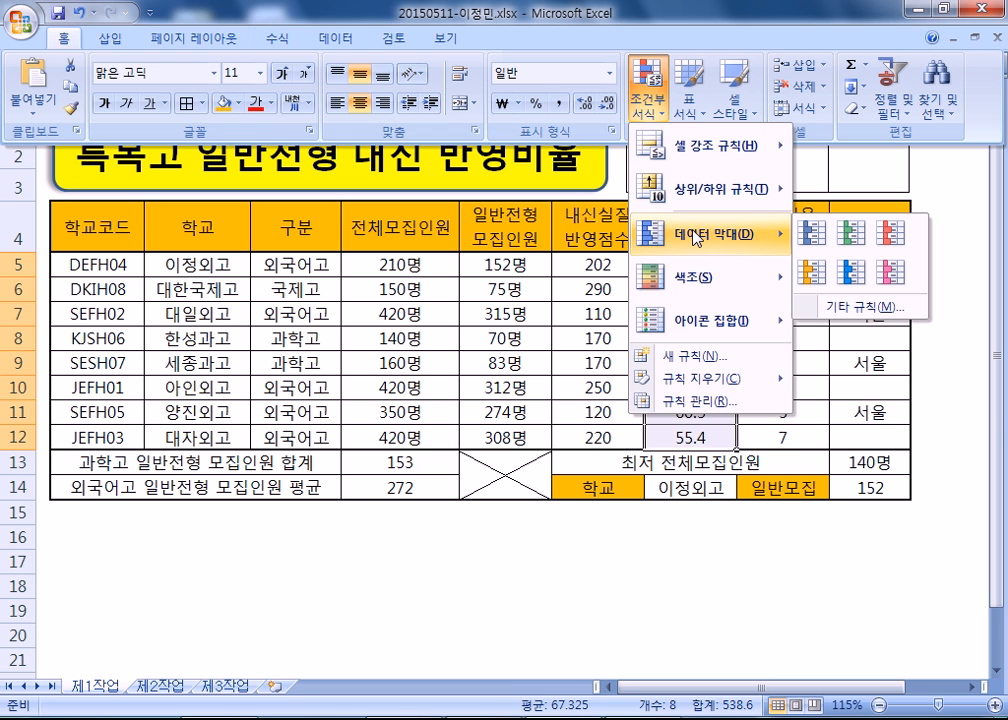
pyautogui.click(850, 242)
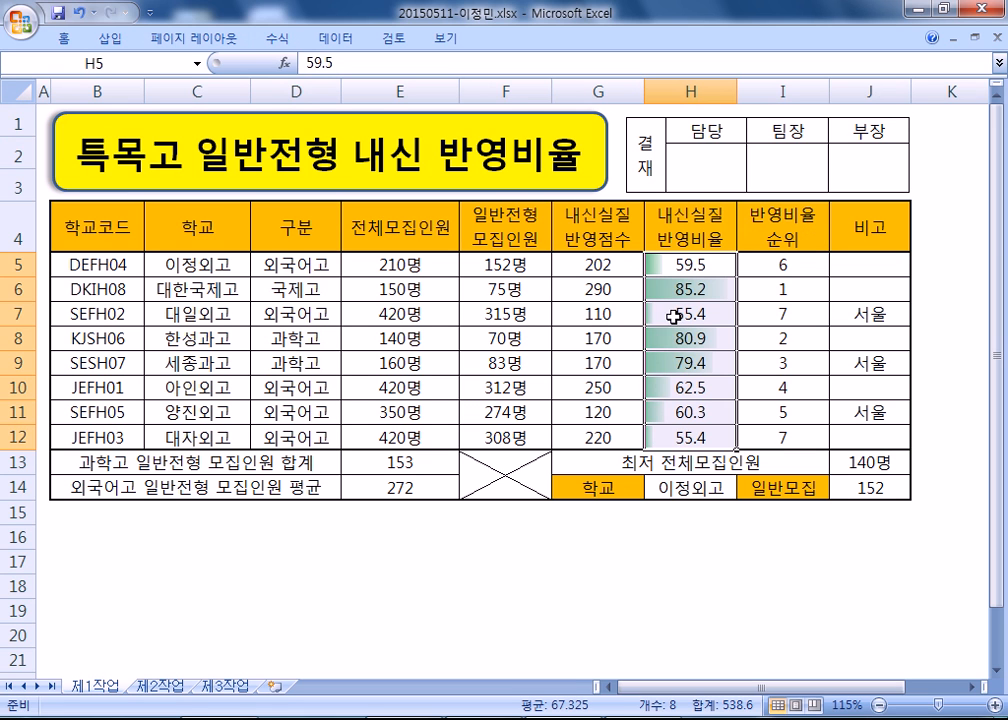
pyautogui.click(680, 316)
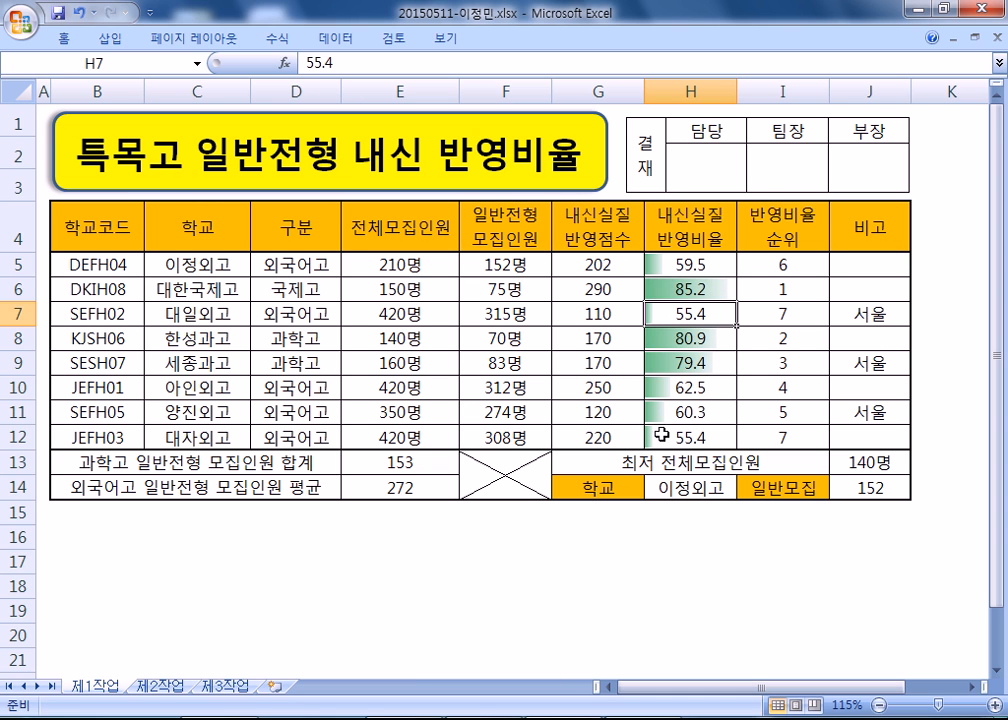
# Switch to Notepad and add the lines "RANK" and "LEFT, RIGHT, MID" below the VLOOKUP formulas, separated by a blank line.
pyautogui.click(150, 537)
pyautogui.click(107, 537)
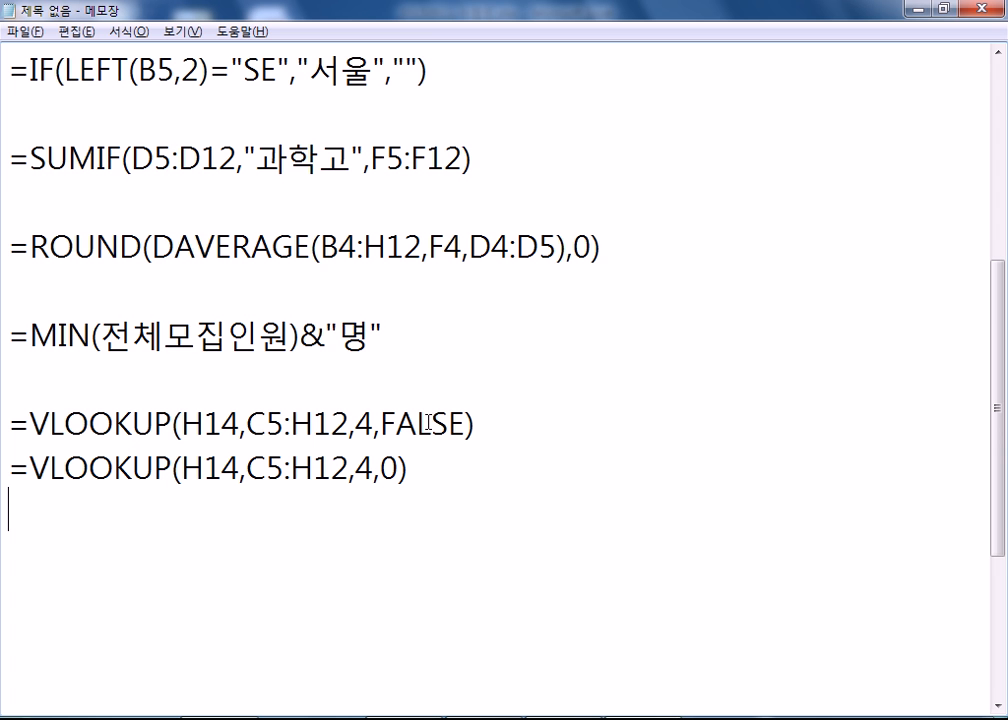
pyautogui.scroll(-3, 341, 357)
pyautogui.press('Return')
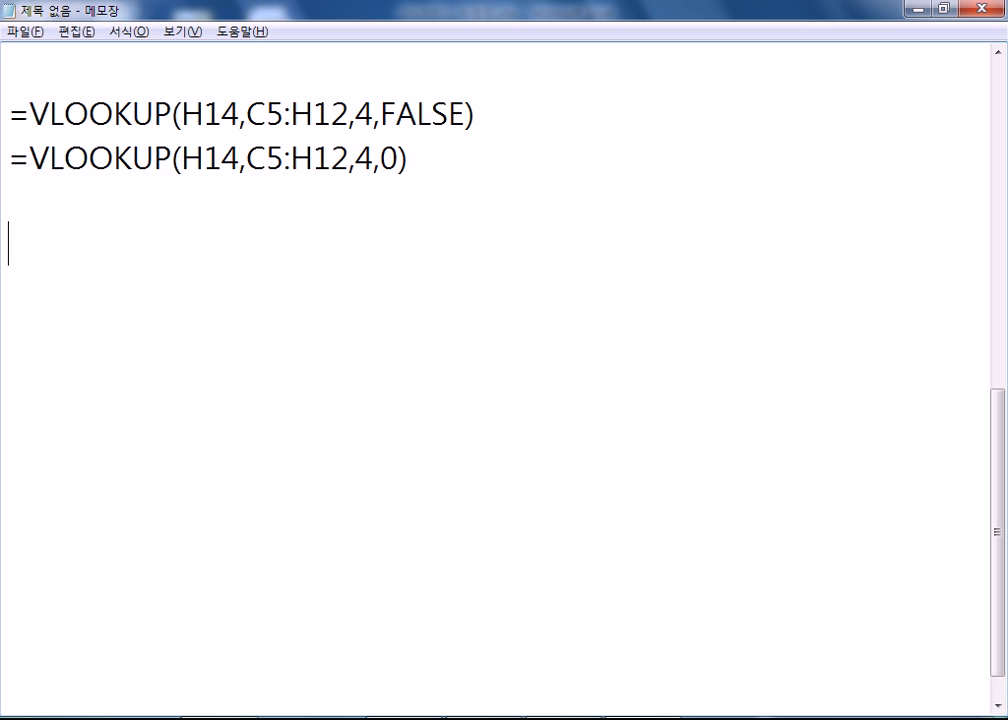
pyautogui.write('RANK')
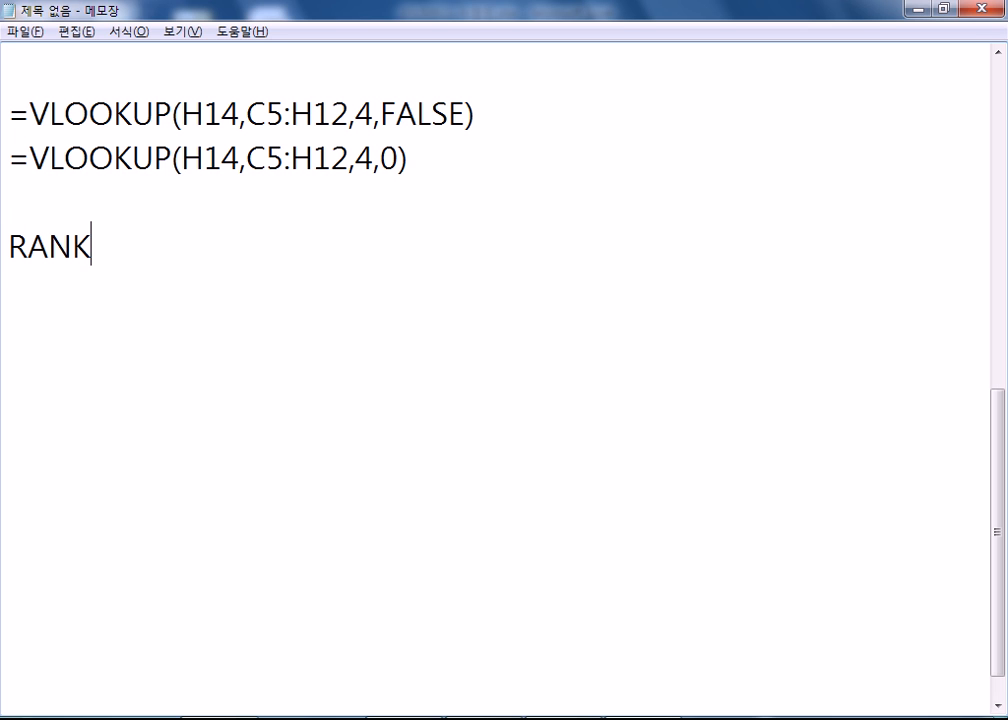
pyautogui.press('Return')
pyautogui.write('LEFT')
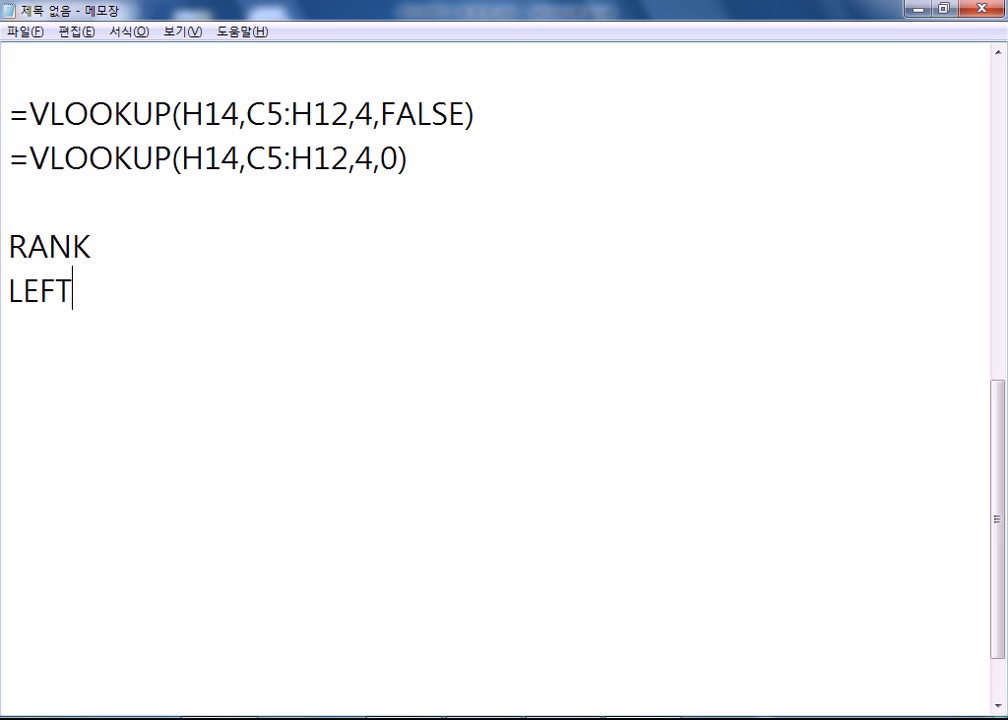
pyautogui.write(', RIGHT, MID')
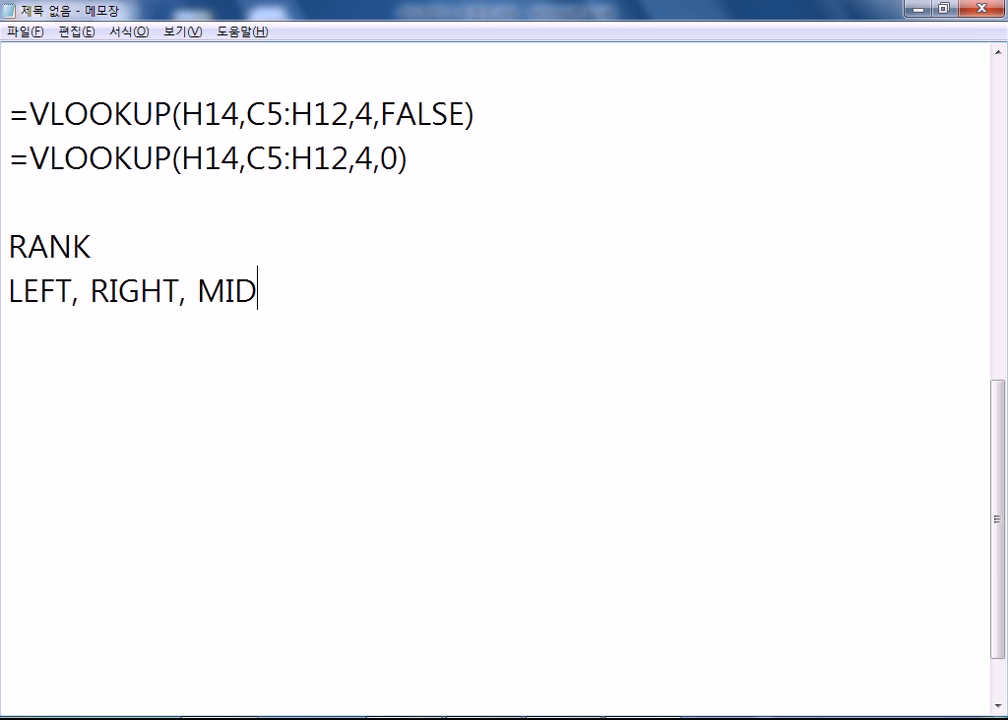
# Add the CHOOSE syntax line "=CHOOSE(값, 1일 경우, 2일 경우,.....)" beneath the LEFT, RIGHT, MID line.
pyautogui.press('Return')
pyautogui.write('CHOOSE')
pyautogui.press('Return')
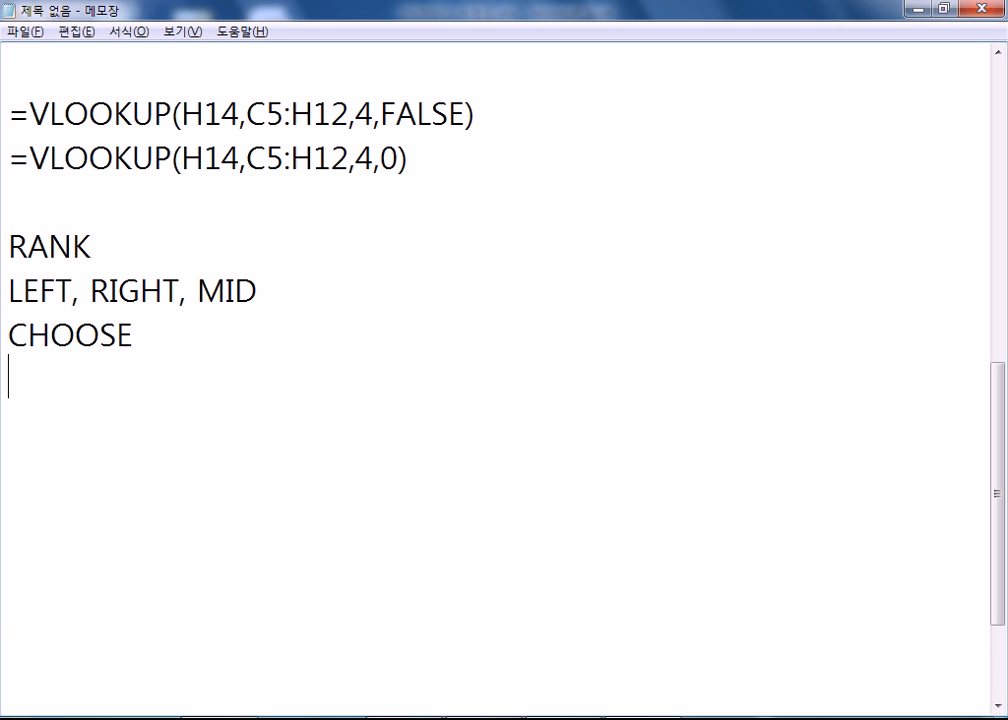
pyautogui.press('Up')
pyautogui.write('=')
pyautogui.press('End')
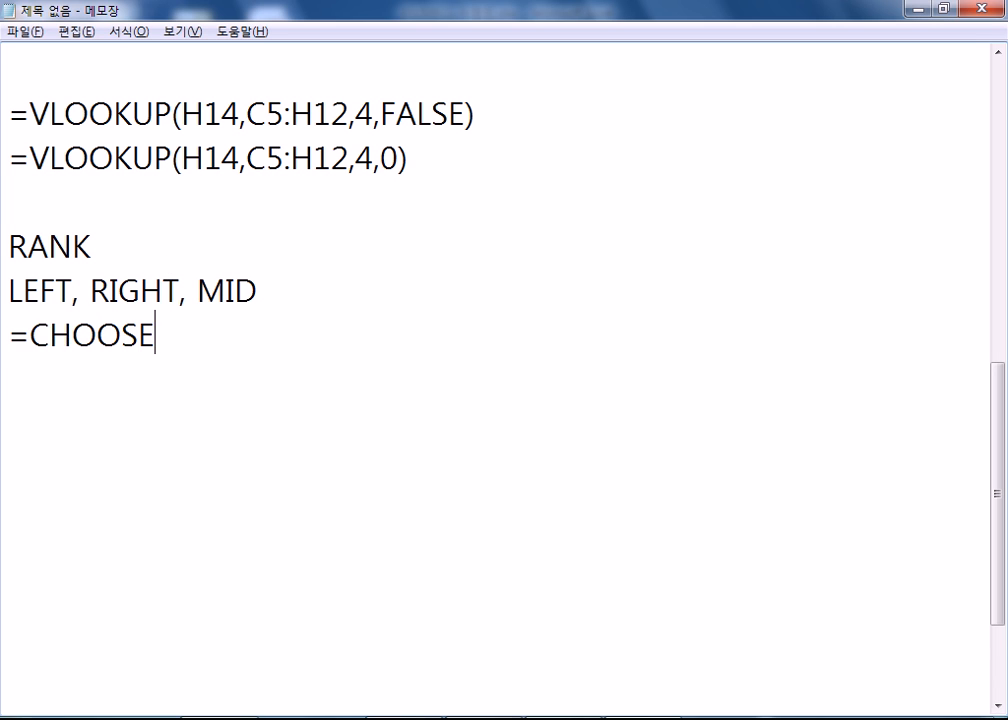
pyautogui.write('(RK')
pyautogui.press('BackSpace')
pyautogui.press('BackSpace')
pyautogui.write('값, ')
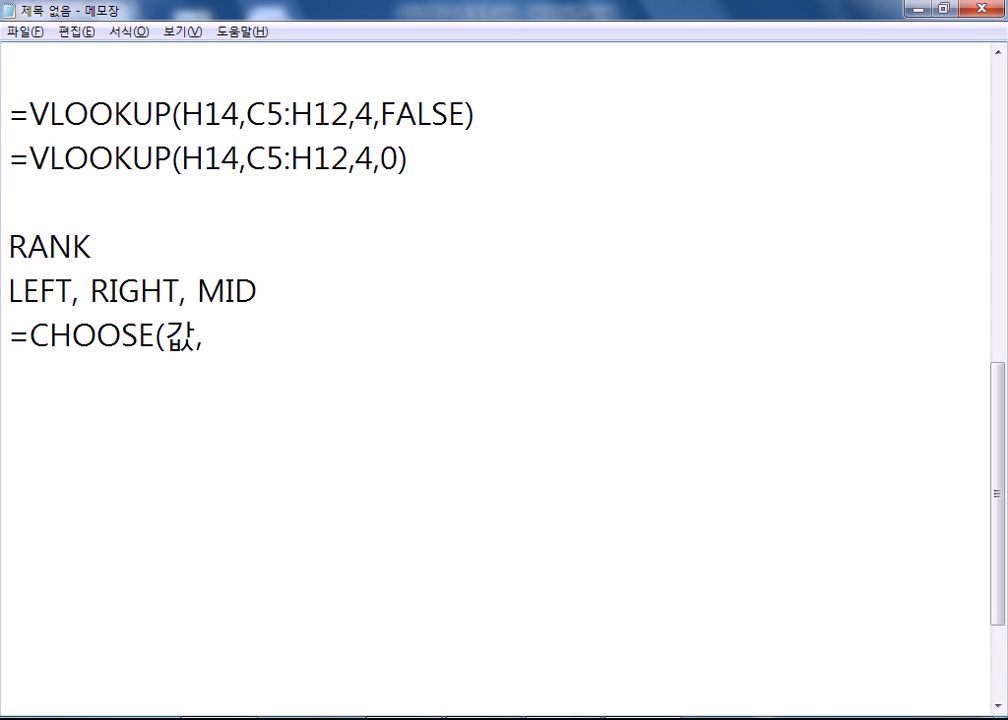
pyautogui.write('1일 경우, 2일 경우')
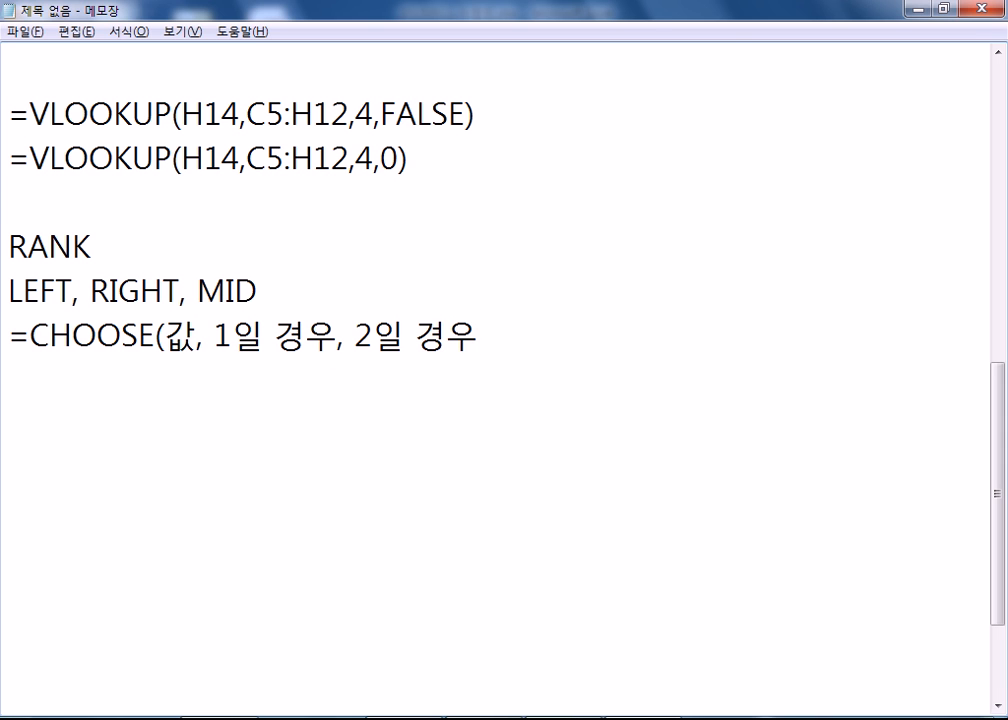
pyautogui.write(',.....)')
# Add WEEKDAY on its own line beneath the CHOOSE syntax and start a new line after it.
pyautogui.press('Return')
pyautogui.write('WEEKDAY')
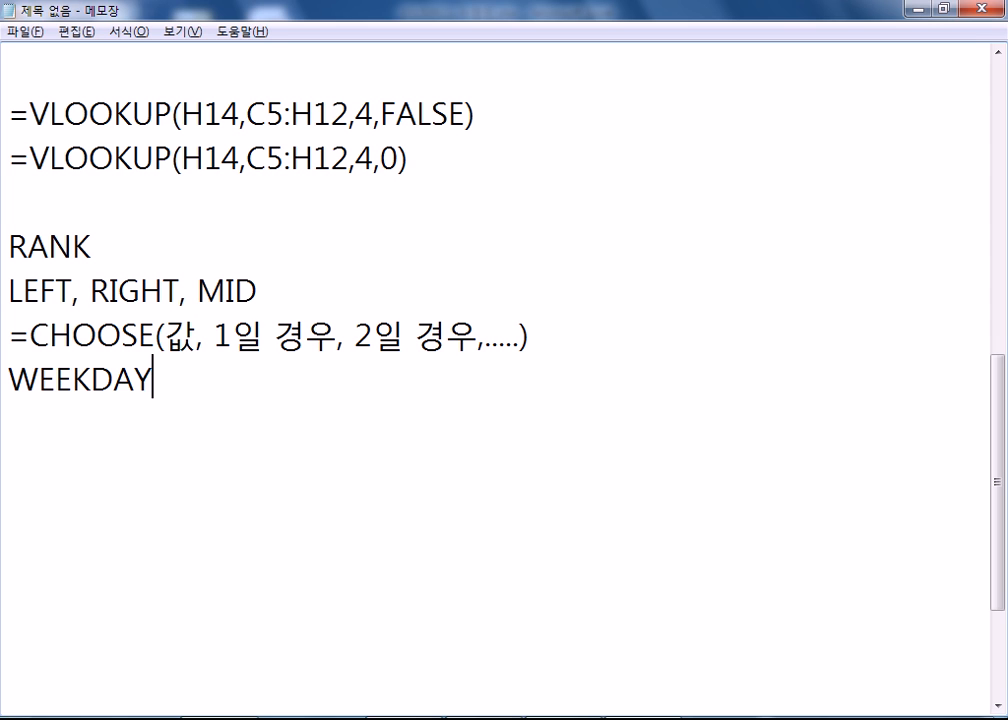
pyautogui.press('Return')
pyautogui.press('Up')
pyautogui.press('Return')
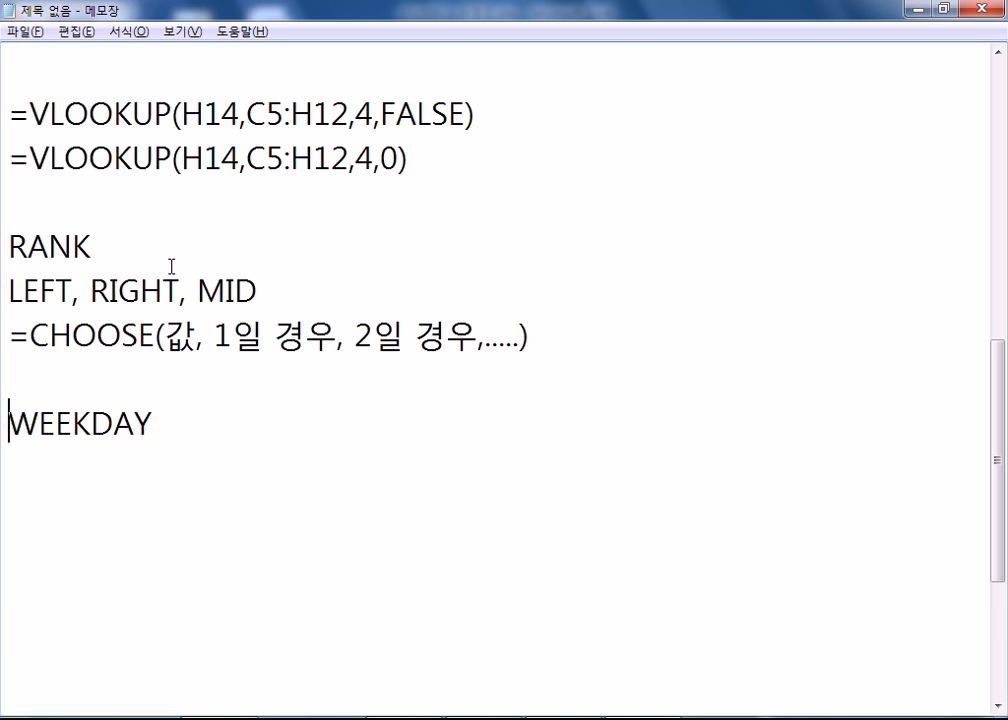
pyautogui.press('Down')
pyautogui.press('Up')
pyautogui.press('Up')
pyautogui.press('Delete')
pyautogui.press('Down')
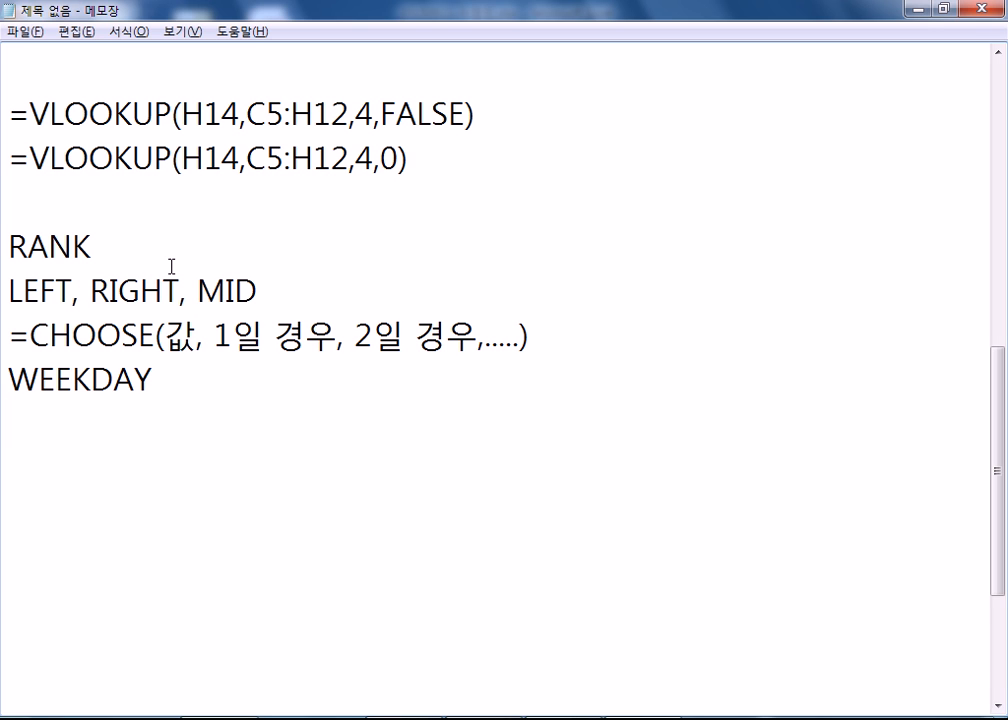
# Add the database function note "D/B(데이터베이스) : DSUM, DAVERAGE,...." beneath WEEKDAY.
pyautogui.write('D/B')
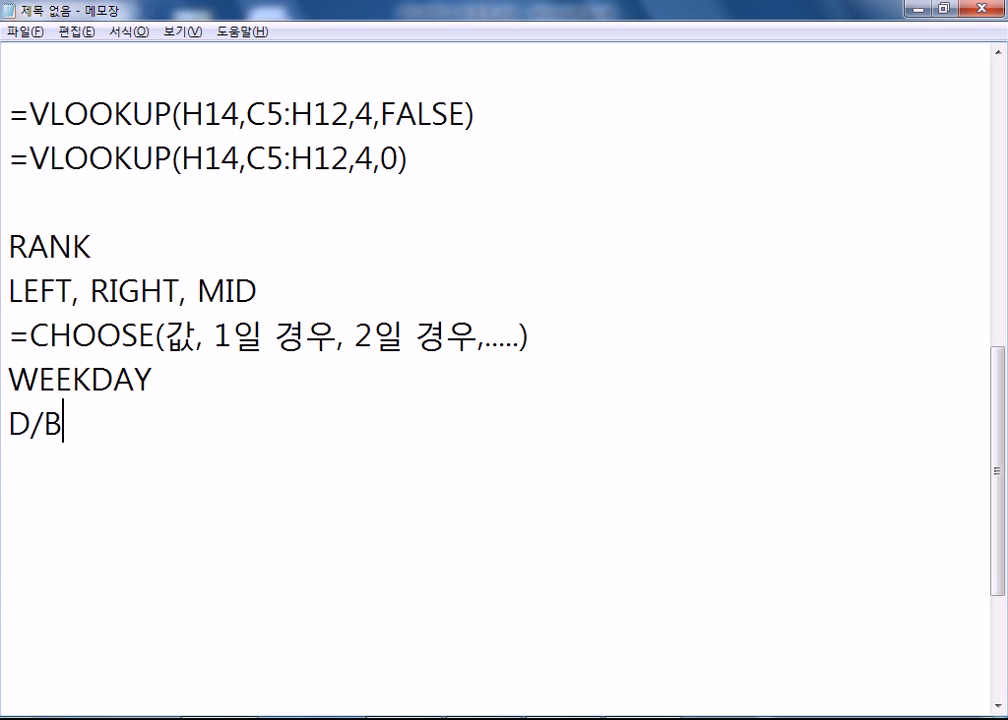
pyautogui.write('(데이')
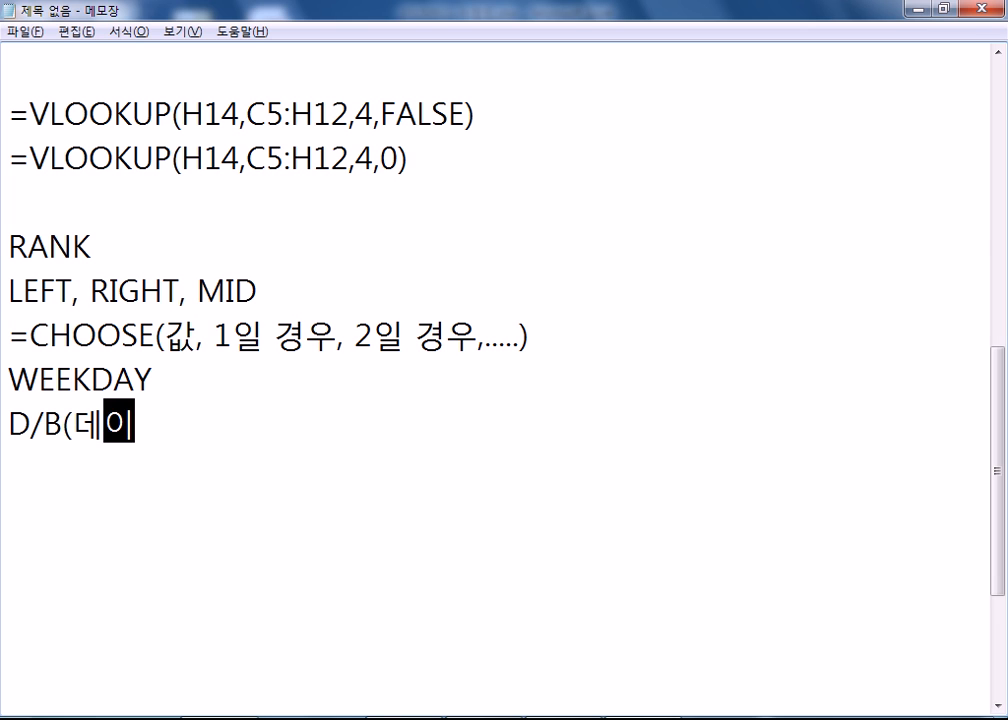
pyautogui.write('터베이스)')
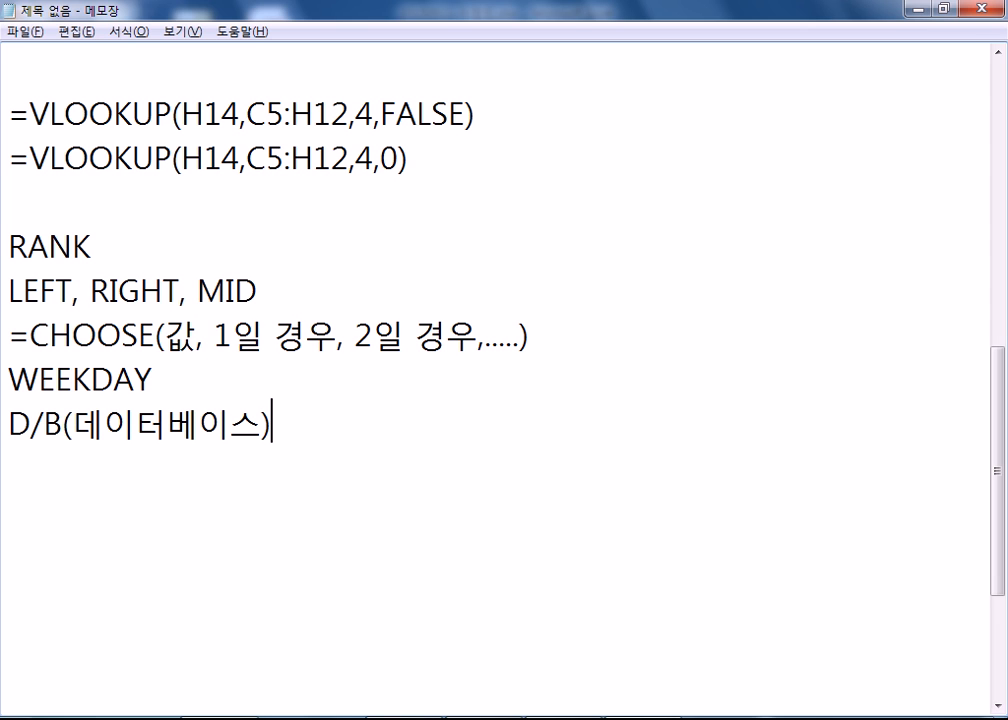
pyautogui.write(' : DSUM, ')
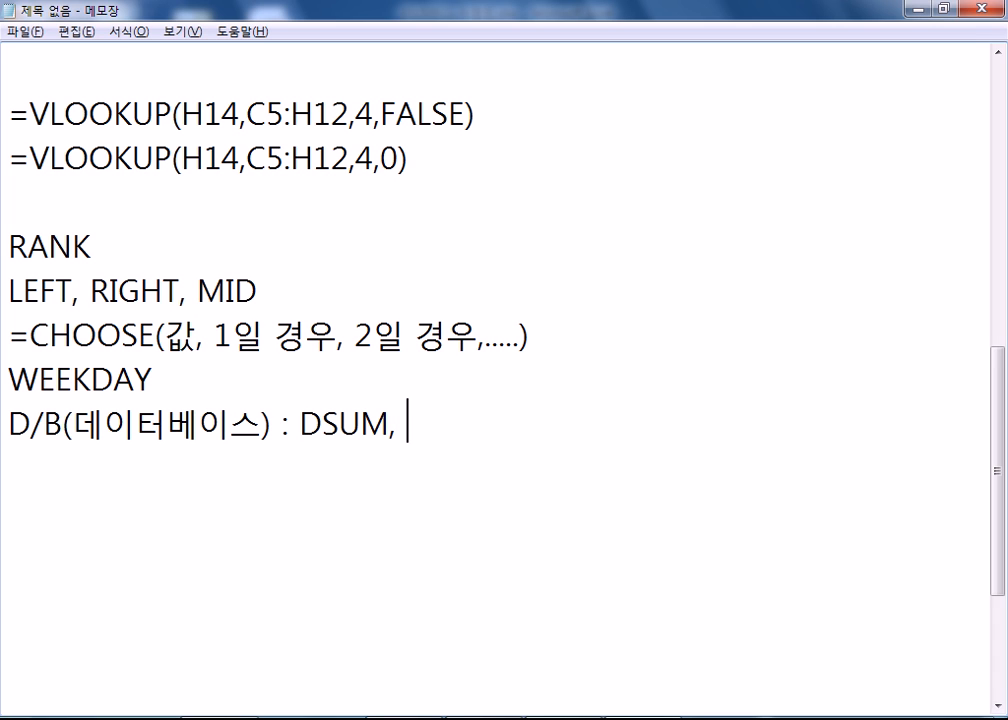
pyautogui.write('DAVERAGE,')
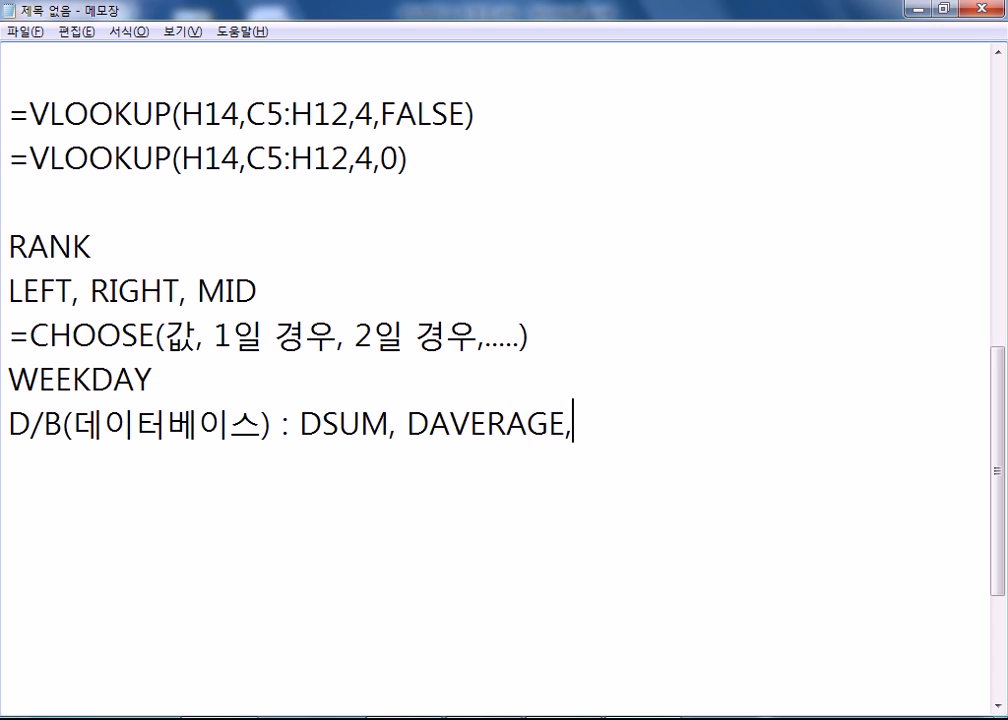
pyautogui.press('BackSpace')
pyautogui.write('....')
# Add the lines "ROUND, ROUNDUP, ROUNDDOWN" and "VLOOKUP" beneath the database function note.
pyautogui.press('Return')
pyautogui.write('RO')
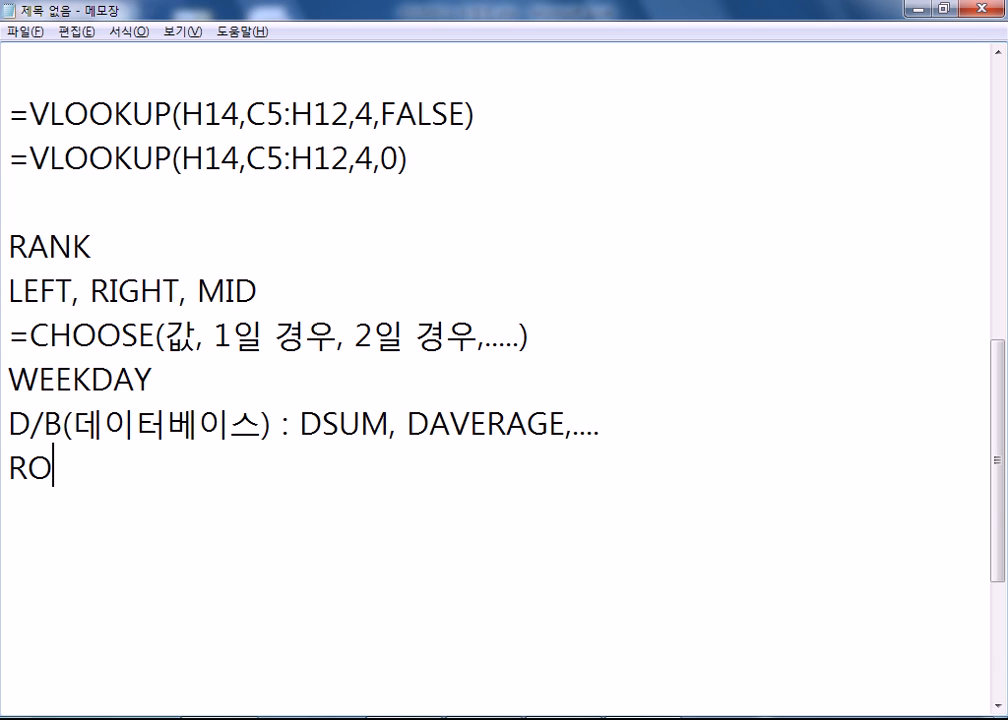
pyautogui.write('UND, ROUN')
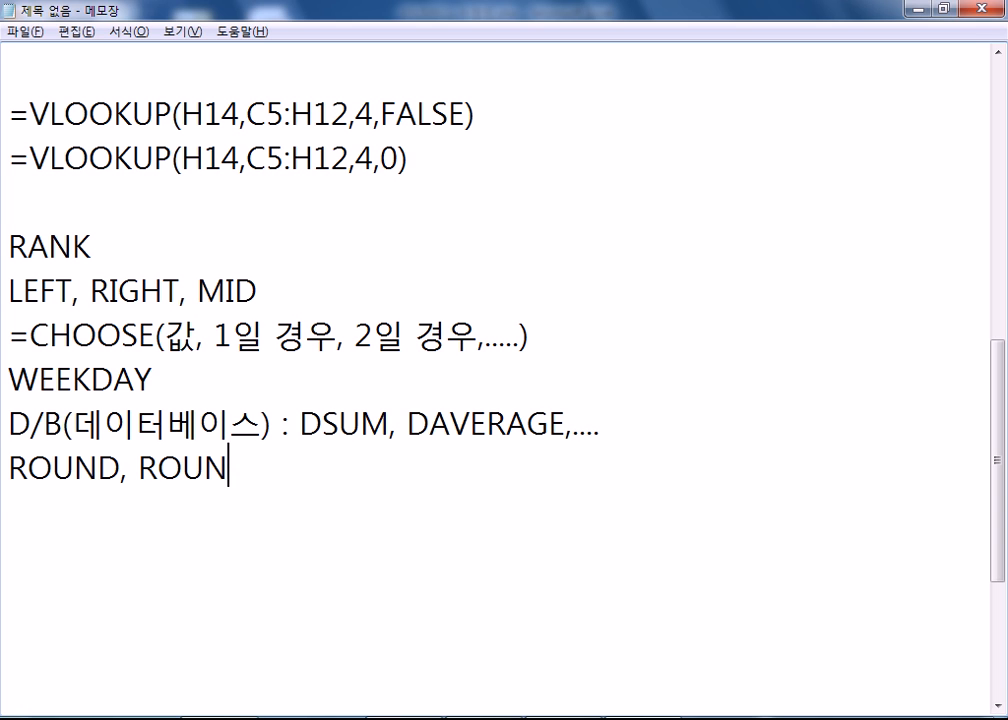
pyautogui.write('DUP, ')
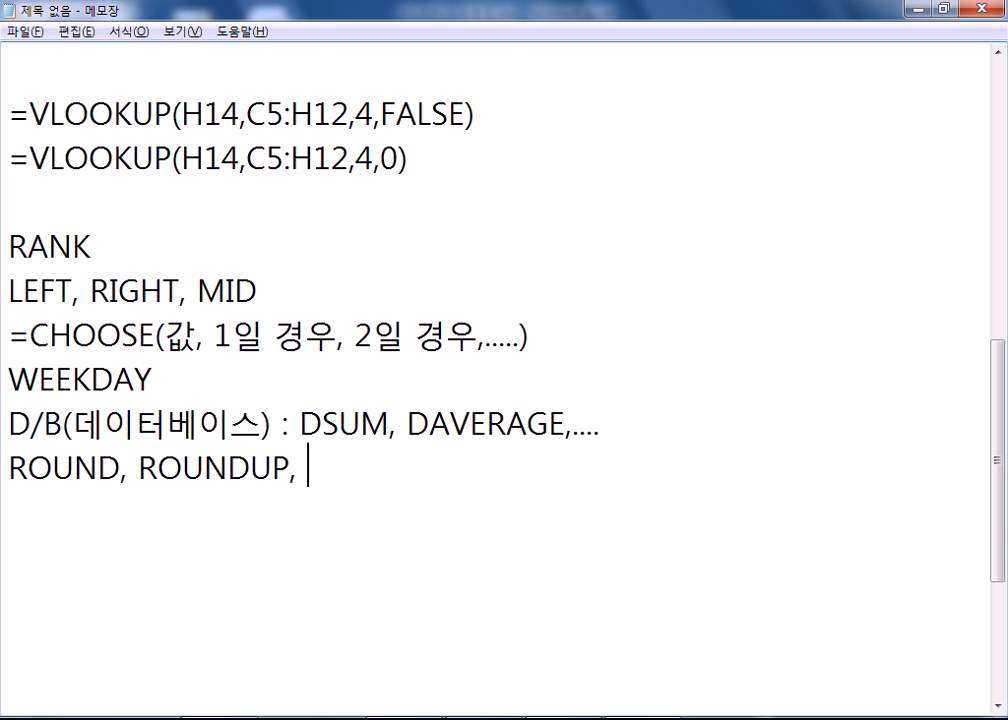
pyautogui.write('ROUNDDOWN')
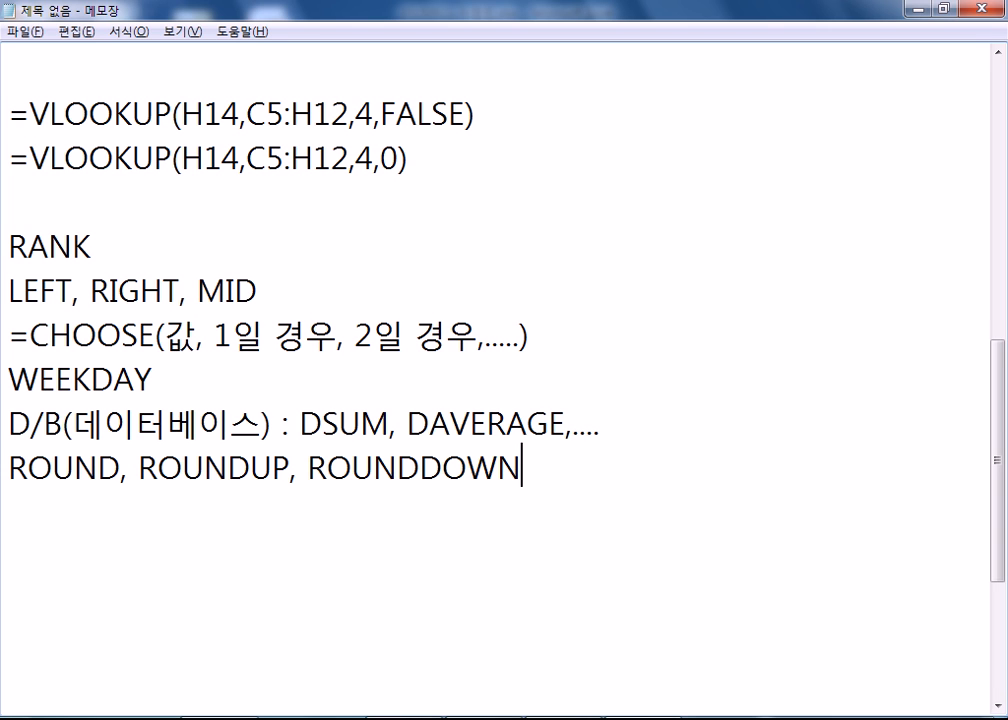
pyautogui.press('Return')
pyautogui.write('VLOOKUP')
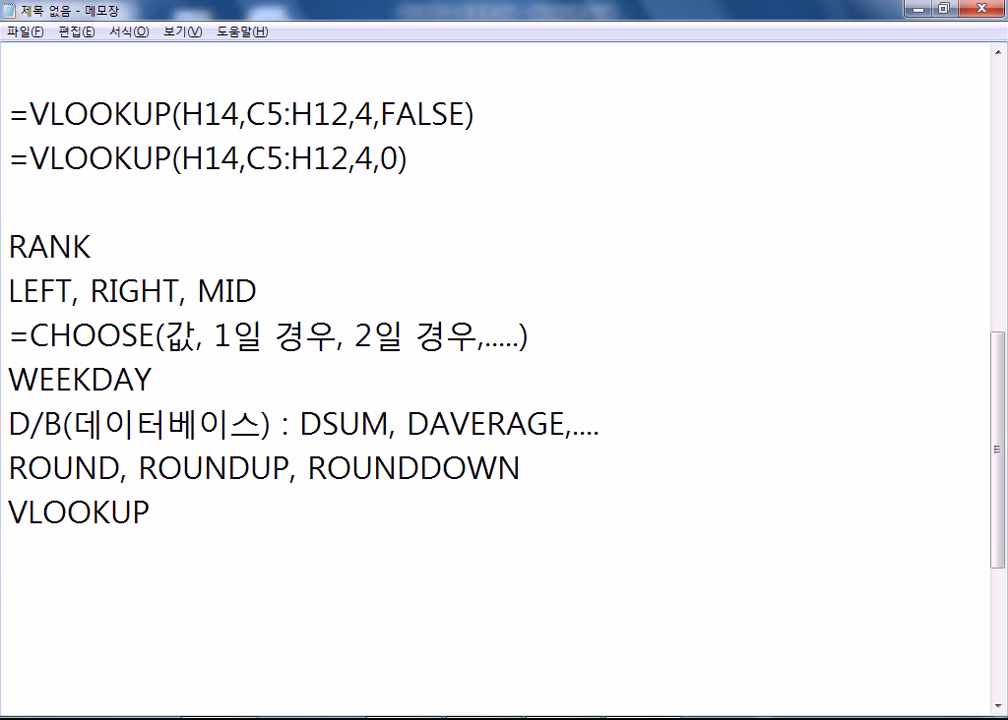
# Add the line "INDEX, MATCH, MIN/MAX/LARGE/SMALL" beneath the VLOOKUP entry in the function list.
pyautogui.press('Return')
pyautogui.scroll(-2, 117, 274)
pyautogui.scroll(1, 126, 274)
pyautogui.scroll(-1, 127, 271)
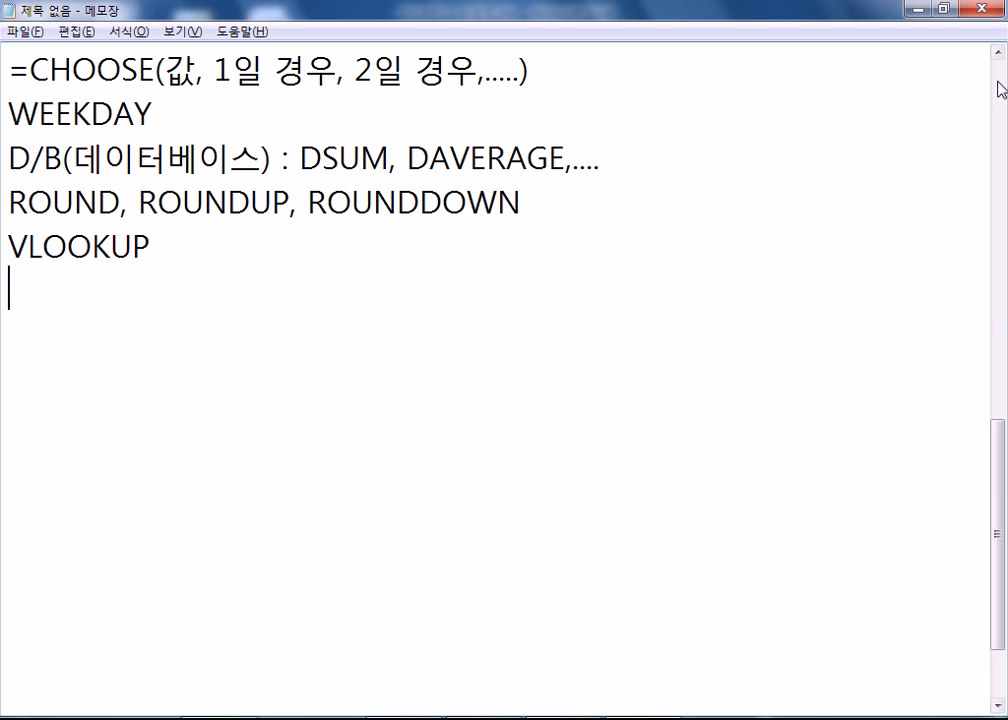
pyautogui.click(997, 52)
pyautogui.write('IN')
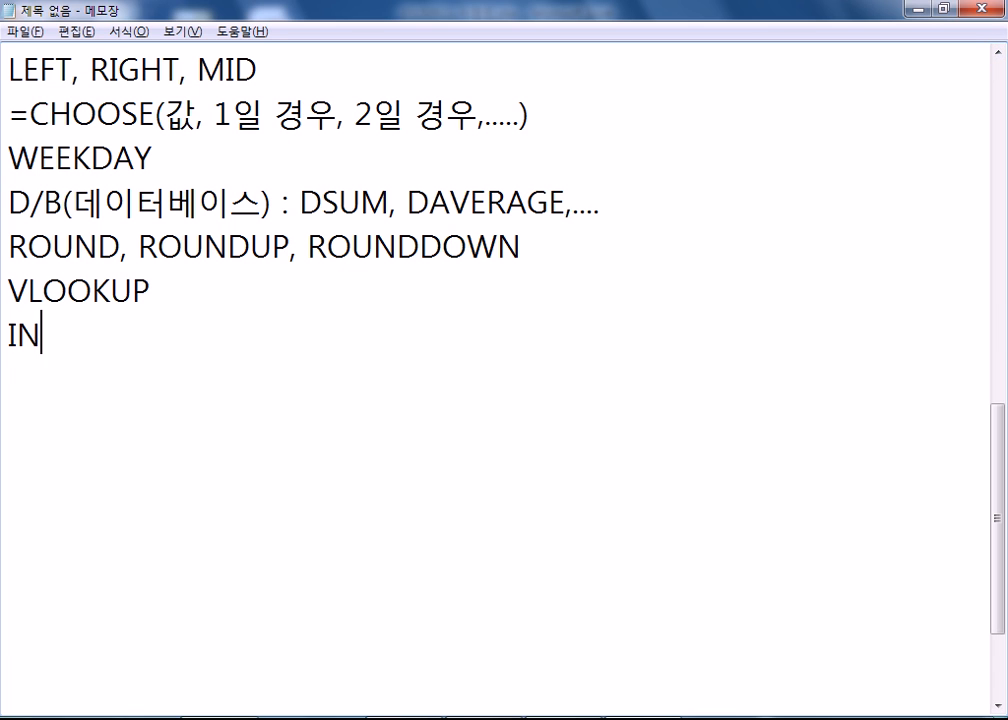
pyautogui.write('DEX, M')
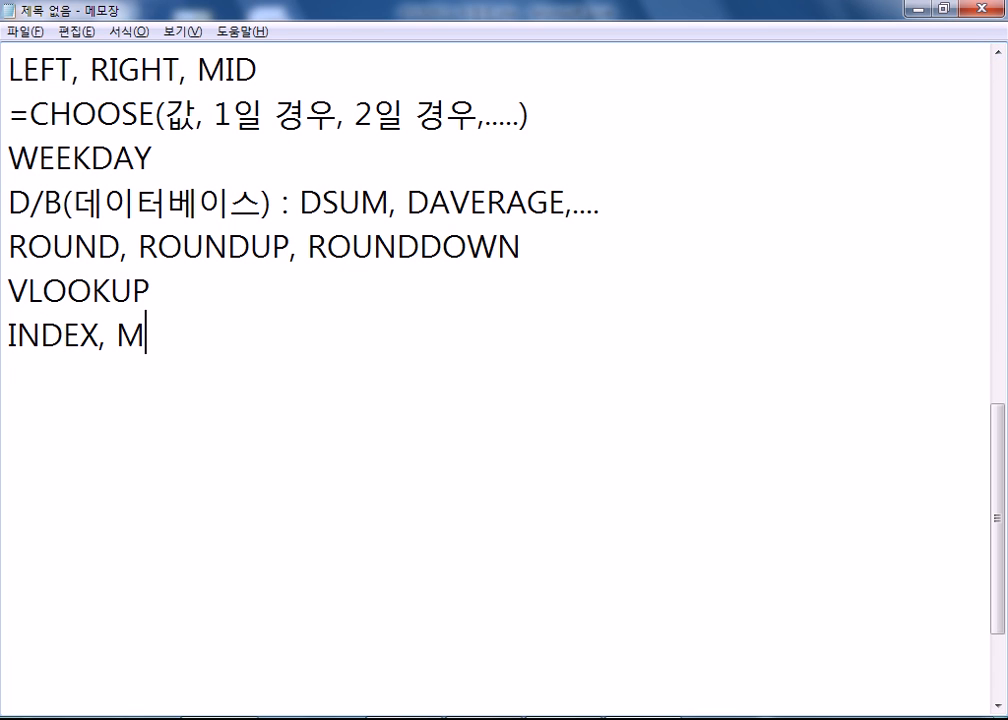
pyautogui.write('ATCH, ')
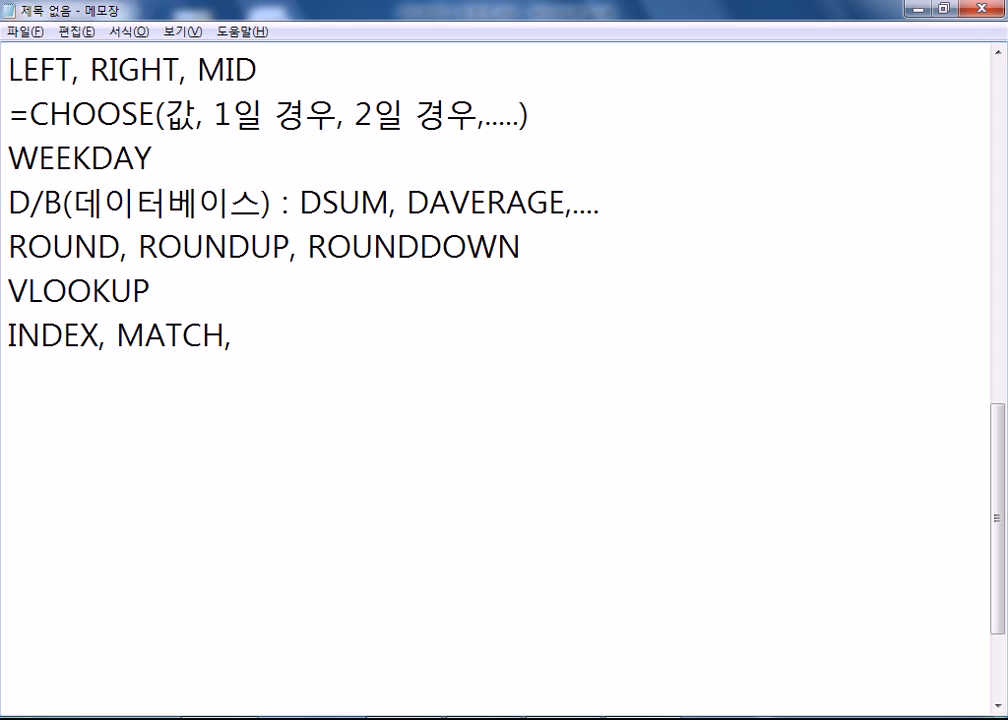
pyautogui.write('MIN')
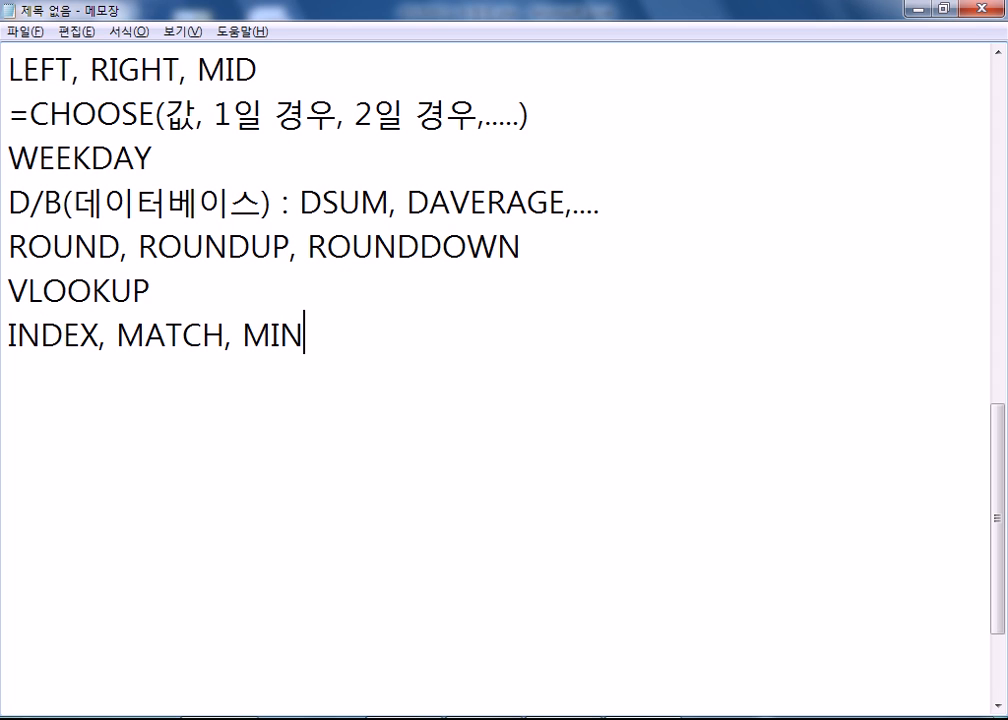
pyautogui.write('/MAX/')
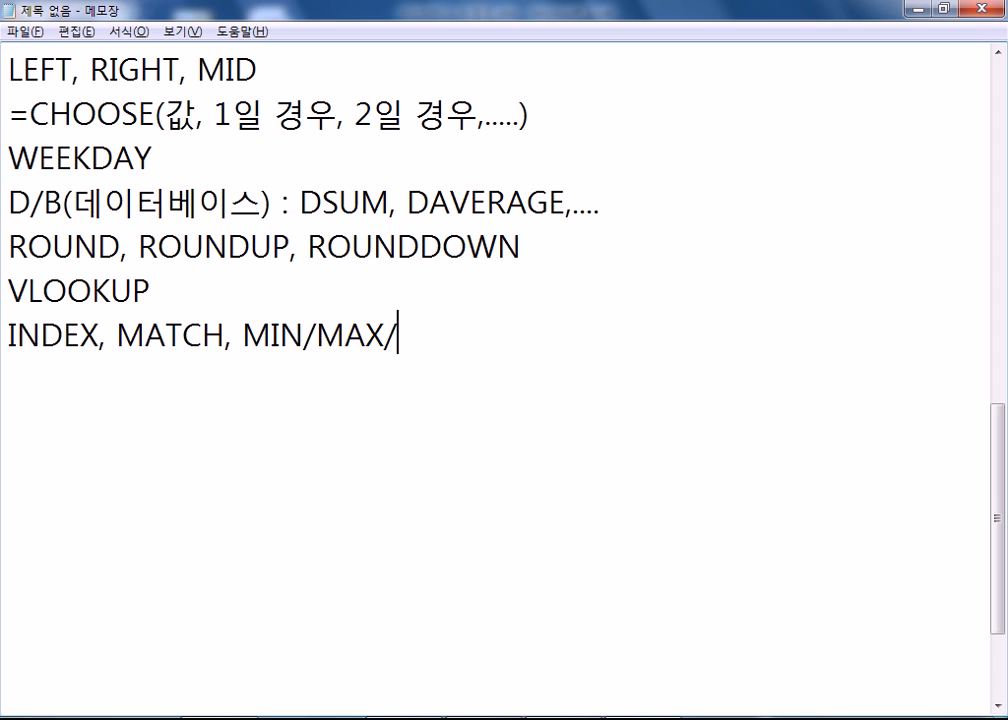
pyautogui.write('LARGE/SMALL')
# Add the logical functions "IF, AND, OR" on a new line at the end of the function list.
pyautogui.press('Return')
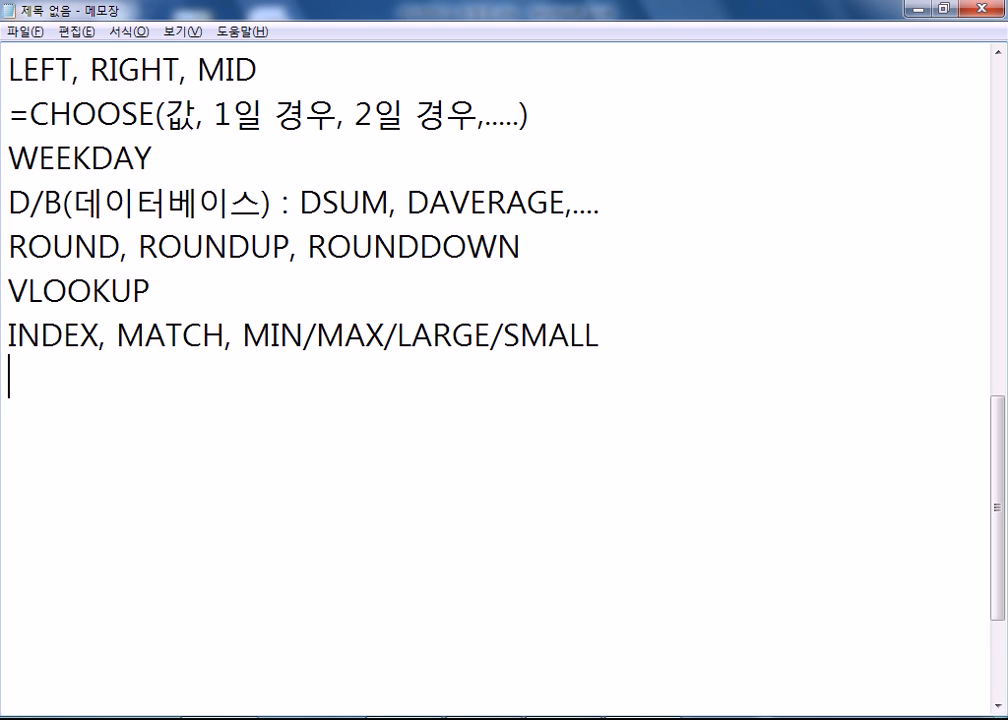
pyautogui.write('IF')
pyautogui.write(', AND, OR')
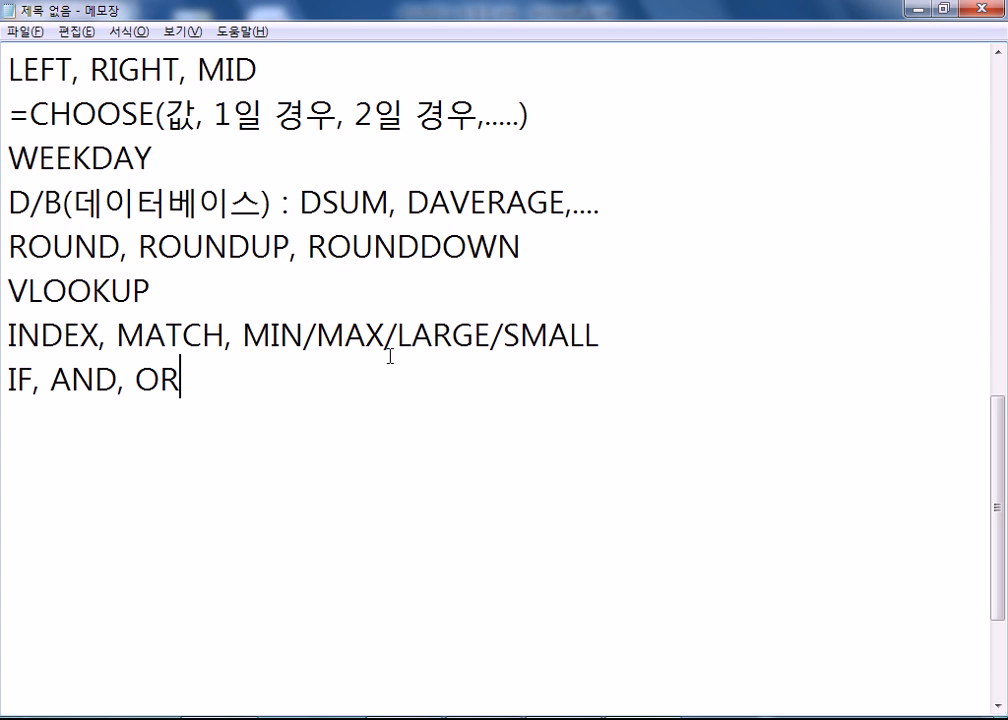
# Begin an IF syntax example on a new line with "=IF(조건1, 조건".
pyautogui.press('Return')
pyautogui.write('=ㅑㄹ')
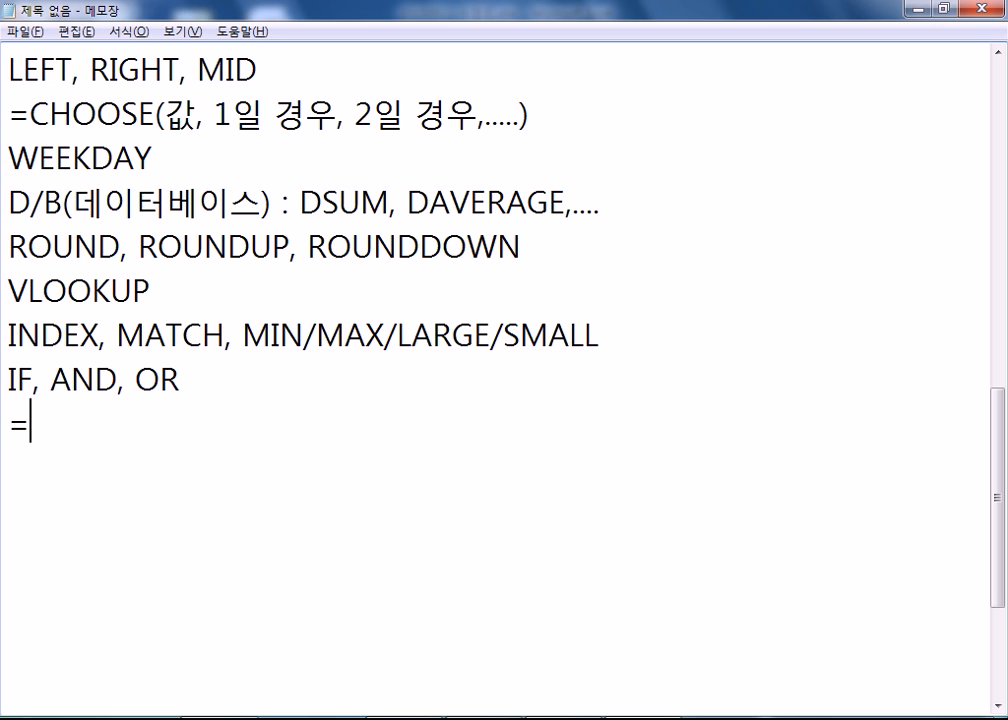
pyautogui.press('BackSpace')
pyautogui.press('BackSpace')
pyautogui.press('Hangul')
pyautogui.write('IF(')
pyautogui.press('Hangul')
pyautogui.write('족건1, 조건')
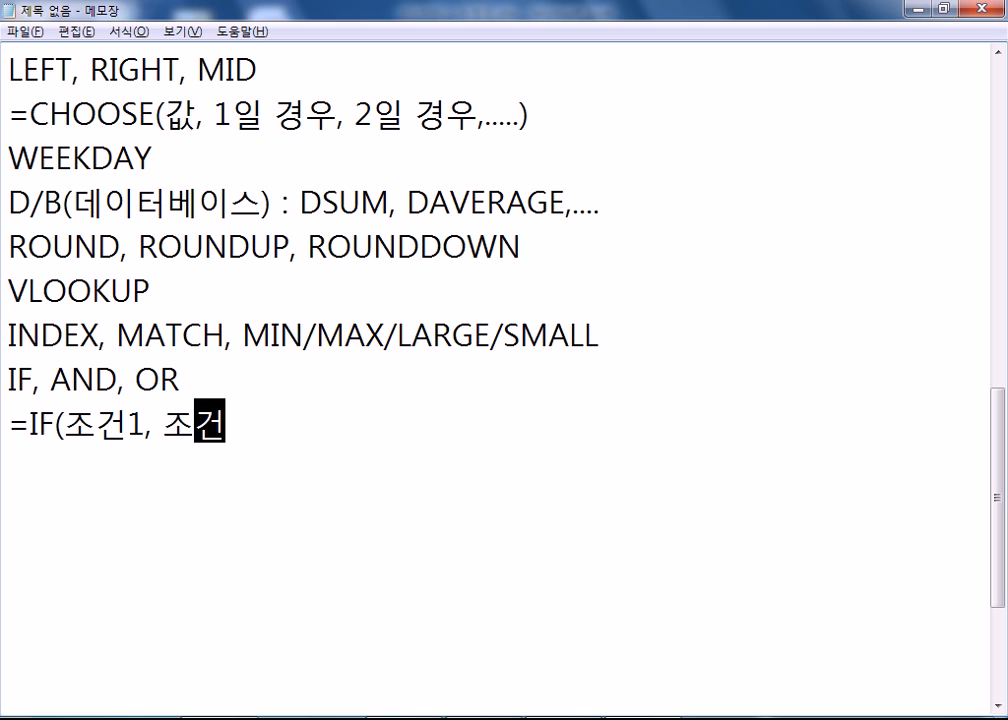
# Insert "AND(" before 조건1 in the IF example and number the second condition as 조건2.
pyautogui.press('Left')
pyautogui.press('Left')
pyautogui.press('Left')
pyautogui.press('Left')
pyautogui.press('Left')
pyautogui.press('Left')
pyautogui.press('Left')
pyautogui.write('AND(')
pyautogui.press('Right')
pyautogui.press('Right')
pyautogui.press('End')
pyautogui.write('2')
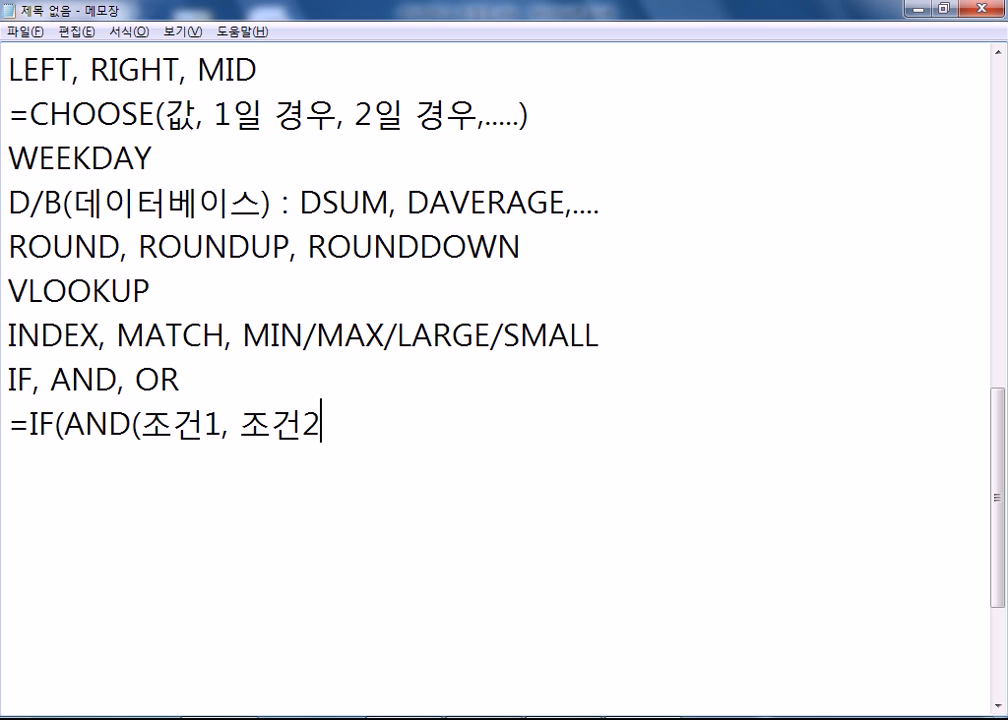
# Close the AND conditions and finish the IF example with the arguments "참, 거짓)".
pyautogui.write(')')
pyautogui.write(', ')
pyautogui.write('CKA')
pyautogui.press('BackSpace')
pyautogui.press('BackSpace')
pyautogui.press('BackSpace')
pyautogui.press('Hangul')
pyautogui.write('참')
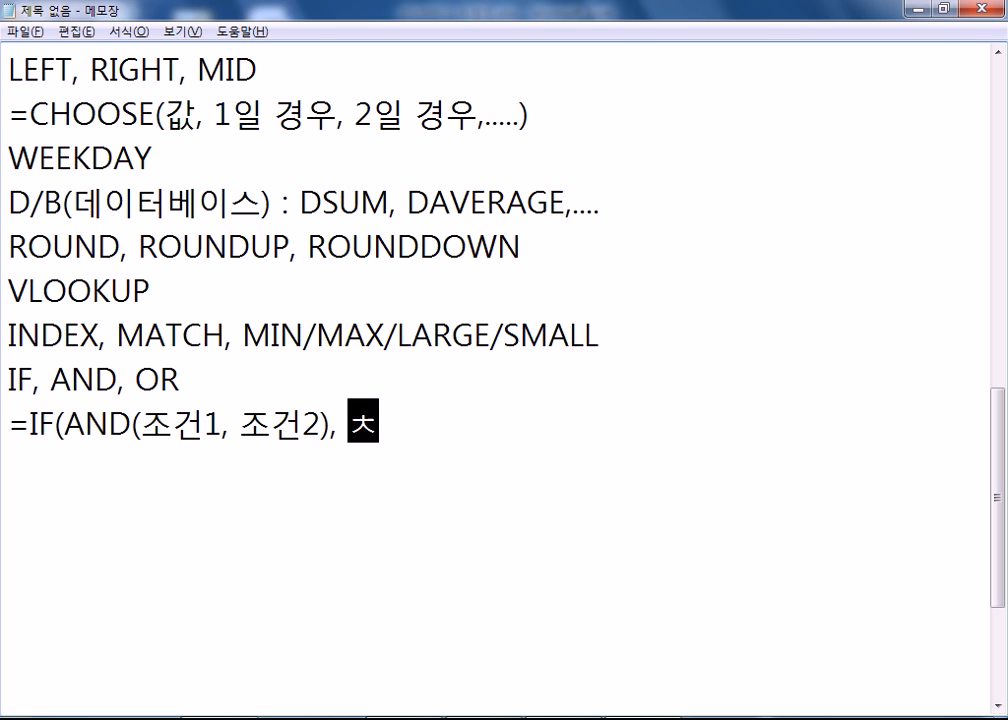
pyautogui.write(', 거짓)')
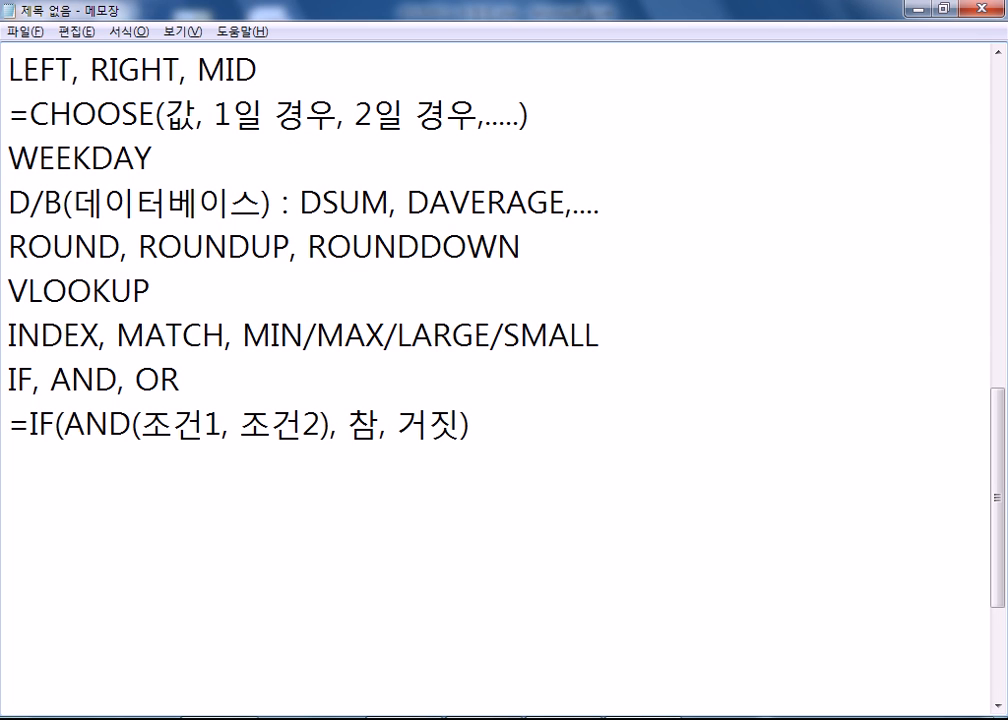
# Duplicate the line "=IF(AND(조건1, 조건2), 참, 거짓)" directly below itself.
pyautogui.press('Home')
pyautogui.hotkey('shift', 'Down')
pyautogui.press('Right')
pyautogui.write('=IF(AND(조건1, 조건2), 참, 거짓)')
# Change AND to OR in the second IF example so it reads "=IF(OR(조건1, 조건2), 참, 거짓)".
pyautogui.press('Left')
pyautogui.press('Left')
pyautogui.press('Left')
pyautogui.press('Left')
pyautogui.press('Left')
pyautogui.press('Left')
pyautogui.press('Left')
pyautogui.press('Left')
pyautogui.press('Left')
pyautogui.press('Left')
pyautogui.press('Left')
pyautogui.press('Left')
pyautogui.press('Left')
pyautogui.press('Left')
pyautogui.press('Left')
pyautogui.press('Left')
pyautogui.press('Left')
pyautogui.press('Left')
pyautogui.press('Left')
pyautogui.press('Left')
pyautogui.press('Left')
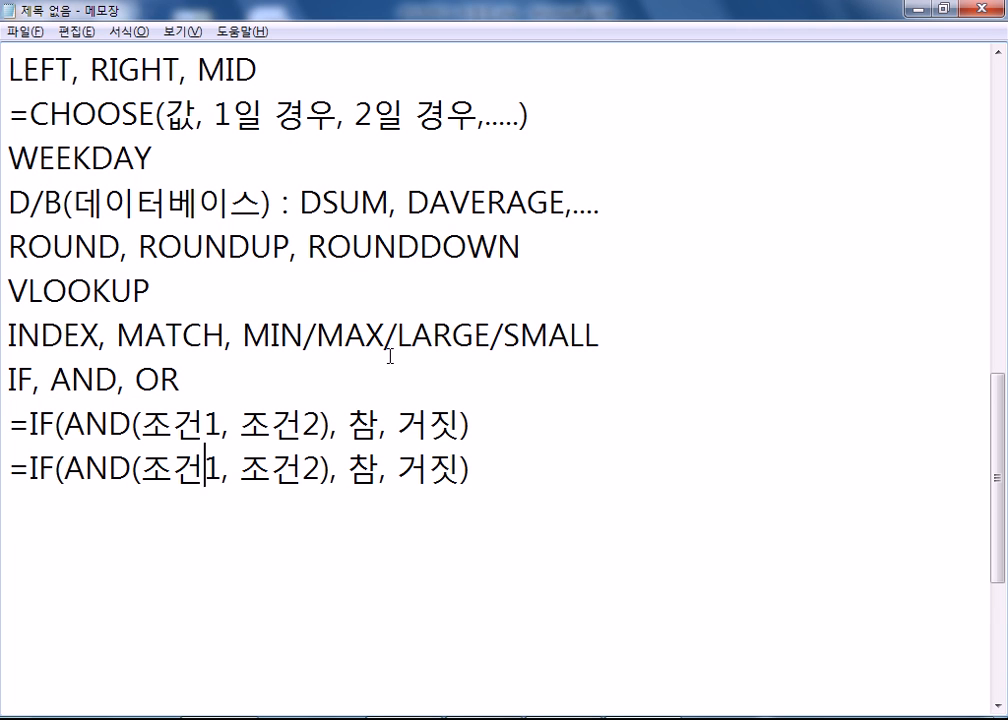
pyautogui.press('Right')
pyautogui.write('O')
pyautogui.press('Delete')
pyautogui.write('R')
pyautogui.press('Delete')
pyautogui.press('Delete')
# Append the explanation ": 조건1이면서 조건2이면" to the end of the IF/AND example line.
pyautogui.press('Up')
pyautogui.press('End')
pyautogui.write(': ')
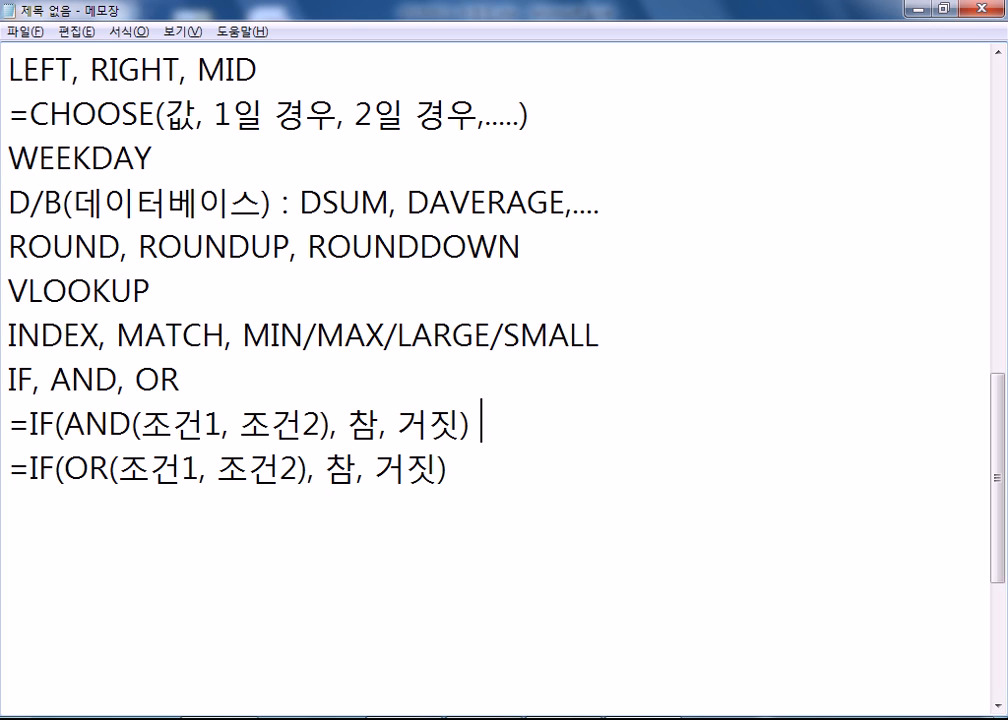
pyautogui.write('조건1')
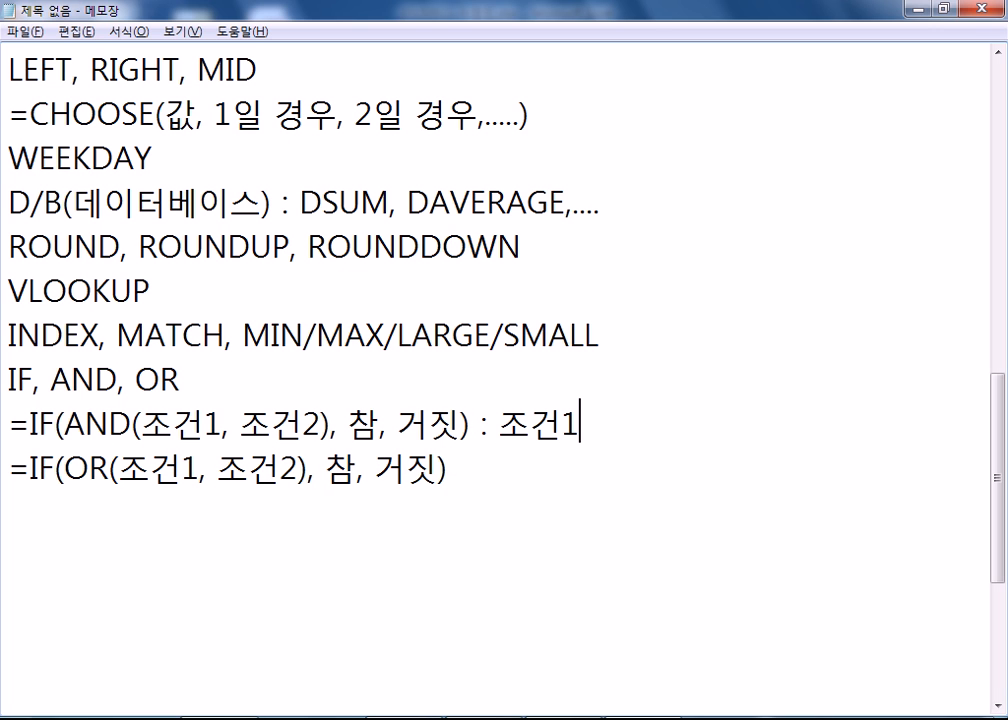
pyautogui.write('임면서 2조')
pyautogui.press('BackSpace')
pyautogui.press('BackSpace')
pyautogui.press('BackSpace')
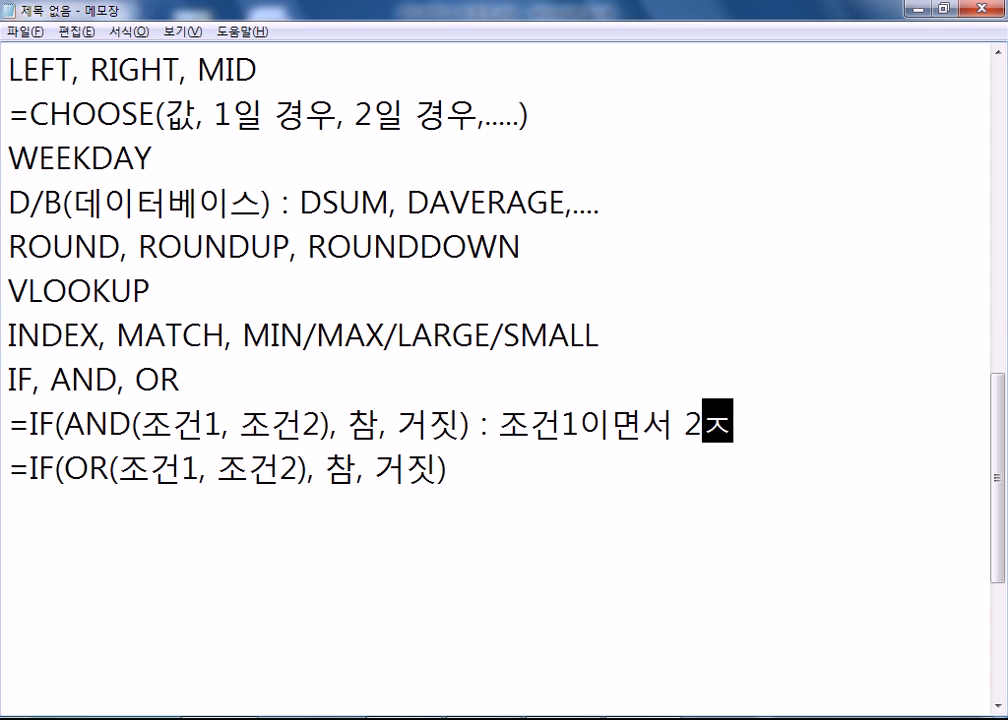
pyautogui.write('조건2이면')
# Append the explanation ": 조건1이거나 조건2이면" to the end of the IF/OR example line.
pyautogui.press('Down')
pyautogui.write('"')
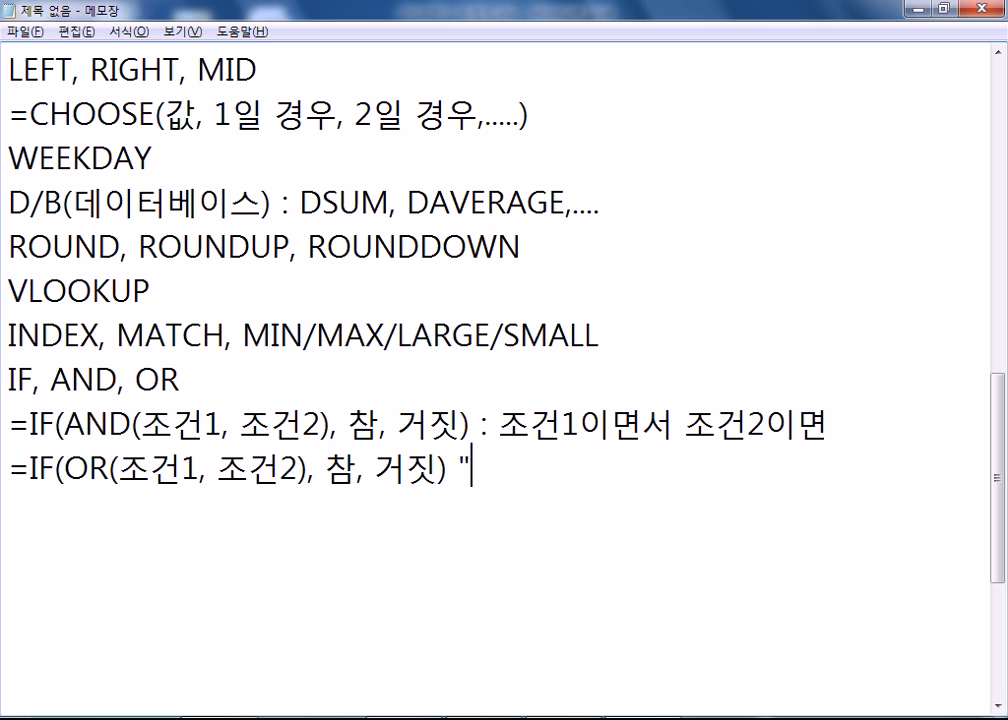
pyautogui.press('BackSpace')
pyautogui.write(': 조건1이거나 조건2이면')
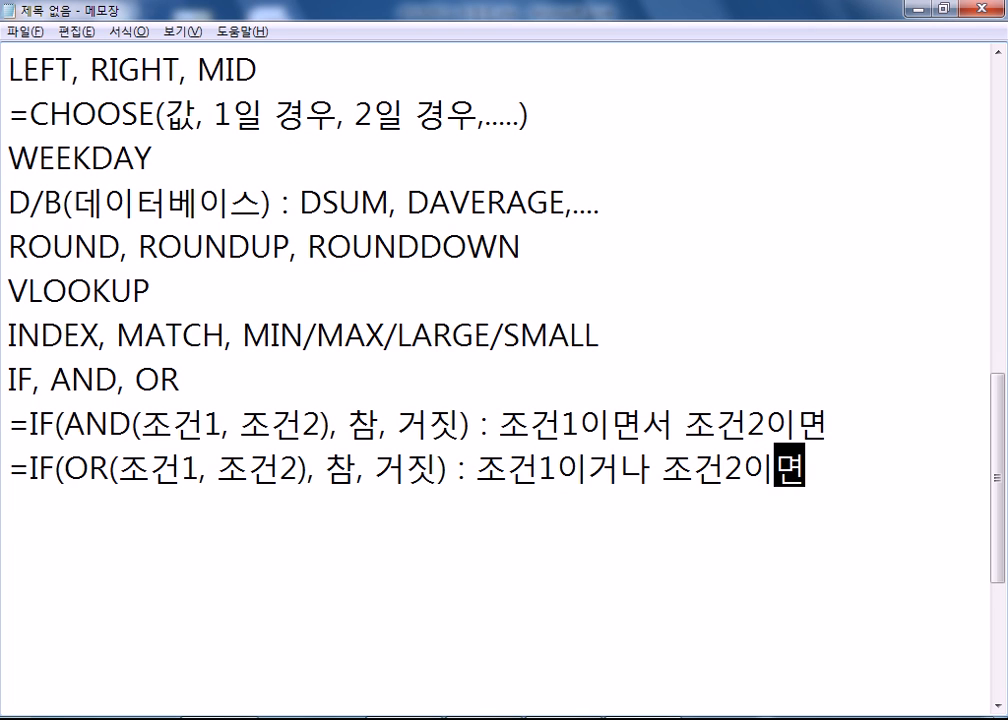
# Add the nested IF syntax "=IF(조건1, 값1, IF(조건2, 값2, 값3))" on a new line below the OR example.
pyautogui.press('Return')
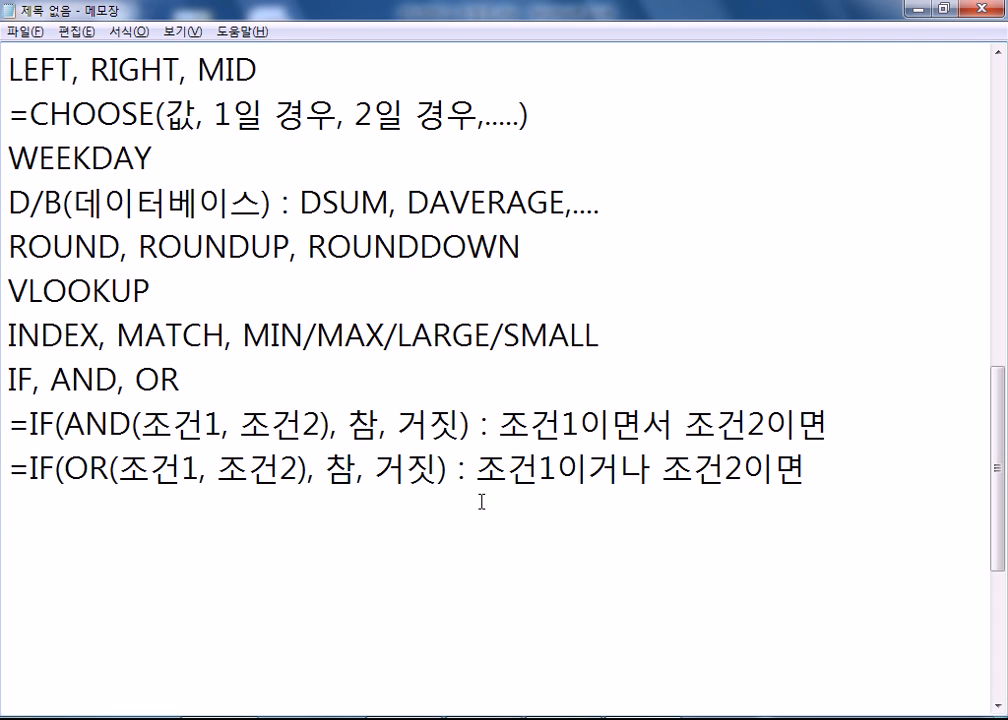
pyautogui.write('=IF(조건1')
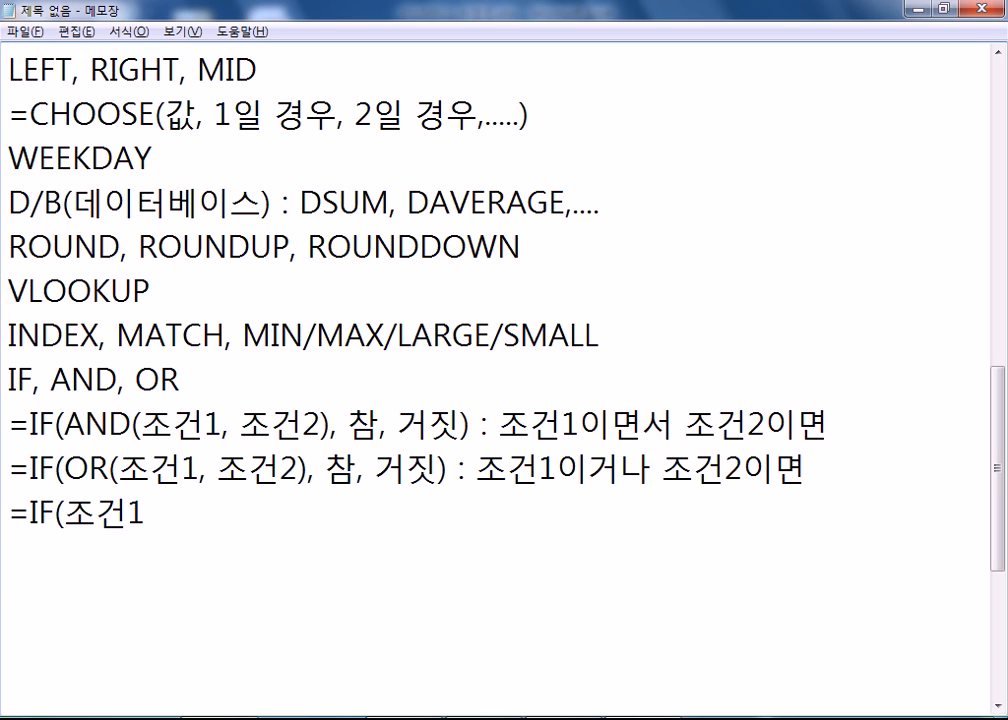
pyautogui.write(', 갑')
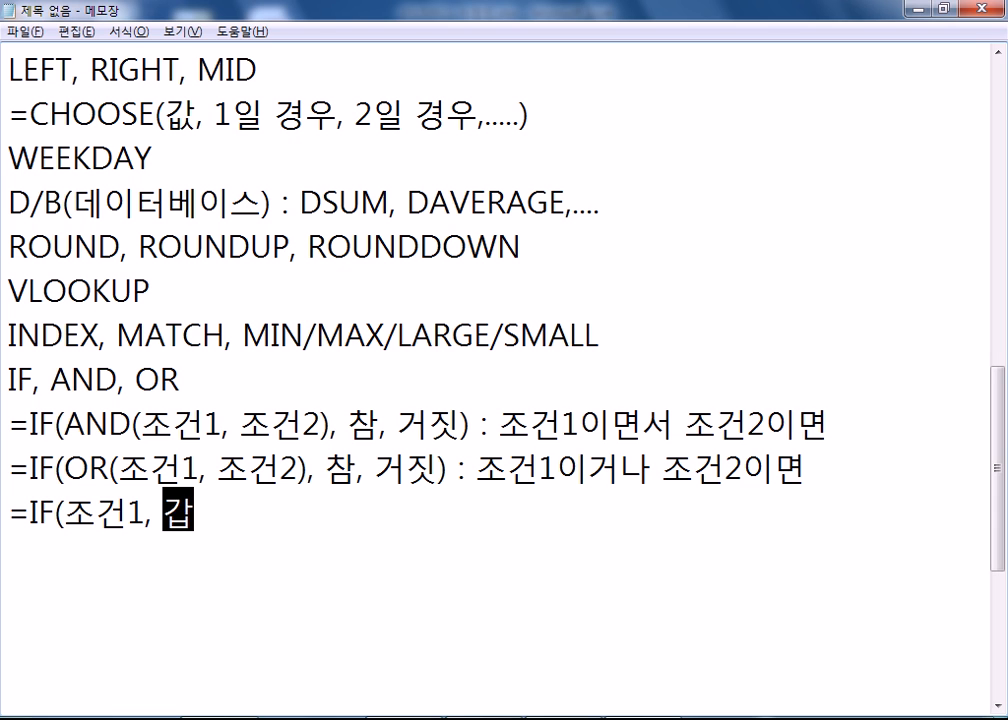
pyautogui.write('ㅅ1,')
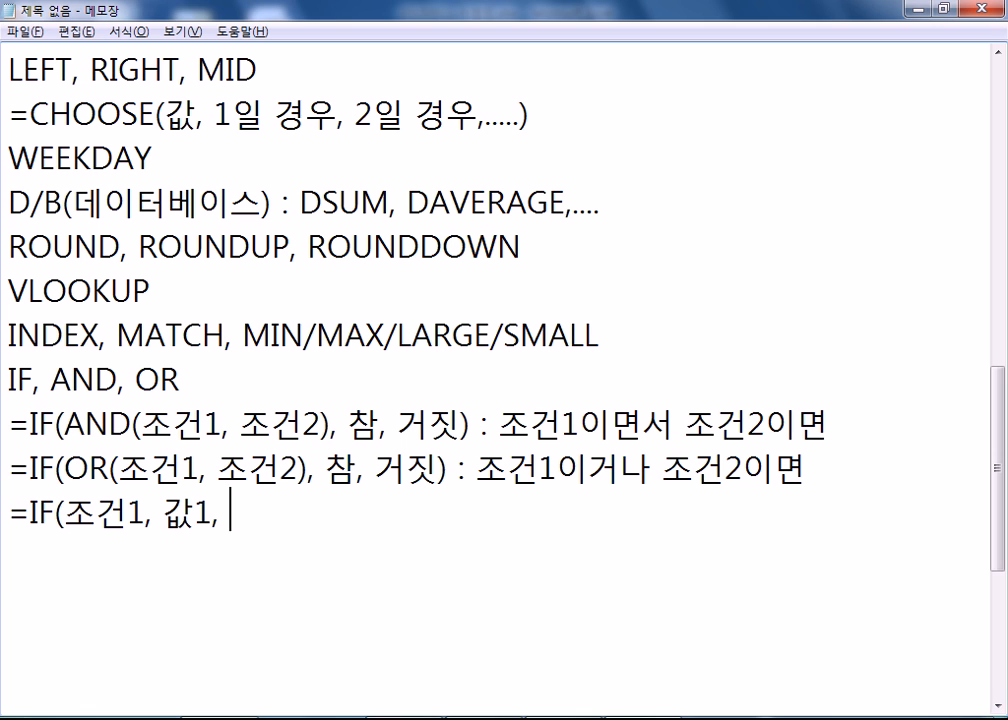
pyautogui.write('IF(')
pyautogui.write('조건2, ')
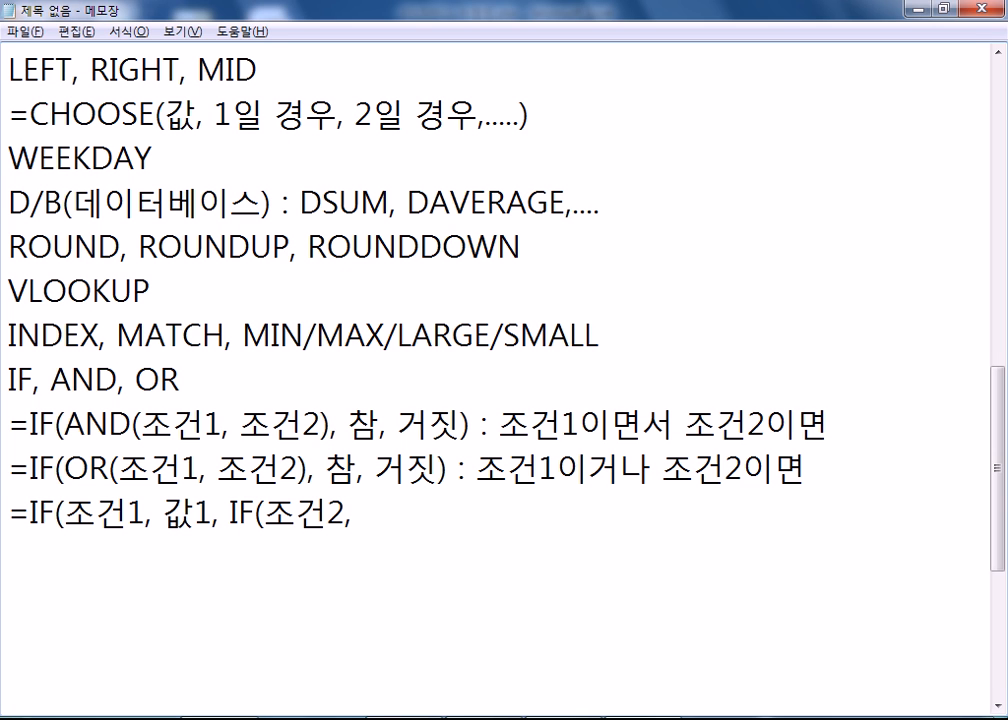
pyautogui.write('갑')
pyautogui.write('2, 값2')
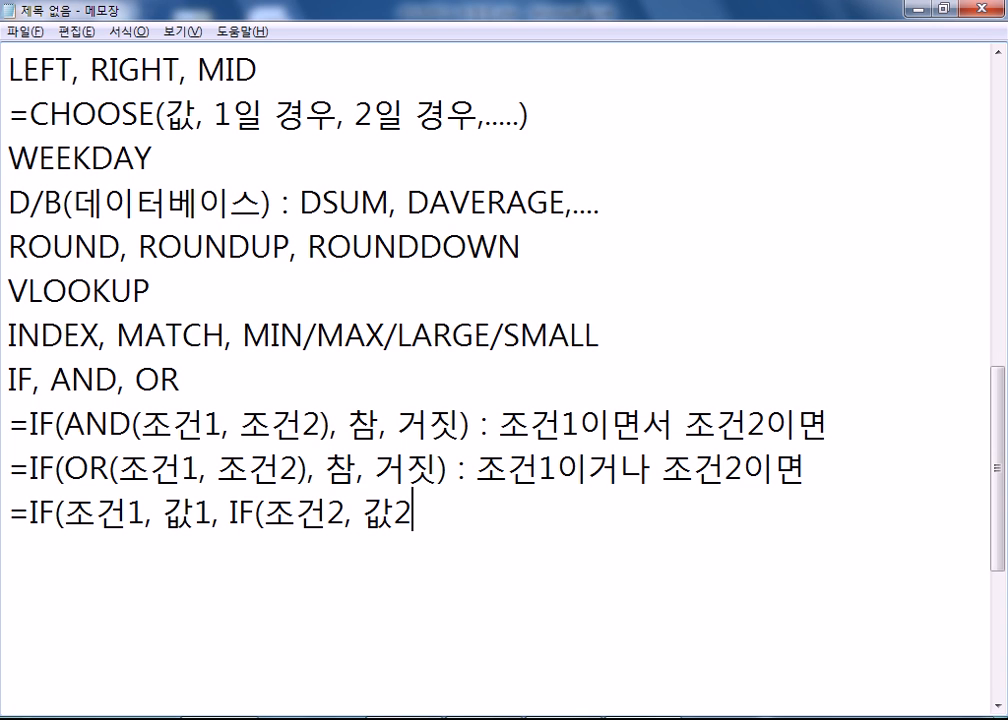
pyautogui.write('3))')
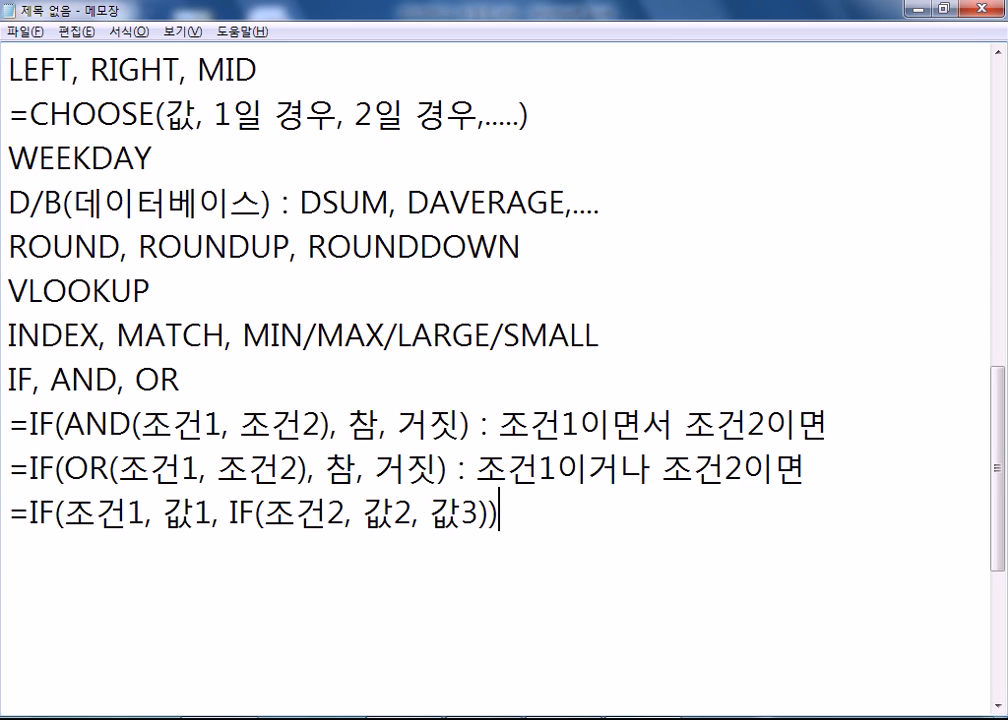
# Start a new line after the nested IF syntax and insert a blank line above that syntax.
pyautogui.press('Return')
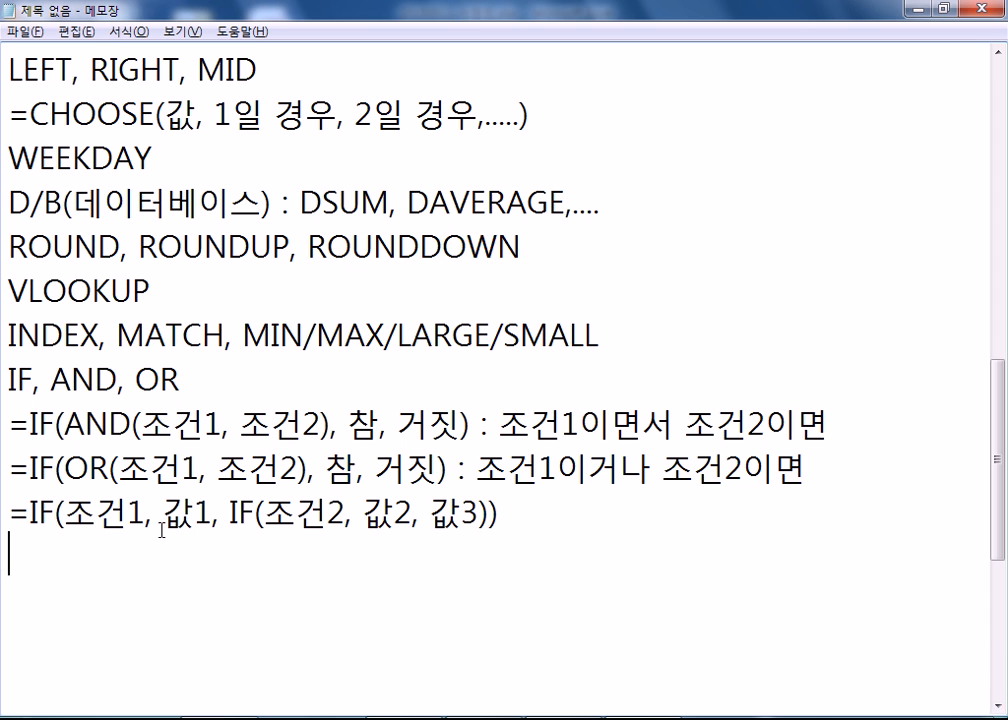
pyautogui.scroll(-2, 311, 555)
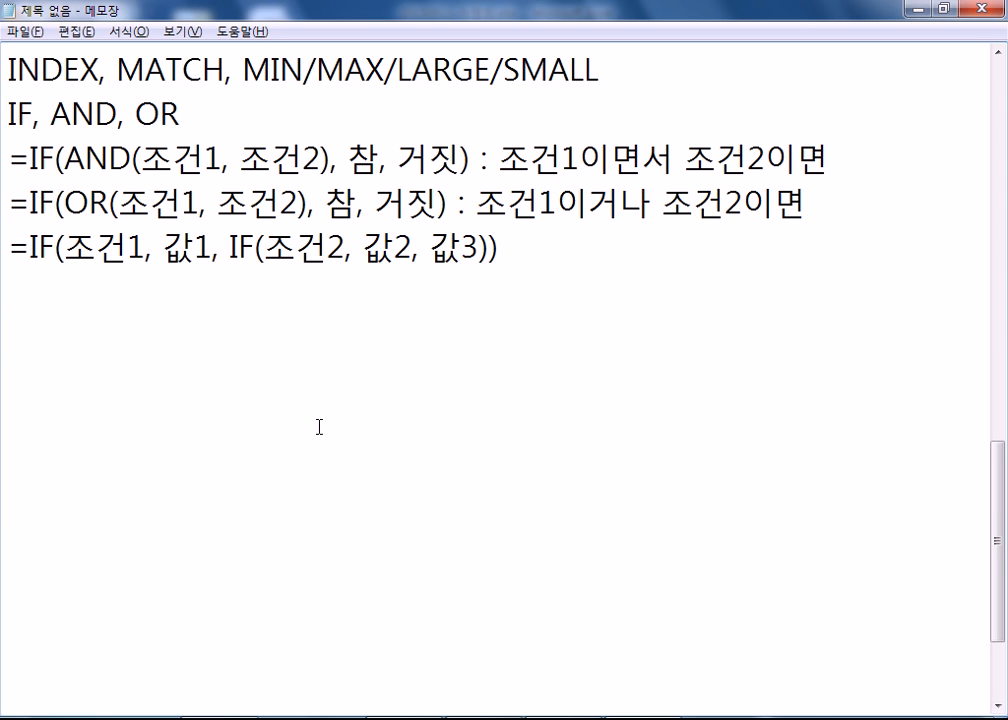
pyautogui.press('Up')
pyautogui.press('Return')
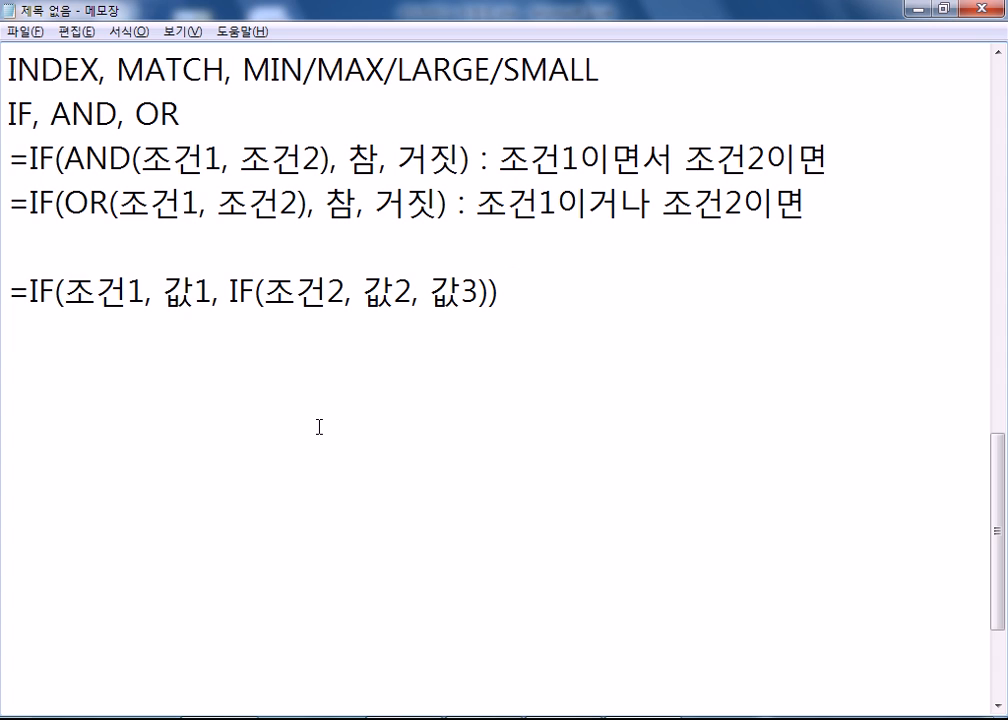
# Begin a worded grading example below the nested IF syntax with "평균이 90점 이상, 합격, 아니면".
pyautogui.write('VU')
pyautogui.press('BackSpace')
pyautogui.press('BackSpace')
pyautogui.write('평균')
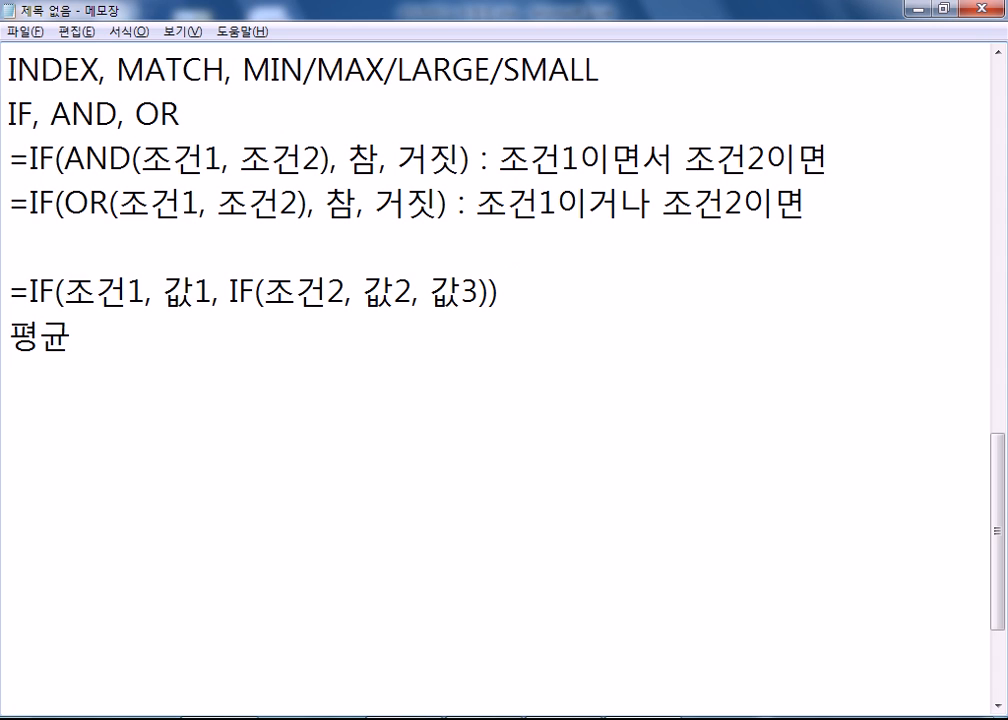
pyautogui.write('이 90점 잇')
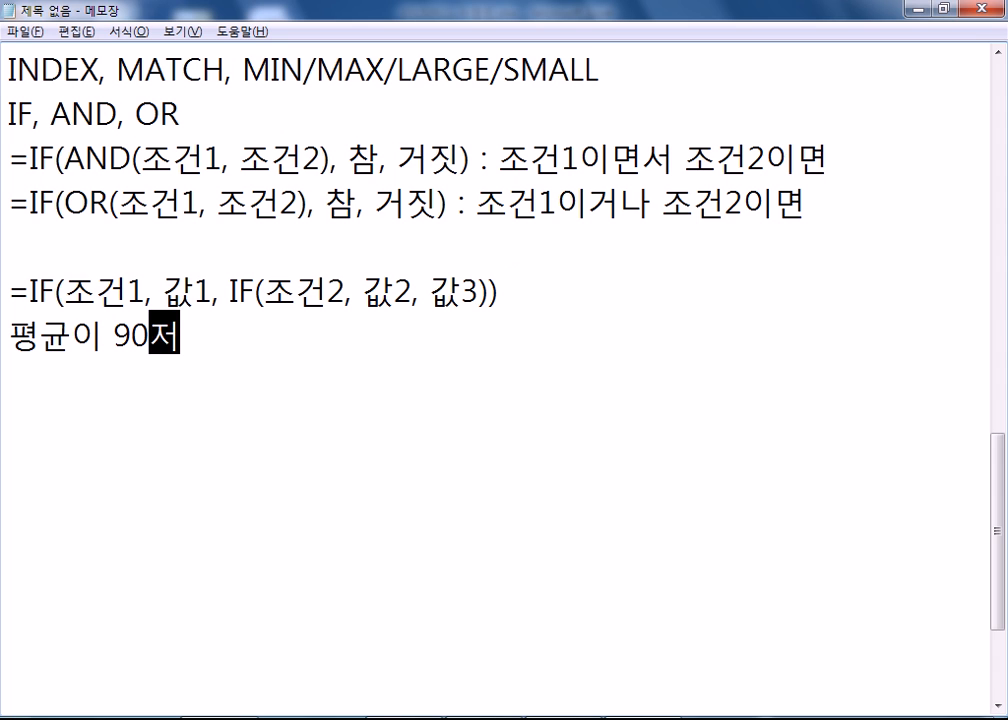
pyautogui.write('상')
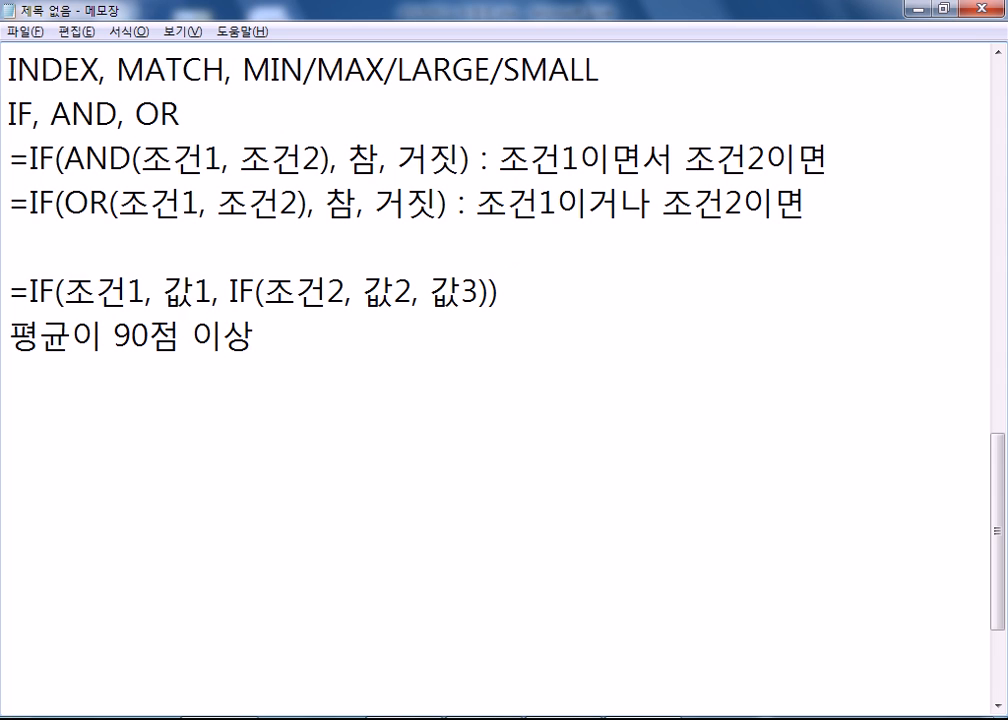
pyautogui.write(', 합격')
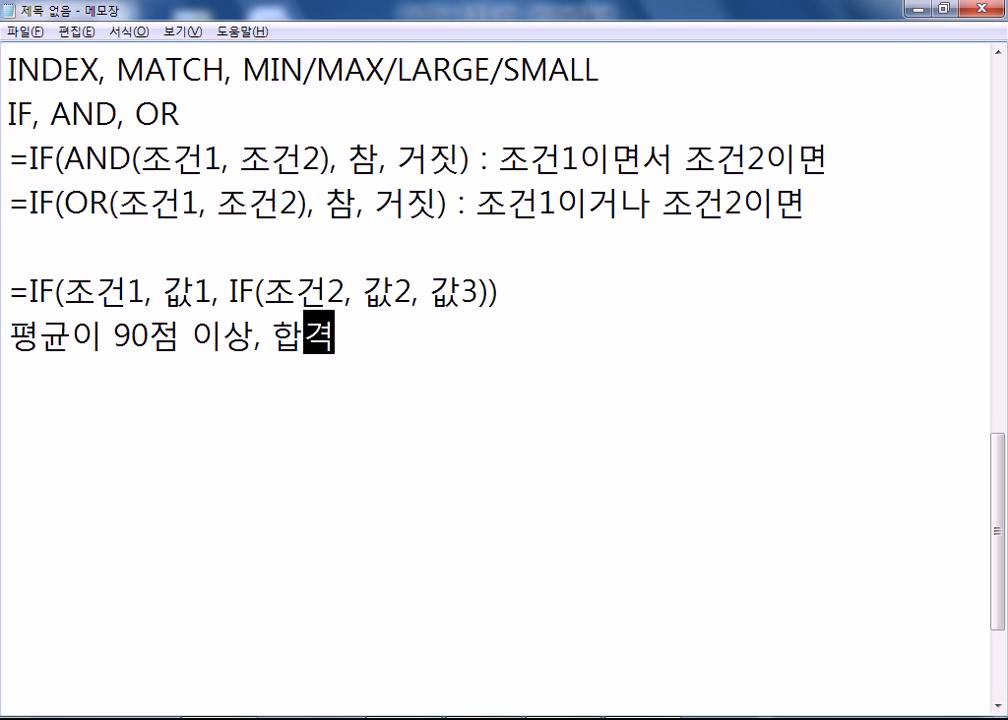
pyautogui.write(', 아니면')
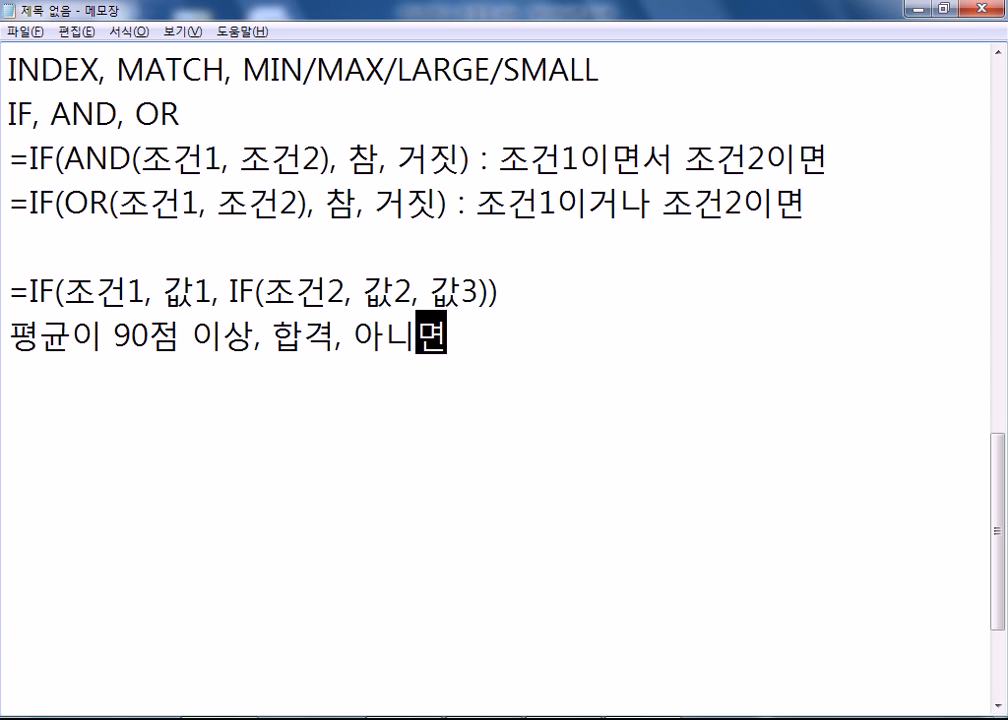
# Continue the worded example with the second condition "평균이 75점 이상,".
pyautogui.write('평균이 ')
pyautogui.write('76')
pyautogui.press('BackSpace')
pyautogui.write('5점 ㅇ이상임')
pyautogui.press('BackSpace')
pyautogui.press('BackSpace')
pyautogui.press('BackSpace')
pyautogui.write(',')
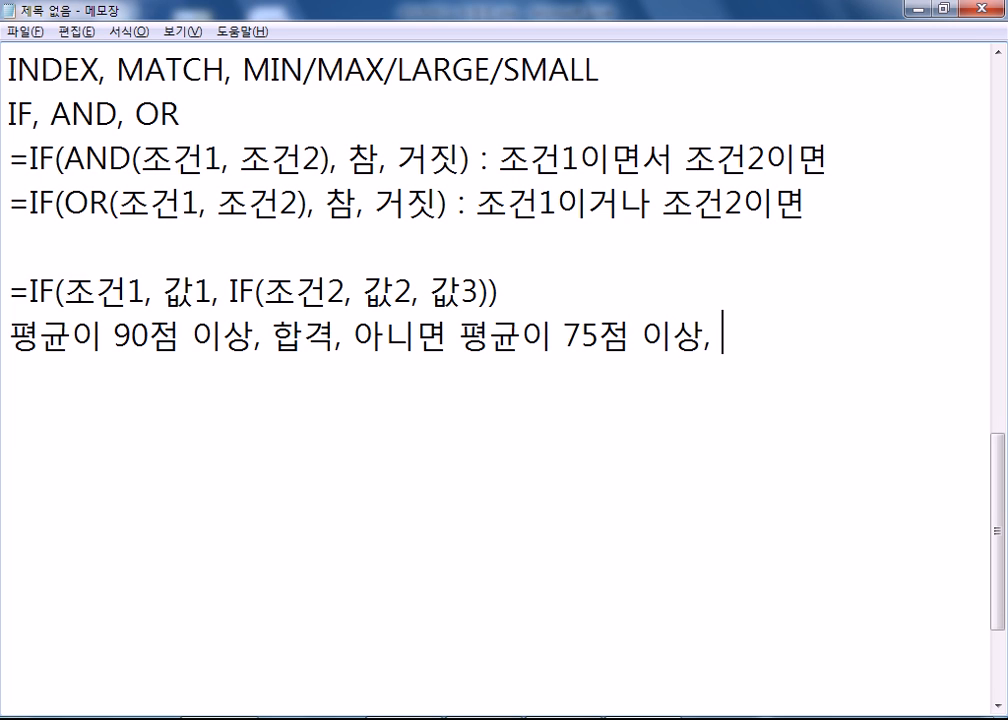
# Enclose the result 합격 in double quotation marks in the worded example.
pyautogui.click(273, 338)
pyautogui.write('"')
pyautogui.click(357, 338)
pyautogui.write('"')
# Append the result "보류" in quotation marks, a comma, and an opening quotation mark followed by 불합격 to the worded example.
pyautogui.click(759, 337)
pyautogui.write('"보류",')
pyautogui.write(' "')
pyautogui.write('붏바겨')
pyautogui.press('BackSpace')
pyautogui.press('BackSpace')
pyautogui.press('BackSpace')
pyautogui.press('BackSpace')
pyautogui.write('불합격')
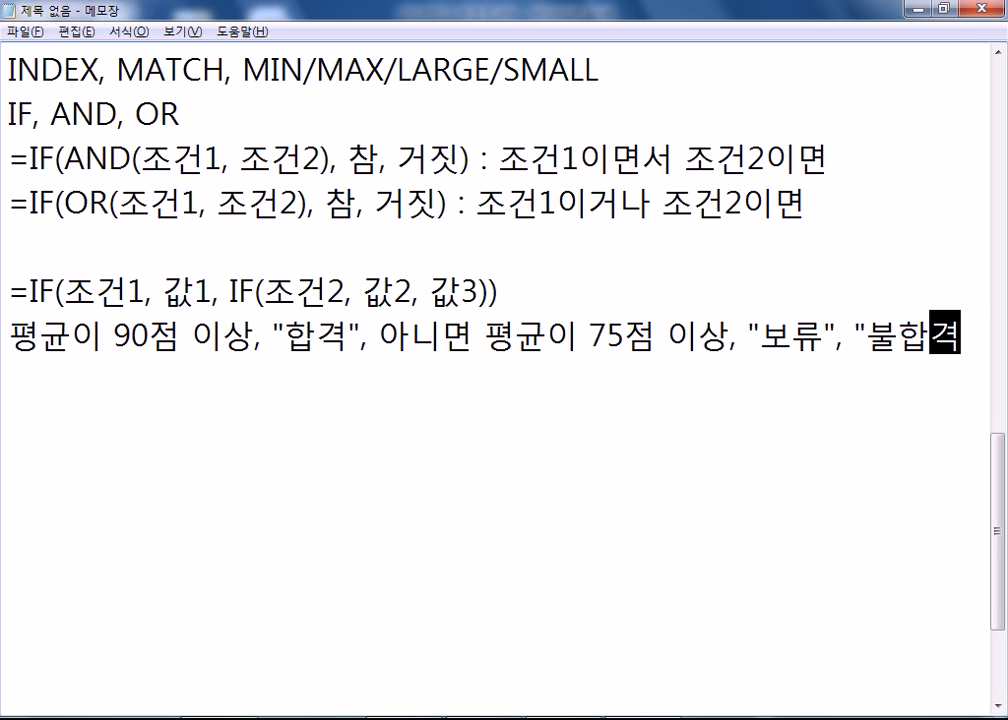
# Complete the final result as "불합격" with its closing quotation mark, keeping it on the same line.
pyautogui.write('"')
pyautogui.press('BackSpace')
pyautogui.press('BackSpace')
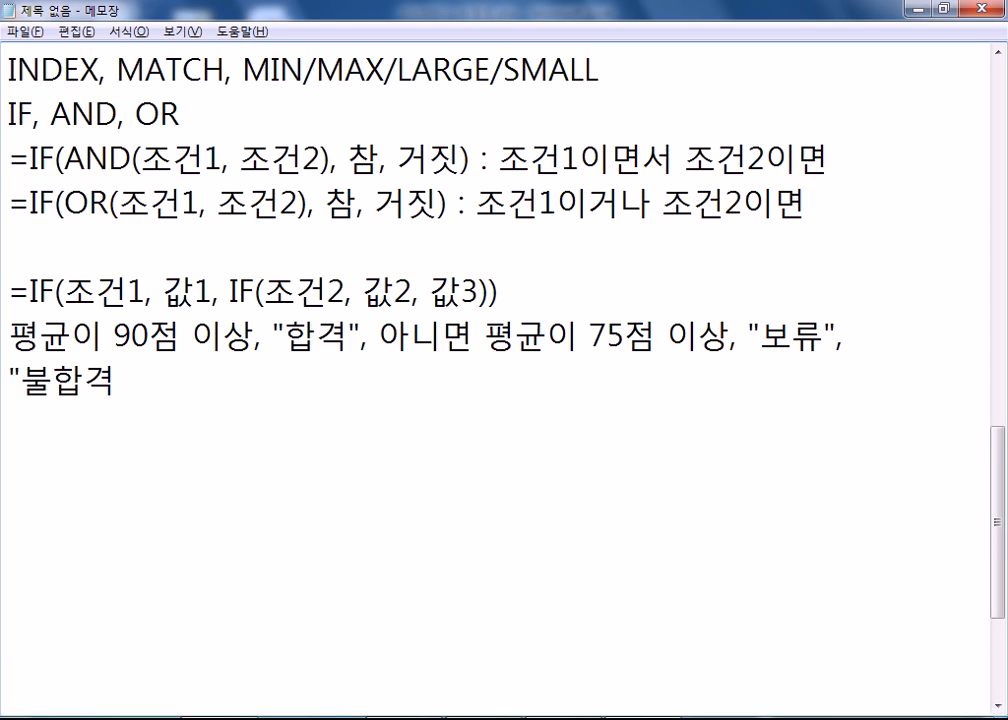
pyautogui.press('BackSpace')
pyautogui.press('Up')
pyautogui.press('End')
pyautogui.press('Delete')
pyautogui.write('"')
pyautogui.press('End')
pyautogui.write('격"')
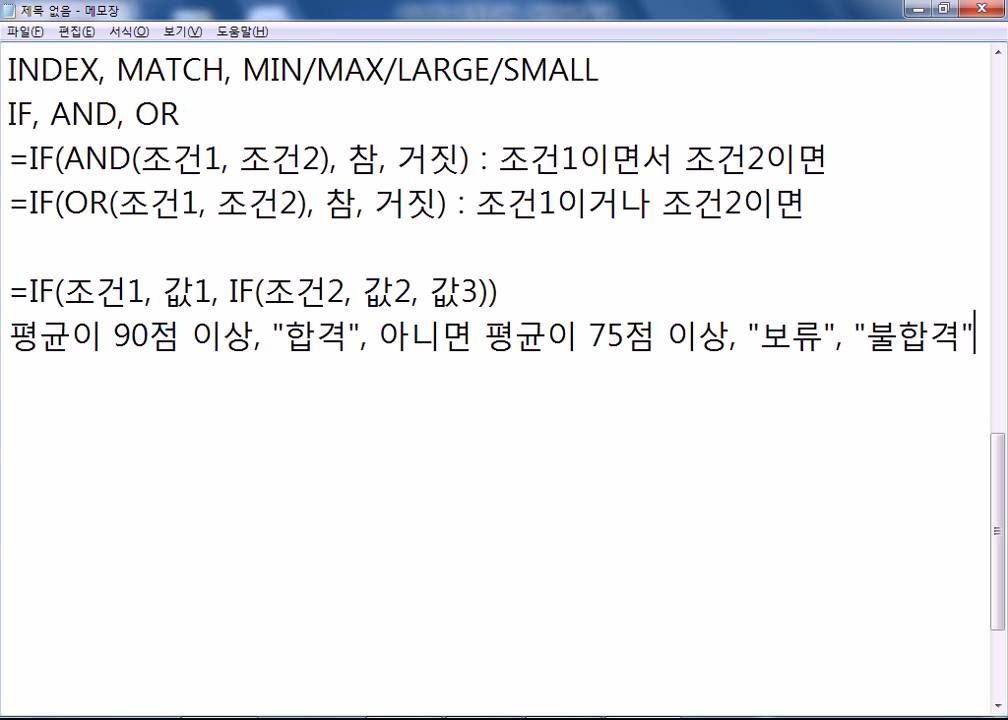
# Start the matching formula on a new line with =IF(평균>=90, "합격", including the trailing comma.
pyautogui.press('Return')
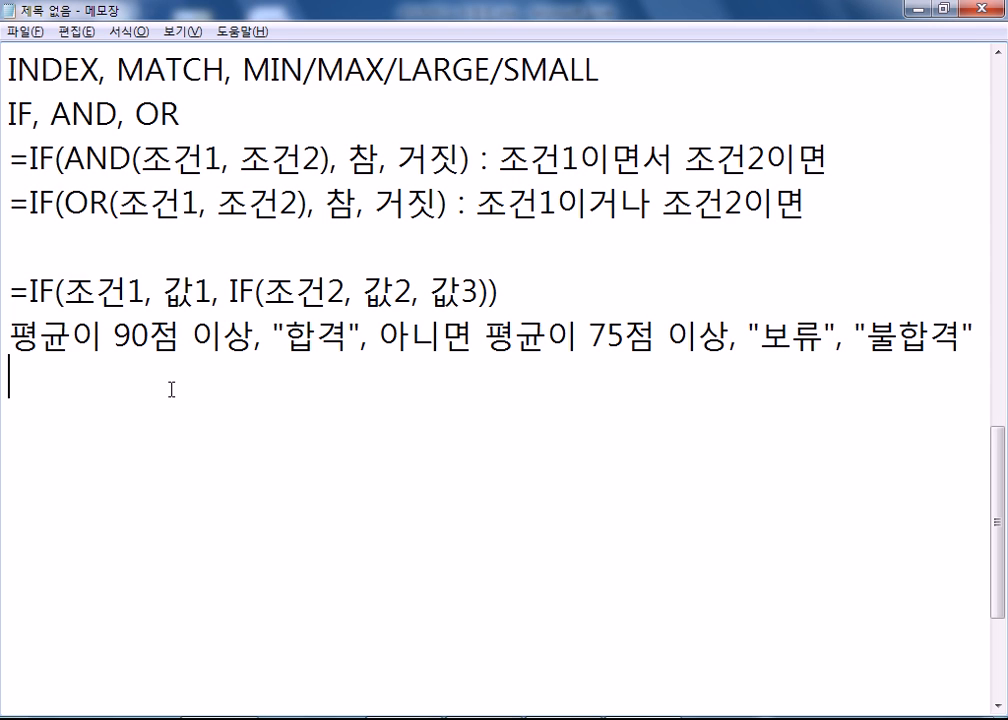
pyautogui.write('=IF(')
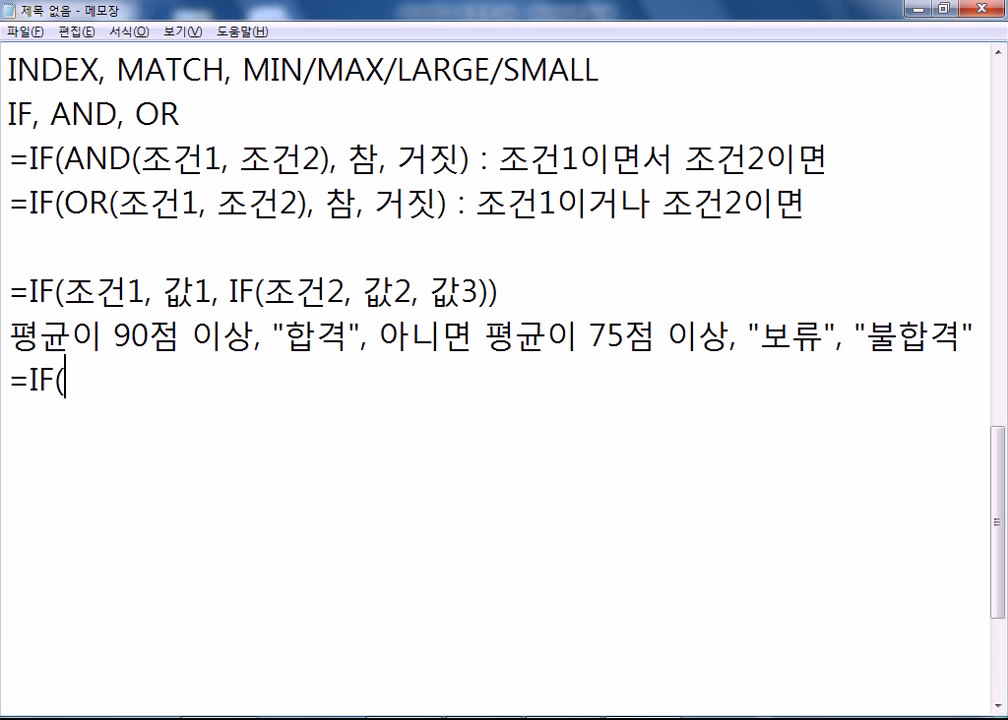
pyautogui.write('펴ㅇ규')
pyautogui.write('ㄴ>=90,')
pyautogui.write(' "합격",')
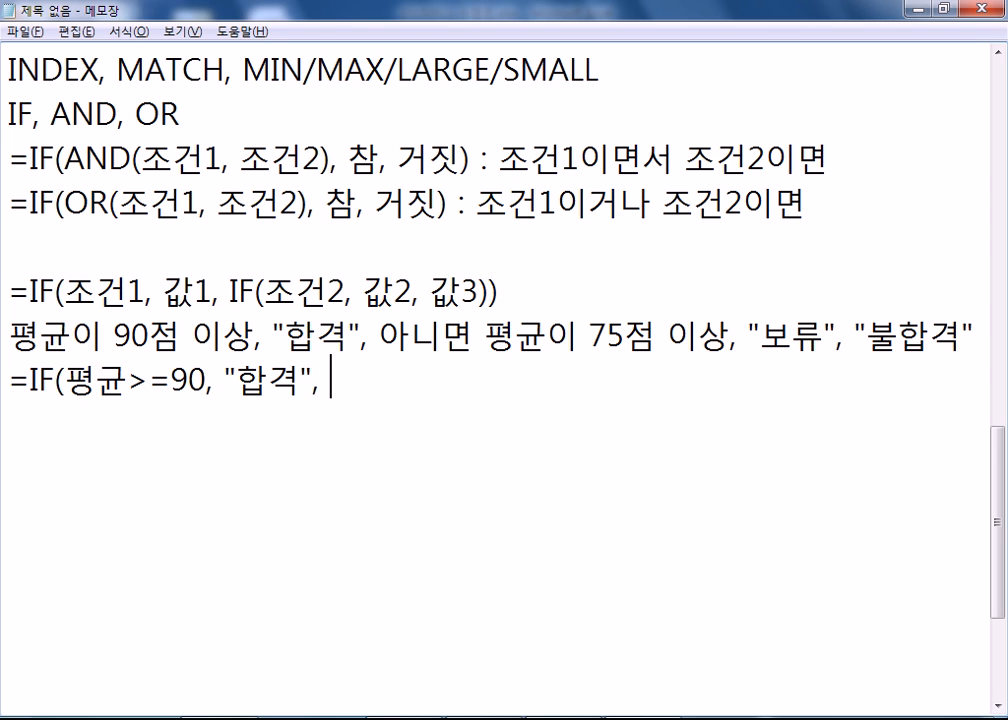
# Complete the formula with the nested part IF(평균>=75, "보류", "불합격")) including both closing parentheses.
pyautogui.write(' IF(평균')
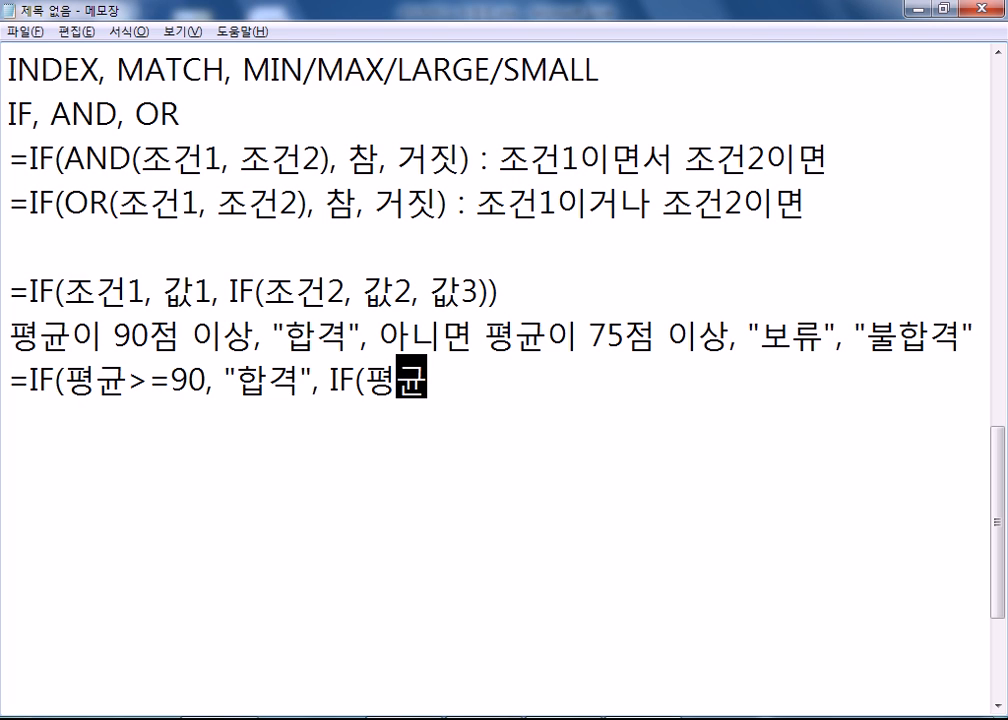
pyautogui.write('>=')
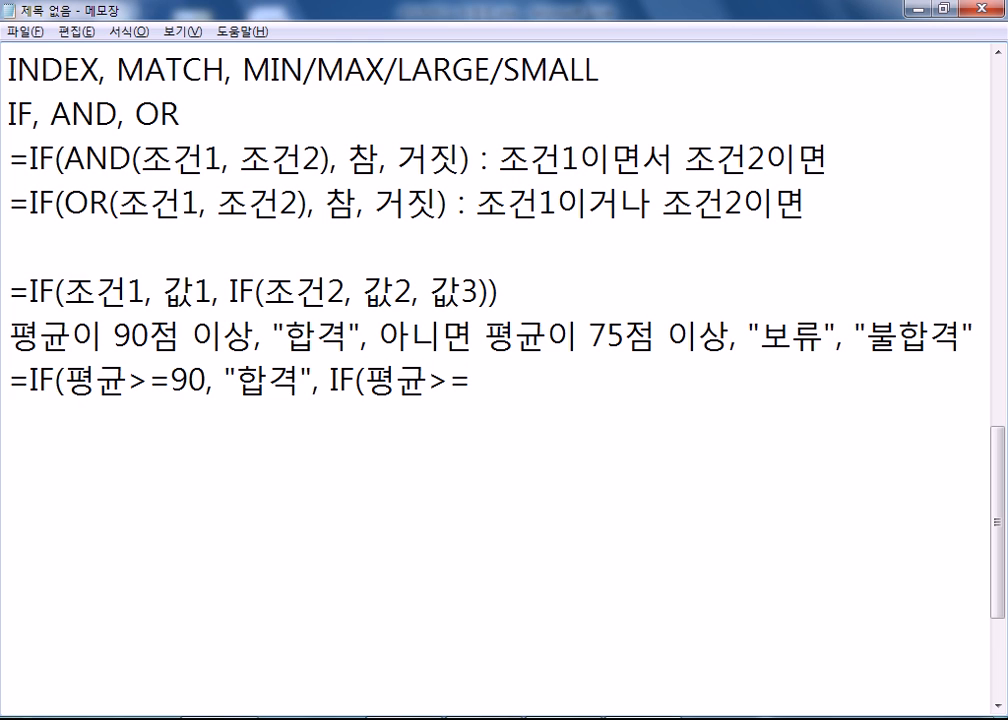
pyautogui.write('75, "ㅂ보류')
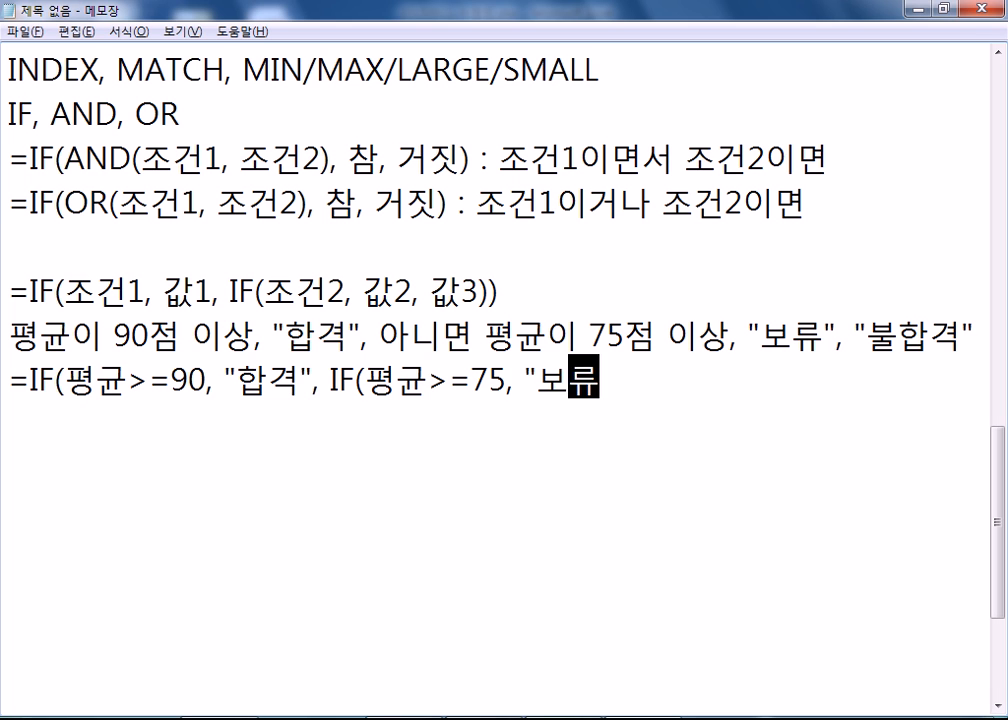
pyautogui.write('", "붏')
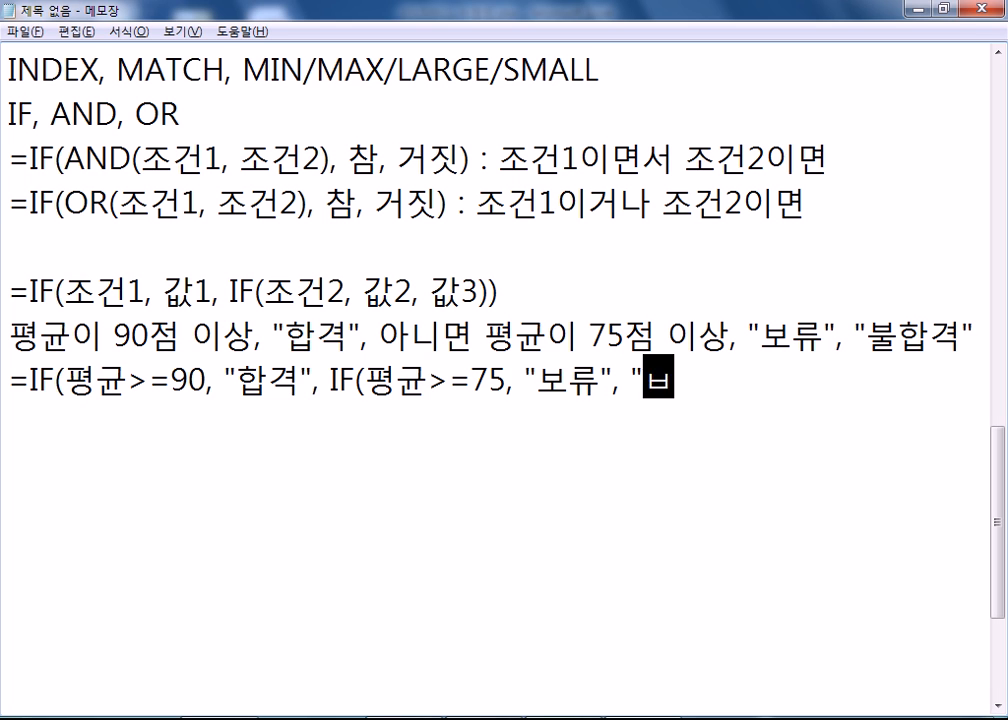
pyautogui.write('합ㄱ')
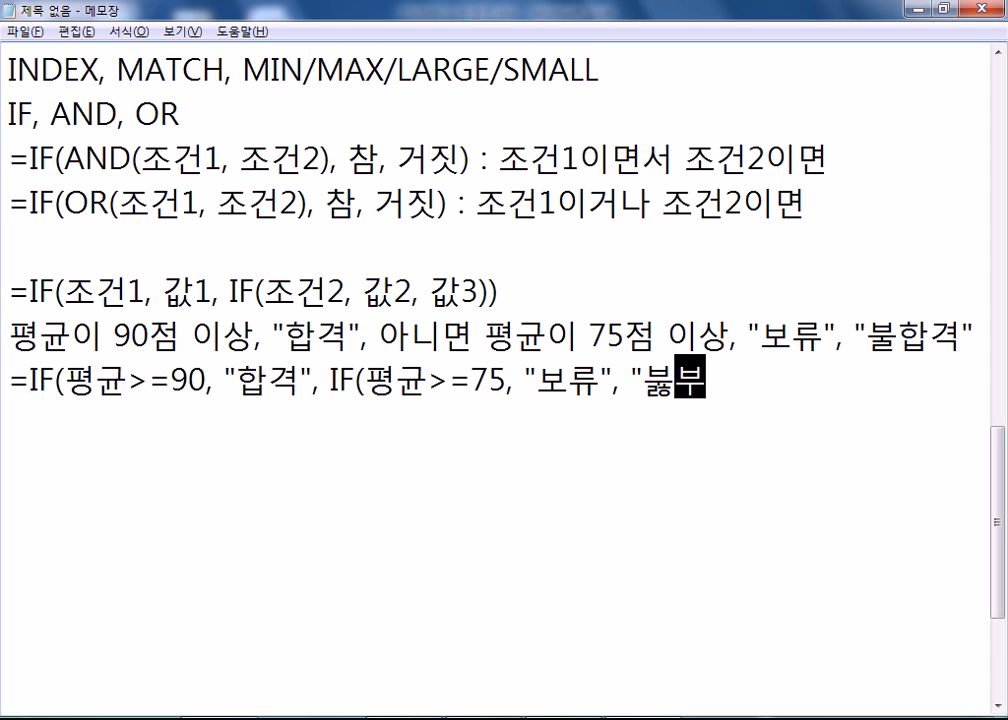
pyautogui.write('격')
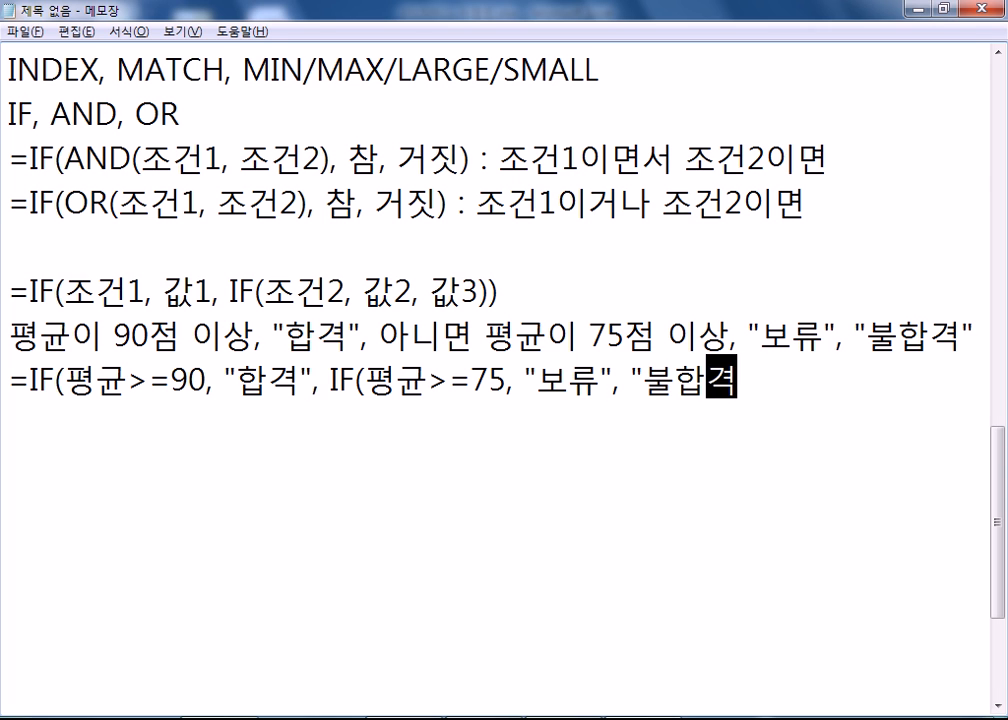
pyautogui.write('"))')
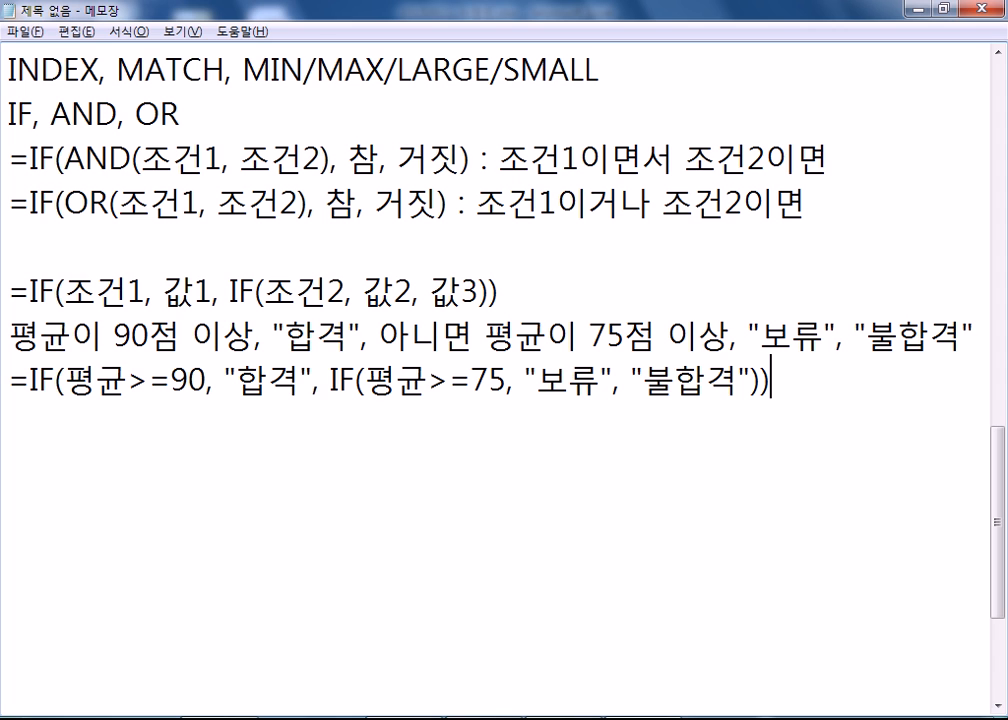
# Review the earlier =IF(LEFT(B5,2)="SE","서울","") example, highlighting its true result and checking its empty false result.
pyautogui.press('Return')
pyautogui.scroll(6, 155, 439)
pyautogui.scroll(1, 173, 281)
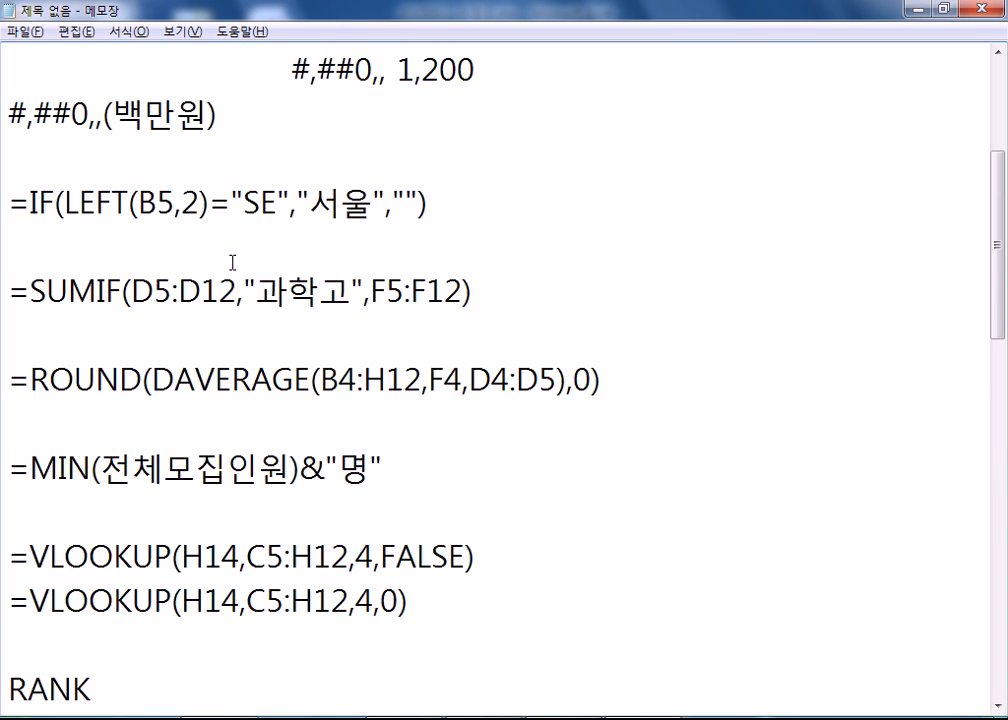
pyautogui.moveTo(486, 201); pyautogui.dragTo(13, 183)
pyautogui.click(234, 217)
pyautogui.moveTo(309, 204); pyautogui.dragTo(372, 204)
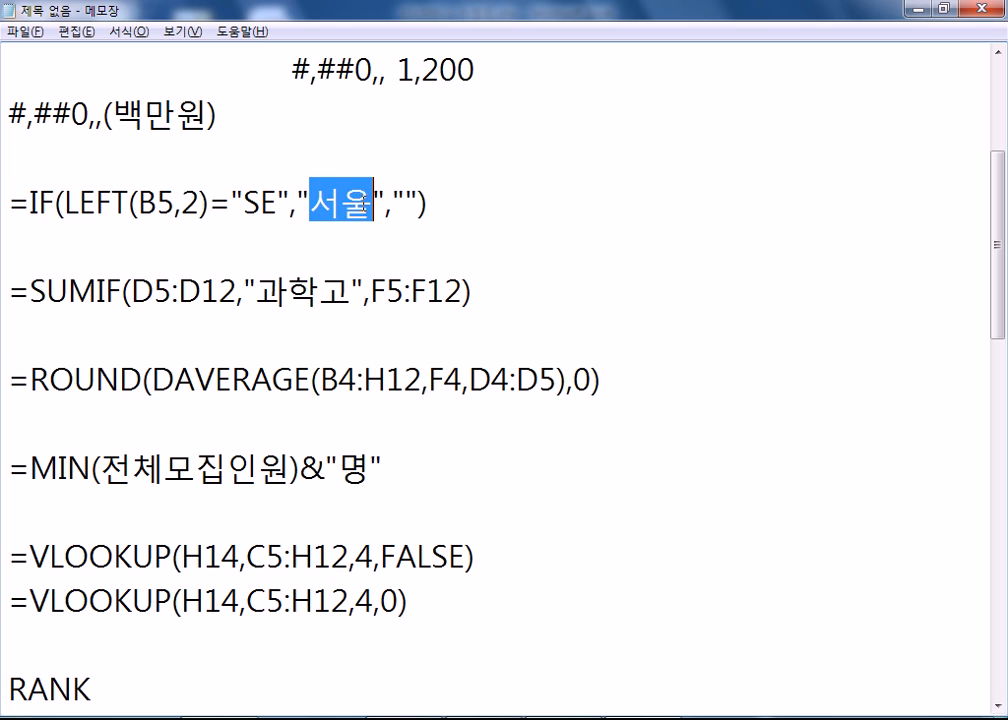
pyautogui.click(395, 202)
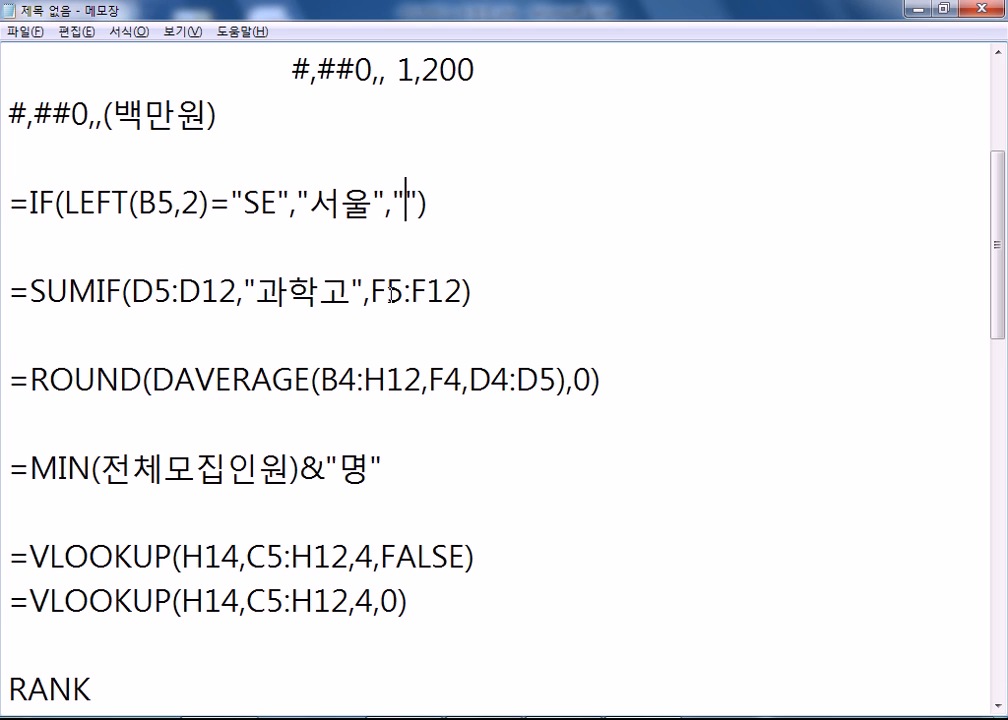
# Review the nested IF example with 평균 and the IF(AND(...)) syntax line by highlighting each one.
pyautogui.scroll(-6, 388, 290)
pyautogui.scroll(-2, 370, 299)
pyautogui.click(91, 304)
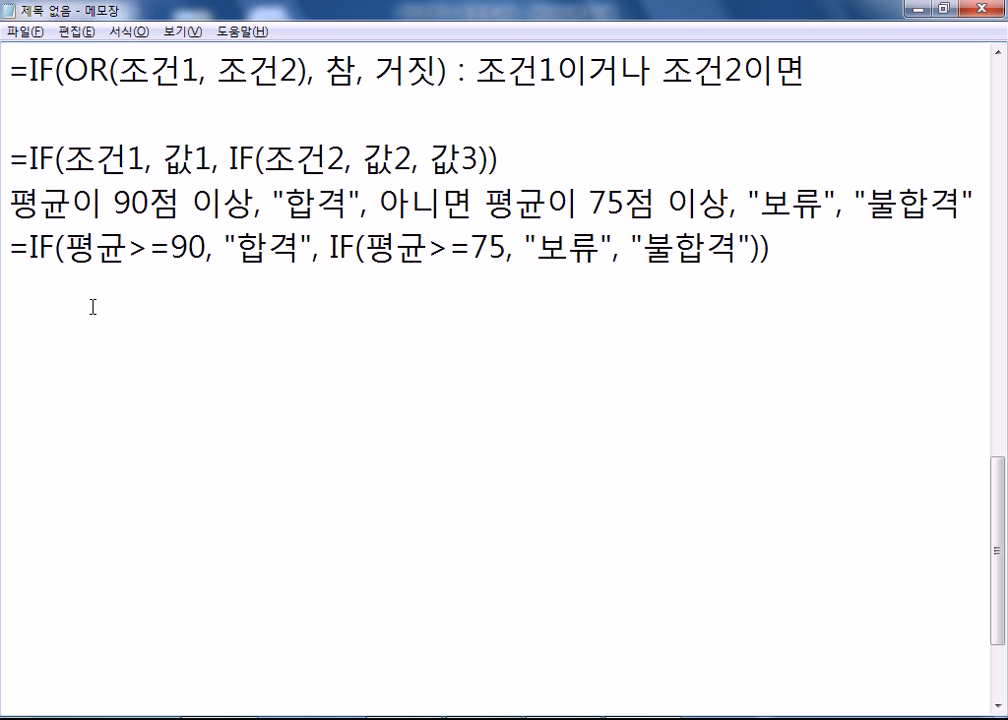
pyautogui.moveTo(11, 248); pyautogui.dragTo(738, 270)
pyautogui.click(331, 331)
pyautogui.scroll(2, 260, 320)
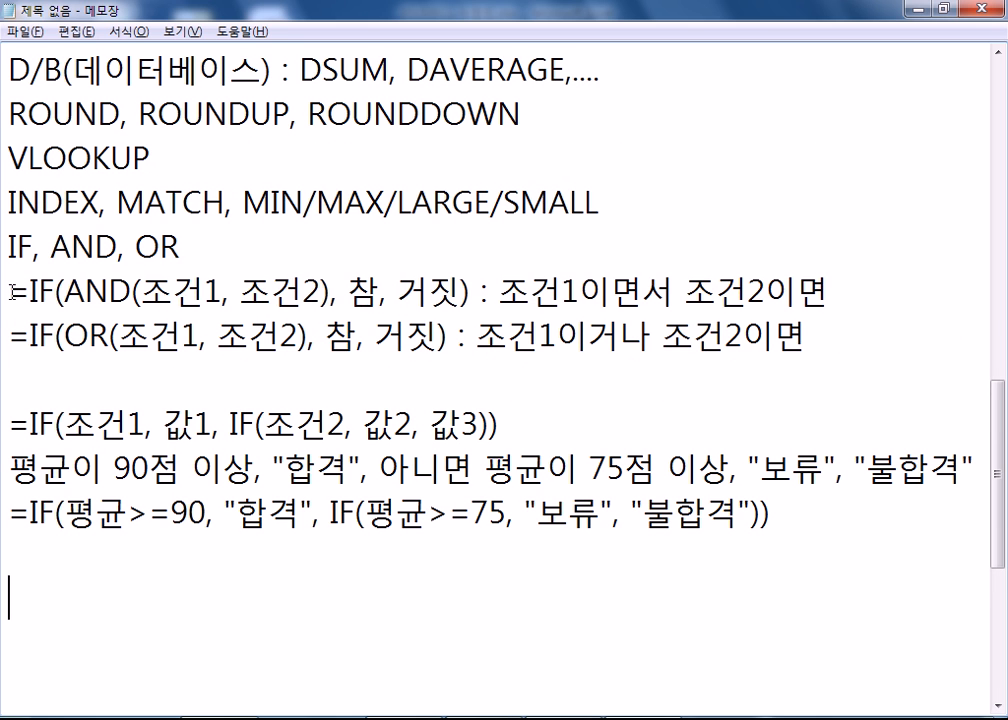
pyautogui.moveTo(9, 290); pyautogui.dragTo(7, 312)
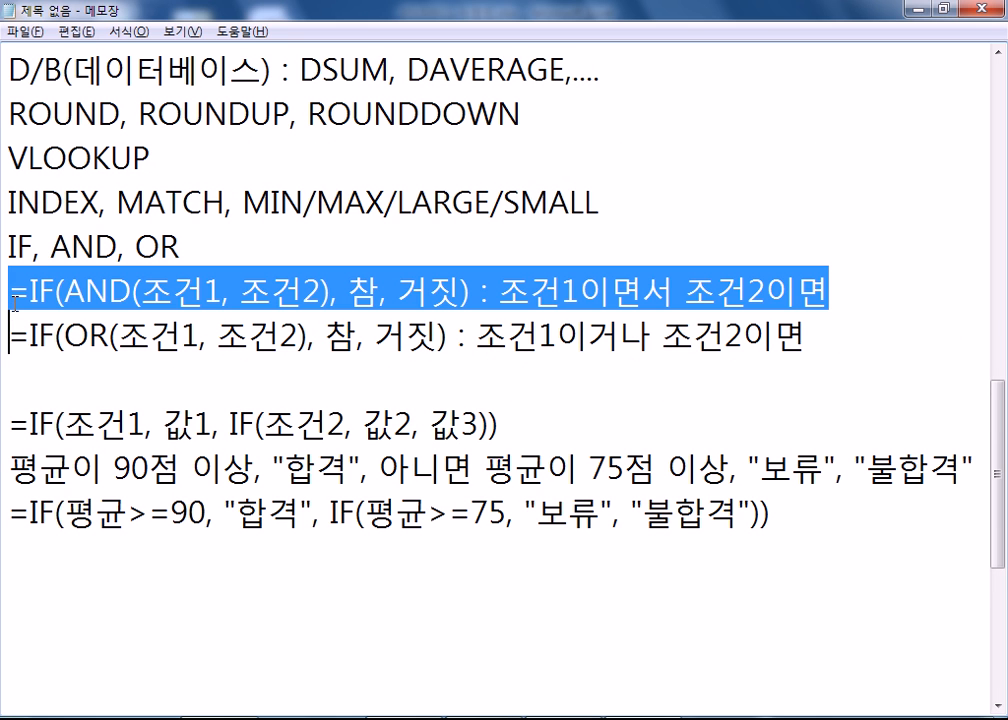
pyautogui.click(15, 312)
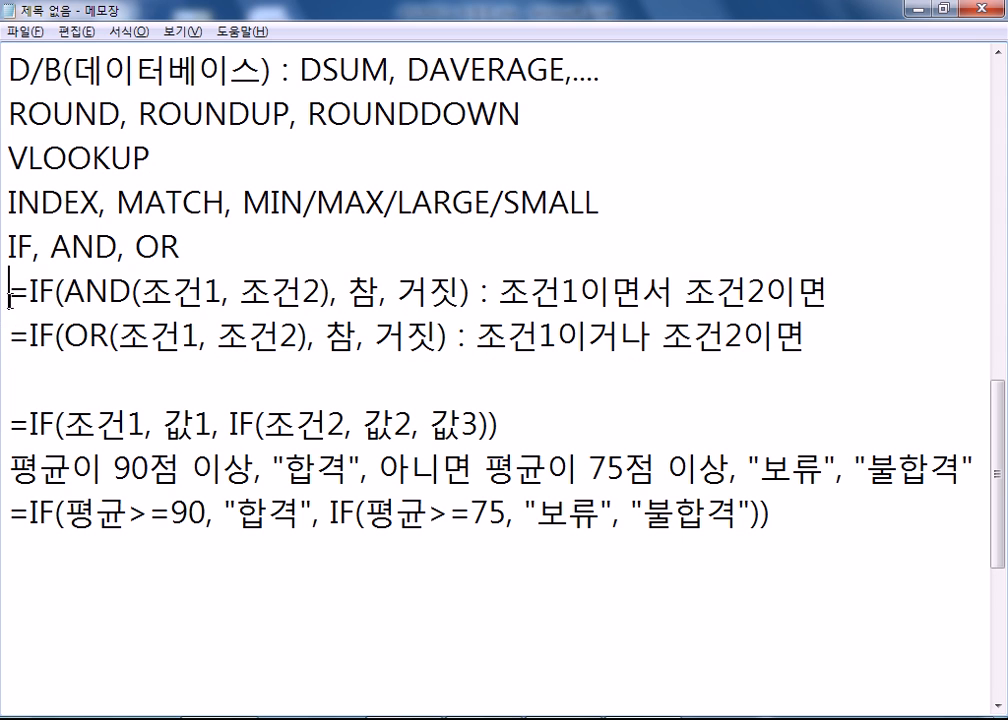
pyautogui.moveTo(9, 293); pyautogui.dragTo(9, 317)
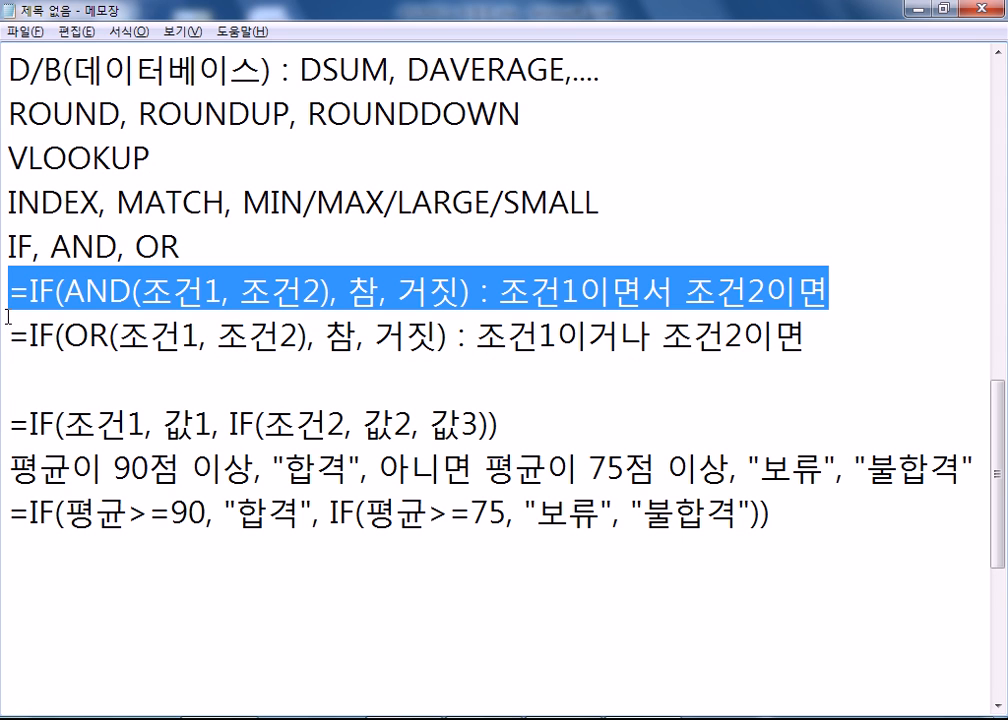
pyautogui.click(8, 316)
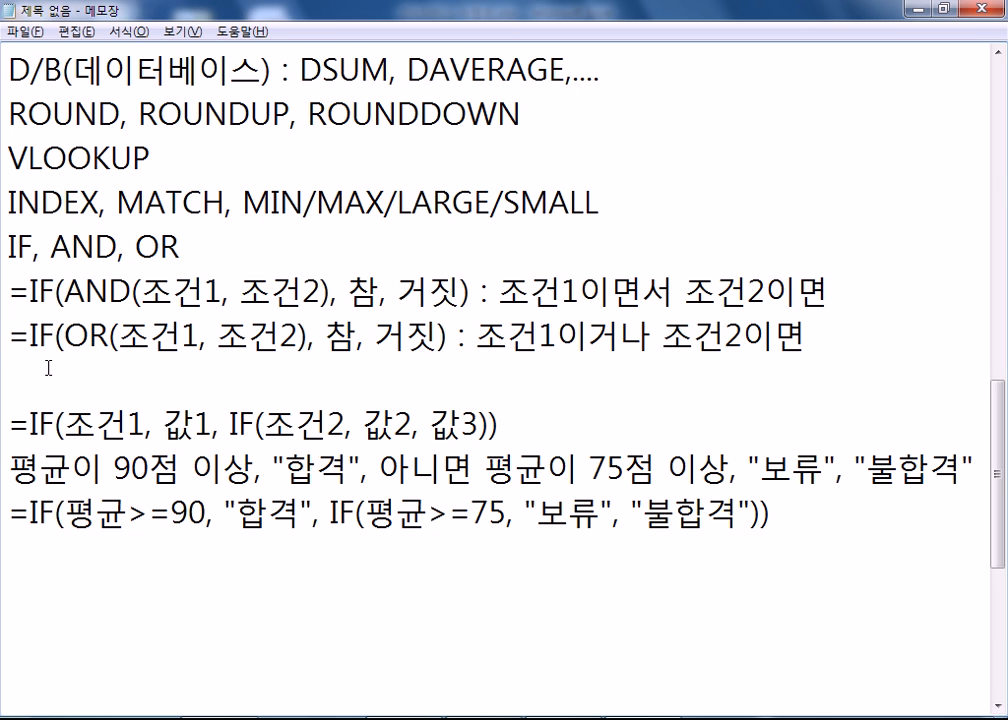
# Start a new worded example below the nested IF formula with the condition 평균이 70점 이상, including the trailing comma.
pyautogui.scroll(-2, 5, 414)
pyautogui.press('Down')
pyautogui.press('Down')
pyautogui.press('Down')
pyautogui.press('Down')
pyautogui.press('Down')
pyautogui.press('Down')
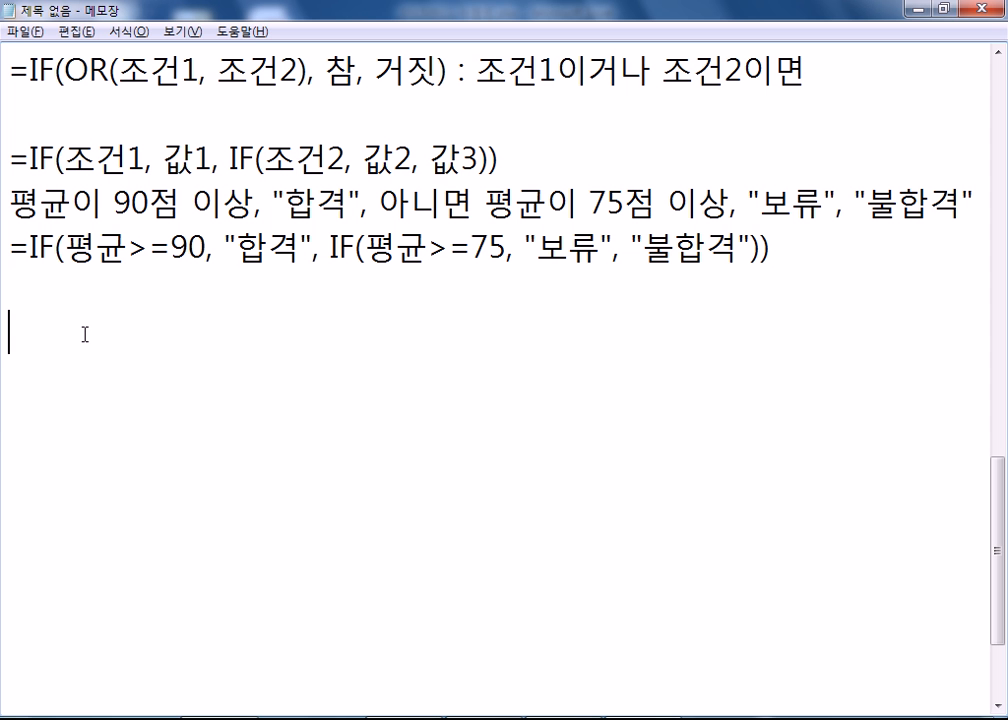
pyautogui.write('평균')
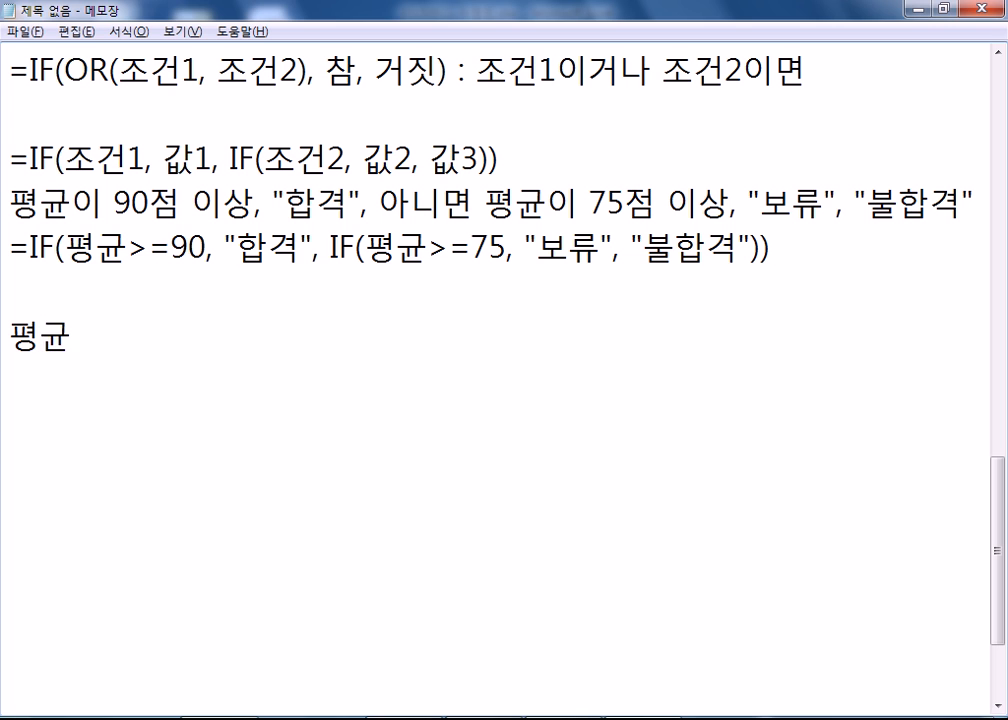
pyautogui.write('이 70점 이상, ')
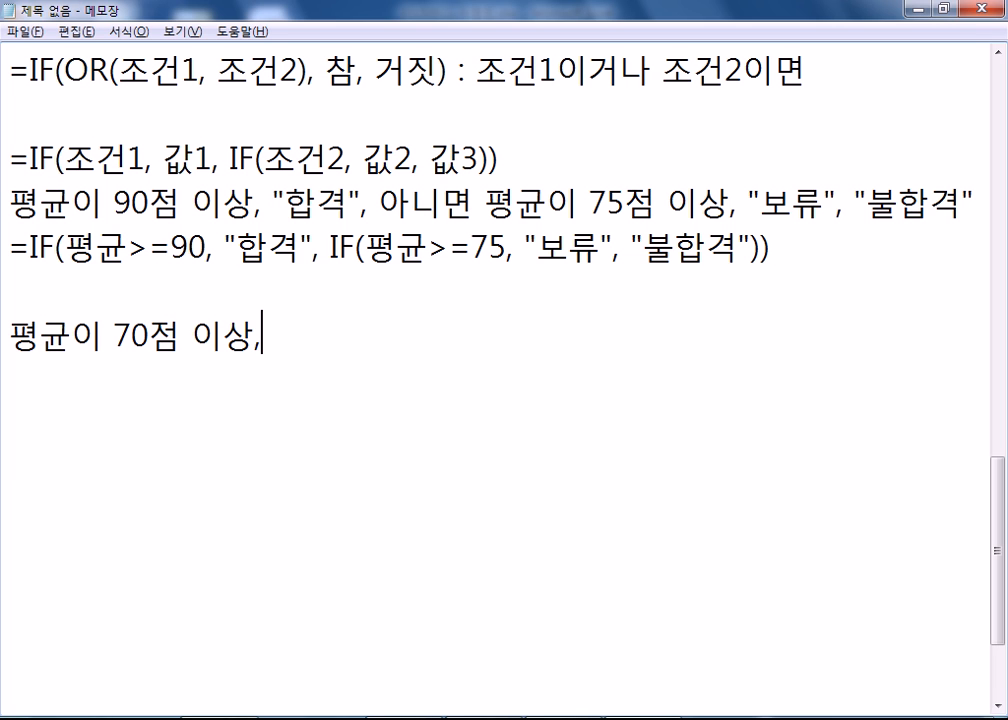
# Append the second condition 국어/영어 80점 이상, to the worded example, removing any mistyped characters after the comma.
pyautogui.write('국어')
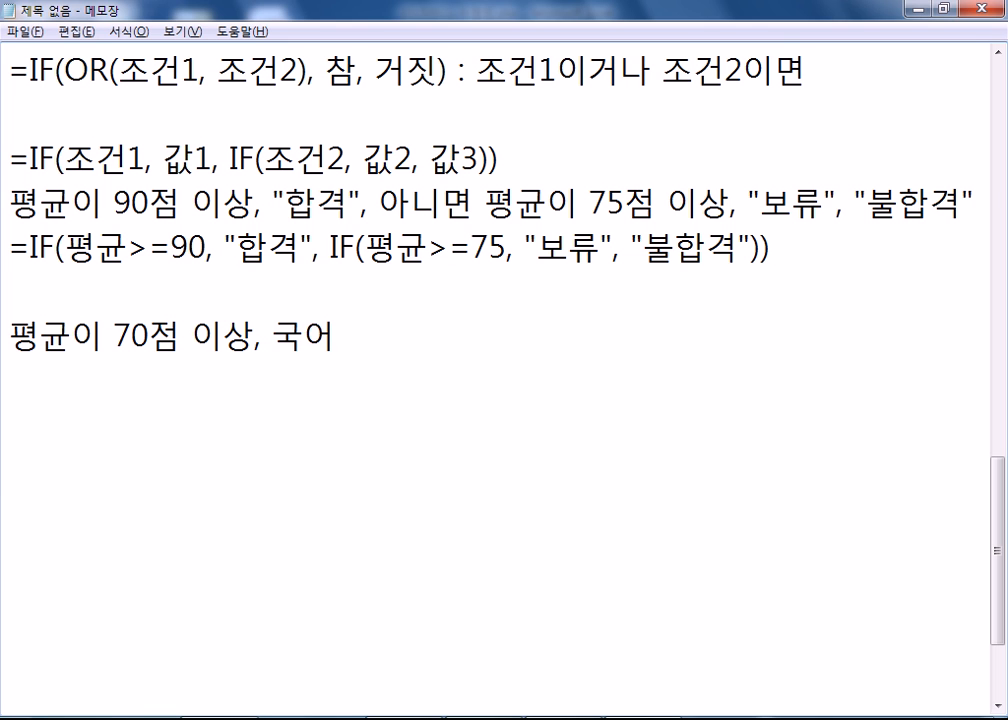
pyautogui.write('/영어')
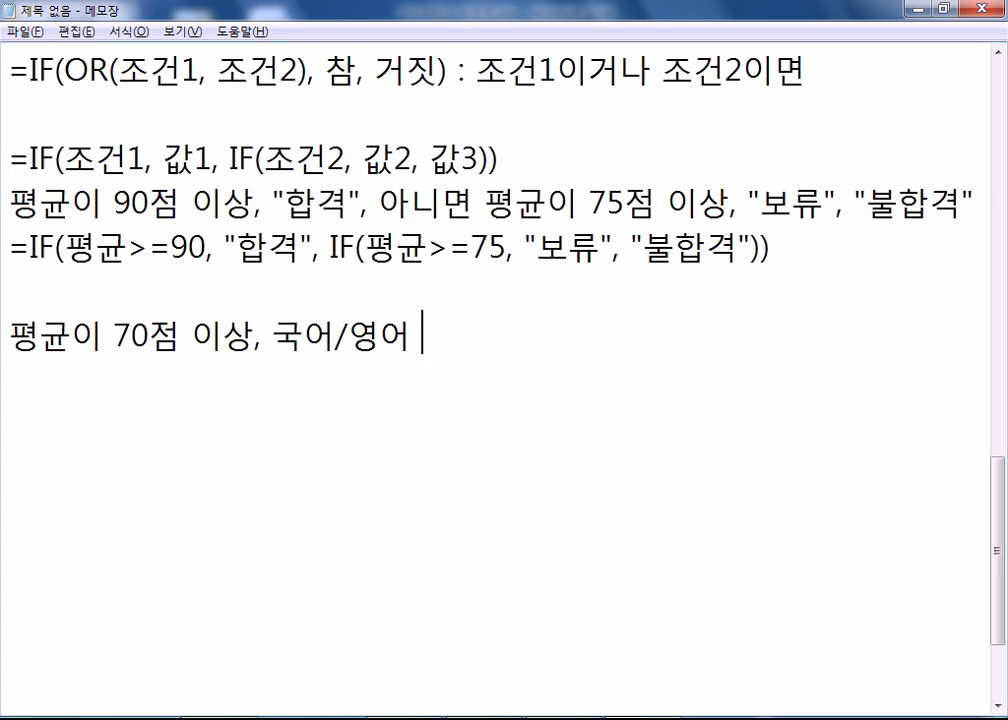
pyautogui.write(' 80')
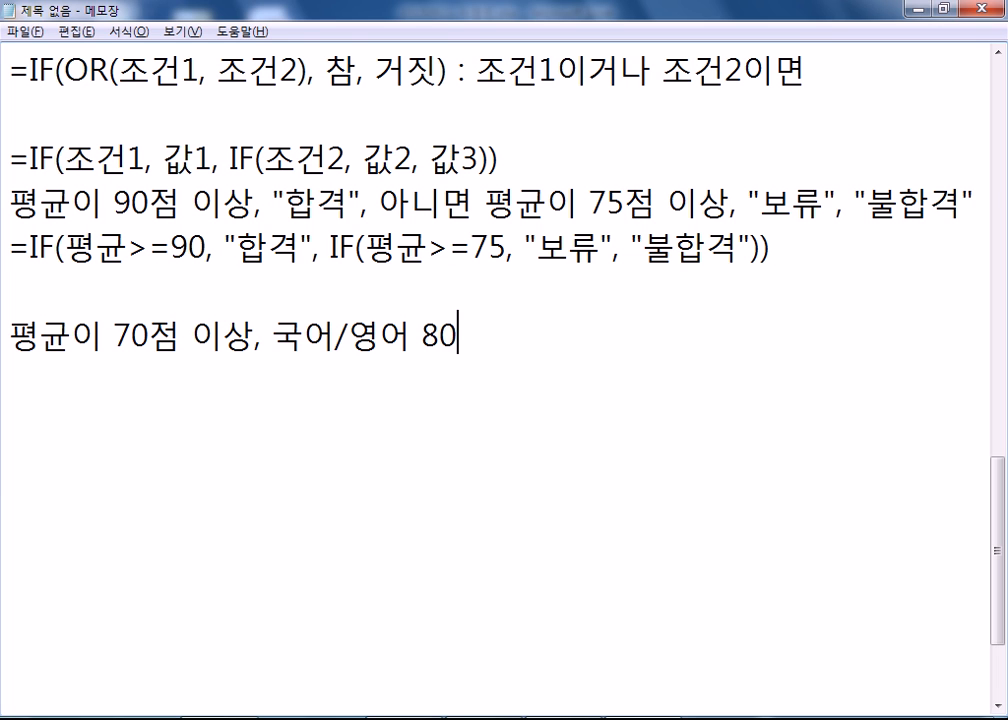
pyautogui.write('점 이상, 합겨 ㅑ')
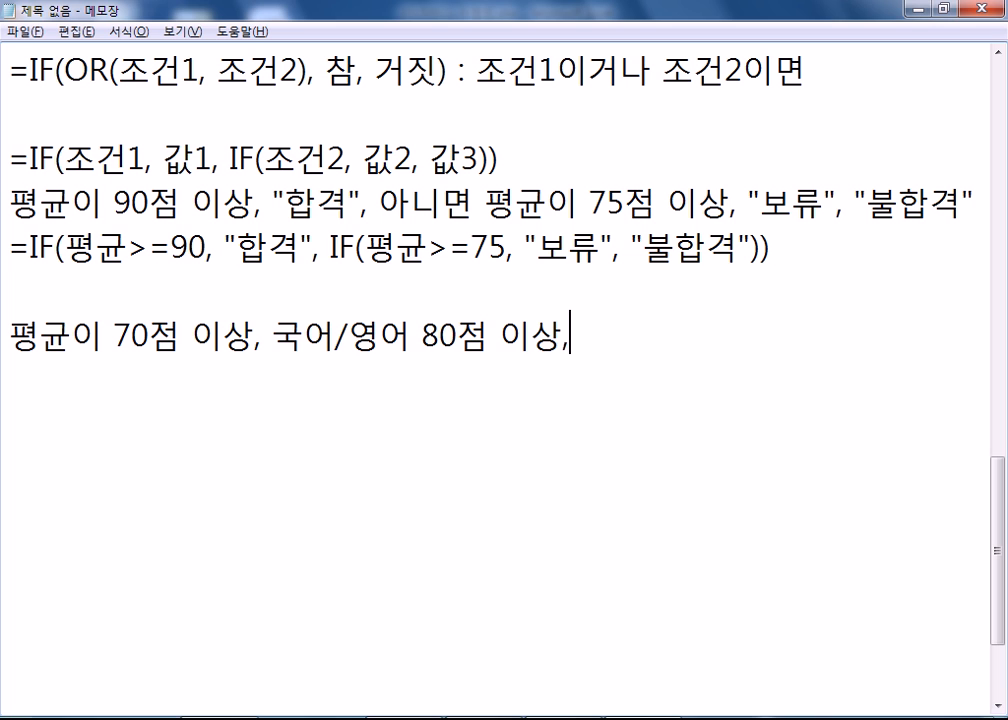
pyautogui.press('BackSpace')
pyautogui.press('BackSpace')
pyautogui.press('BackSpace')
pyautogui.press('BackSpace')
# Finish the worded example with the results "합격", 빈칸 and begin a new line below it.
pyautogui.write('"합ㄱㅕㄱ", "ㅂ')
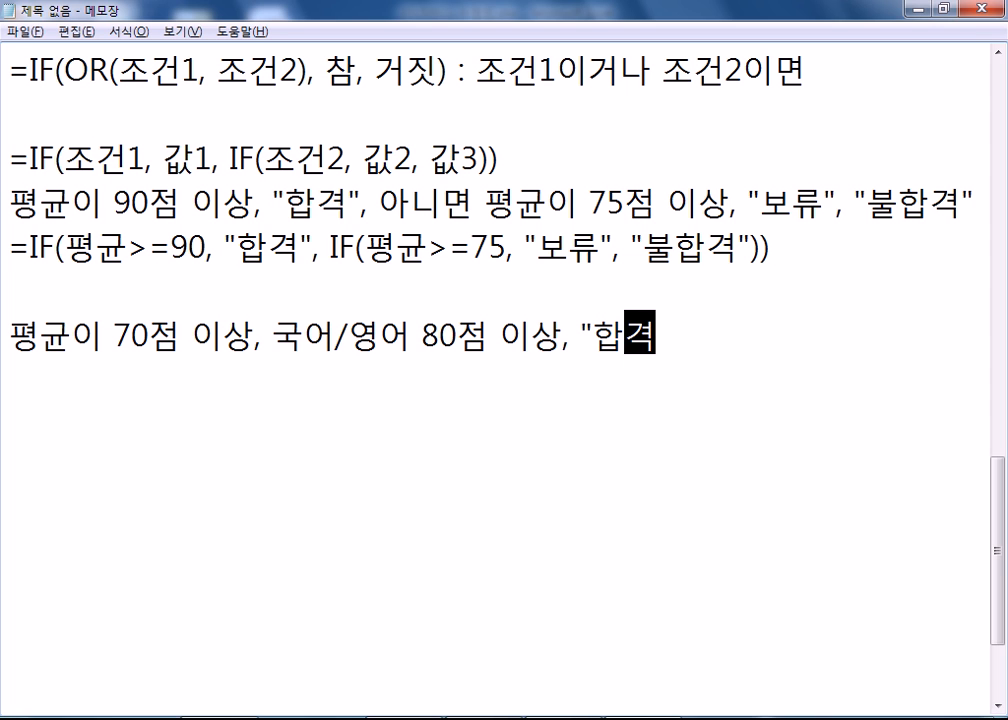
pyautogui.press('BackSpace')
pyautogui.press('BackSpace')
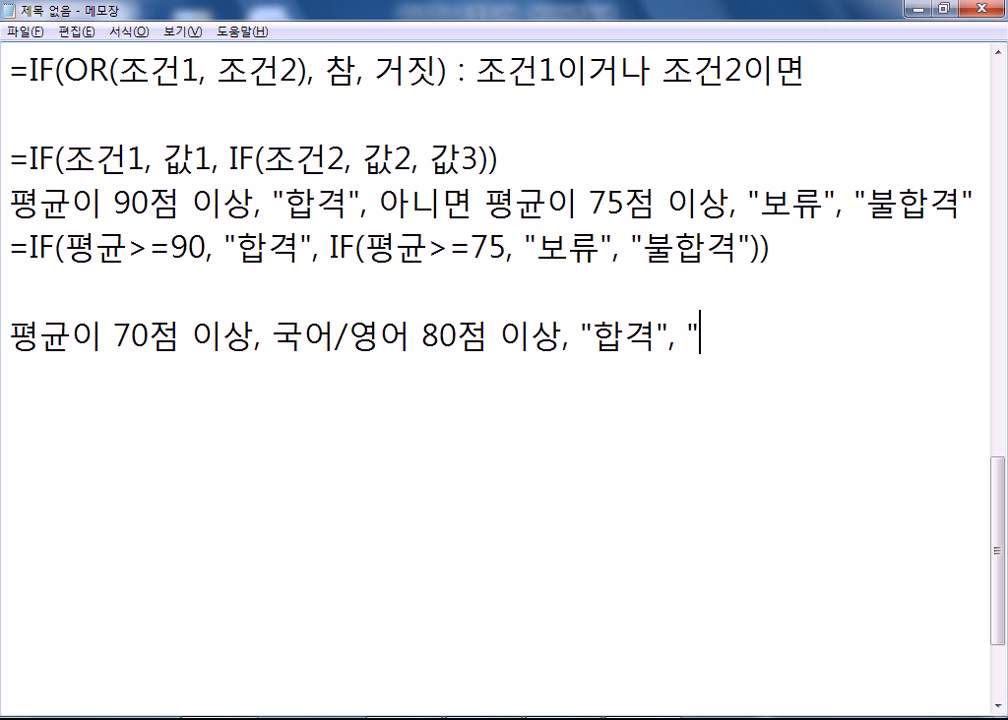
pyautogui.write('ㅂㅣㄴㅋㅏㄴ"')
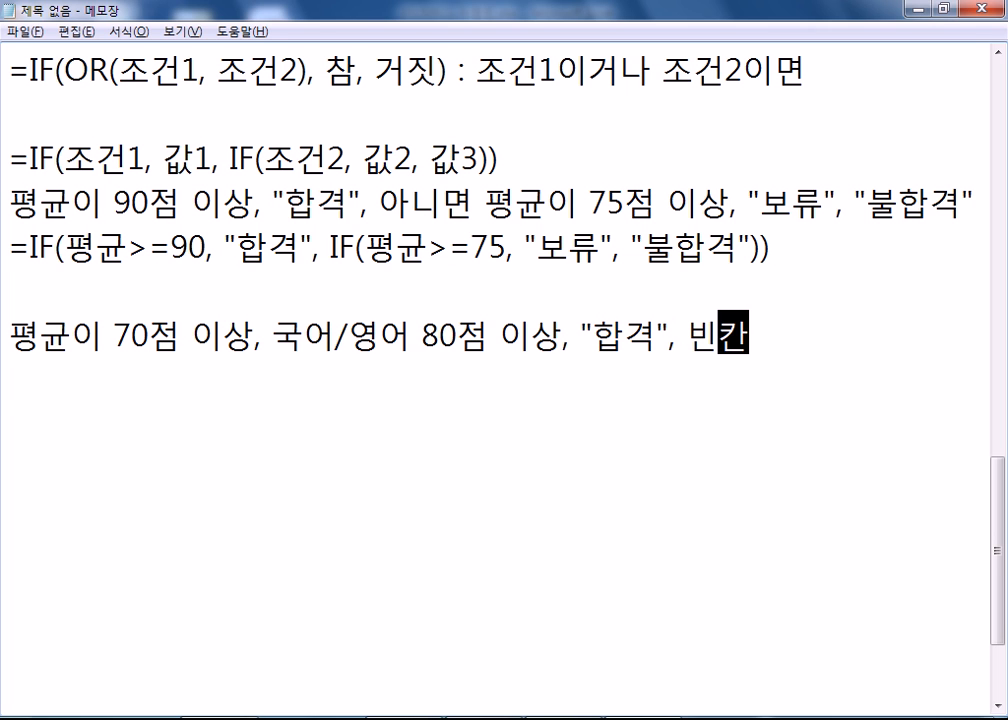
pyautogui.press('BackSpace')
pyautogui.press('Return')
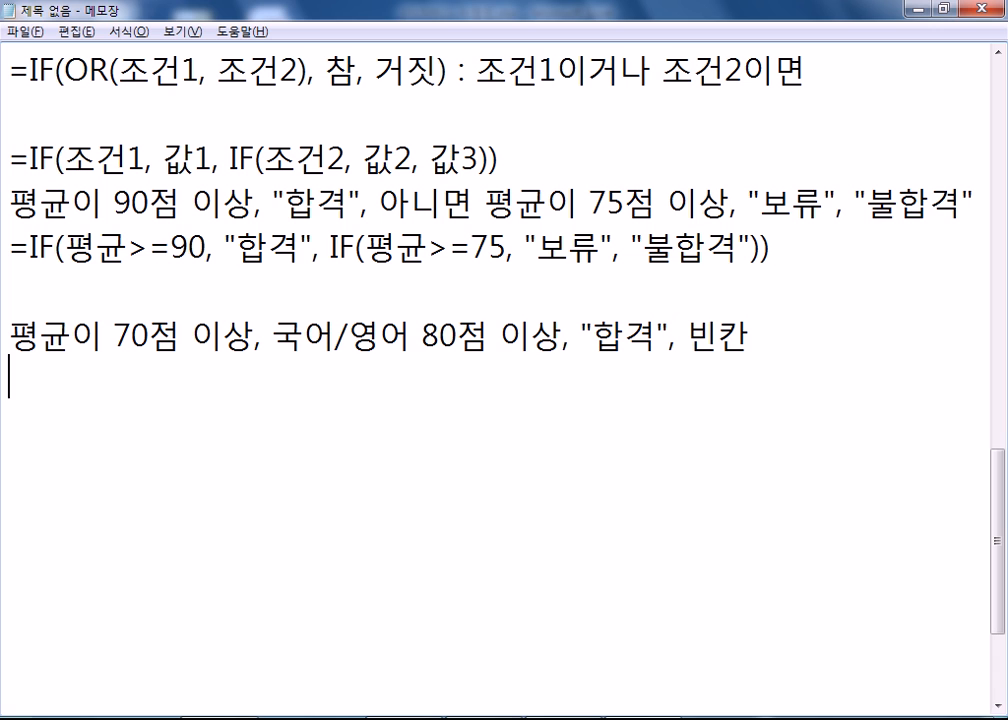
# Start the matching formula as =IF(AND() with empty parentheses for the conditions, after highlighting the worded conditions.
pyautogui.write('=IF(')
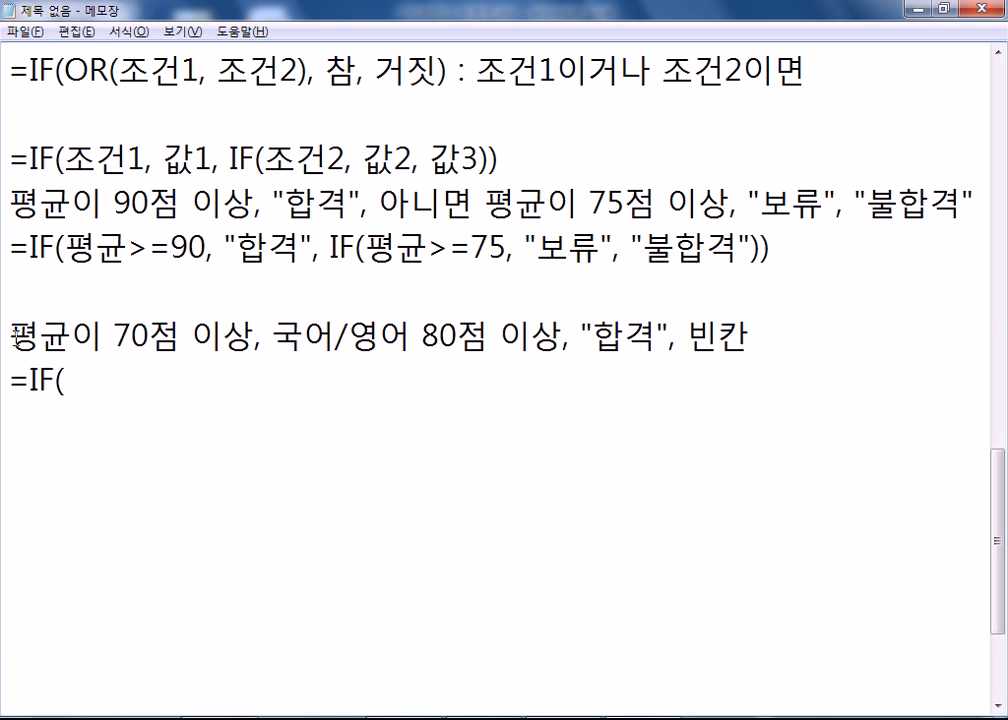
pyautogui.moveTo(40, 335); pyautogui.dragTo(262, 333)
pyautogui.moveTo(343, 337); pyautogui.dragTo(456, 337)
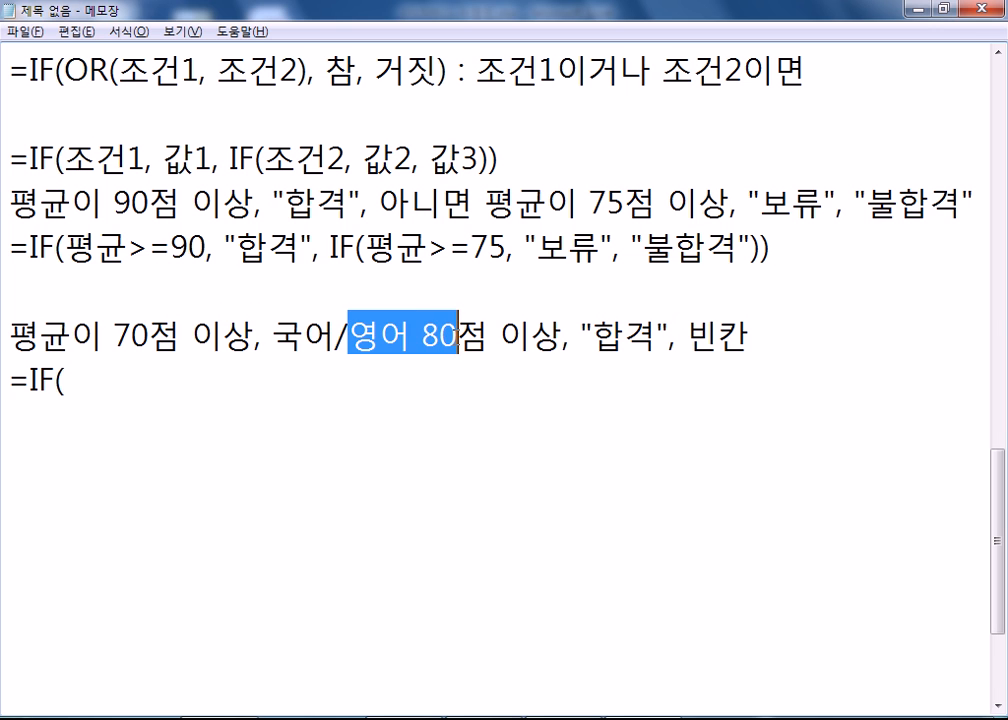
pyautogui.click(210, 391)
pyautogui.write('AN')
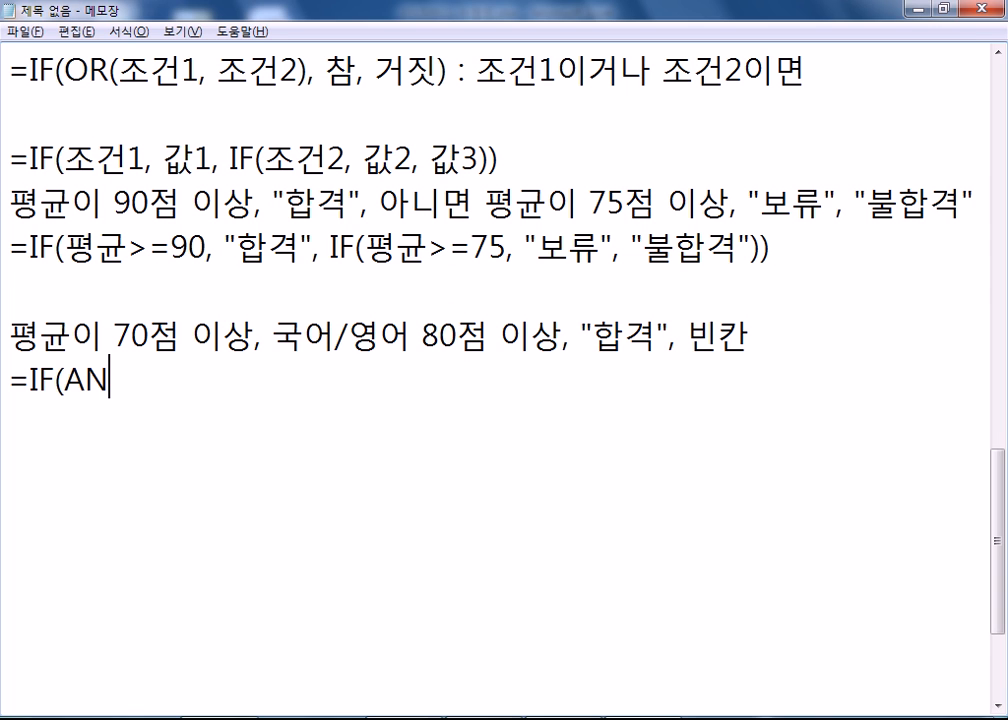
pyautogui.write('D()')
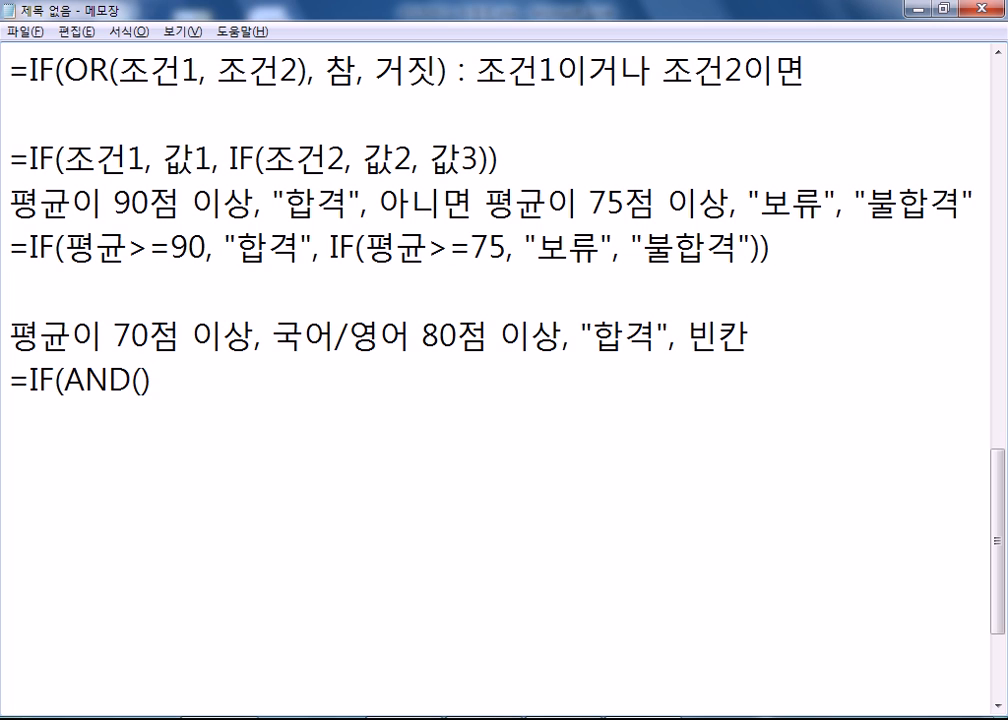
# Append the true and false results , "합격", "") after the empty AND() to close the IF formula.
pyautogui.press('Right')
pyautogui.write(', "')
pyautogui.write('GKQ')
pyautogui.press('BackSpace')
pyautogui.press('BackSpace')
pyautogui.press('BackSpace')
pyautogui.press('Hangul')
pyautogui.write('합ㅕㄱ')
pyautogui.press('BackSpace')
pyautogui.press('BackSpace')
pyautogui.press('BackSpace')
pyautogui.press('BackSpace')
pyautogui.write('합ㄱ')
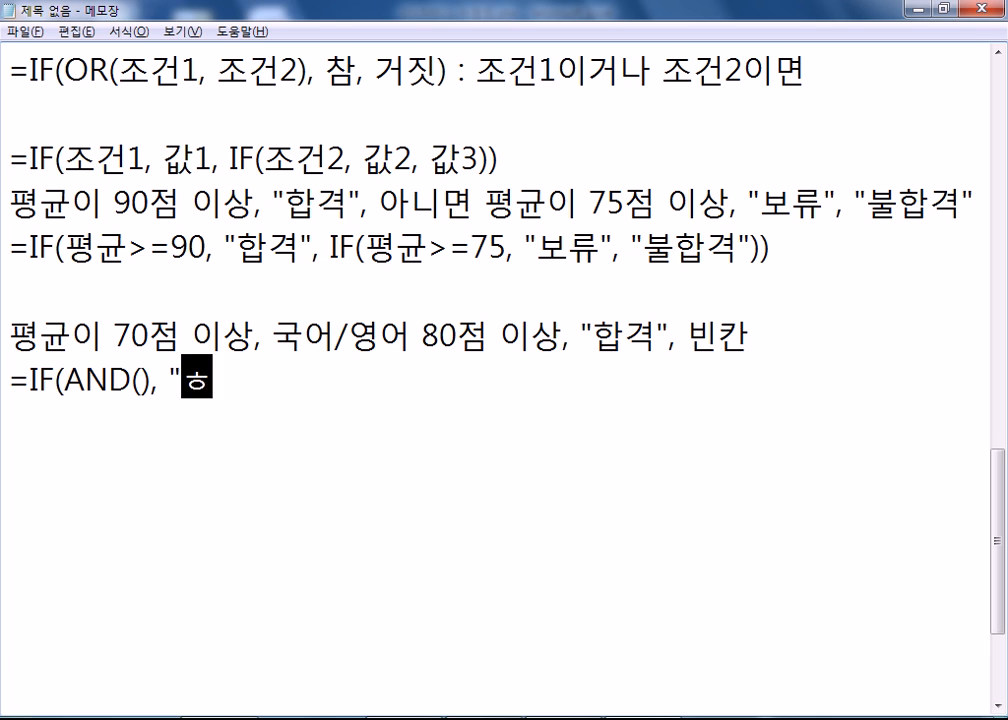
pyautogui.write('ㅕ", "')
pyautogui.press('BackSpace')
pyautogui.write('"")')
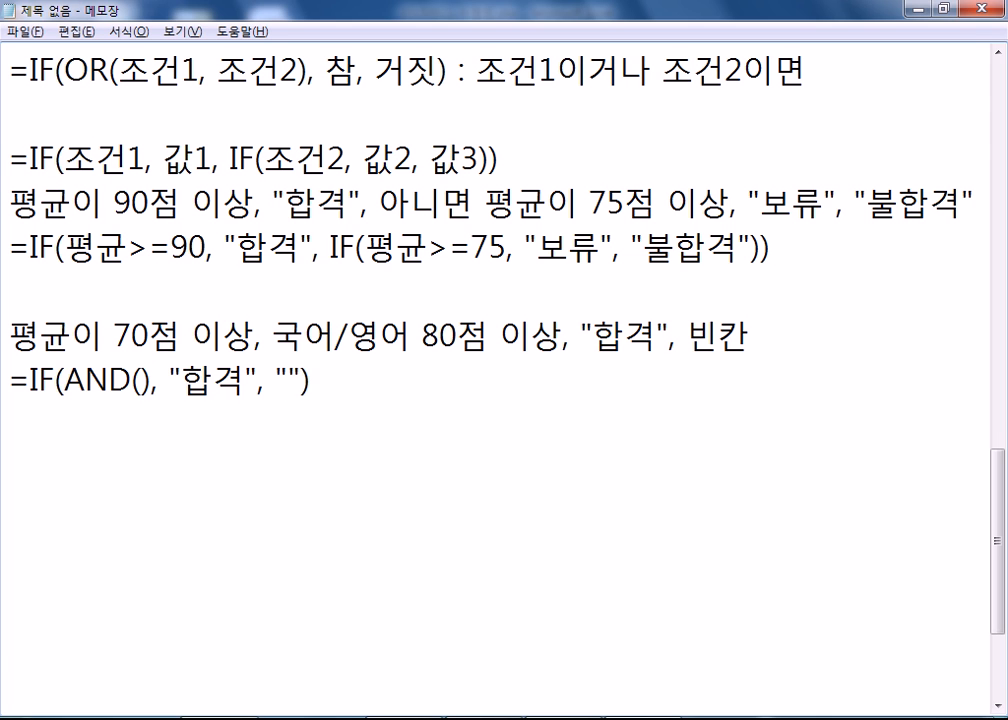
# Fill the AND parentheses with 평균>=70, 국어>=80, 영어>=80 and highlight the conditions, AND, and the whole formula for review.
pyautogui.click(141, 380)
pyautogui.write('평규ㅜㄴ')
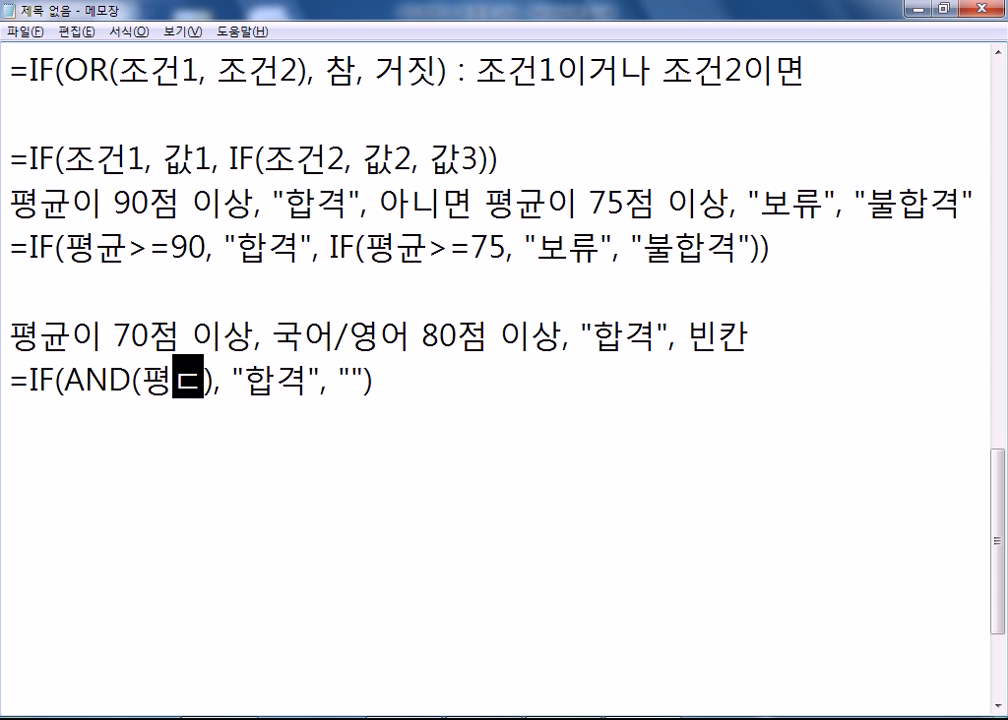
pyautogui.press('BackSpace')
pyautogui.press('BackSpace')
pyautogui.press('BackSpace')
pyautogui.write('균>=70, 국어>=80, 영어>=80')
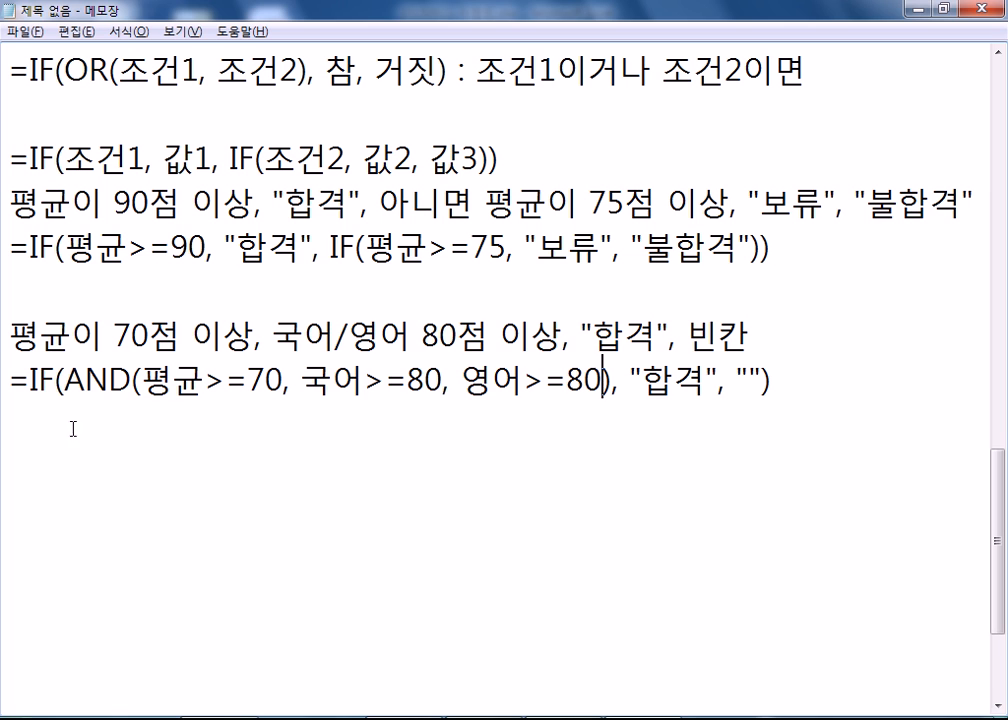
pyautogui.moveTo(141, 380); pyautogui.dragTo(601, 368)
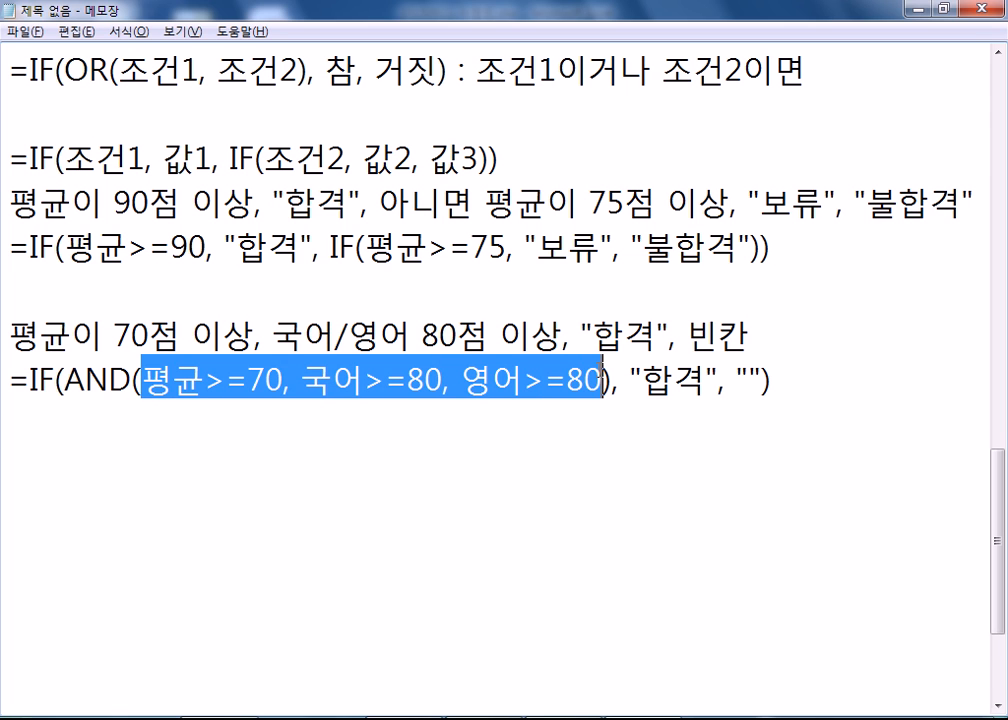
pyautogui.moveTo(66, 381); pyautogui.dragTo(131, 381)
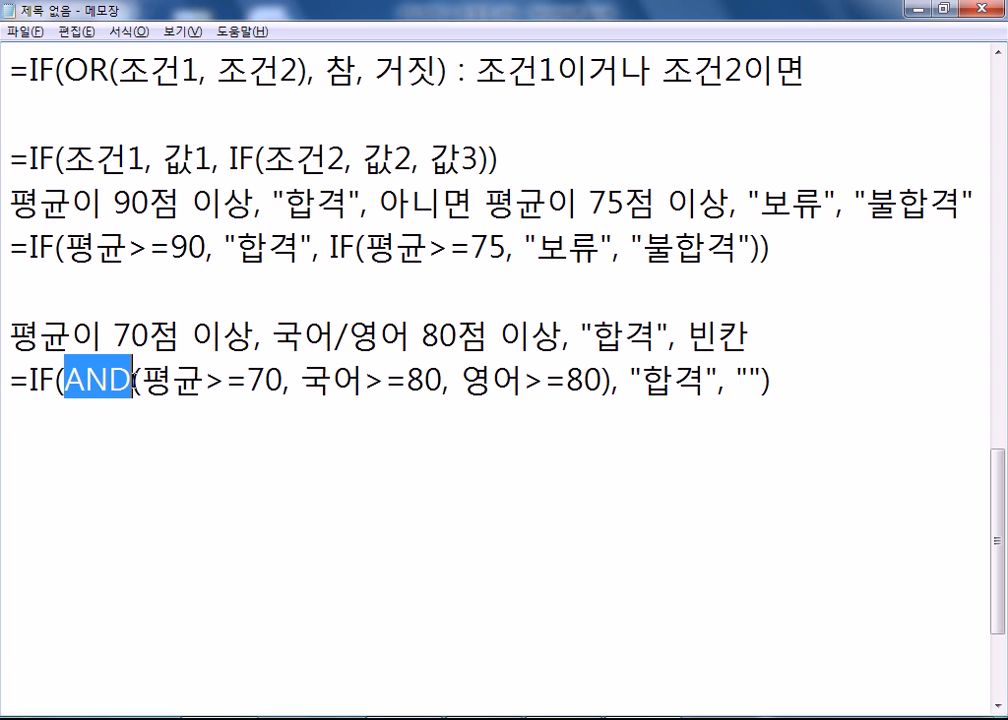
pyautogui.moveTo(11, 382); pyautogui.dragTo(11, 416)
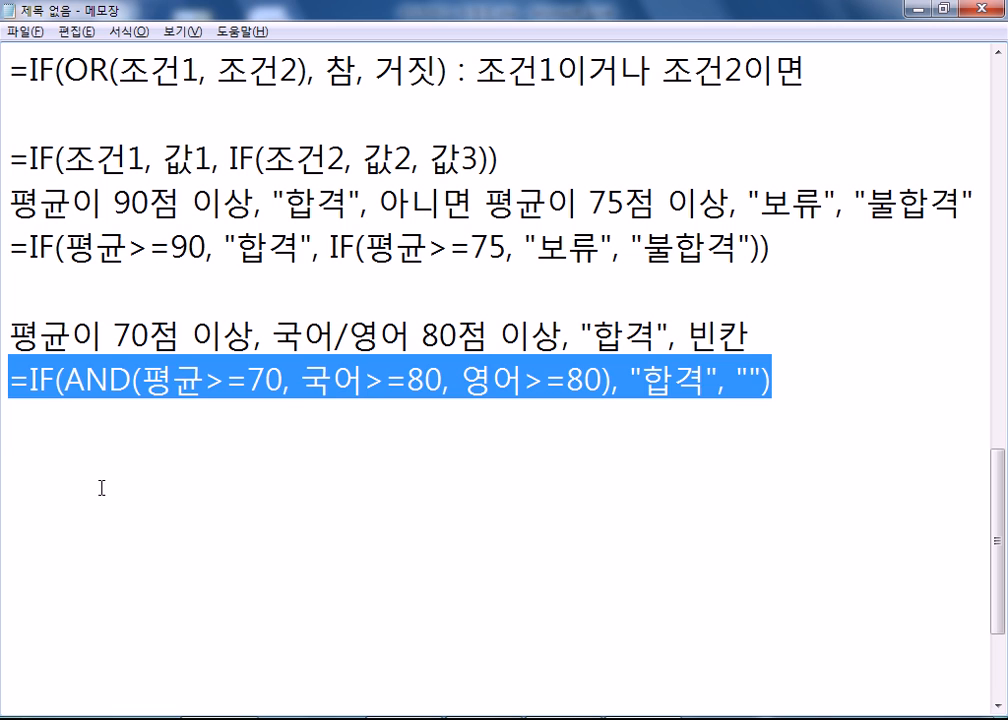
# Add the worded example 평균이 전체평균 이상이면 합격 below the AND formula, separated by a blank line.
pyautogui.click(37, 418)
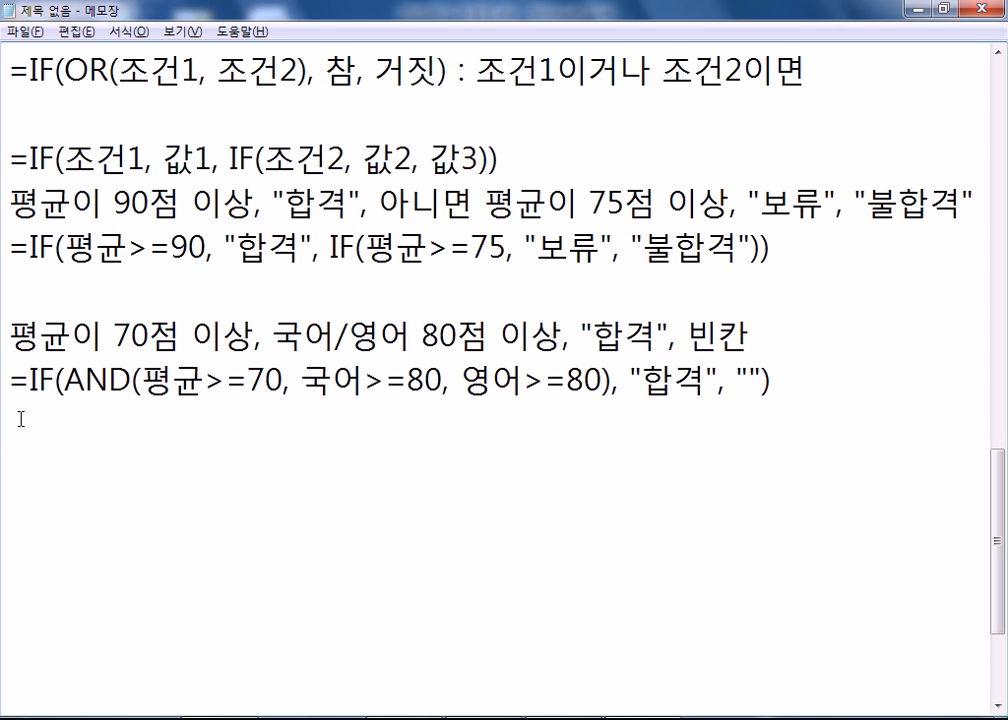
pyautogui.press('Return')
pyautogui.write('평균')
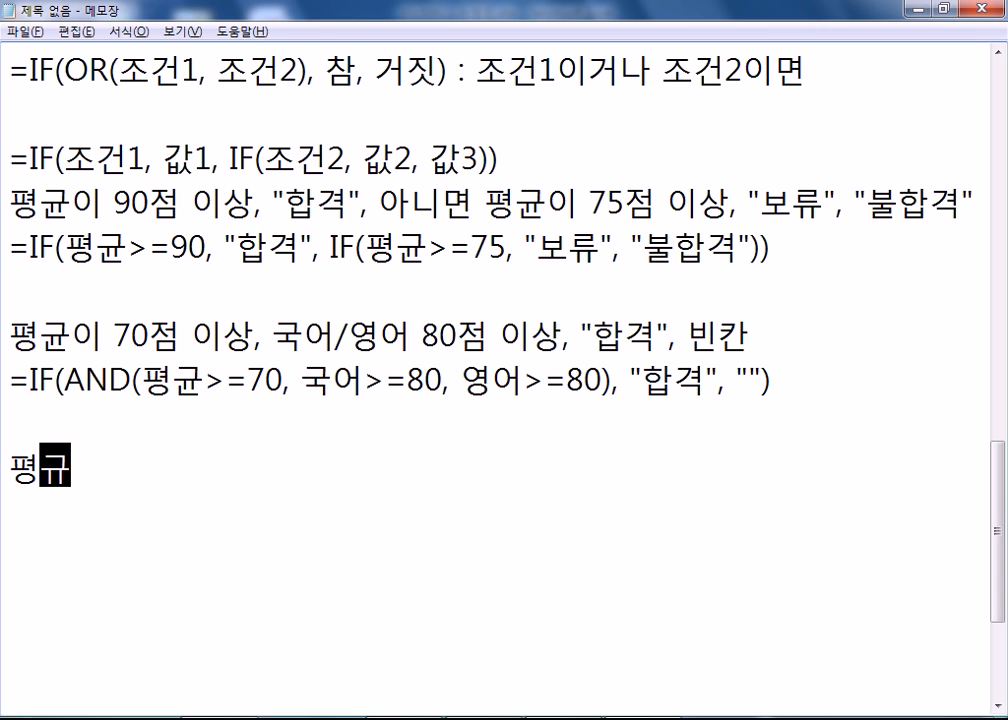
pyautogui.write('이')
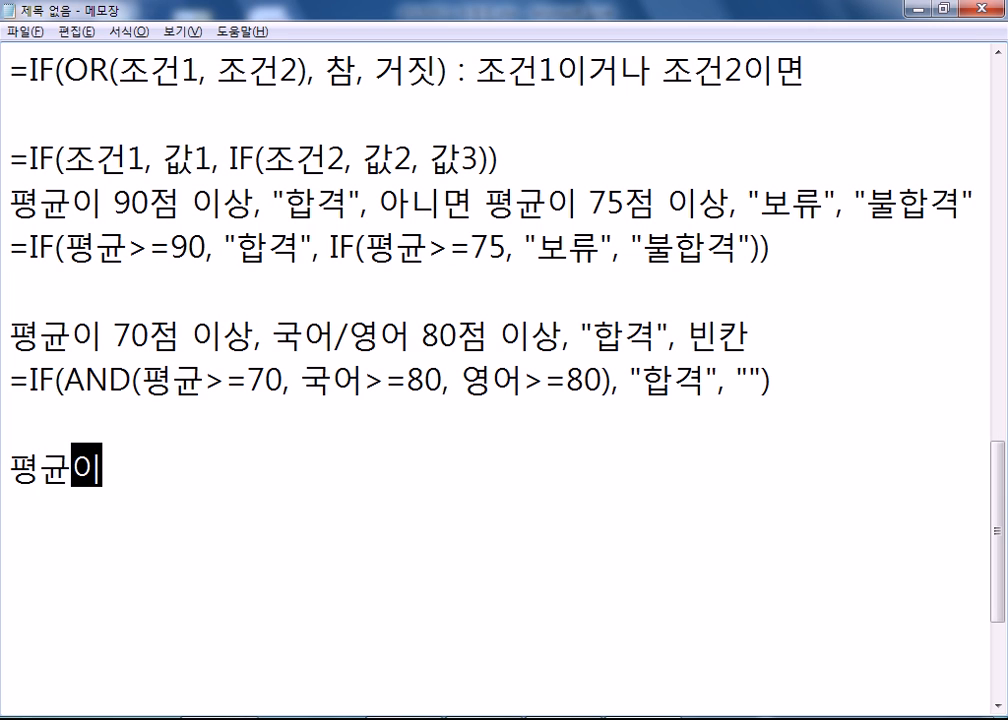
pyautogui.write(' ㅈ전체평균')
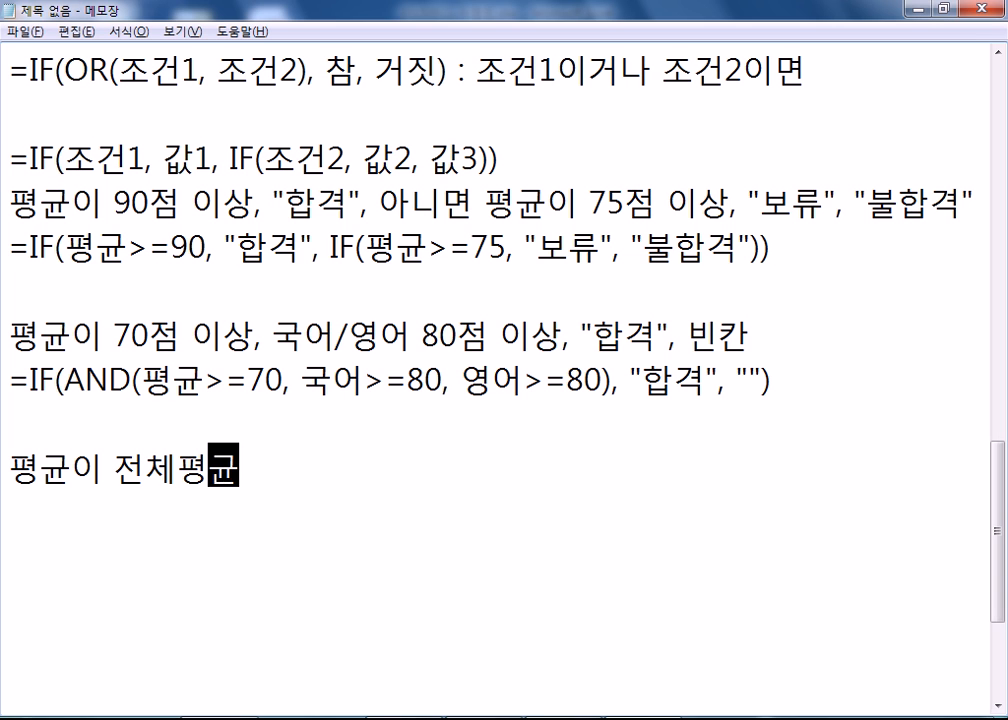
pyautogui.write(' 이상이면 ')
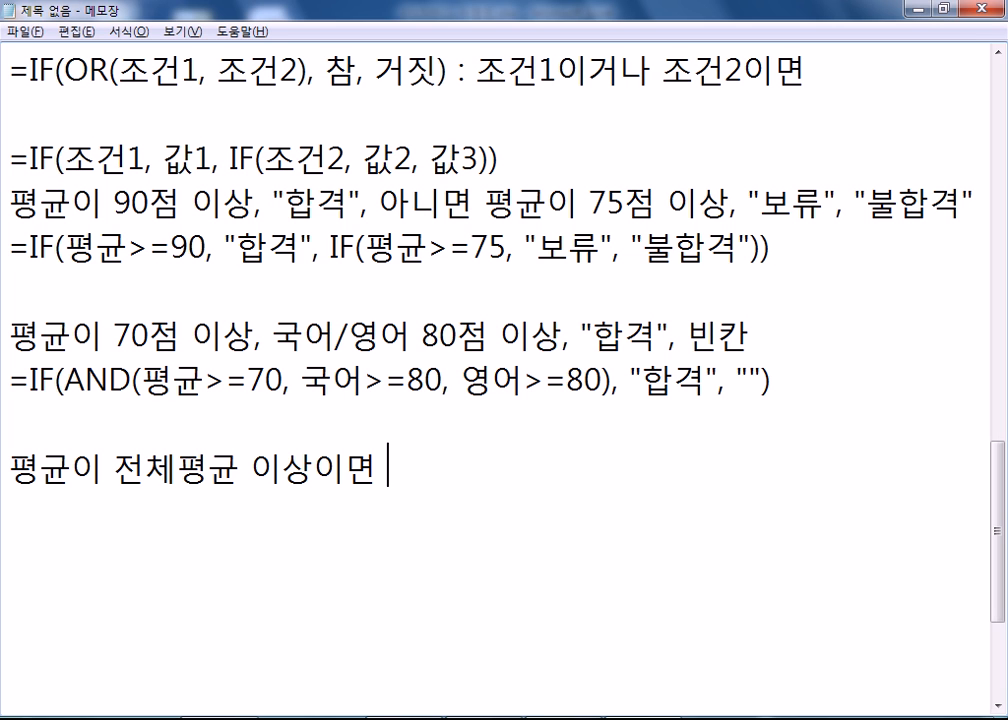
pyautogui.write('합ㄱ격')
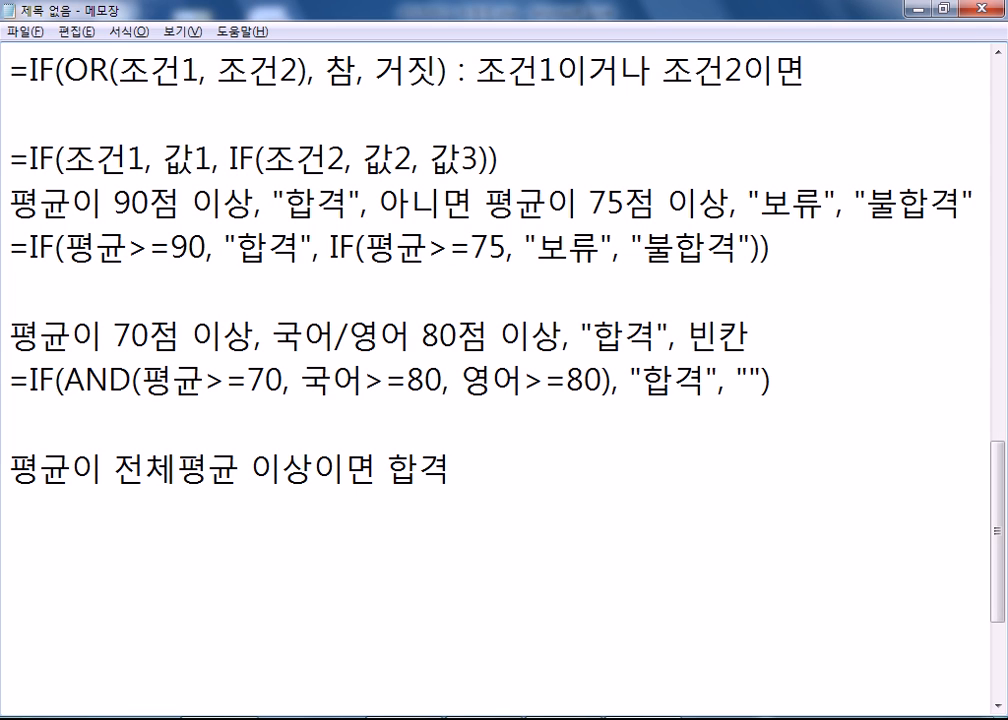
# Write the matching formula =IF(평균>=전체평균, "합격", "") under the worded example and highlight its condition.
pyautogui.press('Return')
pyautogui.write('=I')
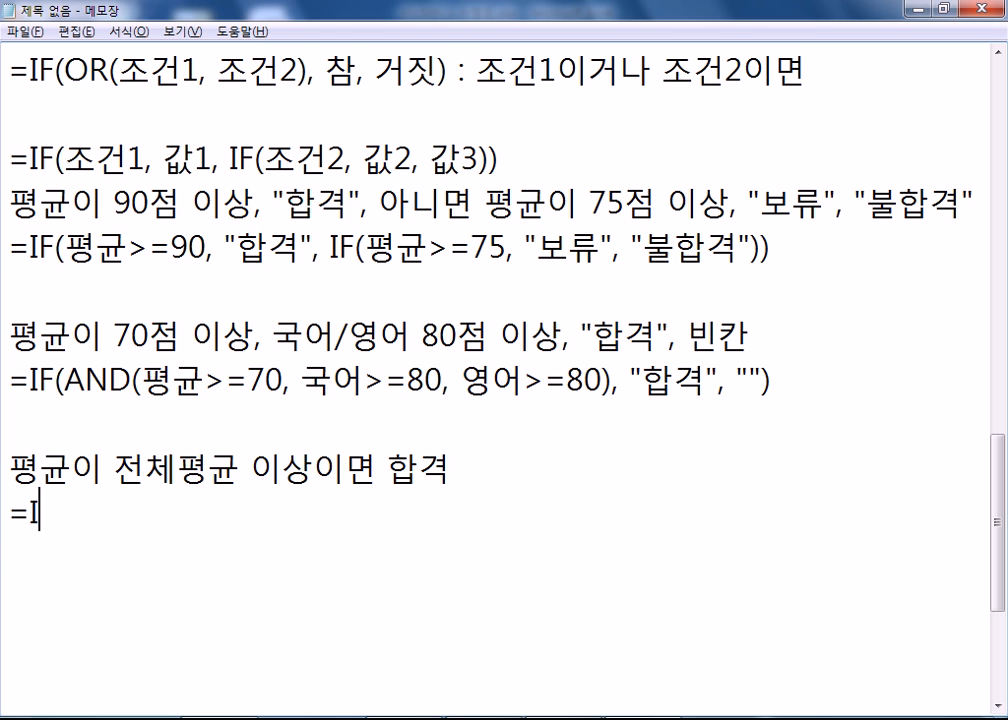
pyautogui.write('F(평균')
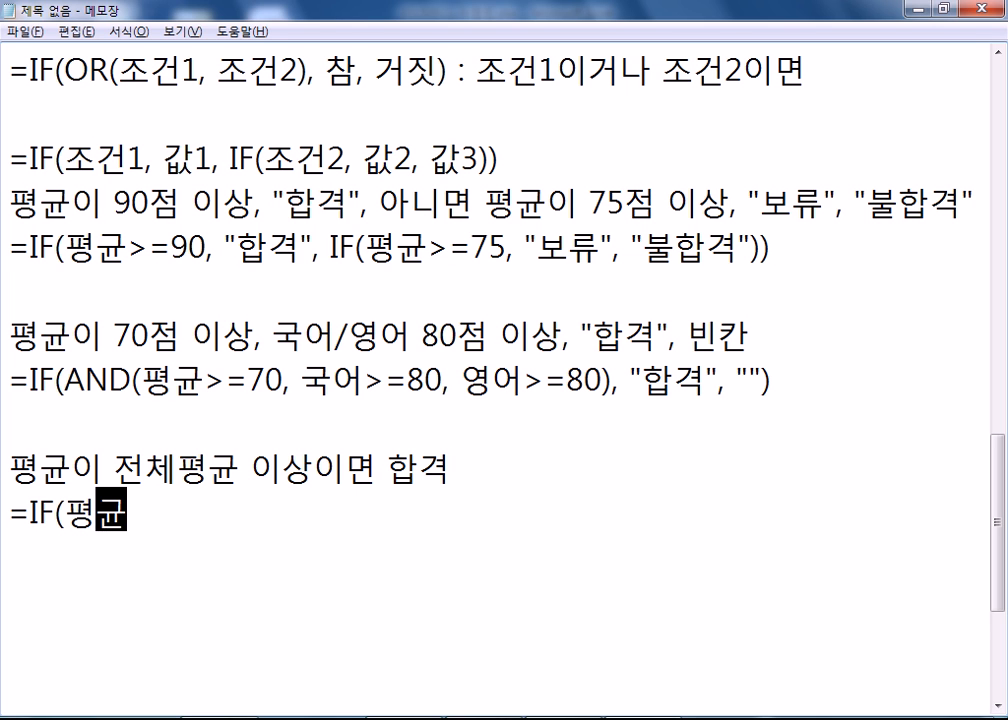
pyautogui.write('>=')
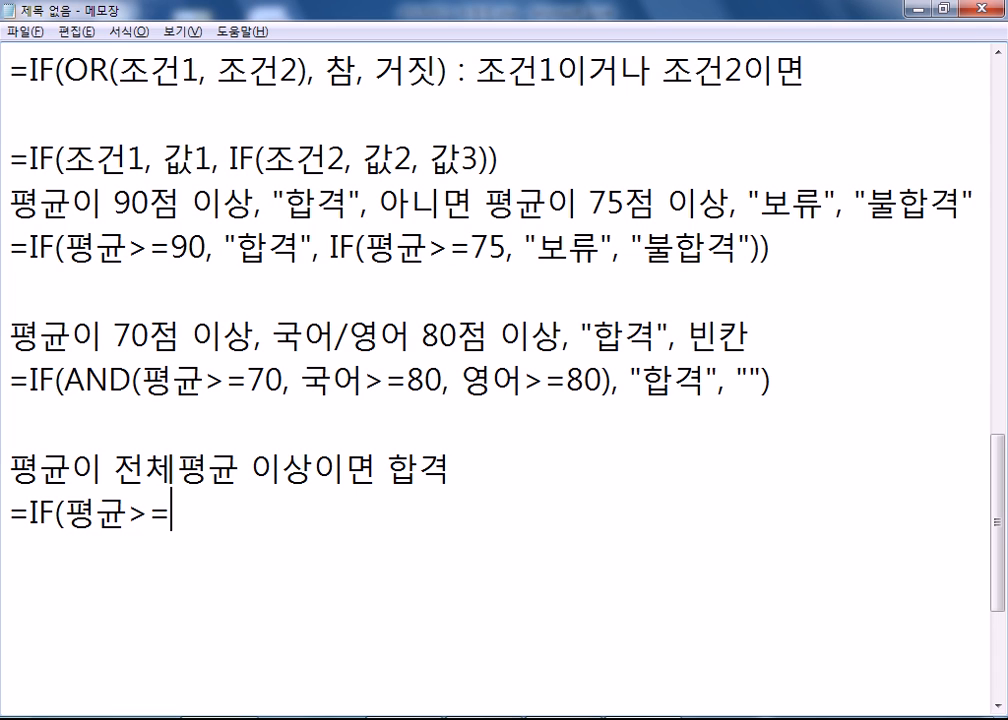
pyautogui.write('전체평균')
pyautogui.press('Hangul')
pyautogui.write(', "합')
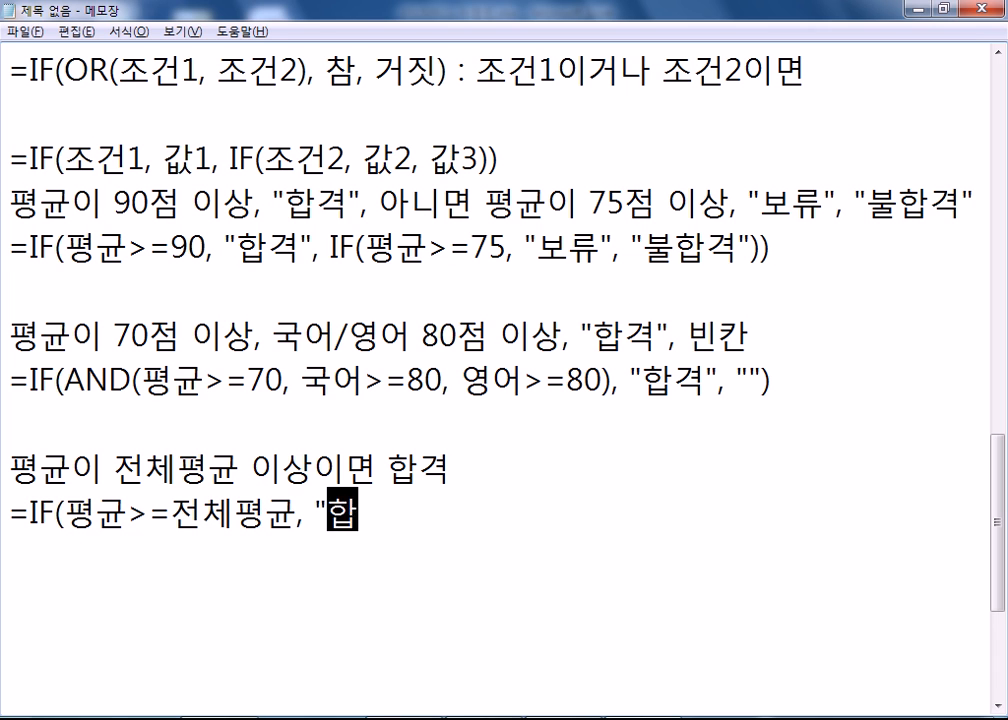
pyautogui.write('격", "")')
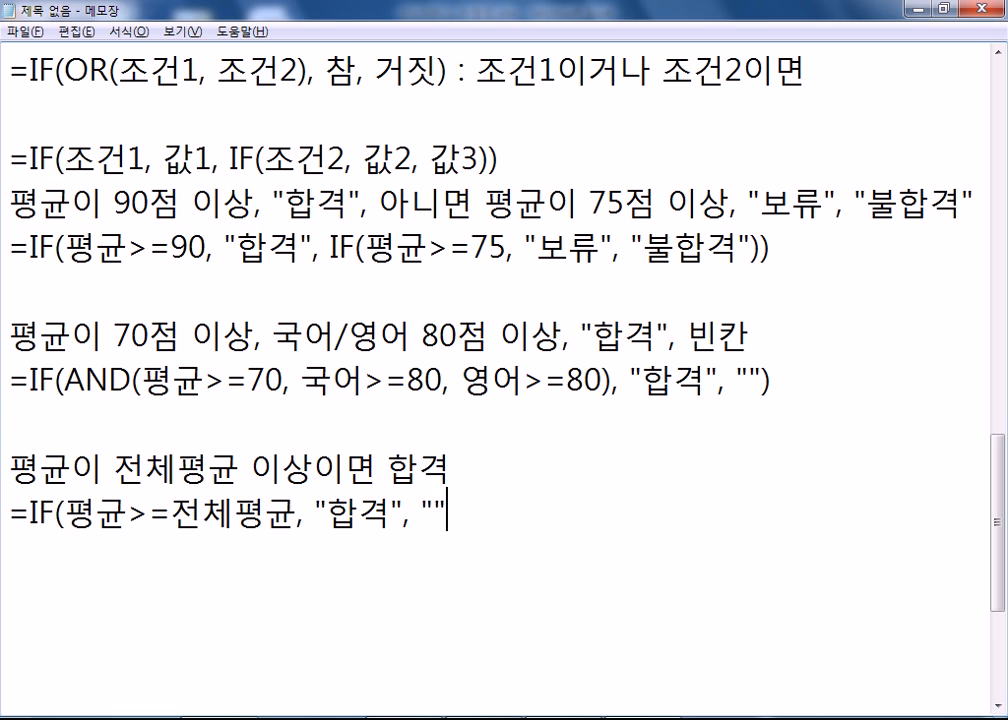
pyautogui.press('Return')
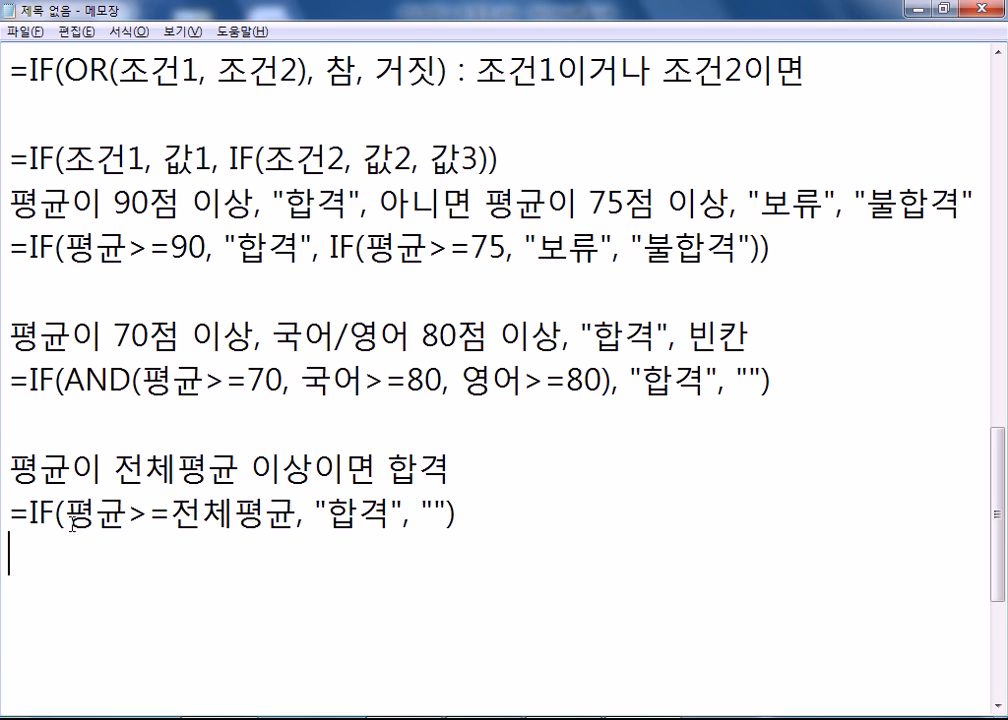
pyautogui.moveTo(64, 515); pyautogui.dragTo(297, 515)
pyautogui.click(264, 510)
# Switch to the Excel workbook and highlight the 전체모집인원 values in E5:E12 for review.
pyautogui.hotkey('alt', 'Tab')
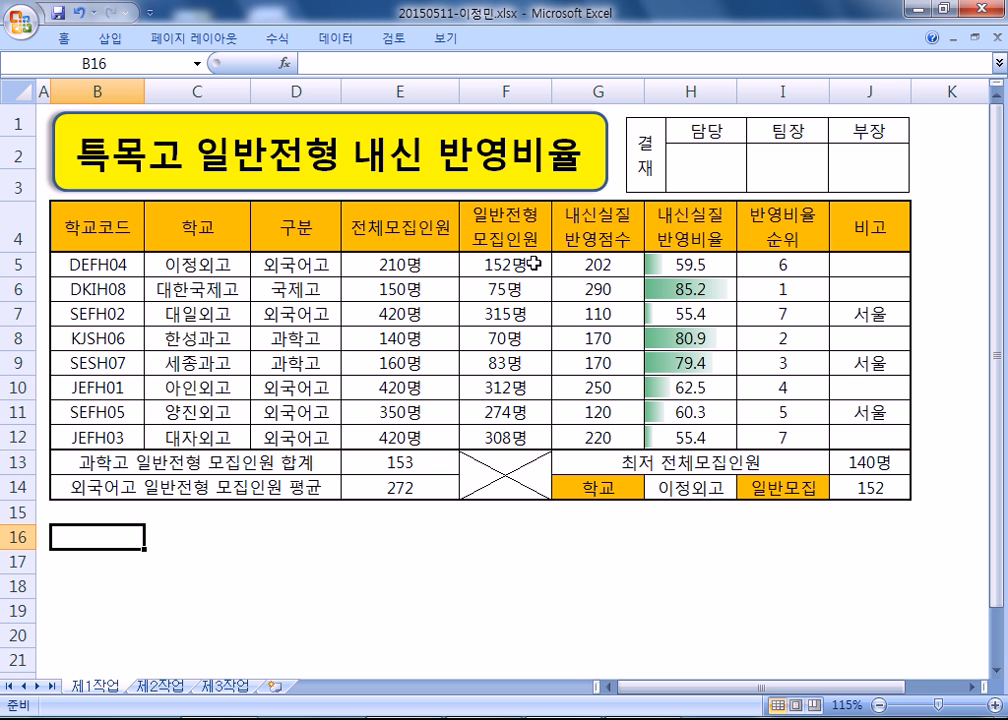
pyautogui.click(401, 264)
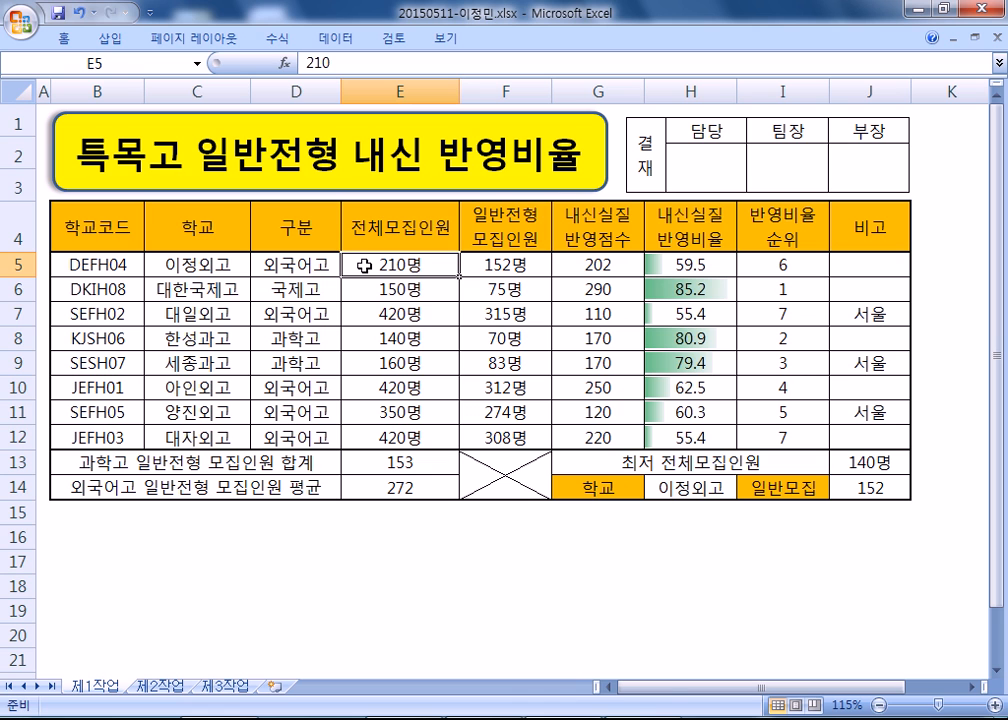
pyautogui.moveTo(355, 270); pyautogui.dragTo(365, 433)
pyautogui.click(948, 258)
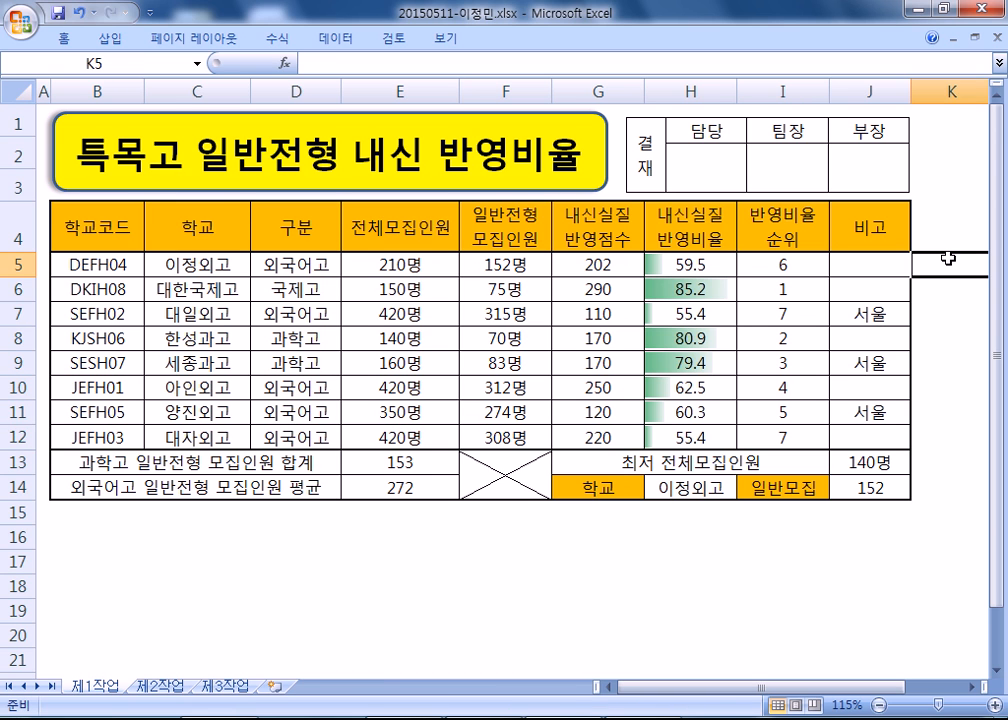
pyautogui.moveTo(405, 261); pyautogui.dragTo(408, 430)
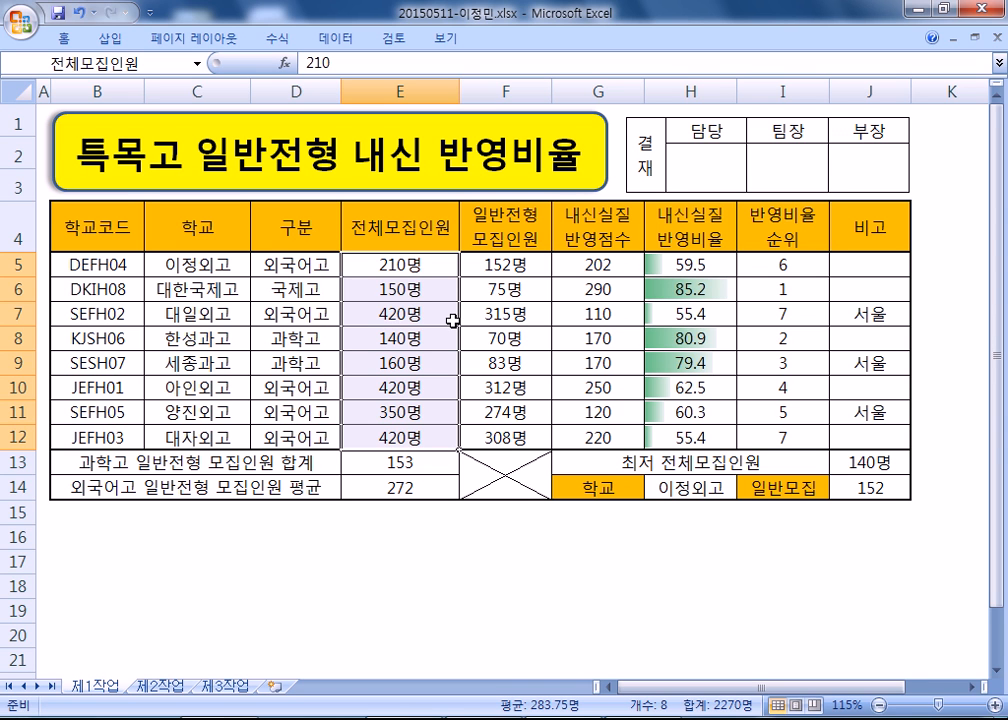
# Start an IF formula in K5 with the condition E5>=AVERAGE(전체모집인원), using the E5:E12 range for the average.
pyautogui.click(958, 265)
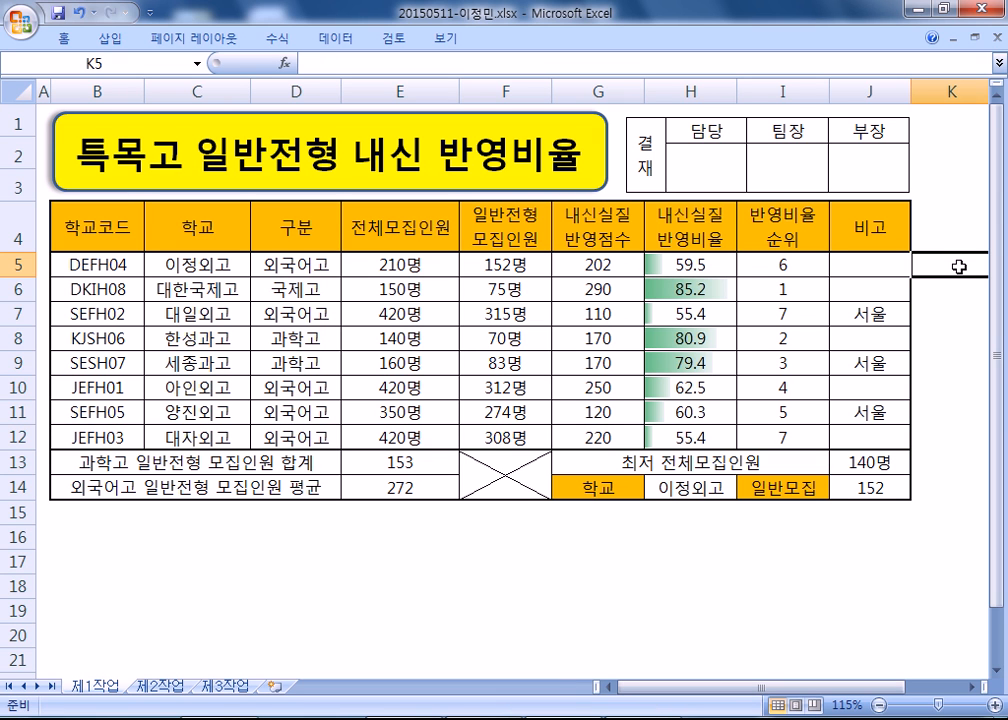
pyautogui.hscroll(2, 958, 265)
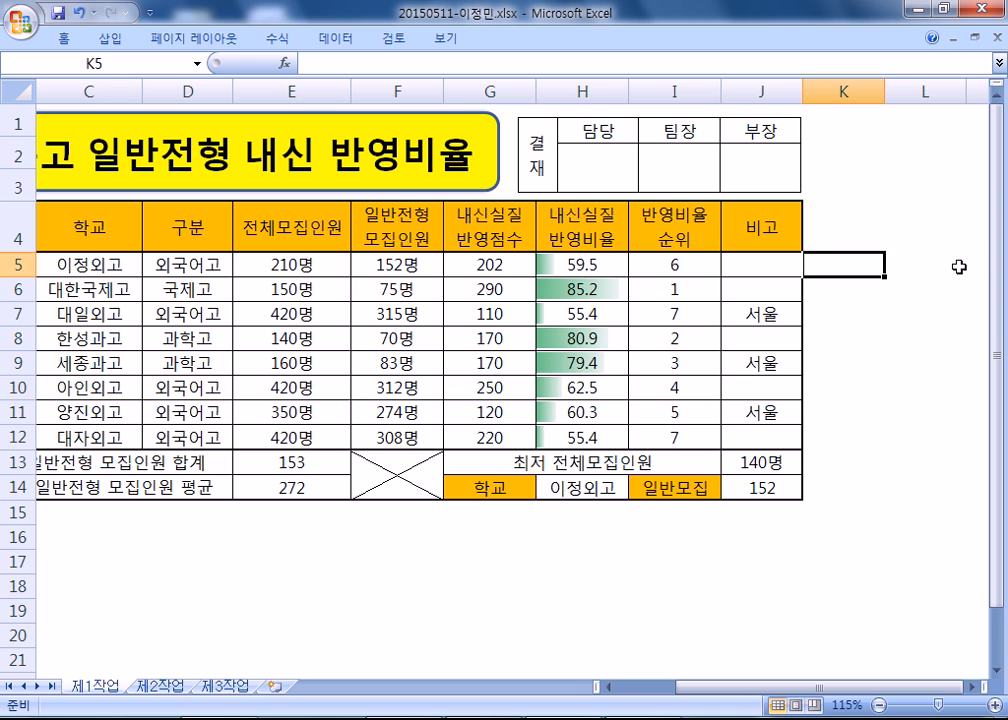
pyautogui.write('=if(')
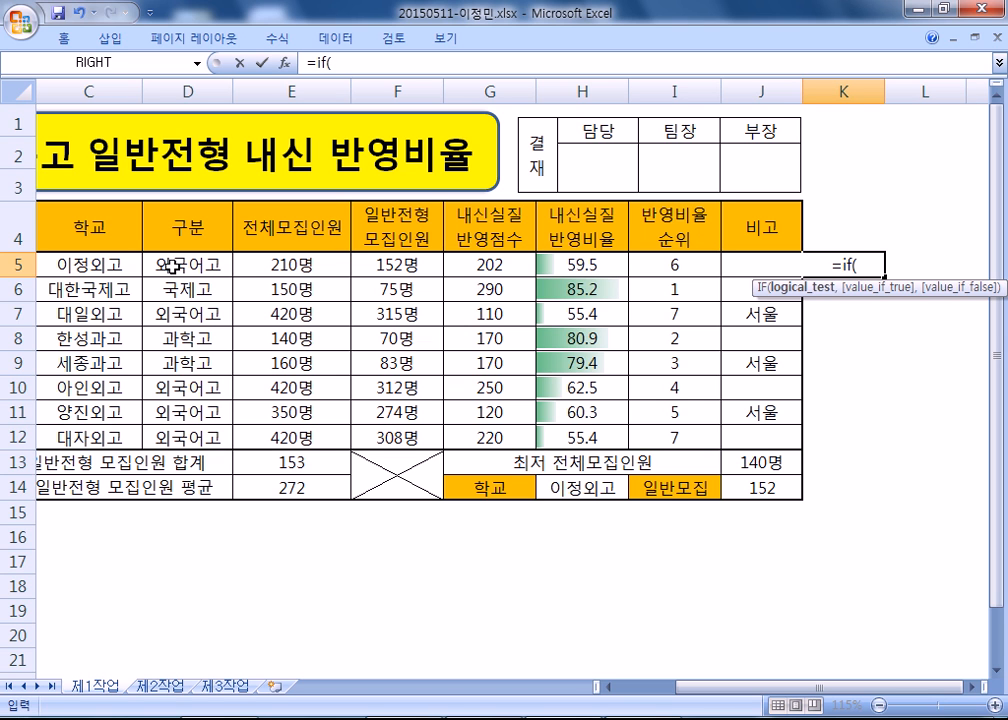
pyautogui.click(256, 268)
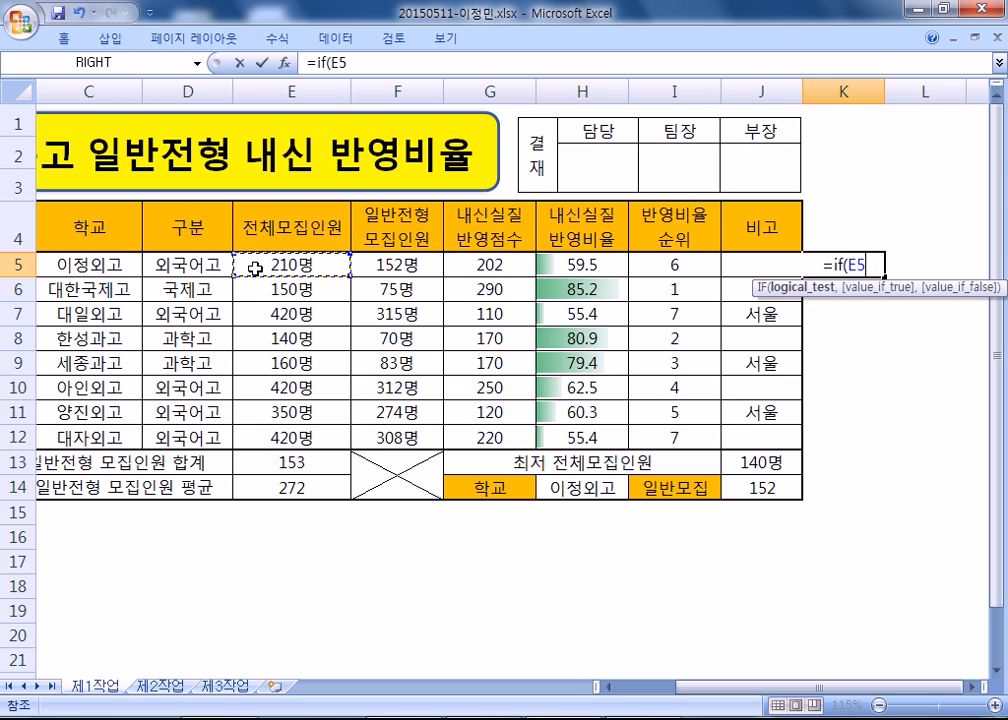
pyautogui.write('>=')
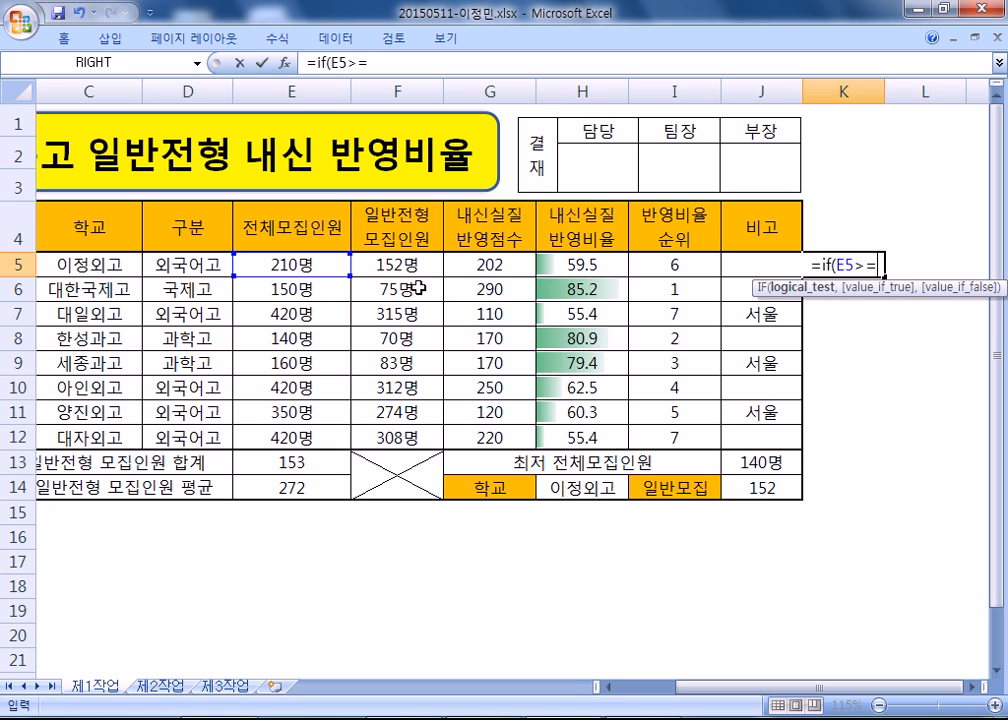
pyautogui.write('A')
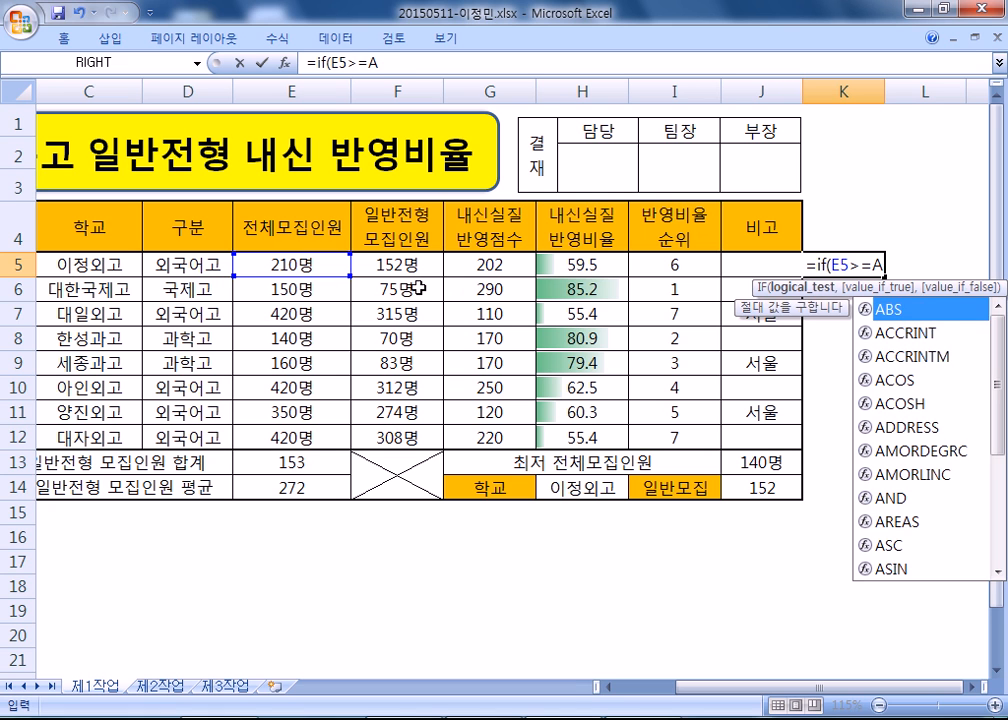
pyautogui.write('VERAGE(')
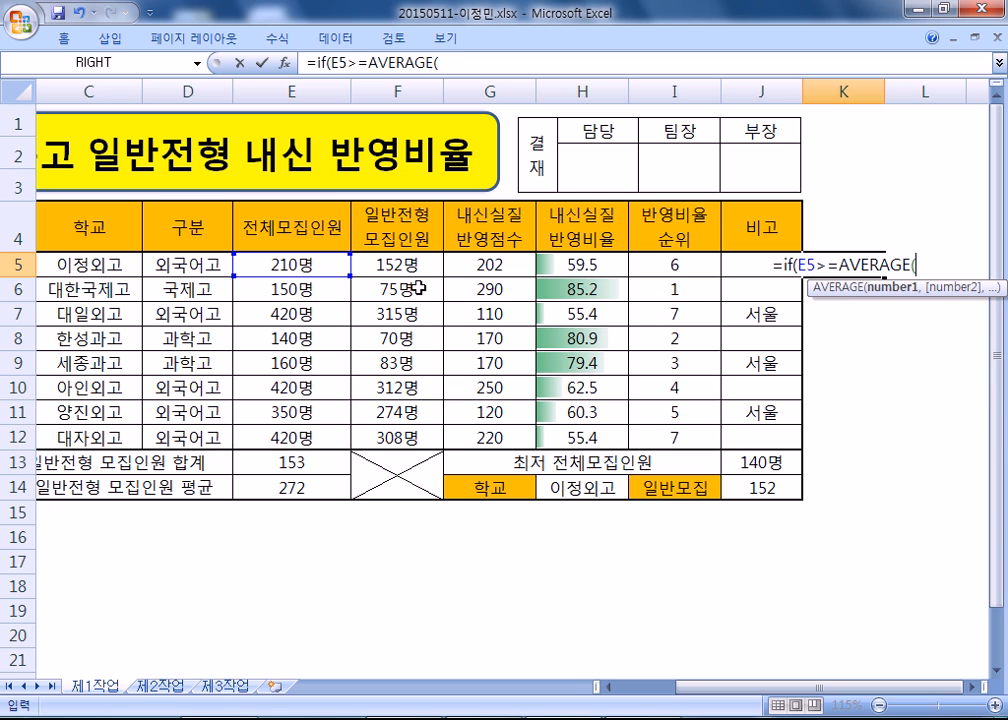
pyautogui.moveTo(292, 262); pyautogui.dragTo(247, 441)
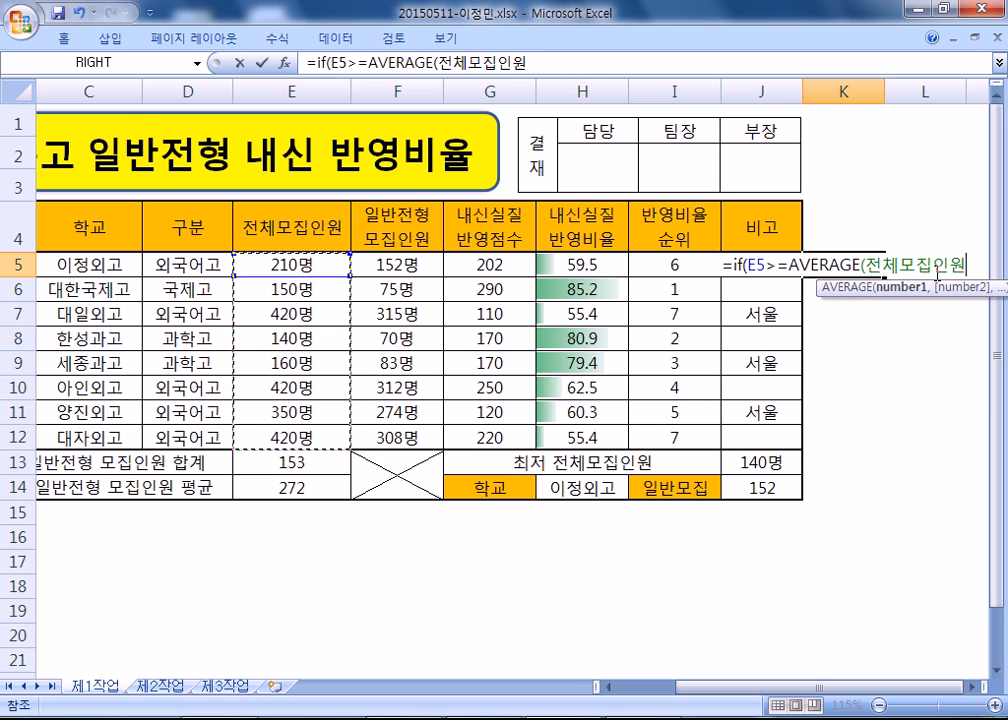
pyautogui.write(')')
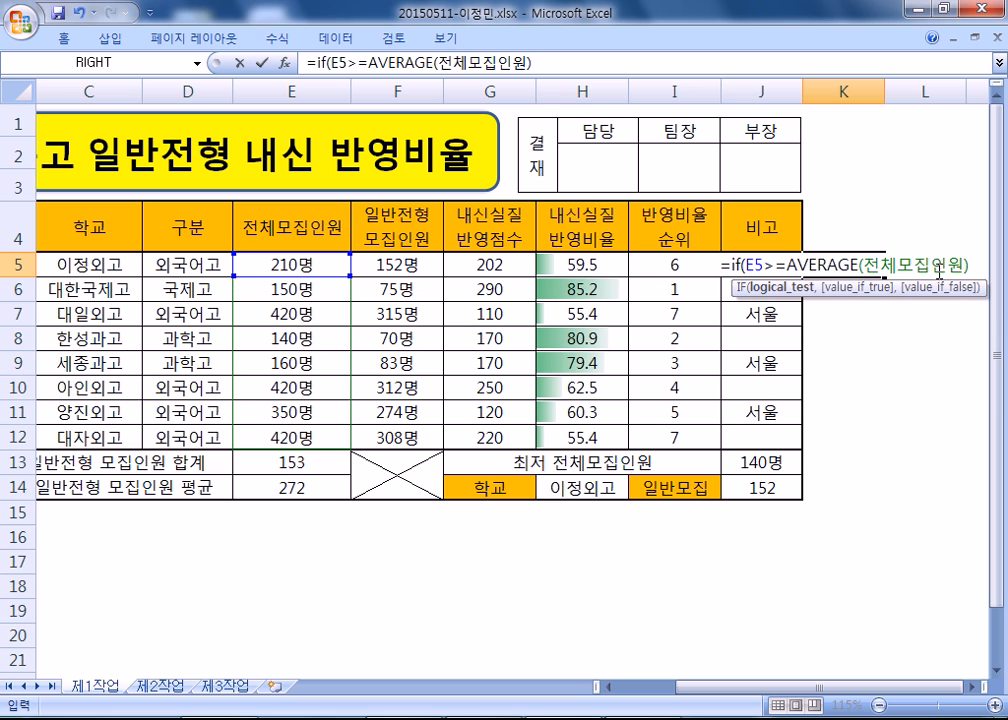
# Complete the K5 formula with the results "높다" and "", and fill it down to K12.
pyautogui.write(',"높다')
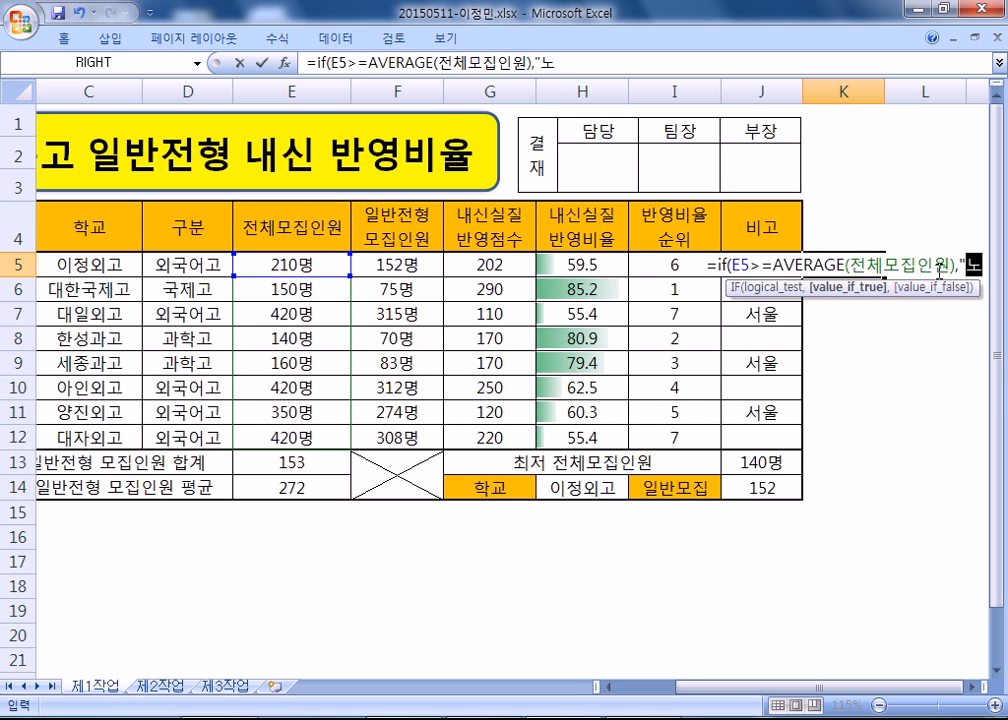
pyautogui.write('"')
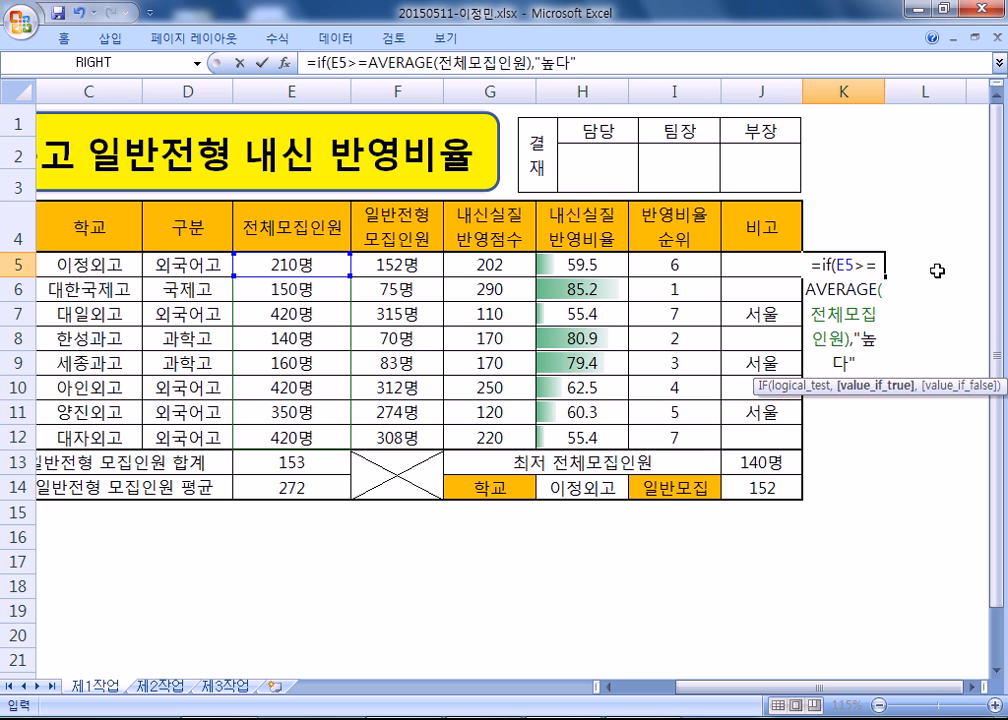
pyautogui.write(',""')
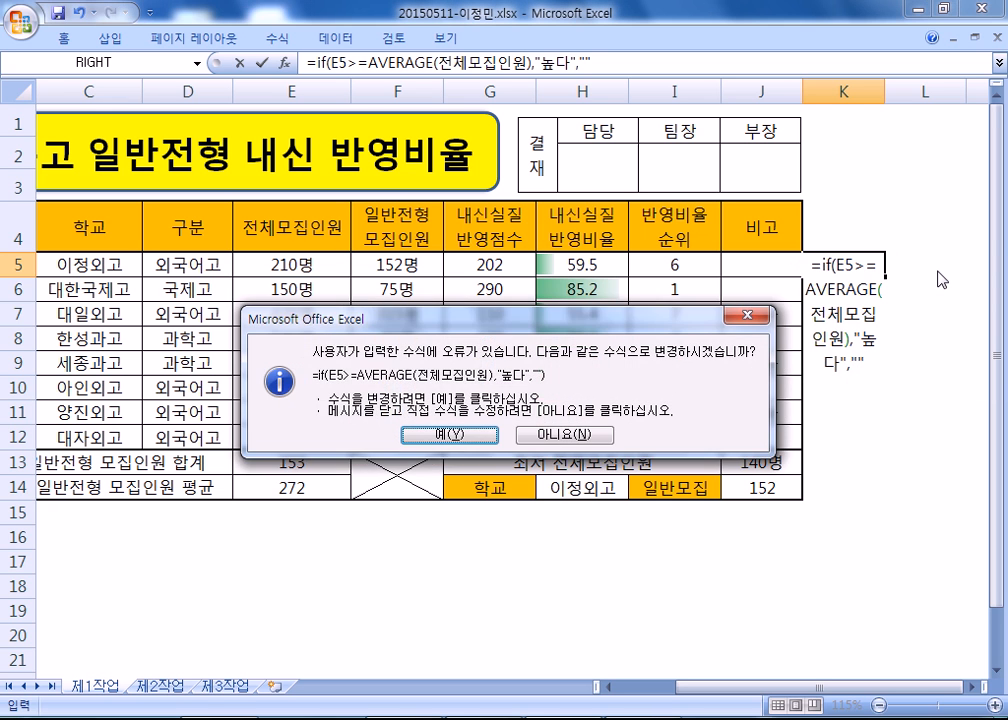
pyautogui.press('Return')
pyautogui.press('Up')
pyautogui.moveTo(884, 276); pyautogui.dragTo(862, 447)
# Review the filled IF formulas in K5:K12, comparing the 높다 cells with the blank ones.
pyautogui.click(844, 308)
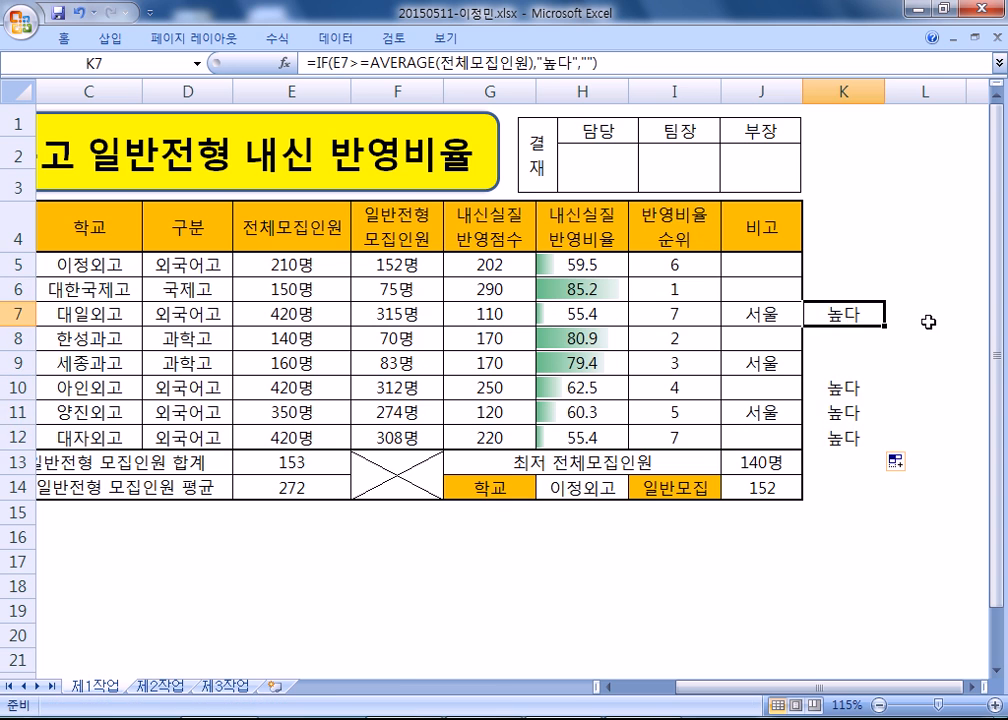
pyautogui.moveTo(840, 385); pyautogui.dragTo(842, 437)
pyautogui.click(835, 263)
pyautogui.click(836, 292)
pyautogui.click(837, 340)
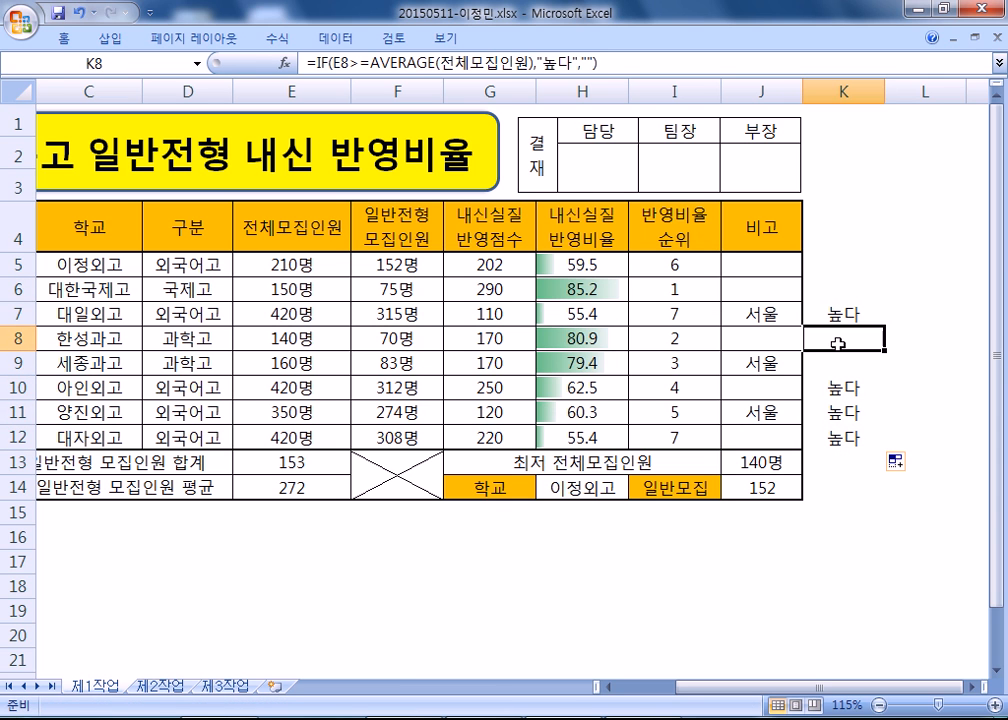
pyautogui.click(837, 362)
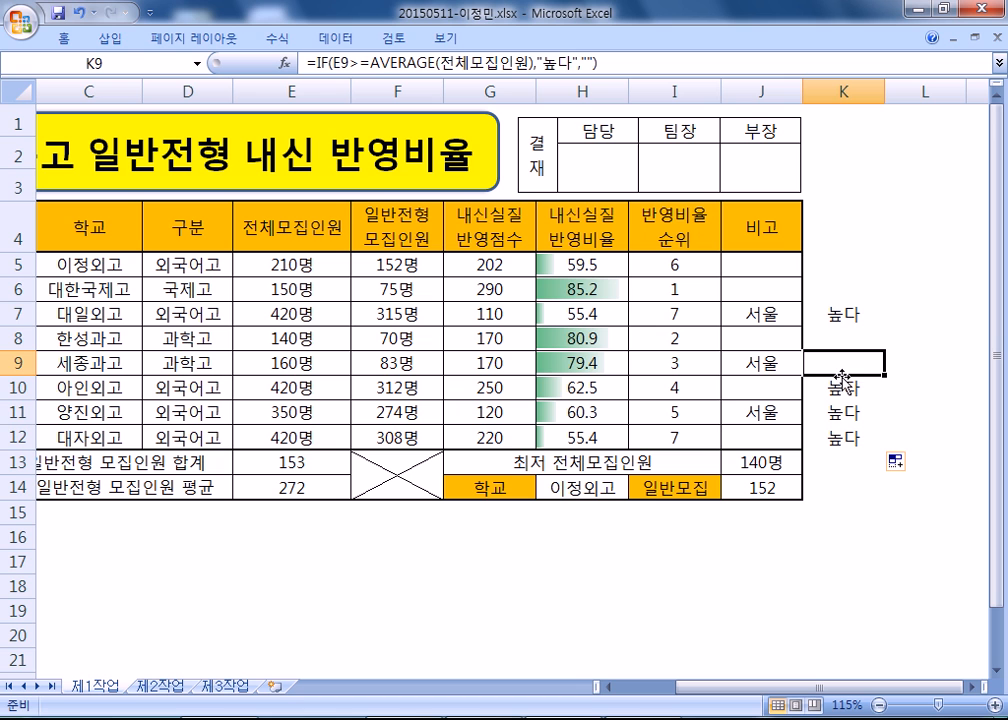
# Copy the full IF formula from K5 and paste it in Notepad under the 전체평균 example.
pyautogui.click(846, 271)
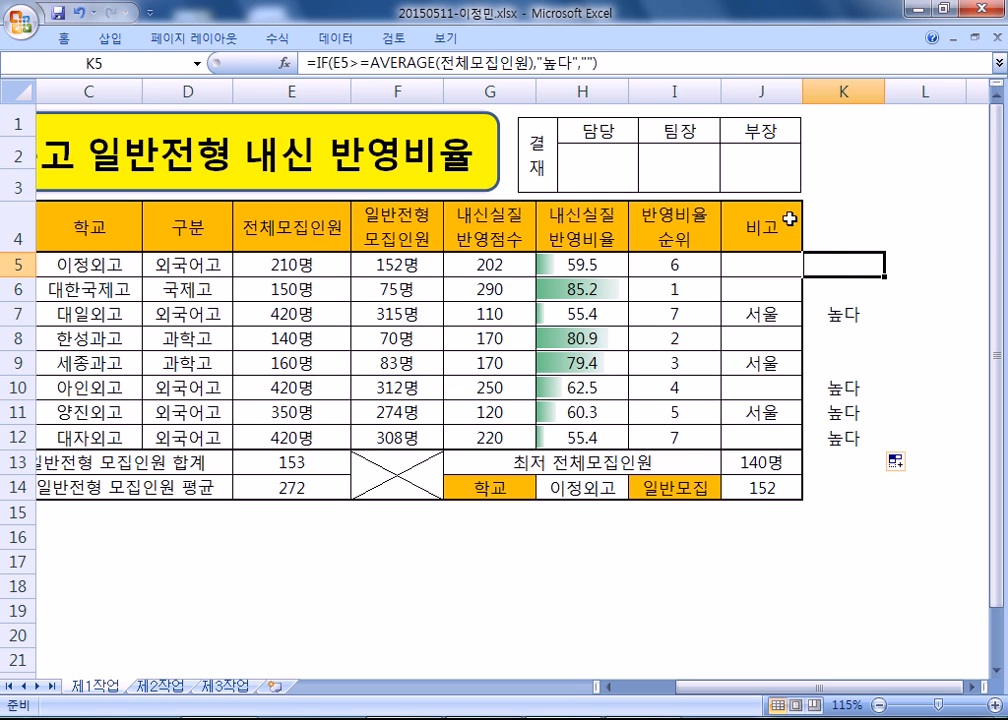
pyautogui.press('F2')
pyautogui.moveTo(884, 281); pyautogui.dragTo(706, 266)
pyautogui.hotkey('ctrl', 'c')
pyautogui.hotkey('alt', 'Tab')
pyautogui.click(130, 585)
pyautogui.hotkey('ctrl', 'v')
pyautogui.scroll(-2, 596, 533)
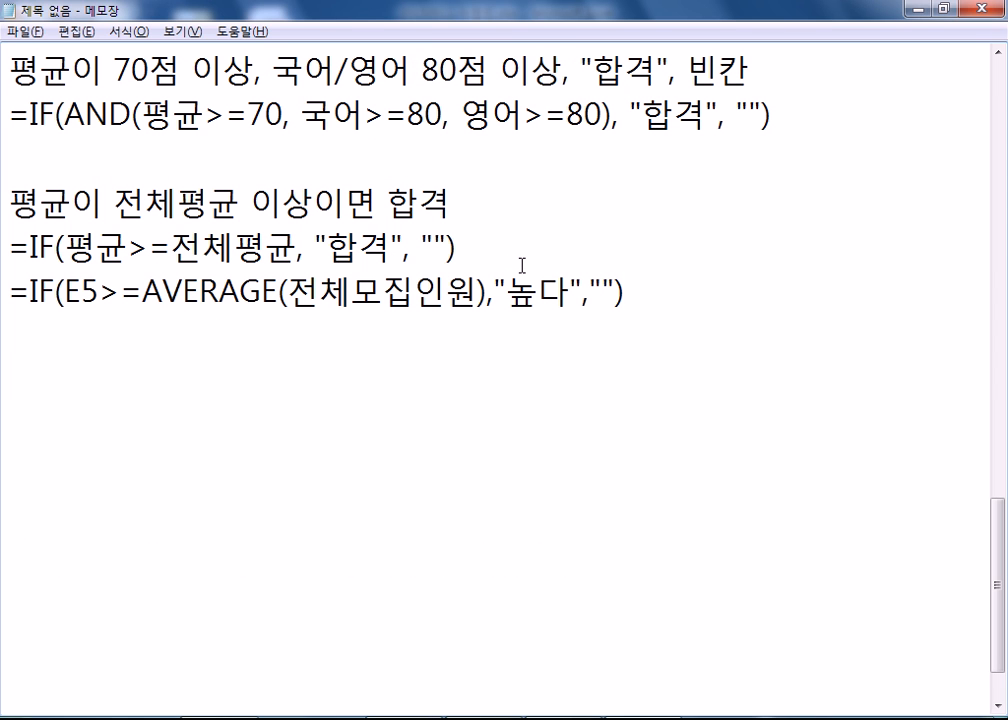
# Highlight 전체모집인원 in the pasted formula, compare it with the Excel column, and return to the blank line below it in Notepad.
pyautogui.moveTo(288, 292); pyautogui.dragTo(472, 294)
pyautogui.hotkey('alt', 'Tab')
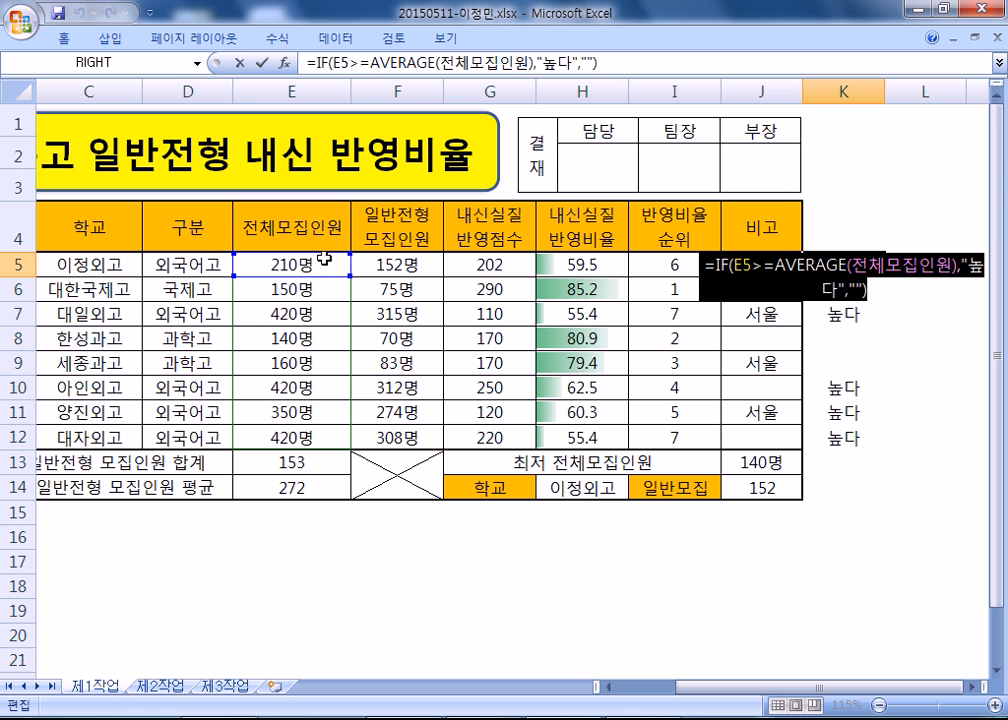
pyautogui.hotkey('alt', 'Tab')
pyautogui.click(437, 356)
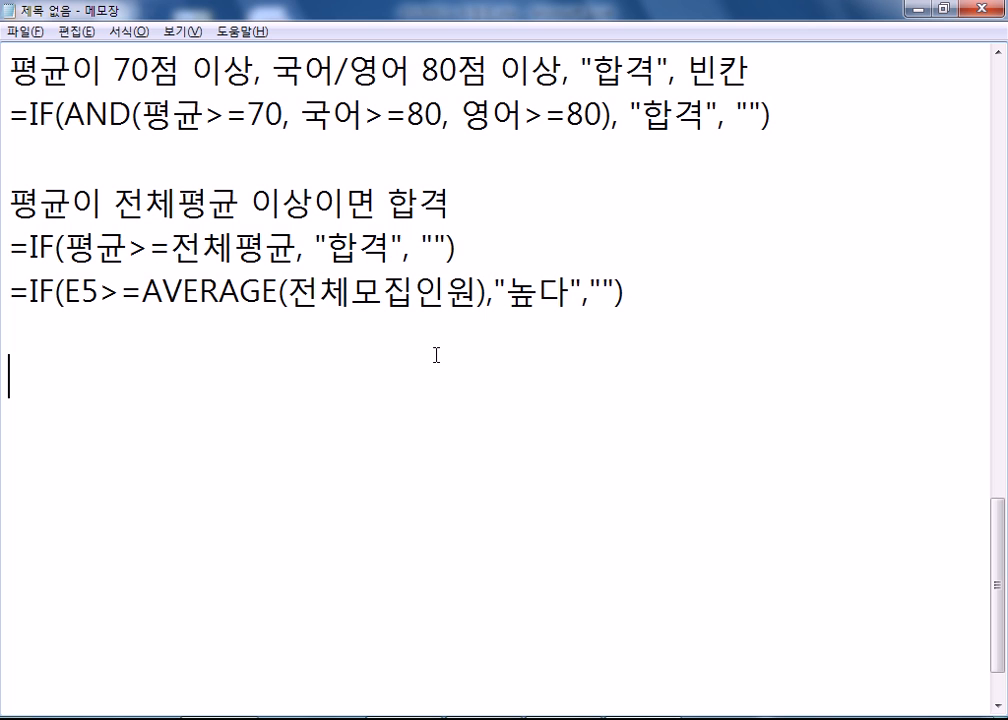
# Paste another copy of the AVERAGE IF formula on the line below and replace 전체모집인원 in it with E5:E12.
pyautogui.hotkey('ctrl', 'v')
pyautogui.press('Left')
pyautogui.press('Left')
pyautogui.press('Left')
pyautogui.press('Left')
pyautogui.press('Left')
pyautogui.press('Left')
pyautogui.press('Left')
pyautogui.press('Left')
pyautogui.press('Left')
pyautogui.press('Left')
pyautogui.press('Left')
pyautogui.press('Left')
pyautogui.press('Left')
pyautogui.press('Left')
pyautogui.press('Left')
pyautogui.press('Left')
pyautogui.press('Left')
pyautogui.press('Left')
pyautogui.press('Left')
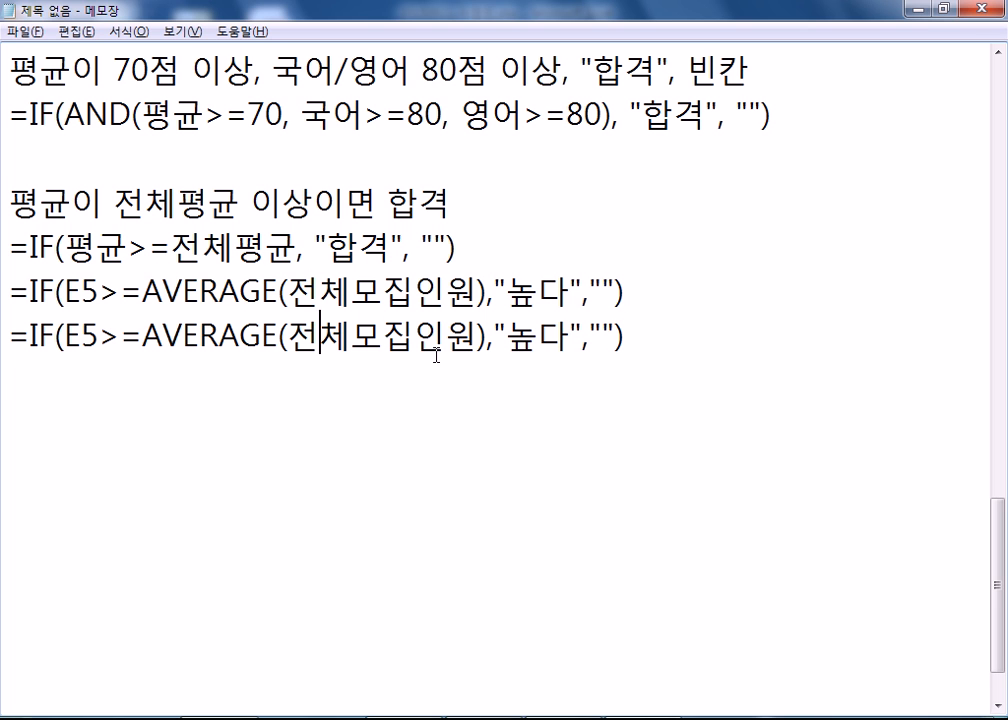
pyautogui.press('Right')
pyautogui.press('Right')
pyautogui.press('Right')
pyautogui.write('ㄷ')
pyautogui.press('BackSpace')
pyautogui.write('E5:E12')
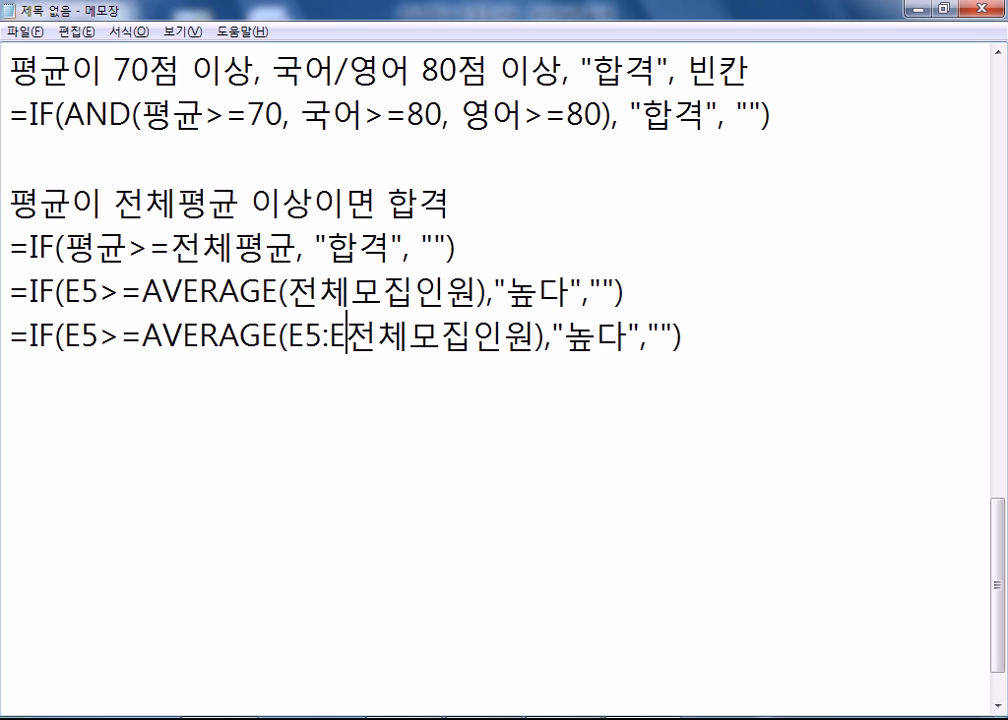
pyautogui.press('Delete')
pyautogui.press('Delete')
pyautogui.press('Delete')
pyautogui.press('Delete')
pyautogui.press('Delete')
pyautogui.press('Delete')
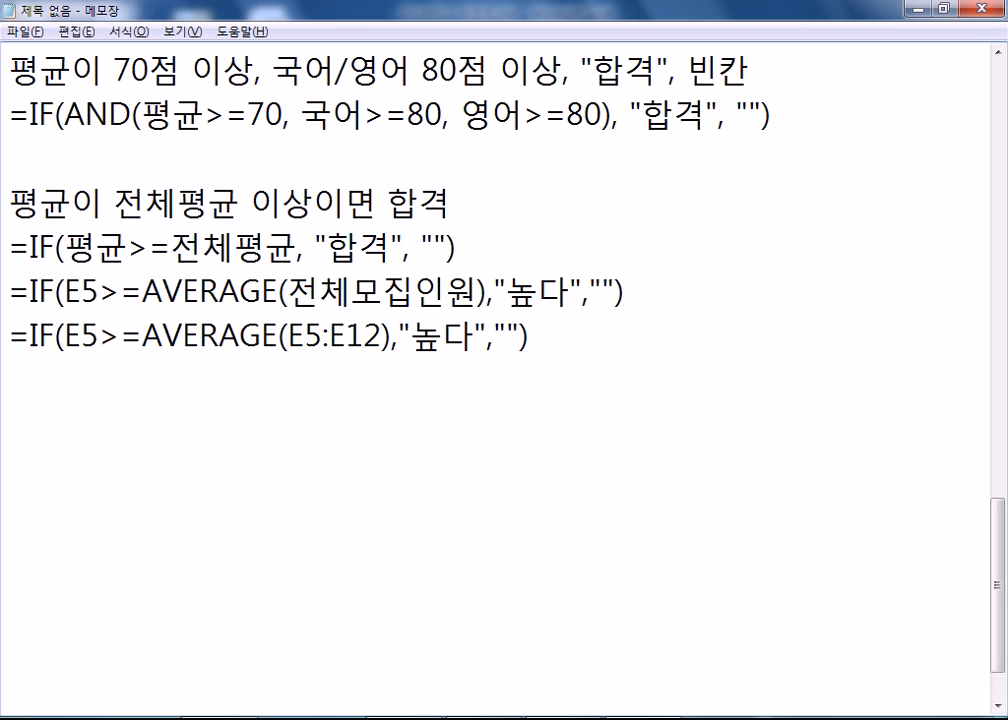
# Make the E5:E12 range in the copied formula absolute as $E$5:$E$12.
pyautogui.press('Left')
pyautogui.press('Left')
pyautogui.press('Left')
pyautogui.press('Left')
pyautogui.write('$')
pyautogui.press('Right')
pyautogui.write('$')
pyautogui.press('Right')
pyautogui.press('Right')
pyautogui.write('$')
pyautogui.press('Right')
pyautogui.write('$')
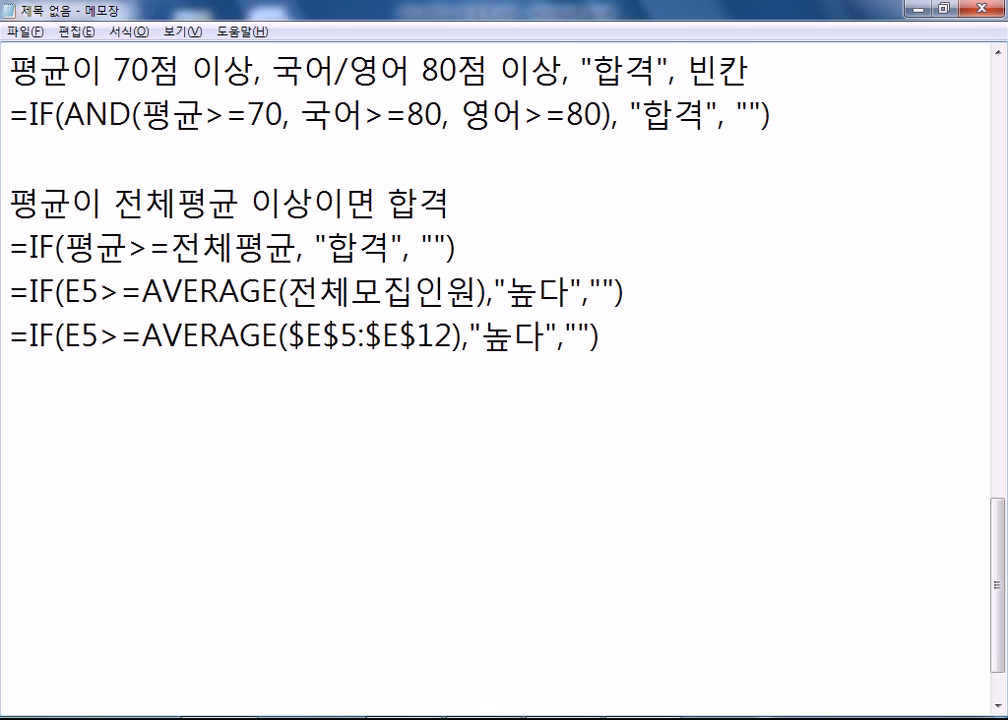
# Highlight 전체모집인원 and then $E$5:$E$12 to compare the two AVERAGE formulas, and return to the line below them.
pyautogui.moveTo(288, 291); pyautogui.dragTo(477, 291)
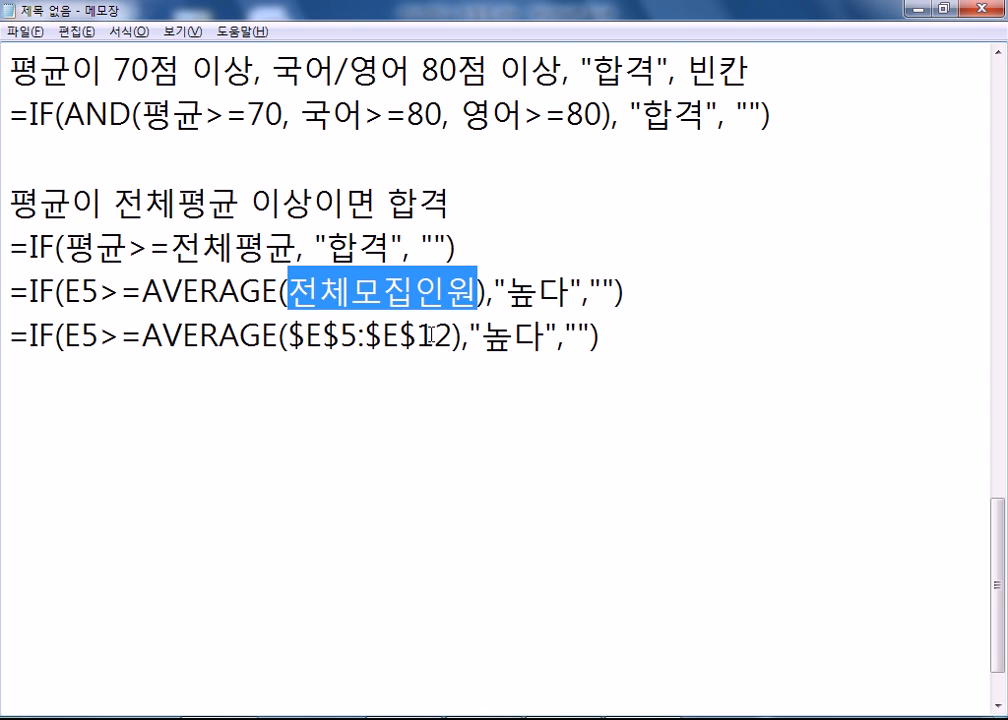
pyautogui.moveTo(452, 336); pyautogui.dragTo(290, 336)
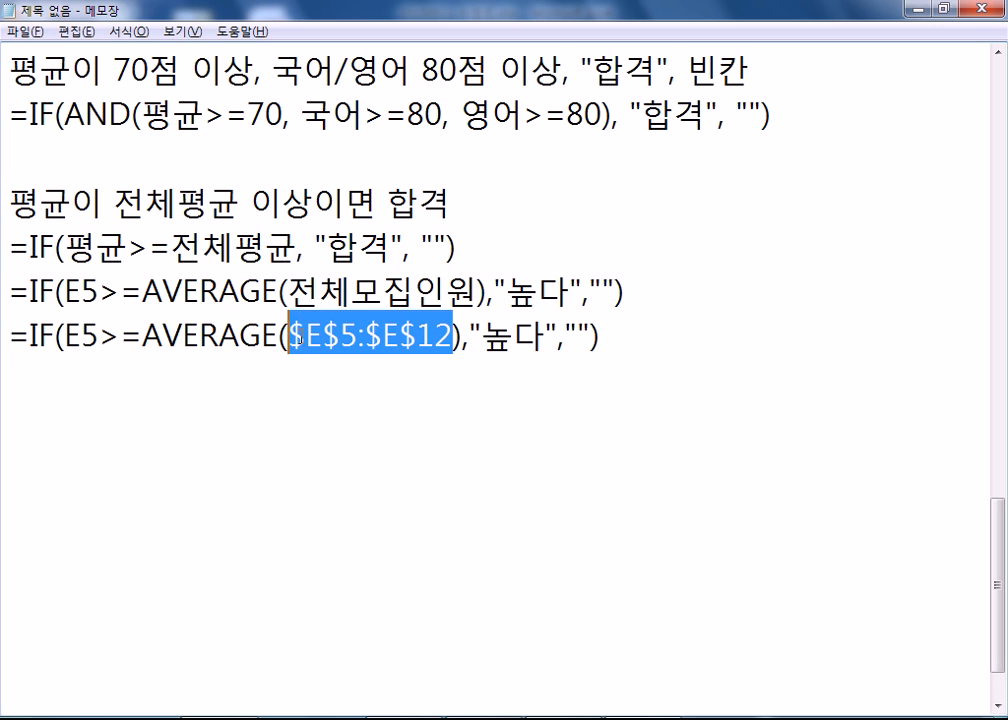
pyautogui.click(326, 374)
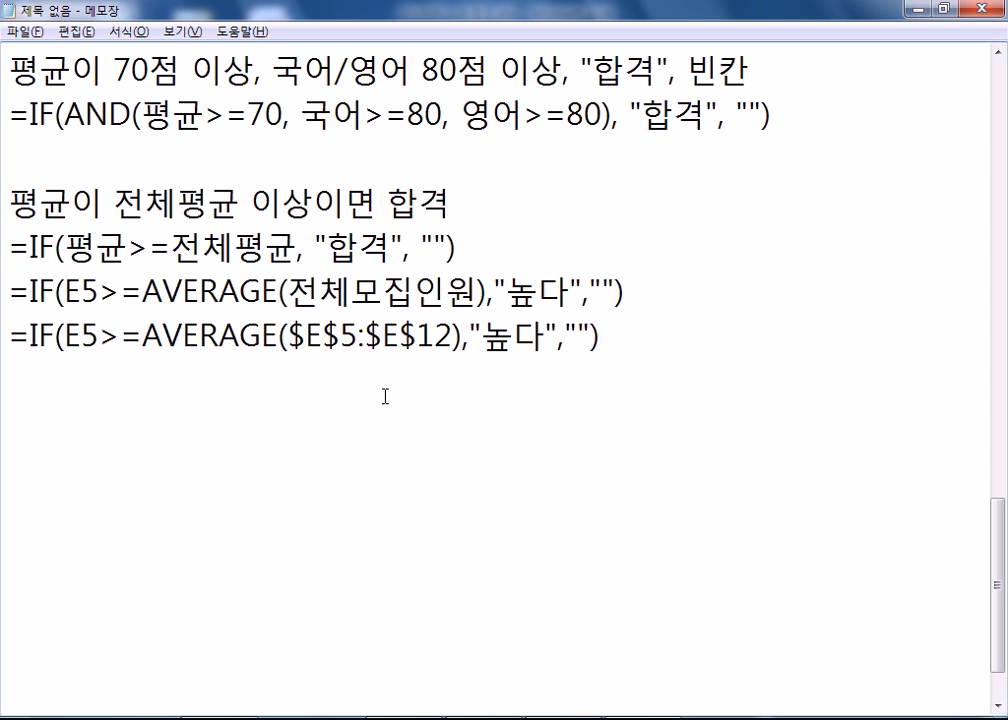
# Find WEEKDAY in the function list earlier in the notes and highlight it.
pyautogui.scroll(1, 385, 396)
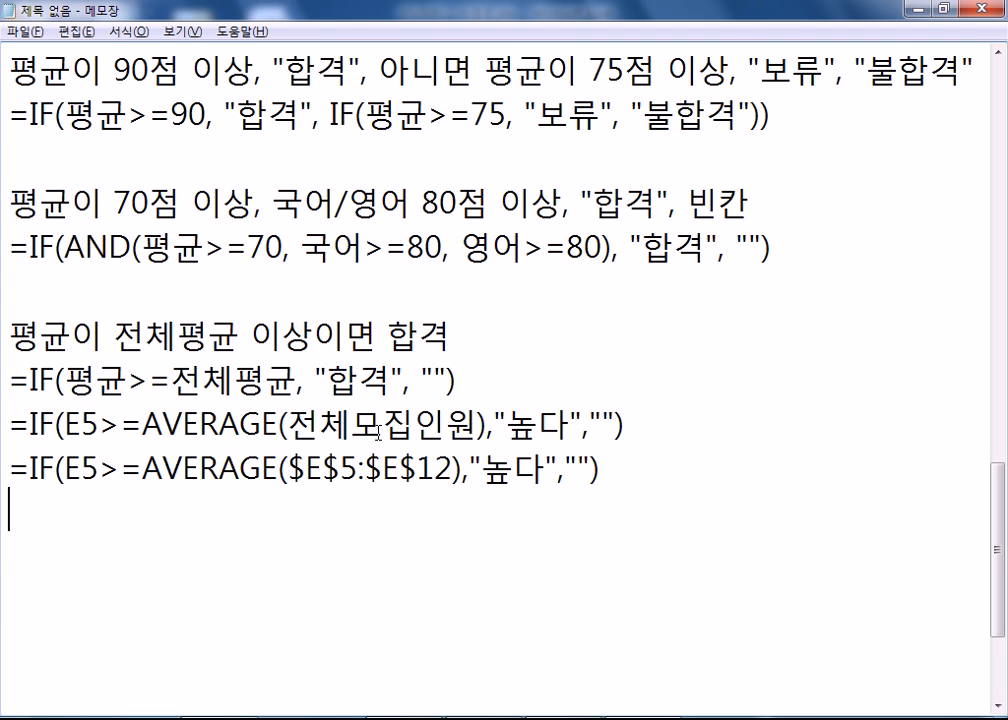
pyautogui.scroll(4, 378, 434)
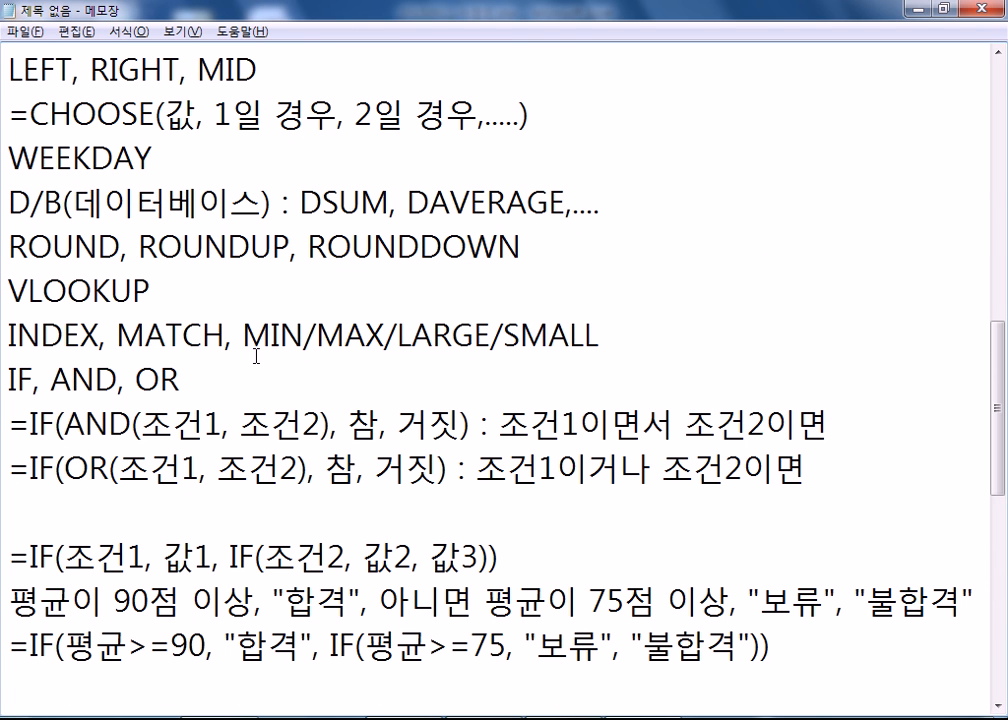
pyautogui.moveTo(166, 164); pyautogui.dragTo(6, 160)
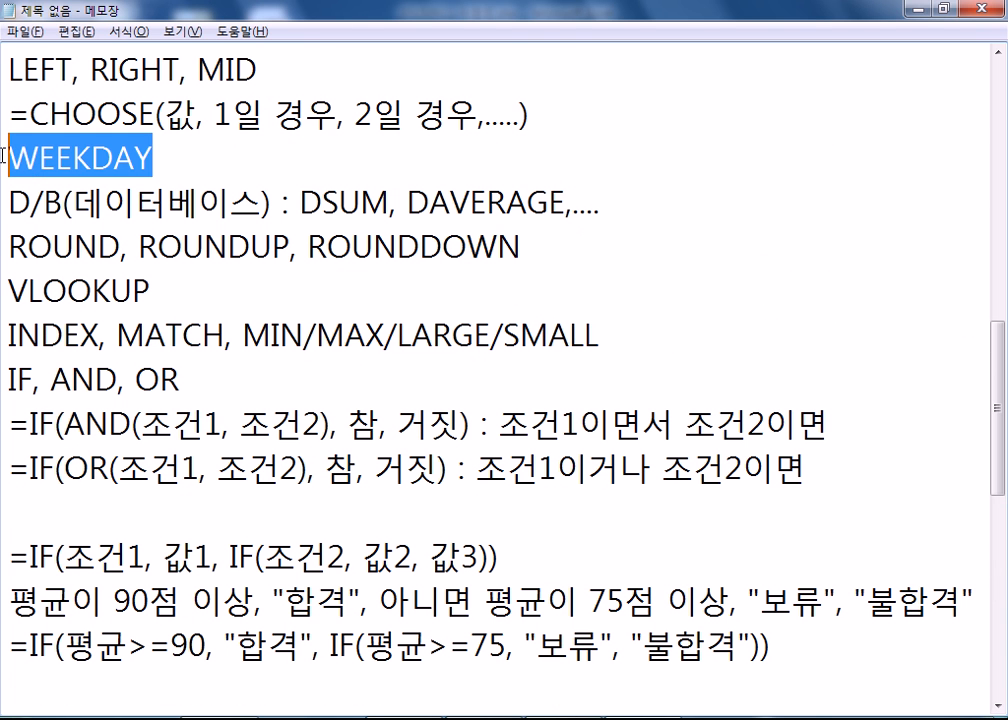
pyautogui.click(199, 171)
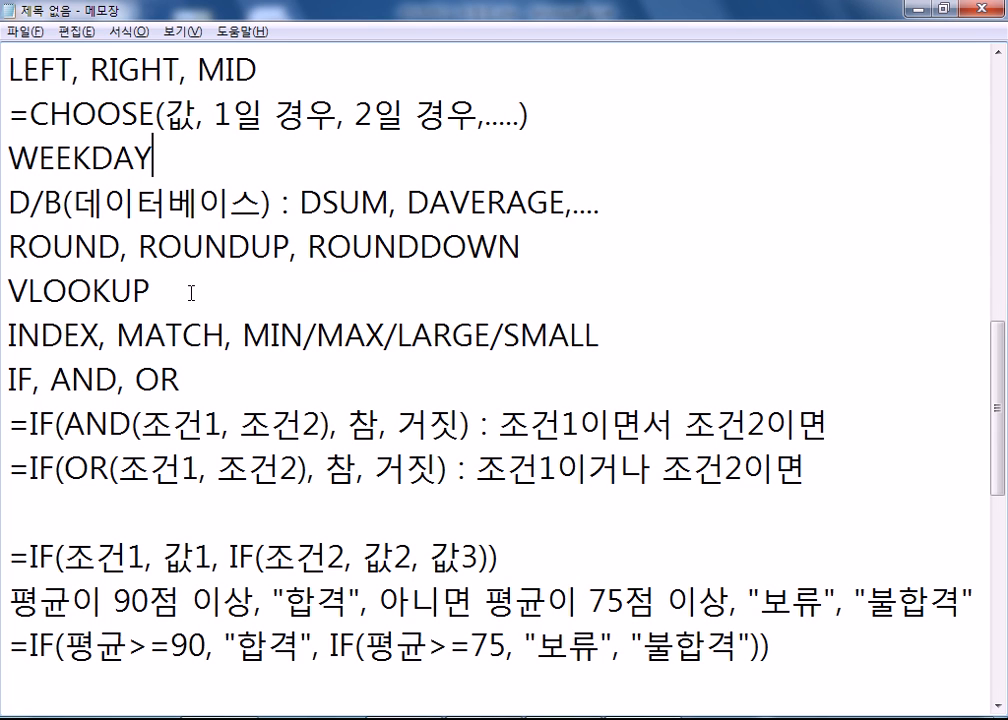
# Highlight the WEEKDAY description at the end of the notes and write the sample date 2015-05-11(월) beneath it.
pyautogui.scroll(-6, 191, 293)
pyautogui.moveTo(9, 381); pyautogui.dragTo(704, 382)
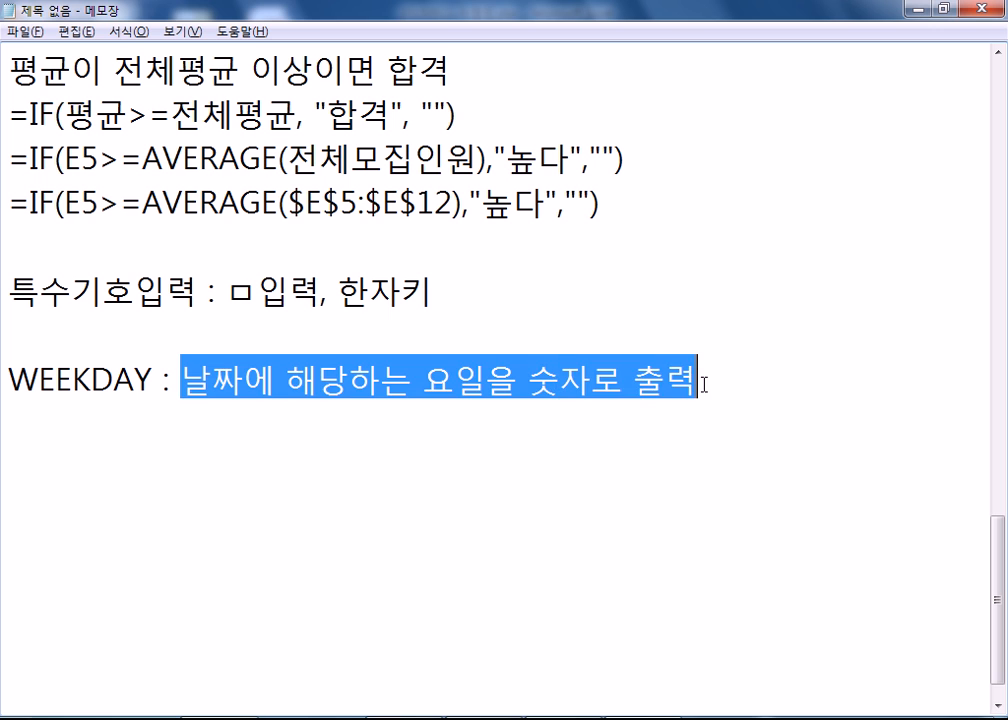
pyautogui.click(745, 408)
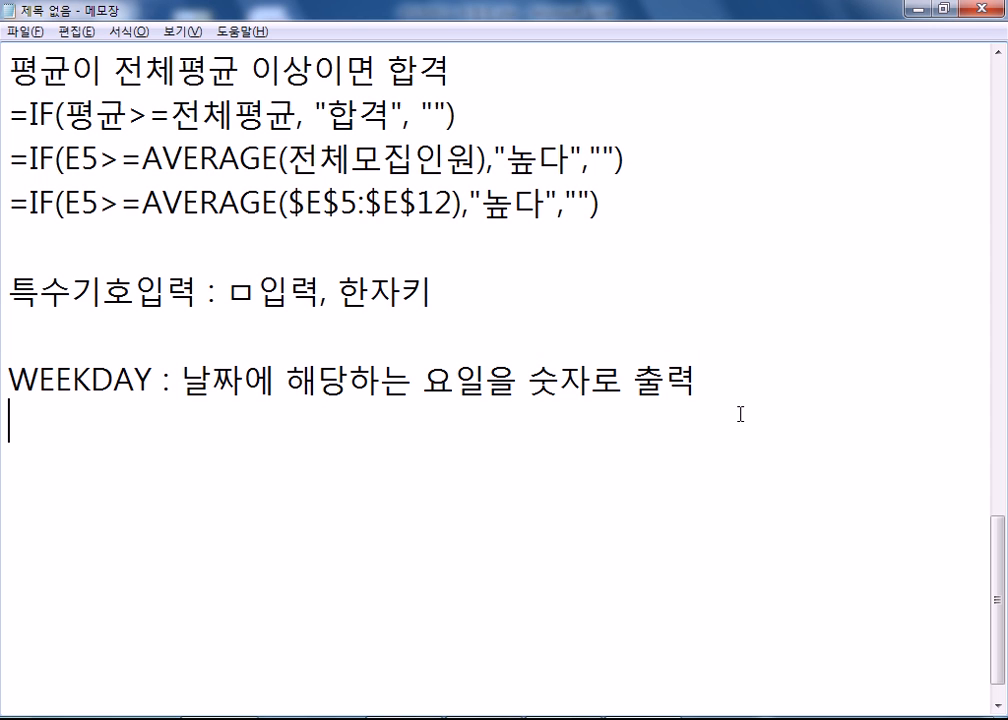
pyautogui.write('20')
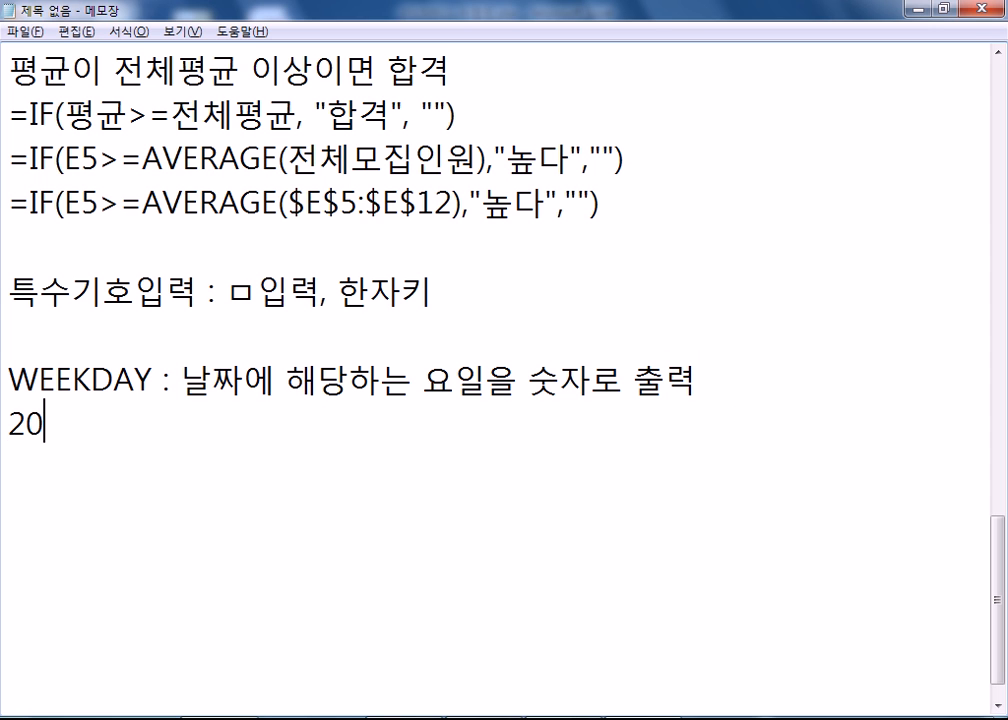
pyautogui.write('15-05-')
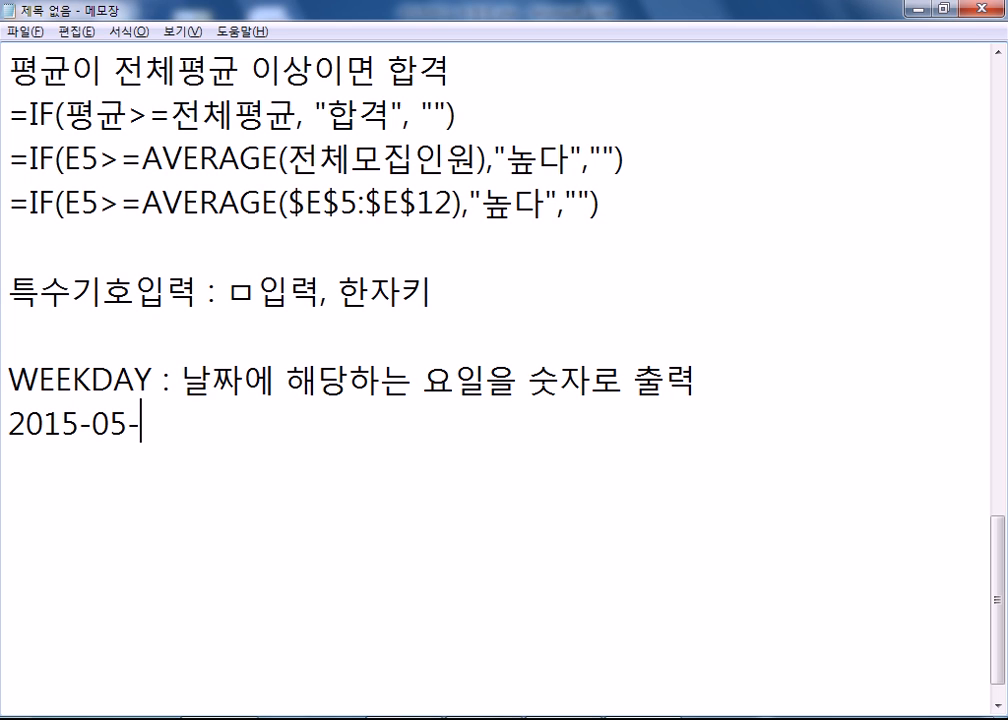
pyautogui.write('11(월)')
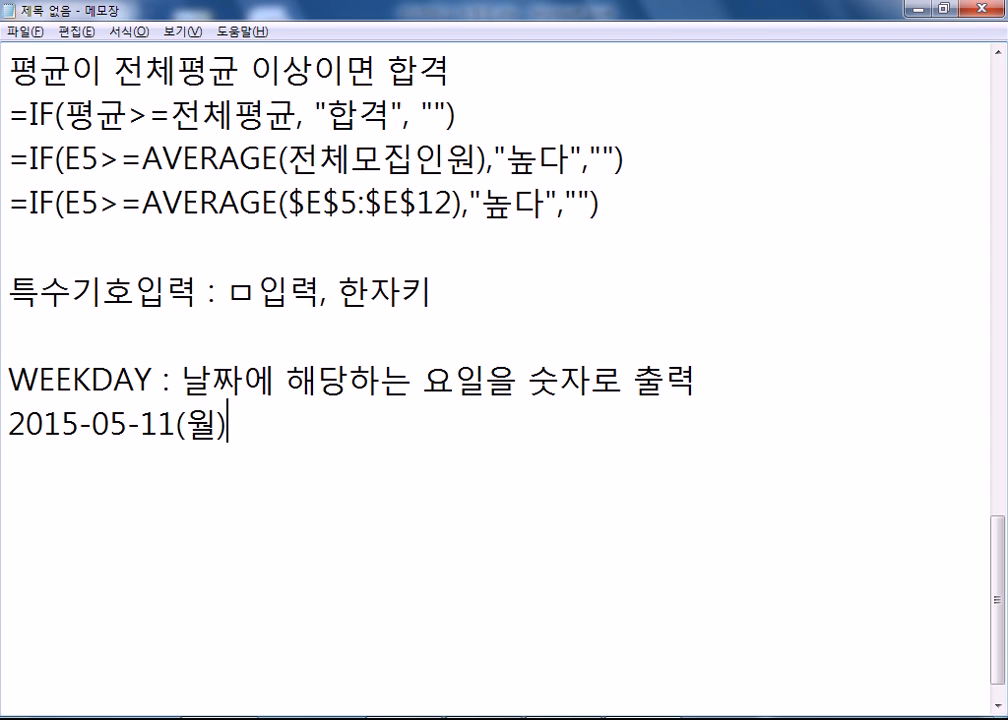
# Write the syntax line =WEEKDAY(날짜, 옵션) under the sample date.
pyautogui.press('Return')
pyautogui.write('=')
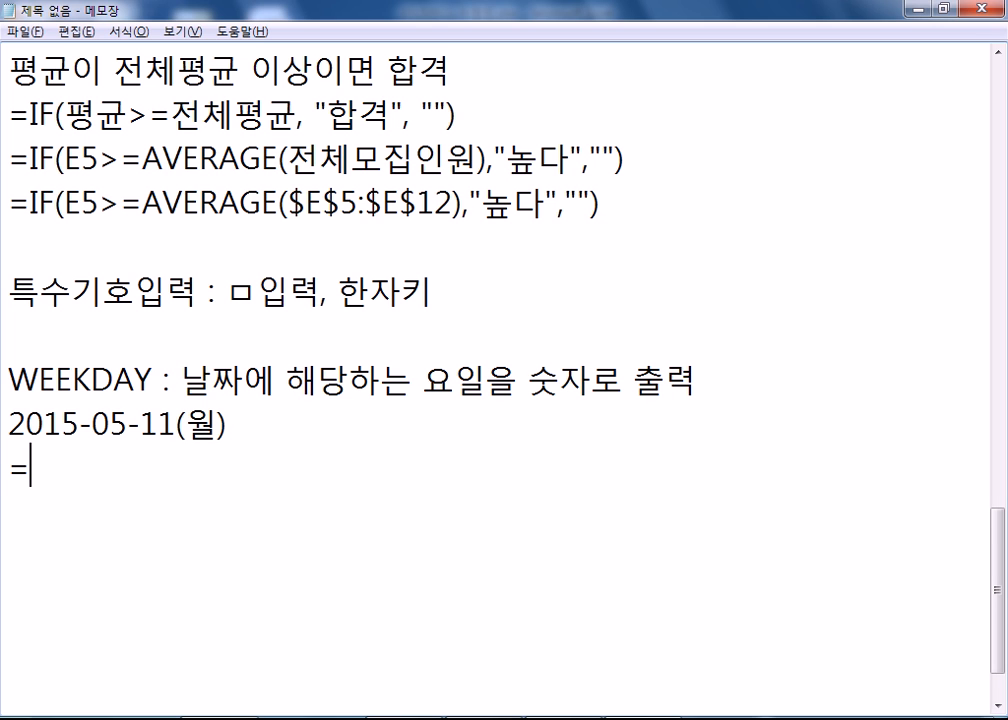
pyautogui.write('WEEKDAY(날ㅉ')
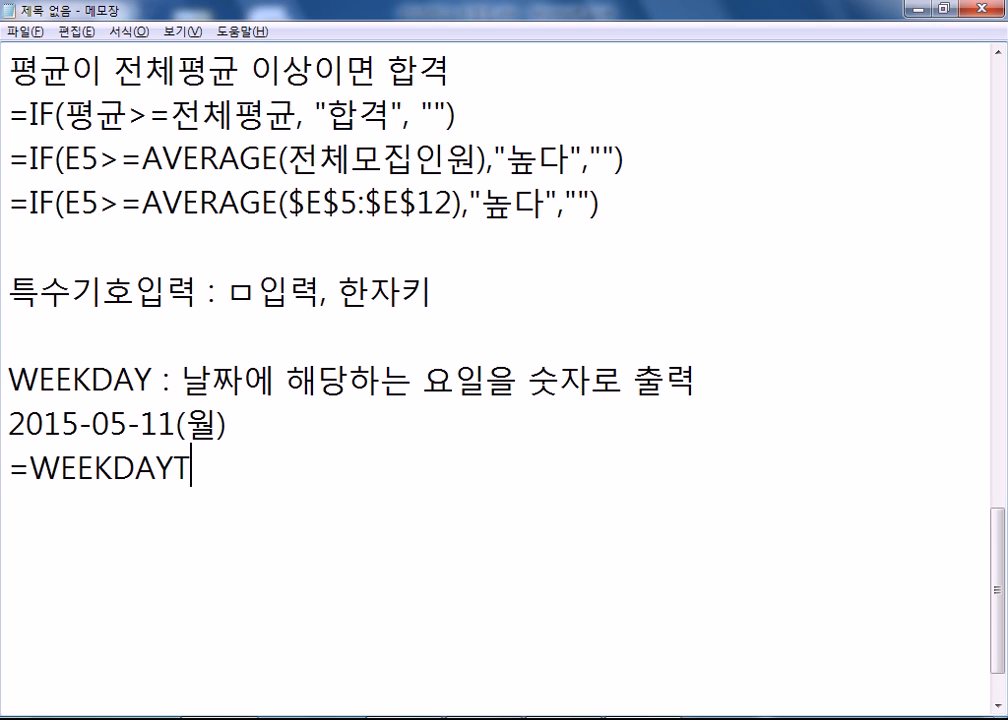
pyautogui.write('ㅏ, 옵션')
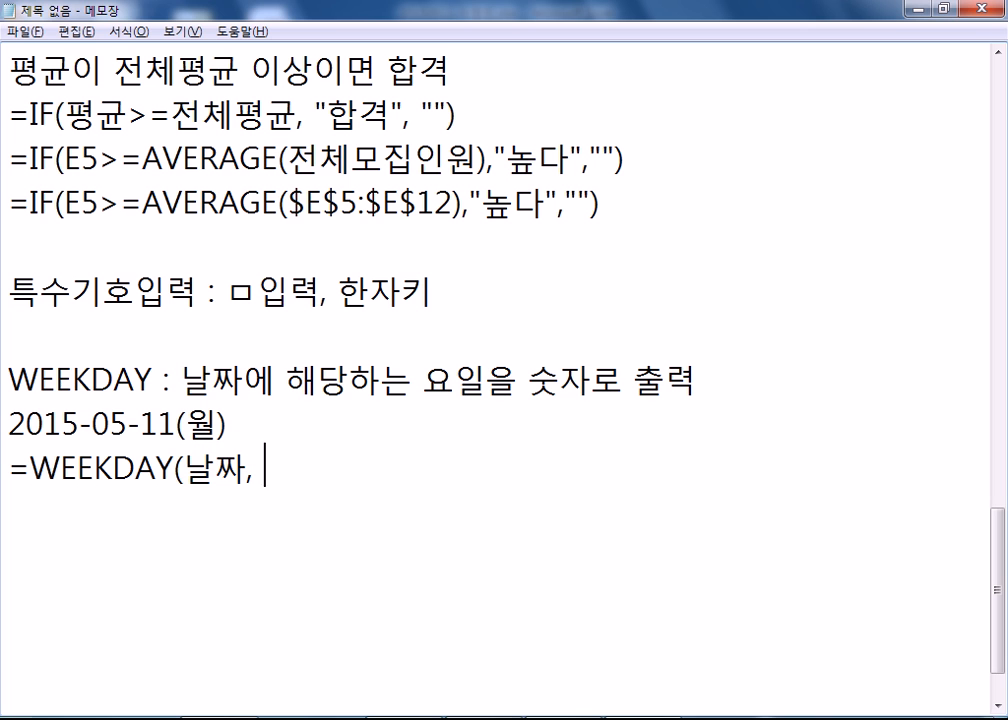
pyautogui.write(')')
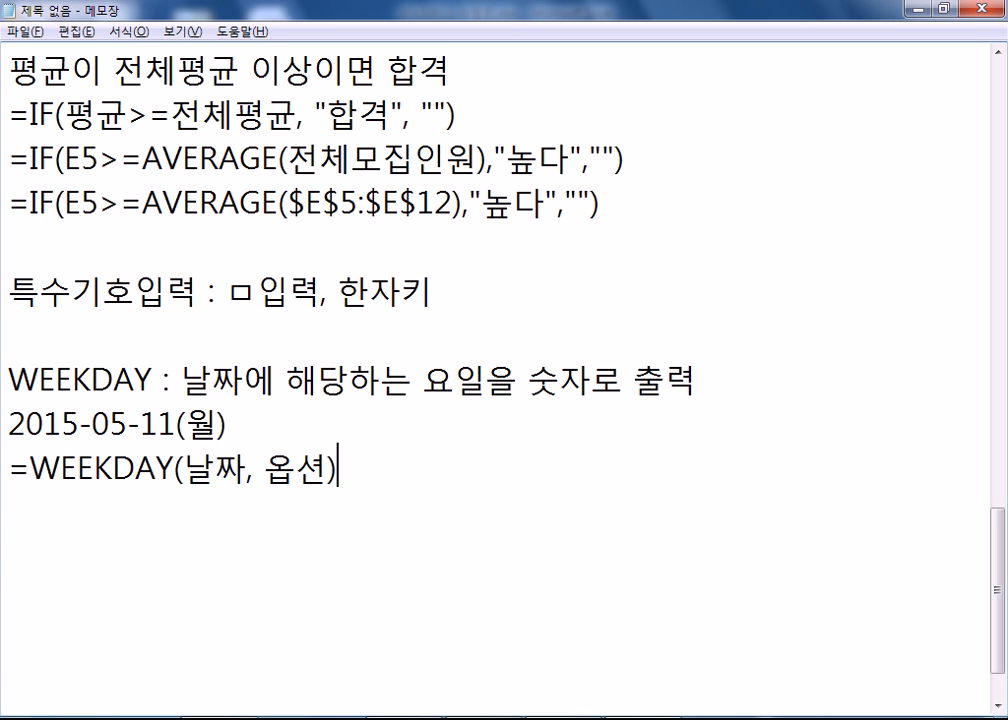
# Copy the =WEEKDAY(날짜, 옵션) line and paste it three times below the original.
pyautogui.press('Return')
pyautogui.press('Up')
pyautogui.hotkey('shift', 'Down')
pyautogui.hotkey('ctrl', 'c')
pyautogui.press('Down')
pyautogui.hotkey('ctrl', 'v')
pyautogui.hotkey('ctrl', 'v')
pyautogui.hotkey('ctrl', 'v')
pyautogui.press('BackSpace')
# Replace 옵션 in the three copied WEEKDAY lines with 1, 2 and 3 respectively.
pyautogui.press('Up')
pyautogui.press('Left')
pyautogui.press('Up')
pyautogui.press('Left')
pyautogui.press('BackSpace')
pyautogui.write('1')
pyautogui.press('Delete')
pyautogui.press('Down')
pyautogui.press('BackSpace')
pyautogui.write('2')
pyautogui.press('Delete')
pyautogui.press('Down')
pyautogui.press('Delete')
pyautogui.press('Delete')
pyautogui.write('3')
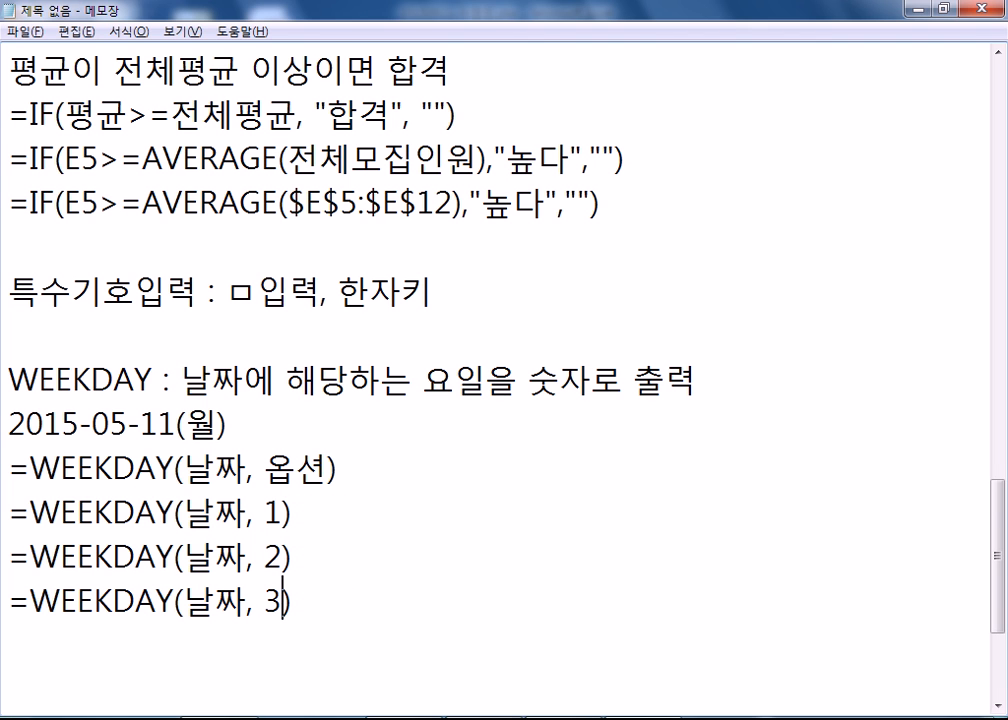
# Highlight the sample date 2015-05-11, and place the cursor after =WEEKDAY(날짜, 1) for its note.
pyautogui.scroll(-1, 754, 347)
pyautogui.scroll(-1, 373, 342)
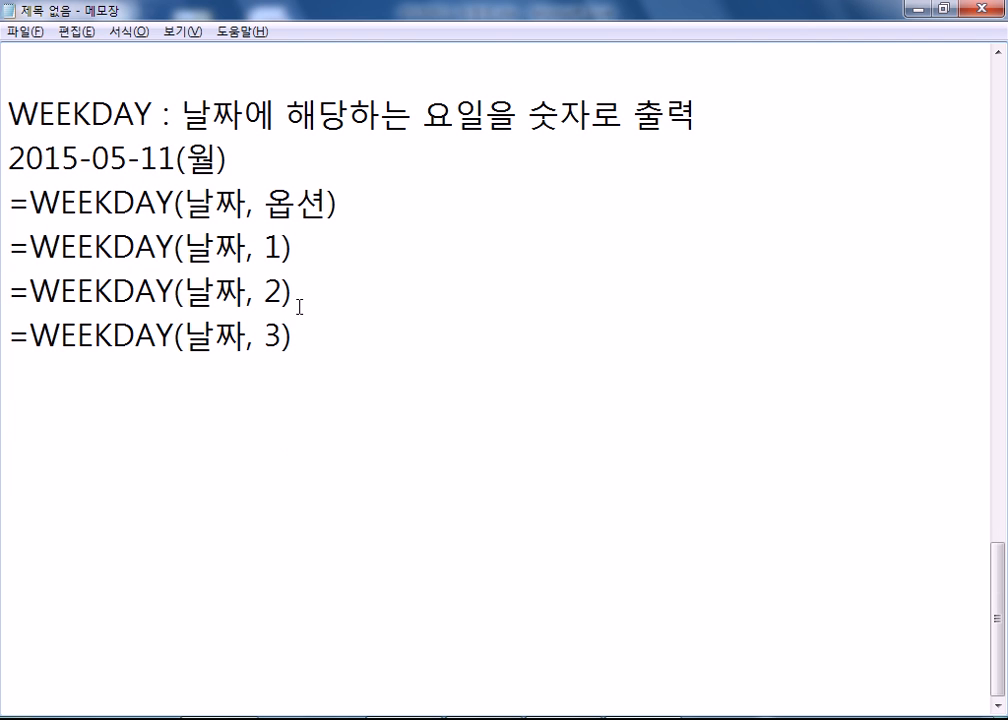
pyautogui.click(300, 246)
pyautogui.moveTo(9, 158); pyautogui.dragTo(177, 158)
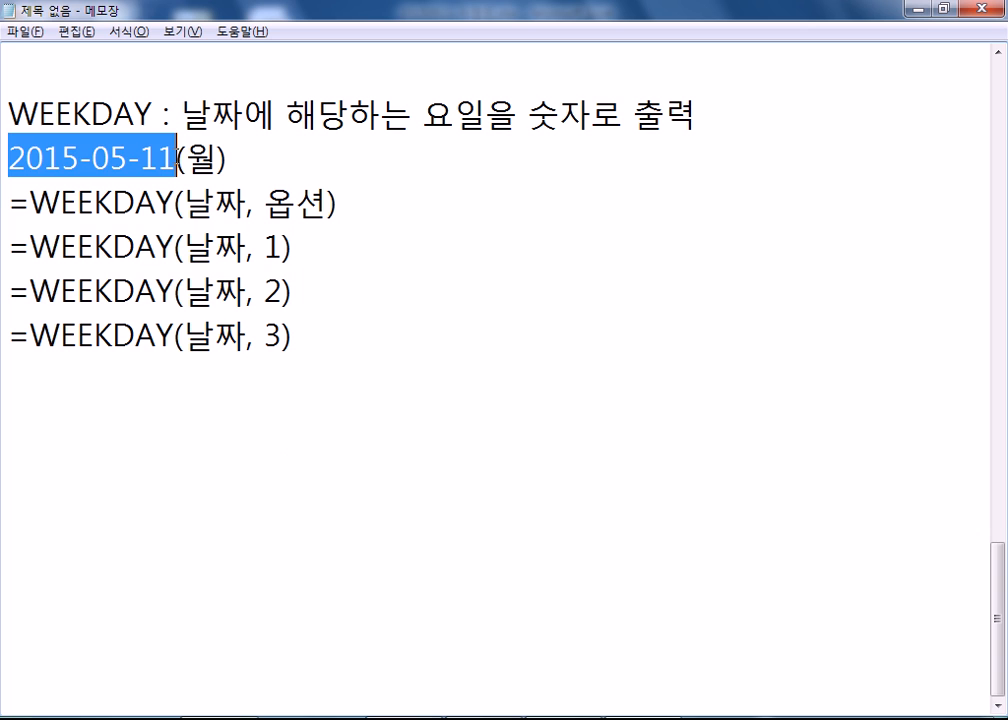
pyautogui.click(358, 251)
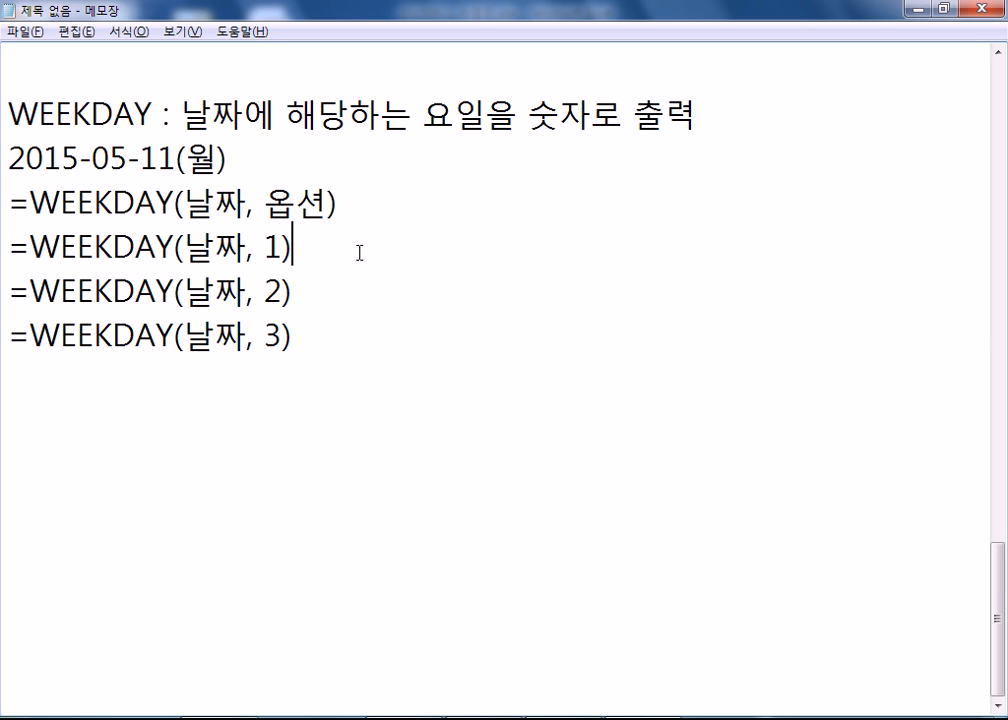
pyautogui.write('ㅇ')
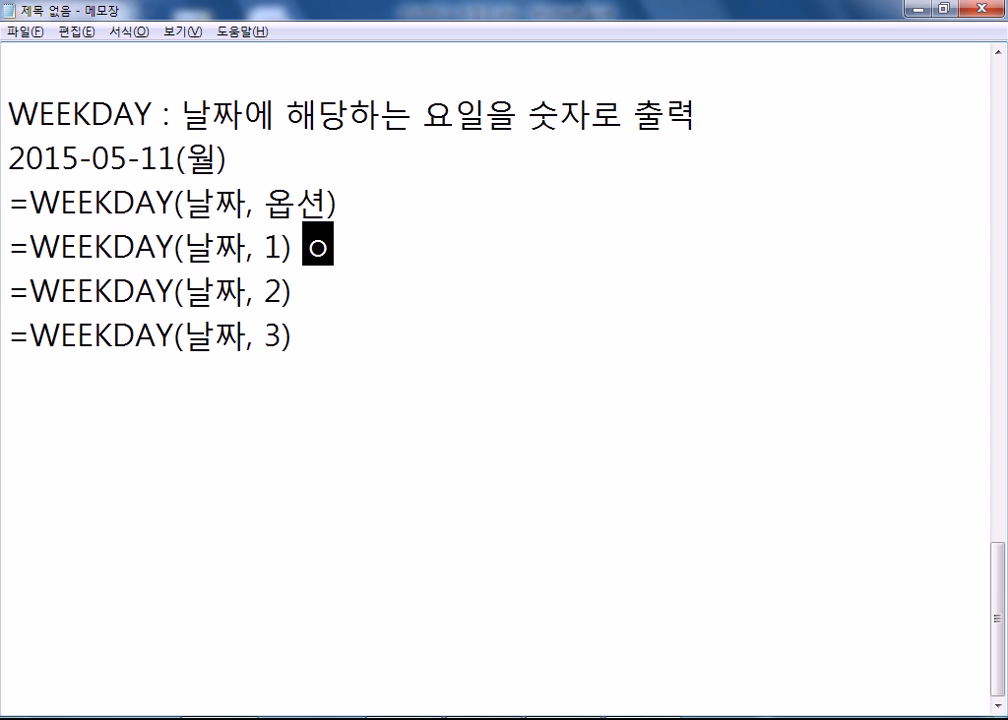
pyautogui.press('BackSpace')
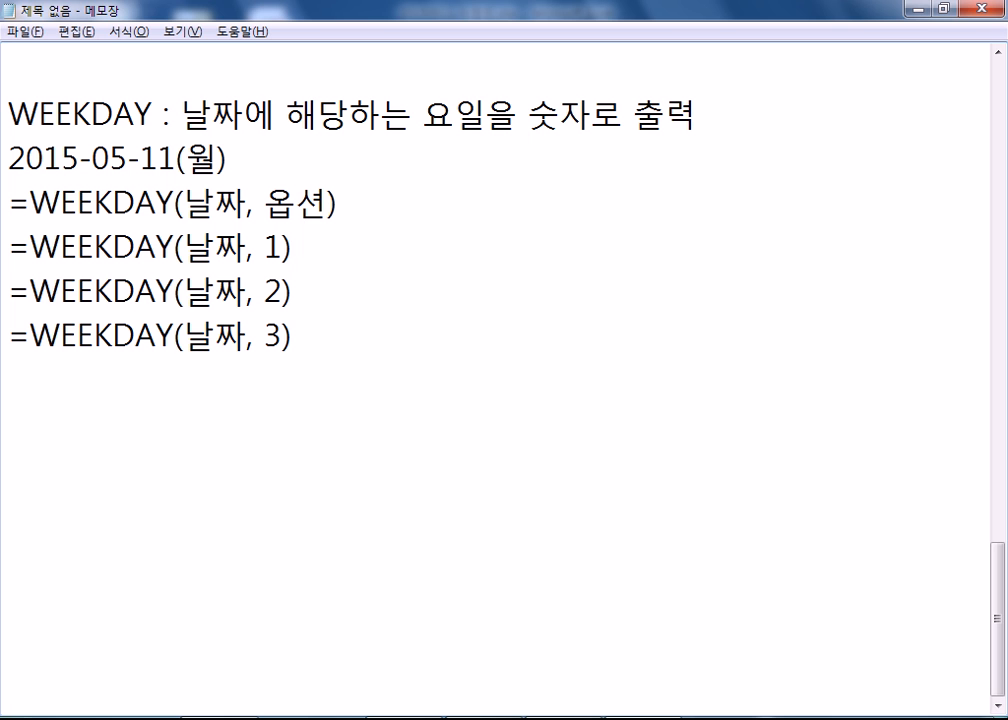
# Examine the weekday order in the system's May 2015 calendar and date settings, and close them without changes.
pyautogui.click(960, 718)
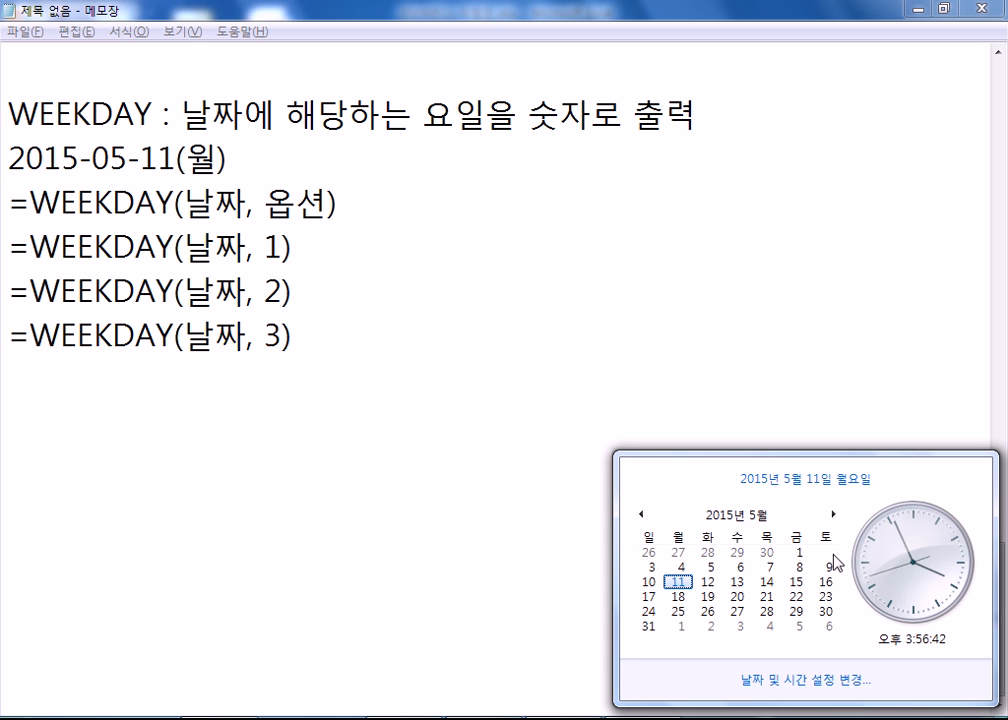
pyautogui.click(802, 479)
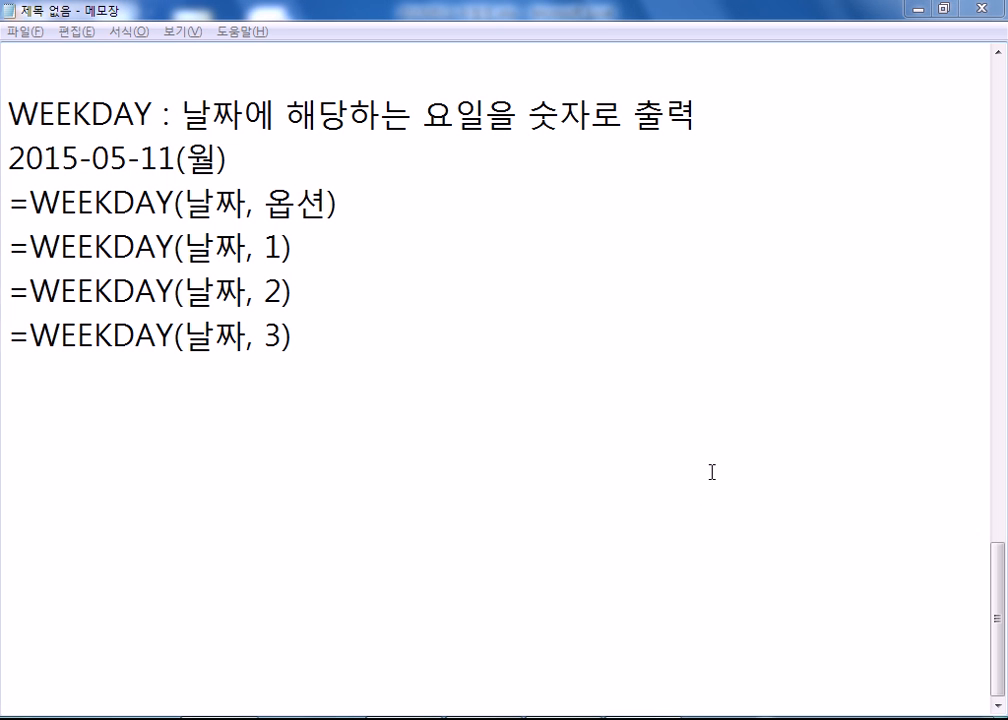
pyautogui.click(425, 350)
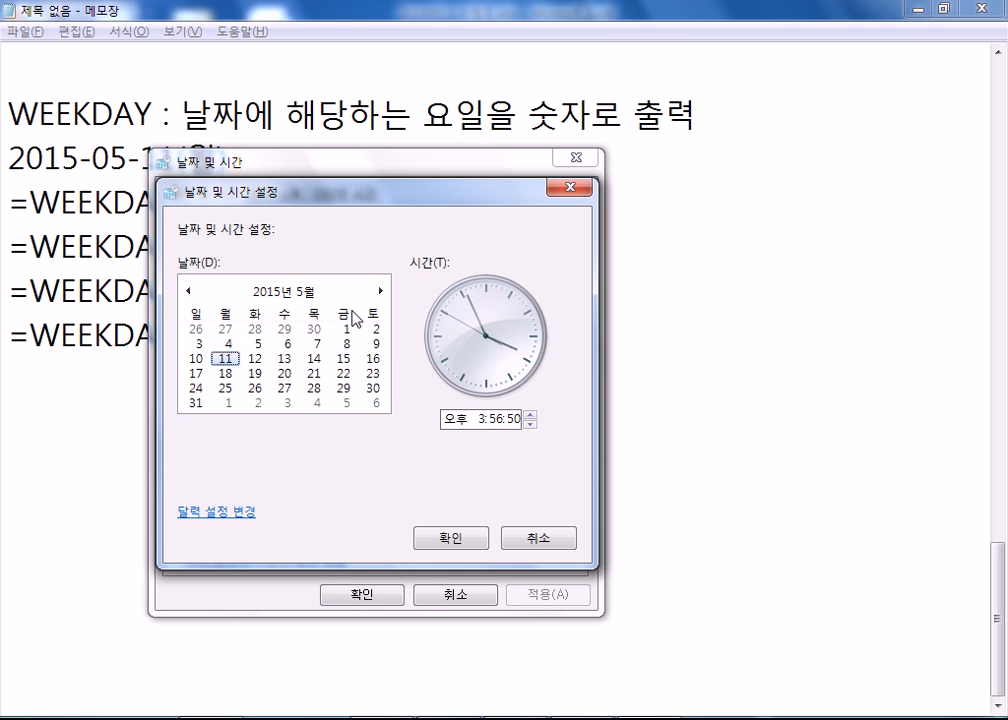
pyautogui.press('Escape')
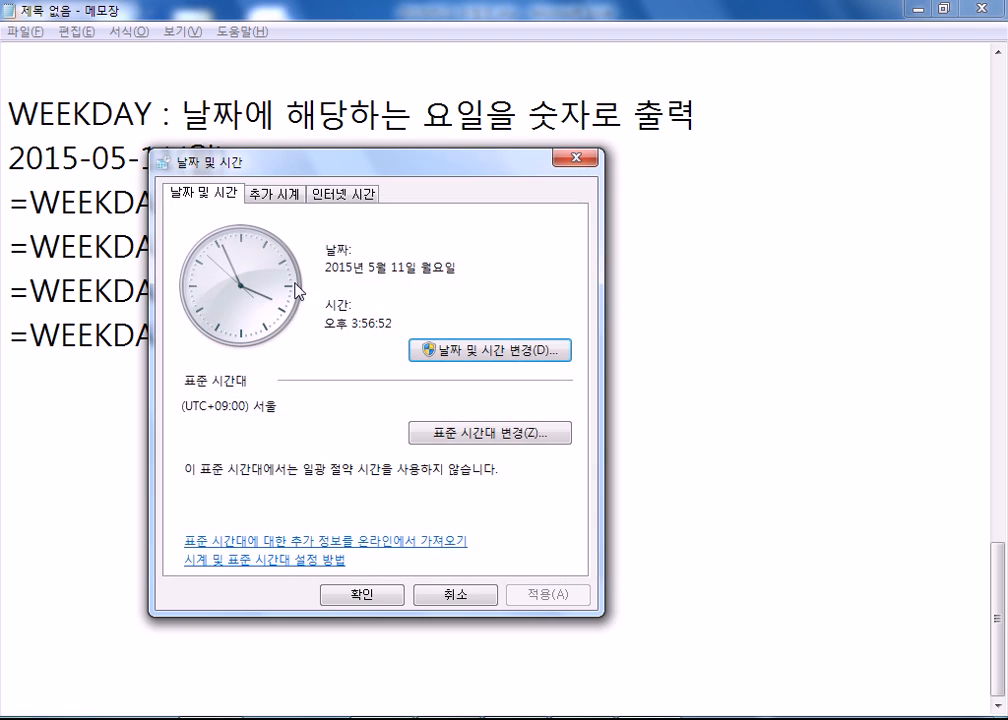
pyautogui.press('Escape')
# Add the note 일요일=1, 월=2, .. 토=7 after =WEEKDAY(날짜, 1).
pyautogui.write('일')
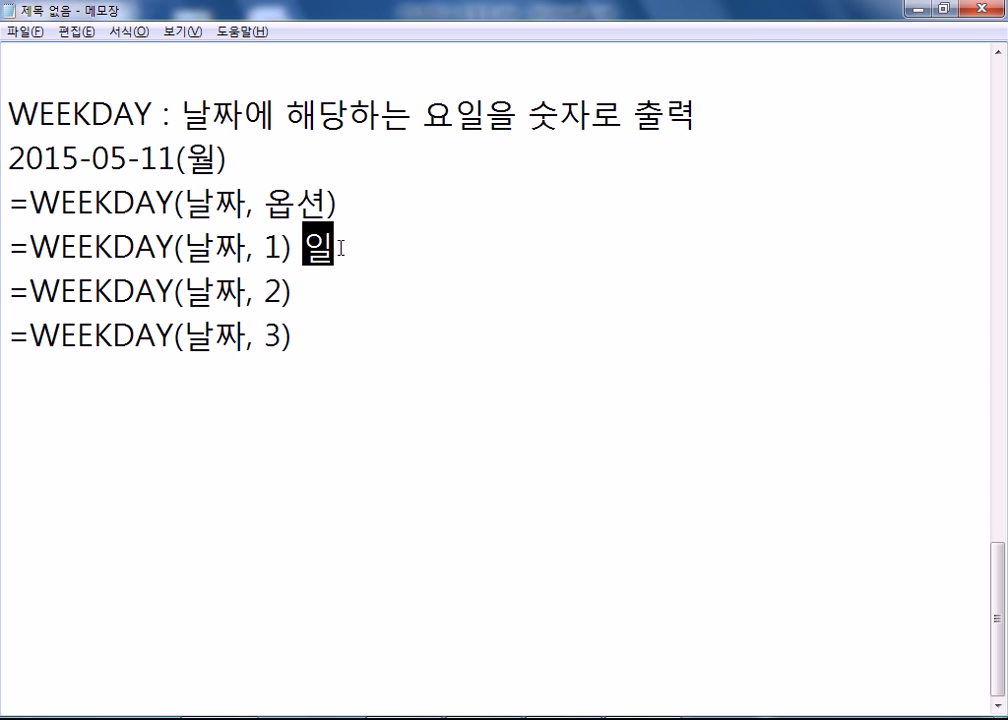
pyautogui.write('요일 -=')
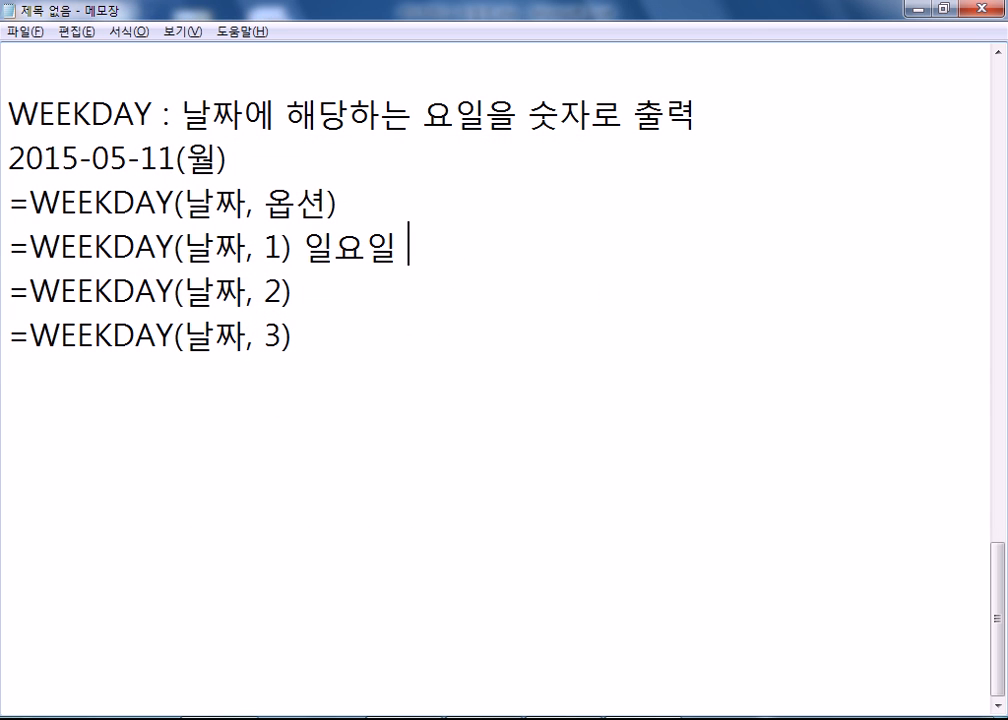
pyautogui.press('BackSpace')
pyautogui.press('BackSpace')
pyautogui.write('=1, 우월=2,')
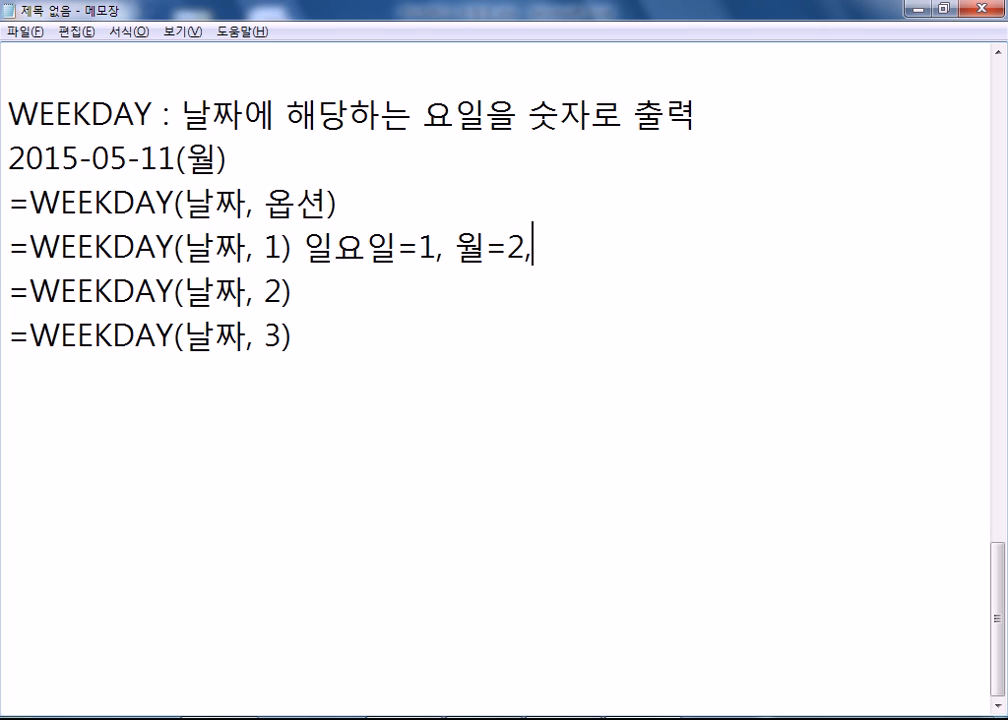
pyautogui.write(' .. 토=7')
# Add the note 월요일=1, 화=2, .. 토=6, 일=7 after =WEEKDAY(날짜, 2).
pyautogui.press('Down')
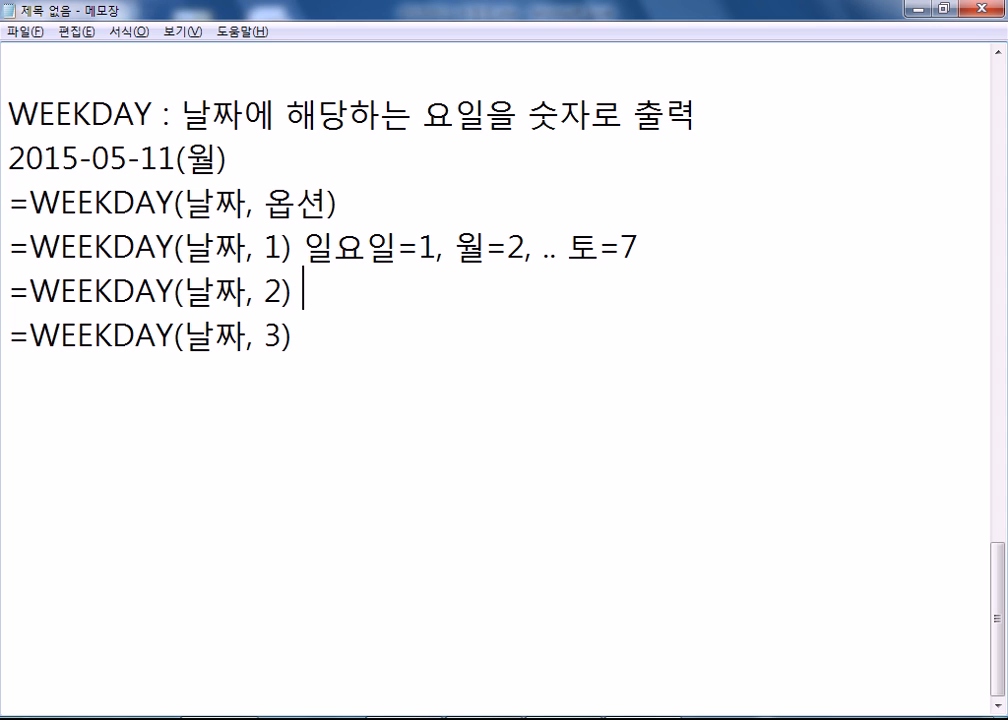
pyautogui.write('월')
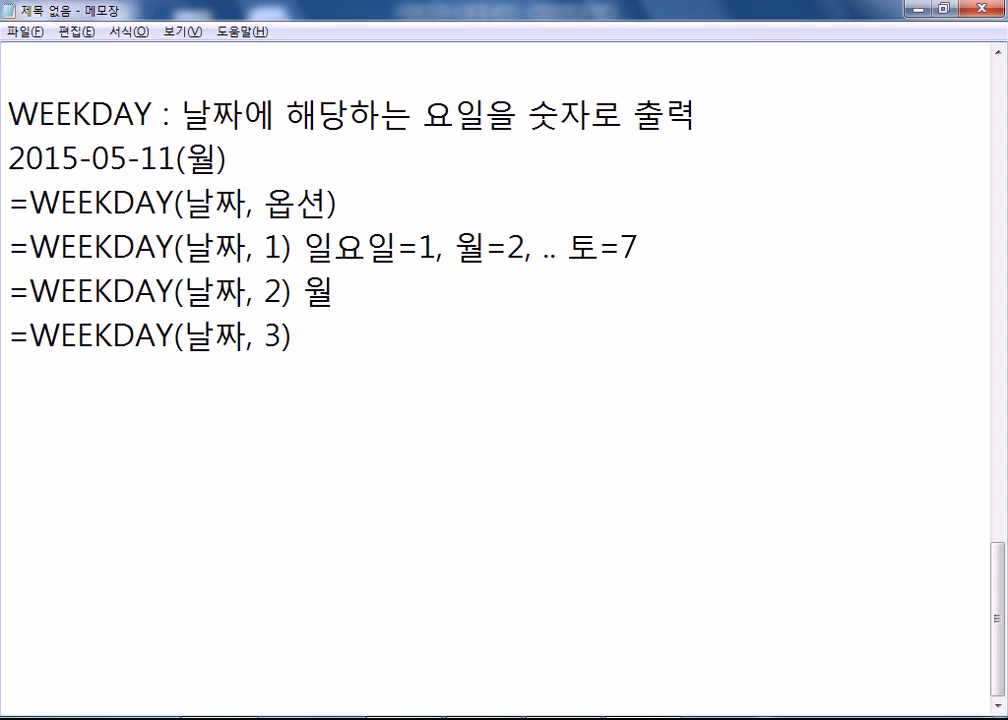
pyautogui.write('ㅇ요일=1')
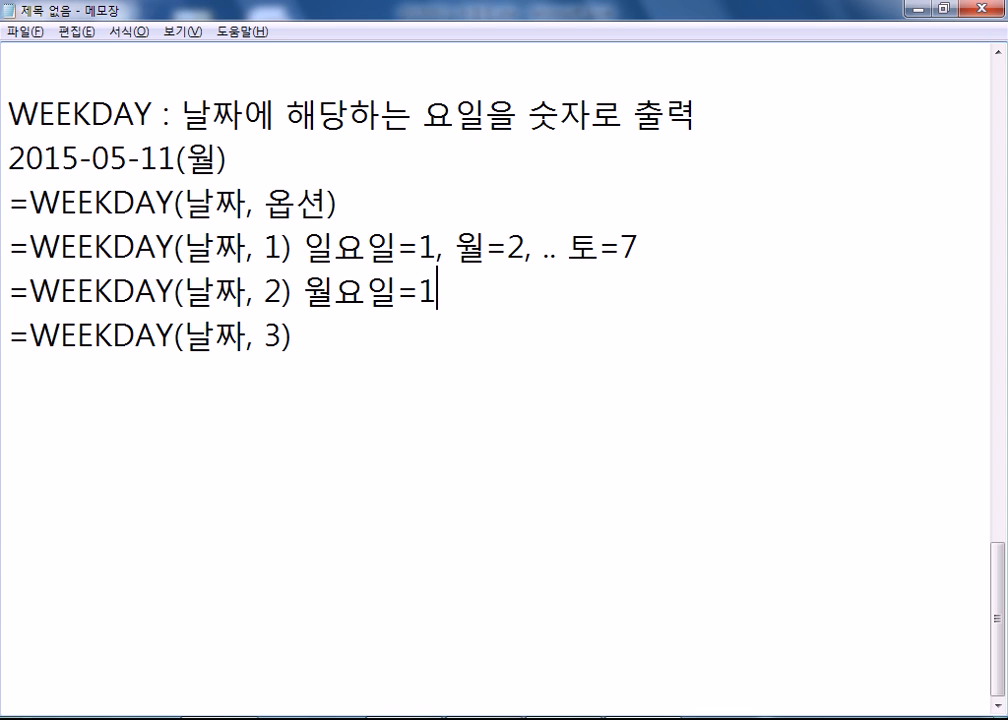
pyautogui.write(', 화=')
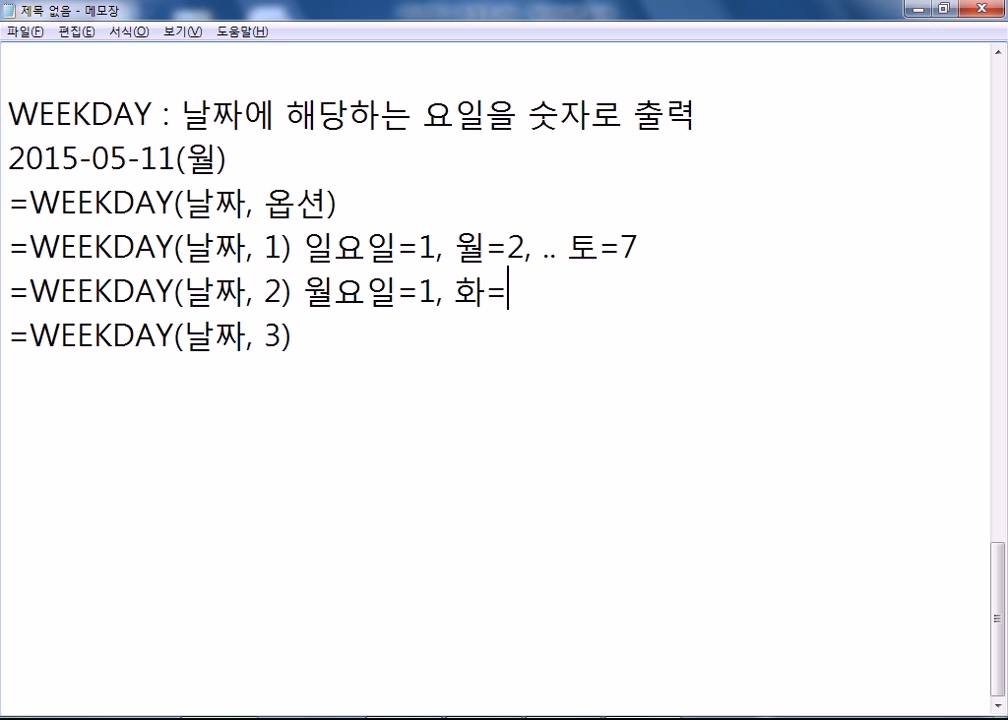
pyautogui.write('2, .. 토=6,')
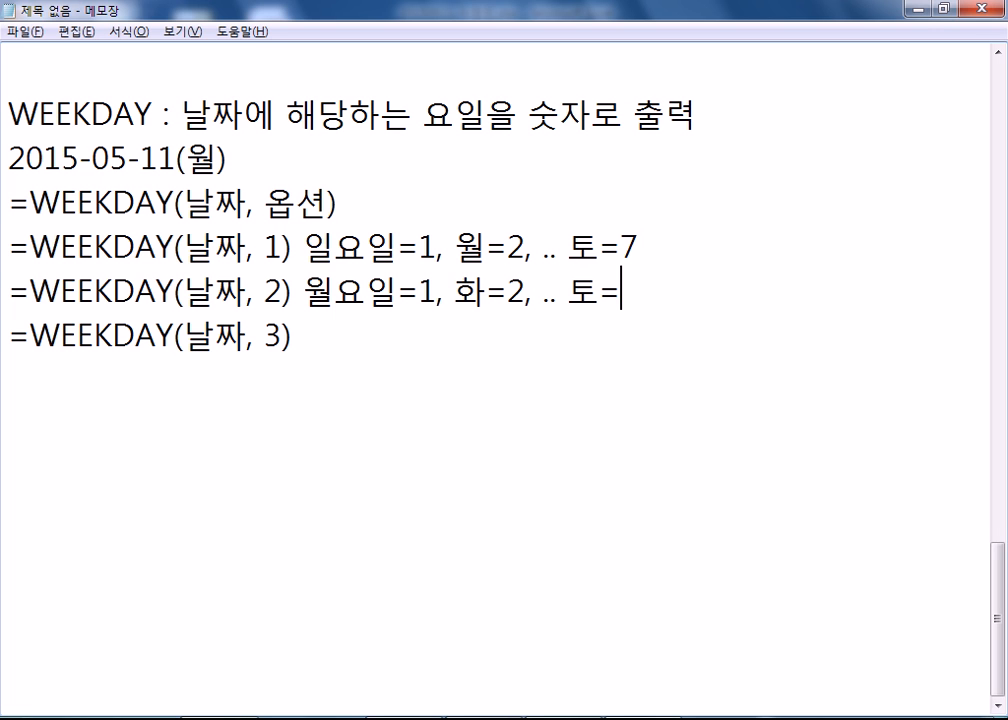
pyautogui.write('=7')
# Add the note 월요일=0, 화=1, .. 토=5, 일=6 after =WEEKDAY(날짜, 3).
pyautogui.press('Down')
pyautogui.write('월요일')
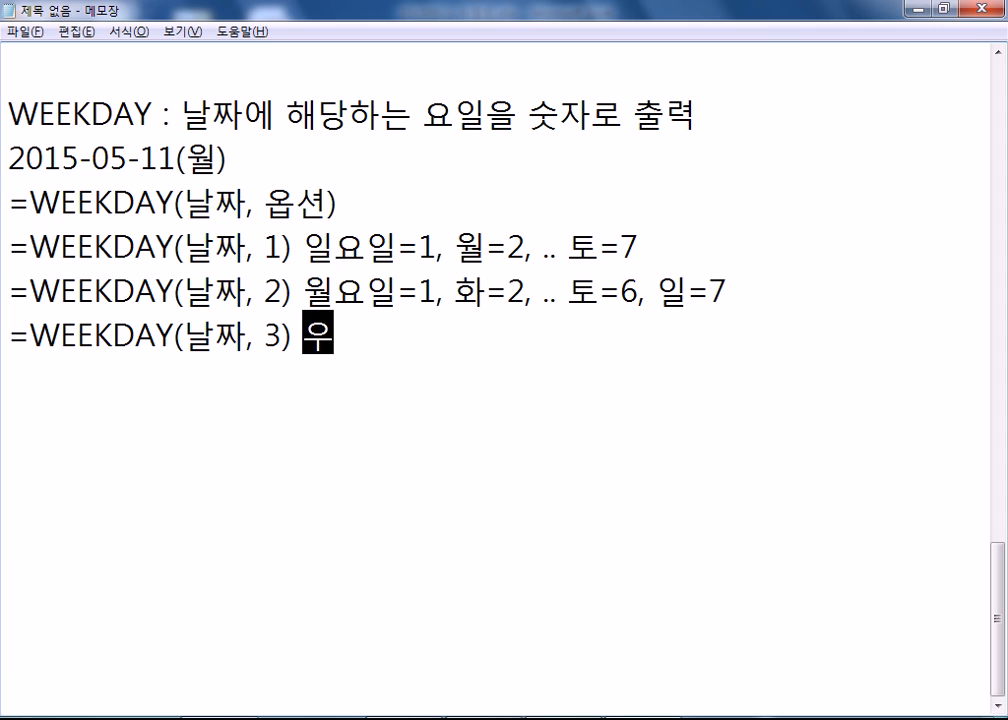
pyautogui.write('=0, 호')
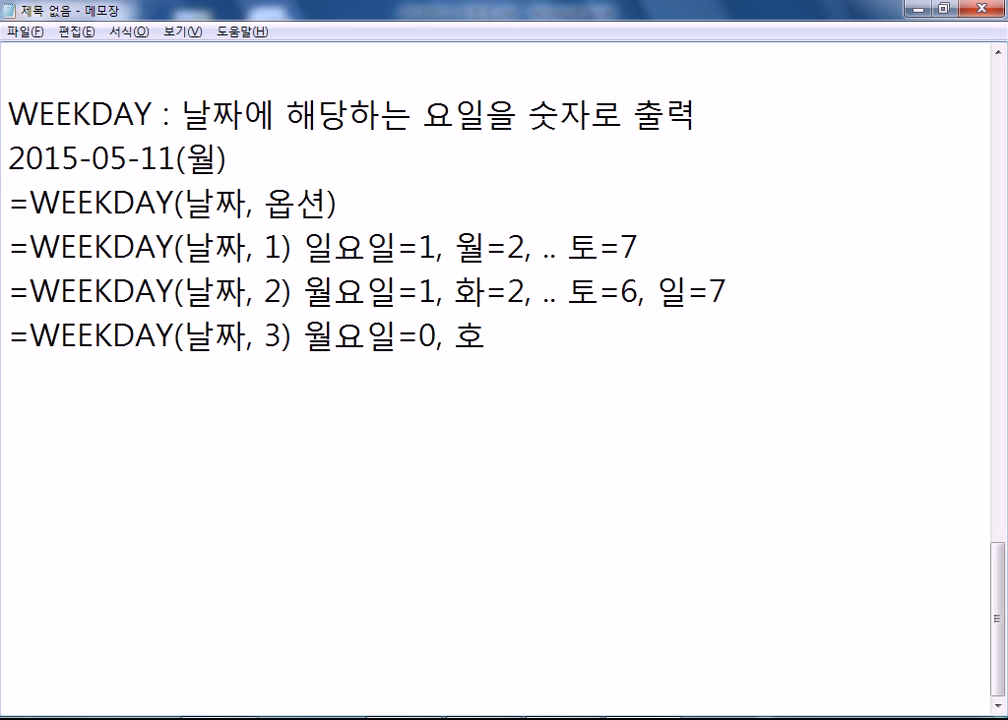
pyautogui.write('ㅏ')
pyautogui.write('=1')
pyautogui.write(', .')
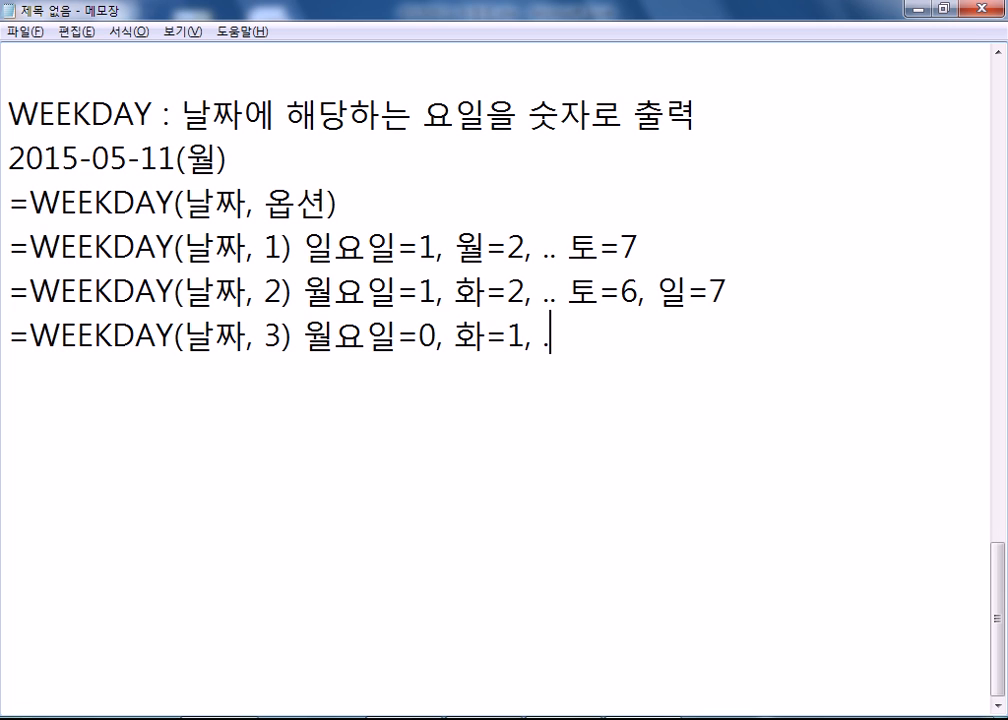
pyautogui.write('. 토=')
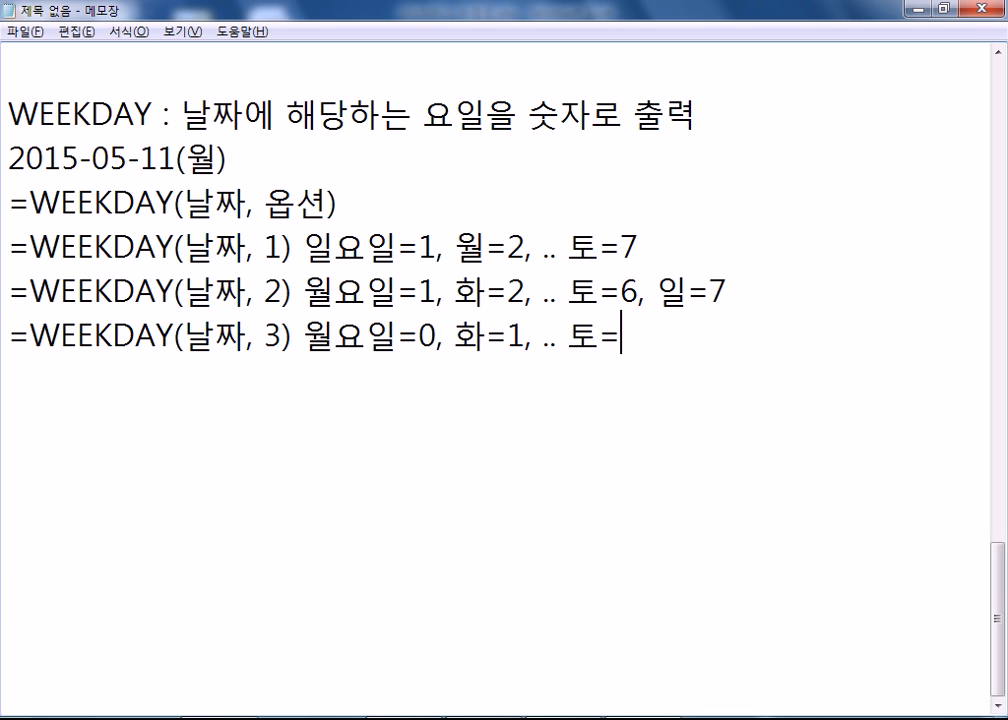
pyautogui.write('5, 일=6')
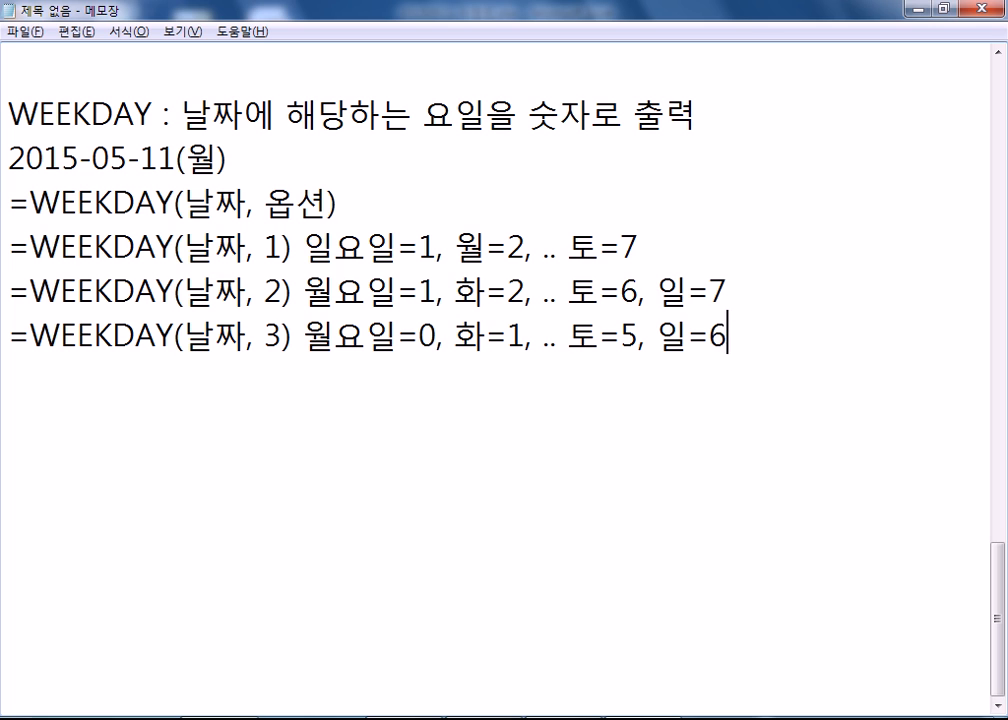
# Write the example formula =WEEKDAY(2015-05-11, 1) on a new line below the option 3 note.
pyautogui.press('Return')
pyautogui.write('=WEE')
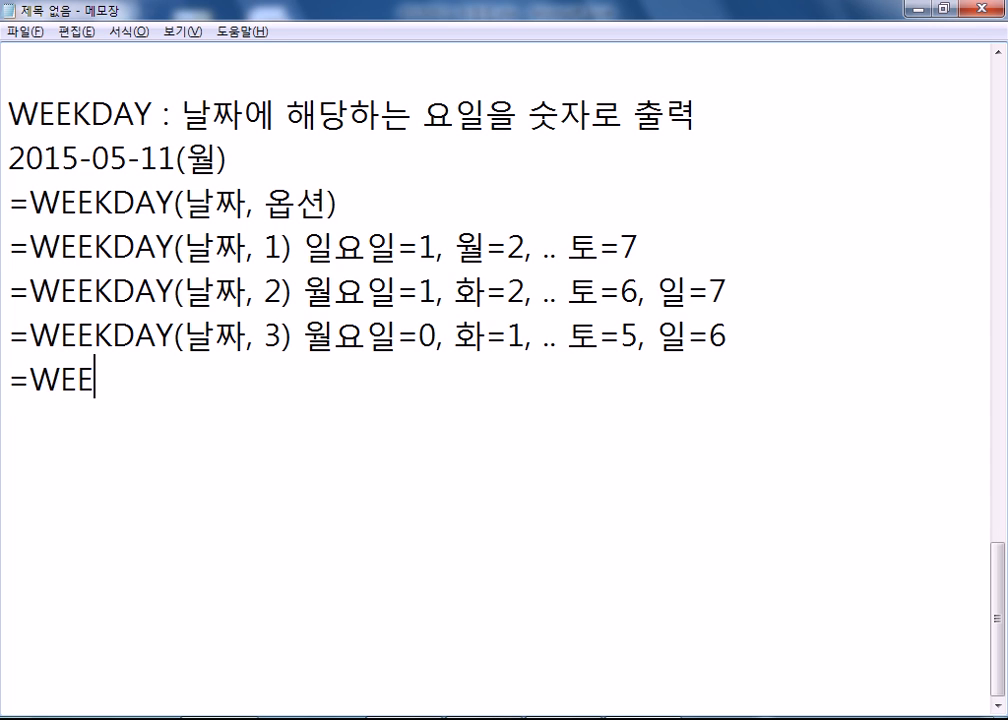
pyautogui.write('KDAY(')
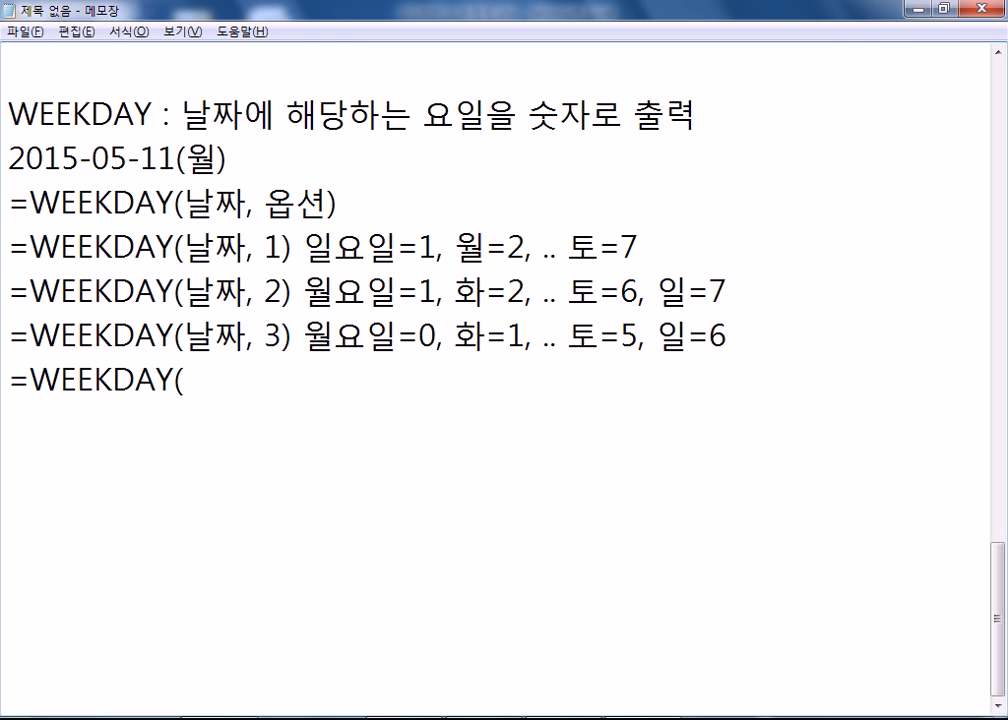
pyautogui.write('2015-05-')
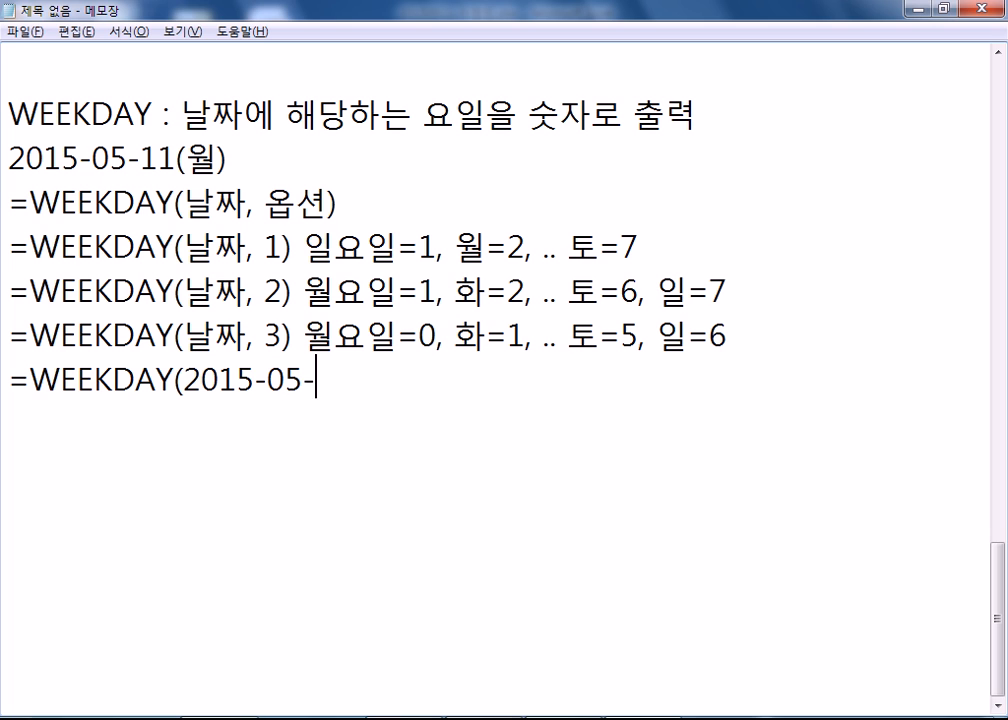
pyautogui.write('11,')
pyautogui.press('BackSpace')
pyautogui.press('BackSpace')
pyautogui.write(', 1)')
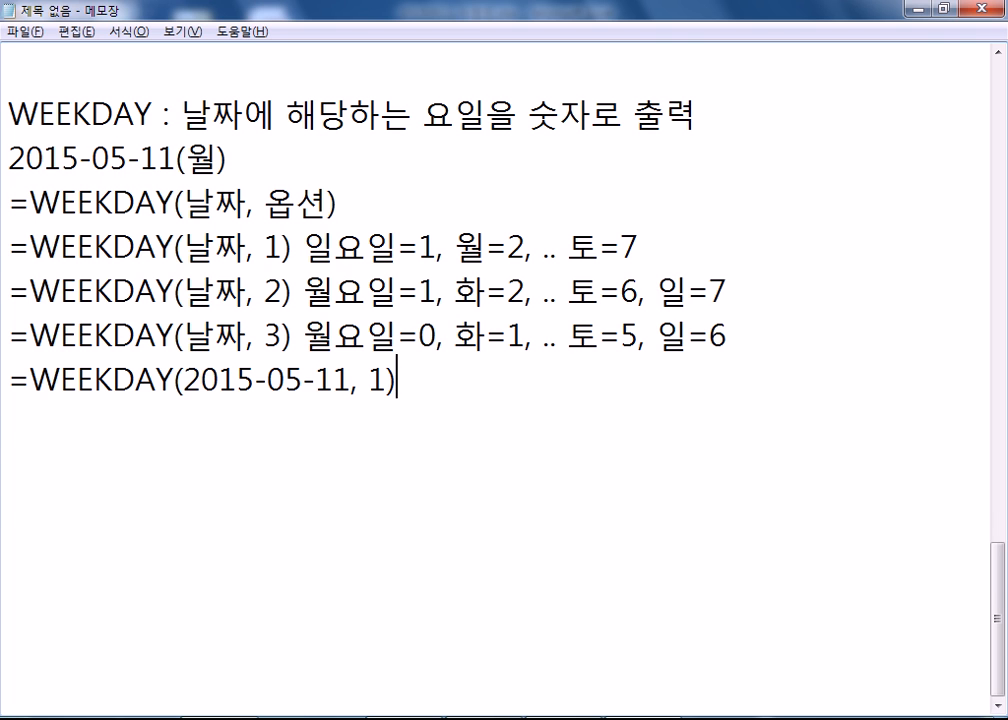
# Append the result : 2 to the 2015-05-11 example, highlighting 월=2 and option 1 in the matching note.
pyautogui.scroll(1, 38, 458)
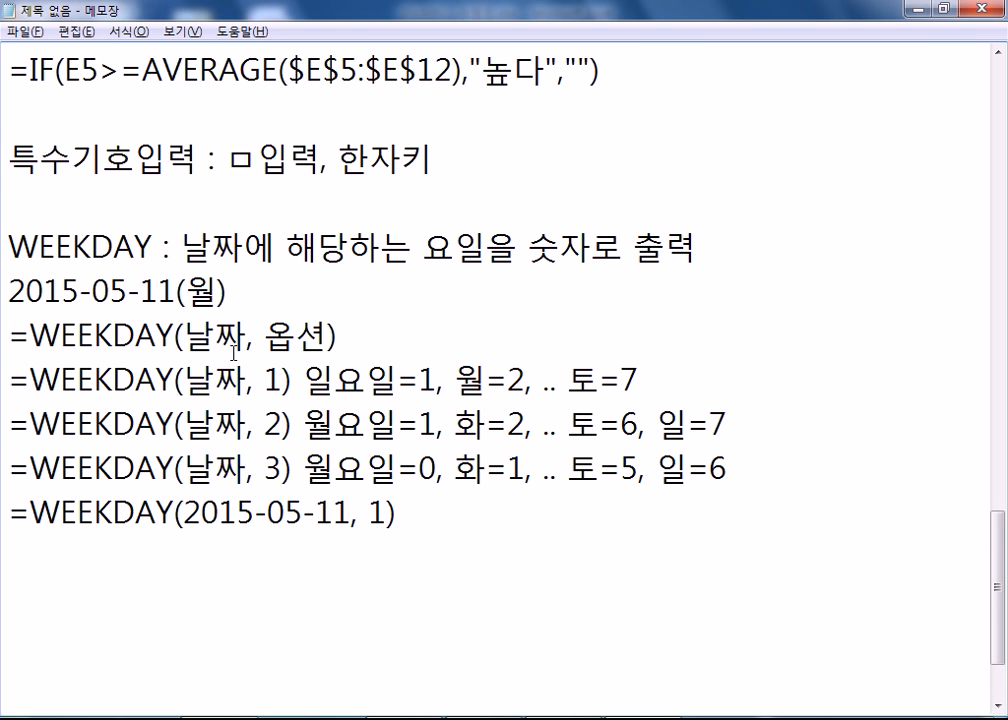
pyautogui.doubleClick(190, 290)
pyautogui.click(432, 520)
pyautogui.moveTo(456, 380); pyautogui.dragTo(526, 380)
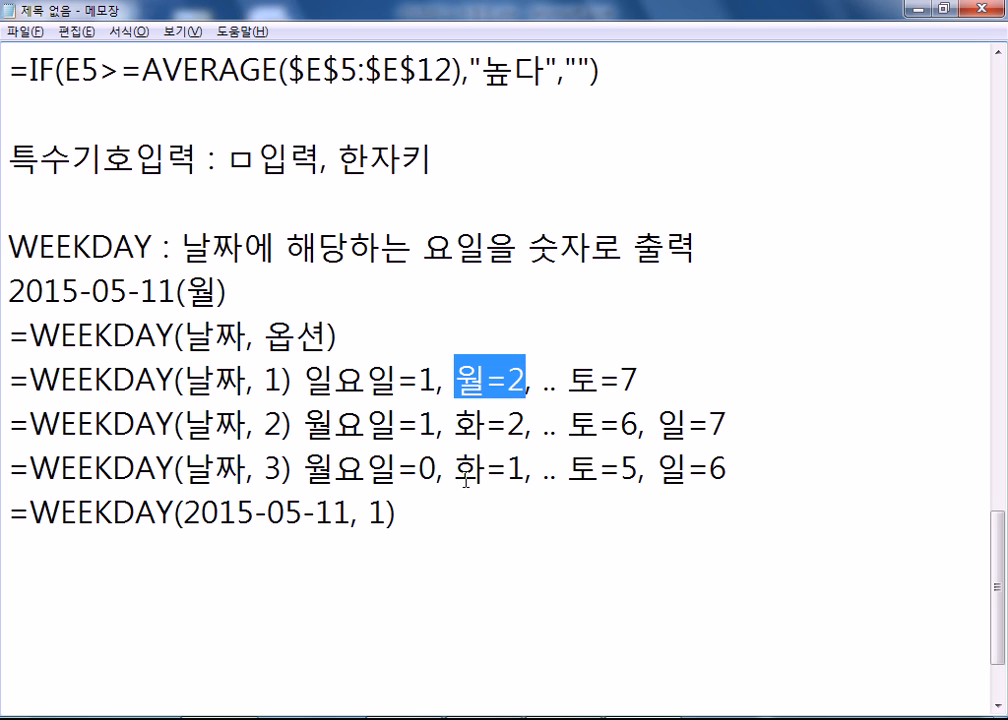
pyautogui.click(464, 529)
pyautogui.write(': ')
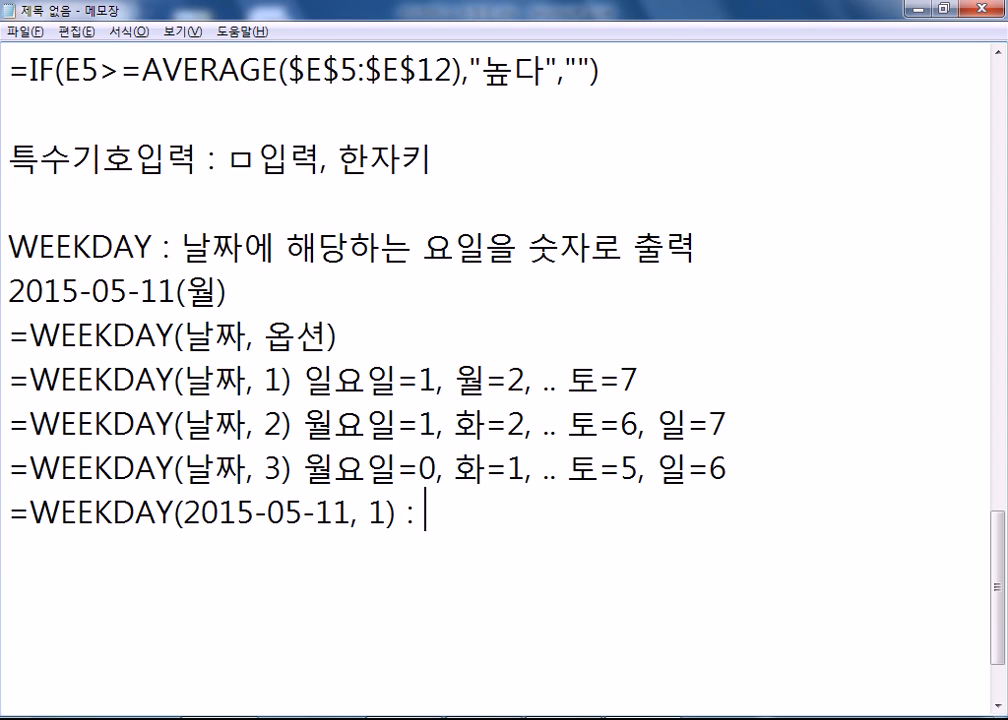
pyautogui.write('2')
pyautogui.press('Return')
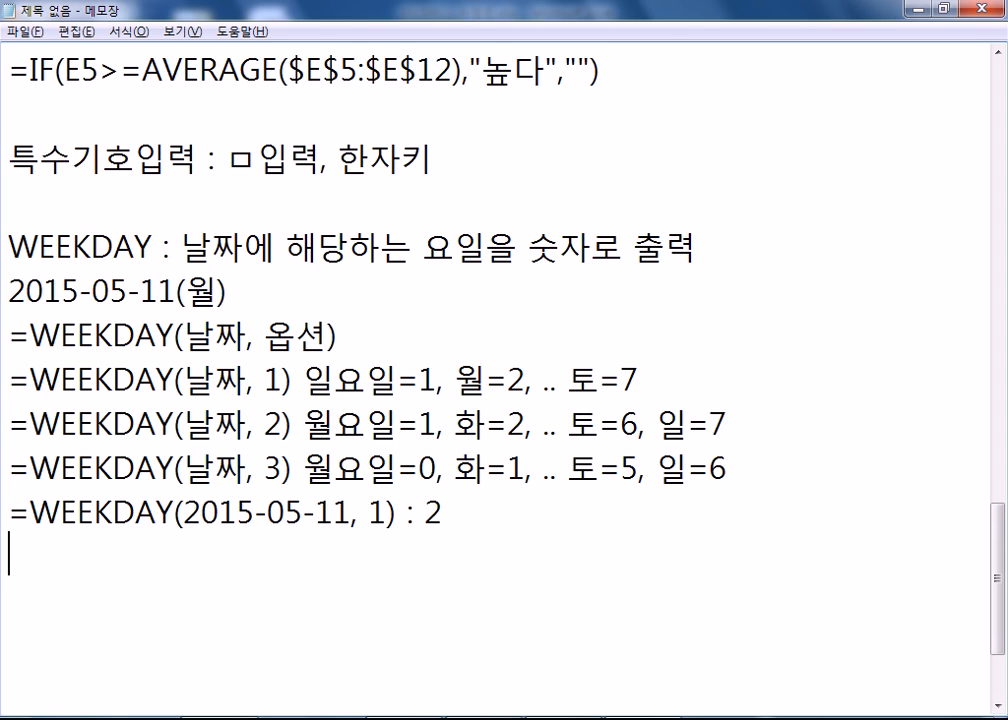
pyautogui.scroll(-1, 495, 486)
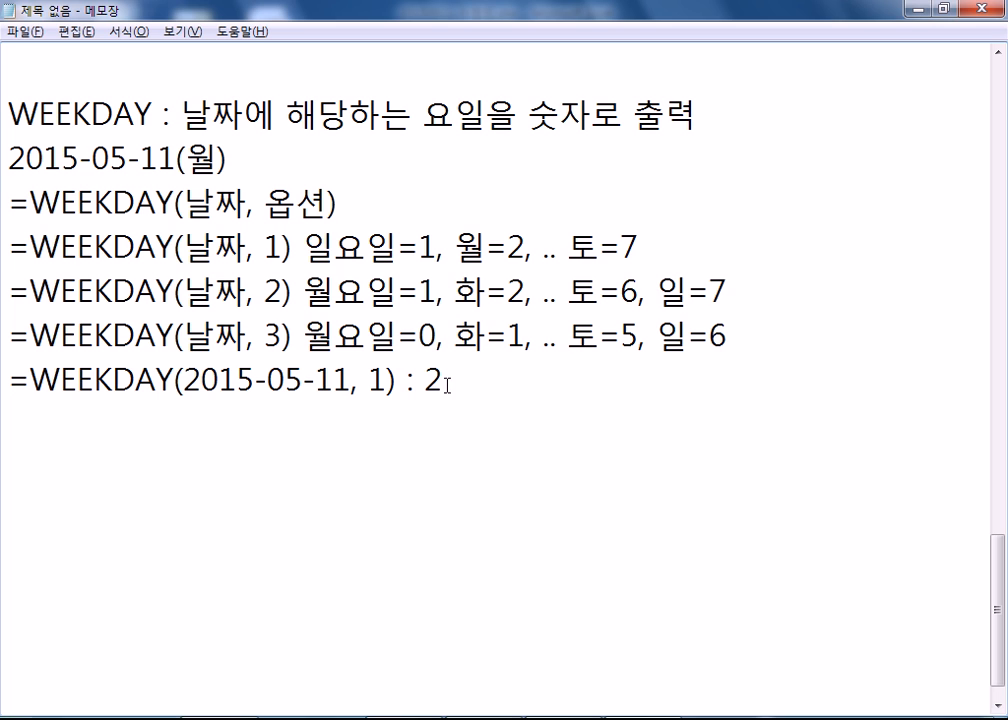
pyautogui.moveTo(507, 245); pyautogui.dragTo(526, 245)
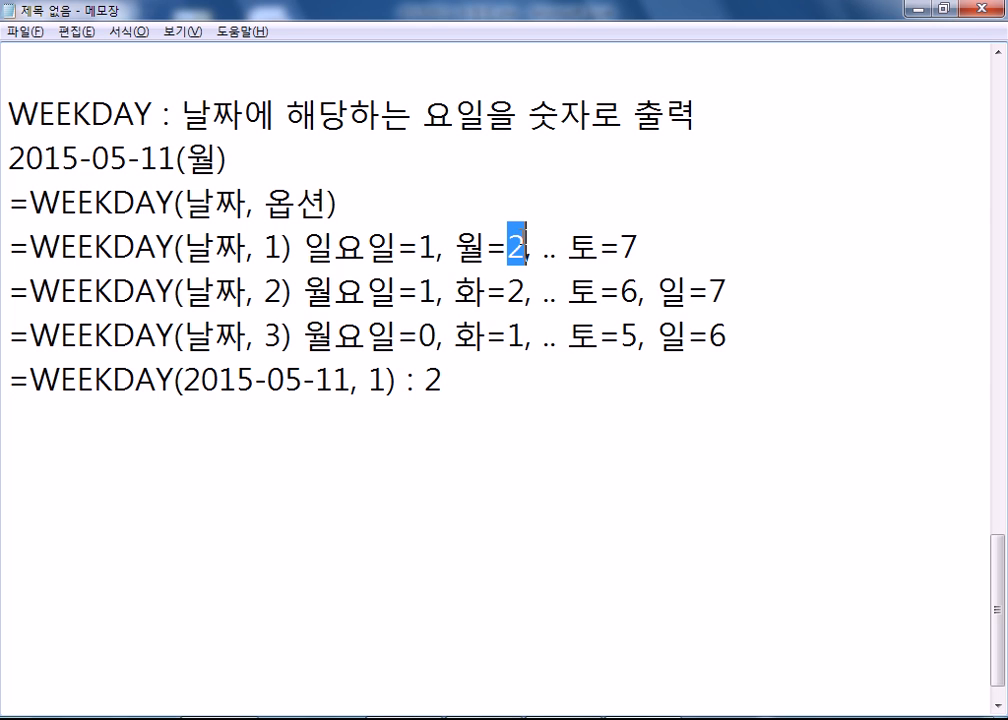
pyautogui.moveTo(264, 245); pyautogui.dragTo(282, 245)
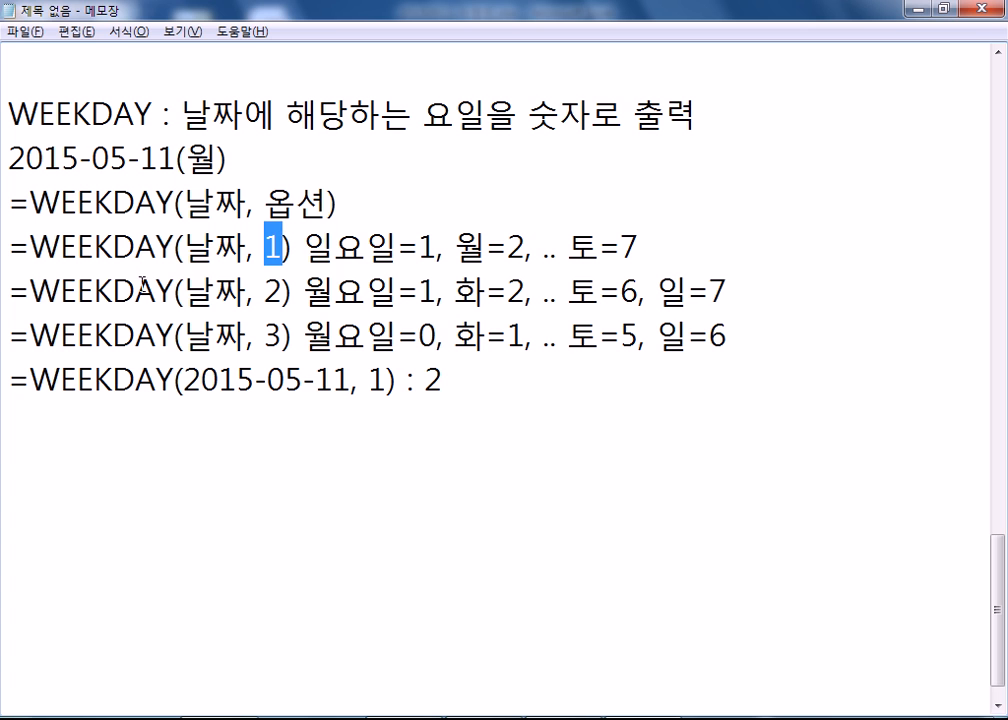
# Duplicate the =WEEKDAY(2015-05-11, 1) example line and change the copy's option to 2.
pyautogui.click(10, 388)
pyautogui.moveTo(11, 391); pyautogui.dragTo(9, 428)
pyautogui.hotkey('ctrl', 'c')
pyautogui.hotkey('ctrl', 'v')
pyautogui.hotkey('ctrl', 'v')
pyautogui.click(376, 424)
pyautogui.hotkey('shift', 'Right')
pyautogui.write('2')
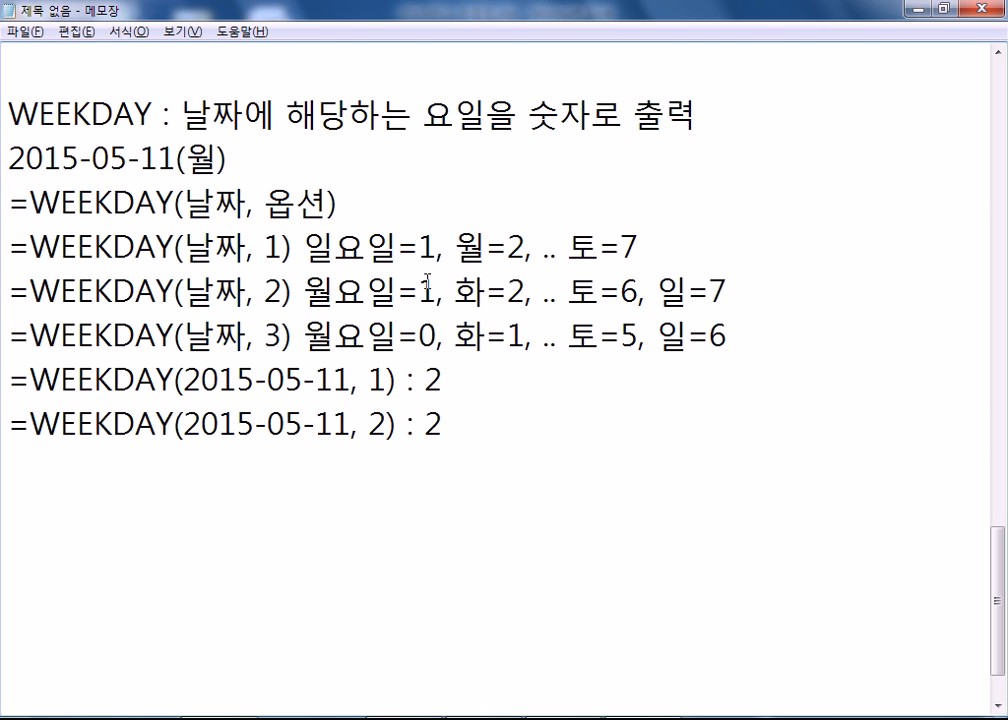
# Replace the copied example's result with 1 and leave a blank line below it.
pyautogui.moveTo(418, 290); pyautogui.dragTo(435, 290)
pyautogui.moveTo(425, 424); pyautogui.dragTo(441, 424)
pyautogui.write('1')
pyautogui.press('Return')
pyautogui.press('Return')
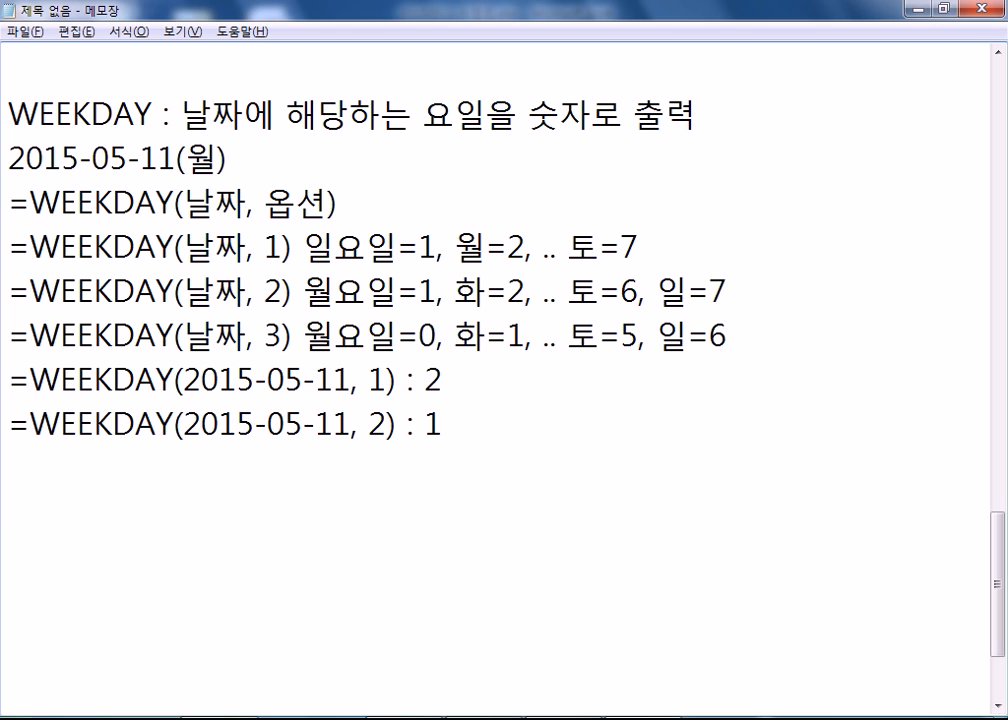
# Write the exercise instruction 해당날자에 대한 요일을 아래와 같이 출력하시오. below the WEEKDAY examples.
pyautogui.write('GO')
pyautogui.press('BackSpace')
pyautogui.press('BackSpace')
pyautogui.write('해')
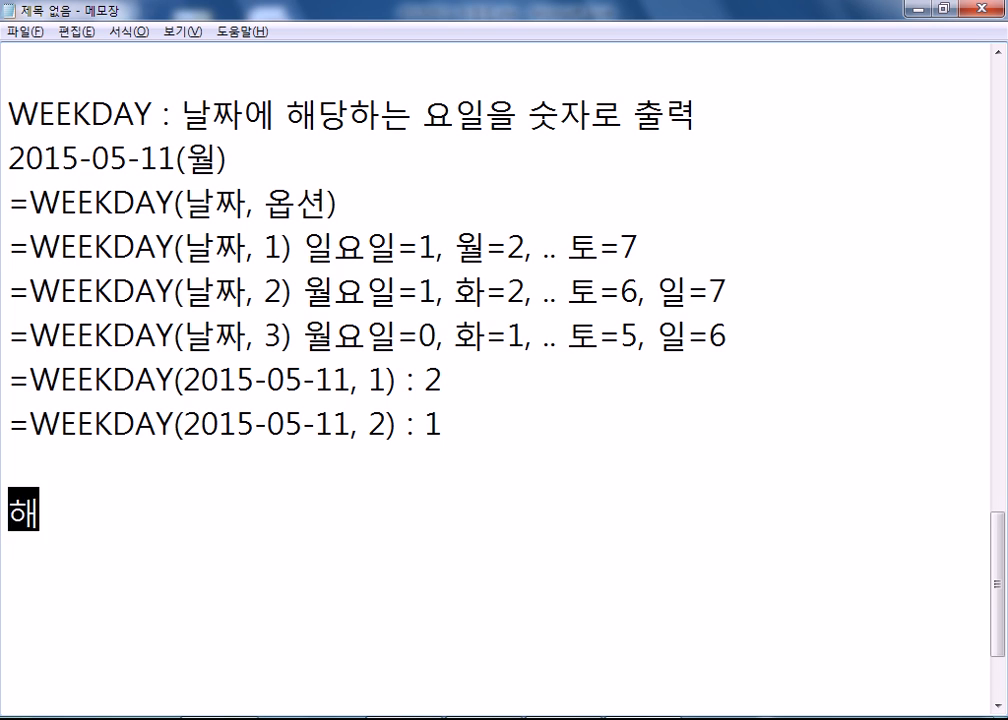
pyautogui.write('당날자에 ')
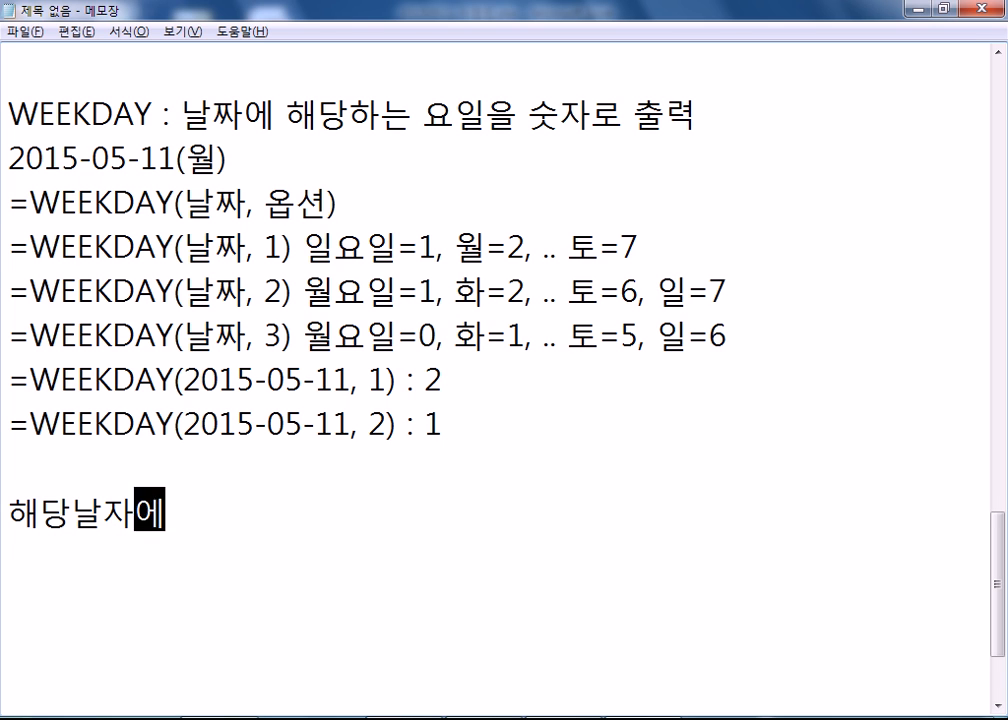
pyautogui.write('때한')
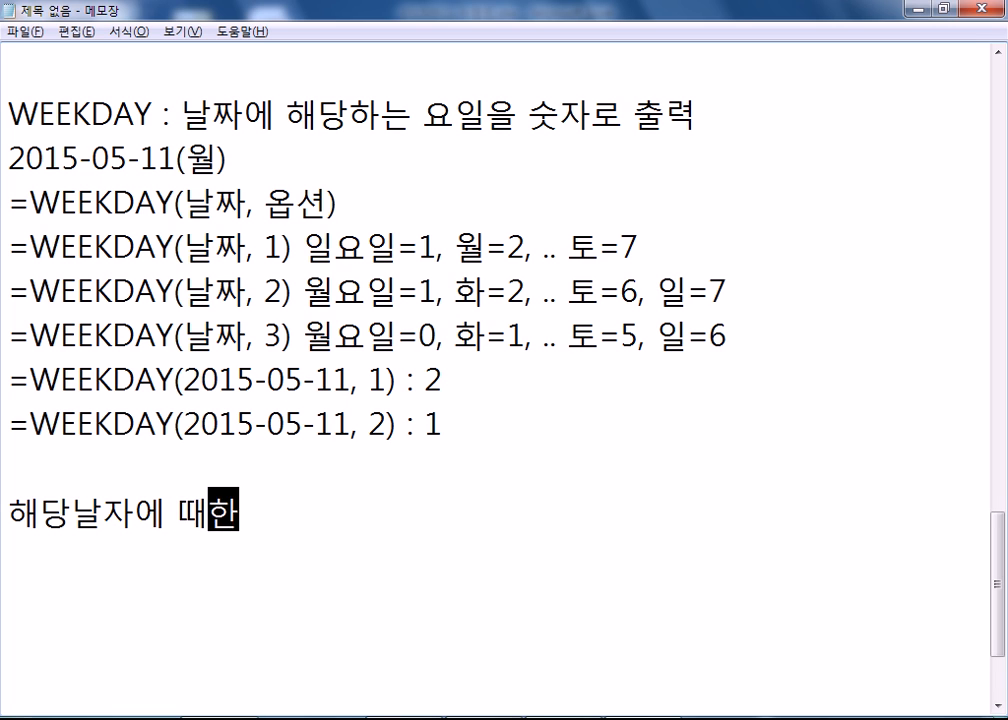
pyautogui.press('BackSpace')
pyautogui.press('BackSpace')
pyautogui.press('BackSpace')
pyautogui.press('BackSpace')
pyautogui.write('대한 ')
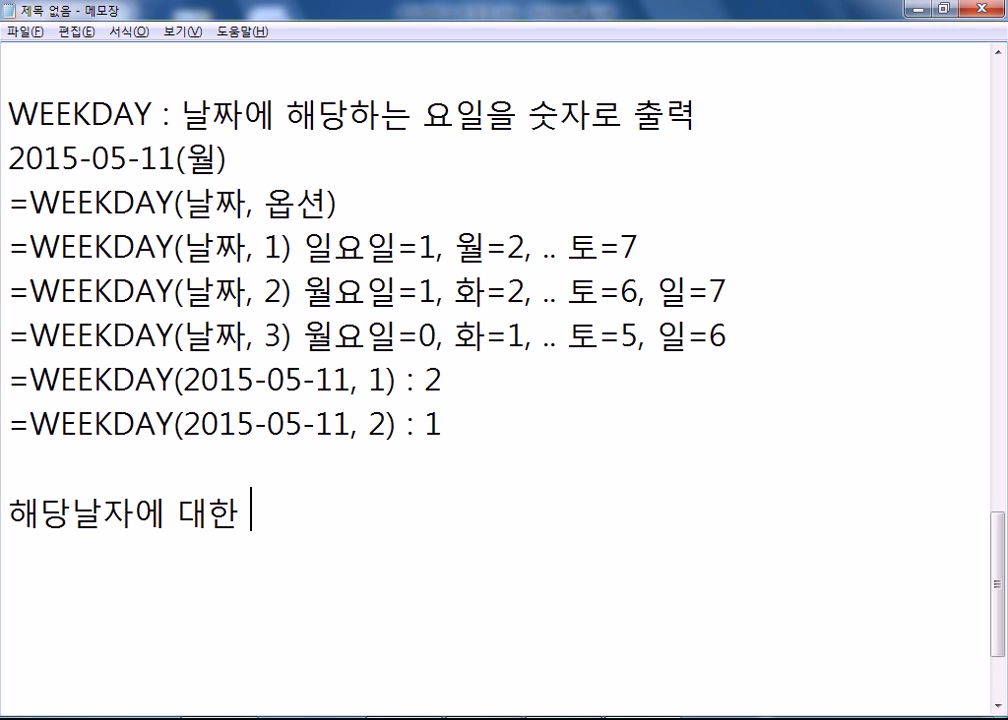
pyautogui.write('요이ㄹ을 아래와 ')
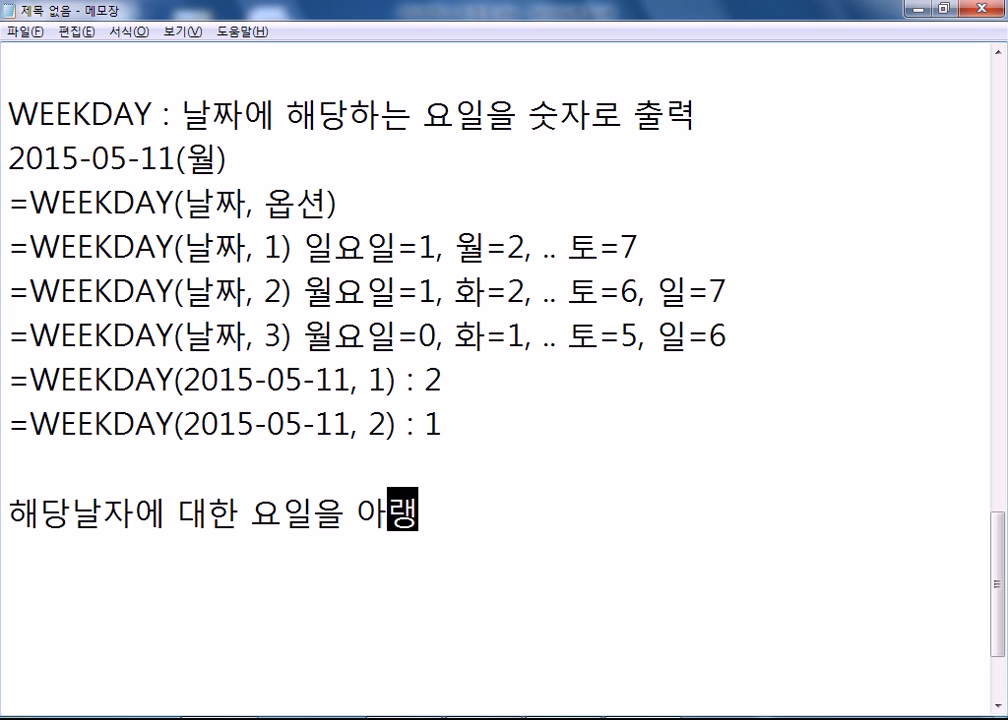
pyautogui.write('같이 출력')
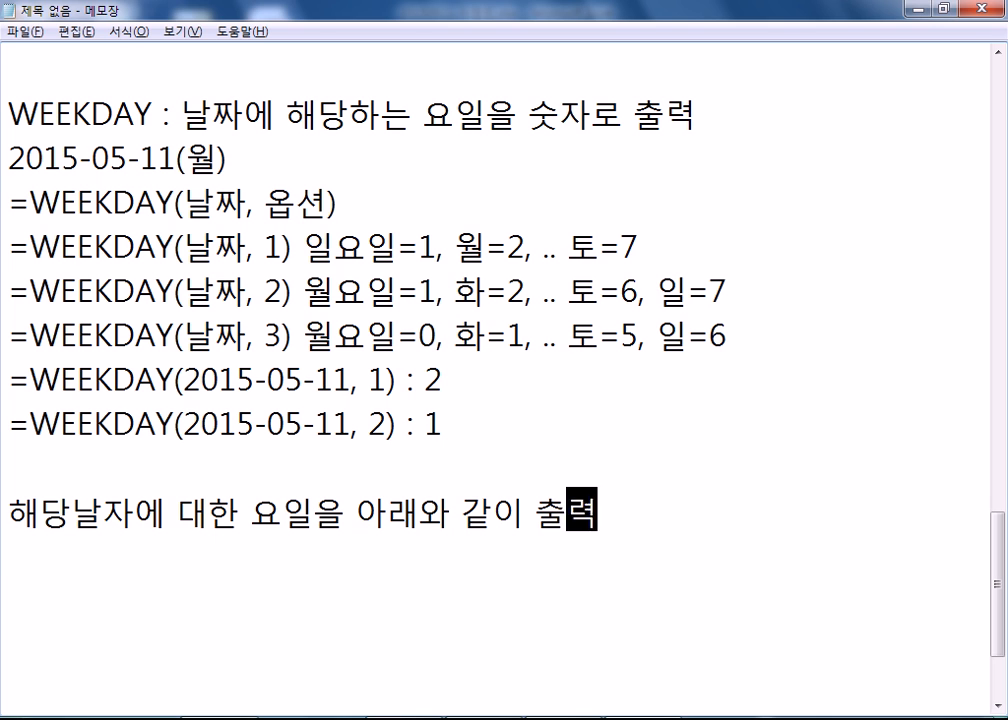
pyautogui.write('하시오.')
# Add the sample answer line 예) 화요일 under the exercise instruction, removing the stray ㅇ.
pyautogui.press('Return')
pyautogui.write('ㅇ')
pyautogui.press('BackSpace')
pyautogui.write('ㅇ')
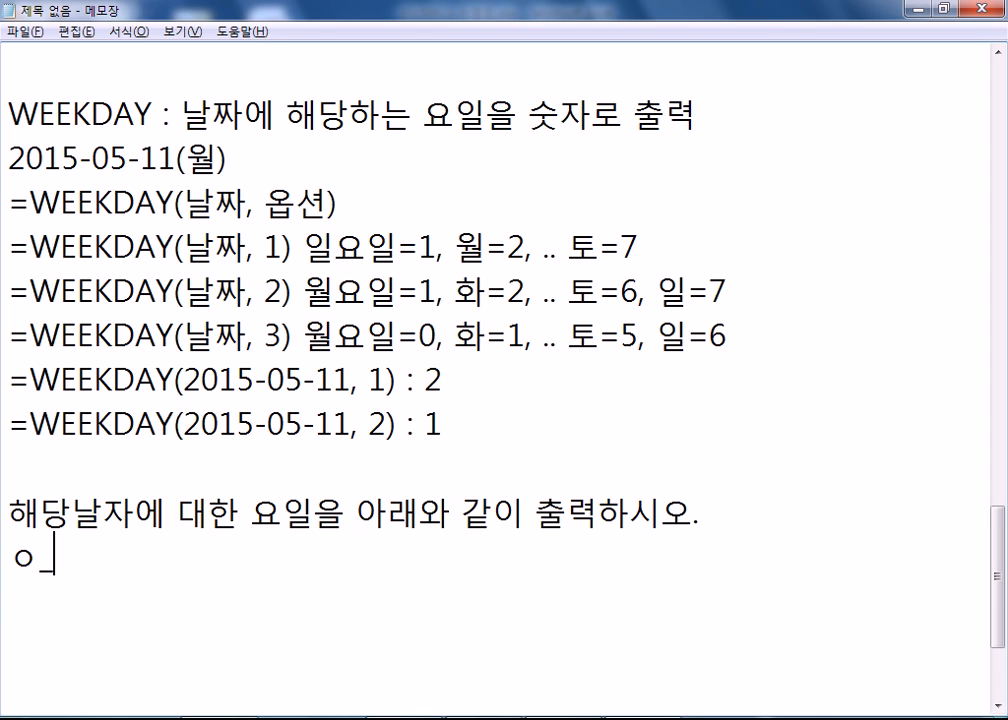
pyautogui.write('예)')
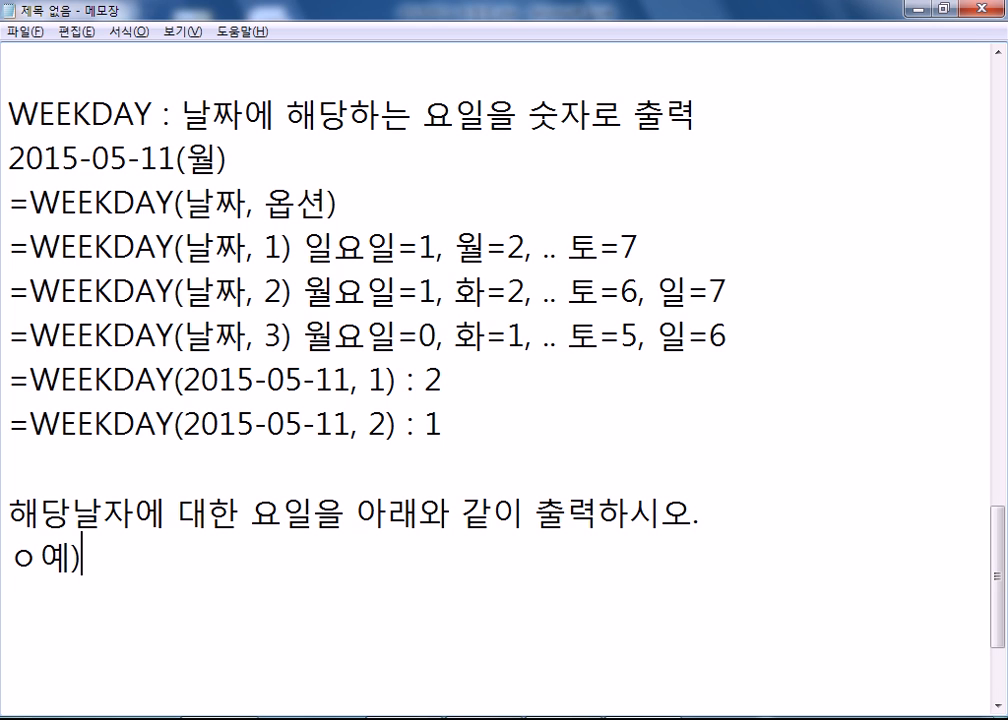
pyautogui.press('Home')
pyautogui.press('Delete')
pyautogui.press('Right')
pyautogui.press('Right')
pyautogui.write('화요일')
pyautogui.press('Return')
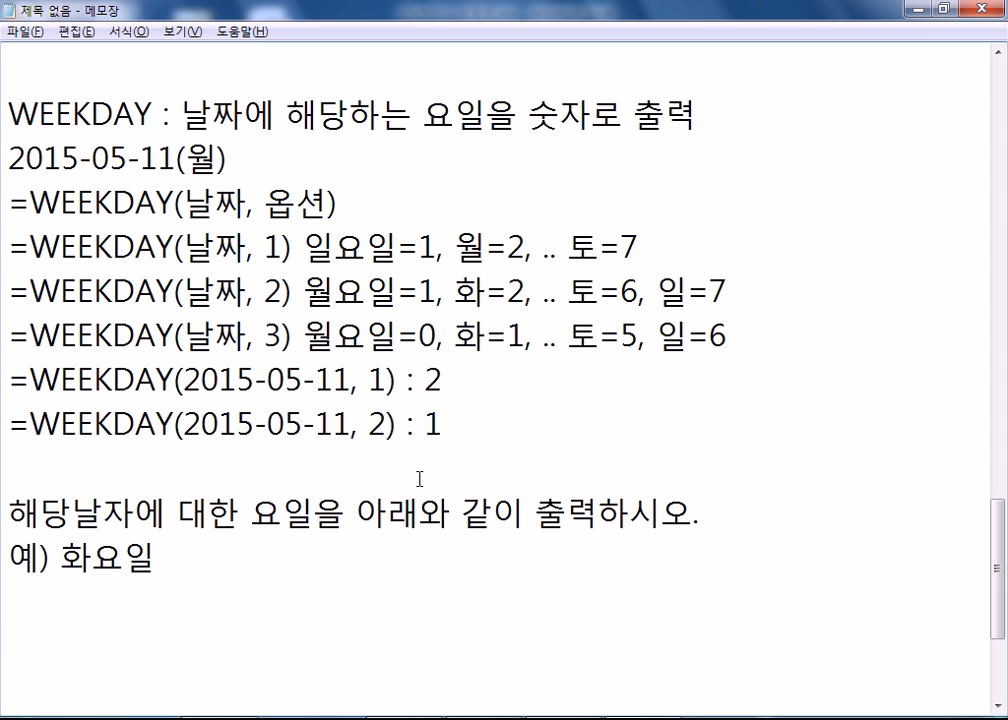
# Add a second sample answer line 예) 화 below the 예) 화요일 line.
pyautogui.scroll(-2, 437, 463)
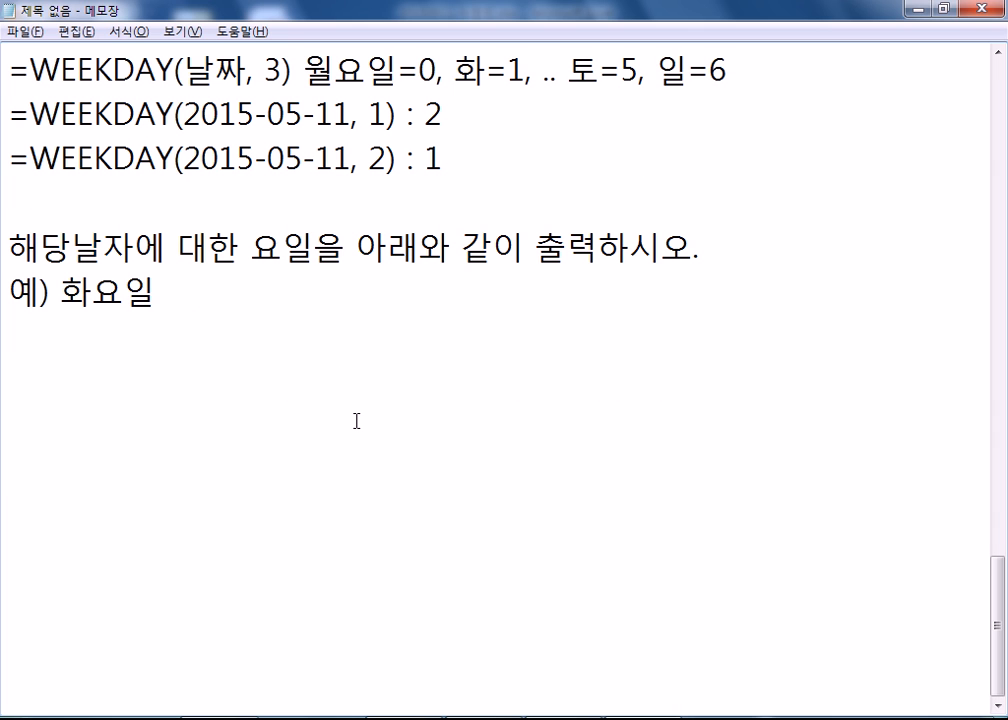
pyautogui.scroll(1, 356, 421)
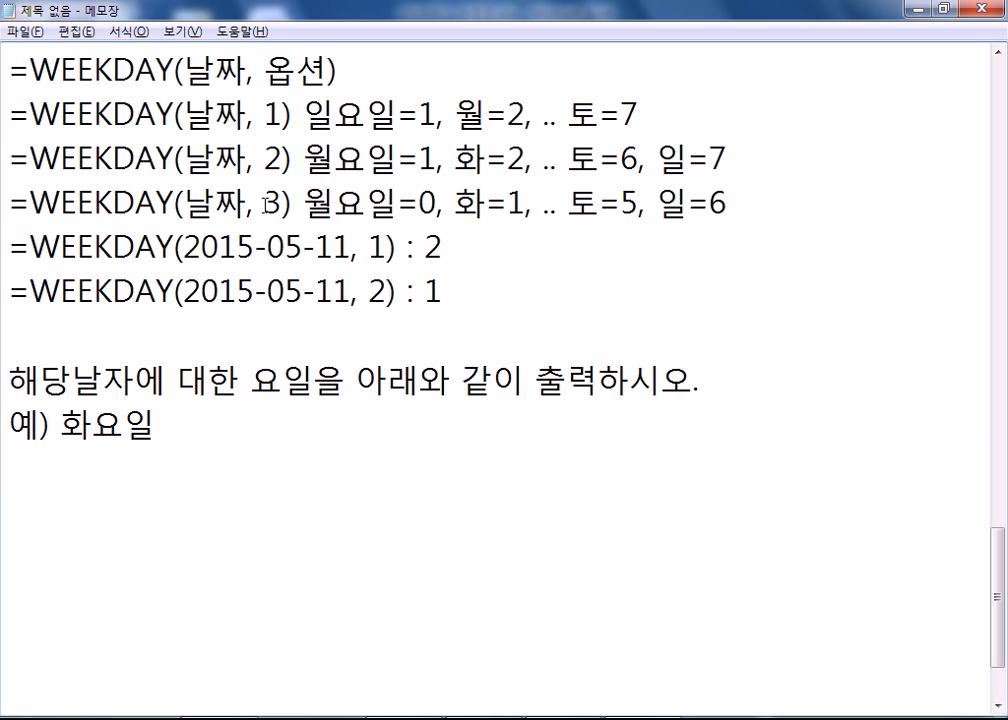
pyautogui.write('ㅇㅖ) ')
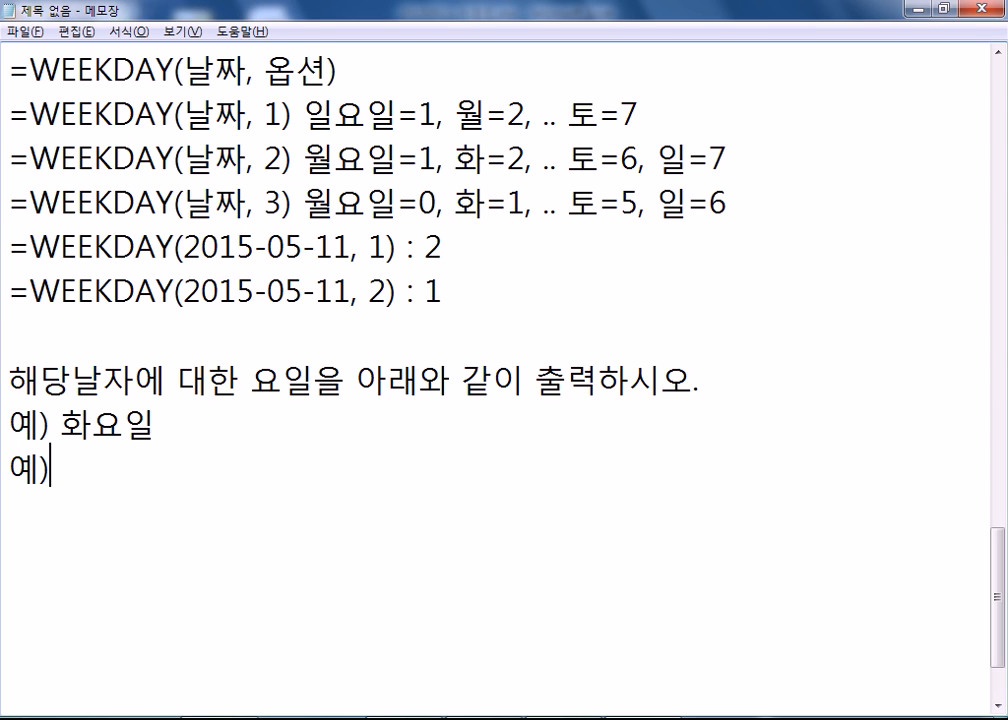
pyautogui.write('화')
pyautogui.press('Return')
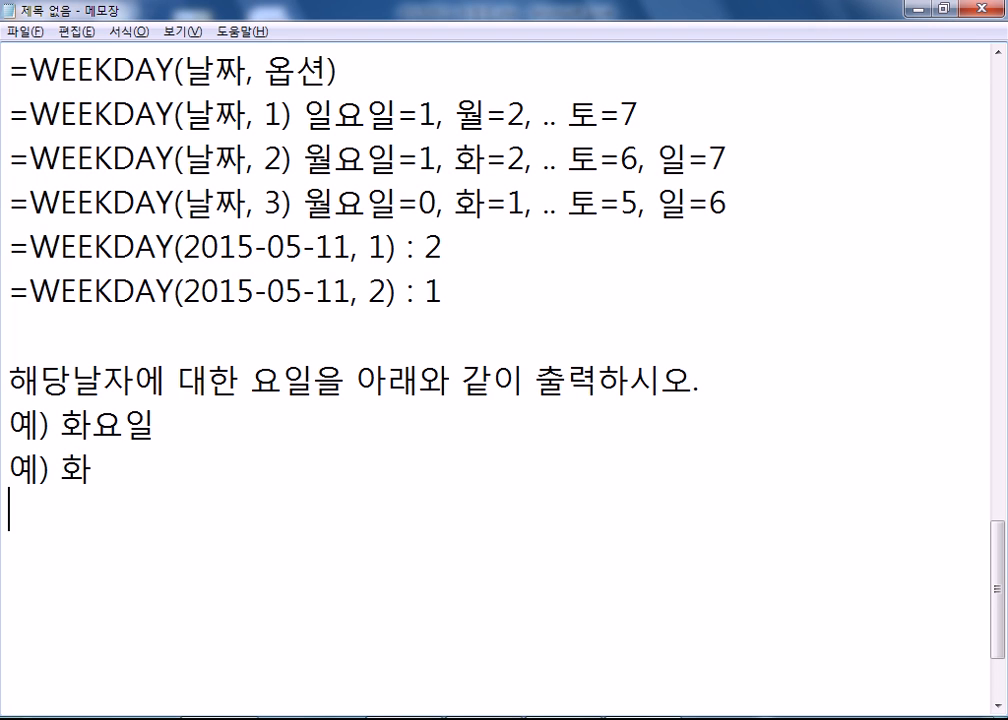
# Append the formula =WEEKDAY(날짜, 1) after the 예) 화요일 sample answer.
pyautogui.click(205, 424)
pyautogui.write('=WEEKDATY')
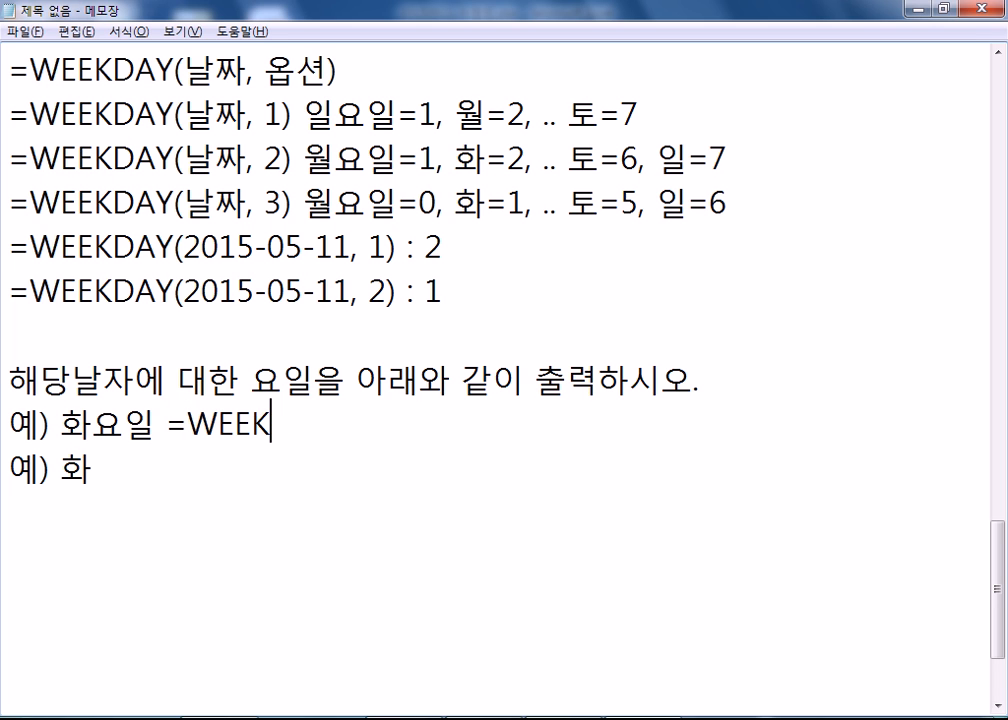
pyautogui.press('BackSpace')
pyautogui.press('BackSpace')
pyautogui.write('T')
pyautogui.press('BackSpace')
pyautogui.write('T')
pyautogui.press('BackSpace')
pyautogui.write('Y(')
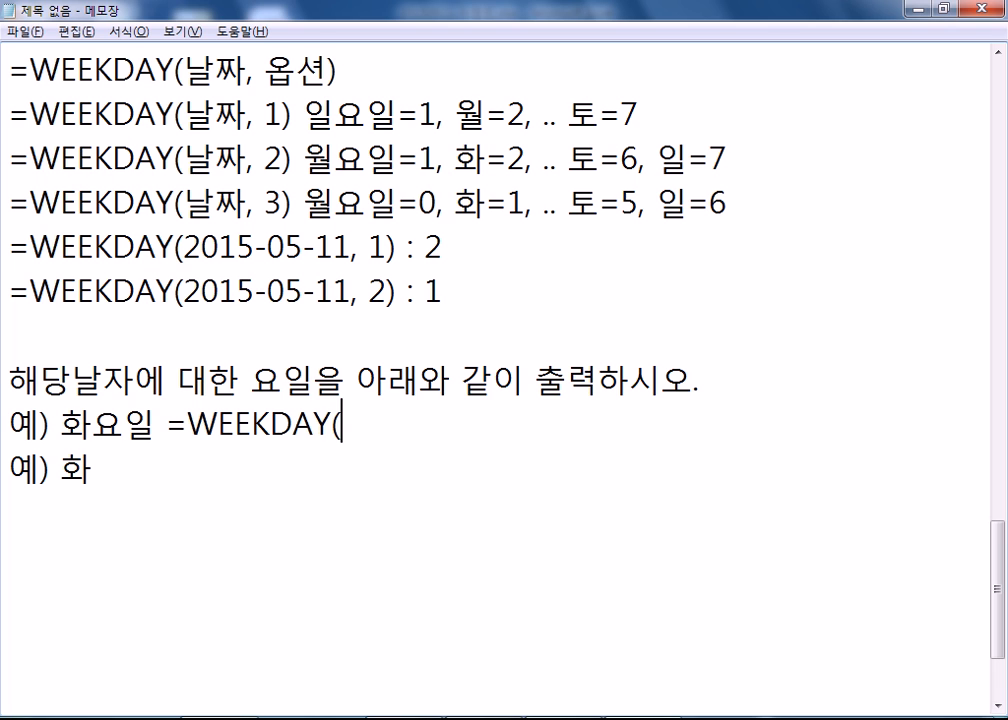
pyautogui.write('날짜, 1')
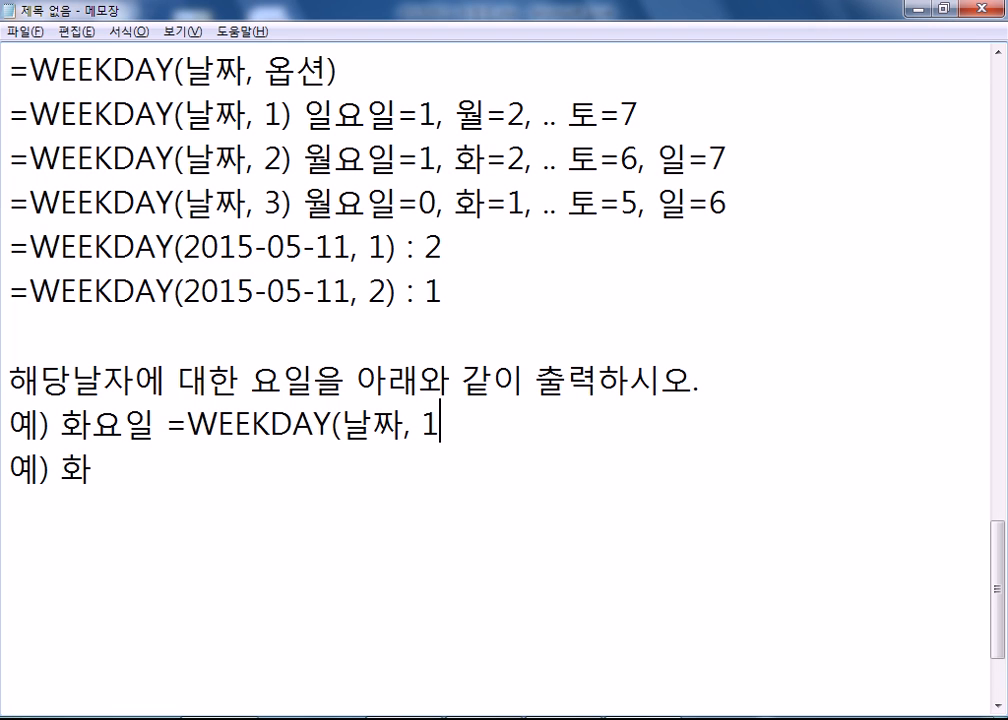
pyautogui.press('BackSpace')
pyautogui.press('BackSpace')
pyautogui.press('BackSpace')
pyautogui.write(', 10')
pyautogui.press('BackSpace')
pyautogui.write(')')
# Insert CHOOSE( between the equals sign and WEEKDAY in the 예) 화요일 formula.
pyautogui.press('Left')
pyautogui.press('Left')
pyautogui.press('Left')
pyautogui.press('Left')
pyautogui.press('Left')
pyautogui.press('Left')
pyautogui.press('Left')
pyautogui.press('Left')
pyautogui.press('Left')
pyautogui.press('Left')
pyautogui.press('Left')
pyautogui.press('Left')
pyautogui.press('Left')
pyautogui.press('Left')
pyautogui.press('Left')
pyautogui.press('Left')
pyautogui.press('Right')
pyautogui.press('Right')
pyautogui.write('ㅊ')
pyautogui.press('BackSpace')
pyautogui.press('Hangul')
pyautogui.write('c')
pyautogui.press('BackSpace')
pyautogui.write('ho')
pyautogui.press('BackSpace')
pyautogui.press('BackSpace')
pyautogui.write('CCH')
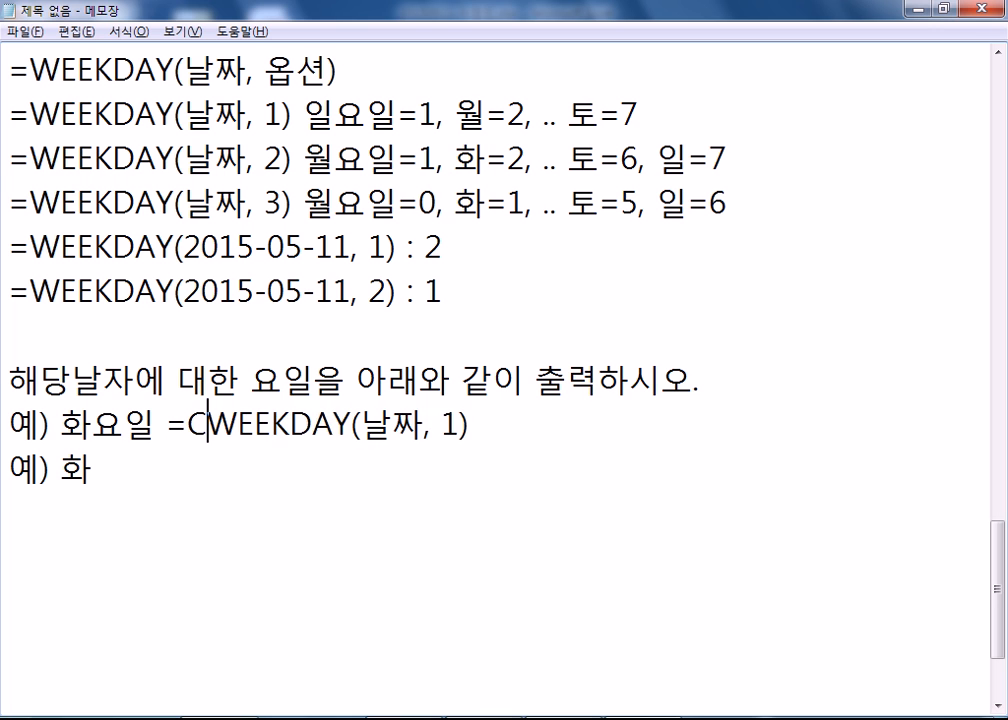
pyautogui.press('BackSpace')
pyautogui.press('BackSpace')
pyautogui.press('BackSpace')
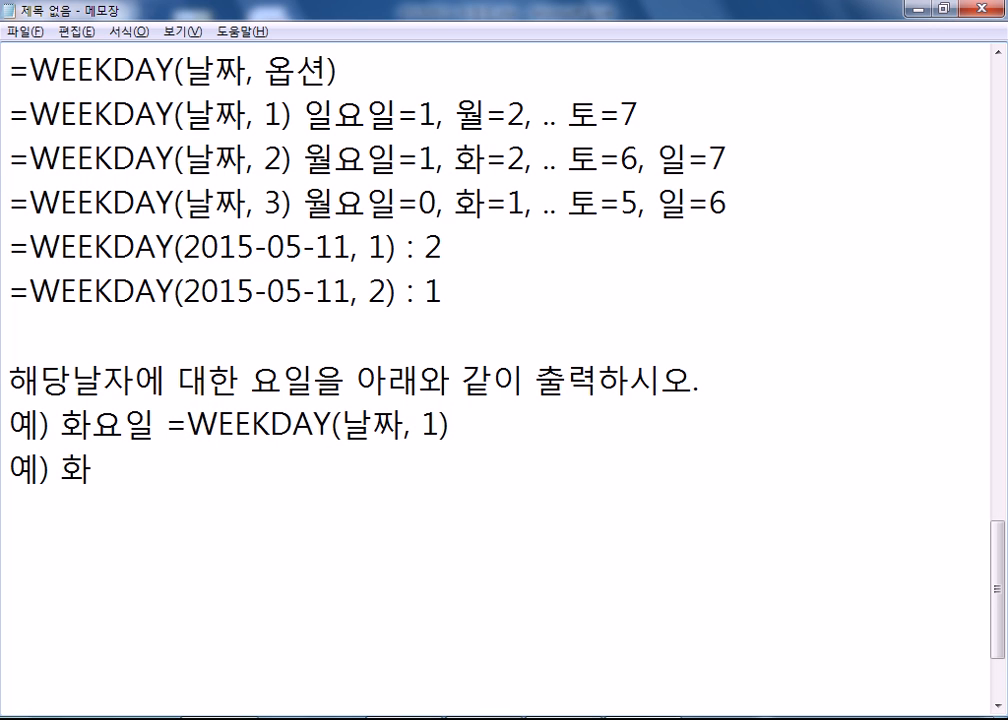
pyautogui.write('CHOOSE(')
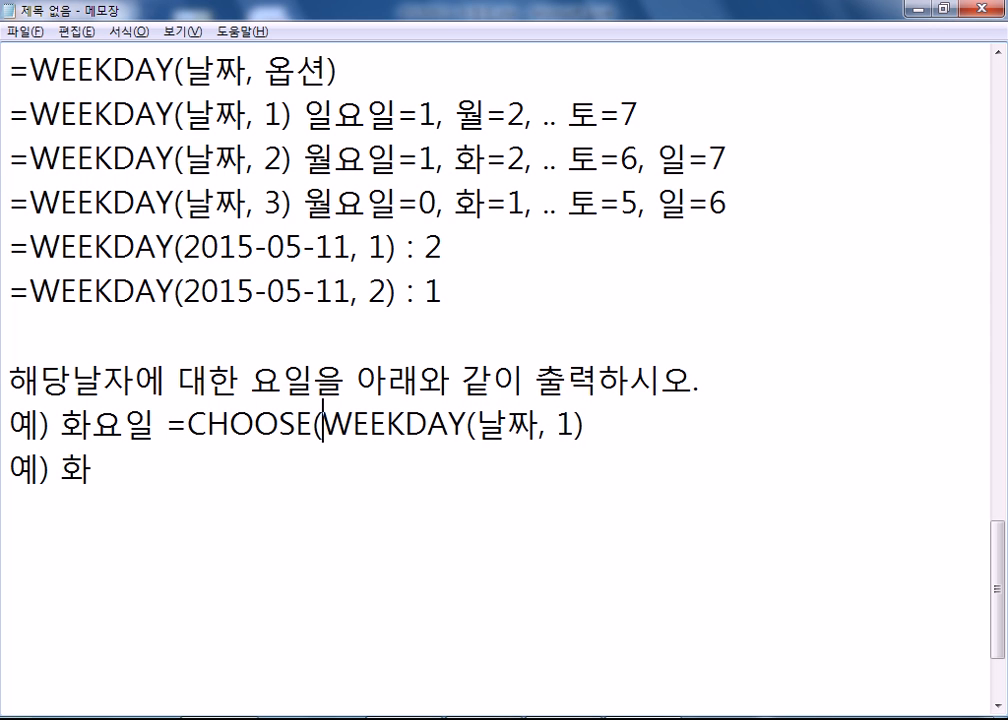
# Add "일요일" as the first choice after WEEKDAY(날짜, 1) in the CHOOSE formula.
pyautogui.press('End')
pyautogui.press('BackSpace')
pyautogui.write(', D')
pyautogui.press('BackSpace')
pyautogui.press('Return')
pyautogui.press('BackSpace')
pyautogui.write('"일')
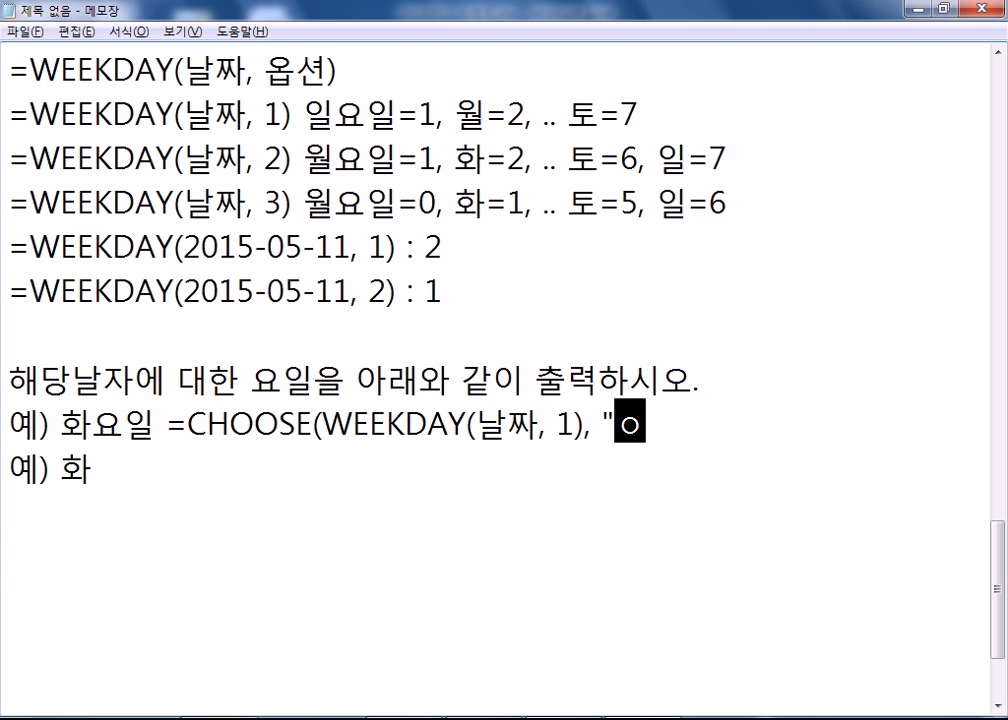
pyautogui.write('요일", ')
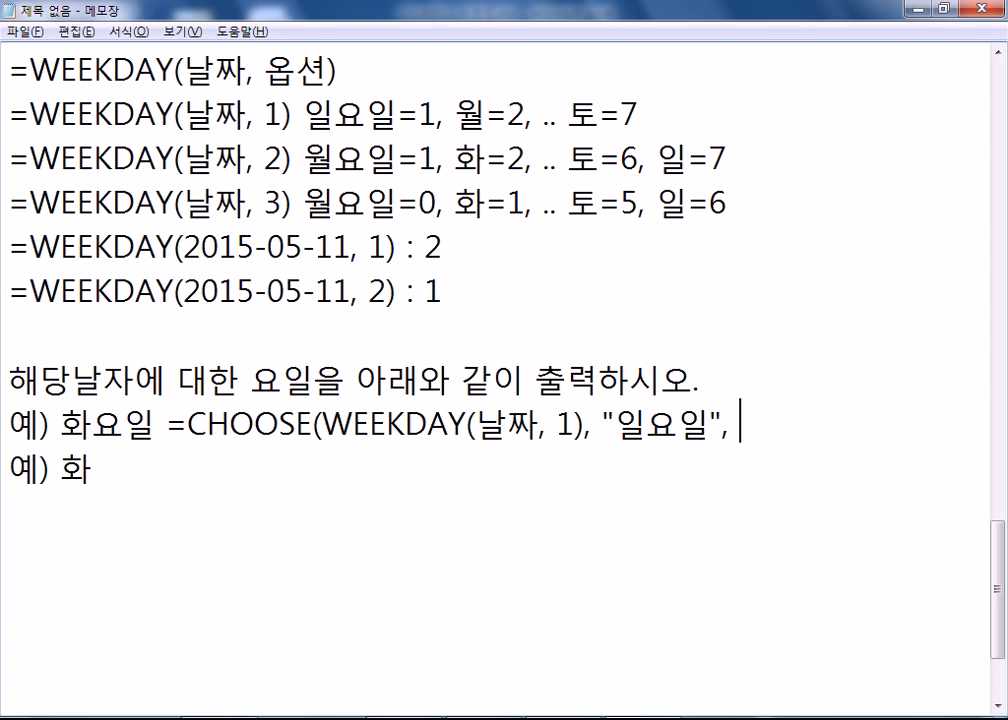
# Add the remaining choices from 월요일 through 토요일 to the CHOOSE formula and close its parenthesis.
pyautogui.write('워')
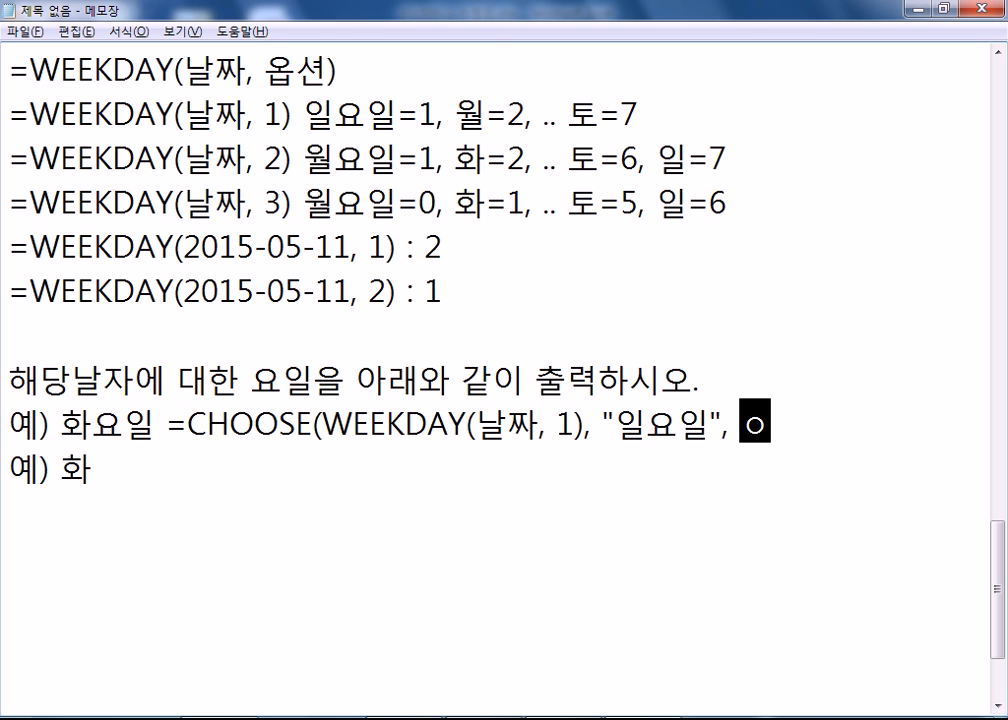
pyautogui.press('BackSpace')
pyautogui.write('월요일"')
pyautogui.write(', "호')
pyautogui.write('요일", "')
pyautogui.write('수요일",')
pyautogui.write('ㅡ')
pyautogui.press('BackSpace')
pyautogui.write('"모ㅓ')
pyautogui.press('BackSpace')
pyautogui.press('BackSpace')
pyautogui.write('ㅁ목요일')
pyautogui.write('"금요일"')
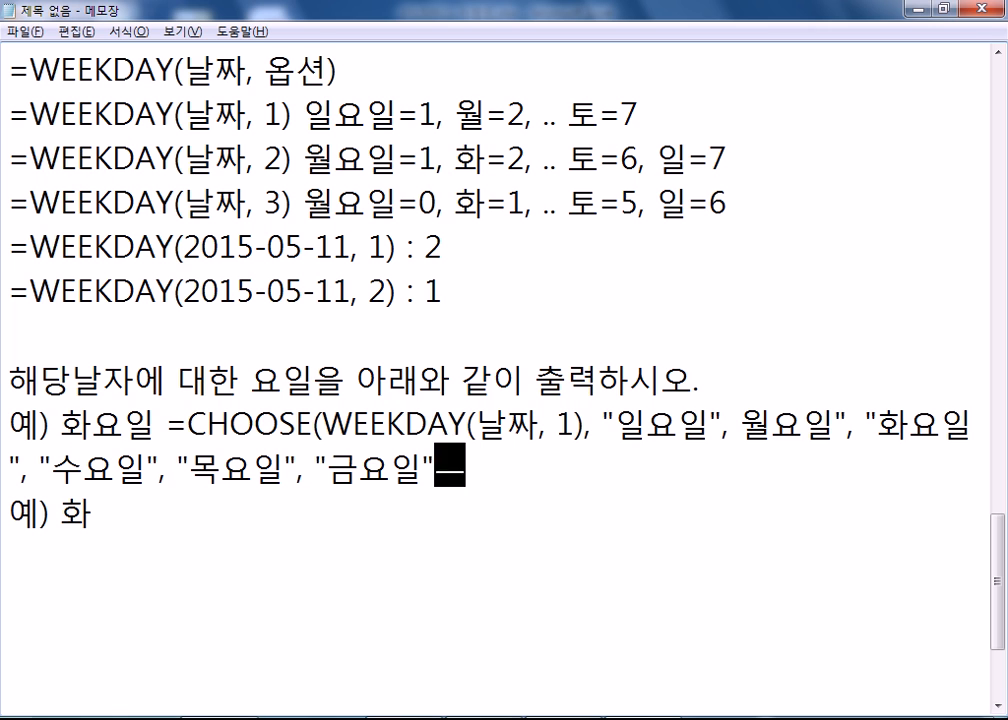
pyautogui.write(', "')
pyautogui.write('토')
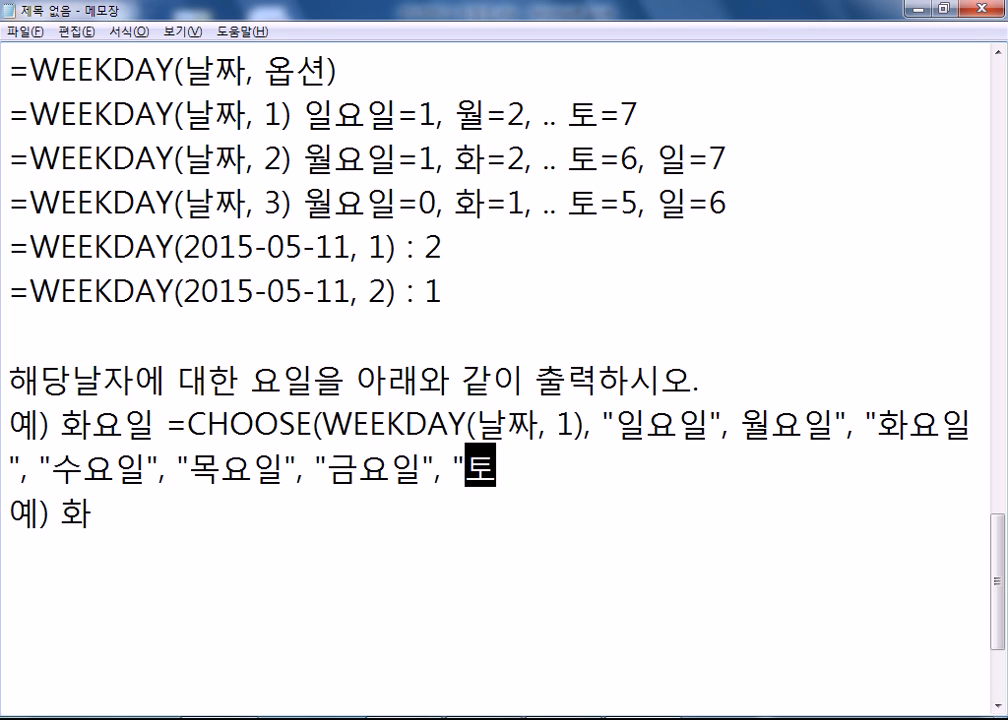
pyautogui.write('요일")')
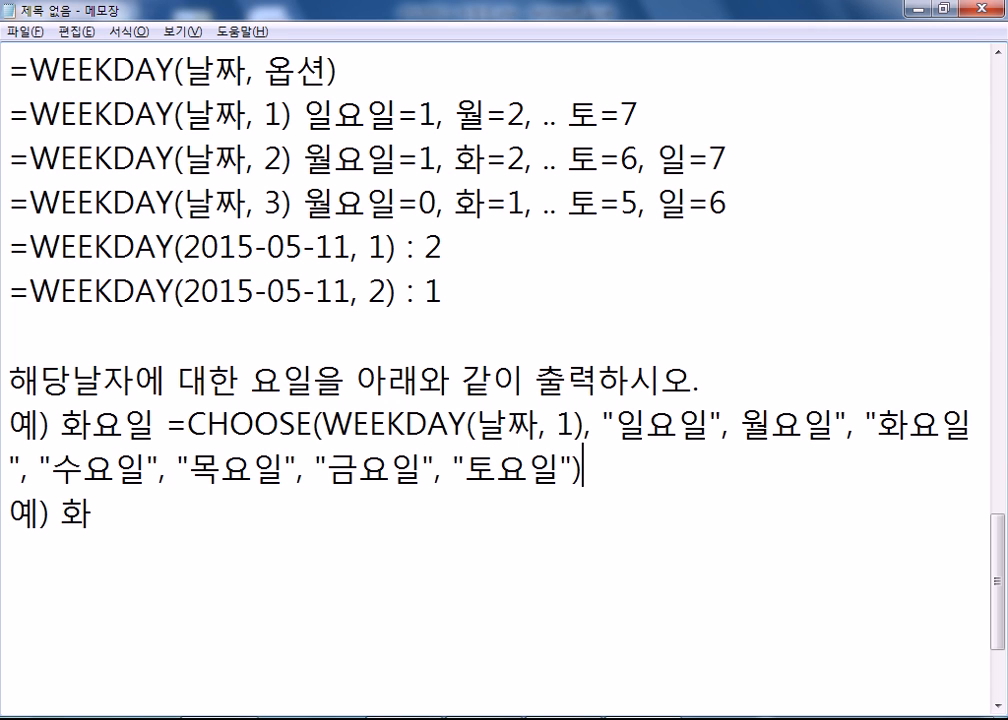
# Move the CHOOSE formula onto its own line under 예) 화요일 and leave a blank line before 예) 화.
pyautogui.press('Up')
pyautogui.press('Home')
pyautogui.press('Right')
pyautogui.press('Right')
pyautogui.press('Right')
pyautogui.press('Right')
pyautogui.press('Right')
pyautogui.press('Right')
pyautogui.press('Return')
pyautogui.press('Delete')
pyautogui.press('Down')
pyautogui.press('Down')
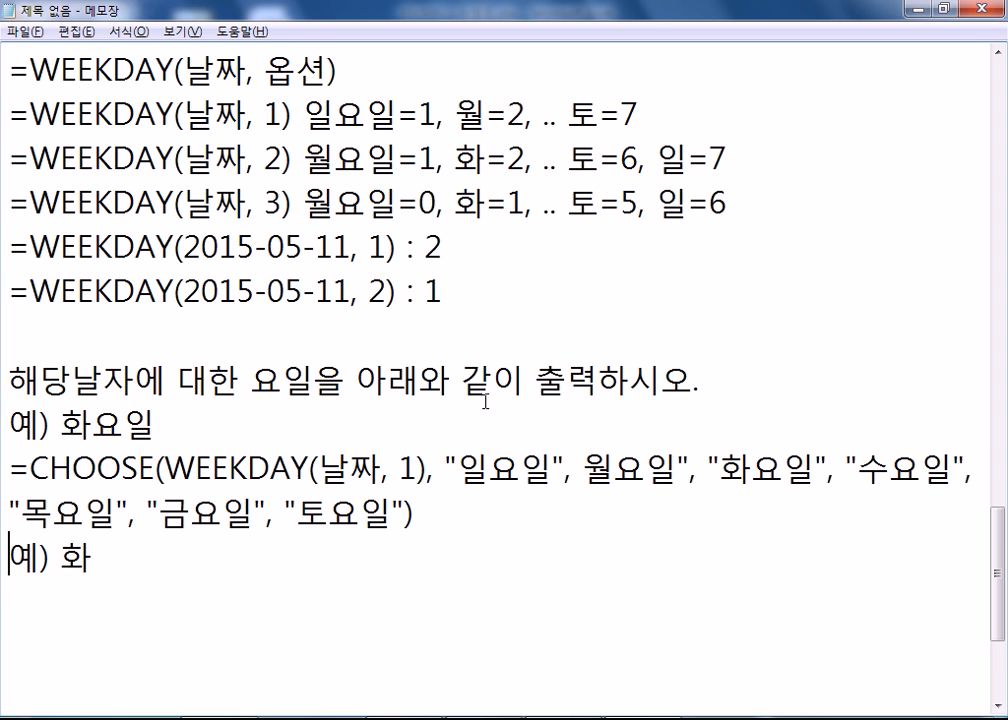
pyautogui.press('Return')
pyautogui.scroll(-2, 423, 299)
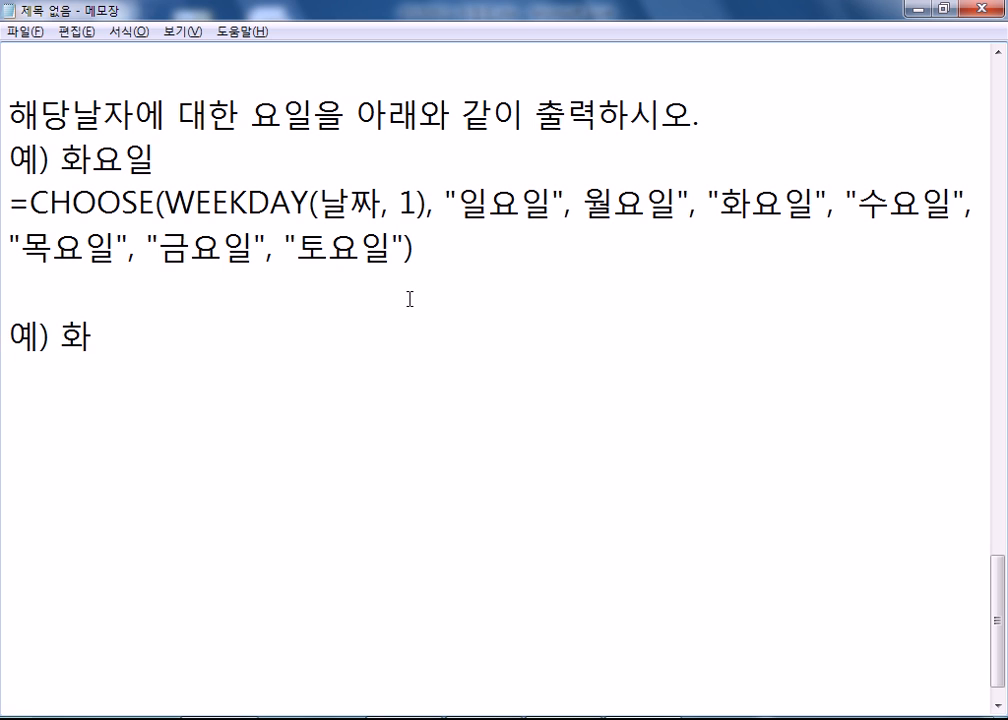
# Review the CHOOSE formula's arguments and add the missing opening quotation mark before 월요일.
pyautogui.moveTo(165, 203); pyautogui.dragTo(378, 204)
pyautogui.click(376, 205)
pyautogui.moveTo(400, 205); pyautogui.dragTo(552, 203)
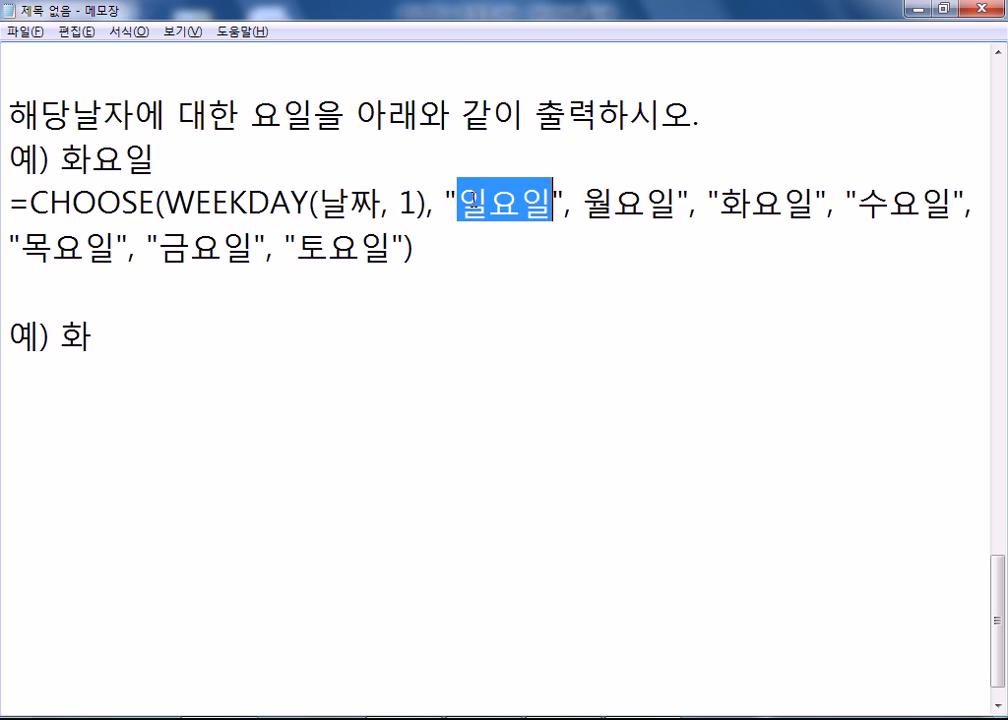
pyautogui.moveTo(428, 204); pyautogui.dragTo(196, 205)
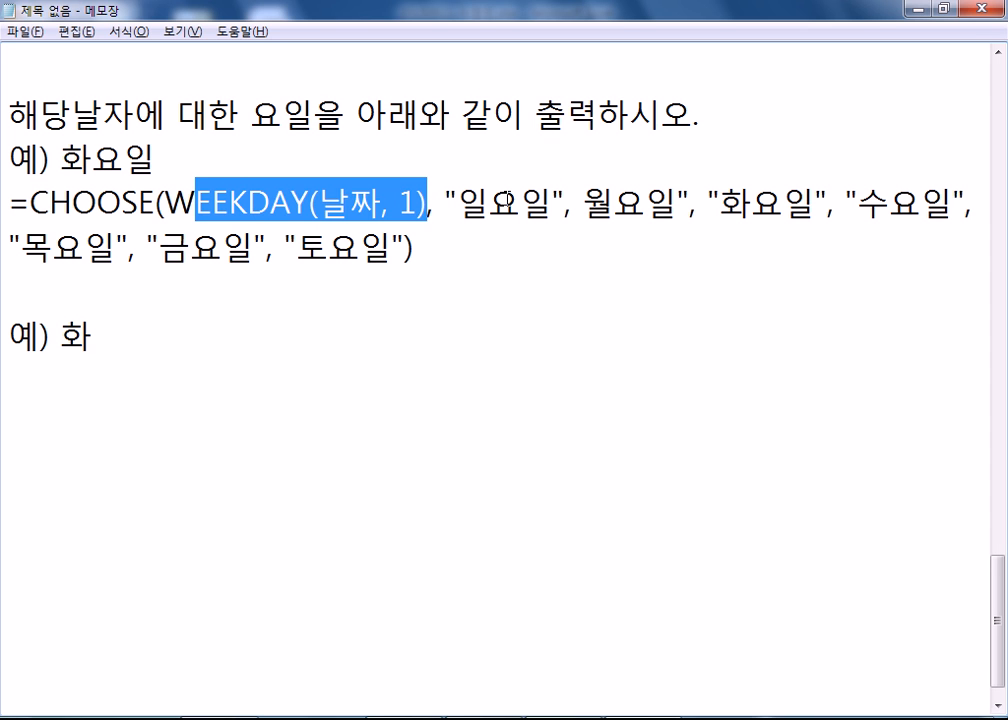
pyautogui.scroll(2, 435, 218)
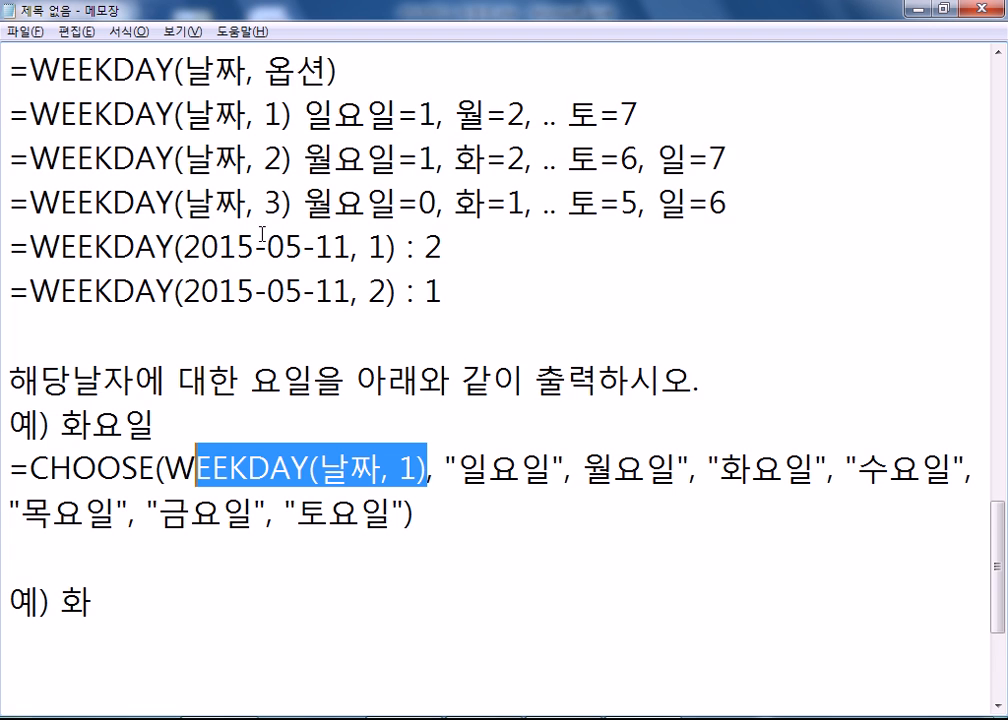
pyautogui.scroll(-1, 357, 112)
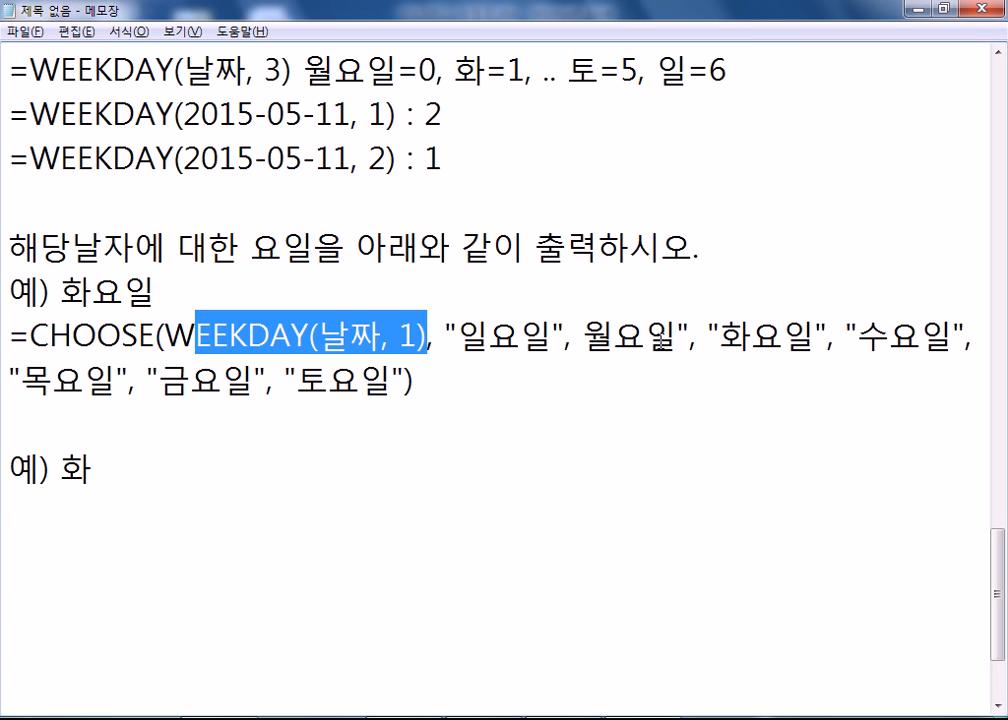
pyautogui.moveTo(586, 338); pyautogui.dragTo(637, 338)
pyautogui.click(588, 338)
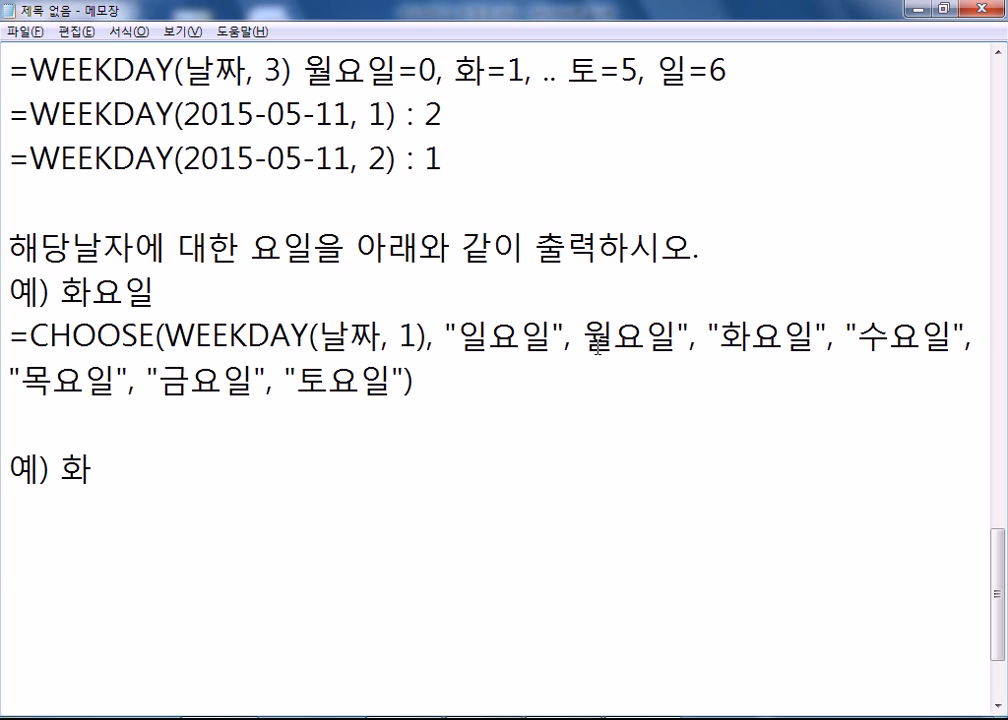
pyautogui.write('"')
pyautogui.press('Right')
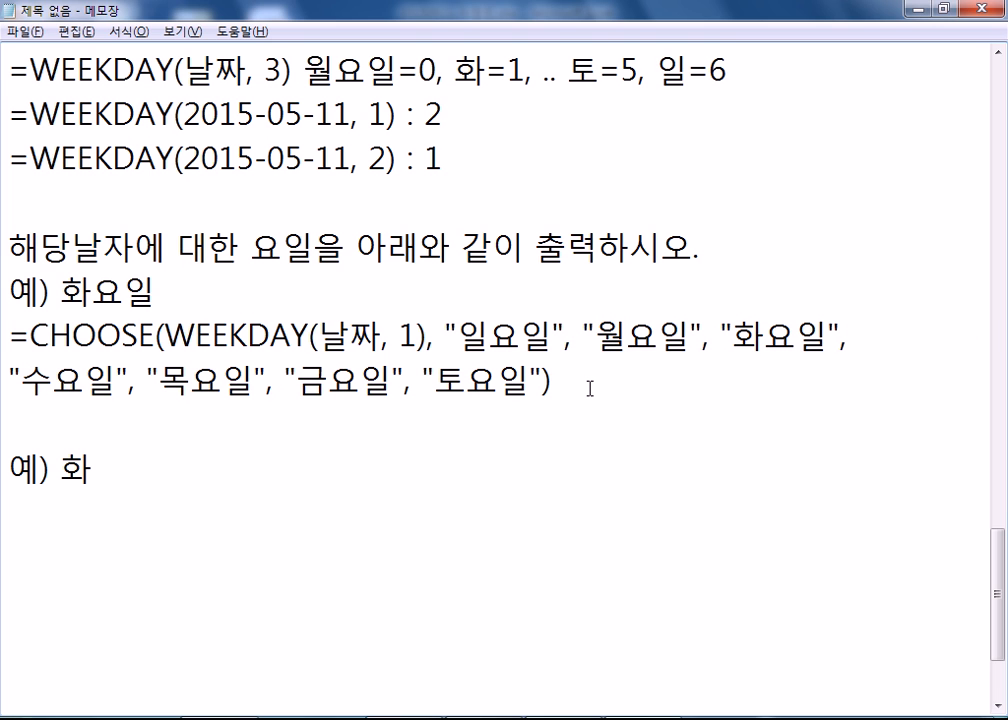
# Copy the full CHOOSE(WEEKDAY(날짜, 1), ...) formula to the line below 예) 화.
pyautogui.scroll(-1, 590, 387)
pyautogui.click(232, 390)
pyautogui.click(212, 338)
pyautogui.moveTo(10, 203); pyautogui.dragTo(9, 292)
pyautogui.click(13, 366)
pyautogui.write('=CHOOSE(WEEKDAY(날짜, 1), "일요일", "월요일", "화요일", "수요일", "목요일", "금요일", "토요일")')
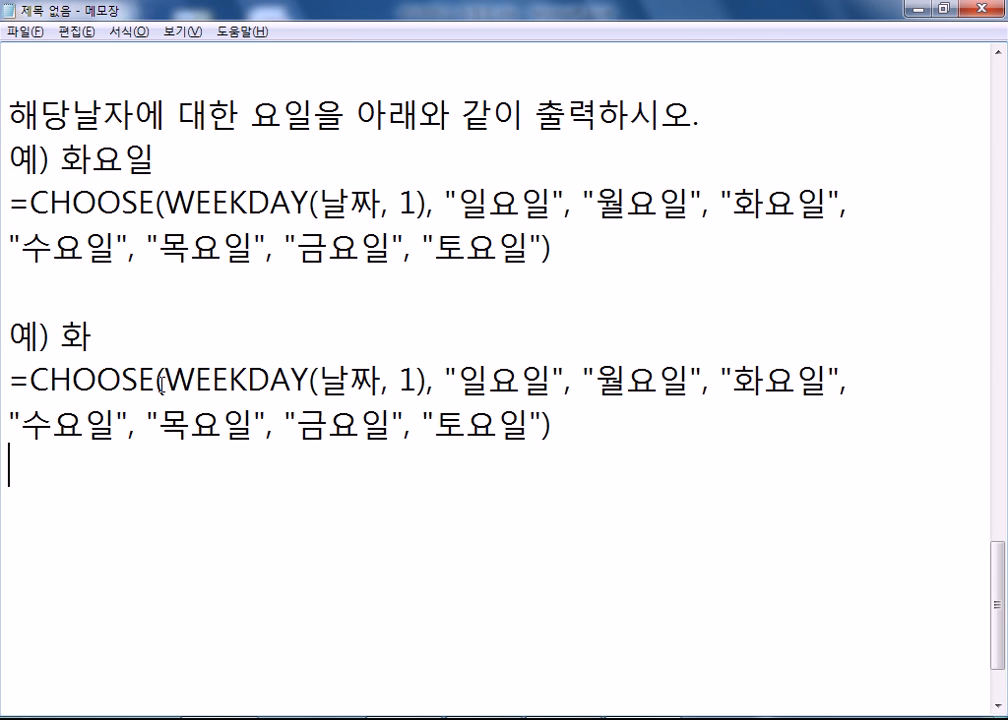
# Shorten the weekday names in the 예) 화 formula to "일", "월", "화", "수", "목", "금" and "토".
pyautogui.click(491, 380)
pyautogui.press('Delete')
pyautogui.press('Delete')
pyautogui.click(557, 380)
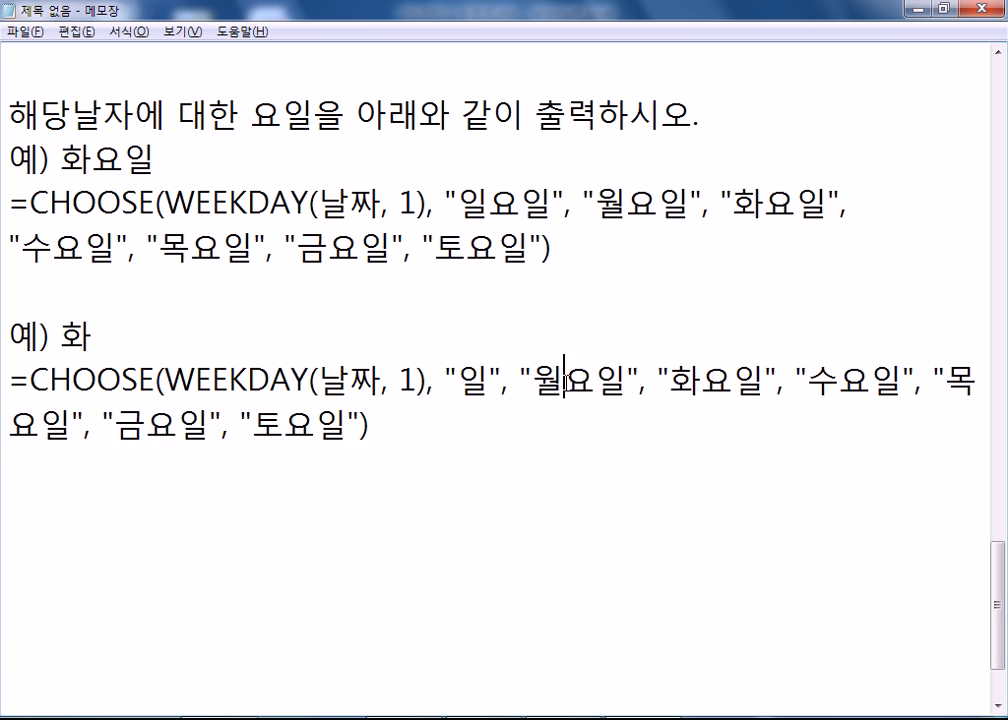
pyautogui.press('Delete')
pyautogui.press('Delete')
pyautogui.click(640, 380)
pyautogui.press('Delete')
pyautogui.press('Delete')
pyautogui.click(709, 380)
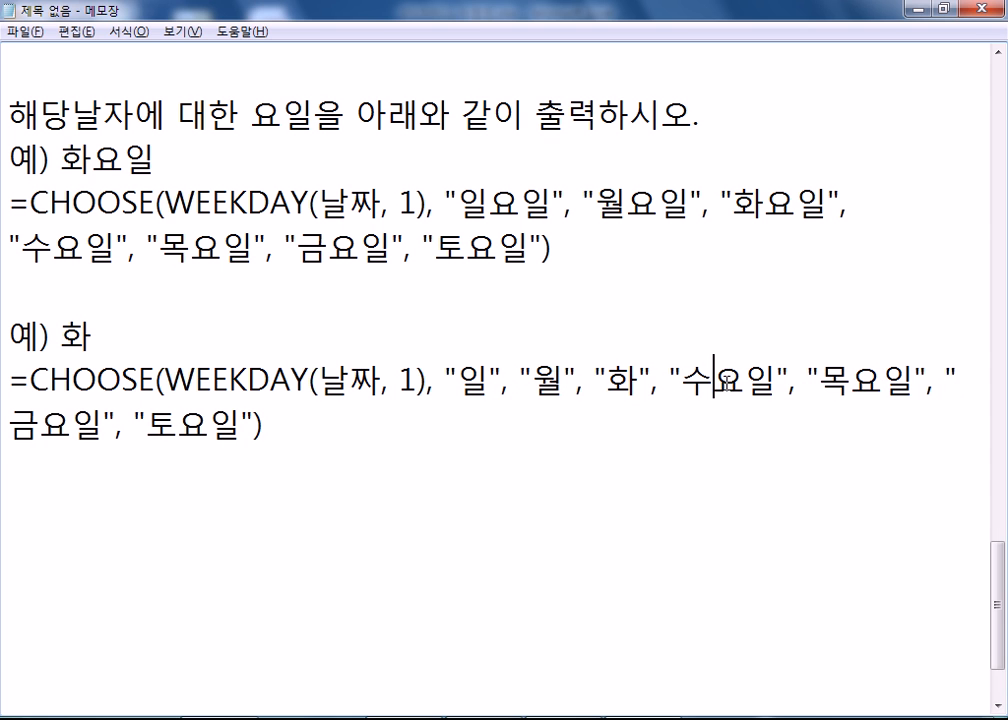
pyautogui.press('Delete')
pyautogui.press('Delete')
pyautogui.click(785, 380)
pyautogui.press('Delete')
pyautogui.press('Delete')
pyautogui.click(866, 380)
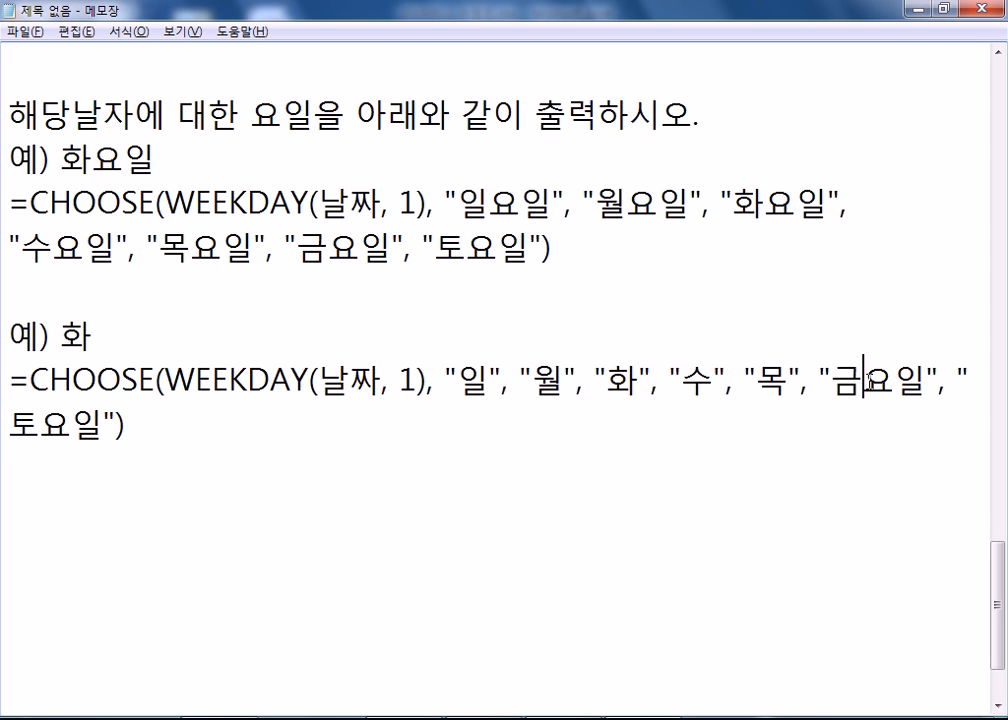
pyautogui.press('Delete')
pyautogui.press('Delete')
pyautogui.click(970, 382)
pyautogui.press('Delete')
pyautogui.press('Delete')
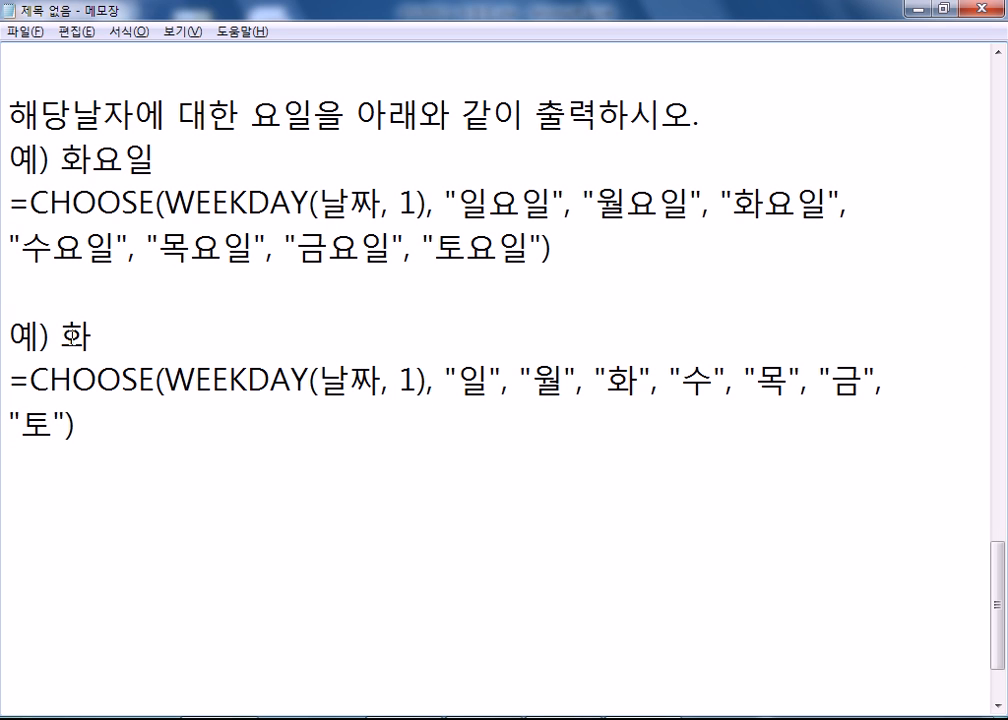
# Duplicate the full-name CHOOSE formula directly below itself in the 예) 화요일 example.
pyautogui.doubleClick(87, 338)
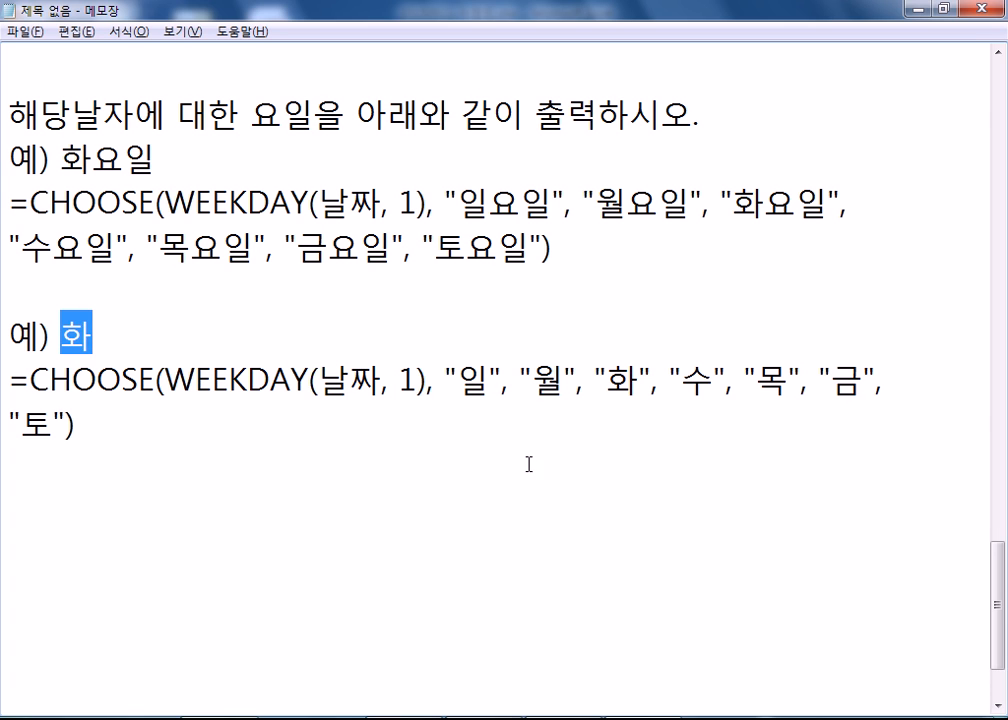
pyautogui.moveTo(93, 157); pyautogui.dragTo(155, 158)
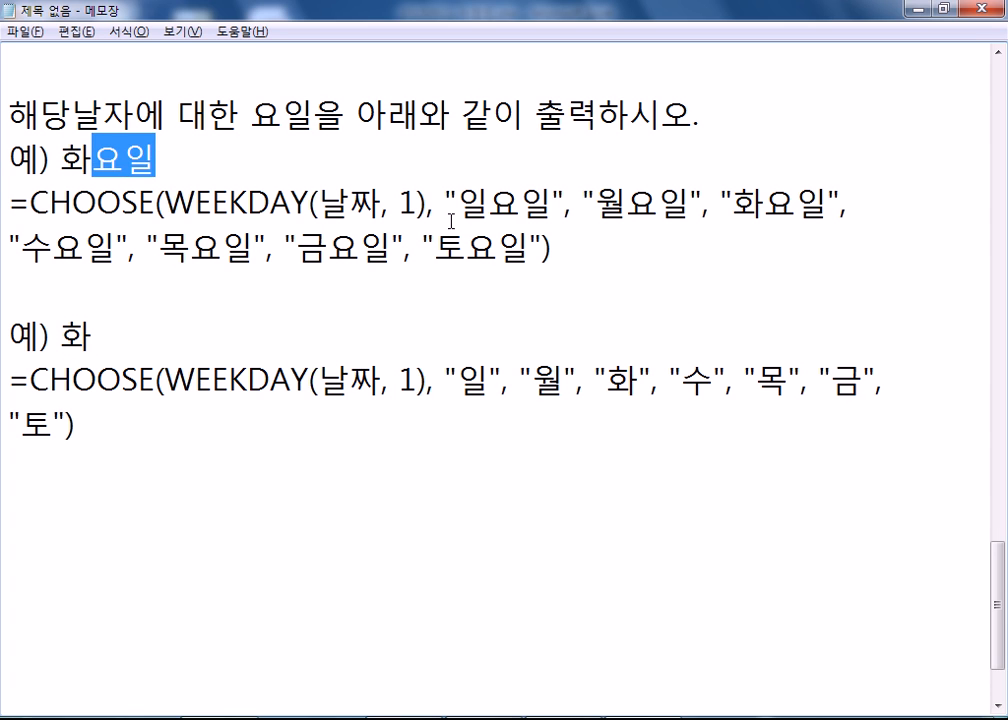
pyautogui.moveTo(488, 207); pyautogui.dragTo(552, 208)
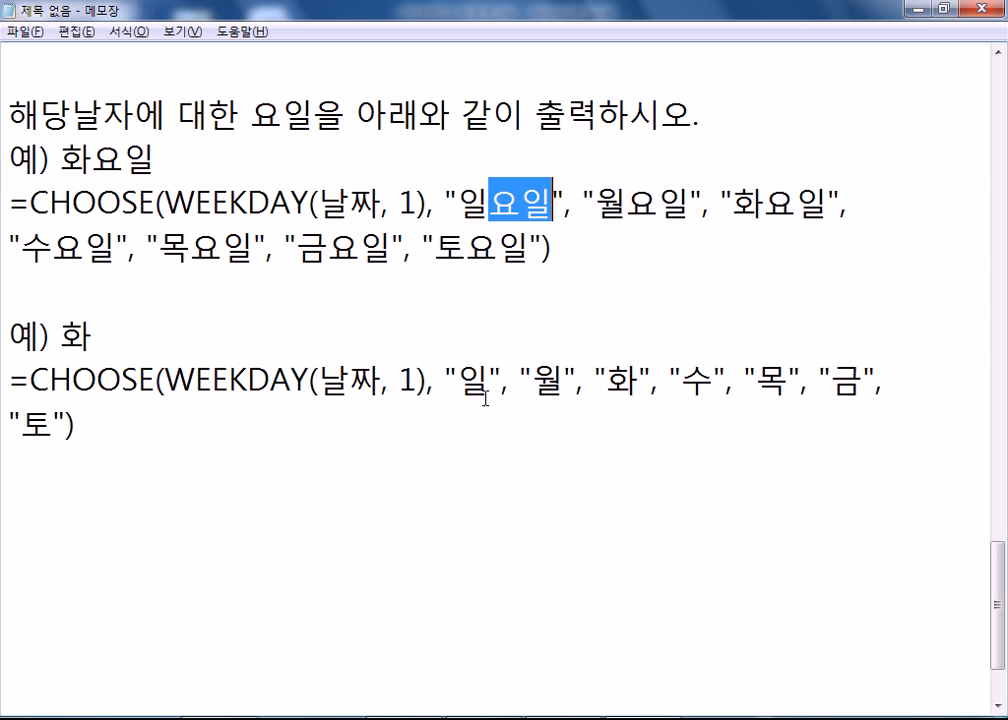
pyautogui.moveTo(9, 202); pyautogui.dragTo(9, 272)
pyautogui.hotkey('ctrl', 'c')
pyautogui.click(22, 284)
pyautogui.hotkey('ctrl', 'v')
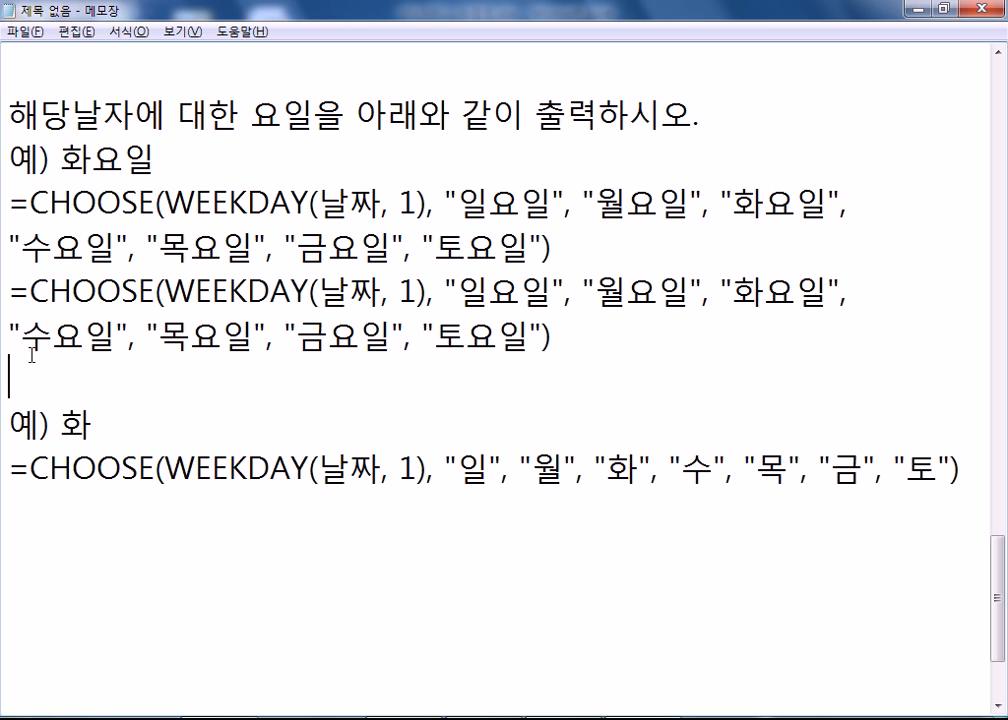
# Replace the duplicated full-name formula with a copy of the short-name CHOOSE formula from the 예) 화 example.
pyautogui.moveTo(11, 461); pyautogui.dragTo(6, 500)
pyautogui.moveTo(12, 290); pyautogui.dragTo(6, 383)
pyautogui.hotkey('ctrl', 'v')
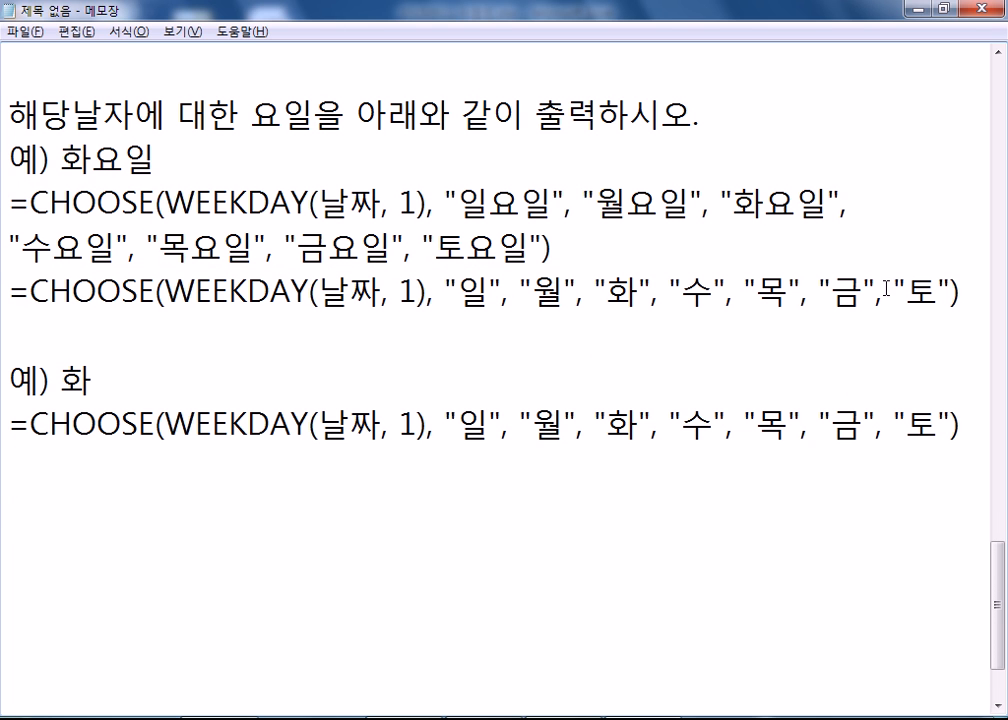
# Append &"요일" to the short-name CHOOSE formula in the 예) 화요일 example and insert a blank line above that formula.
pyautogui.click(963, 290)
pyautogui.write('&"여ㅛ')
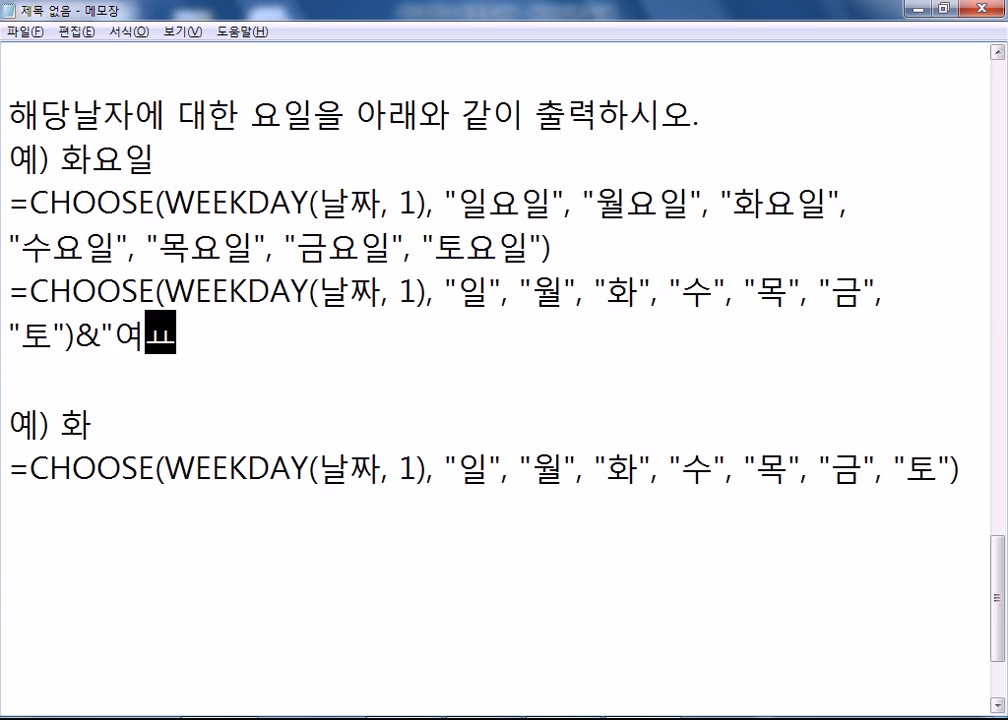
pyautogui.press('BackSpace')
pyautogui.press('BackSpace')
pyautogui.write('요일"')
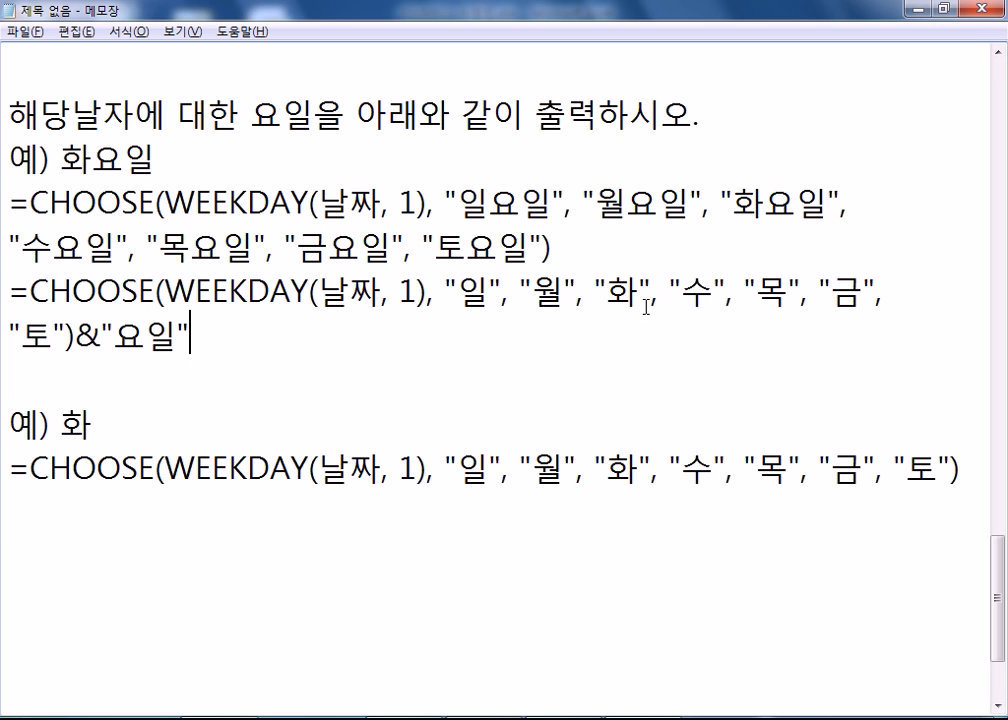
pyautogui.doubleClick(542, 288)
pyautogui.moveTo(113, 340); pyautogui.dragTo(176, 340)
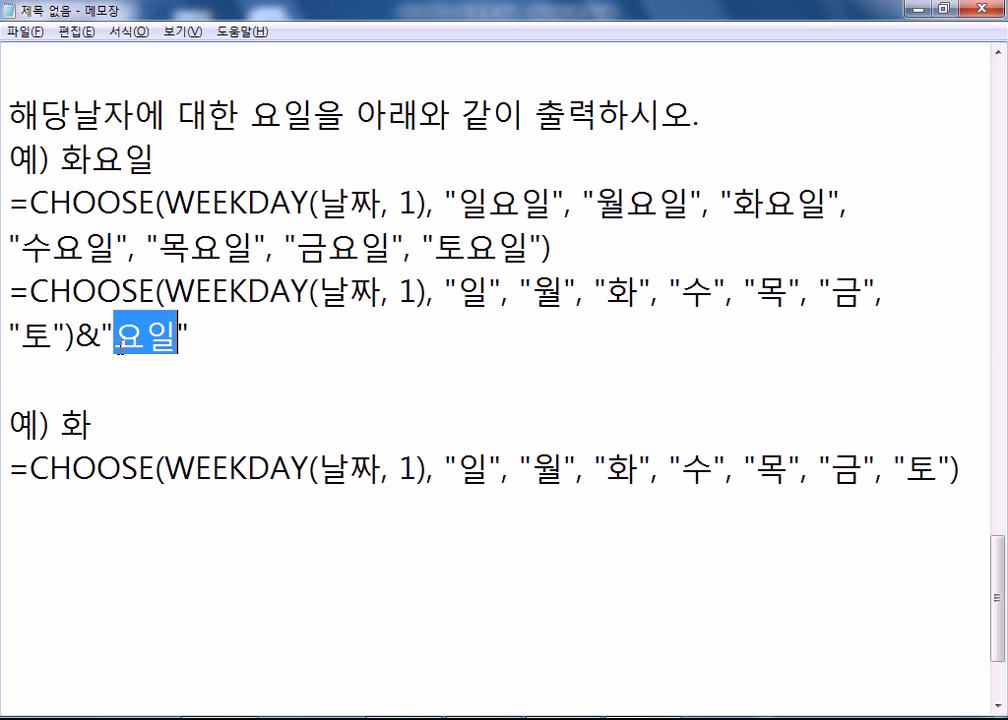
pyautogui.click(5, 305)
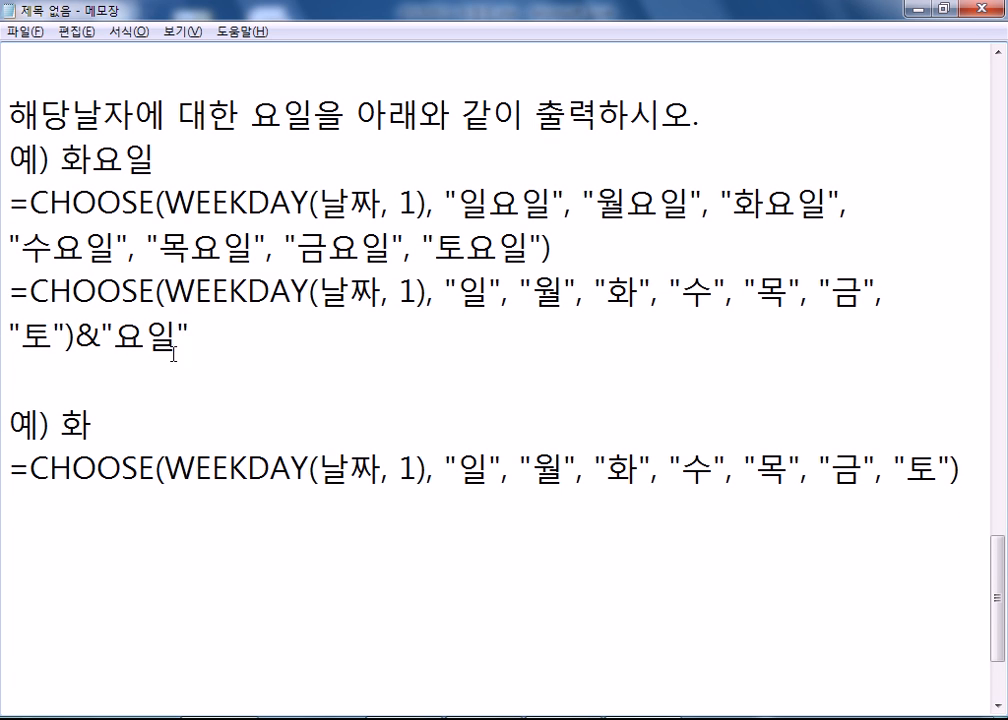
pyautogui.press('Return')
# Compare the CHOOSE formulas of both weekday examples and examine the & operator in the =MIN(전체모집인원)&"명" note.
pyautogui.moveTo(274, 374); pyautogui.dragTo(5, 330)
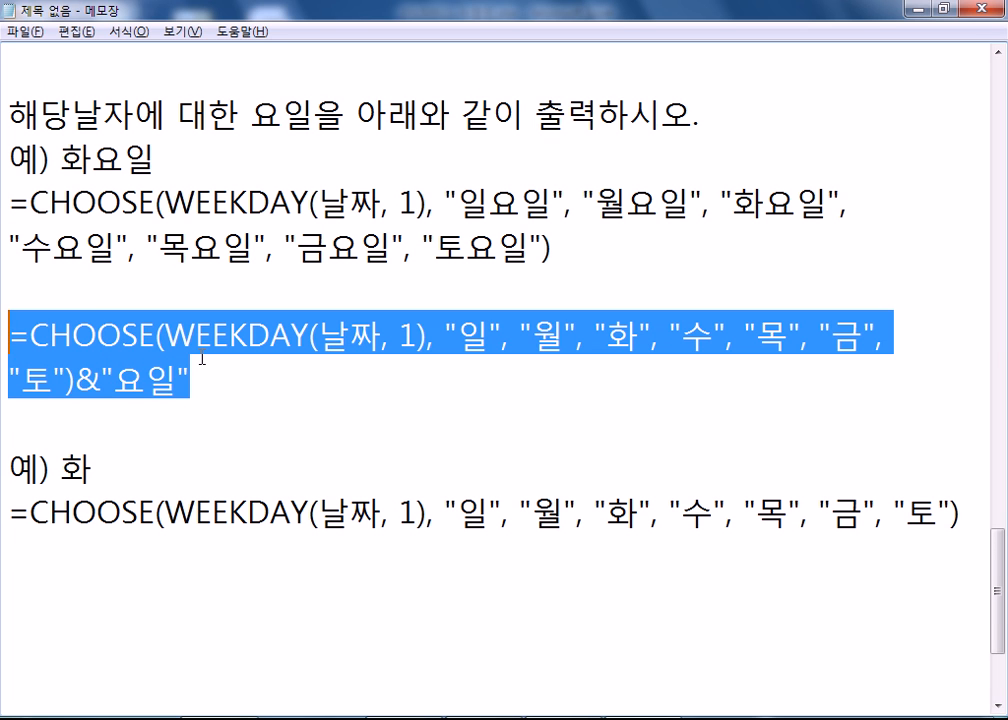
pyautogui.moveTo(190, 382); pyautogui.dragTo(3, 345)
pyautogui.moveTo(585, 252); pyautogui.dragTo(5, 215)
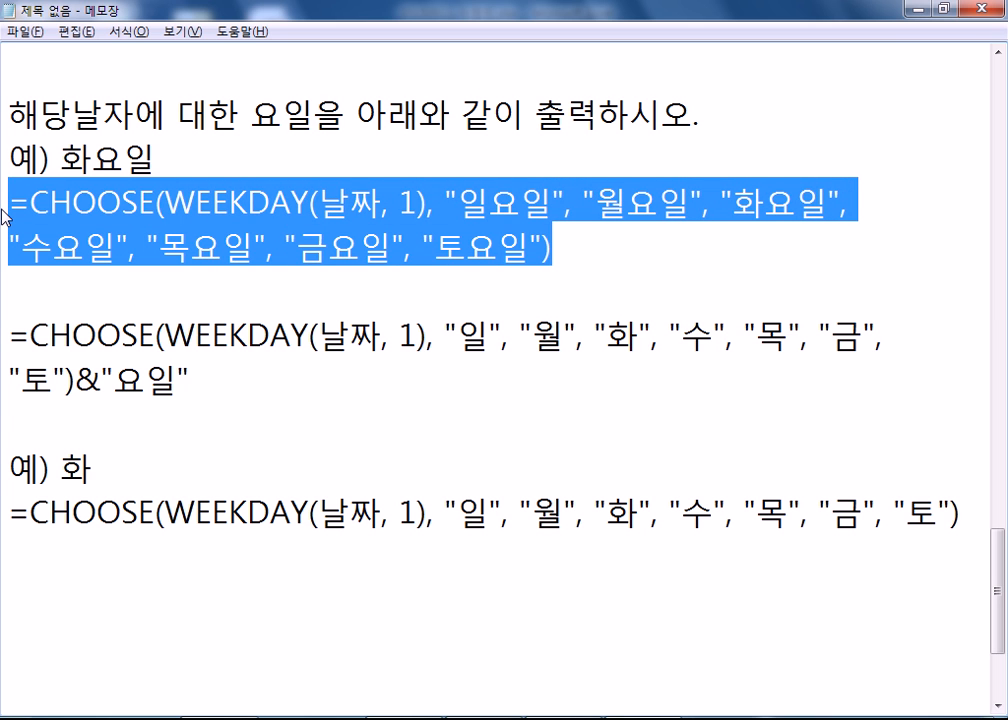
pyautogui.scroll(8, 589, 281)
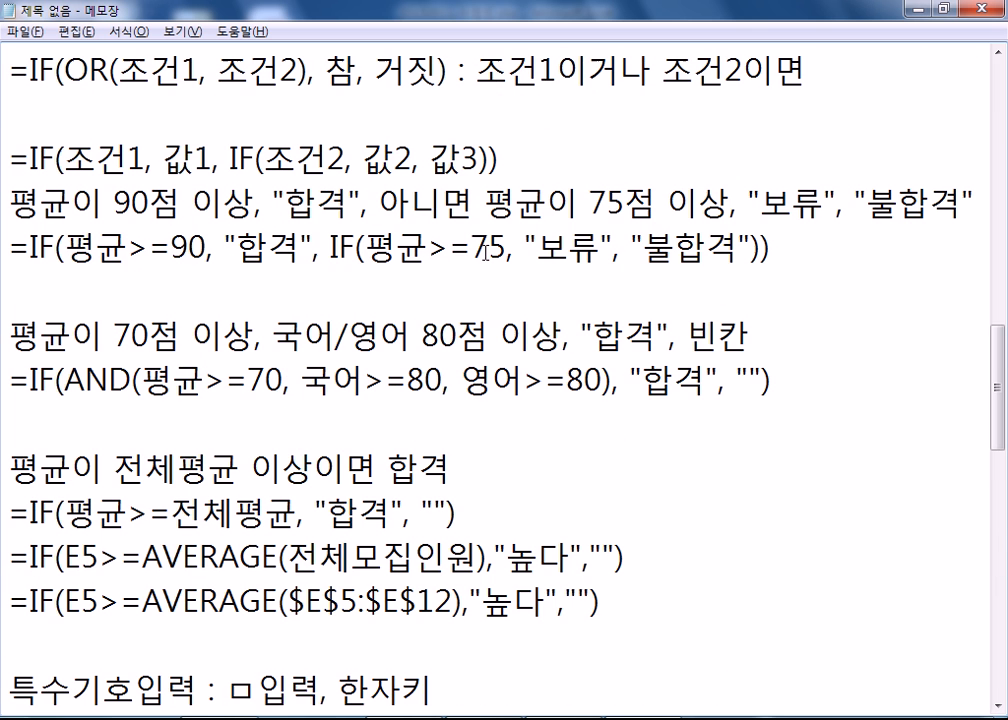
pyautogui.scroll(7, 589, 281)
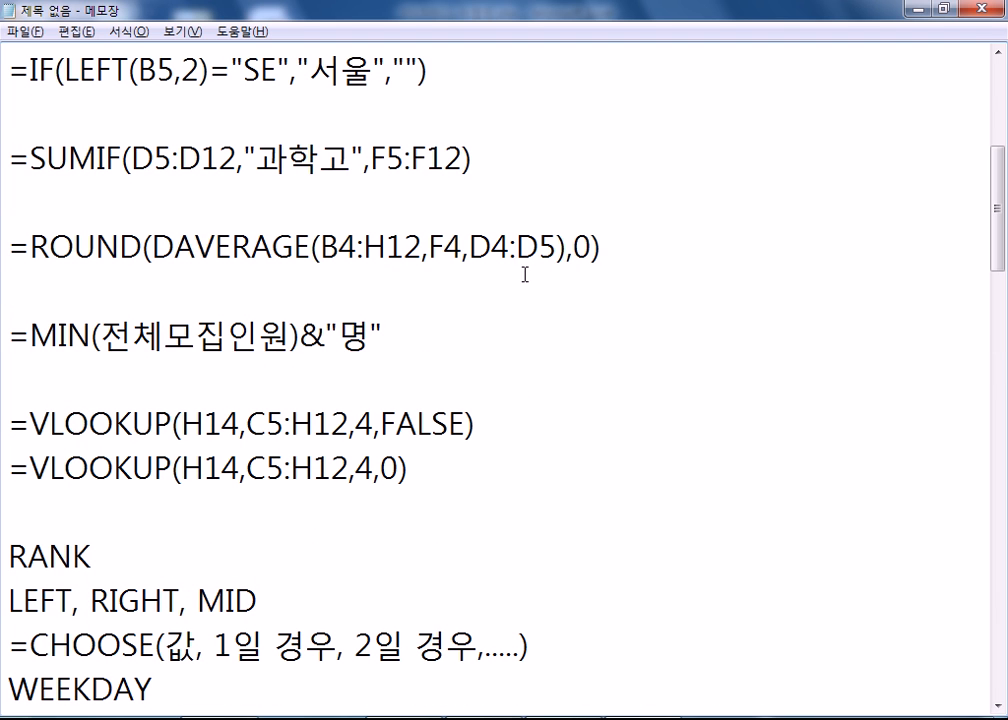
pyautogui.moveTo(384, 337); pyautogui.dragTo(325, 337)
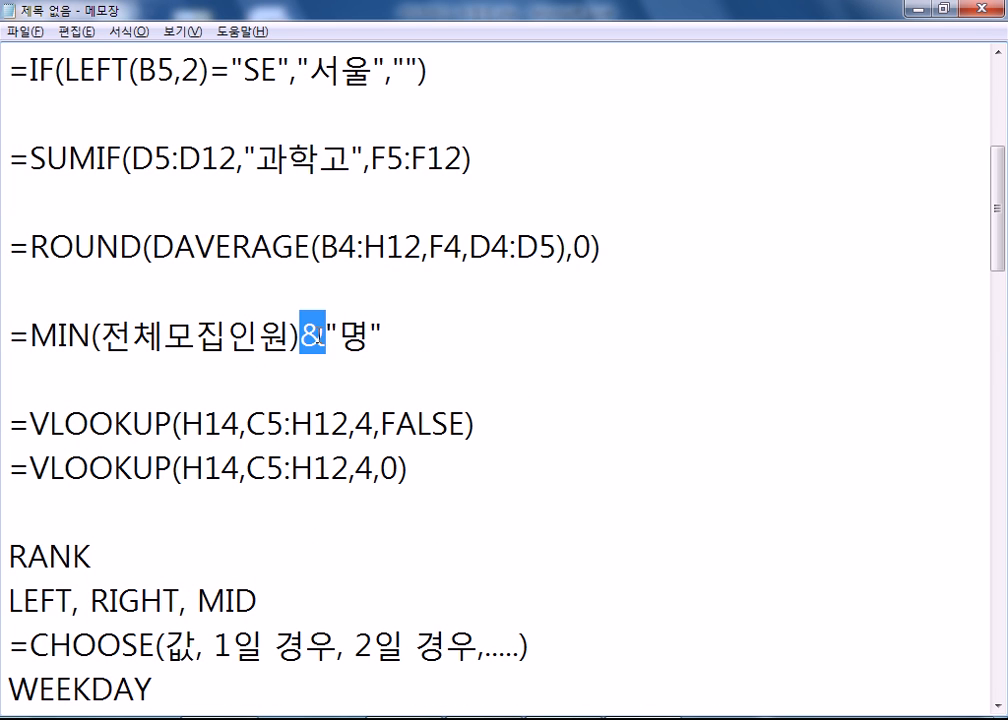
pyautogui.scroll(-15, 300, 330)
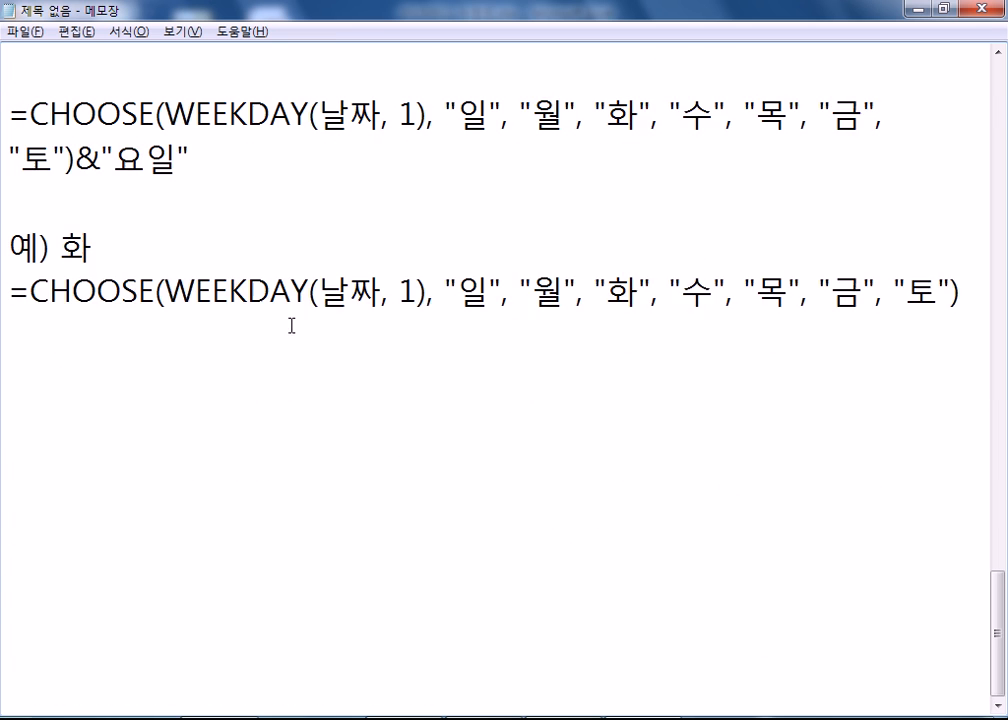
pyautogui.moveTo(254, 301); pyautogui.dragTo(8, 240)
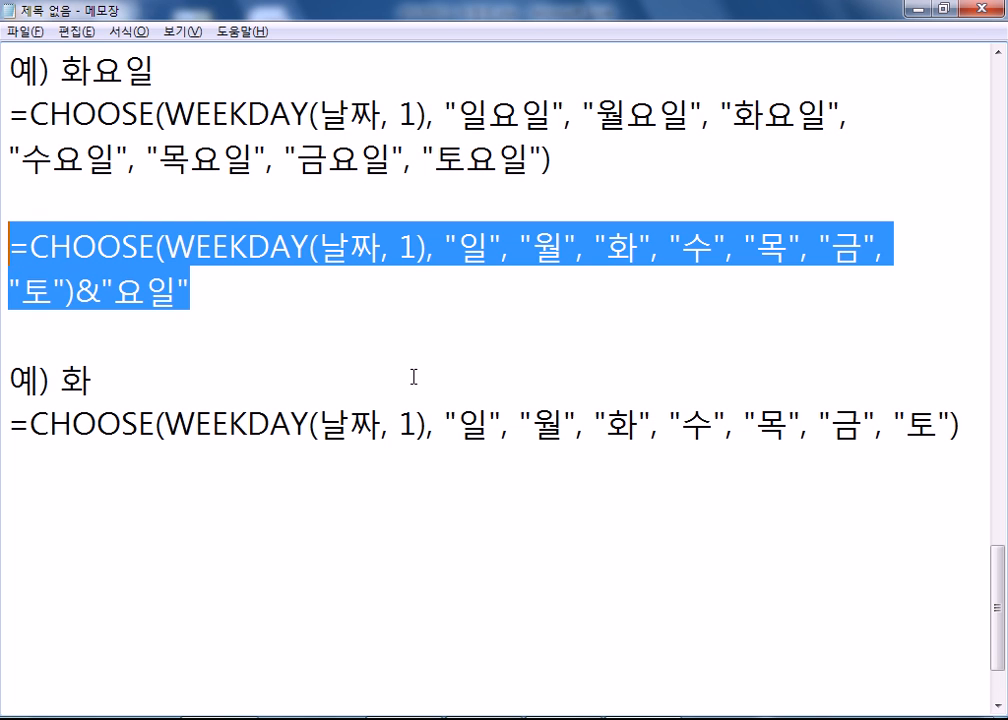
pyautogui.moveTo(588, 167); pyautogui.dragTo(8, 115)
pyautogui.moveTo(9, 424); pyautogui.dragTo(972, 428)
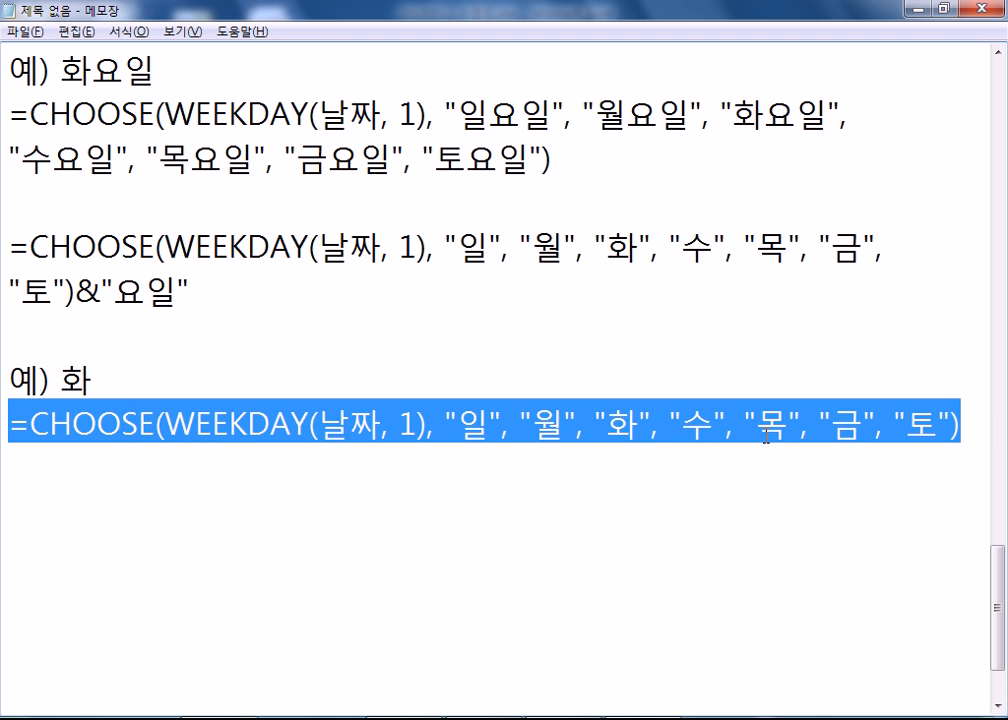
pyautogui.click(299, 380)
# Examine the WEEKDAY notes to compare how options 1, 2 and 3 number the days of the week.
pyautogui.scroll(2, 370, 320)
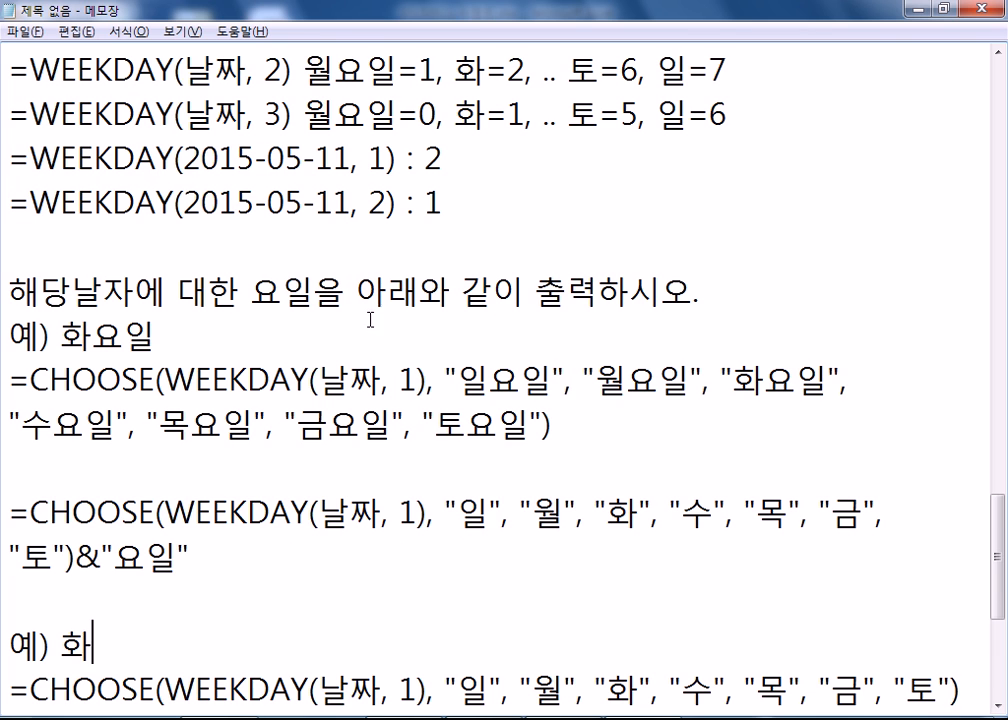
pyautogui.moveTo(400, 381); pyautogui.dragTo(417, 381)
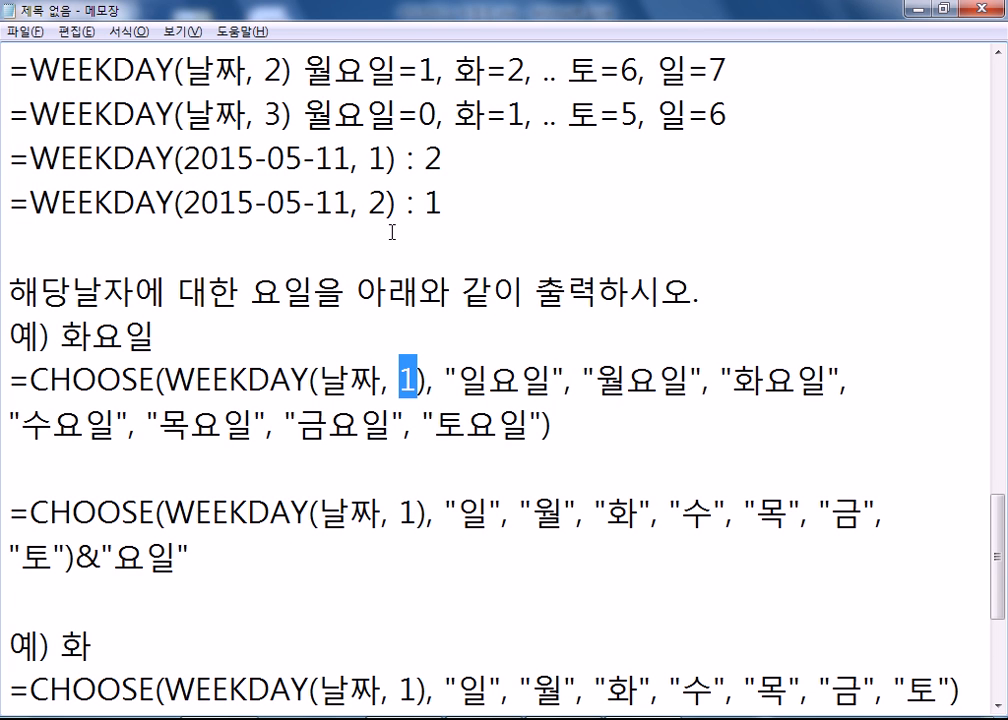
pyautogui.moveTo(266, 113); pyautogui.dragTo(283, 113)
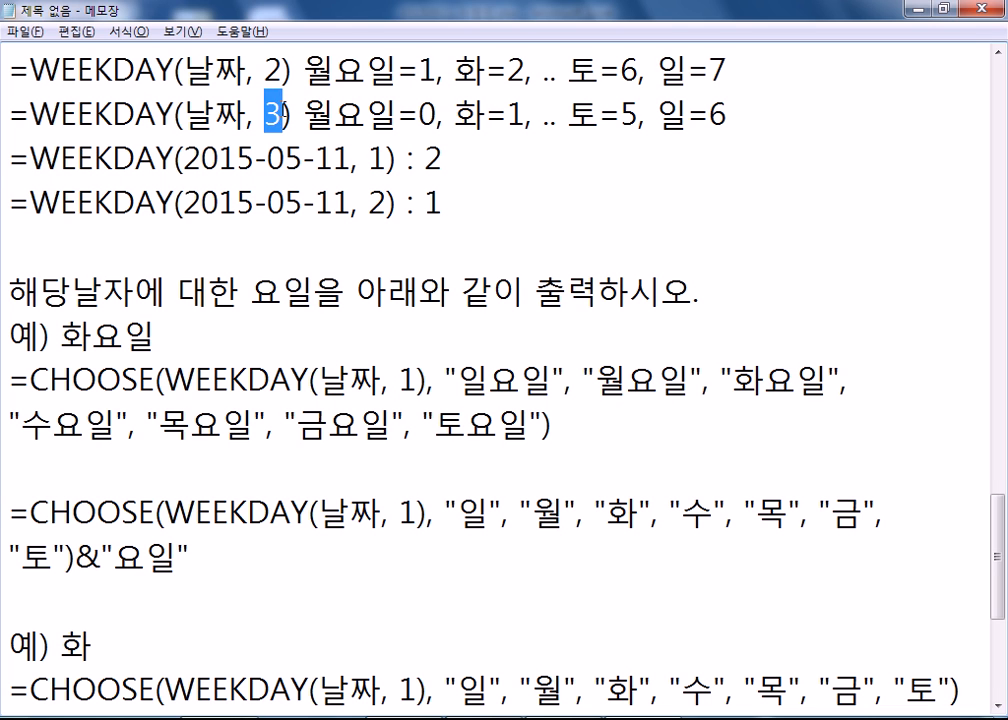
pyautogui.moveTo(420, 113); pyautogui.dragTo(437, 113)
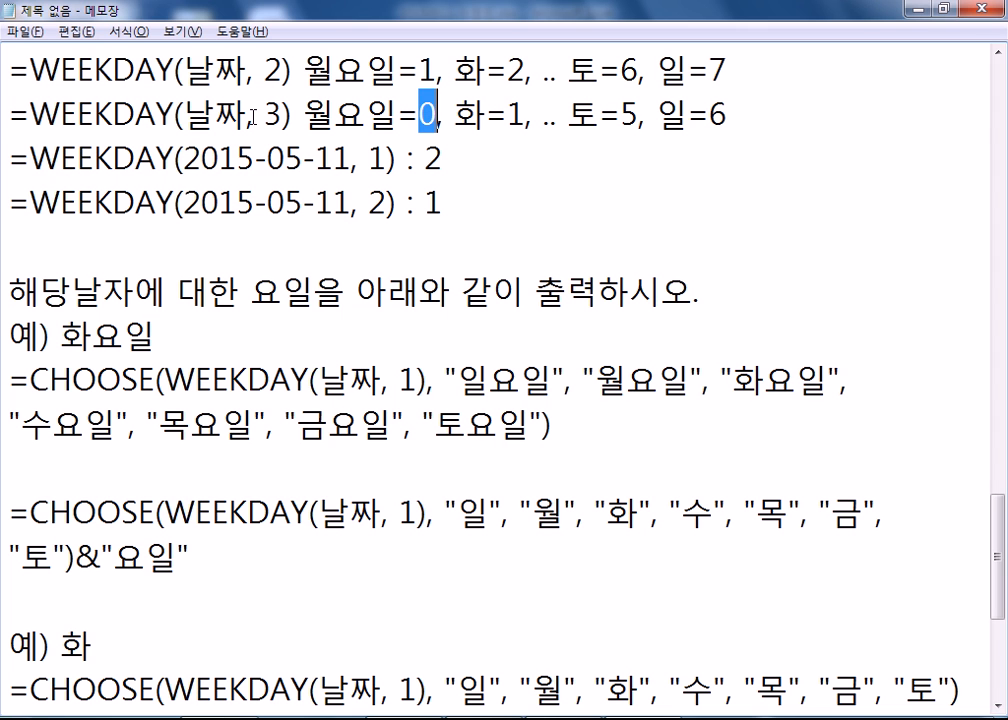
pyautogui.scroll(1, 283, 232)
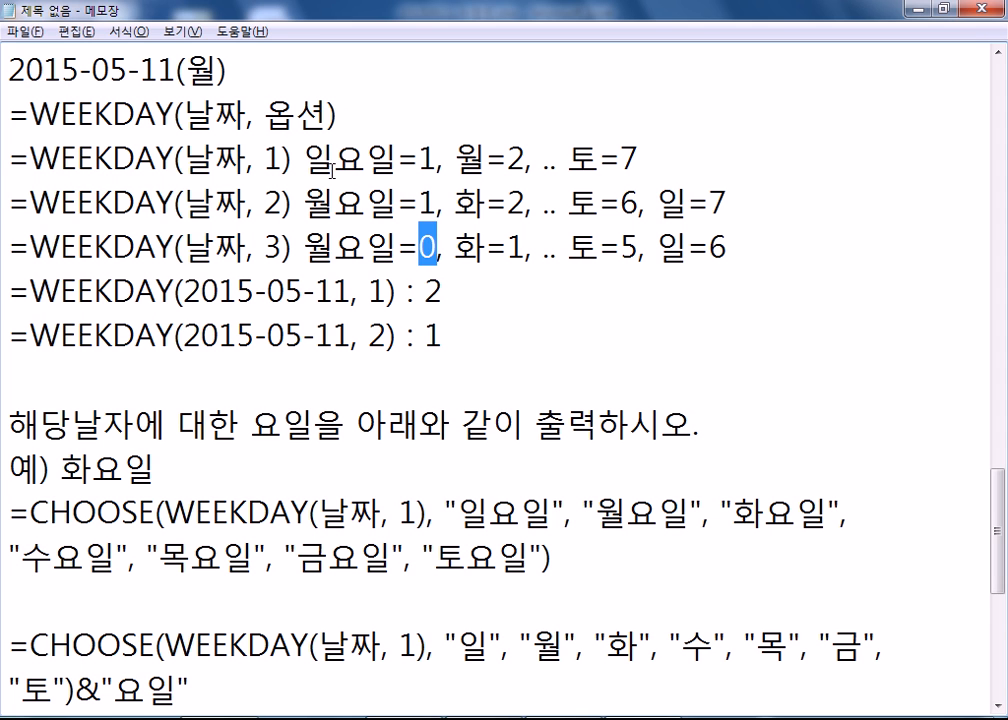
pyautogui.doubleClick(272, 203)
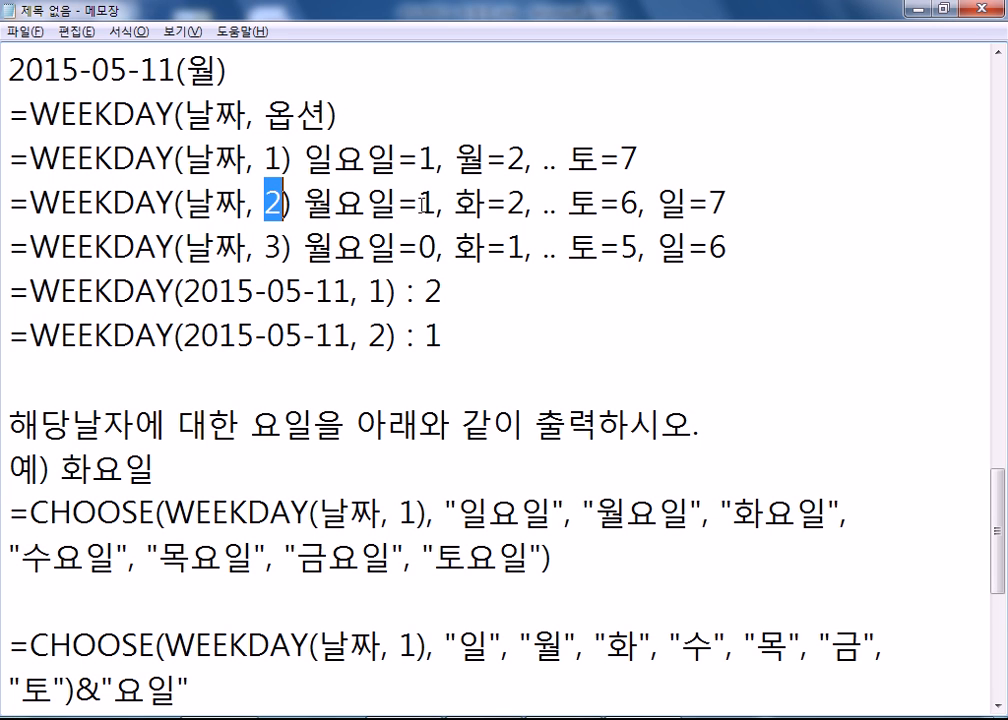
pyautogui.doubleClick(272, 158)
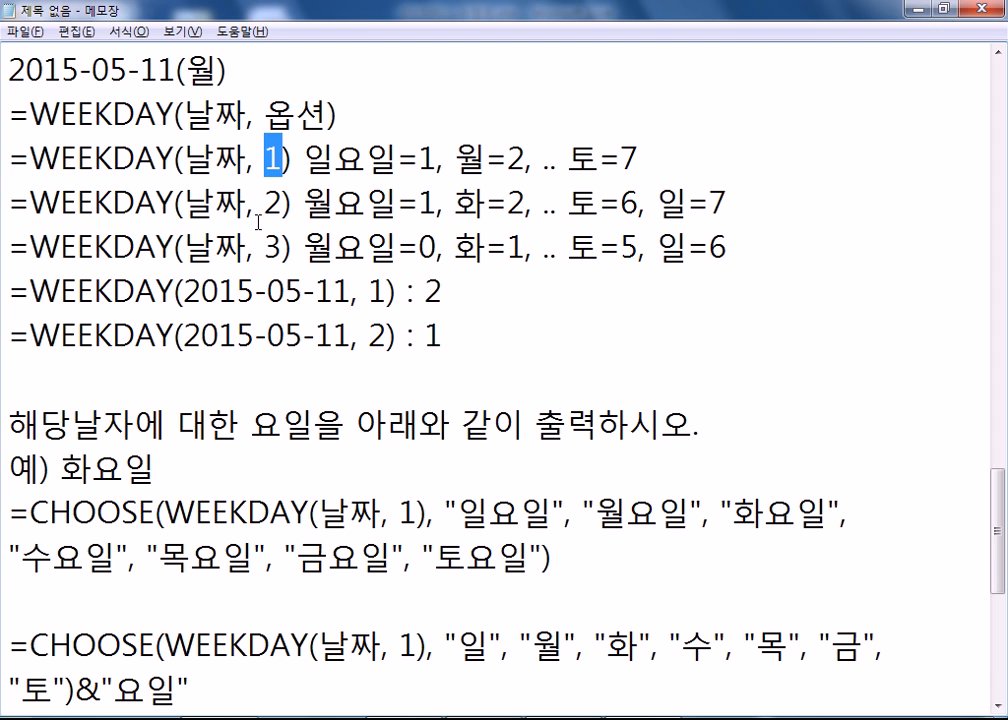
pyautogui.scroll(-3, 258, 222)
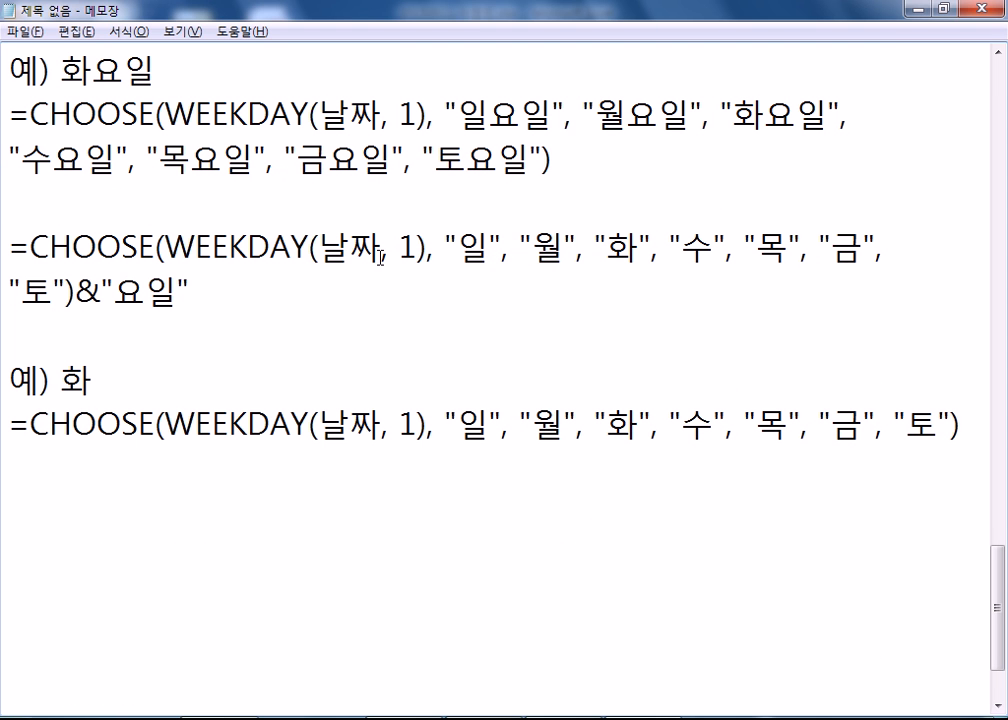
# Duplicate the full-name CHOOSE formula directly below itself and set the copy's WEEKDAY option to 2.
pyautogui.moveTo(10, 108); pyautogui.dragTo(8, 185)
pyautogui.hotkey('ctrl', 'c')
pyautogui.click(52, 207)
pyautogui.hotkey('ctrl', 'v')
pyautogui.doubleClick(408, 205)
pyautogui.write('2')
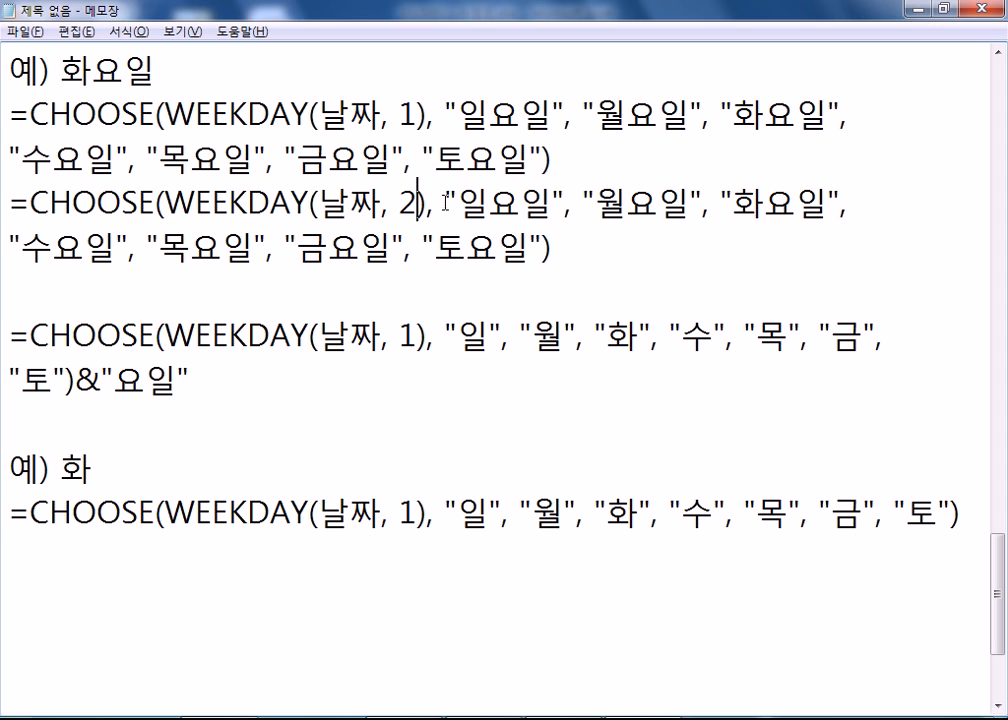
# Move "일요일" to the end of the day list in the option 2 formula so the list starts with "월요일".
pyautogui.moveTo(427, 205); pyautogui.dragTo(566, 203)
pyautogui.hotkey('ctrl', 'x')
pyautogui.click(398, 250)
pyautogui.hotkey('ctrl', 'v')
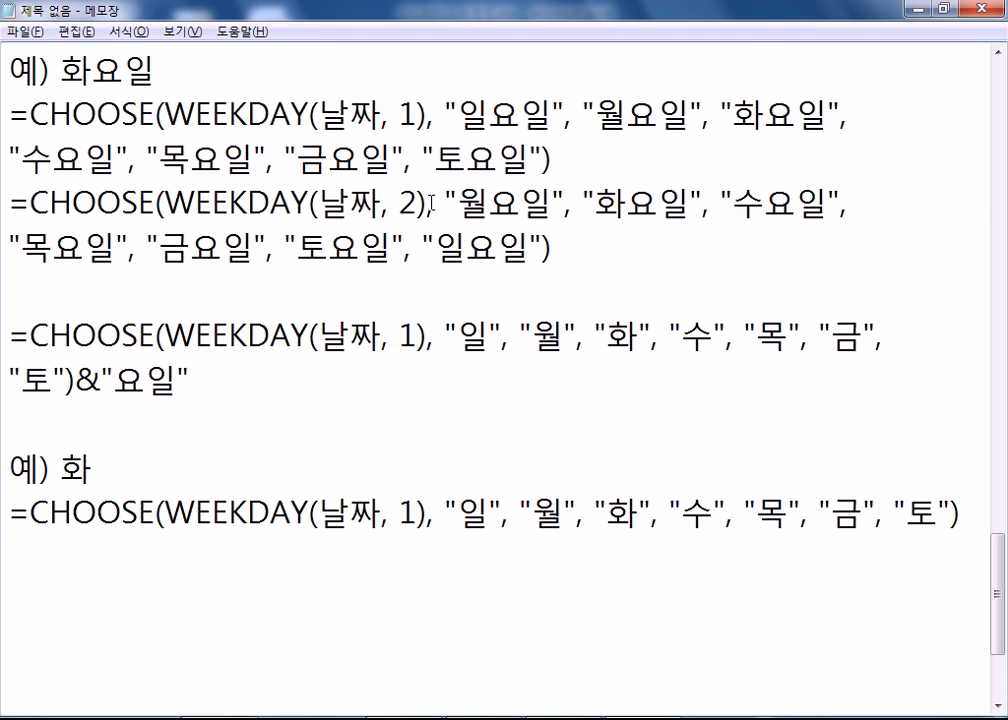
pyautogui.moveTo(401, 205); pyautogui.dragTo(418, 206)
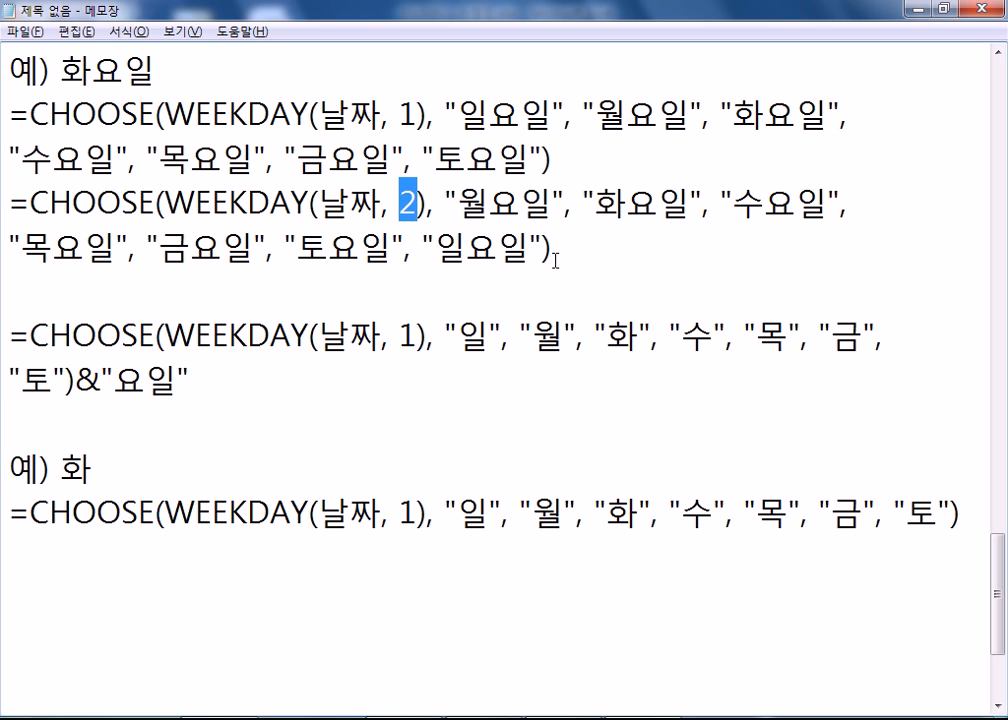
pyautogui.moveTo(401, 114); pyautogui.dragTo(419, 114)
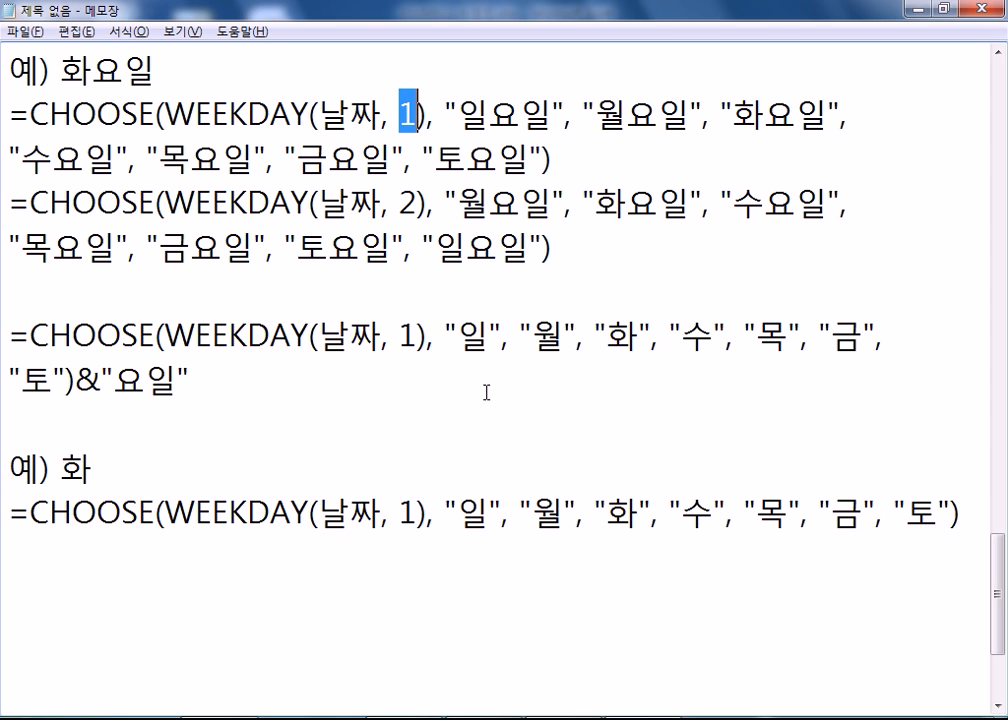
# Switch to Excel and clear cells K5:K13 beside the 비고 column on the 제1작업 sheet.
pyautogui.click(81, 567)
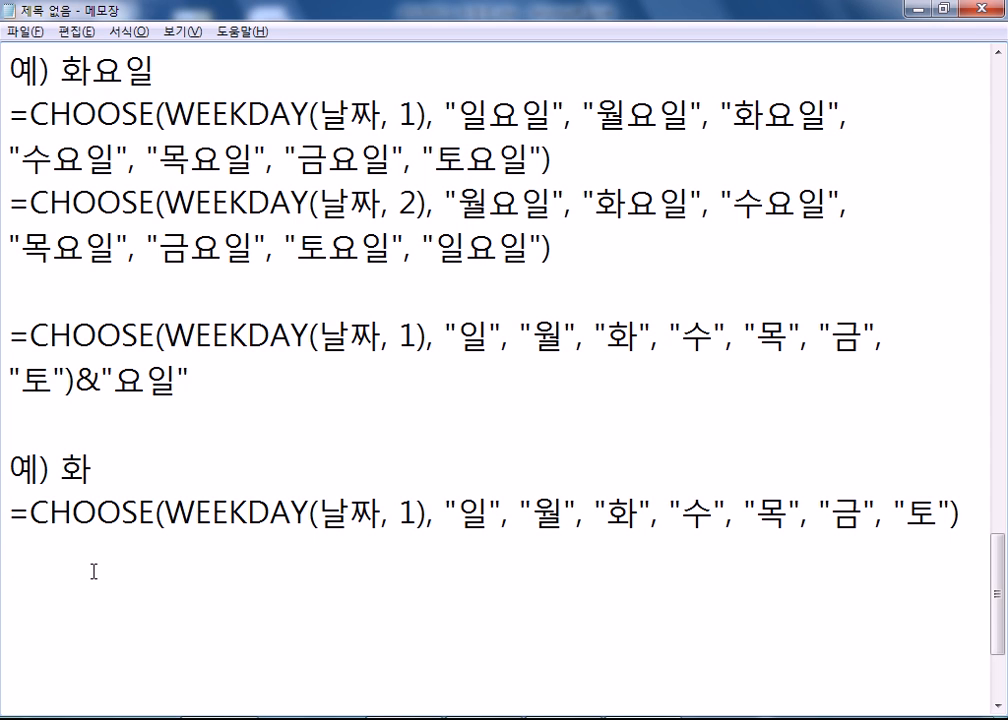
pyautogui.scroll(-1, 93, 571)
pyautogui.scroll(-1, 93, 571)
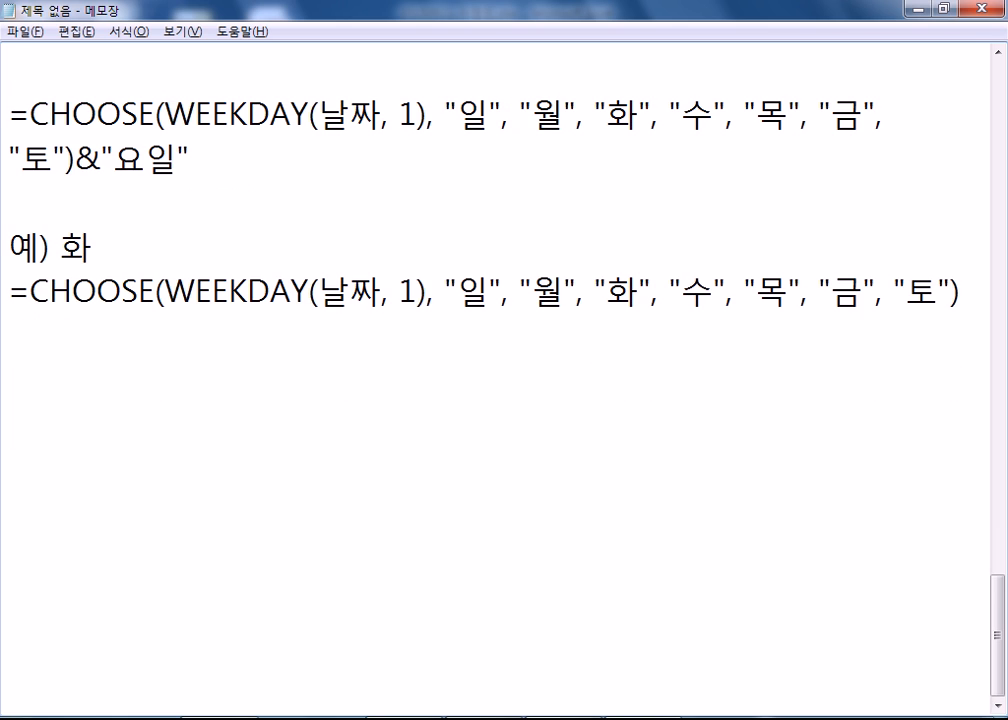
pyautogui.hotkey('alt', 'Tab')
pyautogui.scroll(3, 232, 449)
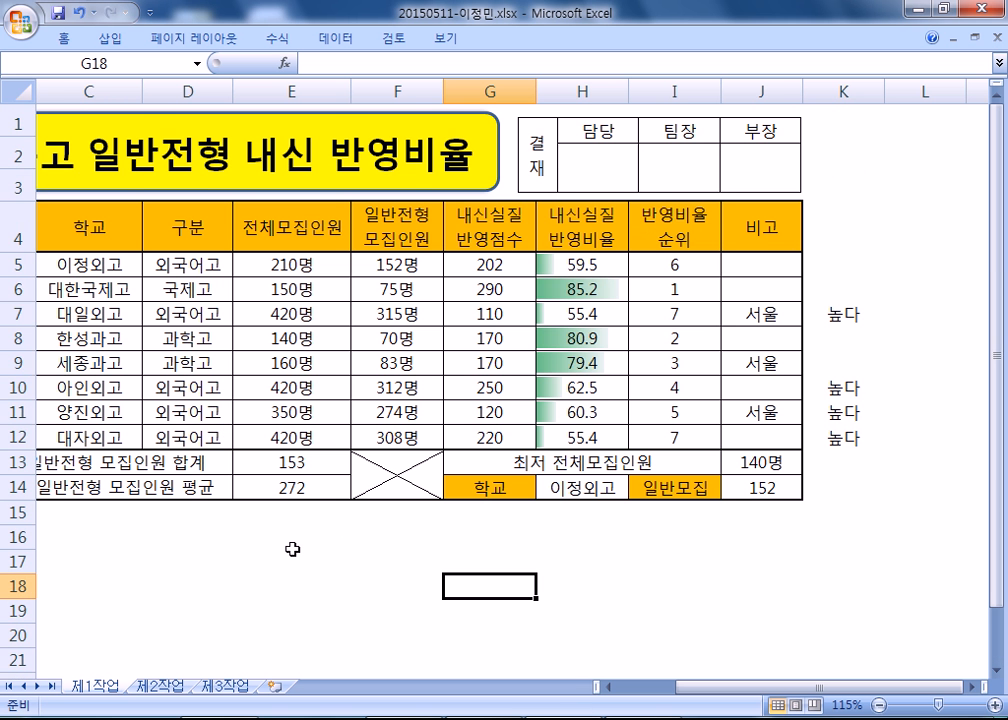
pyautogui.press('Home')
pyautogui.scroll(-1, 304, 500)
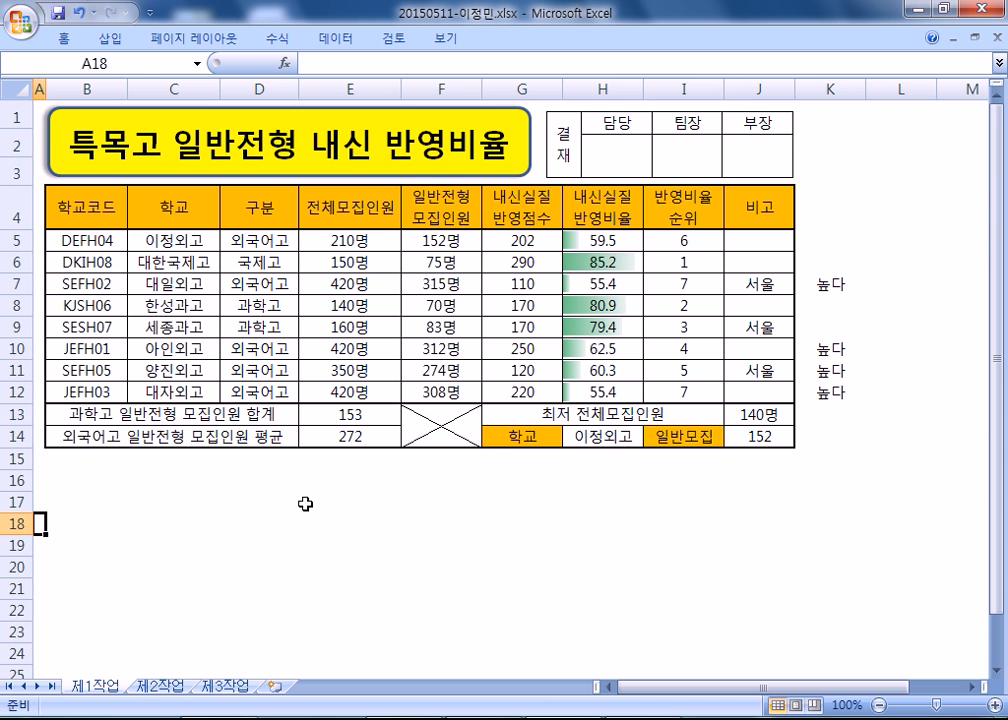
pyautogui.moveTo(830, 240); pyautogui.dragTo(830, 414)
pyautogui.press('Delete')
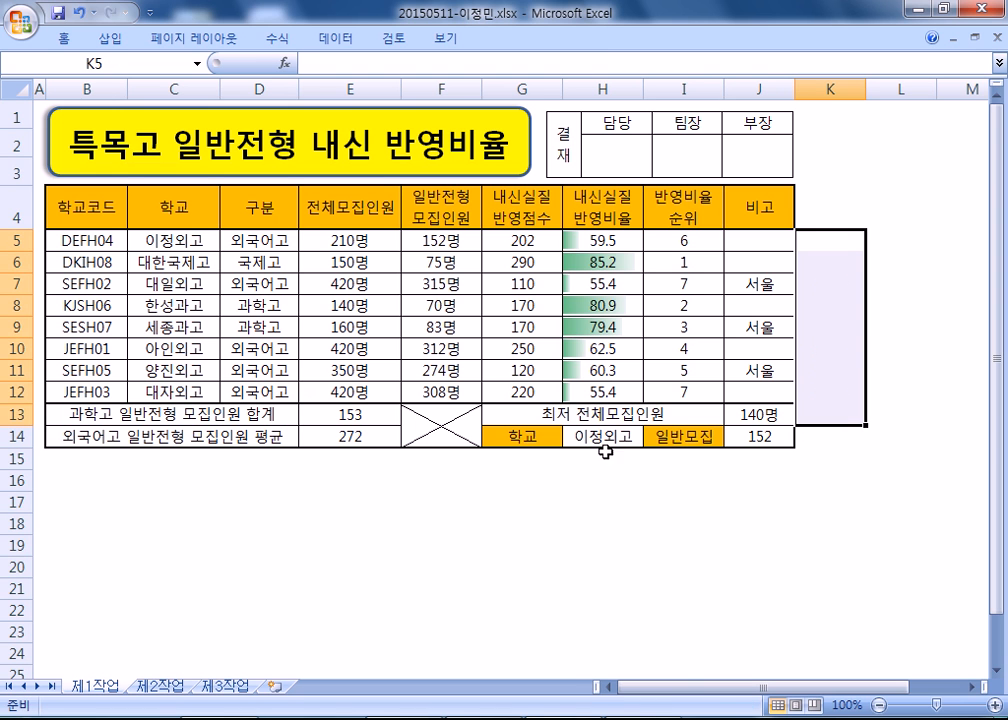
# Copy the table range B4:H12, from the 학교코드 column through 내신실질 반영비율.
pyautogui.moveTo(60, 207); pyautogui.dragTo(613, 387)
pyautogui.rightClick(99, 216)
pyautogui.click(140, 254)
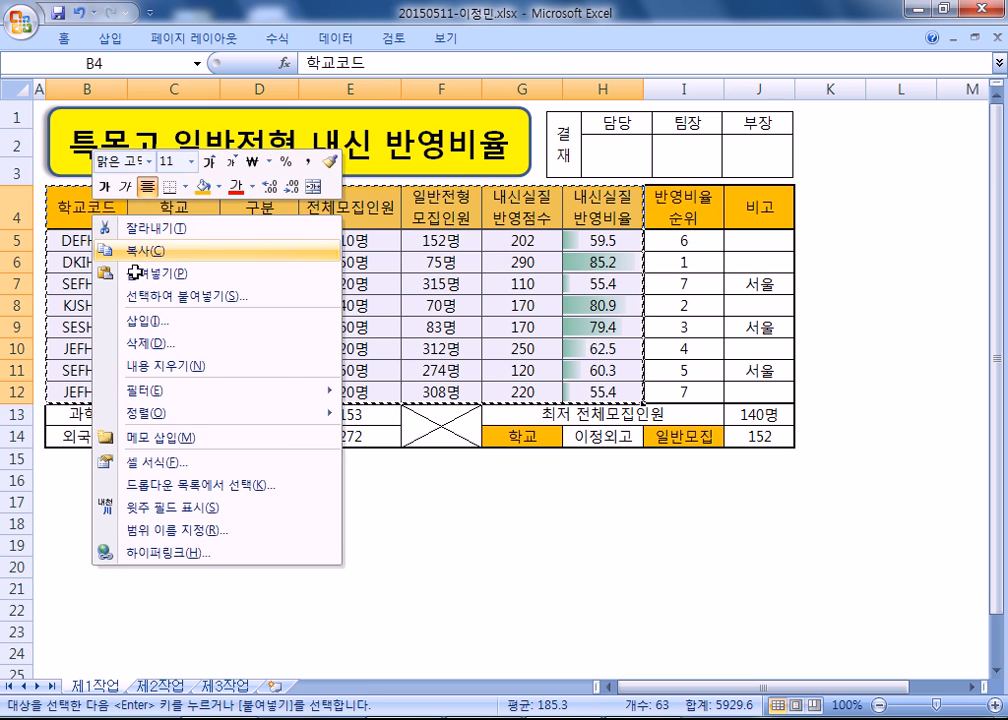
# Paste the copied range's column widths and then the full table at cell B2 of the 제2작업 sheet.
pyautogui.click(170, 687)
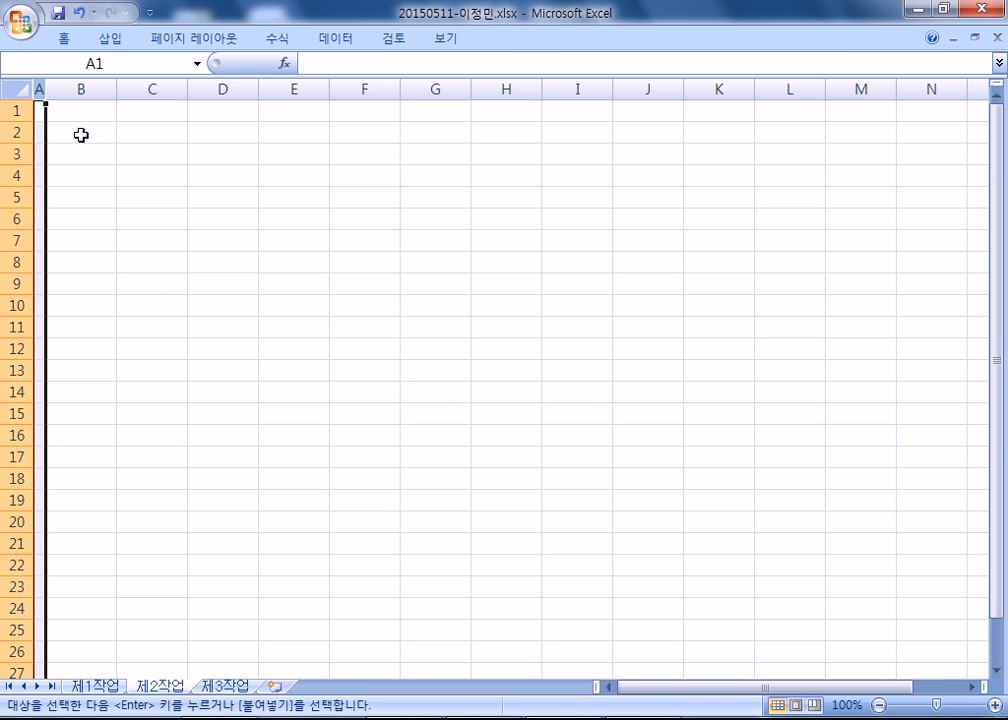
pyautogui.click(81, 135)
pyautogui.rightClick(81, 135)
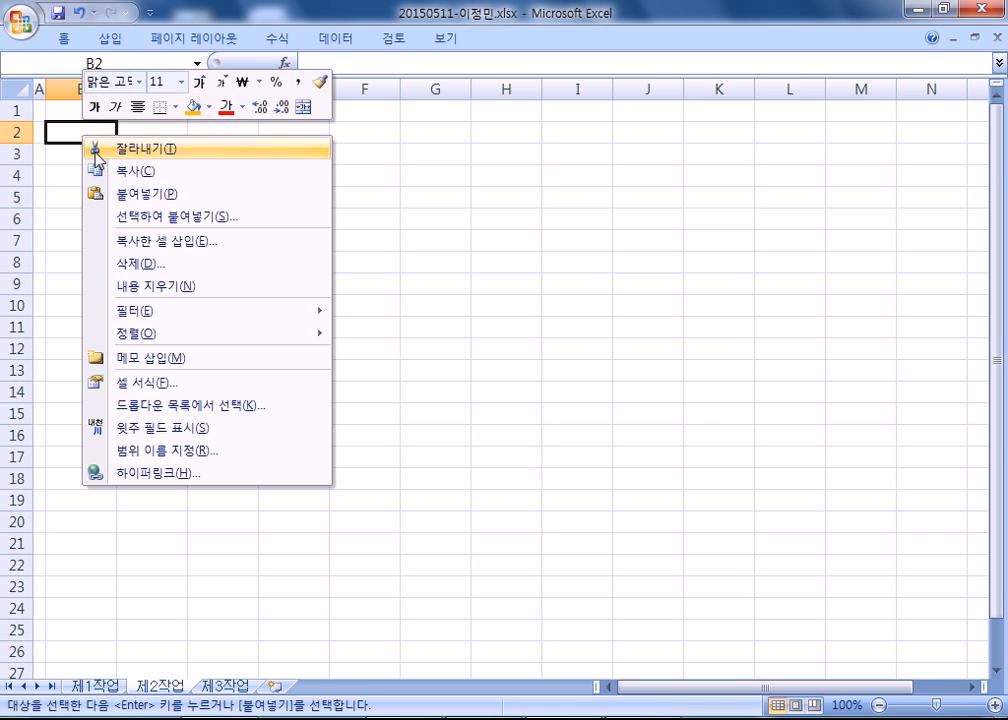
pyautogui.click(135, 217)
pyautogui.click(198, 139)
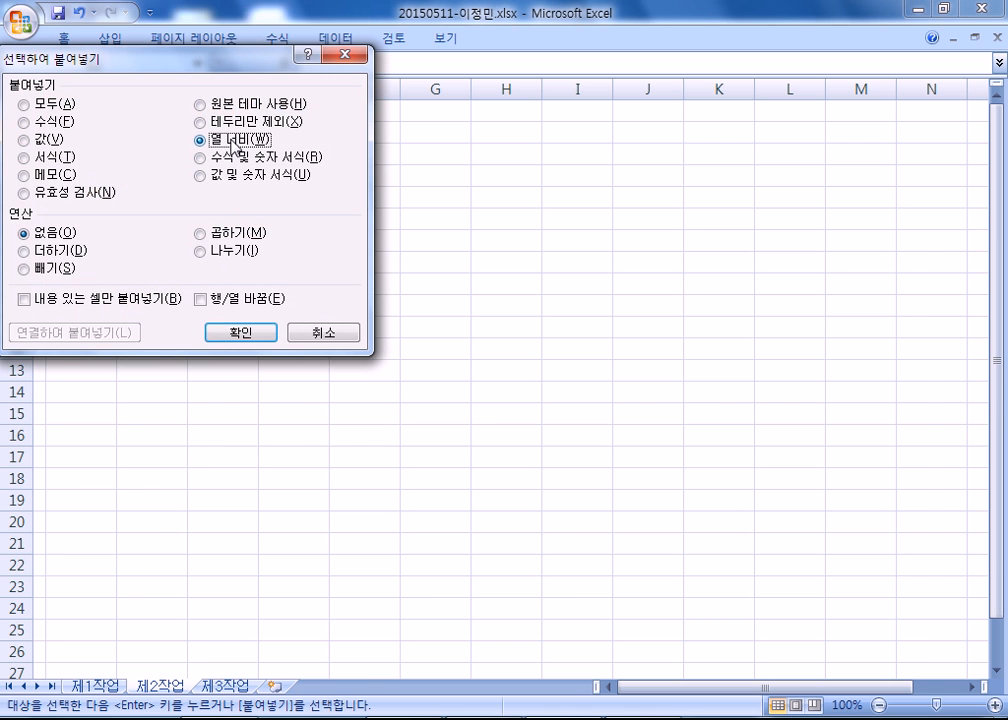
pyautogui.click(241, 332)
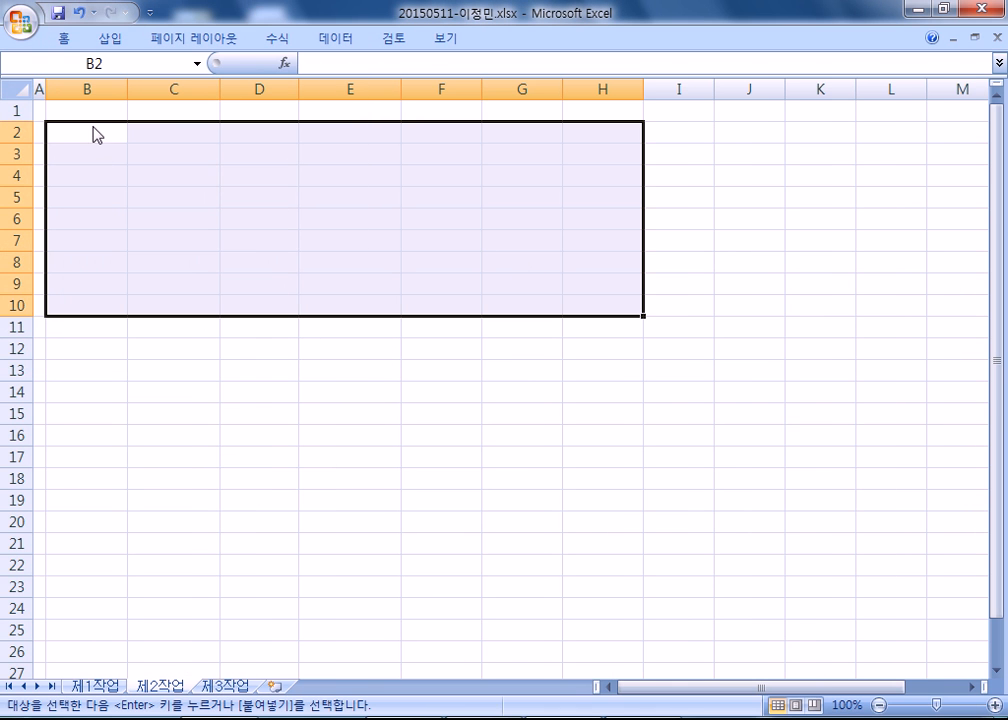
pyautogui.rightClick(93, 133)
pyautogui.click(120, 184)
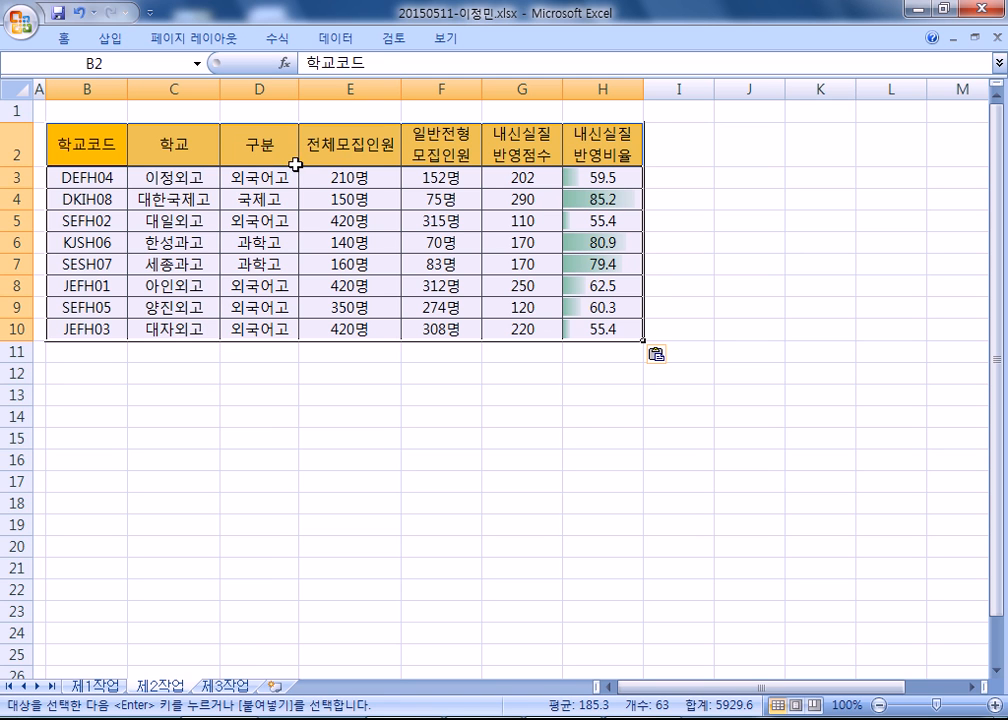
# Copy the 전체모집인원 header to B13, fit column B to its contents, and enter the criterion >=300 in B14.
pyautogui.click(330, 152)
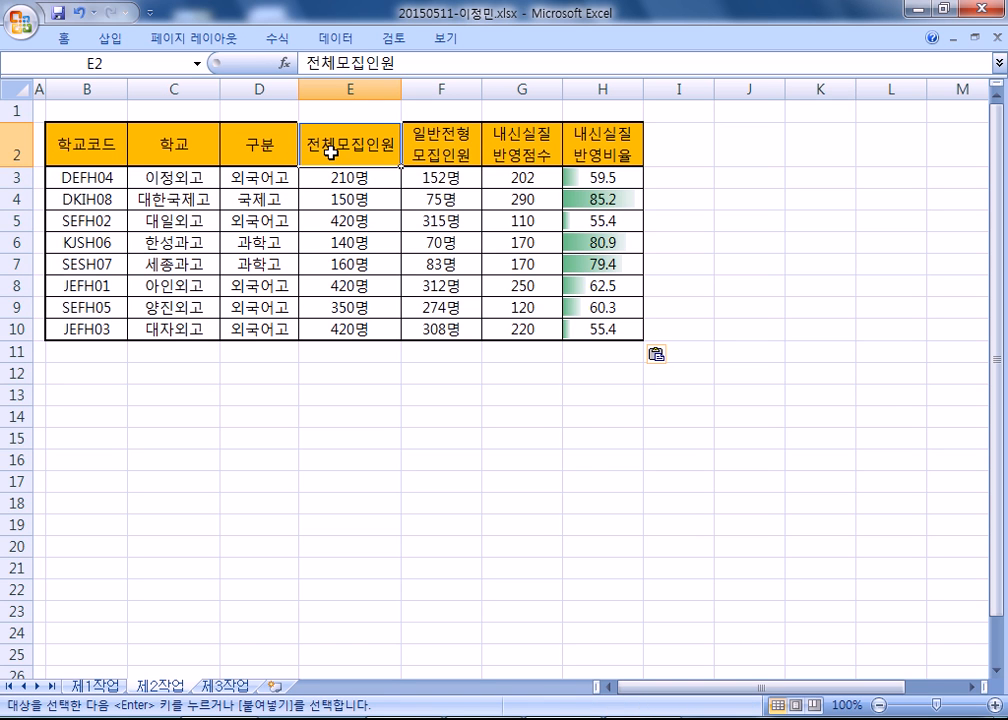
pyautogui.click(67, 401)
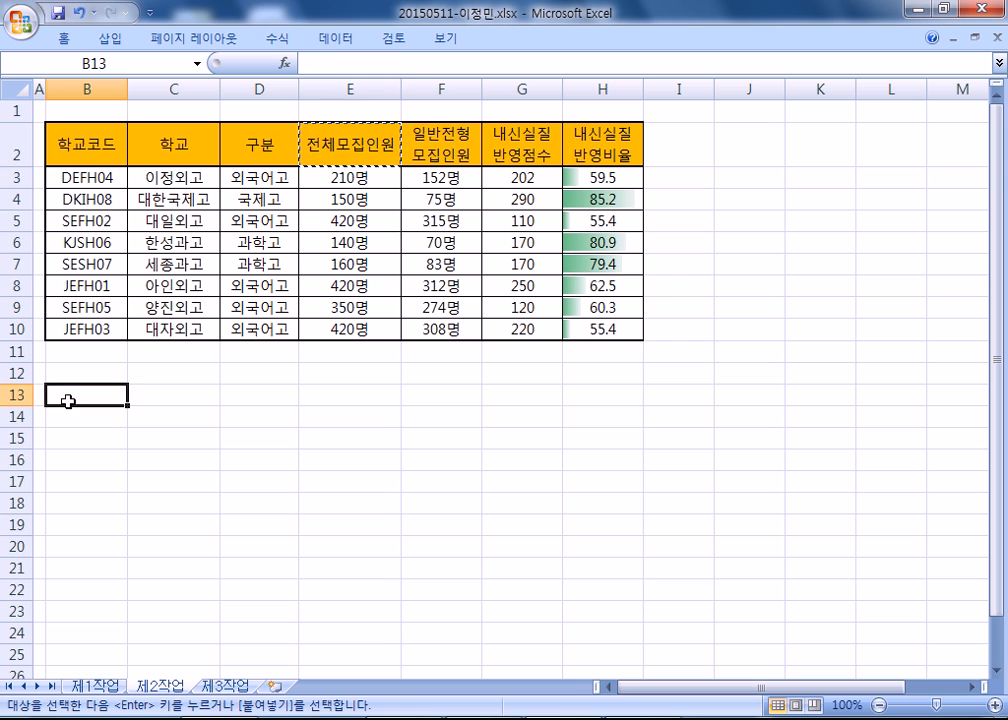
pyautogui.hotkey('ctrl', 'v')
pyautogui.doubleClick(127, 89)
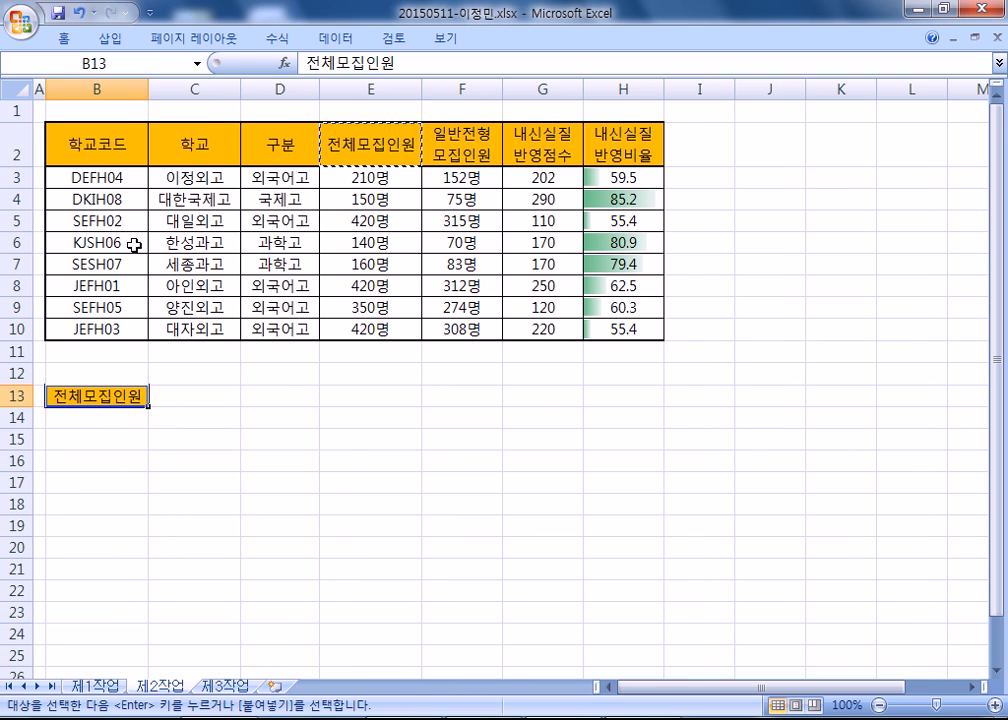
pyautogui.press('Return')
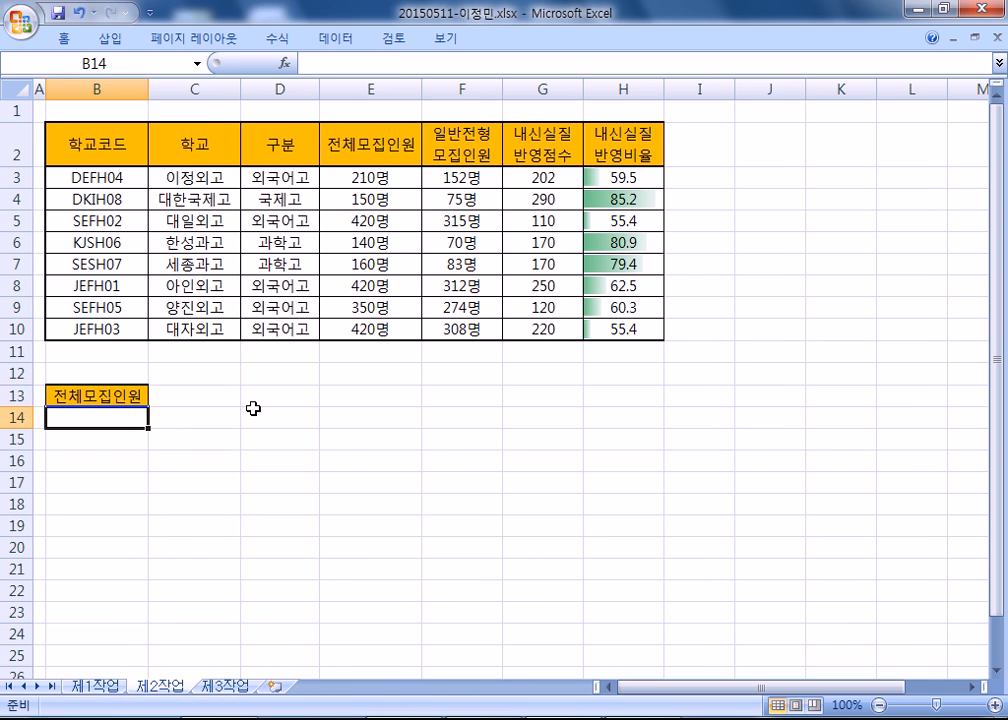
pyautogui.write('>=300')
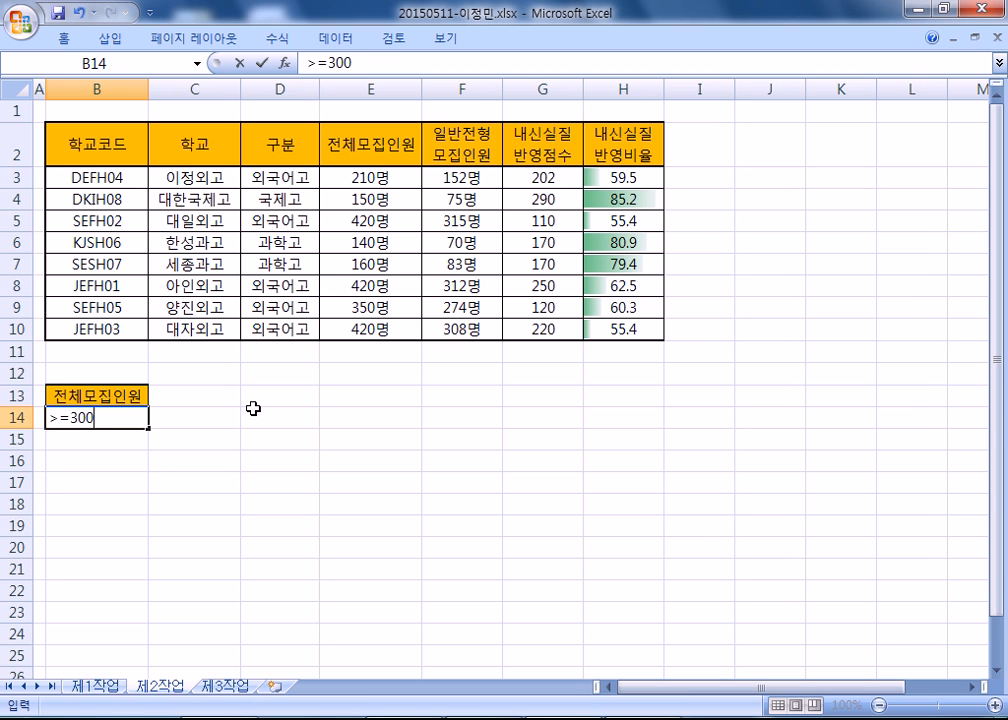
pyautogui.press('Tab')
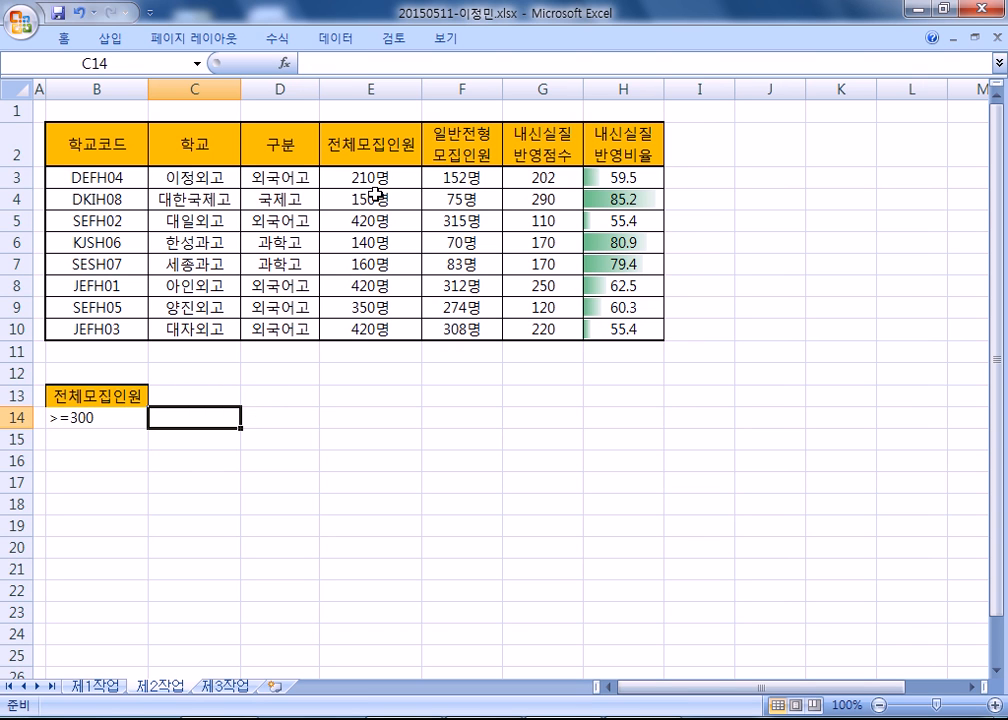
# Copy the 내신실질 반영점수 header to C13 and enter the criterion >=200 in C14.
pyautogui.click(560, 144)
pyautogui.hotkey('ctrl', 'c')
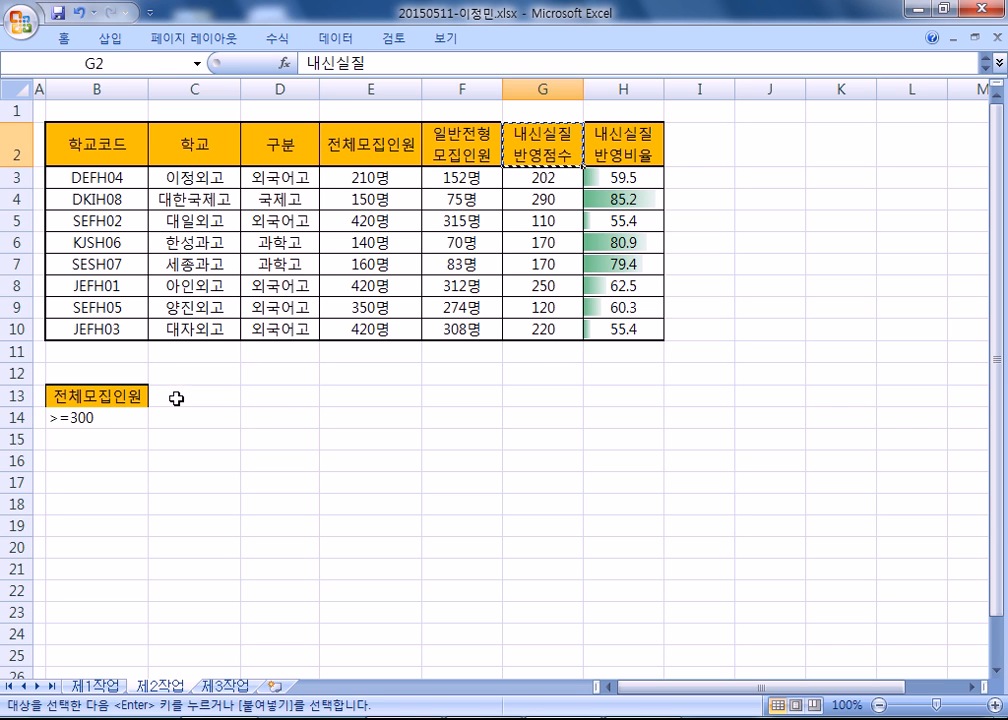
pyautogui.click(175, 398)
pyautogui.hotkey('ctrl', 'v')
pyautogui.click(207, 438)
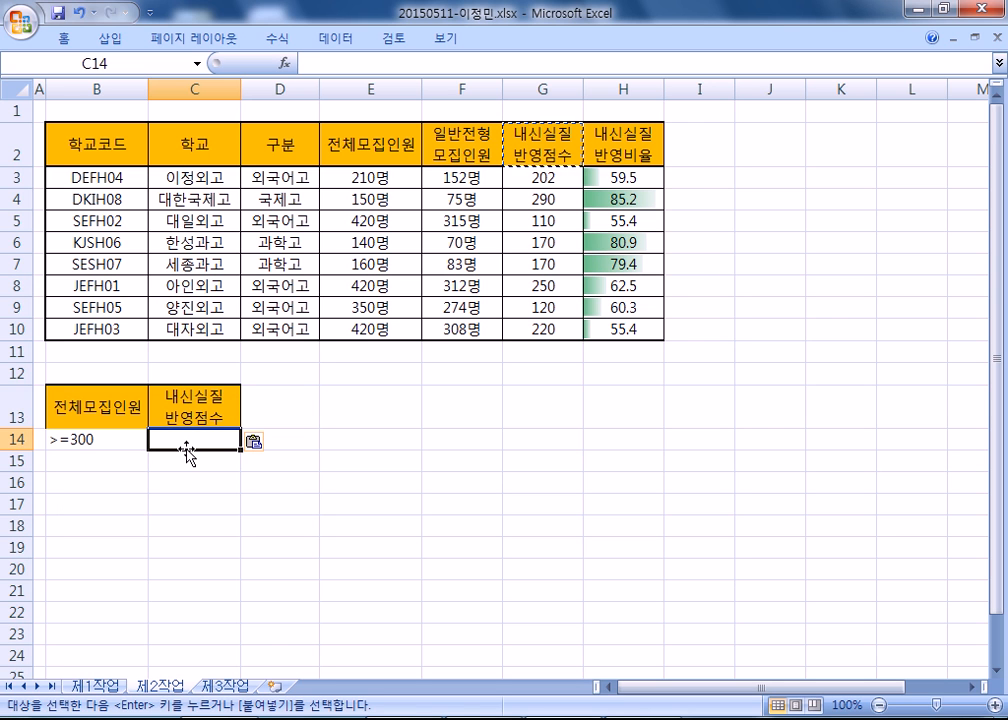
pyautogui.write('>=200')
pyautogui.press('Return')
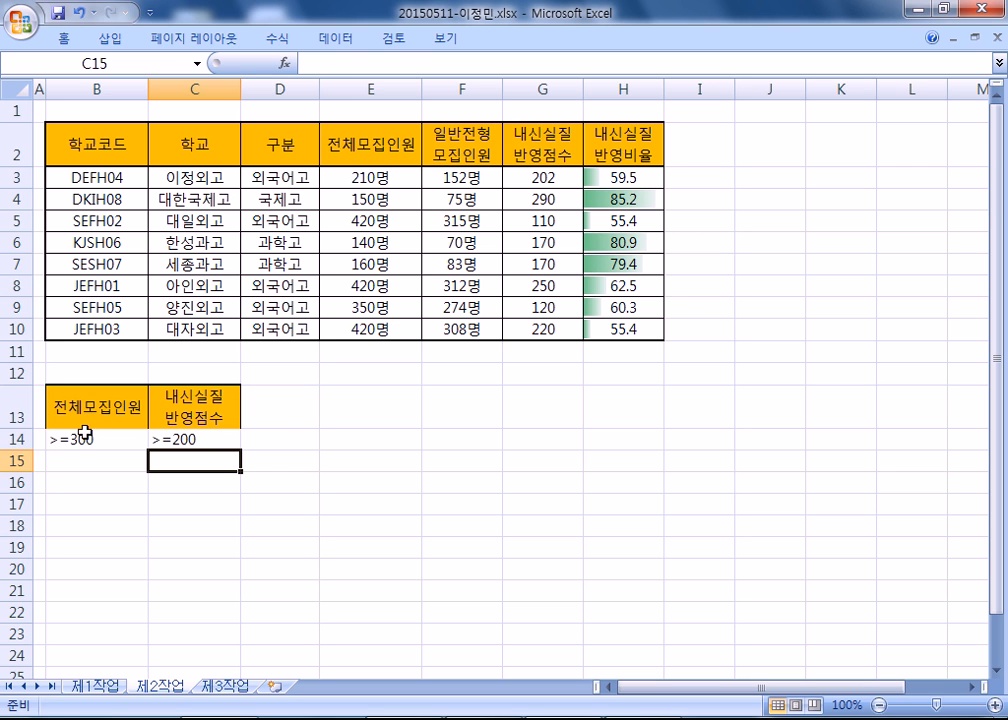
pyautogui.click(81, 395)
pyautogui.click(117, 443)
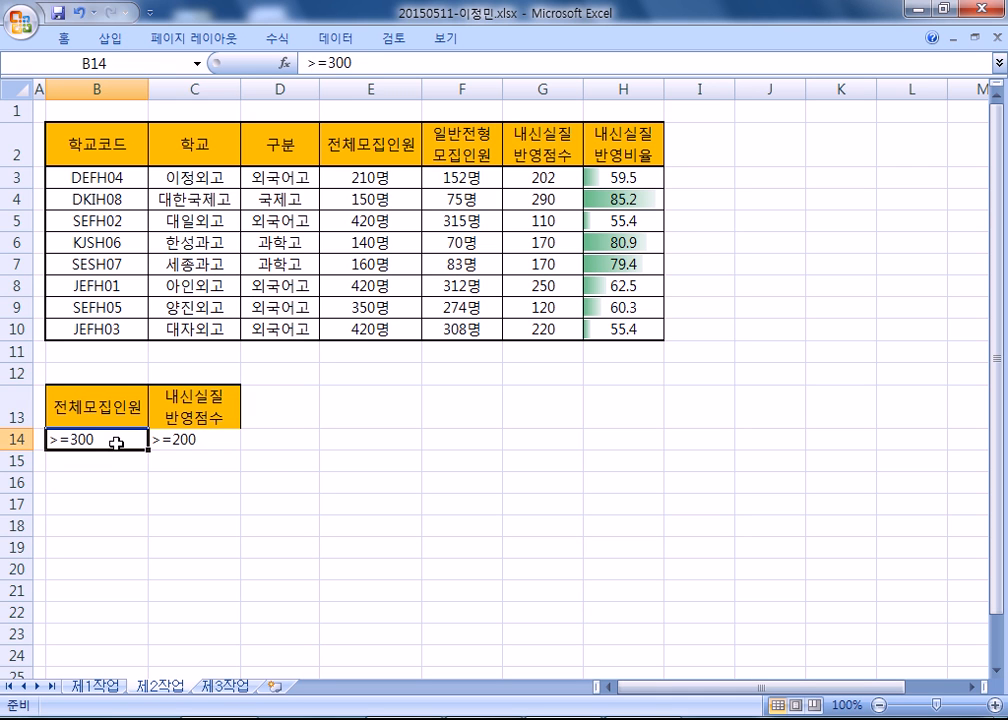
pyautogui.click(189, 405)
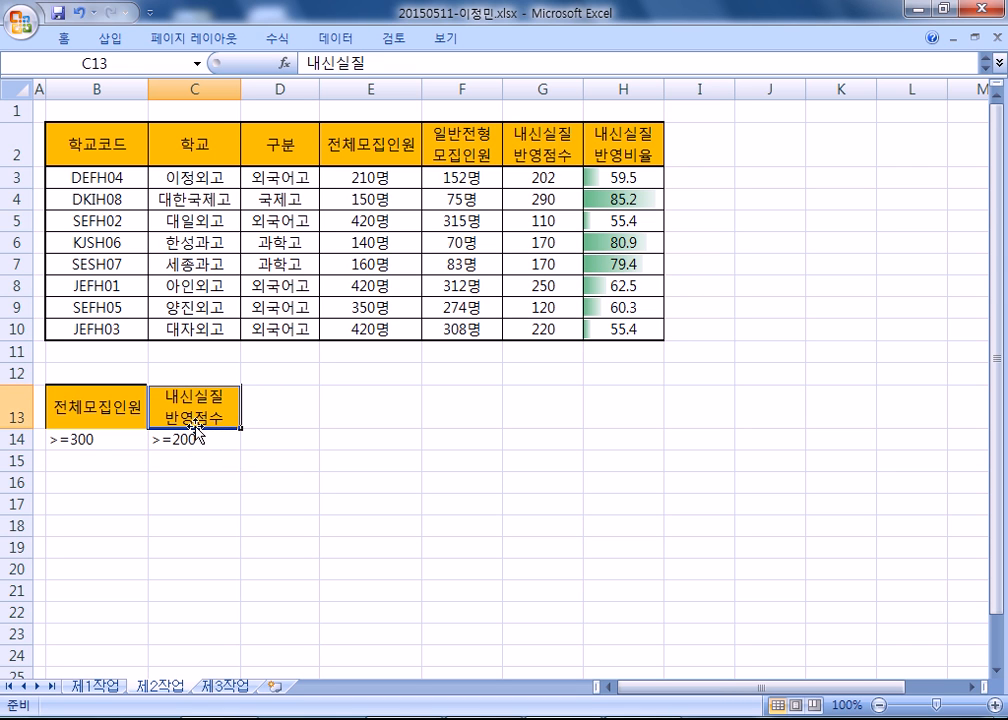
pyautogui.moveTo(85, 441); pyautogui.dragTo(193, 441)
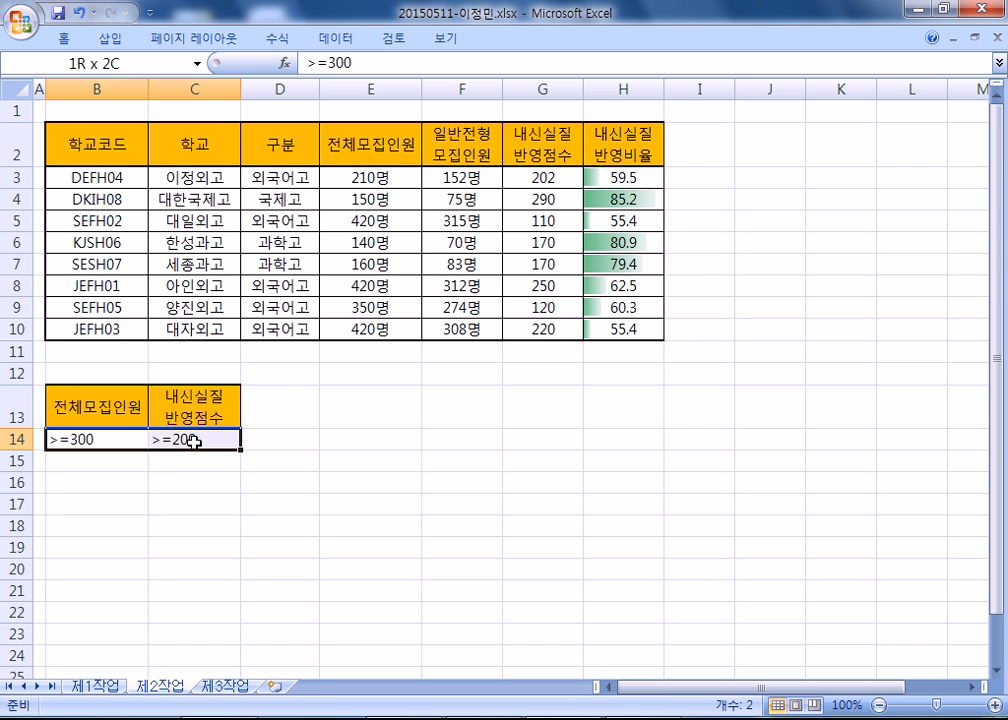
pyautogui.click(108, 416)
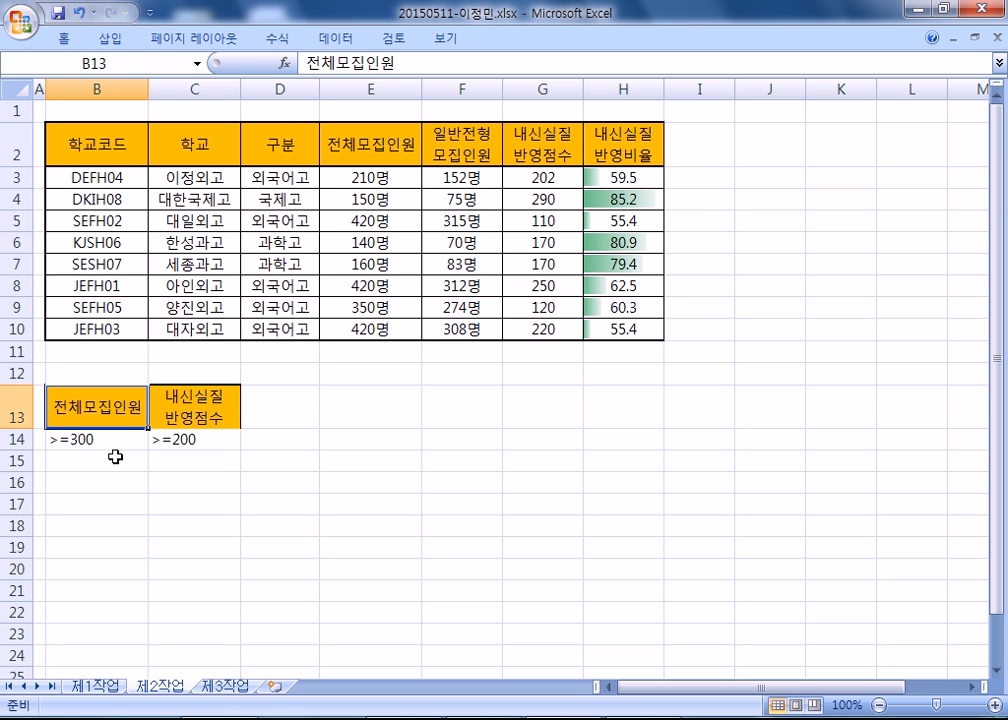
# Move the >=200 criterion down to C15 and back up to C14.
pyautogui.click(171, 441)
pyautogui.moveTo(171, 446); pyautogui.dragTo(178, 463)
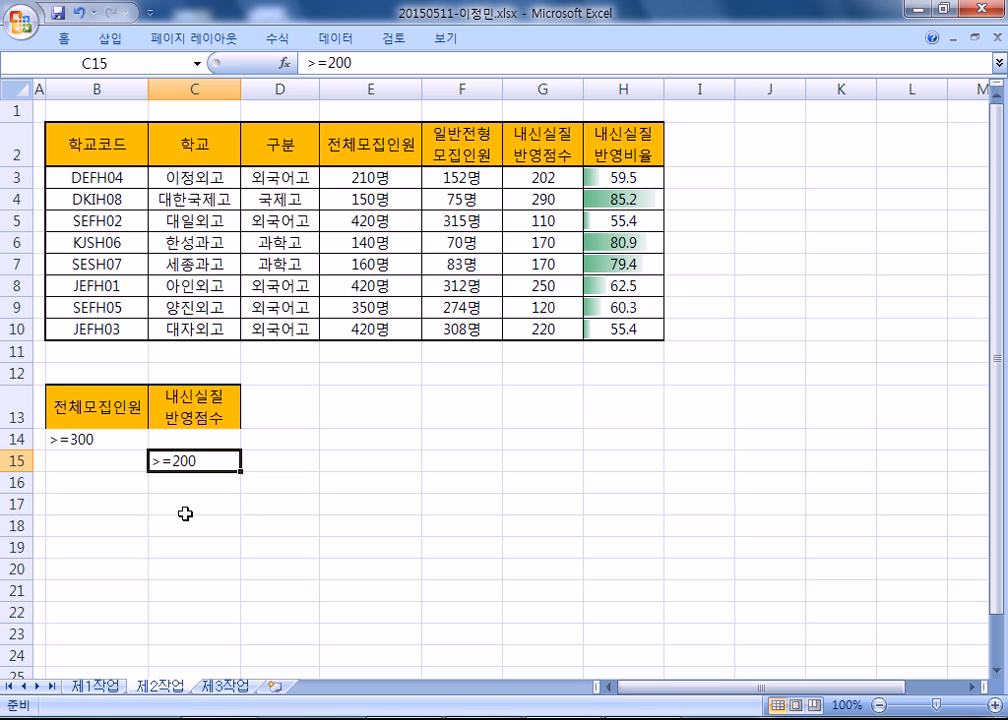
pyautogui.moveTo(204, 456); pyautogui.dragTo(206, 436)
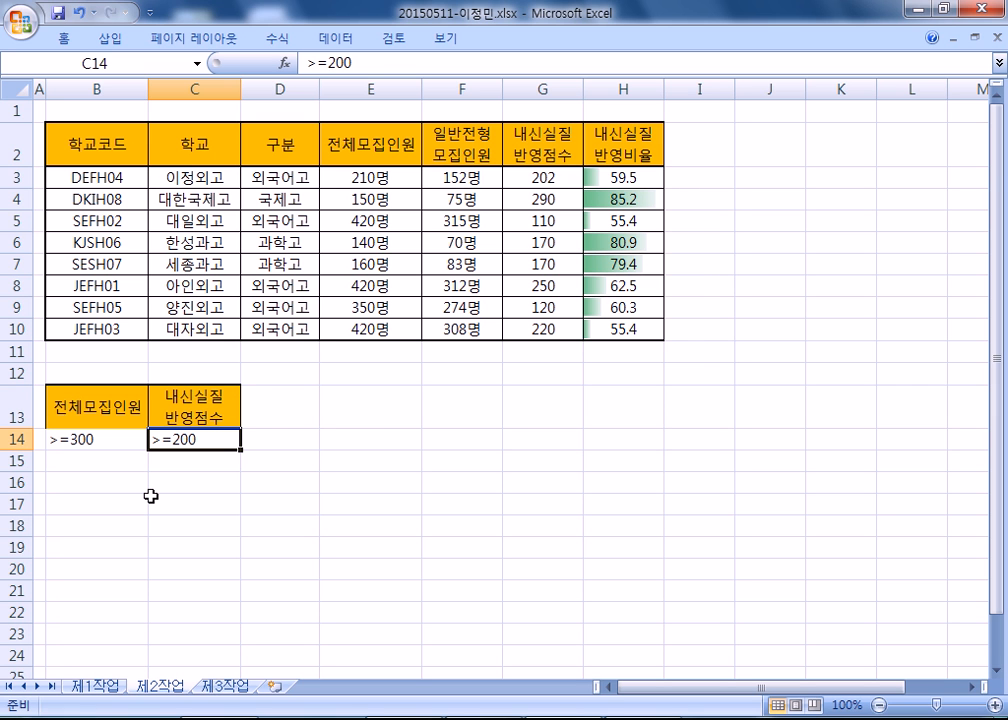
# Set up an advanced filter on the table B2:H10 that copies results to another location, using B13:C14 as the criteria range.
pyautogui.doubleClick(63, 38)
pyautogui.click(339, 40)
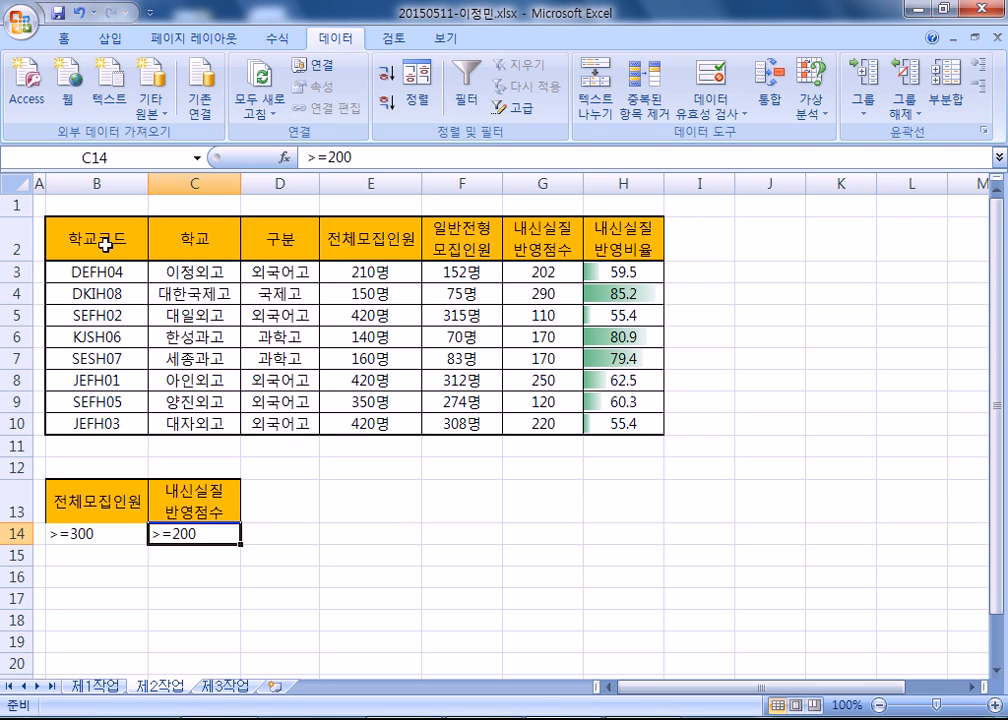
pyautogui.click(398, 293)
pyautogui.scroll(-2, 431, 360)
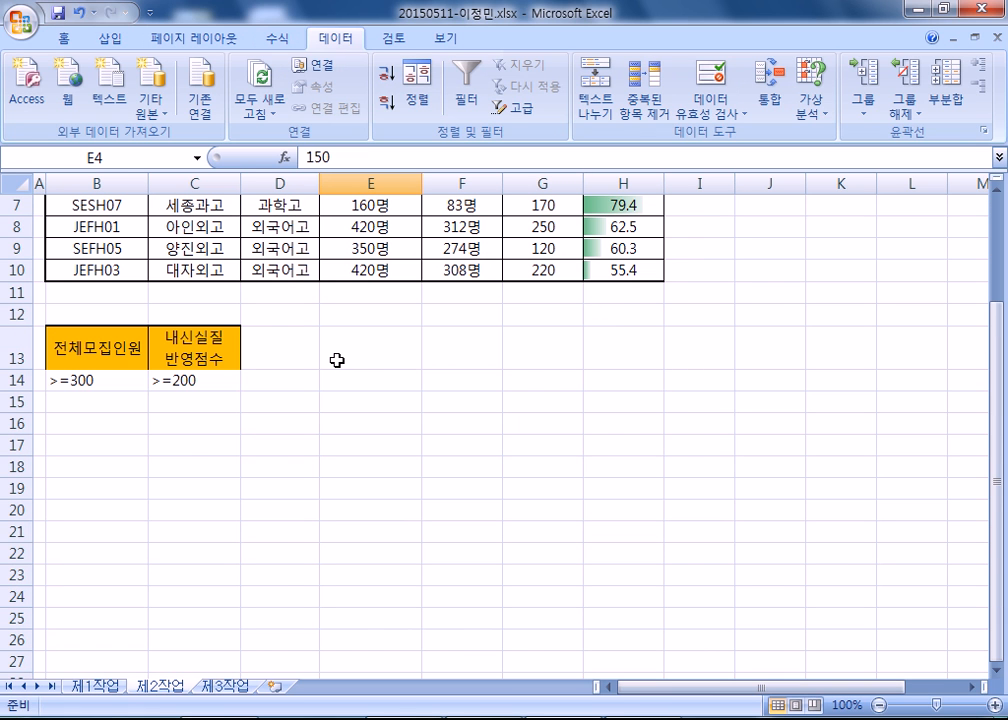
pyautogui.moveTo(90, 351); pyautogui.dragTo(194, 360)
pyautogui.click(194, 358)
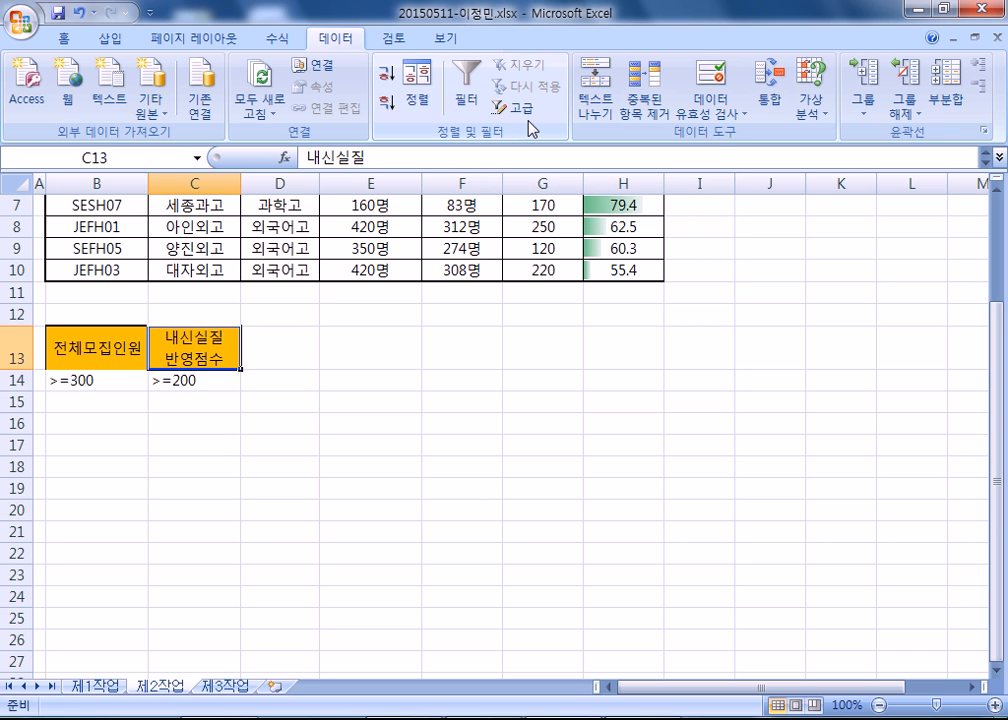
pyautogui.scroll(2, 151, 270)
pyautogui.moveTo(100, 240); pyautogui.dragTo(616, 421)
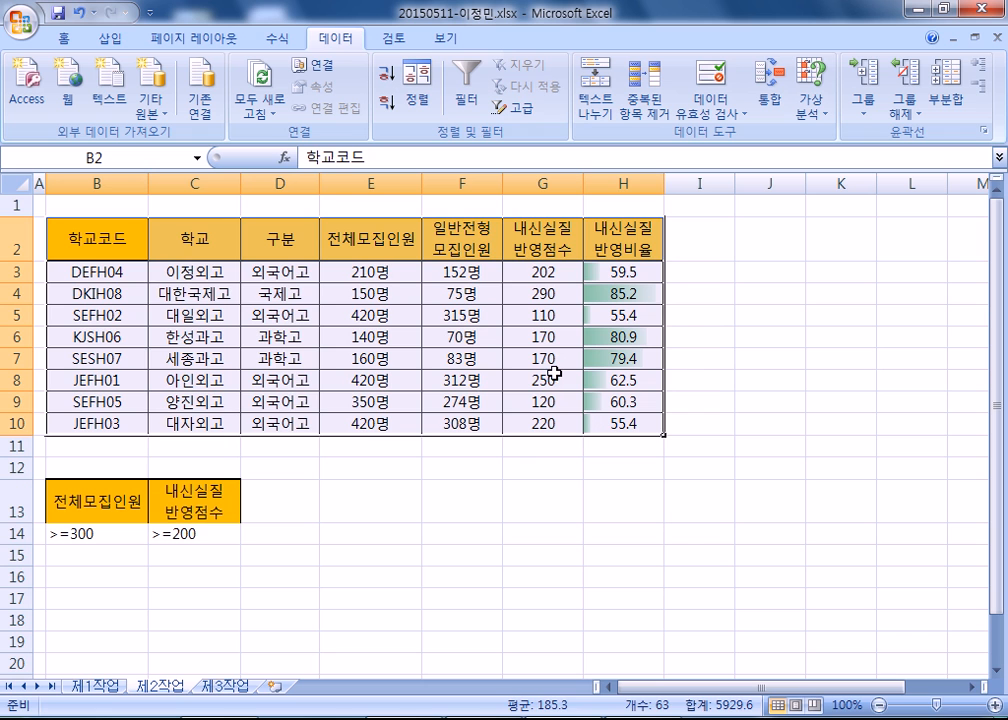
pyautogui.click(459, 293)
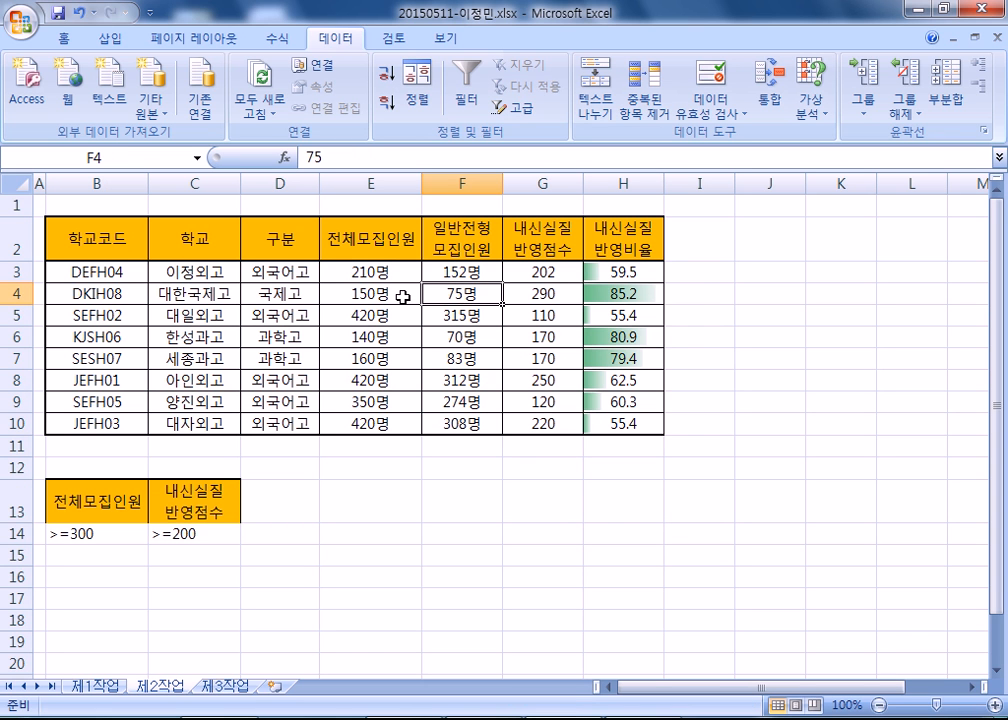
pyautogui.click(514, 116)
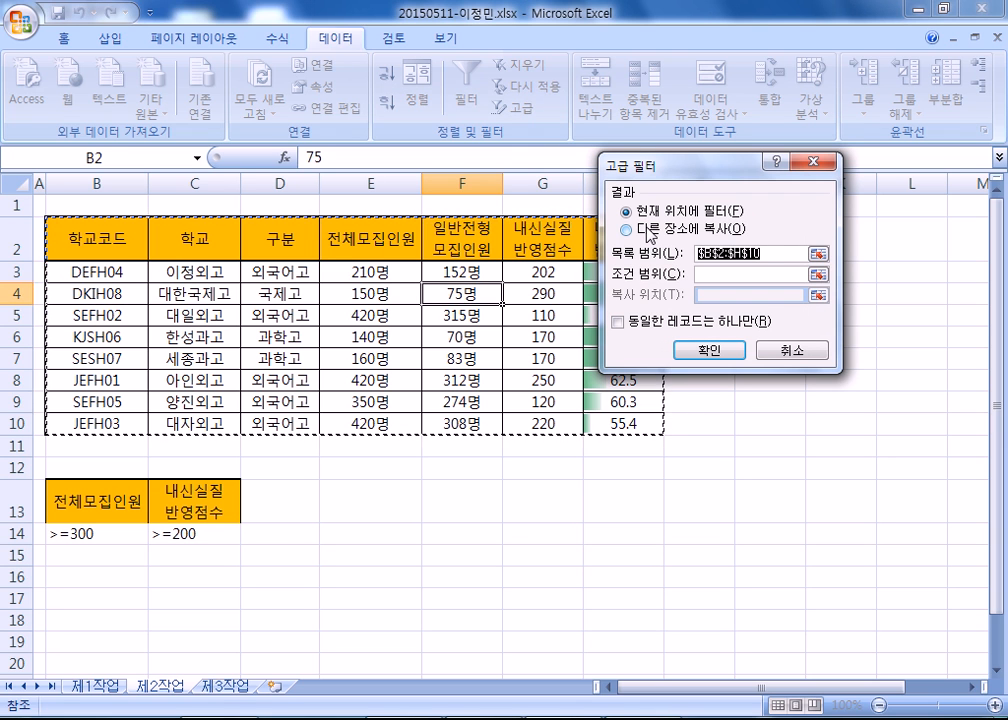
pyautogui.click(651, 234)
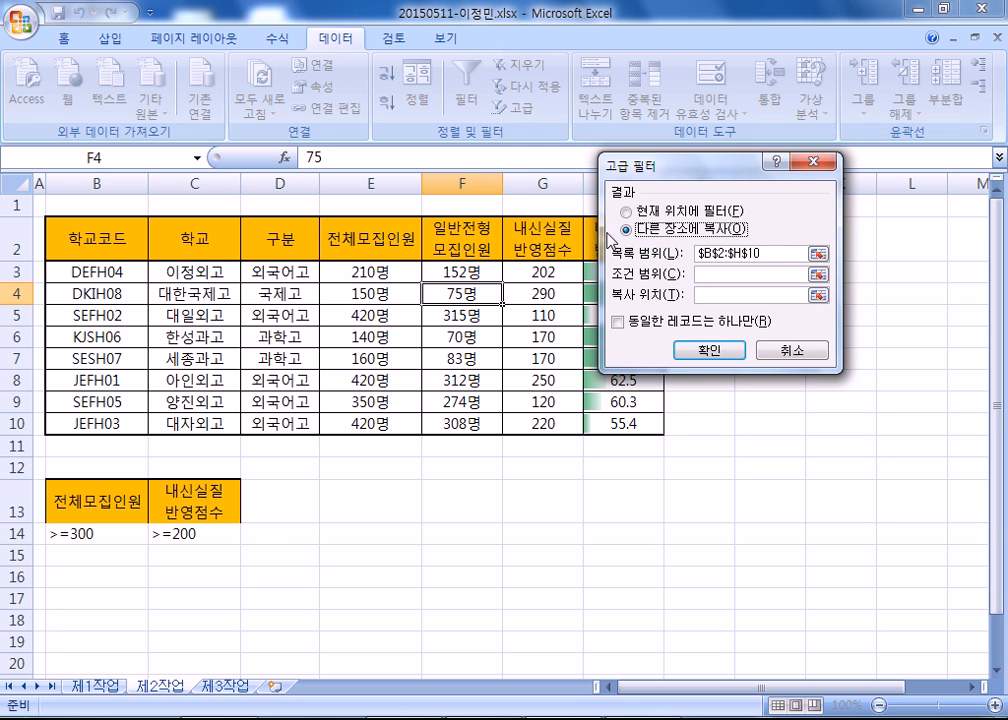
pyautogui.click(709, 274)
pyautogui.click(106, 496)
pyautogui.moveTo(106, 496); pyautogui.dragTo(194, 532)
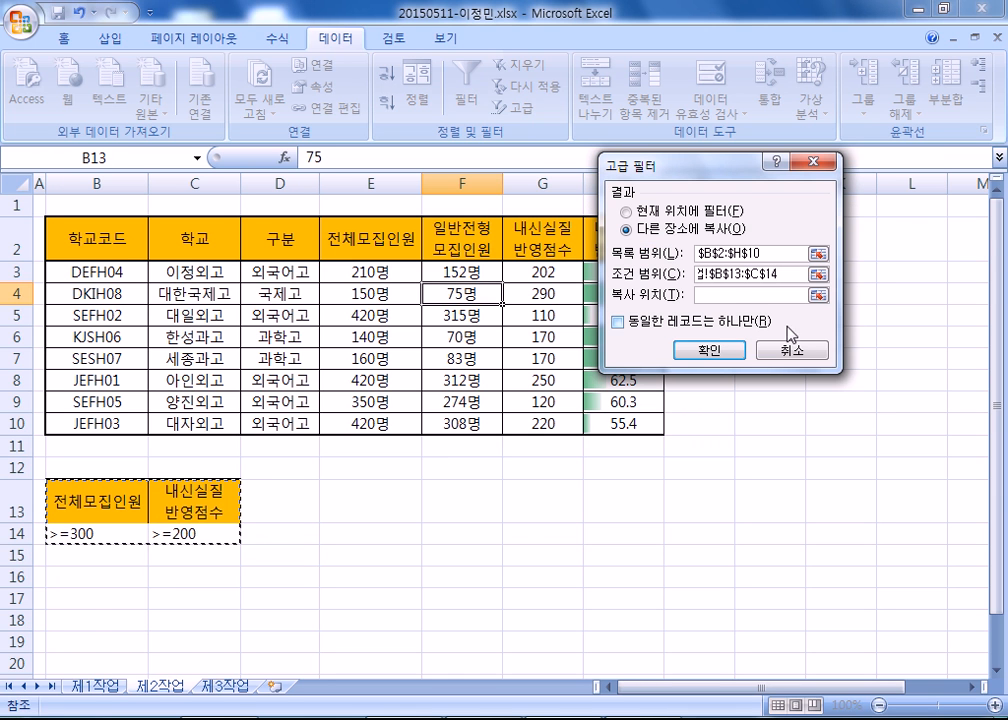
# Set the advanced filter's copy destination to cell B18 on sheet 제2작업 and run the filter.
pyautogui.click(714, 295)
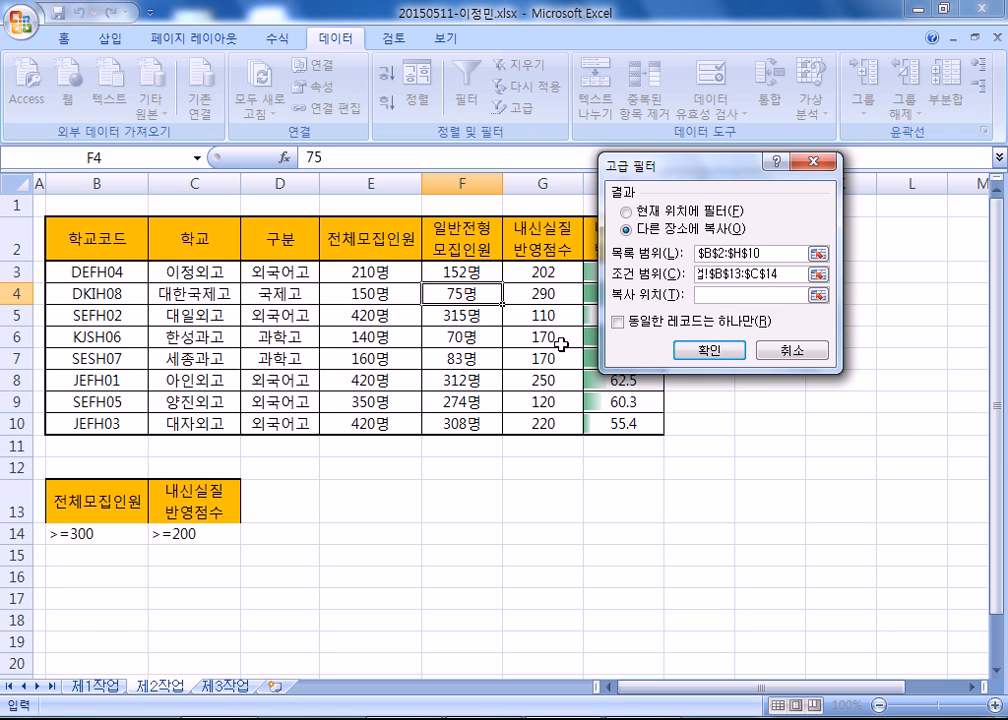
pyautogui.scroll(-1, 180, 484)
pyautogui.click(74, 531)
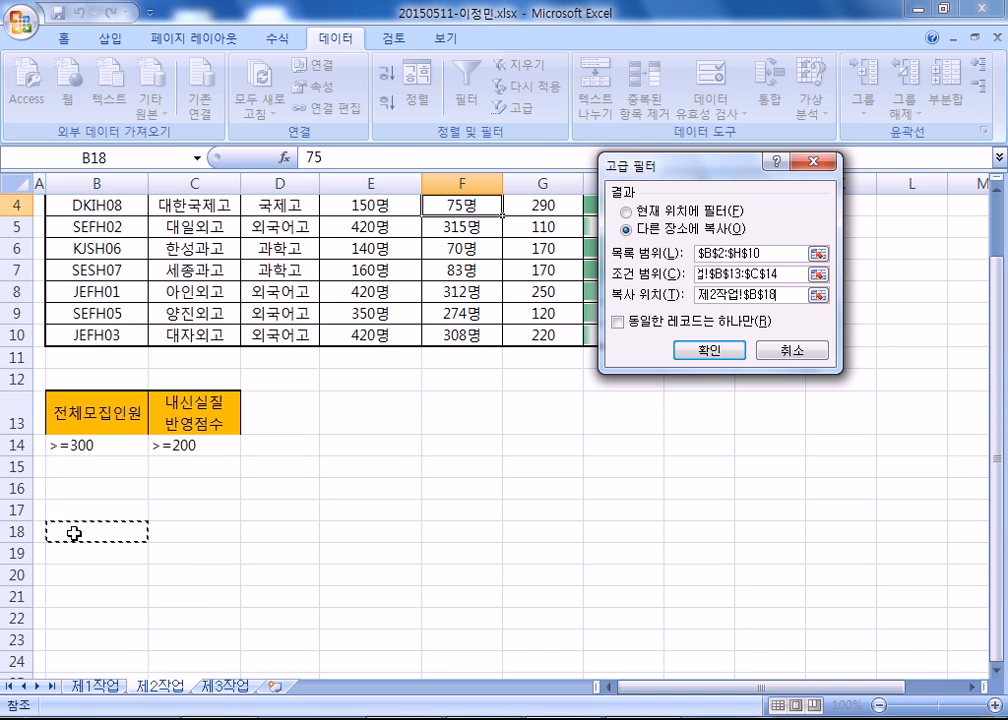
pyautogui.scroll(-2, 307, 481)
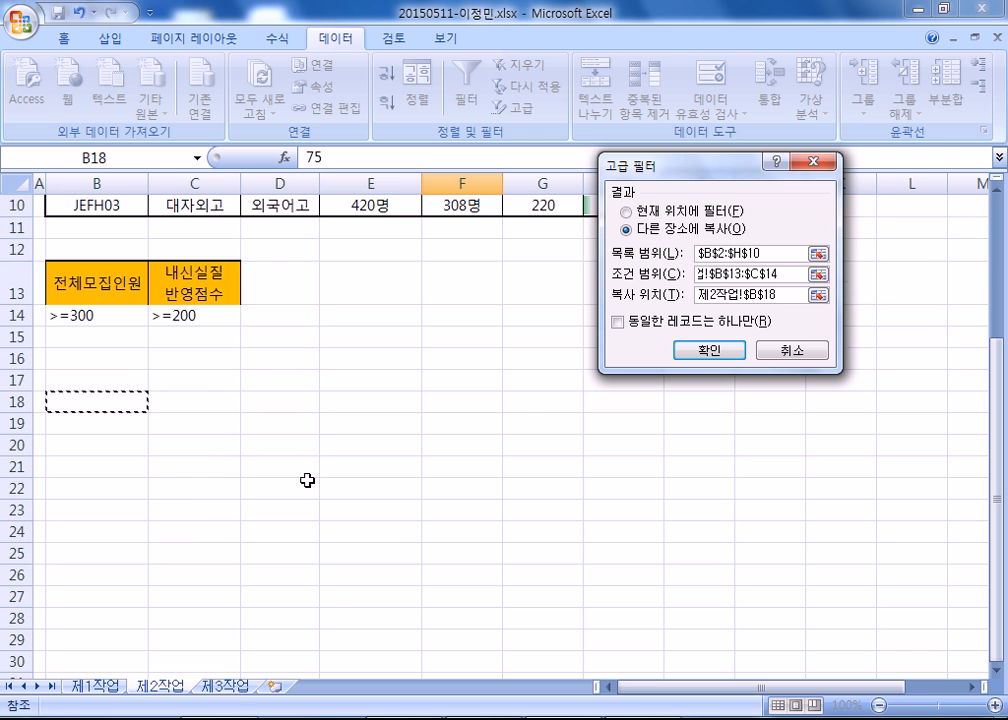
pyautogui.click(703, 350)
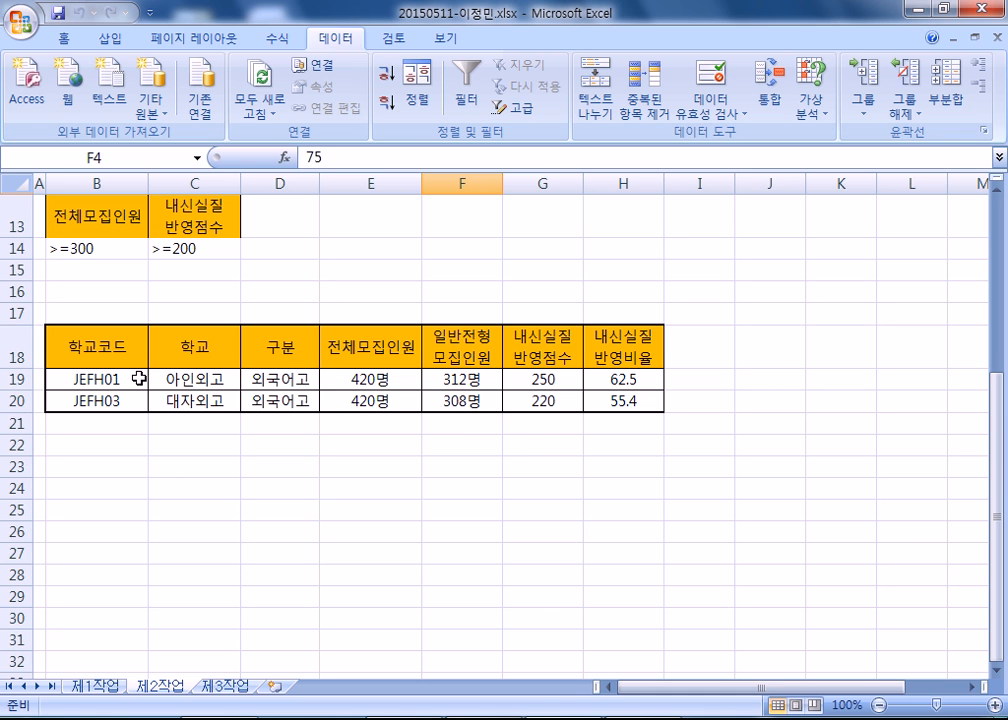
# Remove the fill colour from the filtered result range B18:H20.
pyautogui.moveTo(95, 344); pyautogui.dragTo(601, 400)
pyautogui.click(60, 39)
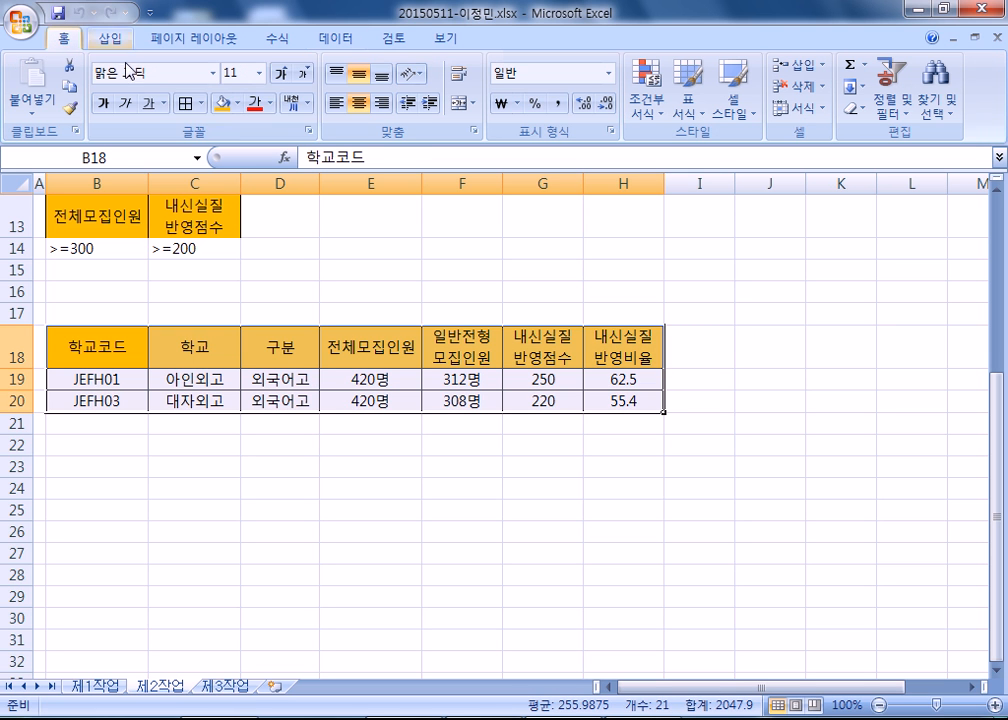
pyautogui.click(237, 103)
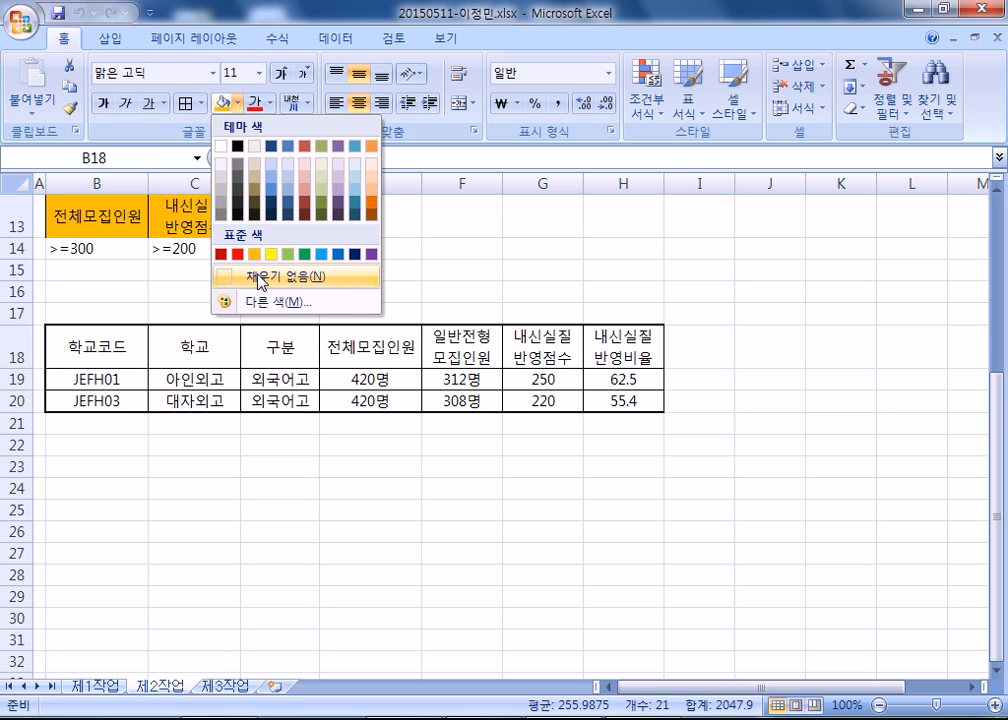
pyautogui.click(262, 278)
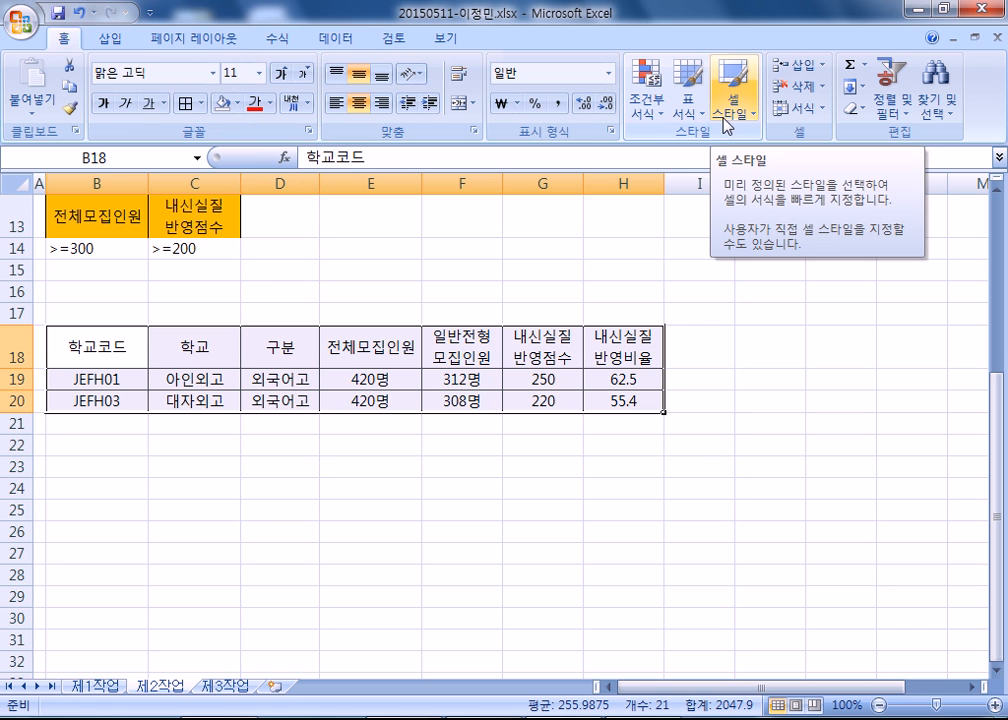
# Format B18:H20 as a table with headers, using the light table style with a solid green header row.
pyautogui.click(691, 118)
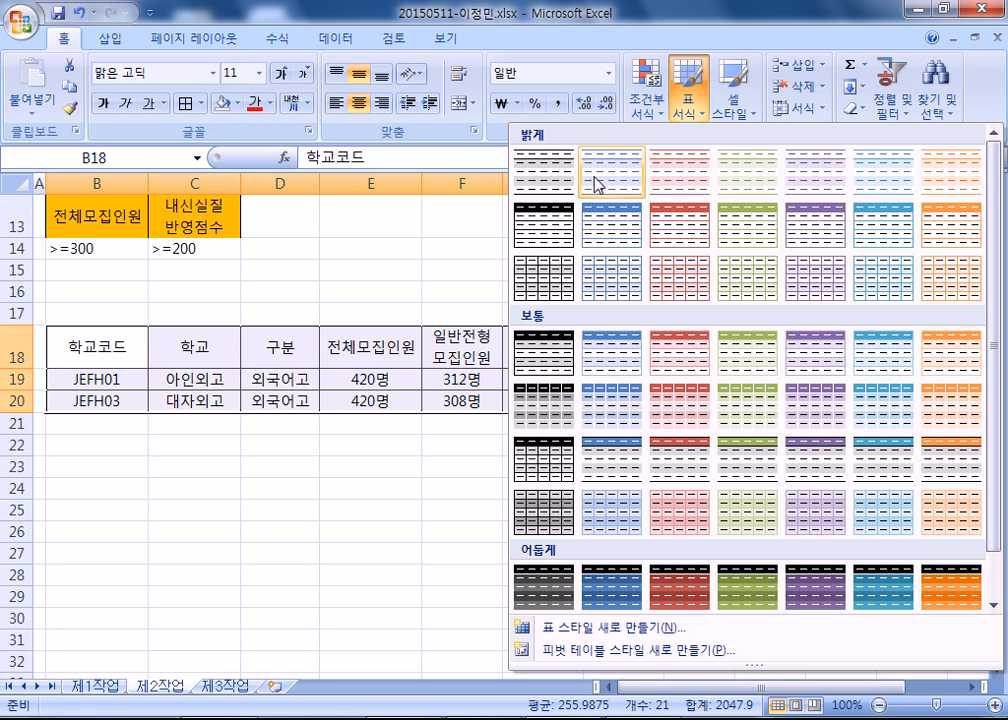
pyautogui.click(737, 241)
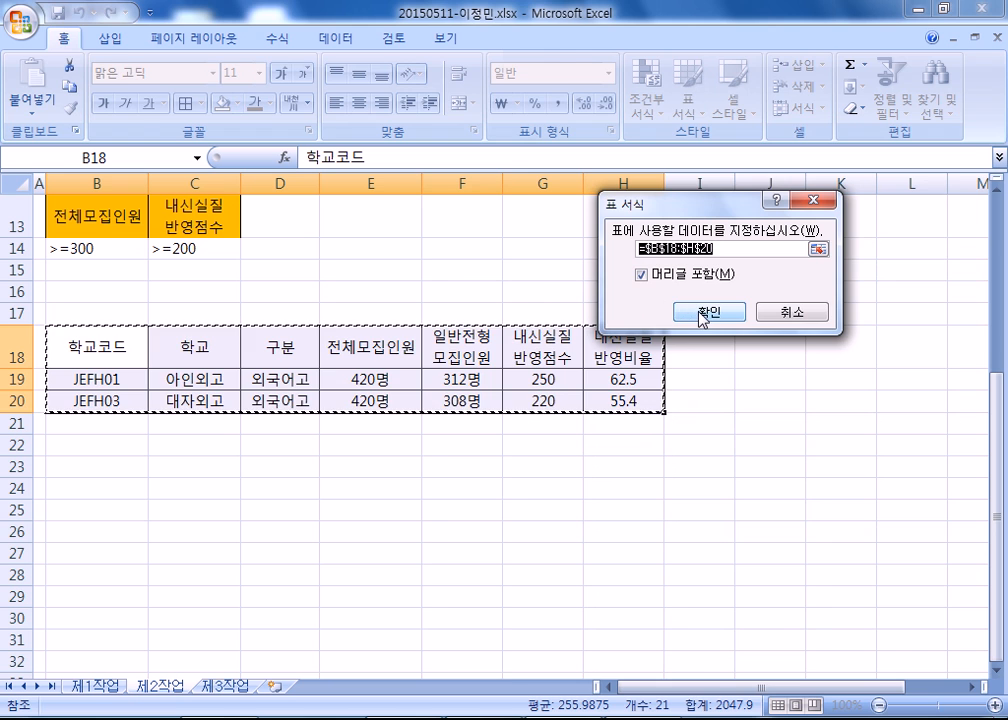
pyautogui.click(703, 313)
pyautogui.click(202, 482)
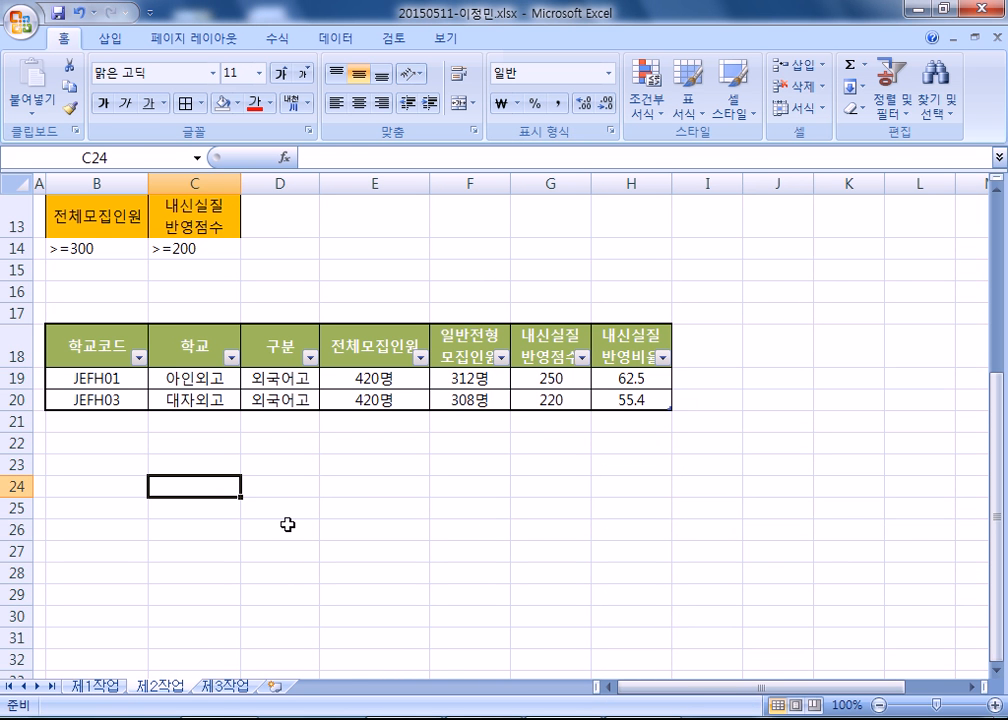
# Examine the tables on sheet 제2작업 and the 내신실질 반영비율 data bars on sheet 제1작업.
pyautogui.scroll(2, 326, 554)
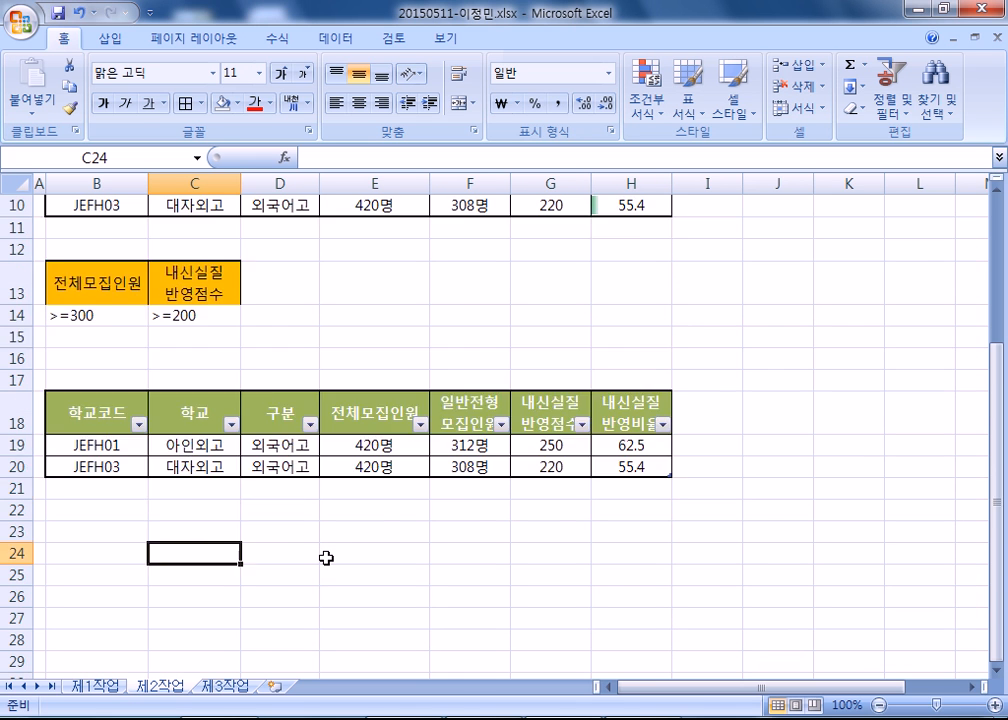
pyautogui.scroll(2, 322, 594)
pyautogui.scroll(-3, 322, 594)
pyautogui.scroll(2, 322, 596)
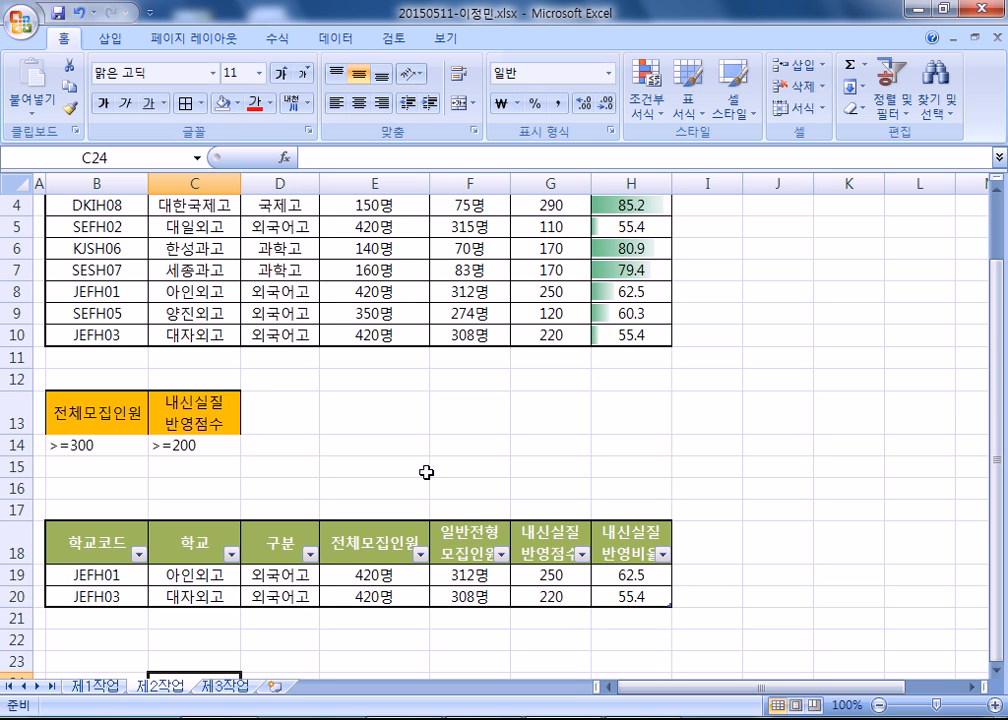
pyautogui.click(100, 686)
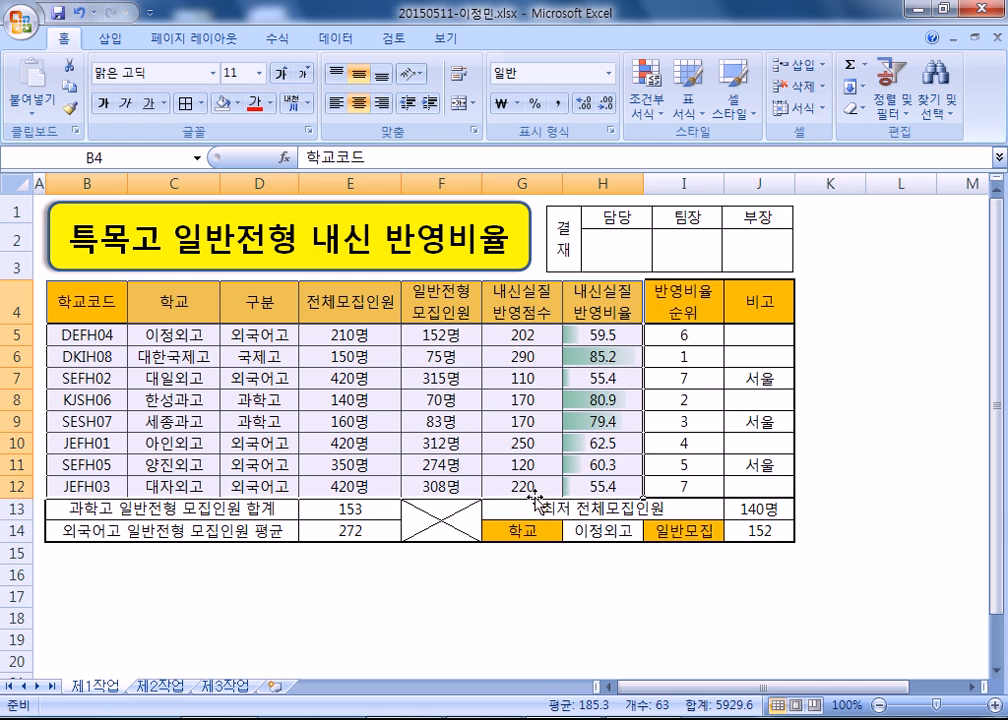
pyautogui.click(590, 335)
# Delete the data bar conditional formatting rule from H3:H10 on sheet 제2작업.
pyautogui.click(160, 686)
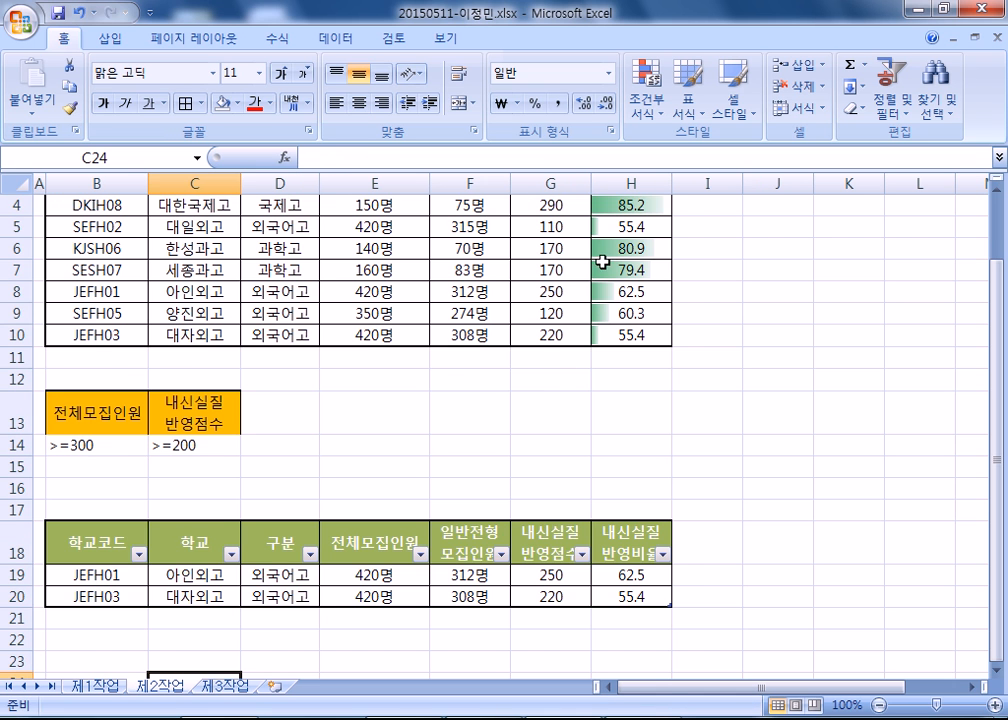
pyautogui.scroll(1, 603, 265)
pyautogui.moveTo(637, 273); pyautogui.dragTo(634, 423)
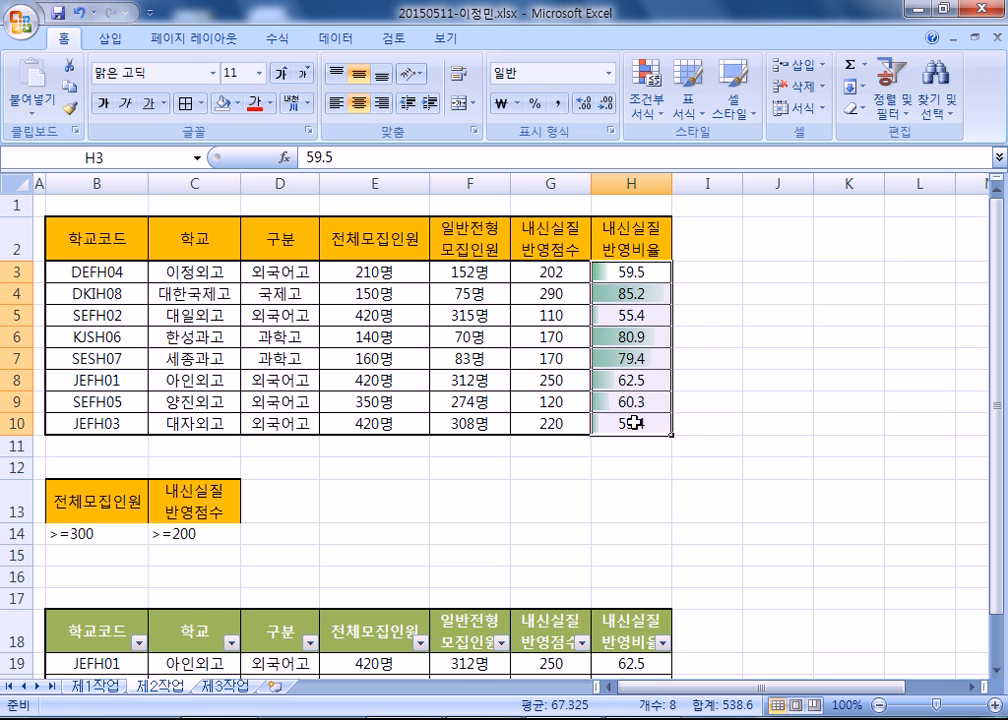
pyautogui.click(647, 95)
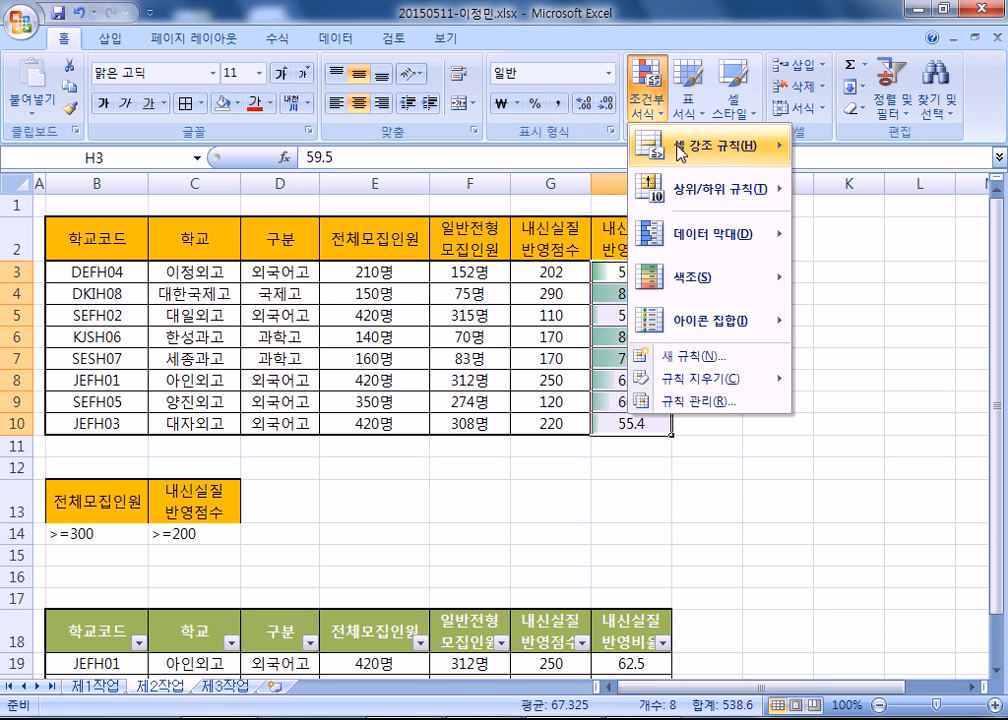
pyautogui.click(697, 401)
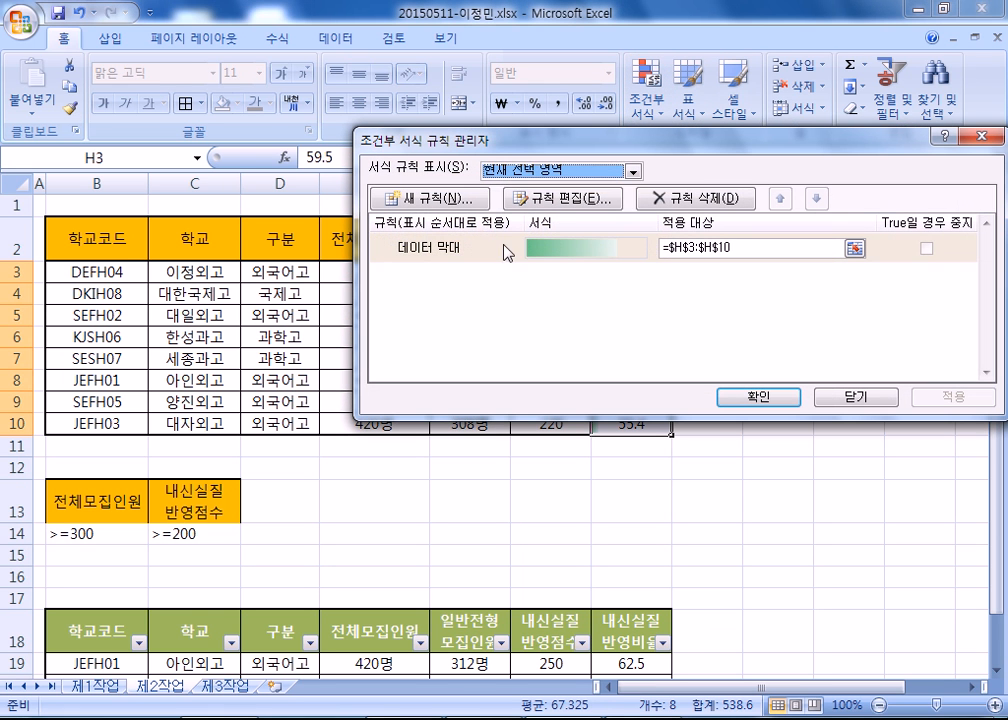
pyautogui.click(688, 198)
pyautogui.click(756, 398)
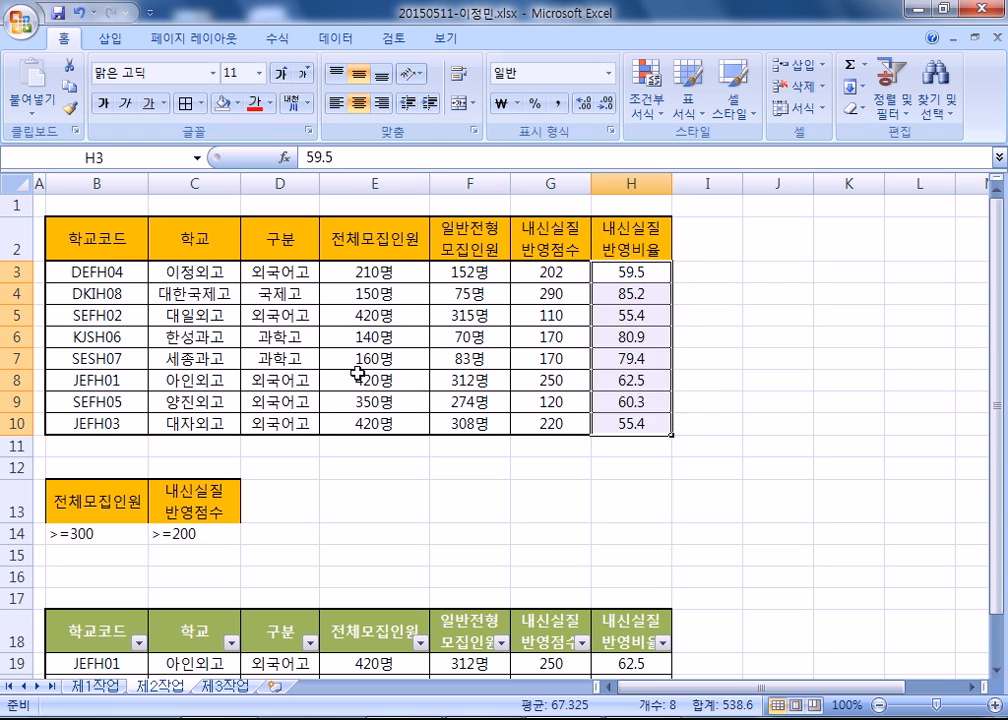
pyautogui.click(357, 377)
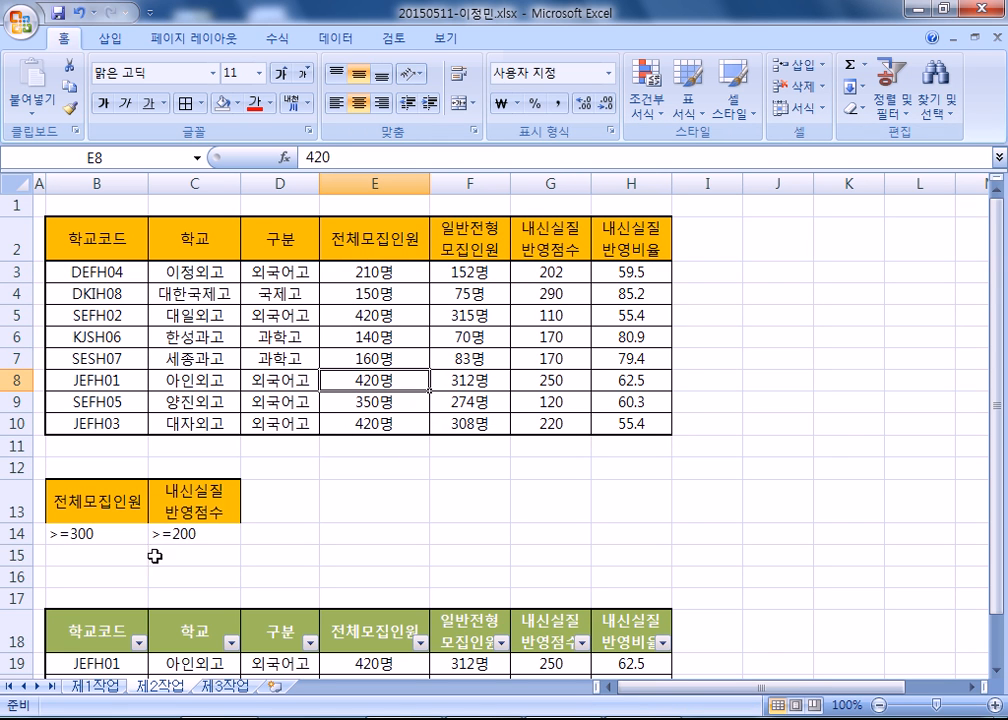
# Compare the 내신실질 반영비율 column's formatting between sheets 제1작업 and 제2작업.
pyautogui.click(97, 687)
pyautogui.moveTo(597, 330); pyautogui.dragTo(593, 484)
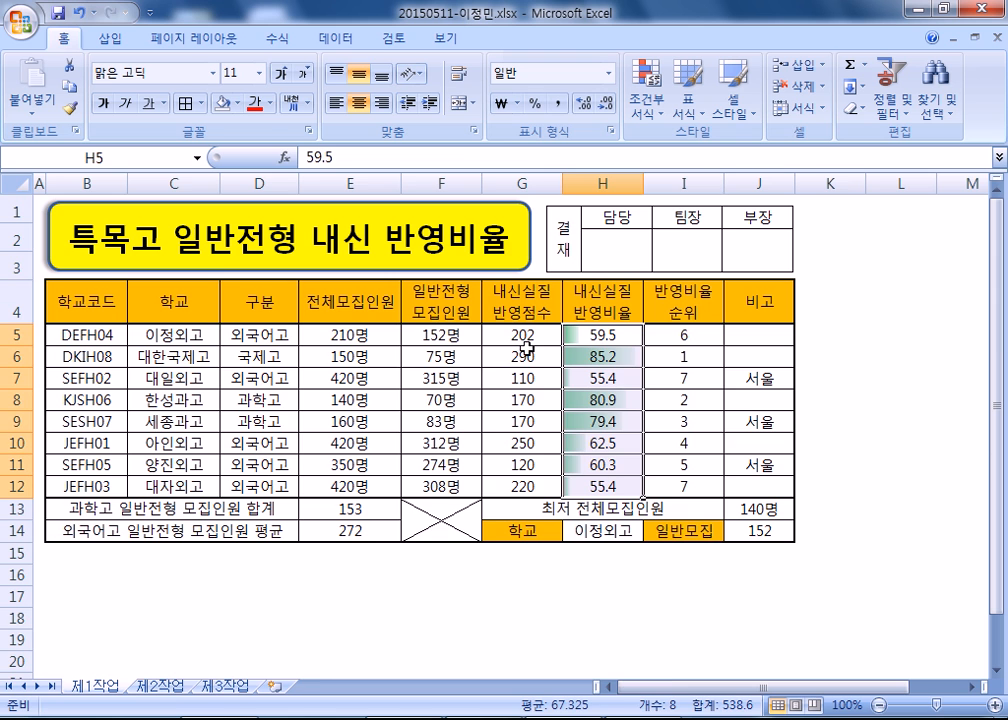
pyautogui.hotkey('ctrl', 'pagedown')
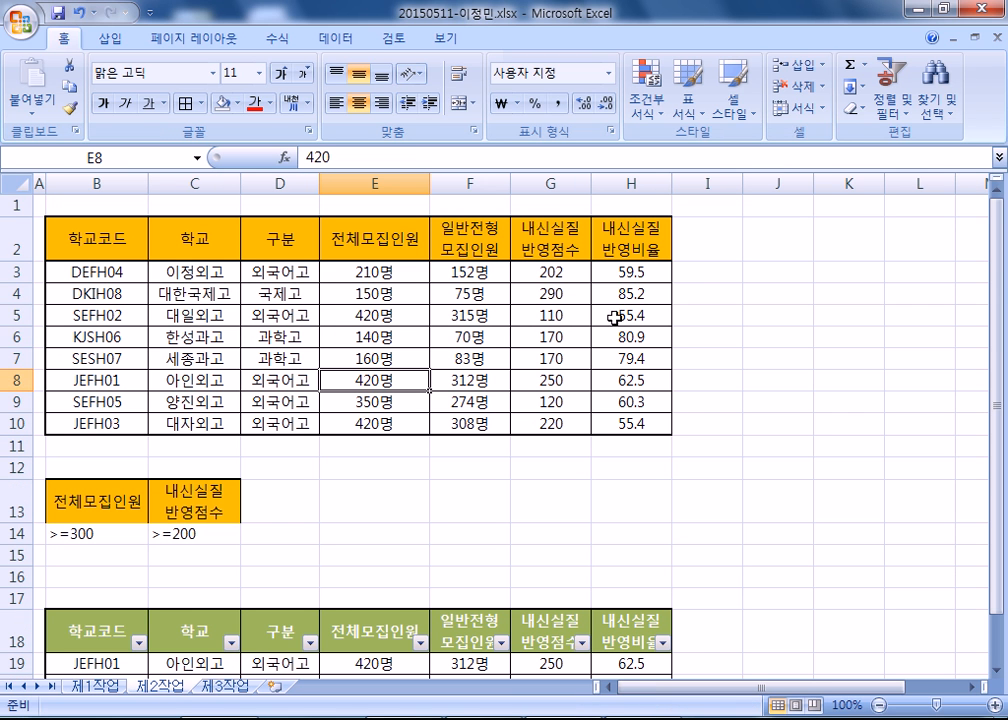
pyautogui.moveTo(641, 268); pyautogui.dragTo(641, 421)
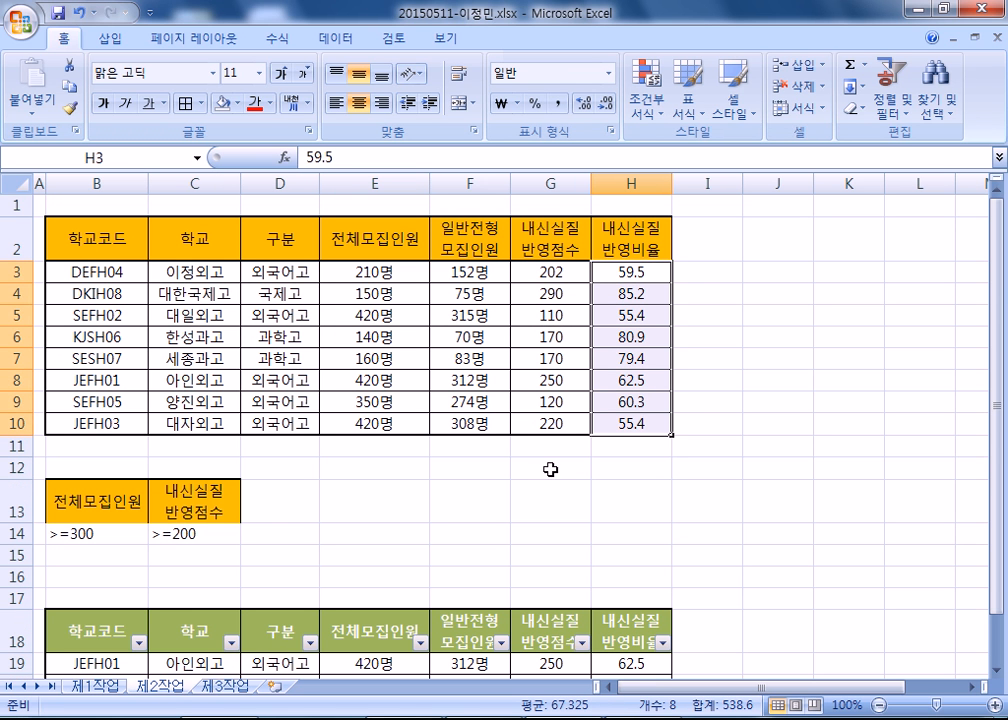
pyautogui.click(100, 686)
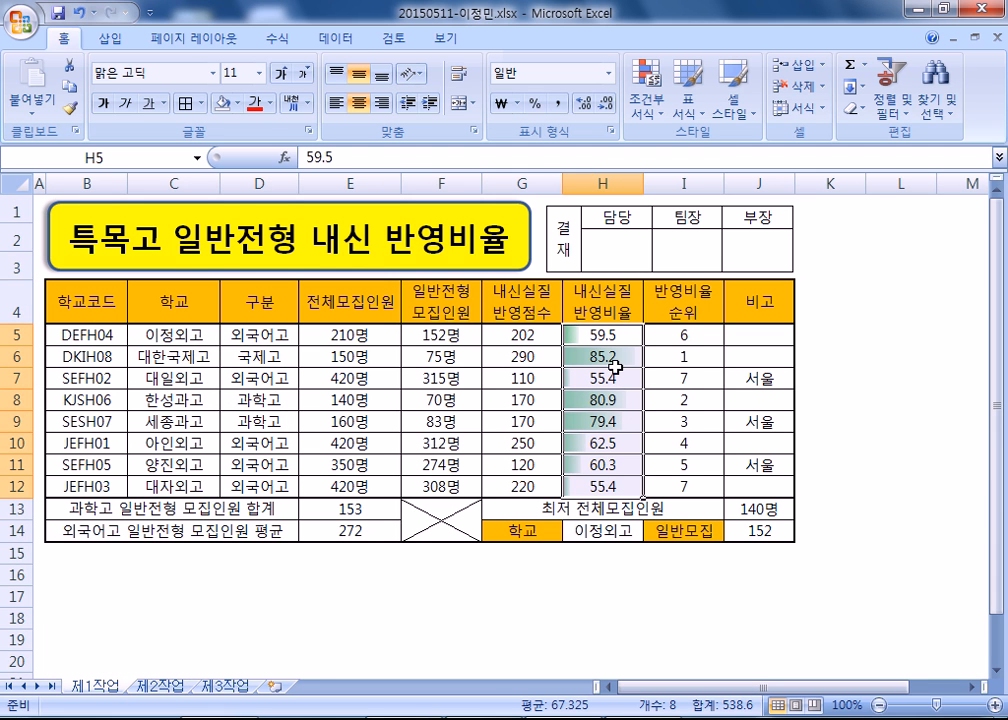
pyautogui.moveTo(80, 298); pyautogui.dragTo(571, 484)
# Return to sheet 제2작업 and undo the deletion of its data bar rule.
pyautogui.click(160, 686)
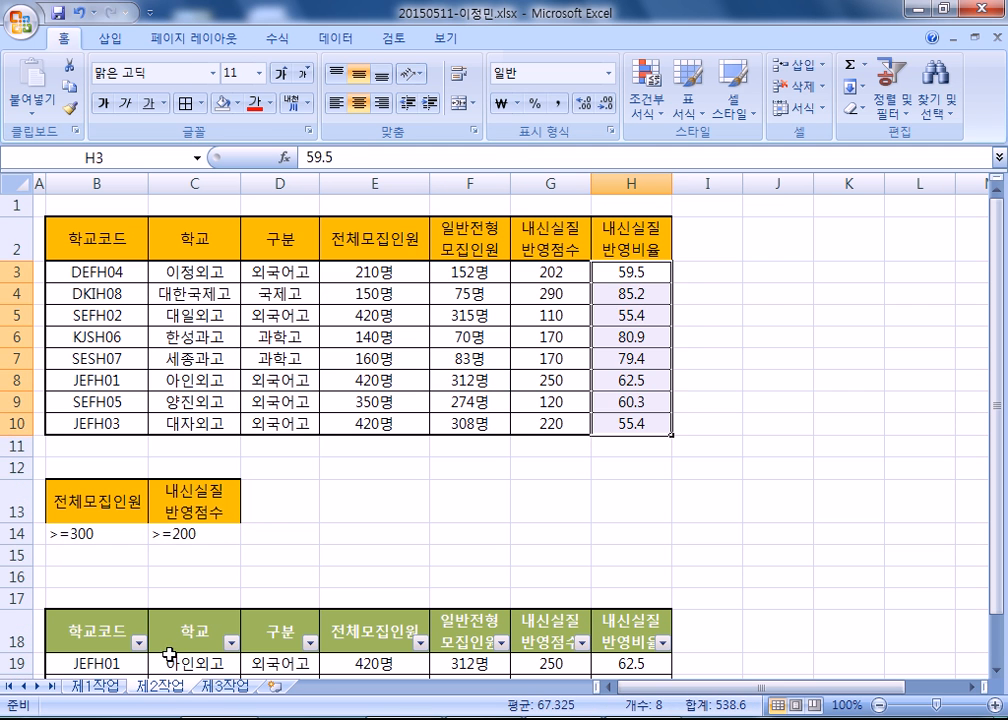
pyautogui.click(607, 320)
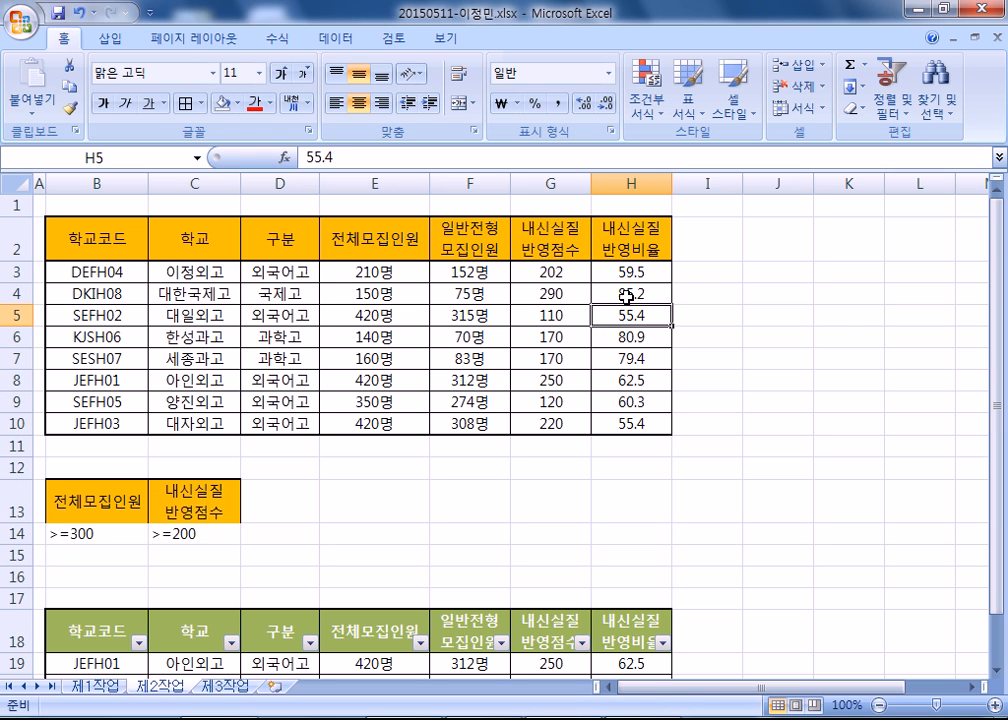
pyautogui.hotkey('ctrl', 'z')
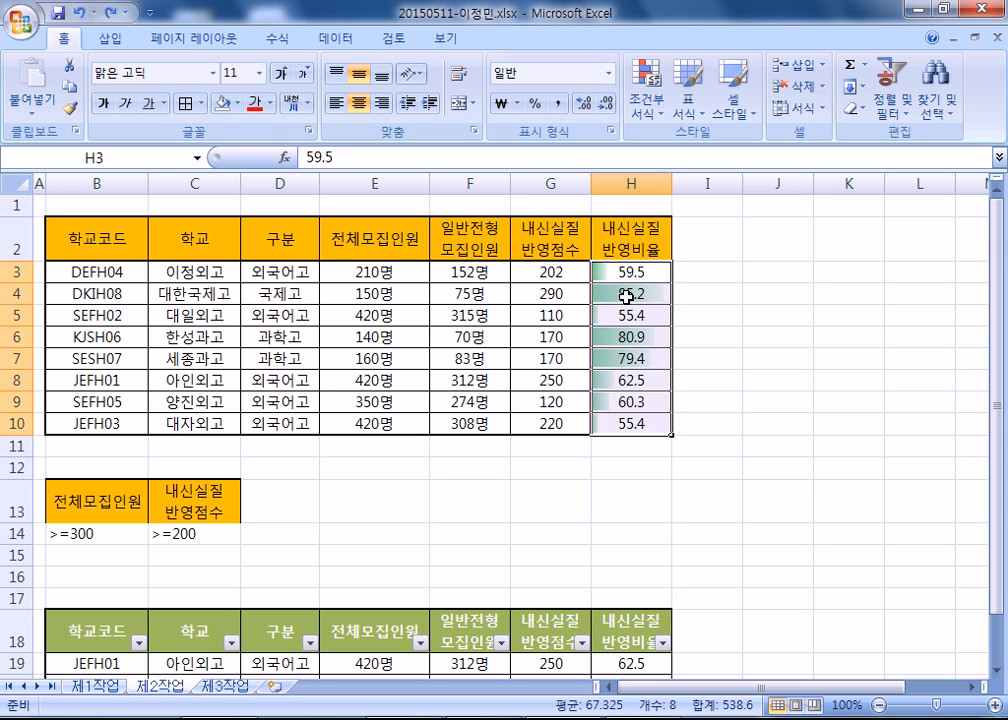
# Clear the conditional formatting rules from the entire 제1작업 sheet.
pyautogui.click(108, 688)
pyautogui.moveTo(580, 335); pyautogui.dragTo(580, 487)
pyautogui.click(646, 100)
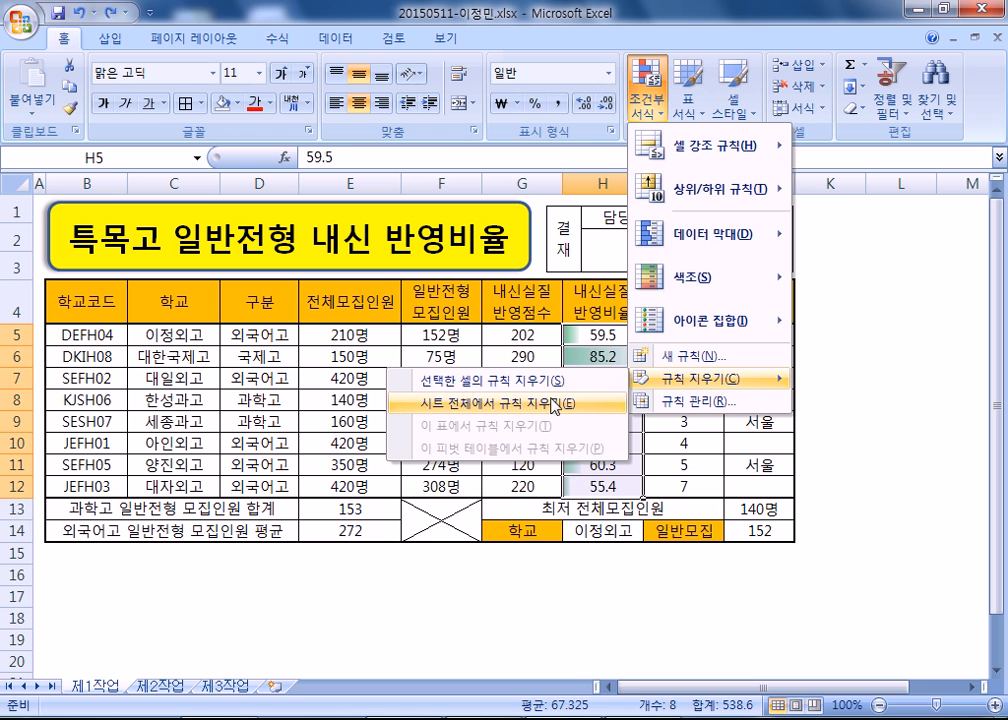
pyautogui.click(555, 405)
pyautogui.click(603, 399)
pyautogui.click(440, 399)
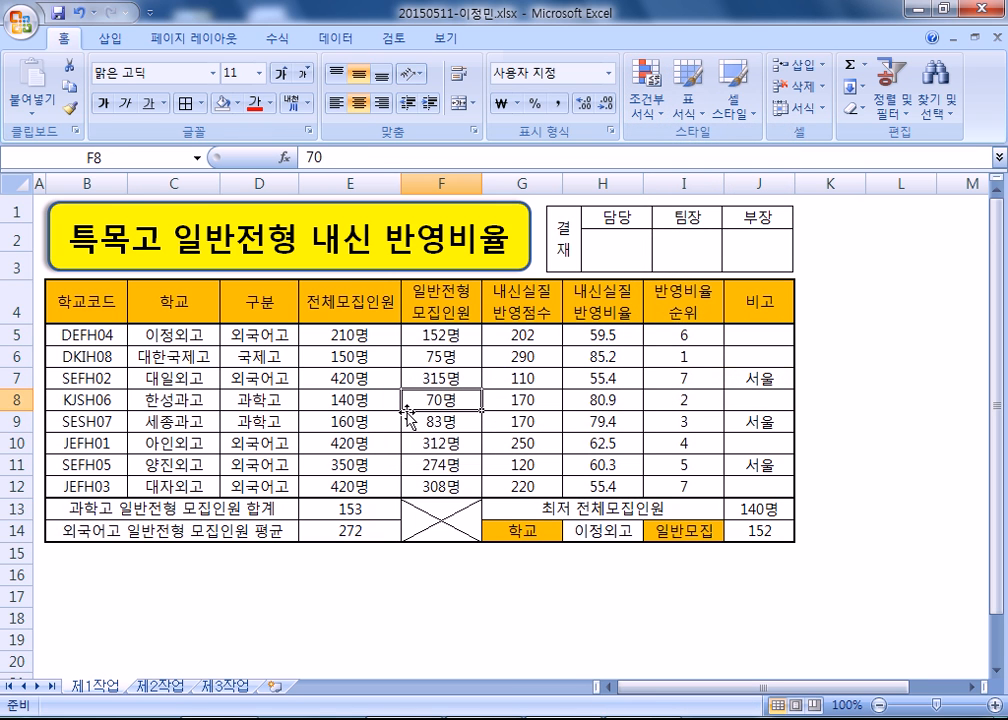
# Apply green data bars to the 내신실질 반영비율 values in H3:H10 on sheet 제2작업.
pyautogui.moveTo(66, 248); pyautogui.dragTo(565, 487)
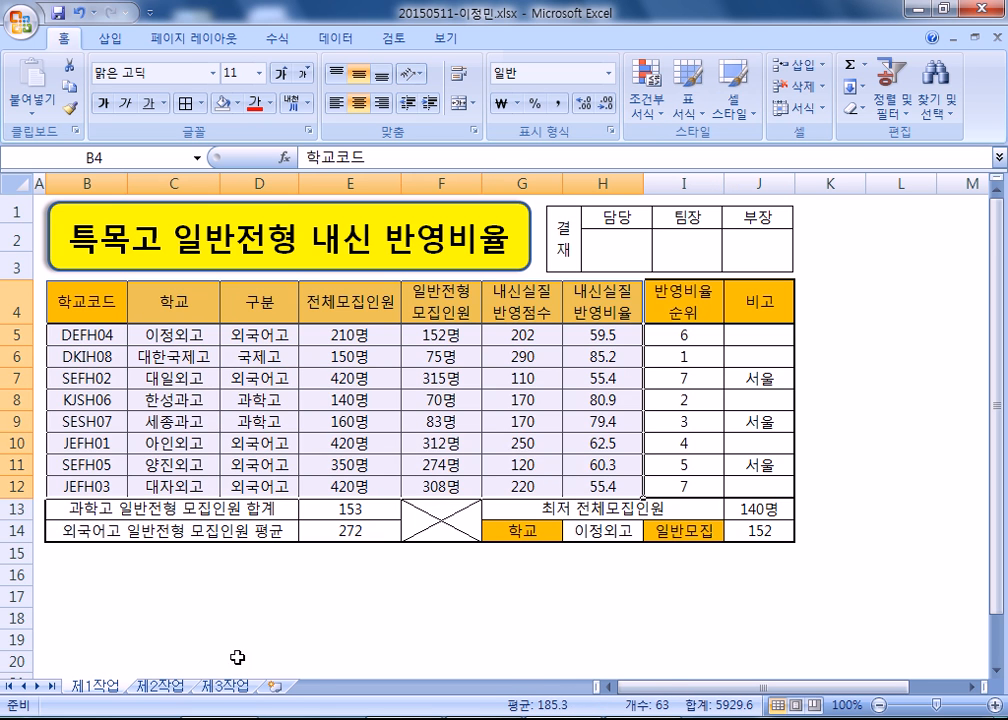
pyautogui.click(171, 688)
pyautogui.click(515, 438)
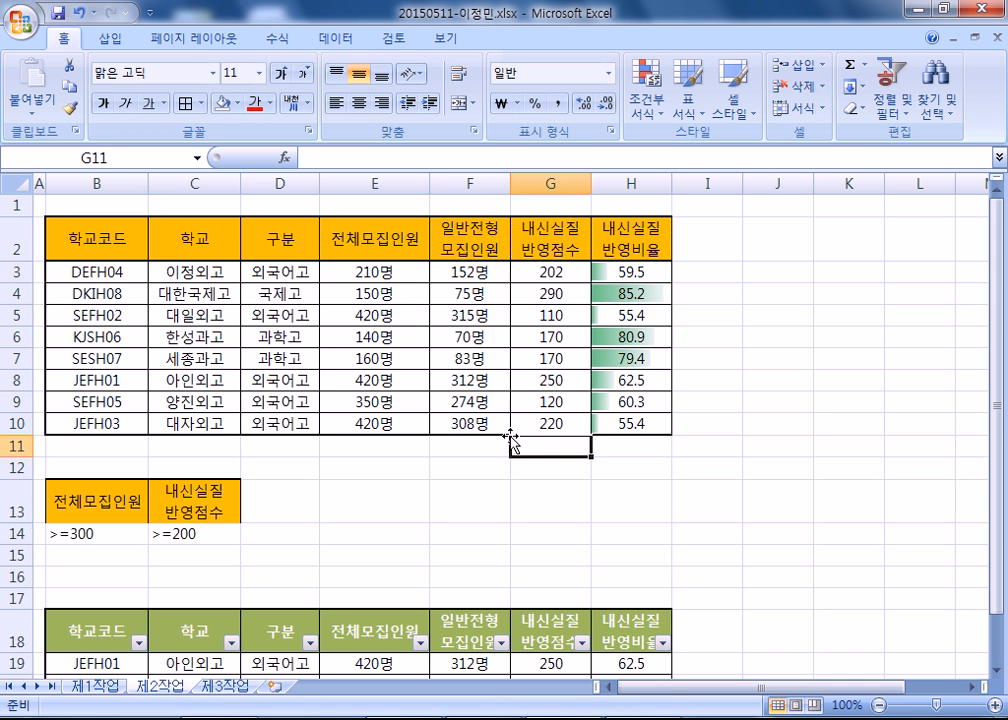
pyautogui.moveTo(625, 272); pyautogui.dragTo(634, 425)
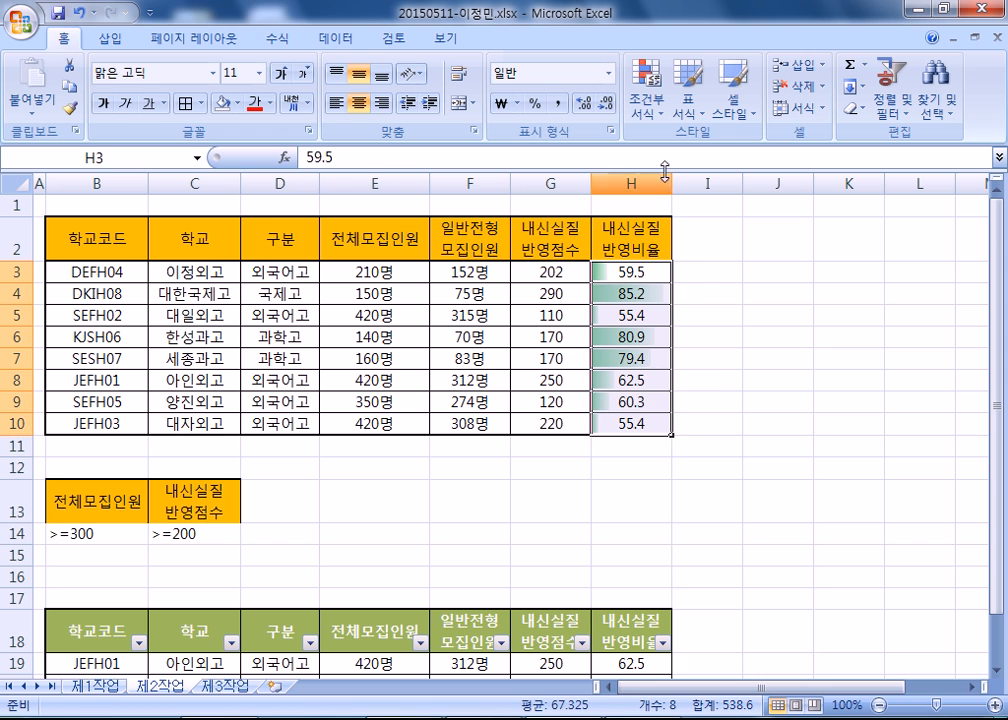
pyautogui.click(646, 96)
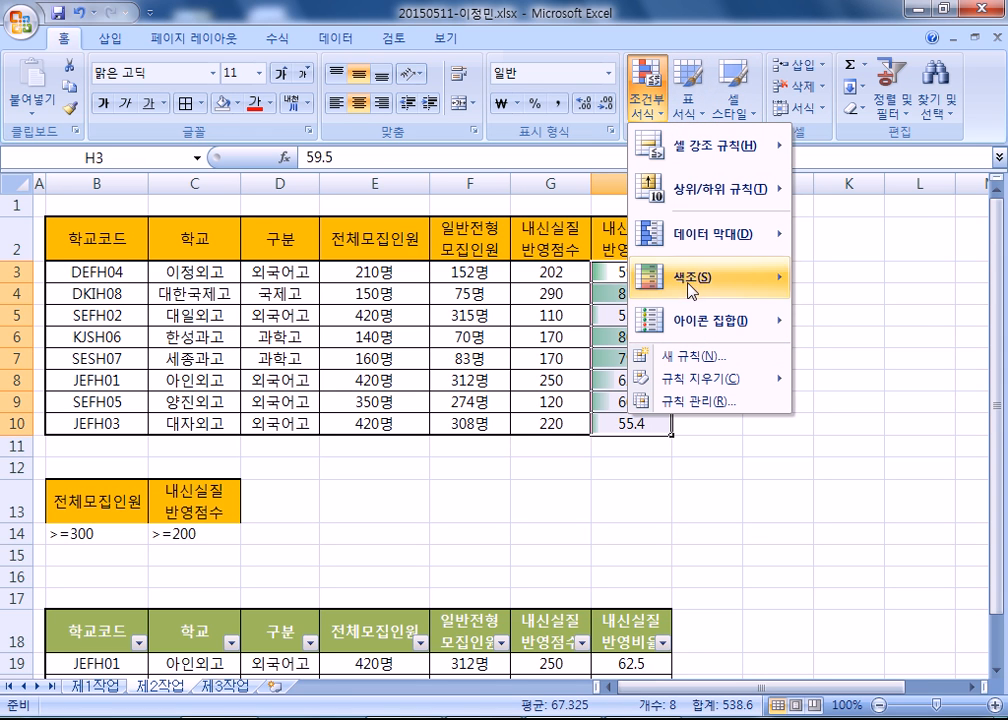
pyautogui.moveTo(713, 236)
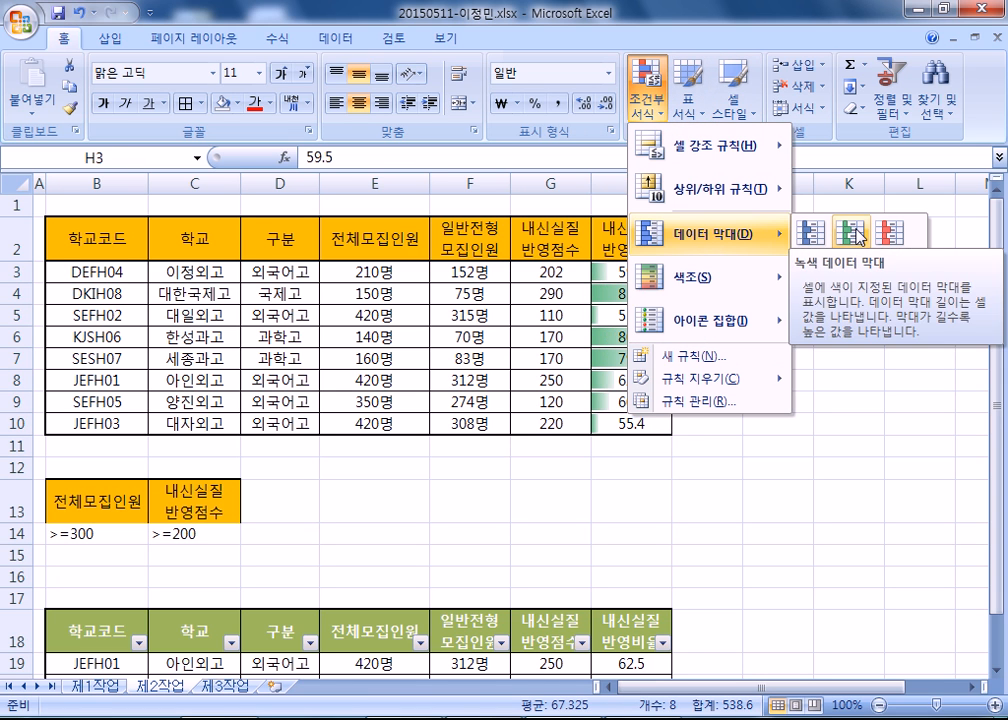
pyautogui.click(852, 234)
pyautogui.click(337, 381)
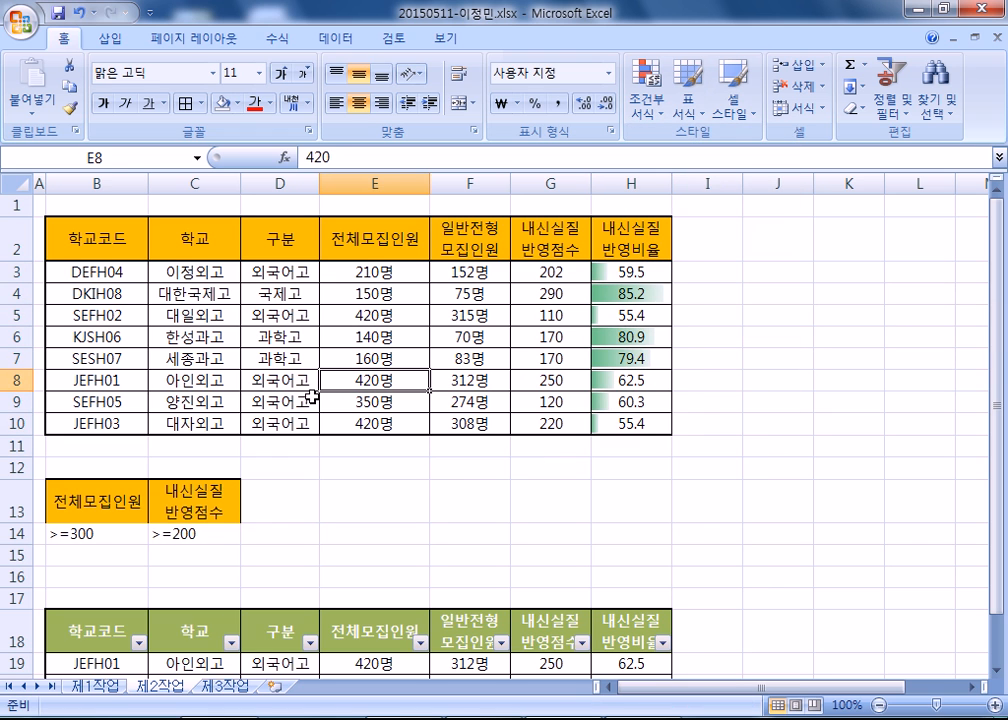
# Check the formatting of the 내신실질 반영비율 column on sheet 제1작업.
pyautogui.click(95, 686)
pyautogui.moveTo(596, 335); pyautogui.dragTo(585, 472)
pyautogui.click(350, 378)
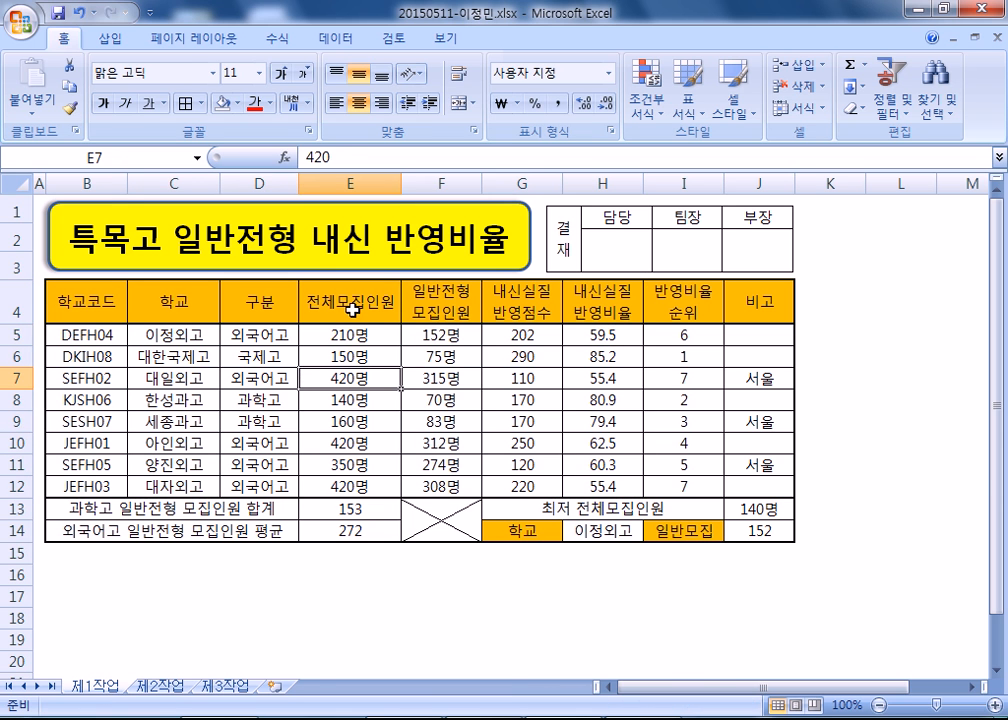
# Clear the conditional formatting rules from the 내신실질 반영비율 values in H3:H10 on sheet 제2작업.
pyautogui.click(160, 686)
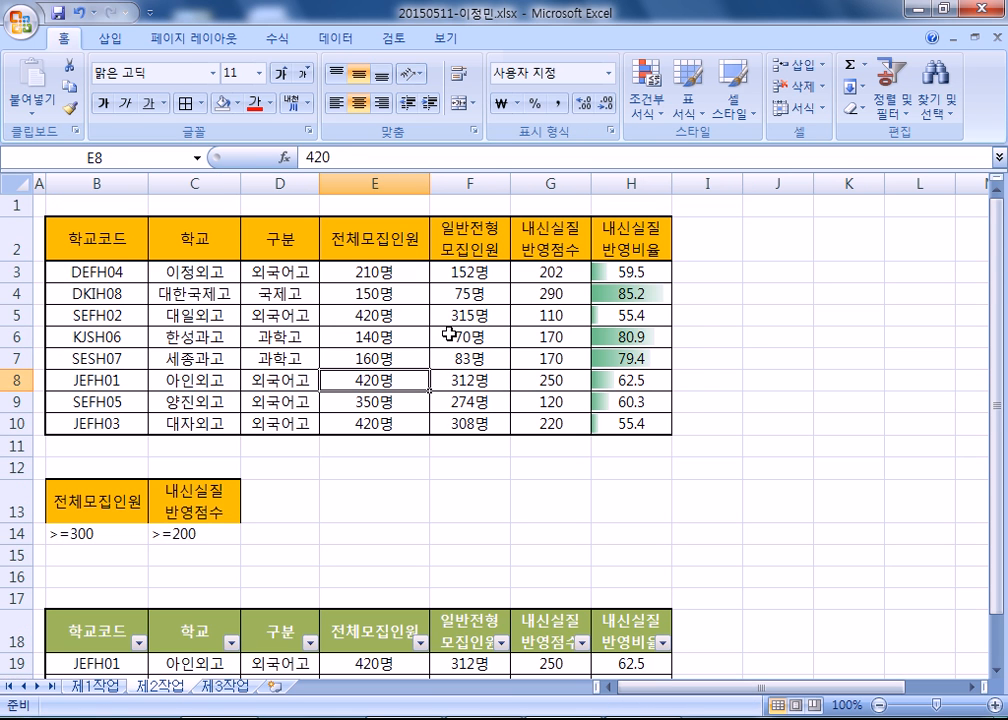
pyautogui.click(98, 686)
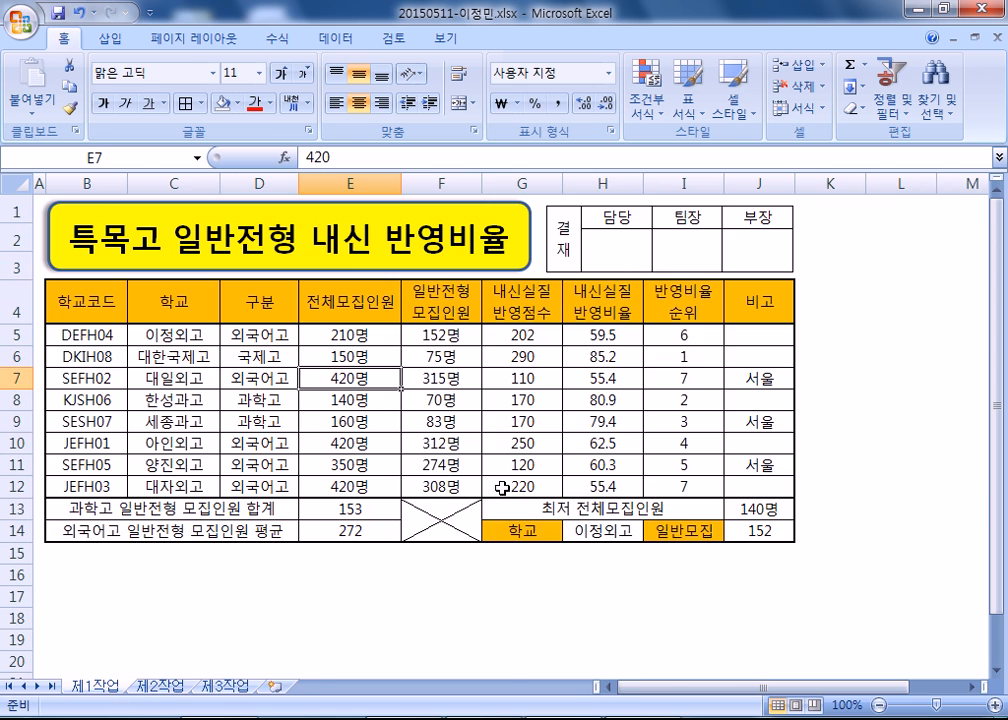
pyautogui.click(160, 686)
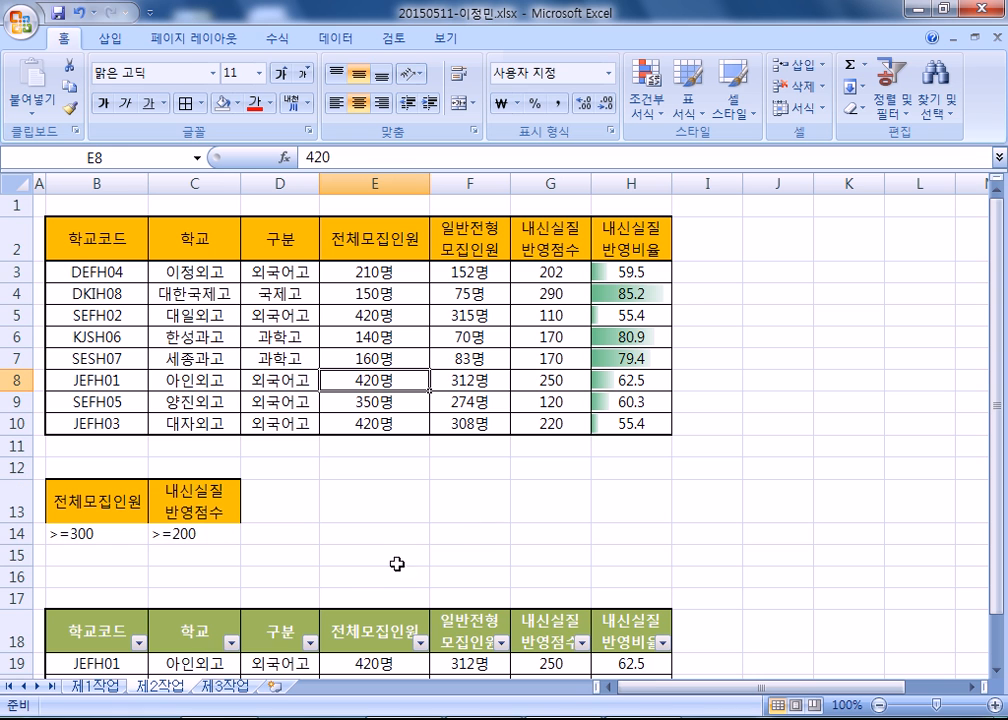
pyautogui.click(627, 271)
pyautogui.moveTo(627, 271); pyautogui.dragTo(622, 423)
pyautogui.click(645, 95)
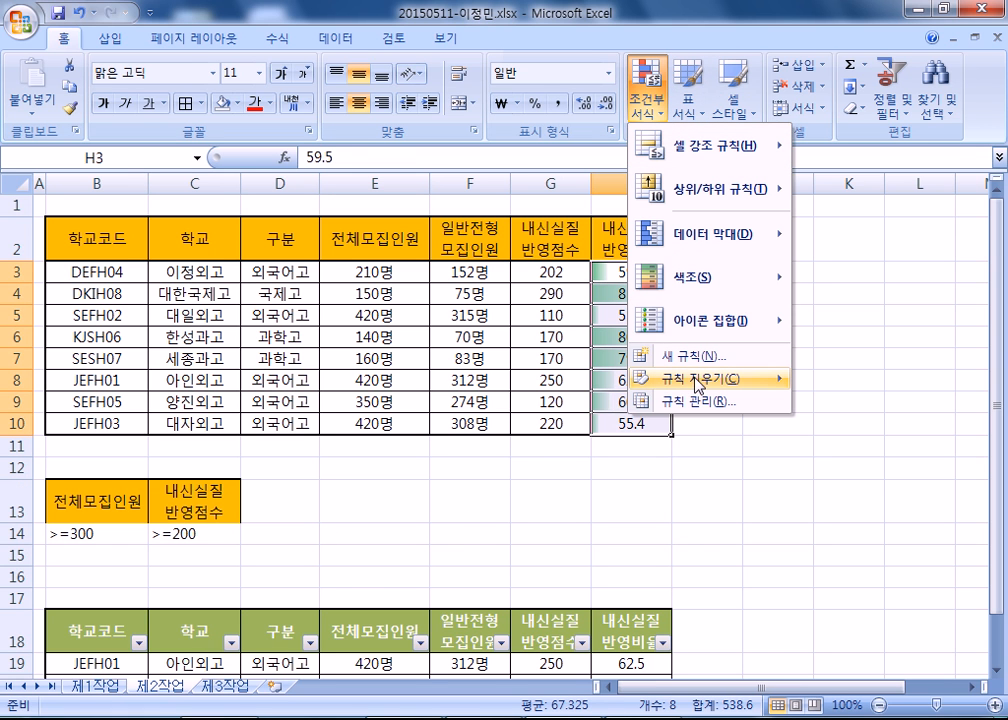
pyautogui.moveTo(682, 378)
pyautogui.click(580, 403)
pyautogui.click(470, 315)
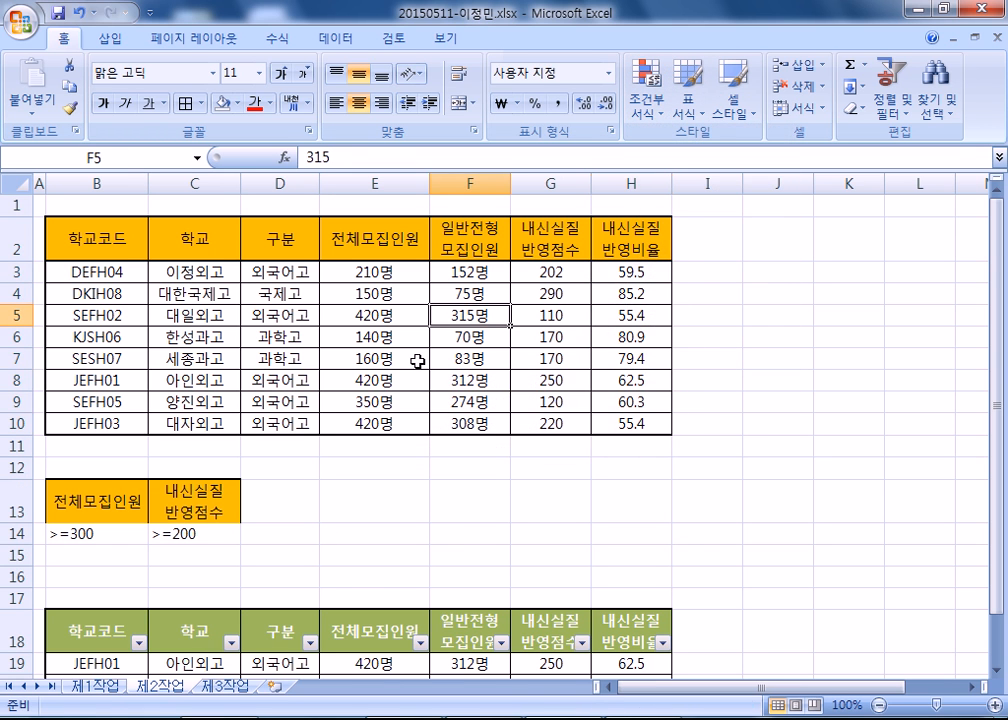
# Apply green data bars to the 내신실질 반영비율 values in H5:H12 on sheet 제1작업.
pyautogui.click(88, 687)
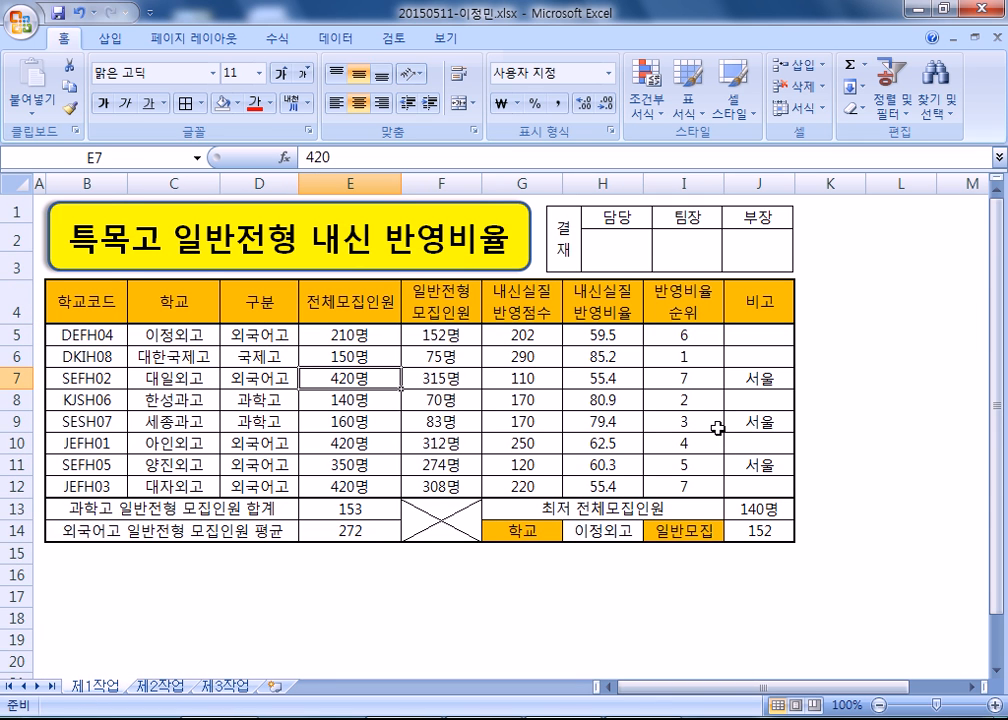
pyautogui.click(160, 687)
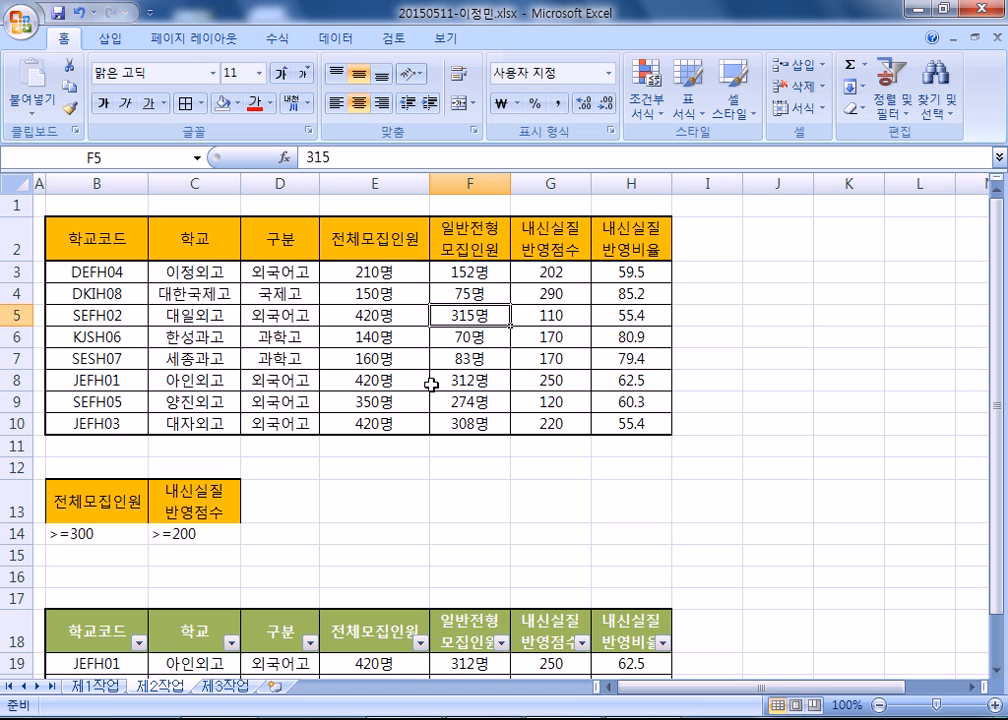
pyautogui.click(92, 687)
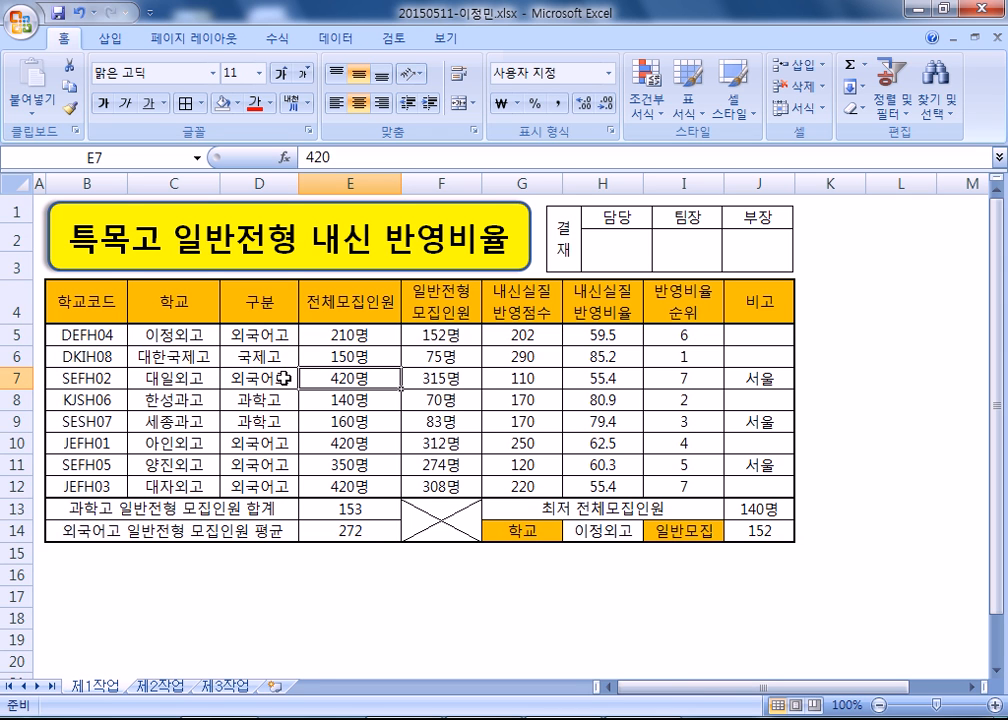
pyautogui.click(165, 688)
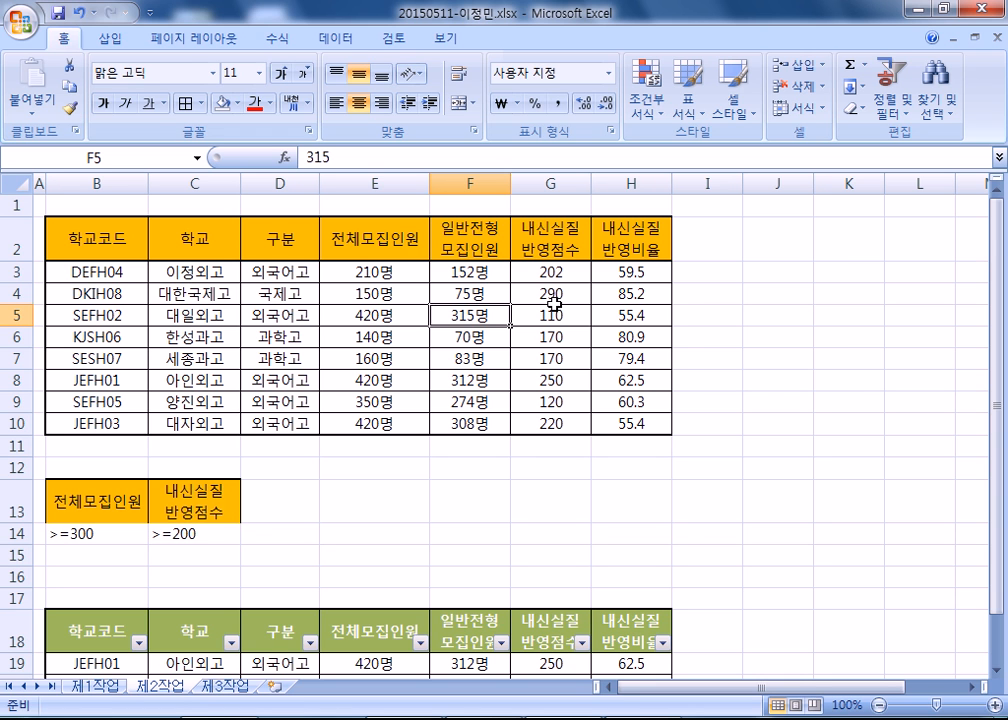
pyautogui.click(97, 688)
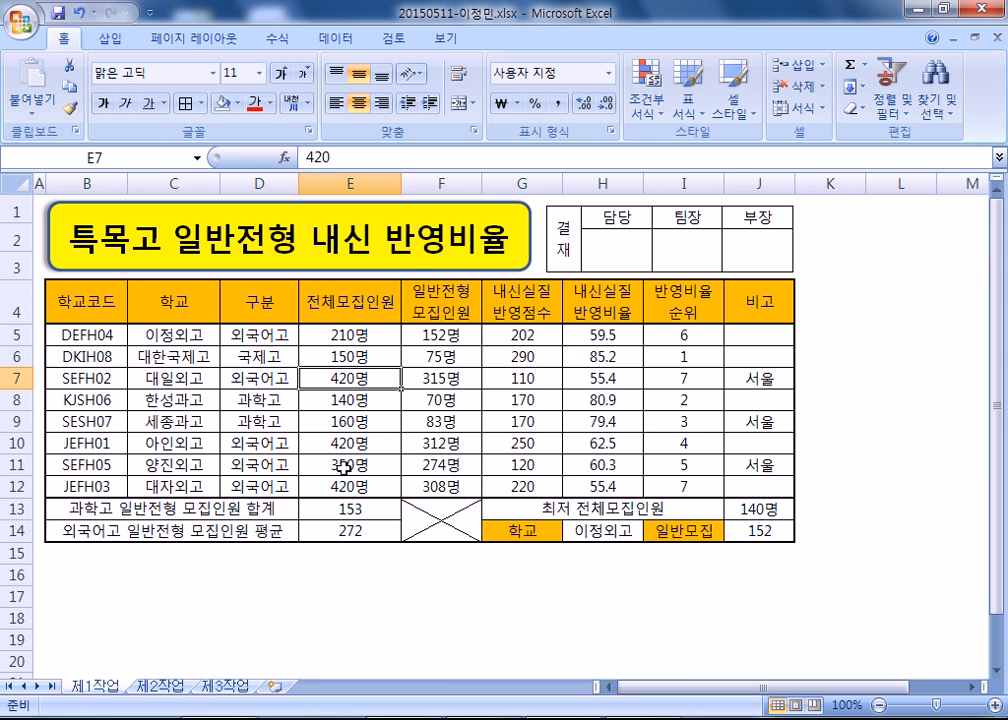
pyautogui.moveTo(585, 331); pyautogui.dragTo(588, 485)
pyautogui.click(647, 100)
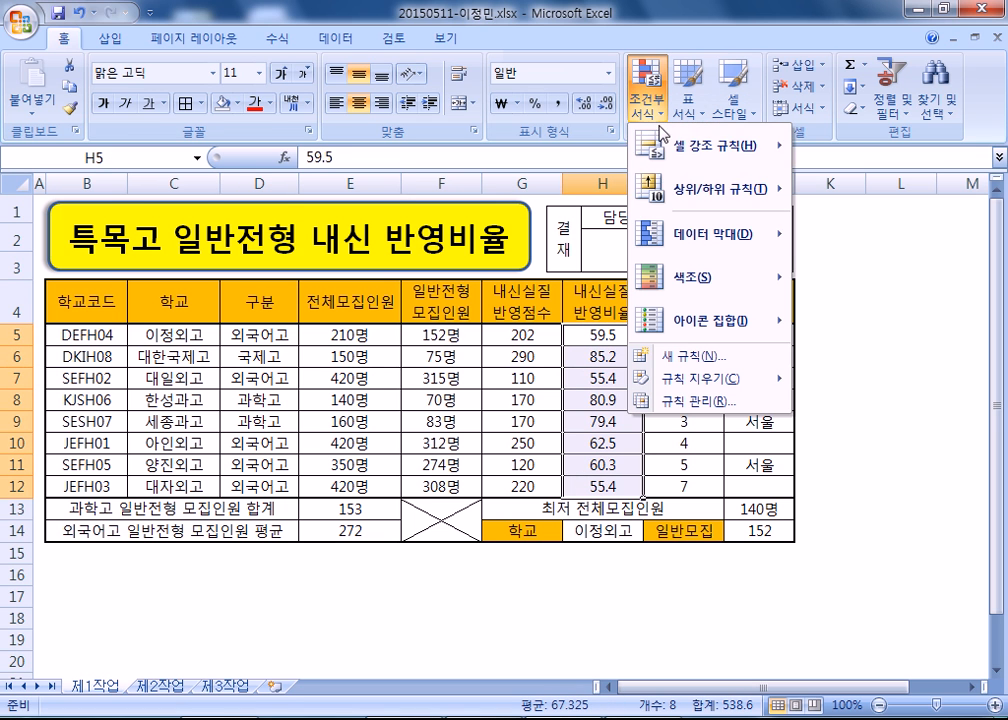
pyautogui.moveTo(772, 240)
pyautogui.click(853, 245)
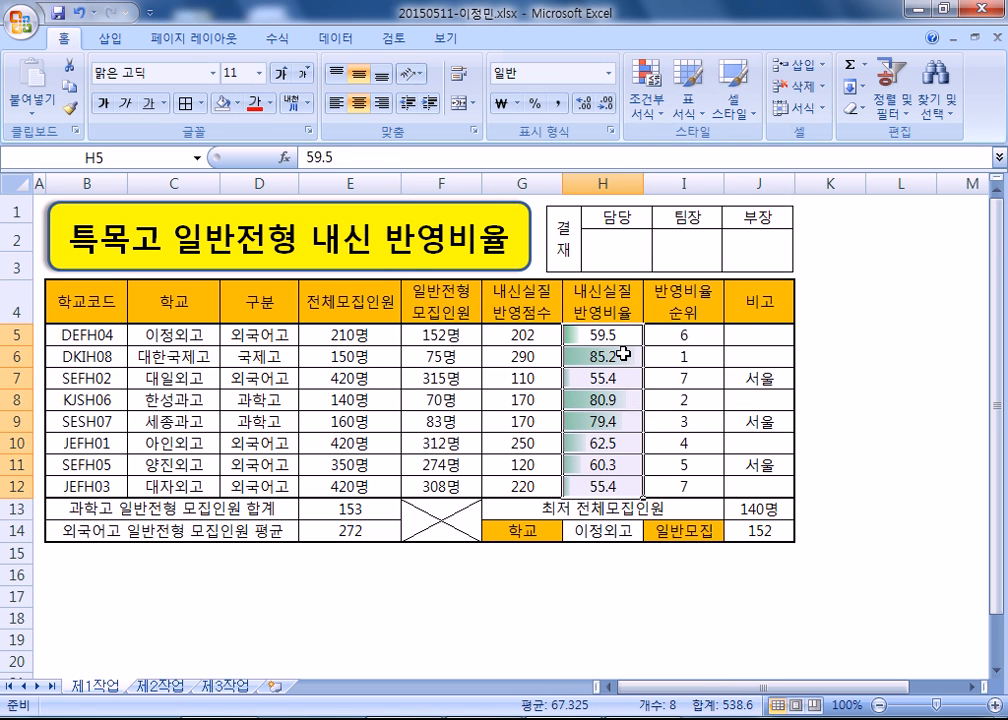
# Copy the data-barred range H5:H12 from sheet 제1작업 and paste it at H3 on sheet 제2작업.
pyautogui.hotkey('ctrl', 'c')
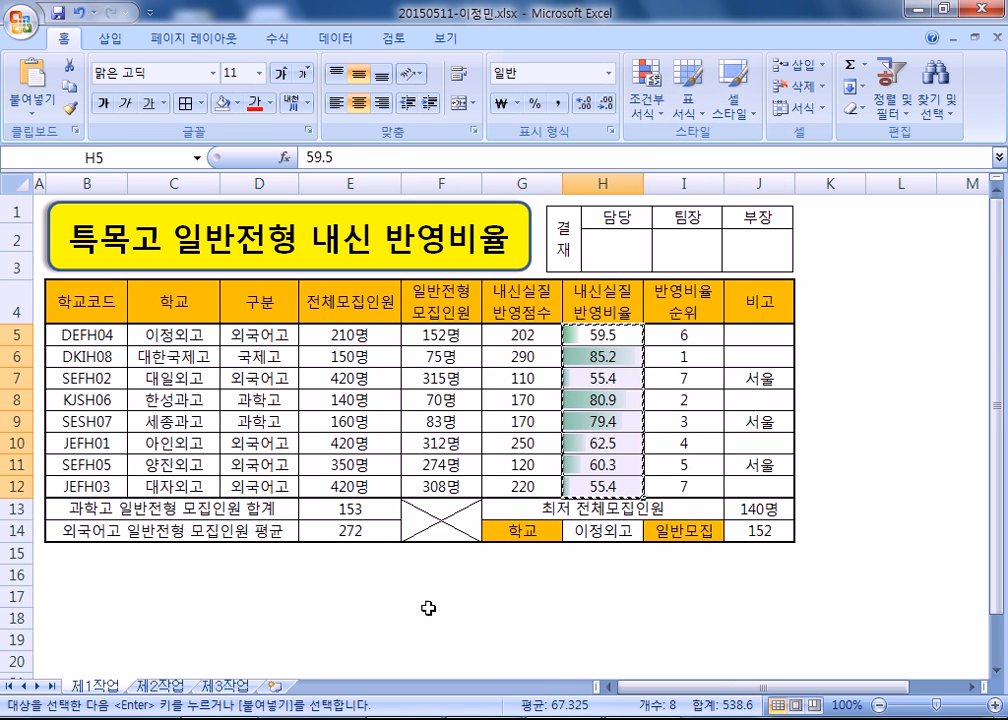
pyautogui.click(160, 686)
pyautogui.click(636, 278)
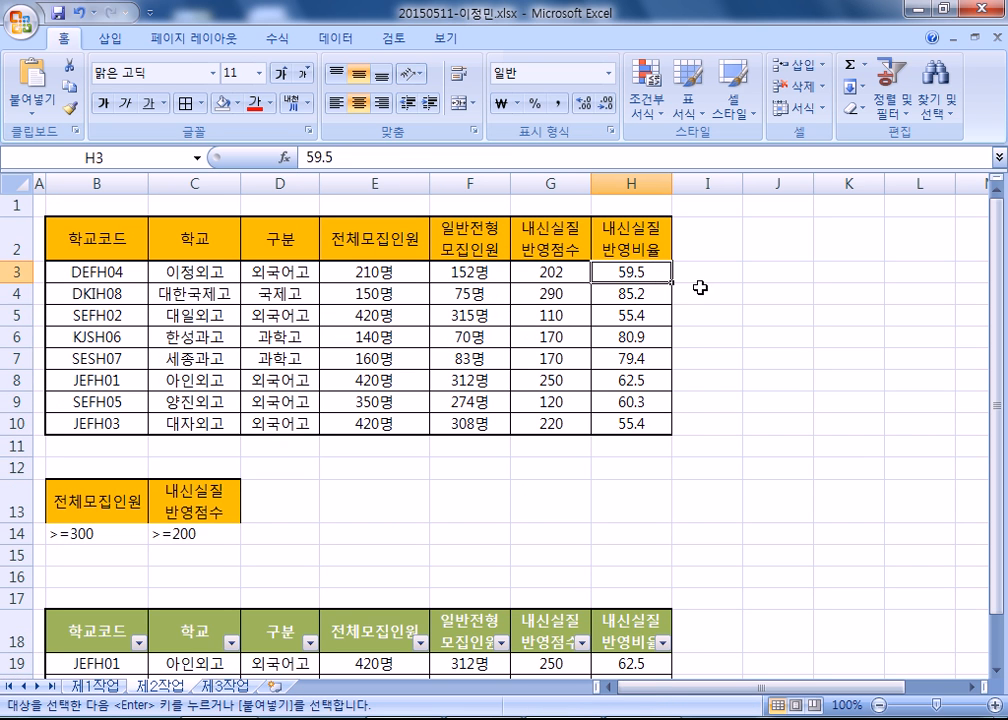
pyautogui.hotkey('ctrl', 'v')
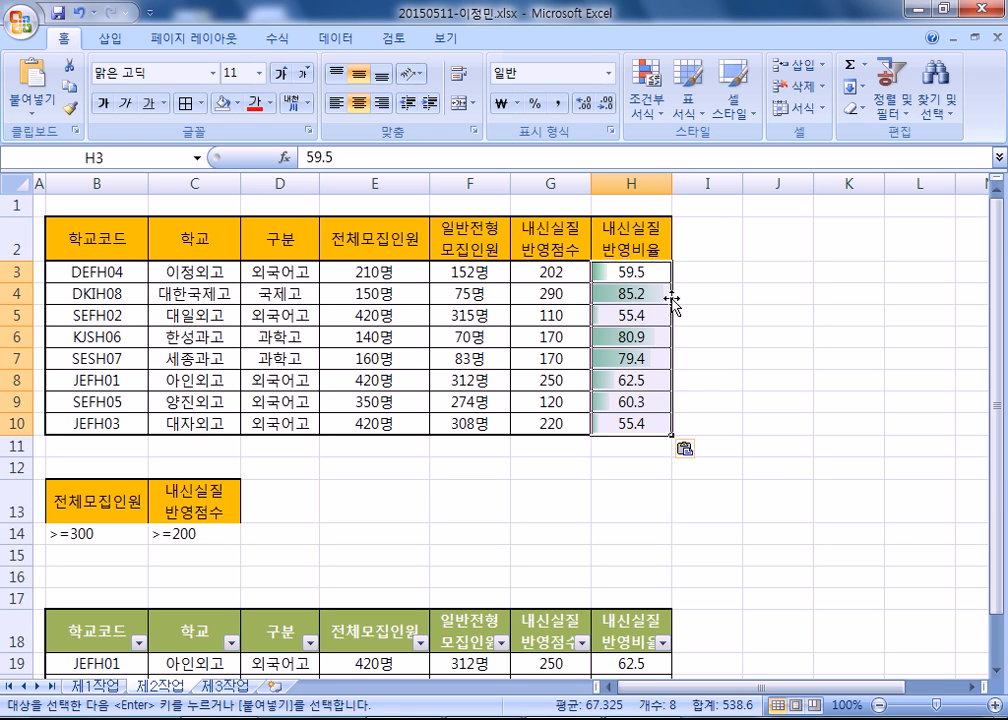
pyautogui.click(394, 315)
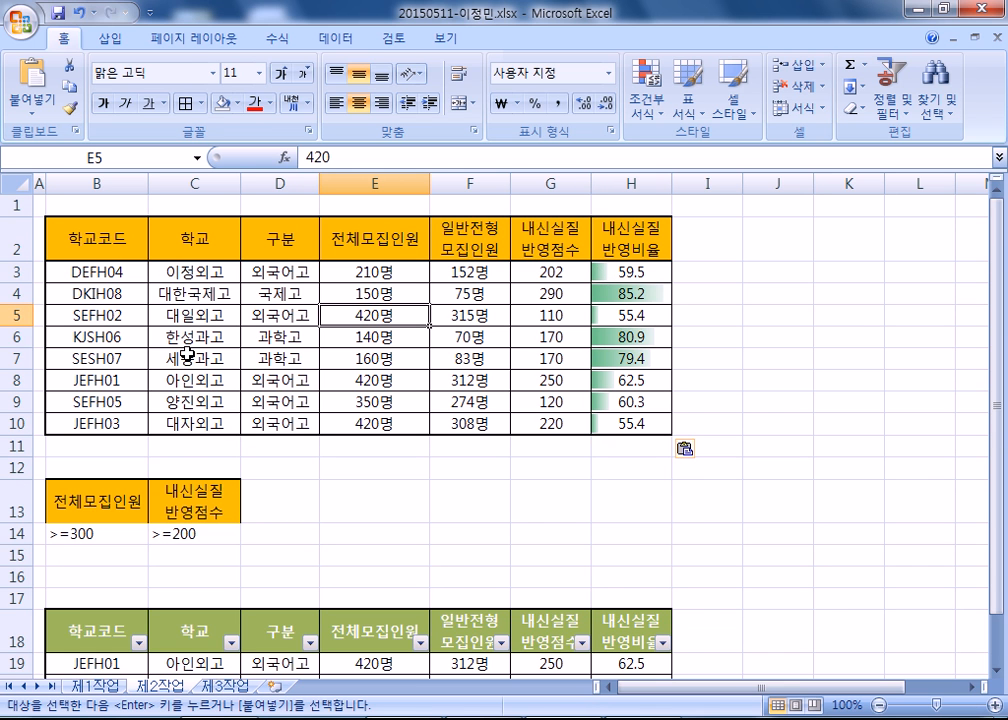
# Copy B4:H12 from sheet 제1작업 to B2 on sheet 제3작업, pasting the column widths first and then the full table.
pyautogui.click(95, 686)
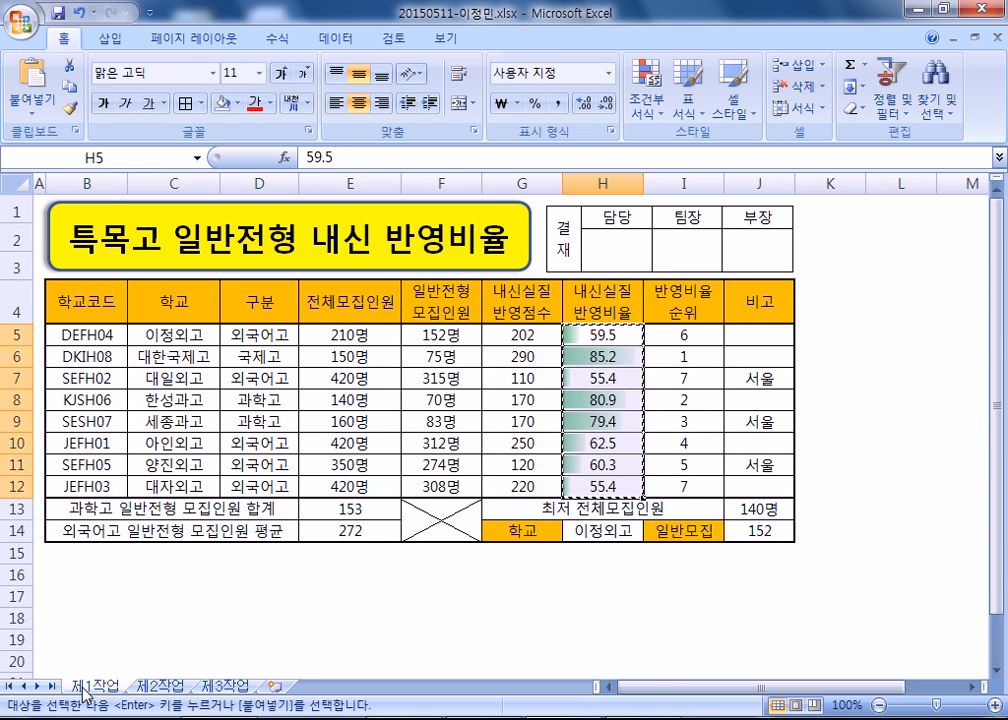
pyautogui.moveTo(85, 300); pyautogui.dragTo(617, 489)
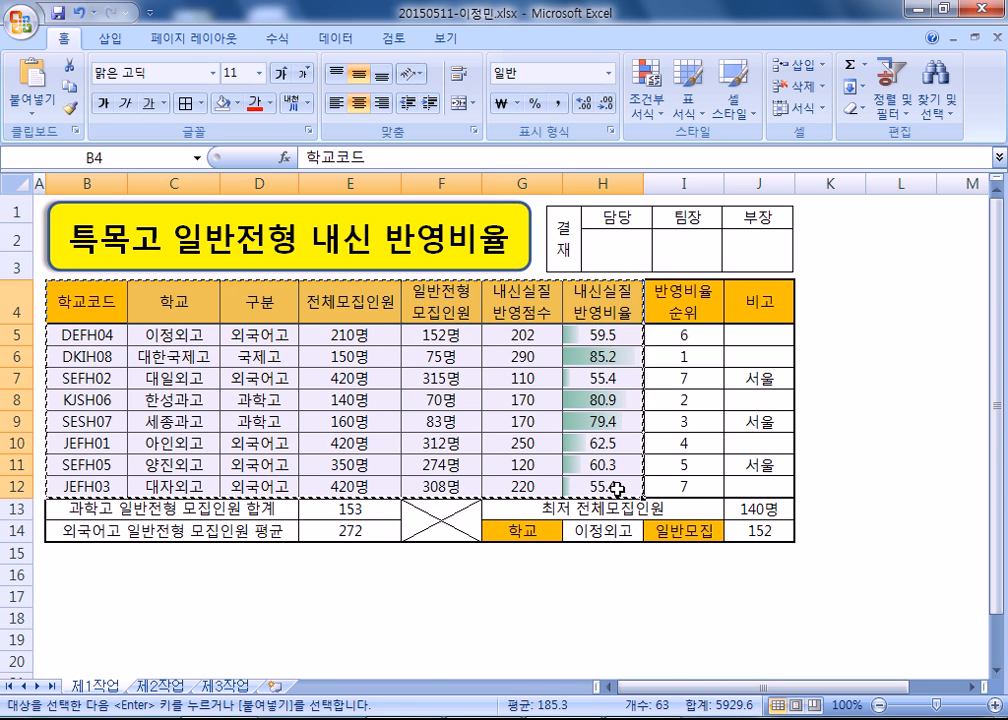
pyautogui.click(230, 688)
pyautogui.click(76, 225)
pyautogui.rightClick(79, 225)
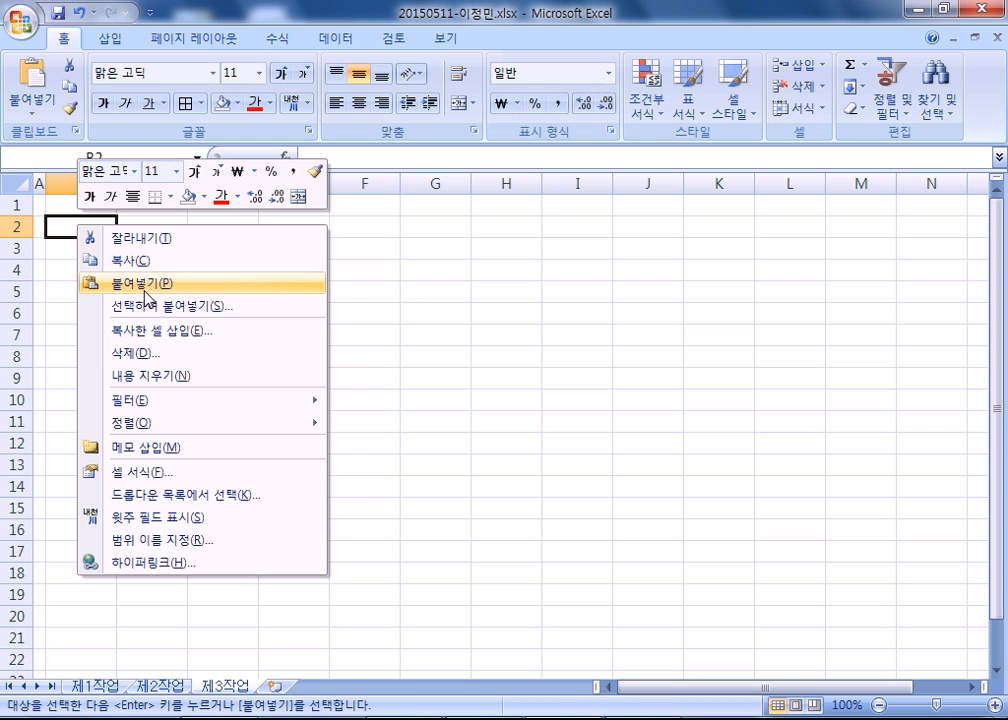
pyautogui.click(148, 309)
pyautogui.click(203, 231)
pyautogui.click(230, 425)
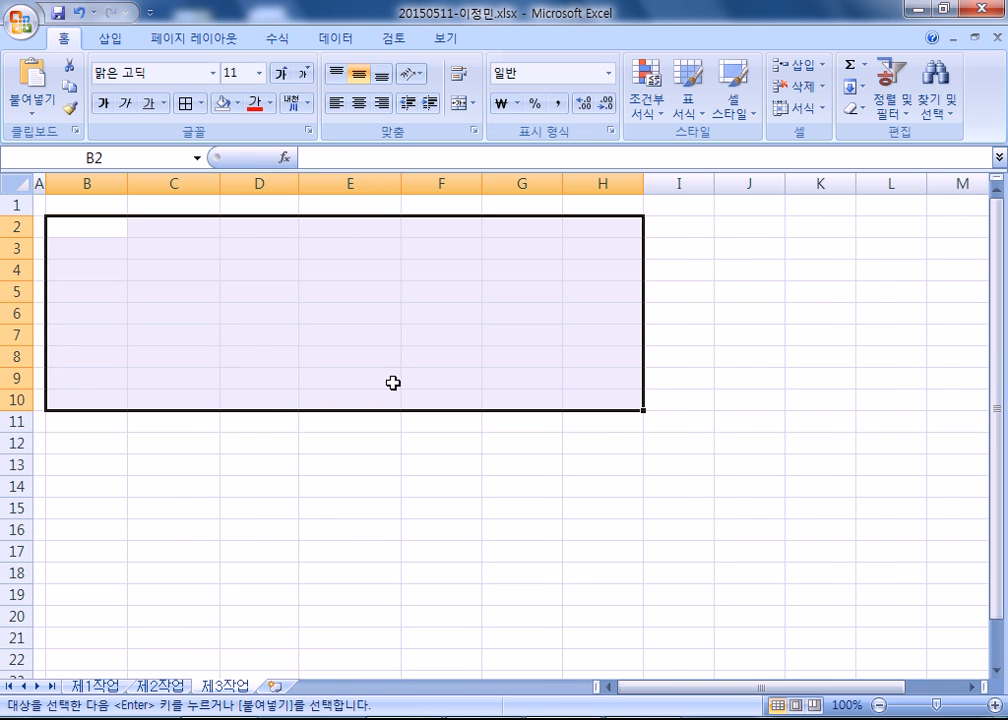
pyautogui.rightClick(76, 225)
pyautogui.click(124, 282)
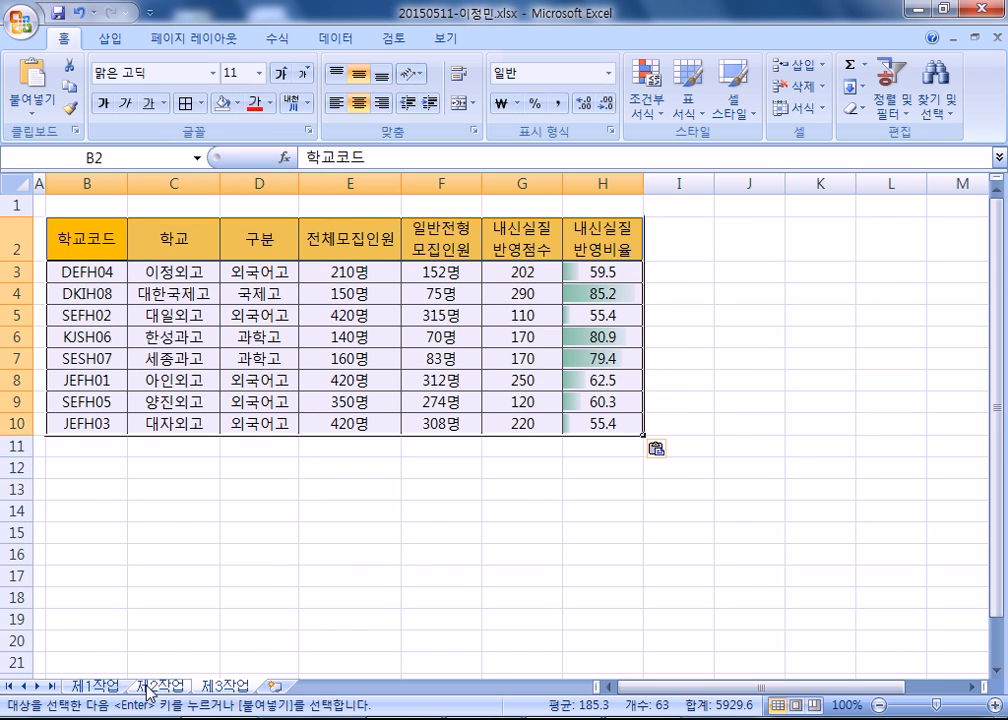
# Compare the pasted table on sheet 제3작업 with the source table on sheet 제1작업.
pyautogui.click(95, 686)
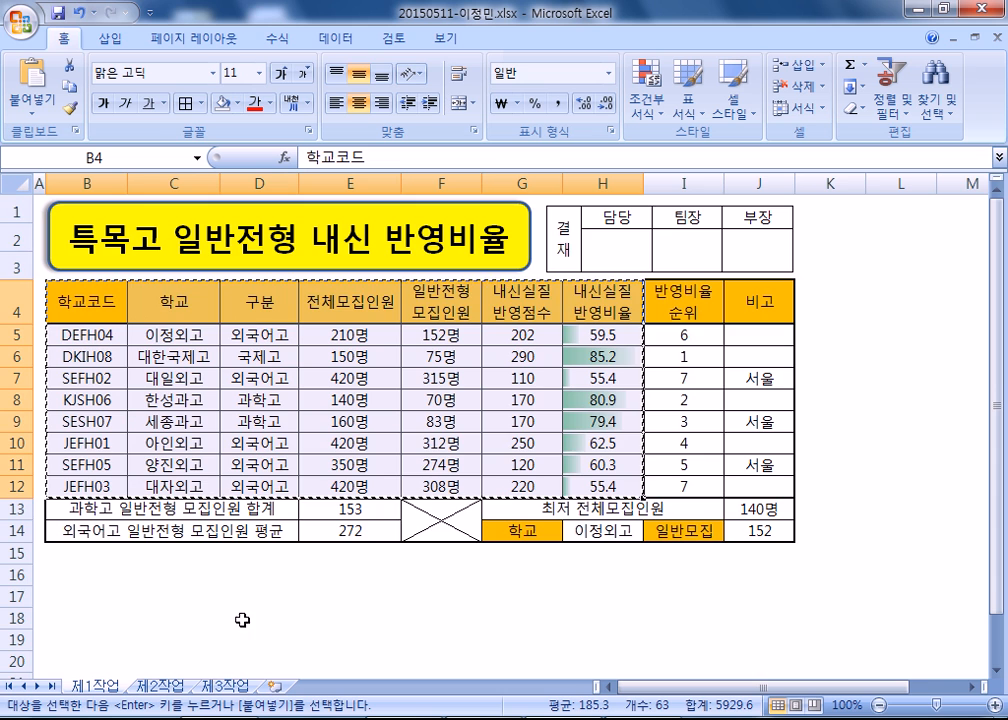
pyautogui.click(225, 686)
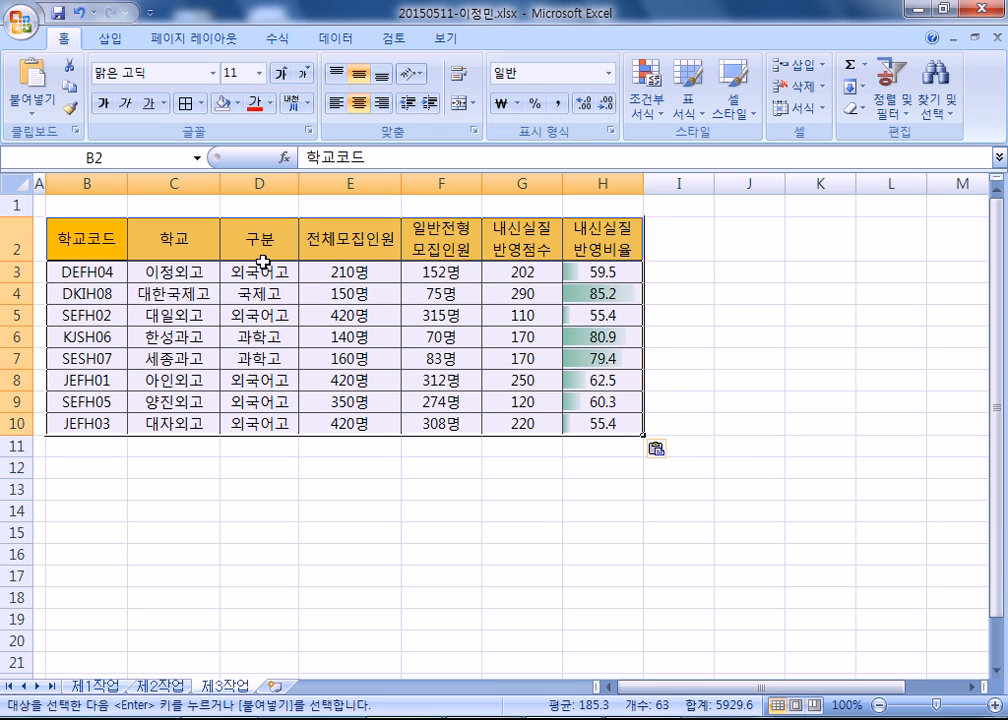
pyautogui.click(237, 291)
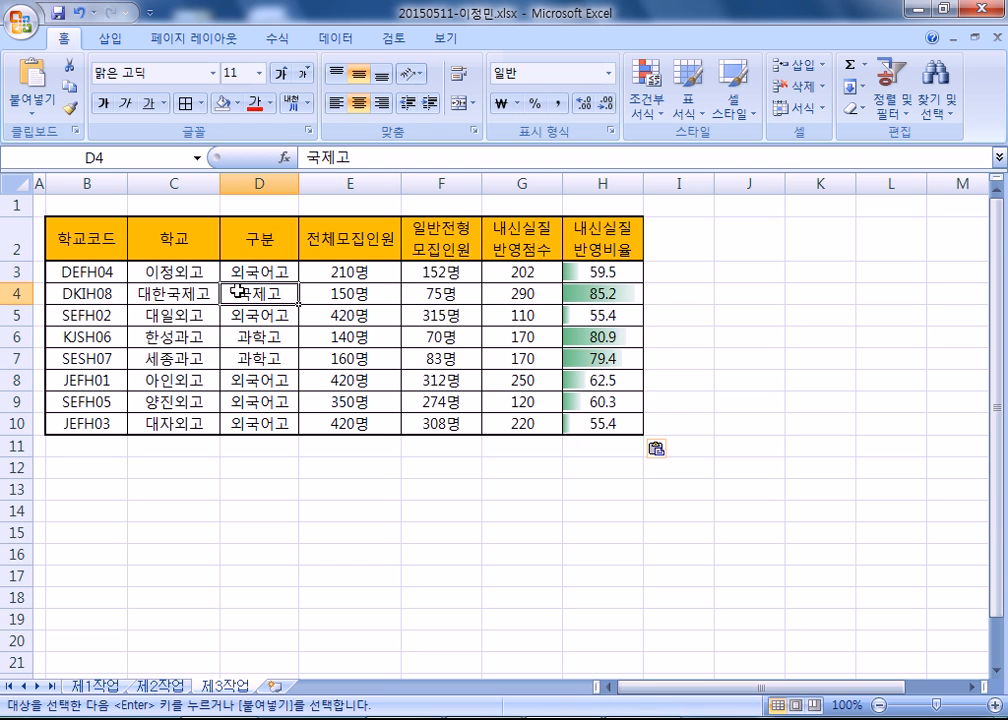
pyautogui.click(144, 355)
pyautogui.click(605, 532)
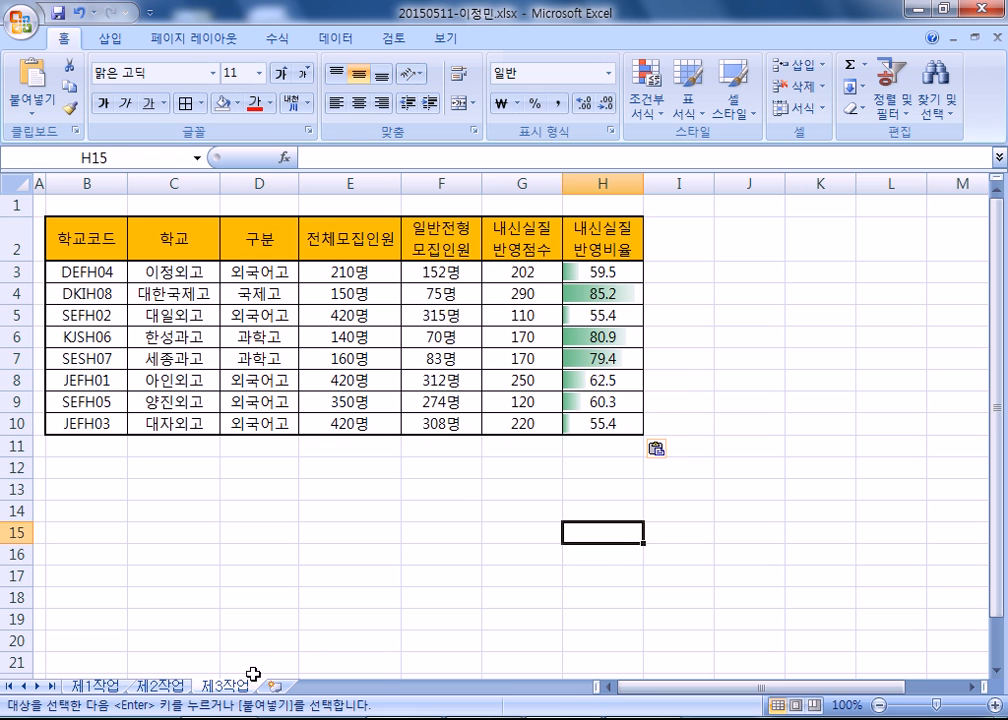
pyautogui.click(95, 686)
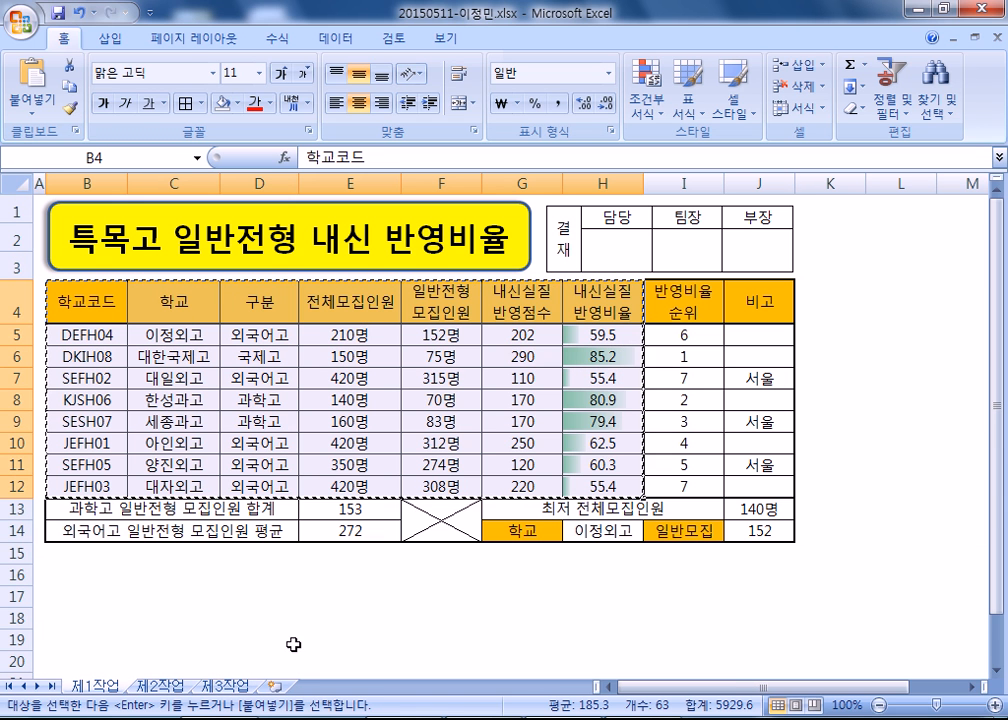
pyautogui.click(224, 686)
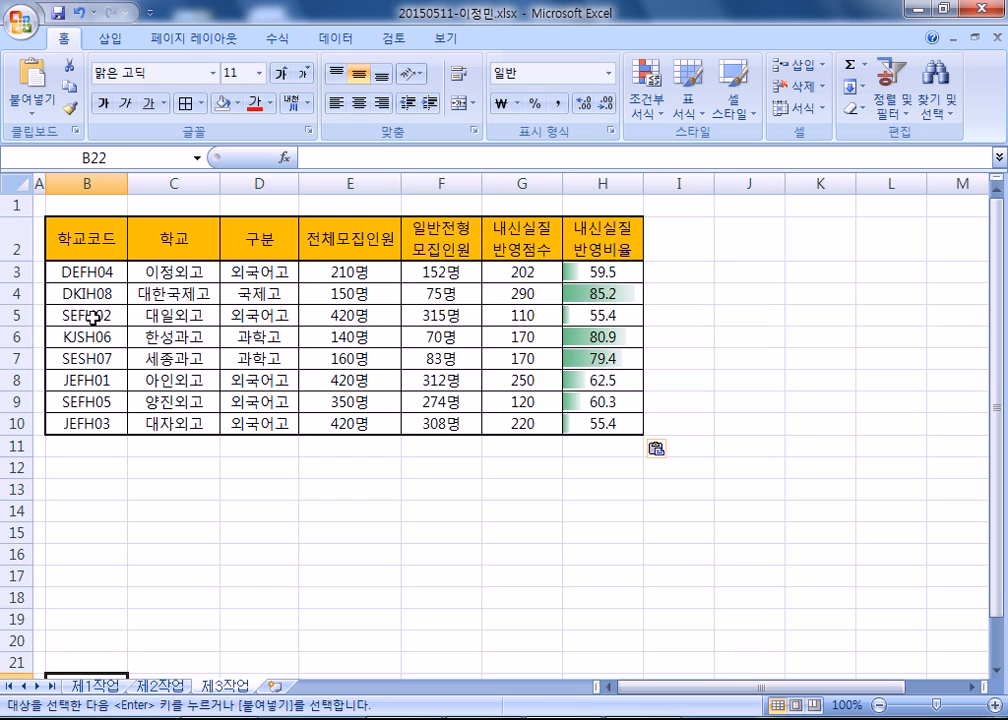
pyautogui.click(487, 463)
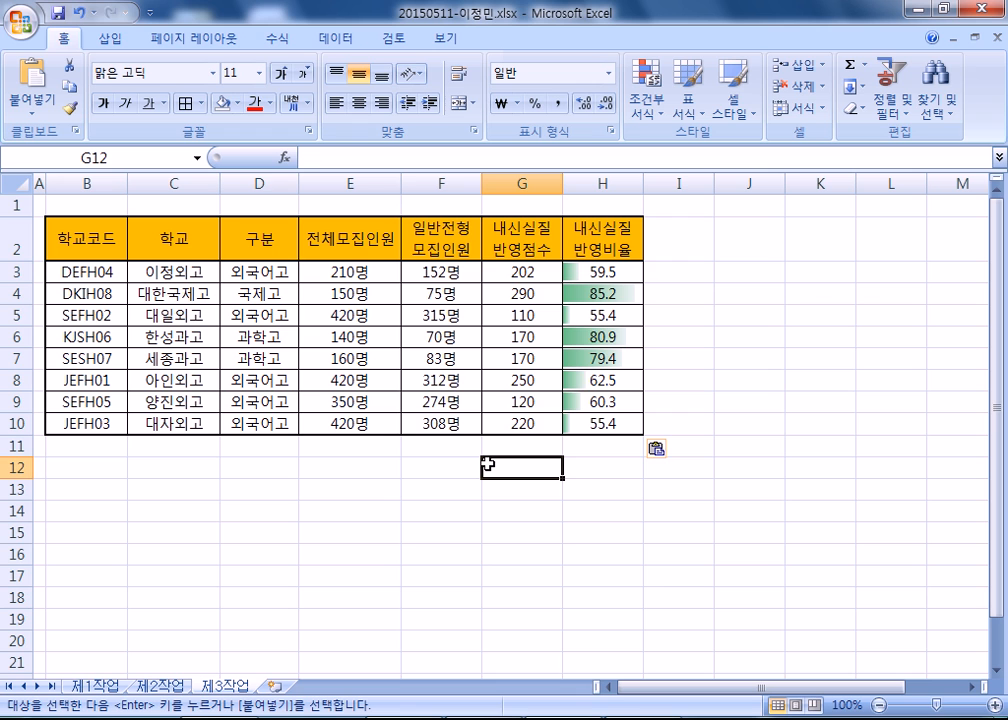
# Sort the table on sheet 제3작업 by the 구분 column in descending order.
pyautogui.click(261, 271)
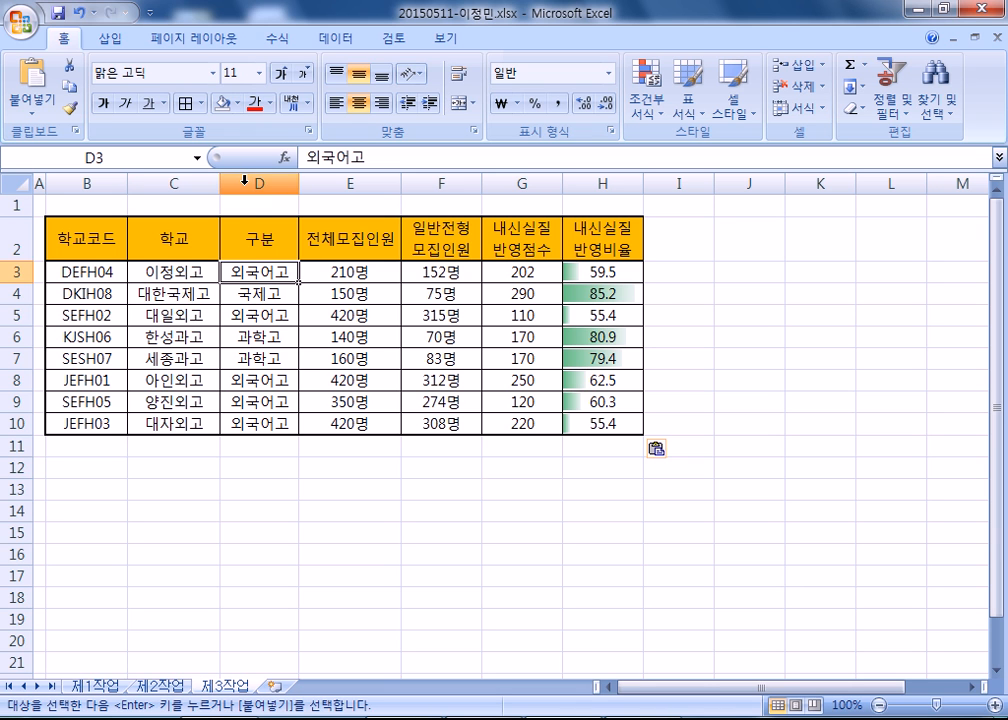
pyautogui.click(244, 184)
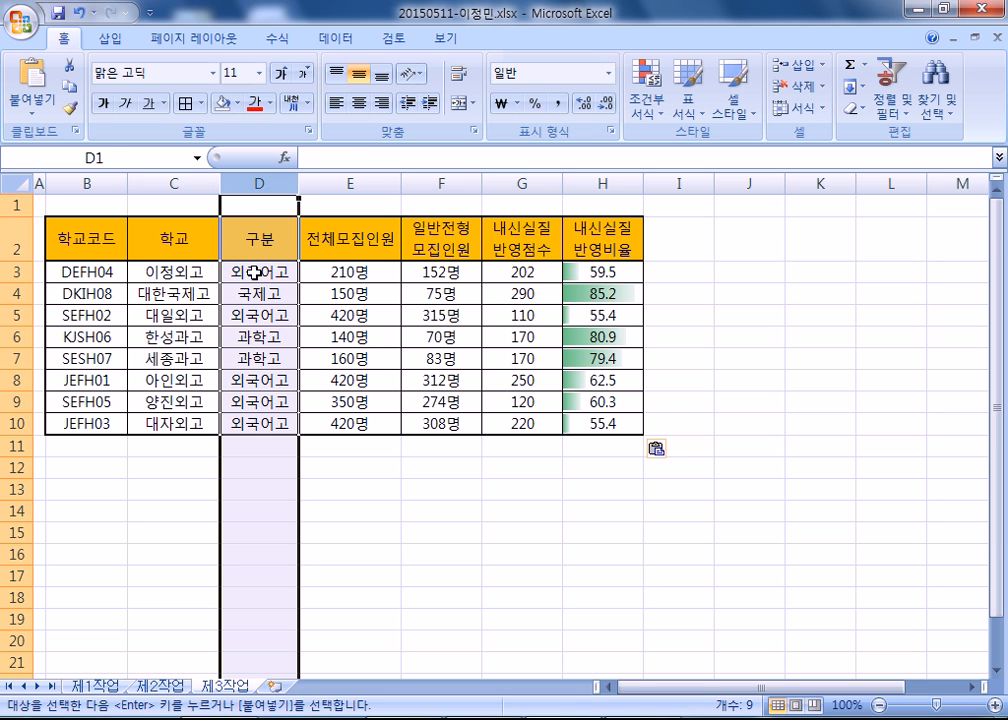
pyautogui.click(256, 271)
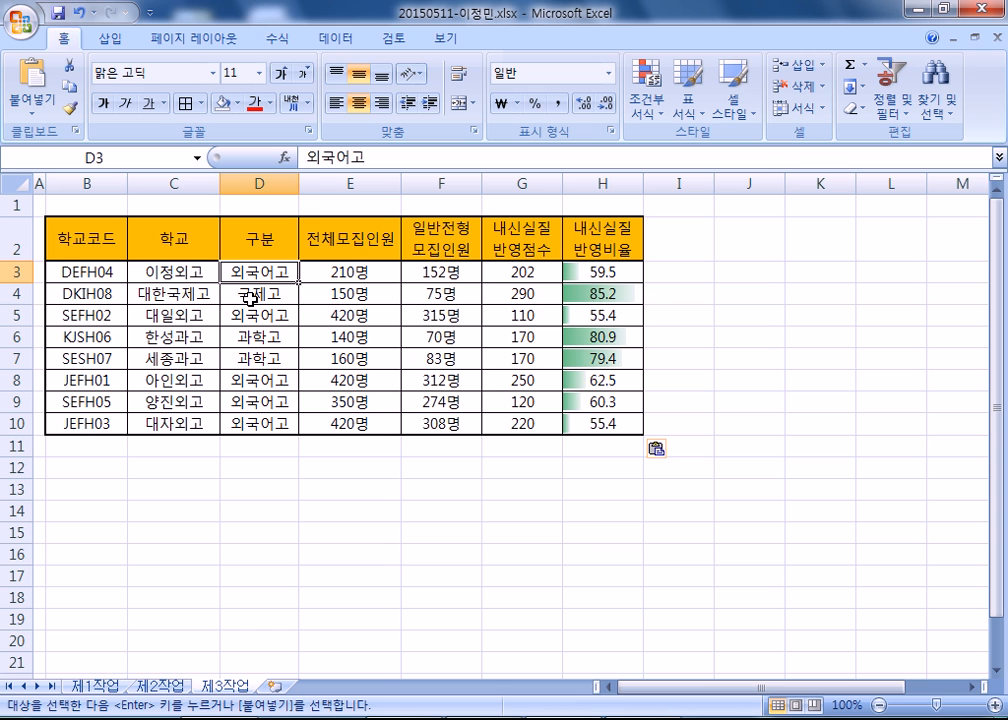
pyautogui.click(259, 183)
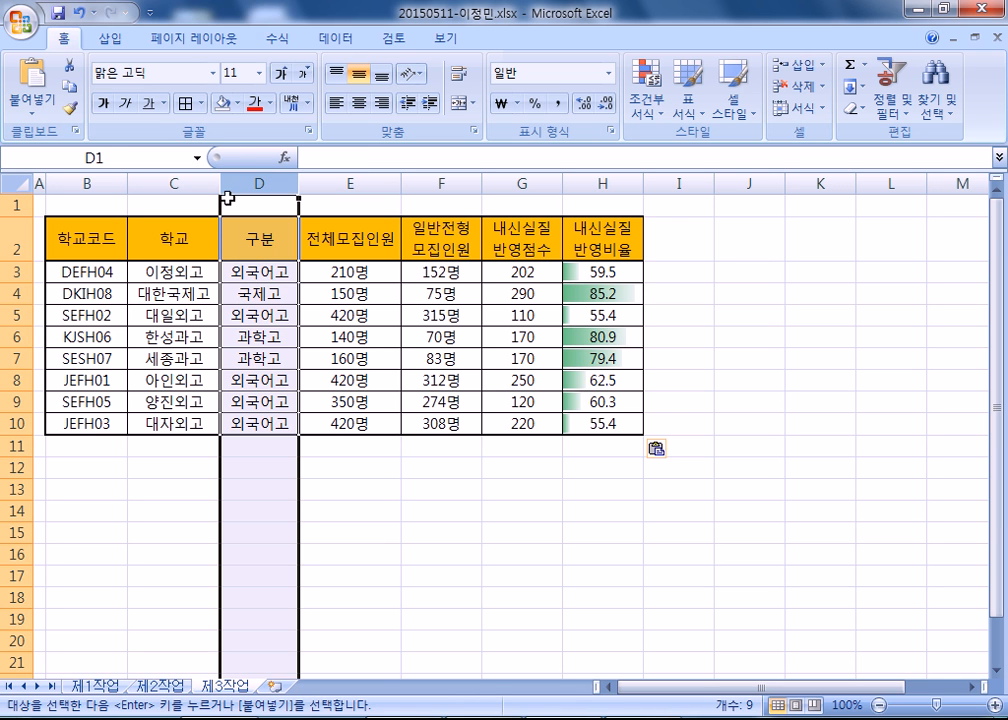
pyautogui.click(258, 294)
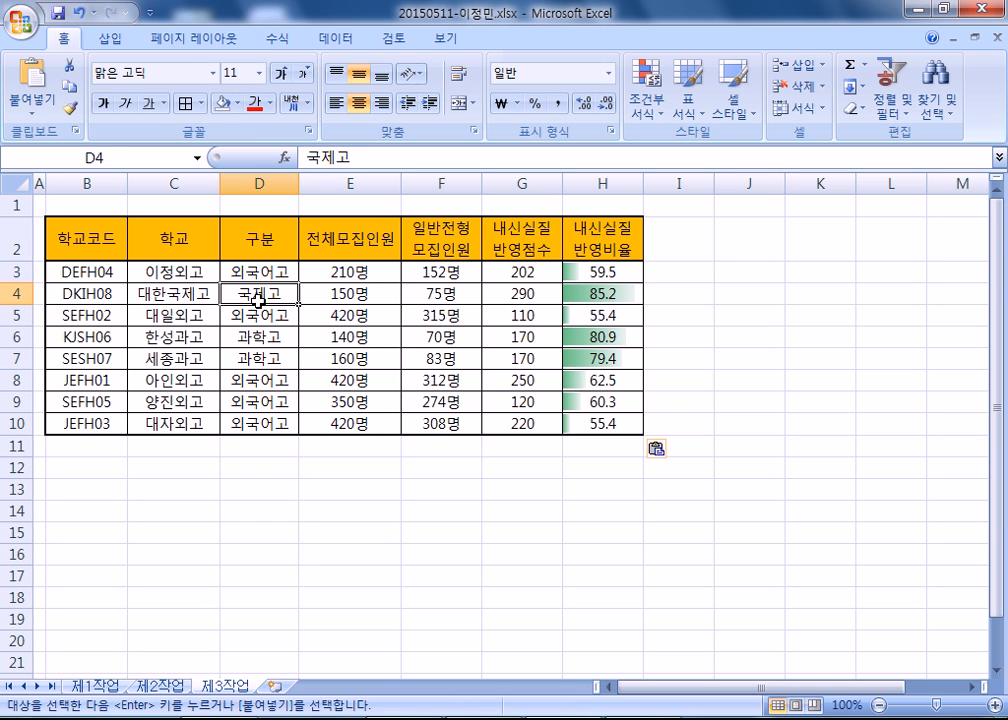
pyautogui.click(334, 38)
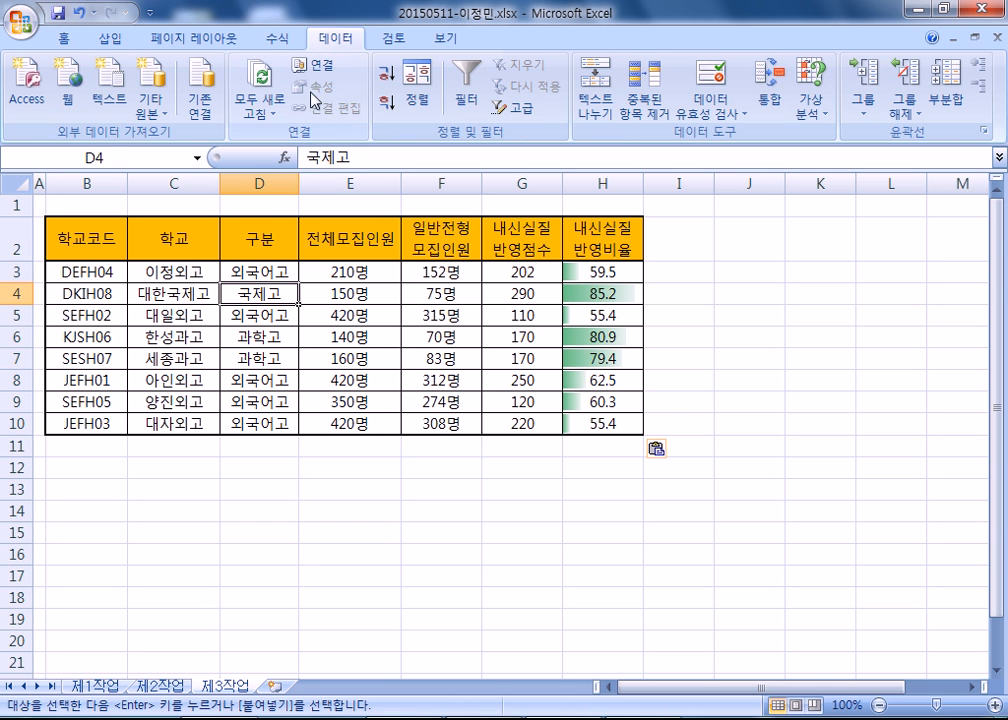
pyautogui.click(385, 103)
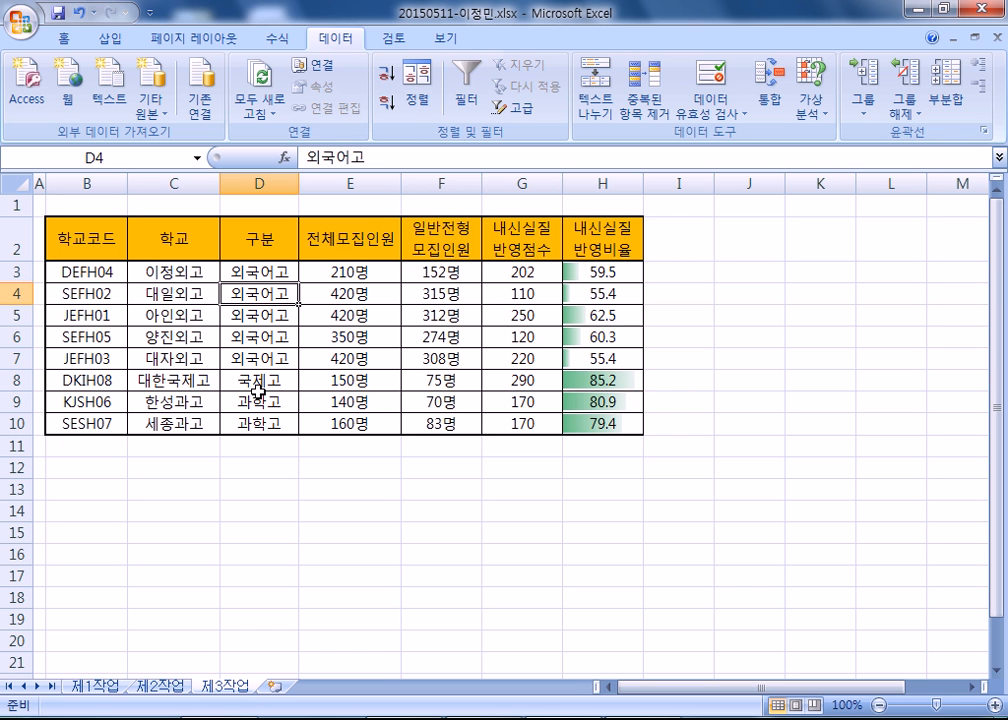
# Start a subtotal for the table on sheet 제3작업, grouped by 구분.
pyautogui.click(947, 91)
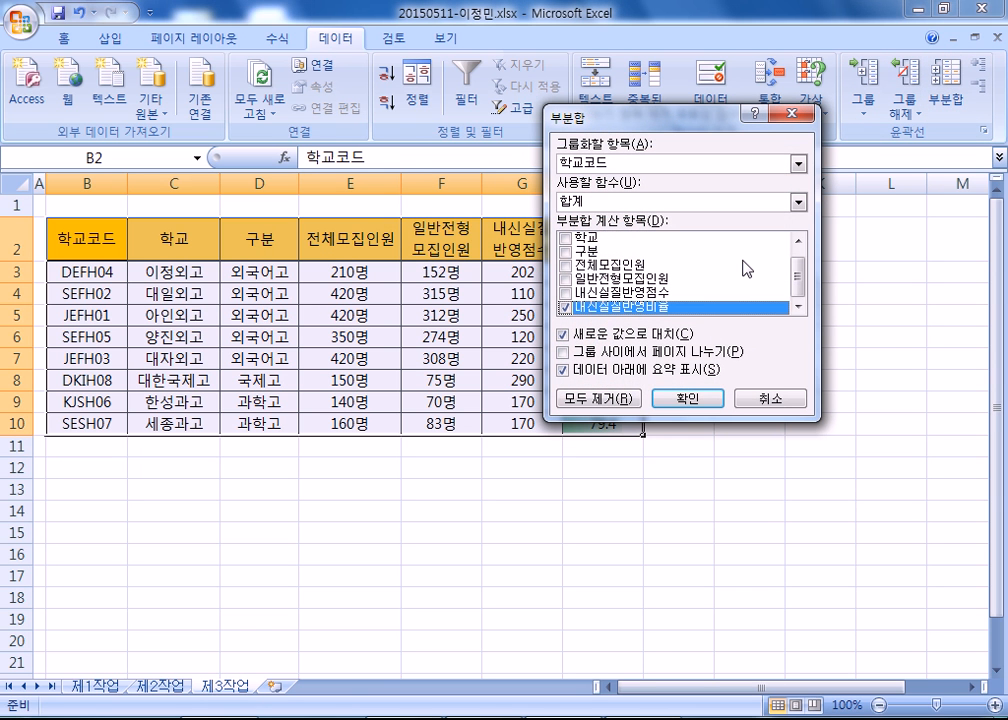
pyautogui.click(612, 167)
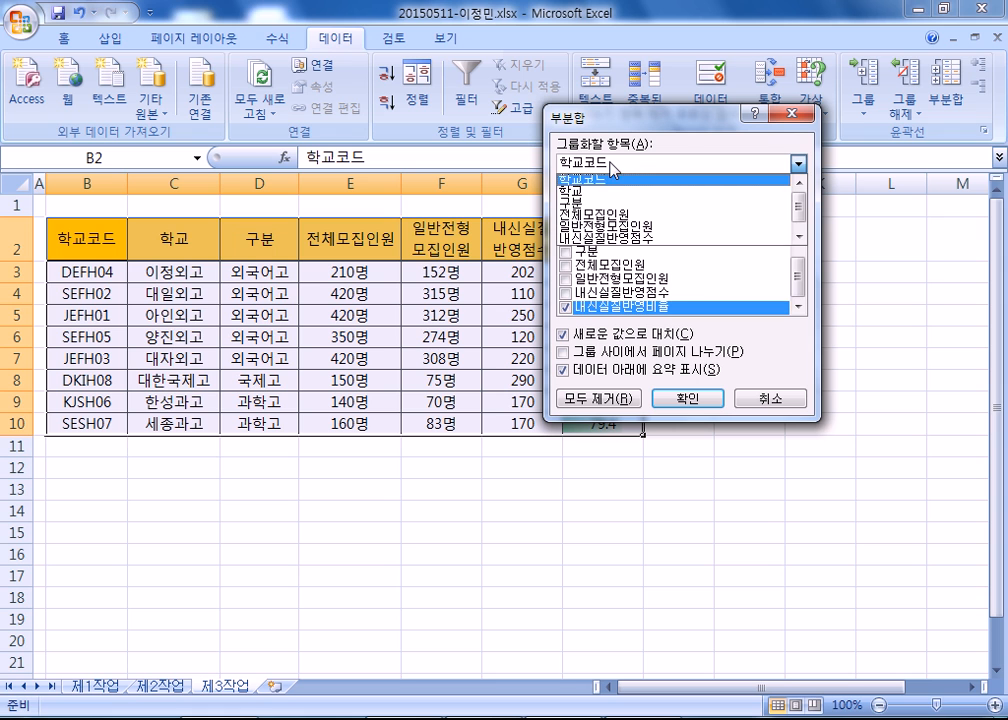
pyautogui.click(592, 203)
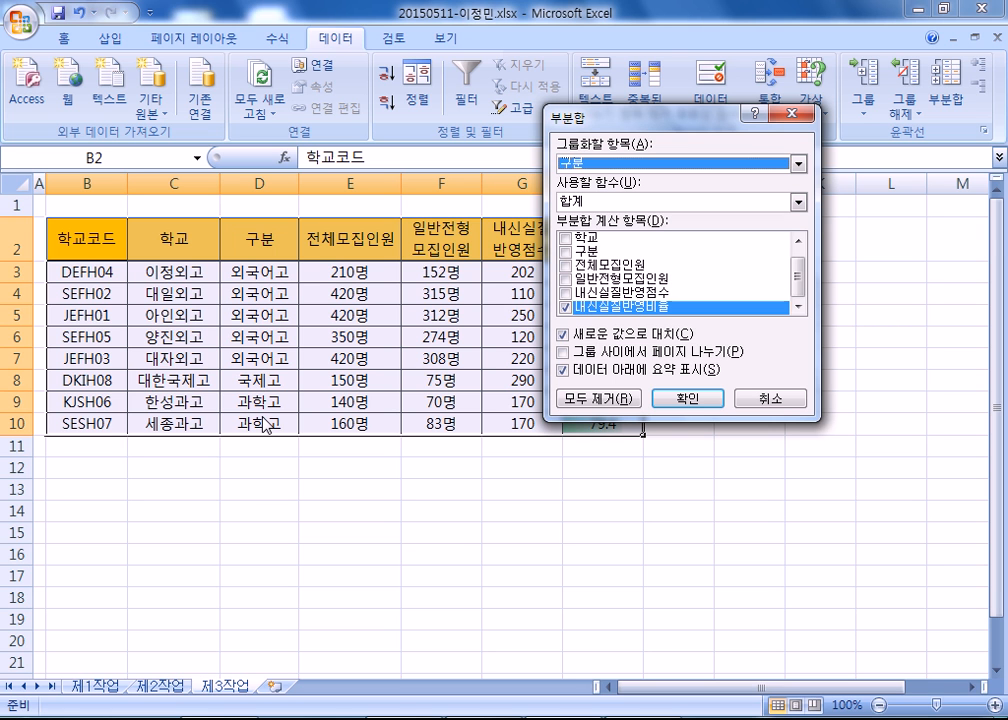
pyautogui.moveTo(601, 116); pyautogui.dragTo(544, 219)
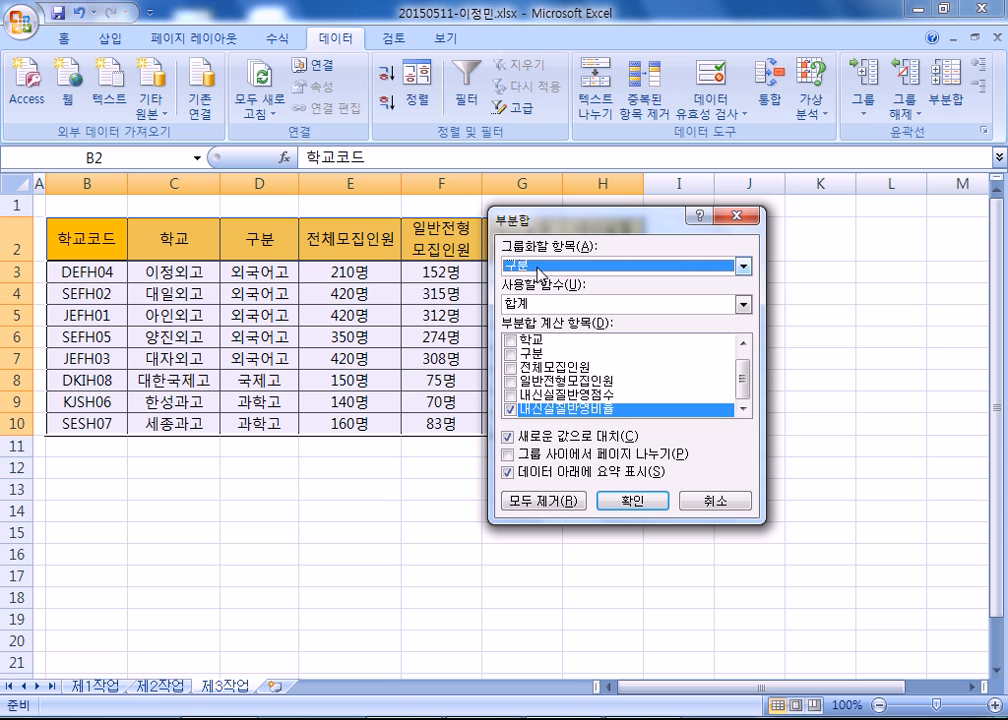
pyautogui.moveTo(533, 223); pyautogui.dragTo(512, 193)
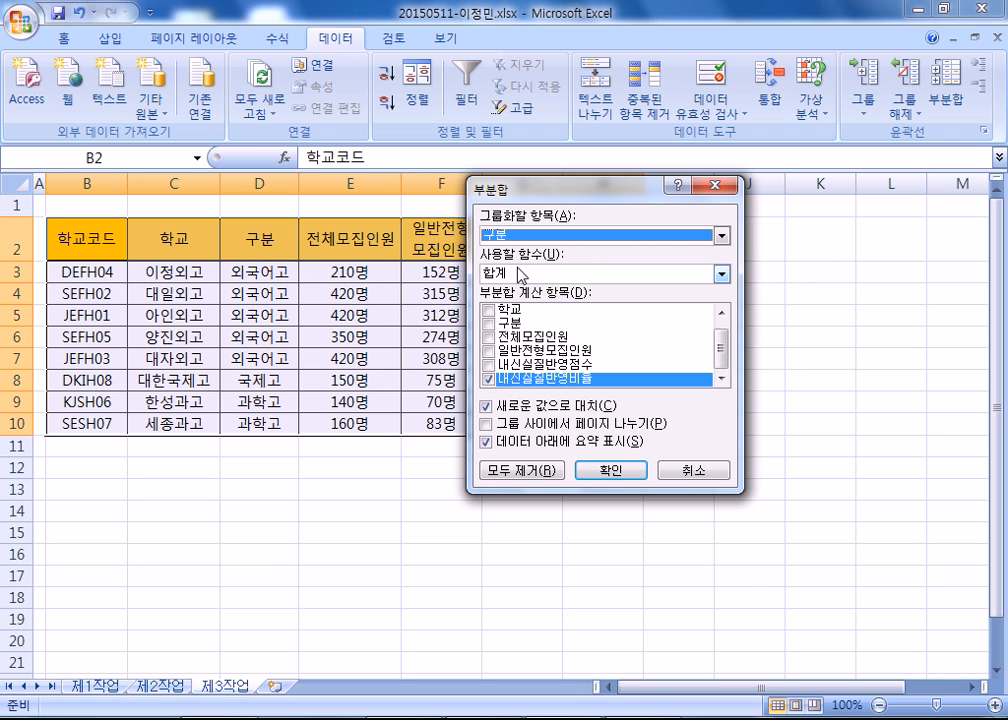
# Apply the subtotal with the 개수 function to 학교 and 내신실질반영비율.
pyautogui.click(488, 380)
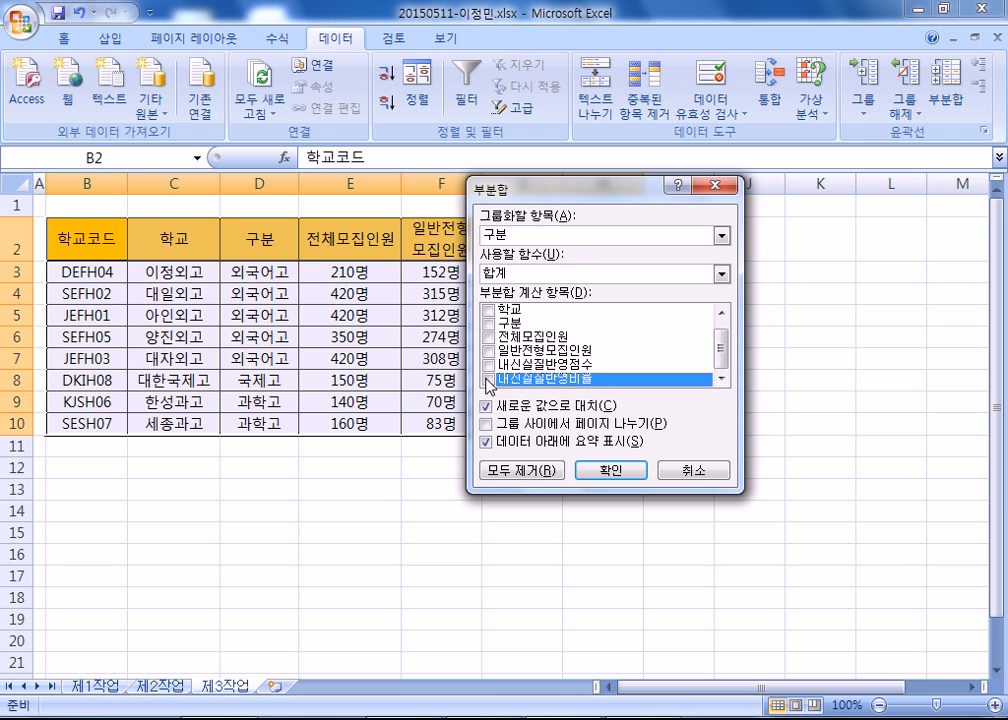
pyautogui.click(488, 312)
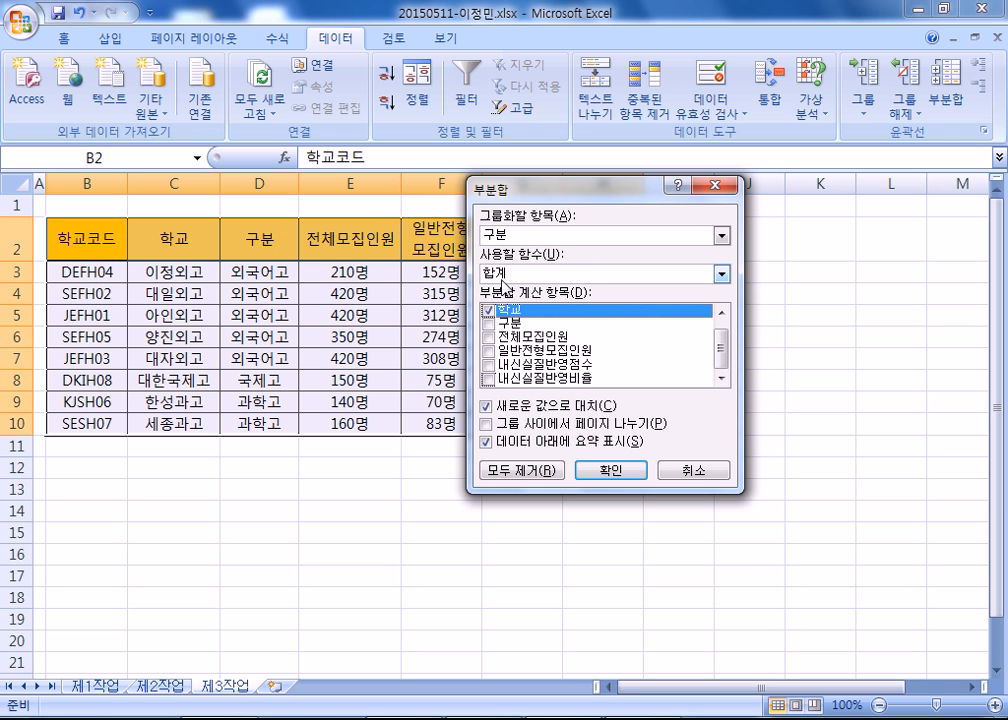
pyautogui.click(505, 273)
pyautogui.click(506, 302)
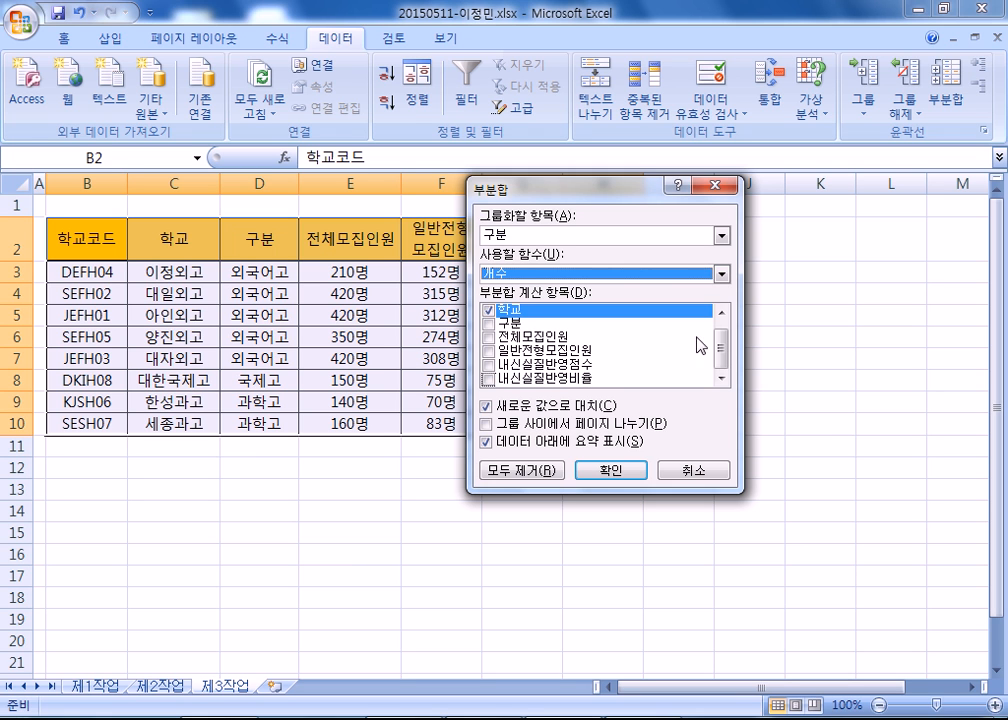
pyautogui.moveTo(718, 346)
pyautogui.mouseDown()
pyautogui.moveTo(718, 372)
pyautogui.moveTo(718, 326)
pyautogui.mouseUp()
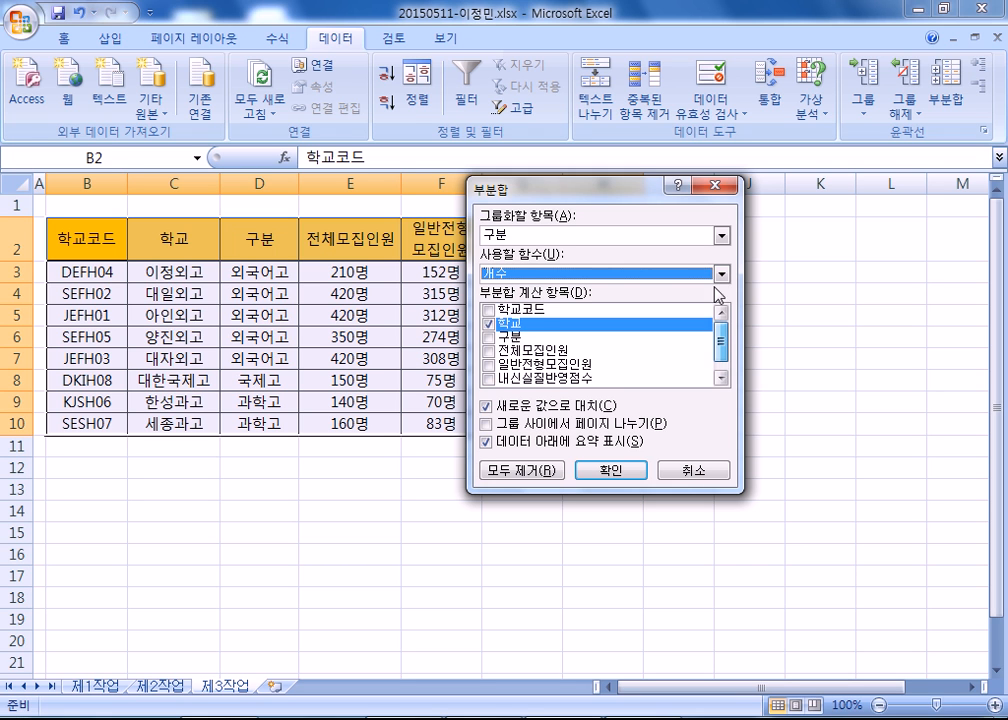
pyautogui.click(722, 379)
pyautogui.moveTo(727, 376); pyautogui.dragTo(720, 344)
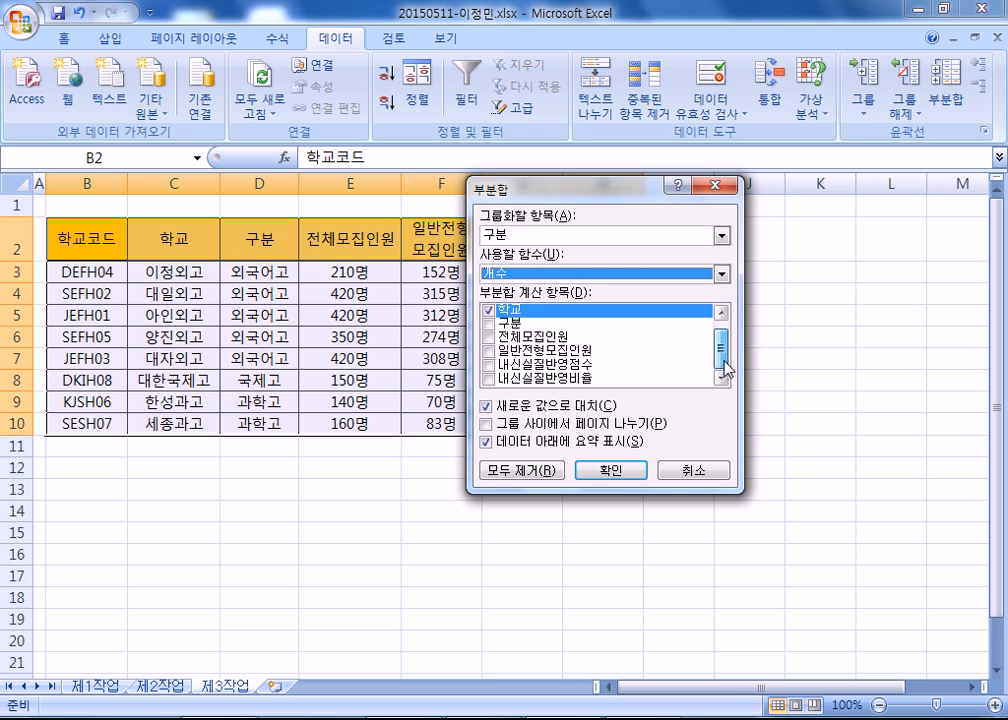
pyautogui.click(489, 380)
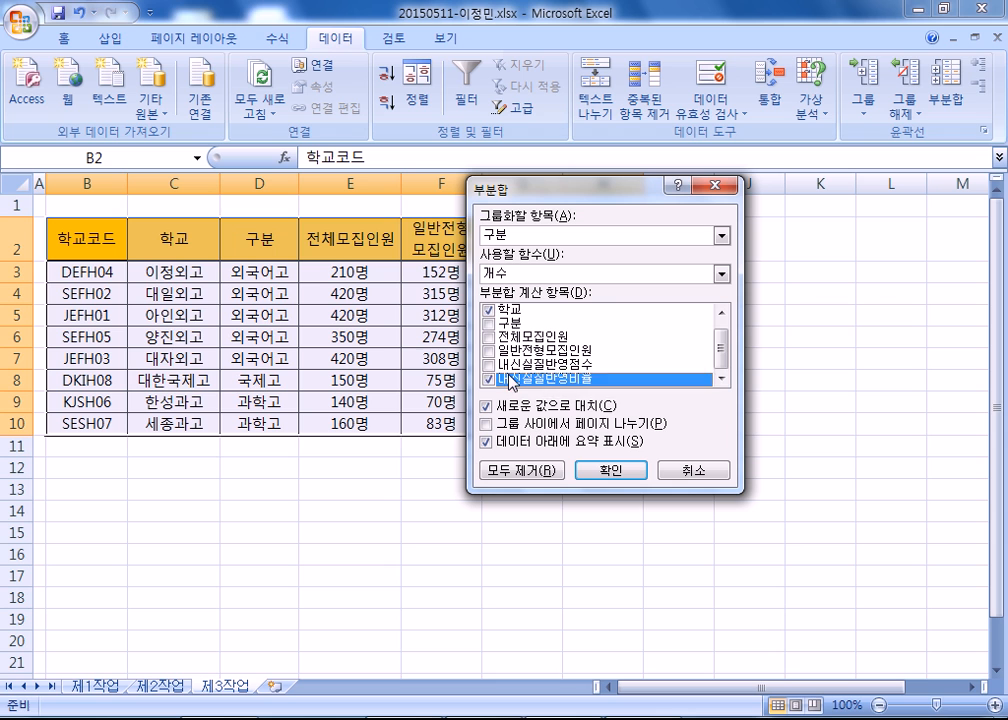
pyautogui.scroll(1, 505, 387)
pyautogui.scroll(-1, 505, 387)
pyautogui.scroll(1, 492, 380)
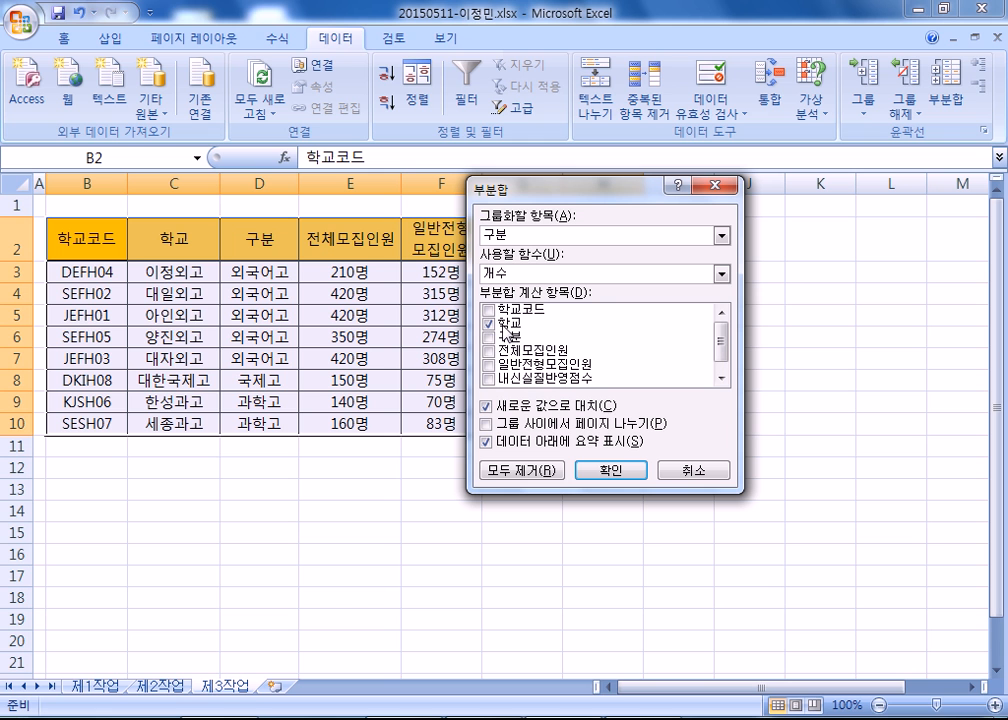
pyautogui.click(611, 470)
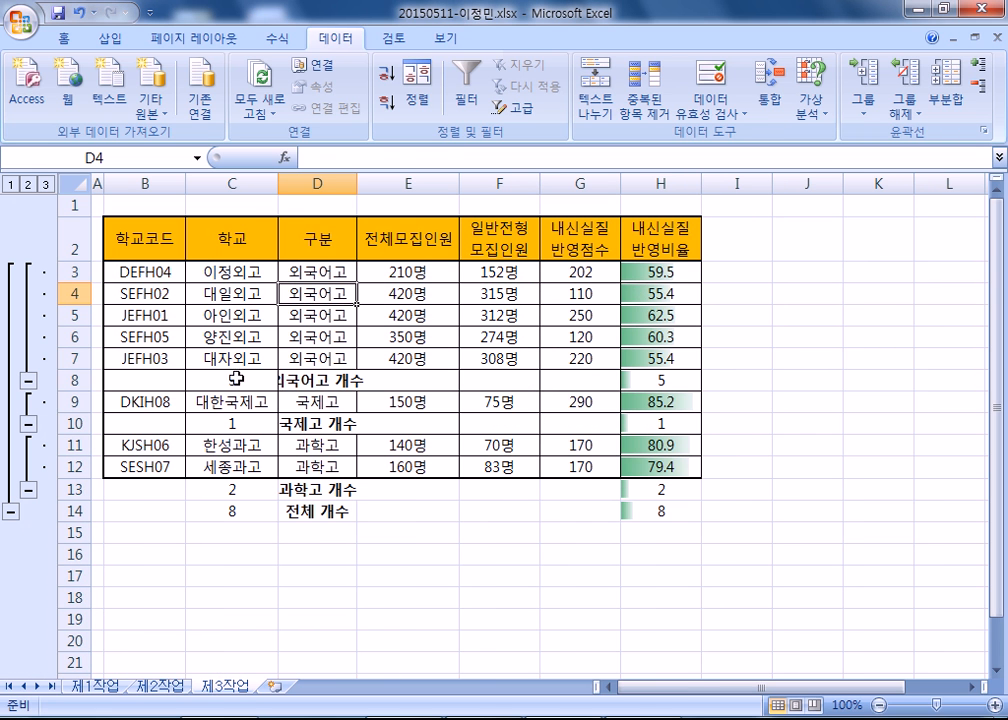
# Check the subtotal formulas in row 8 and reapply the 개수 subtotal without 내신실질반영비율, counting only 학교.
pyautogui.click(660, 381)
pyautogui.click(234, 381)
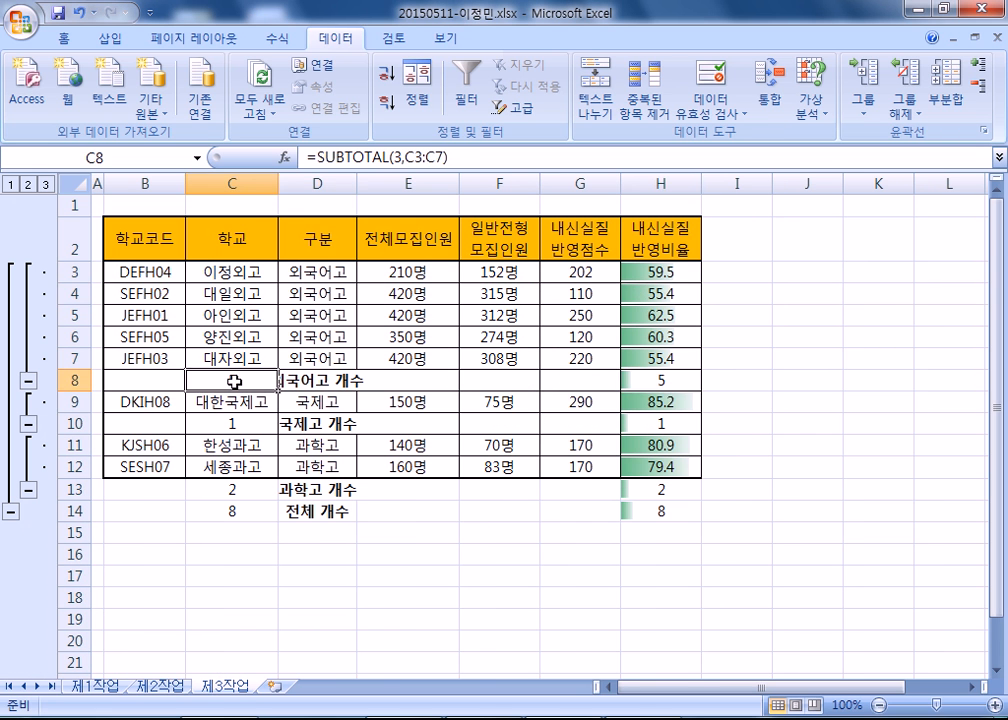
pyautogui.click(655, 379)
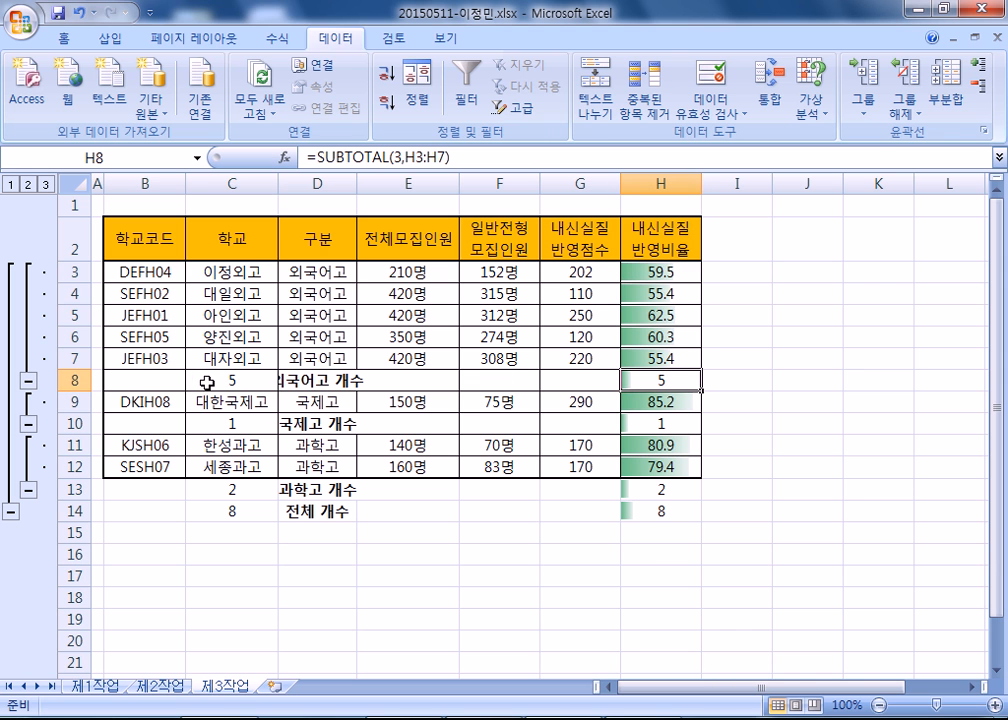
pyautogui.click(958, 97)
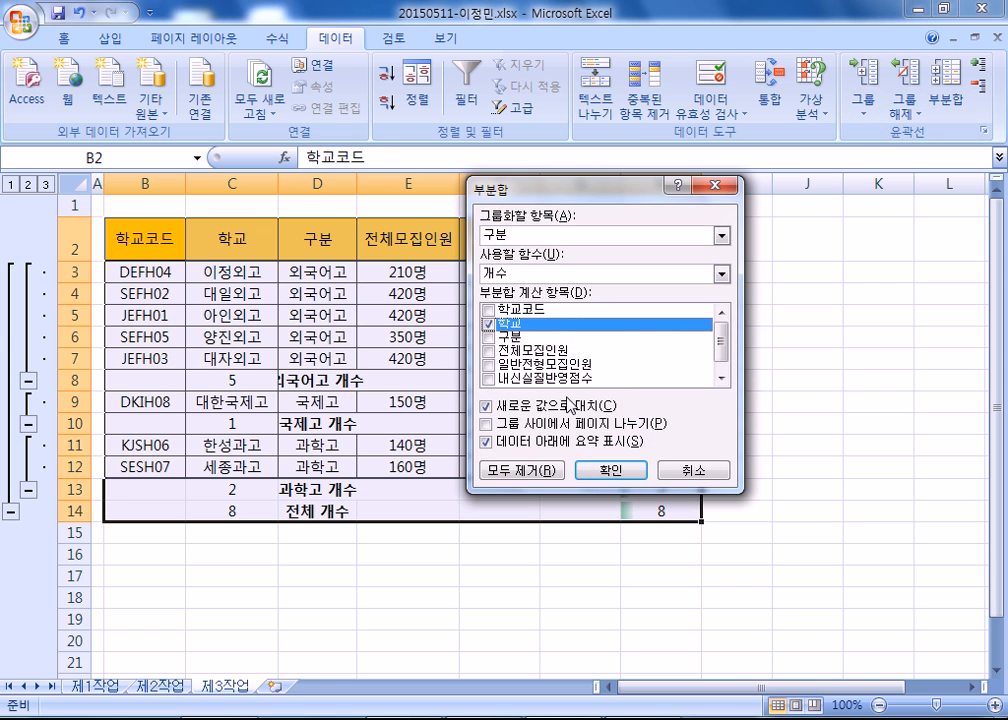
pyautogui.scroll(-1, 496, 388)
pyautogui.click(494, 382)
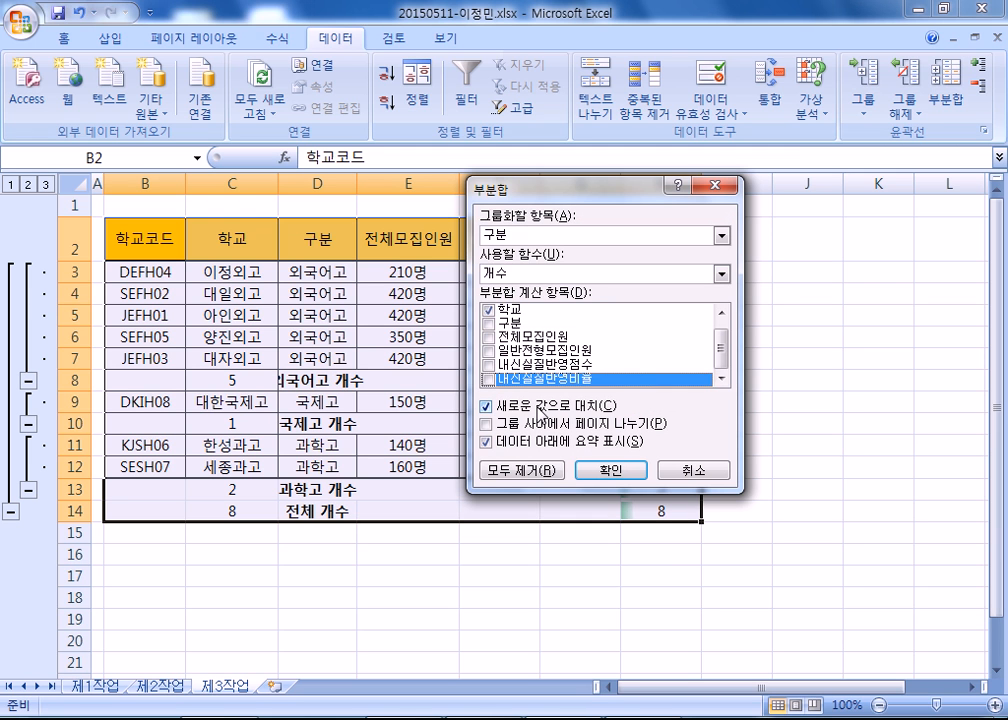
pyautogui.click(610, 470)
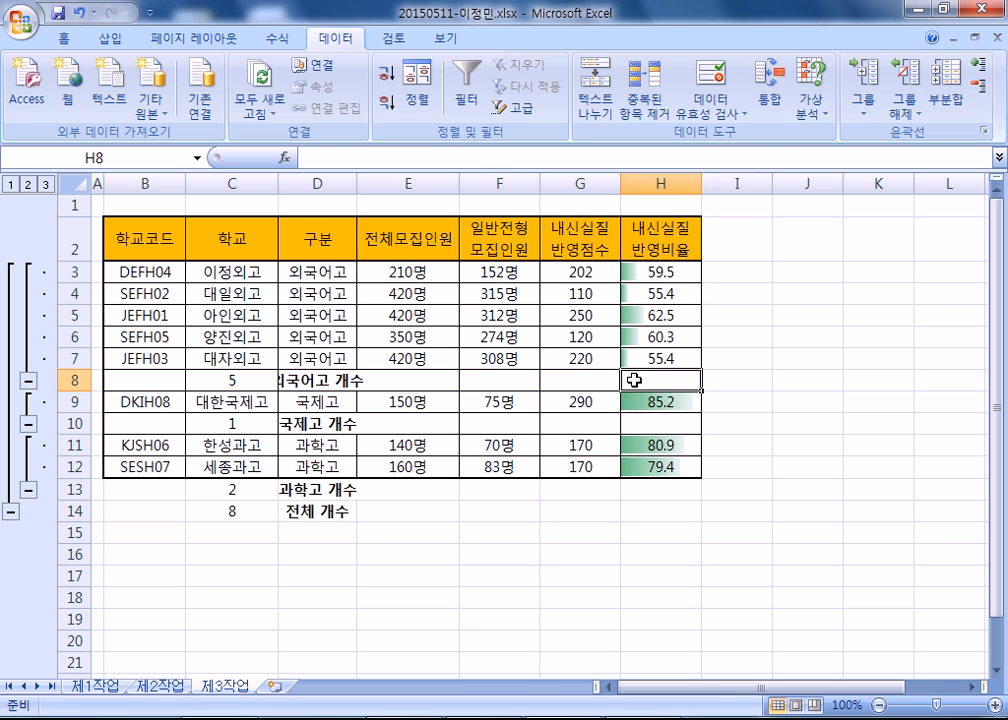
pyautogui.click(212, 379)
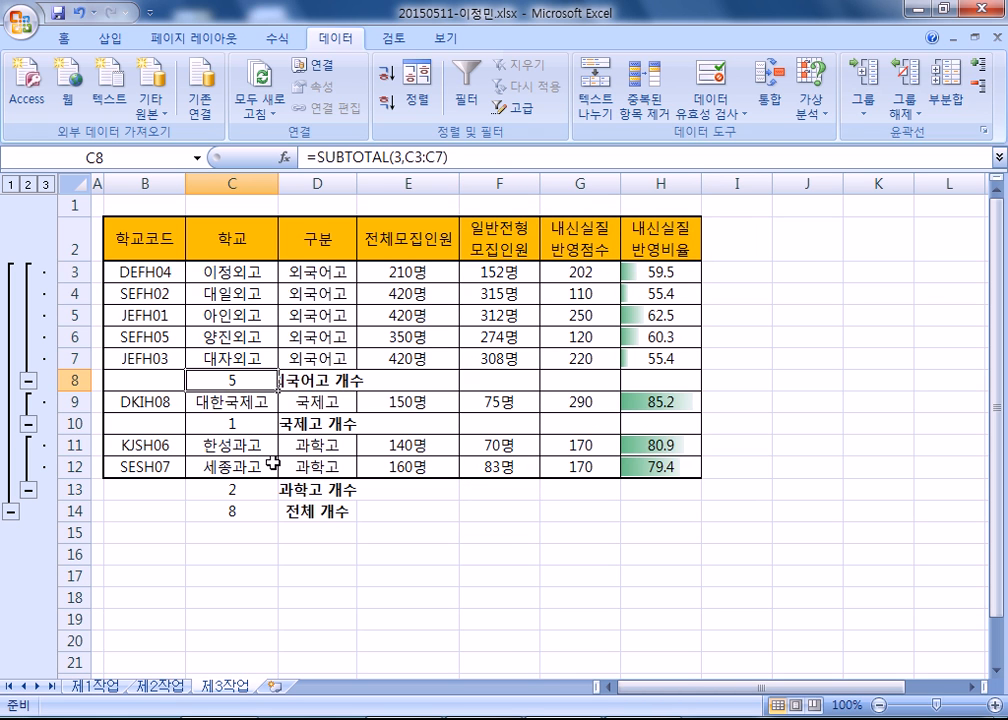
# Widen column D to fit the subtotal labels in the 구분 column.
pyautogui.doubleClick(357, 178)
pyautogui.moveTo(382, 187); pyautogui.dragTo(339, 190)
pyautogui.doubleClick(340, 182)
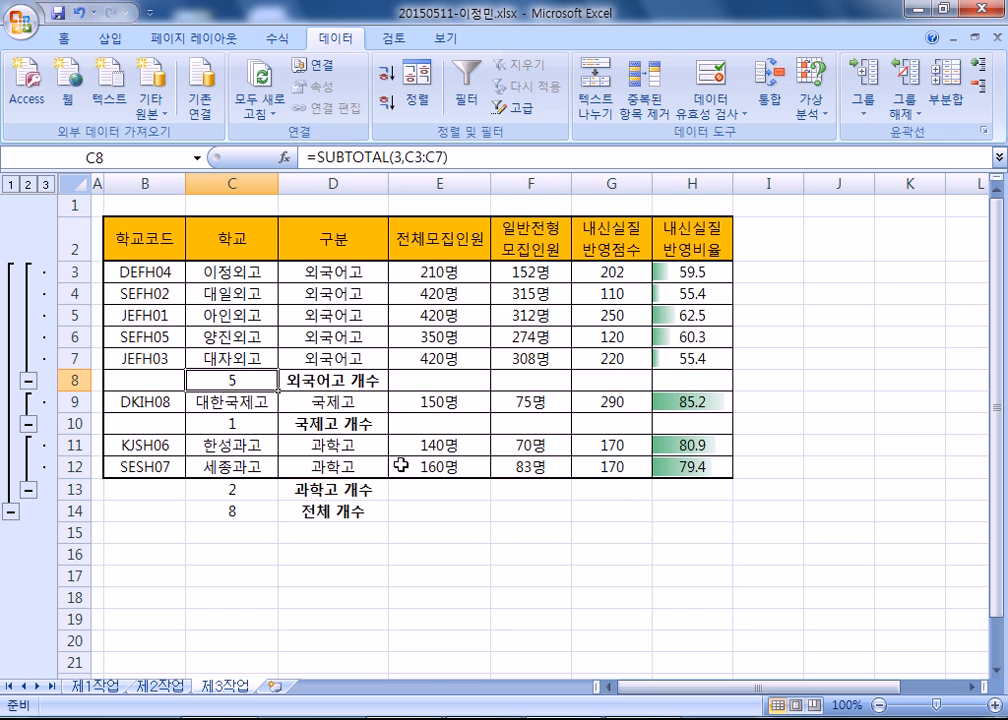
# Add a second 구분 subtotal with the 평균 function on 내신실질반영점수, without replacing the existing subtotals.
pyautogui.click(946, 100)
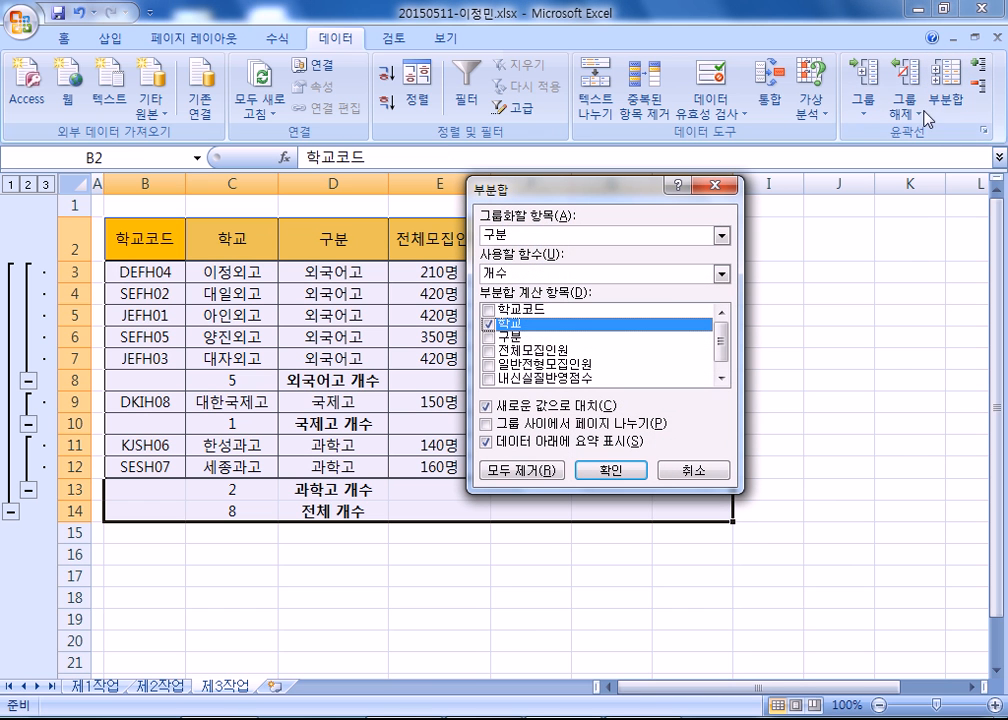
pyautogui.click(488, 324)
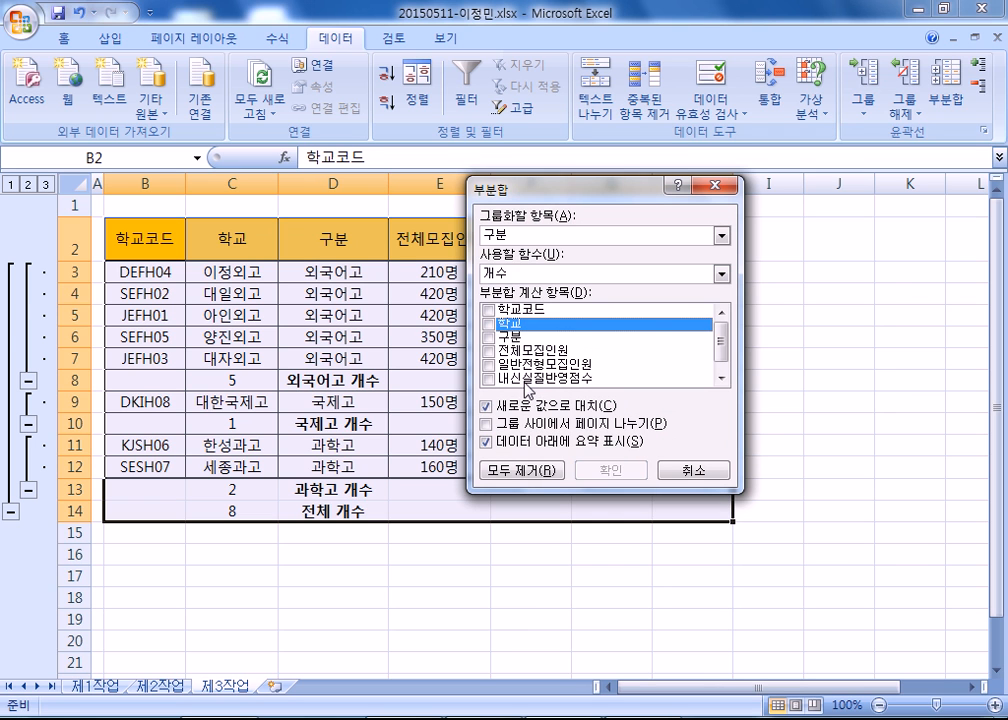
pyautogui.click(488, 379)
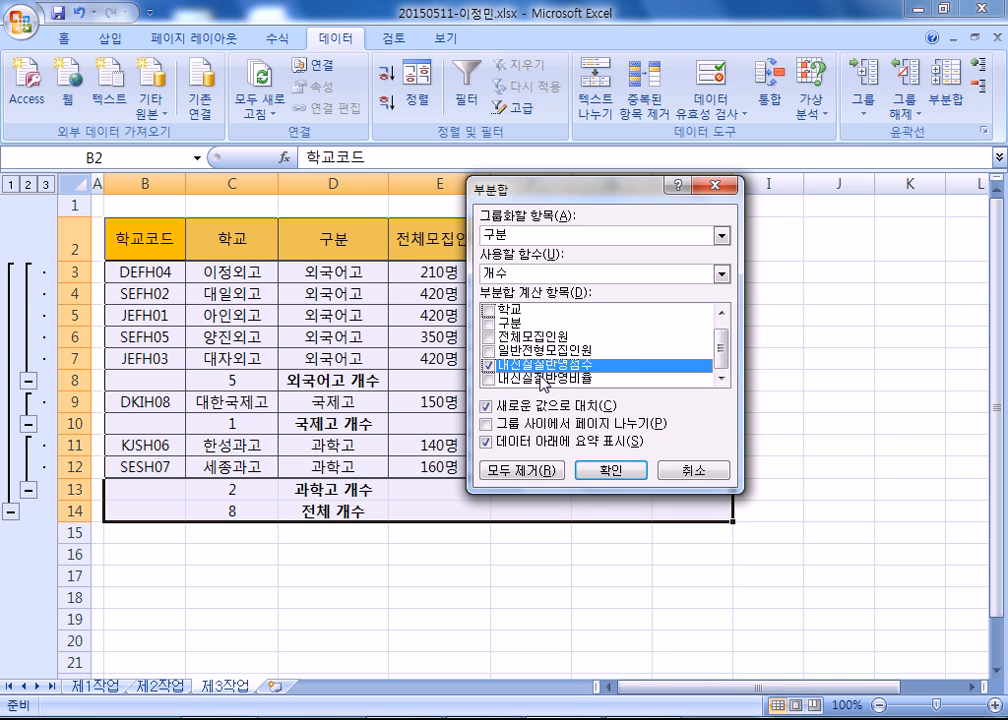
pyautogui.scroll(1, 543, 384)
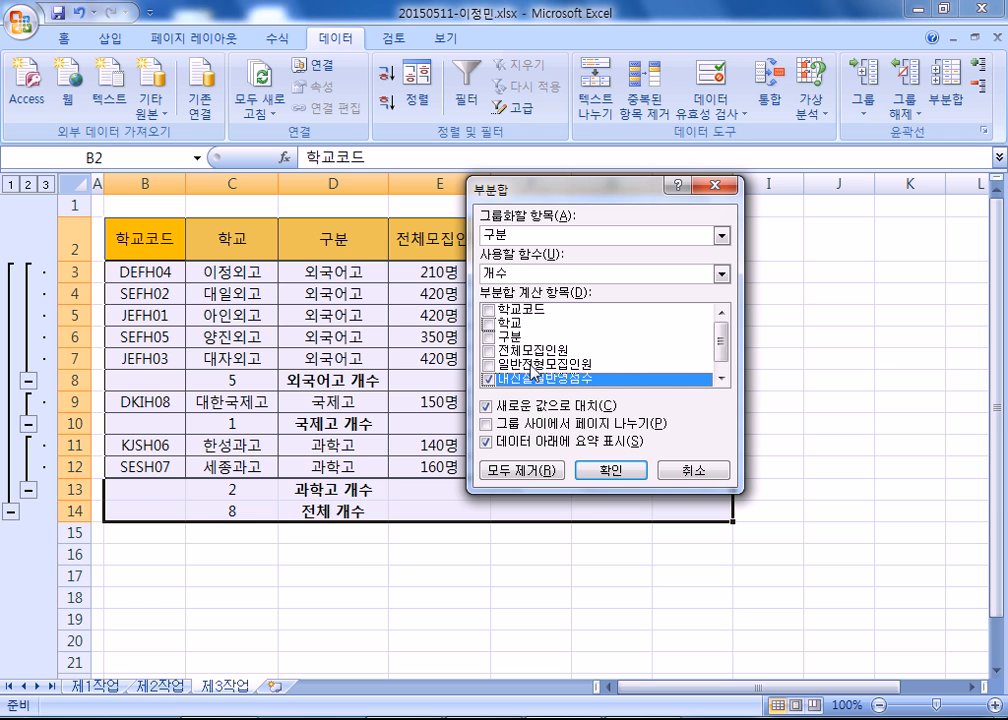
pyautogui.click(518, 272)
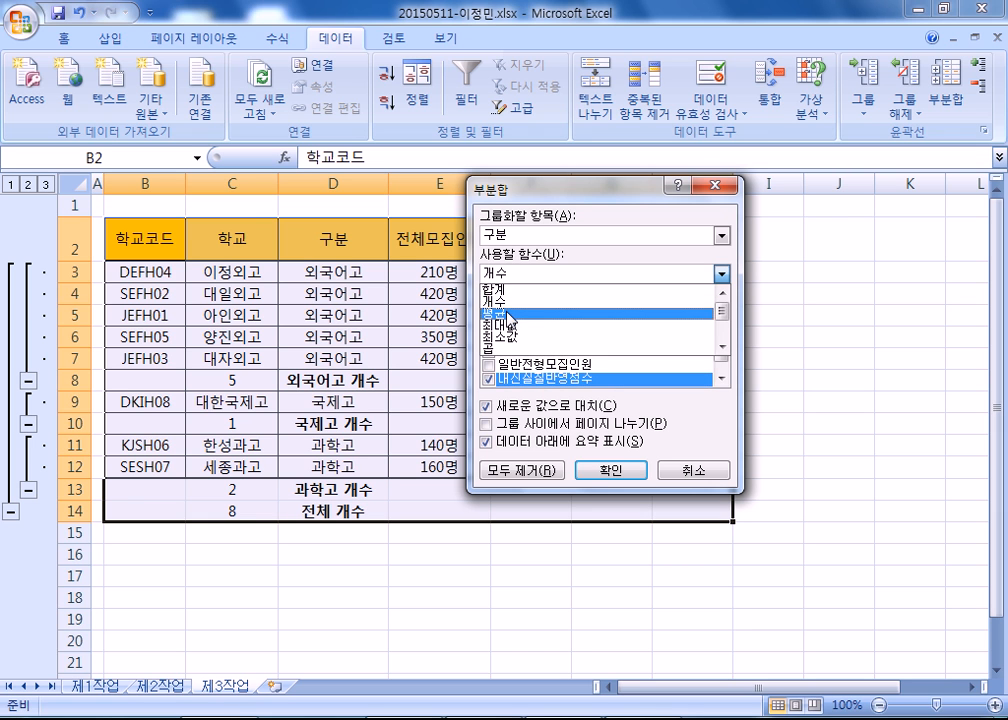
pyautogui.click(505, 312)
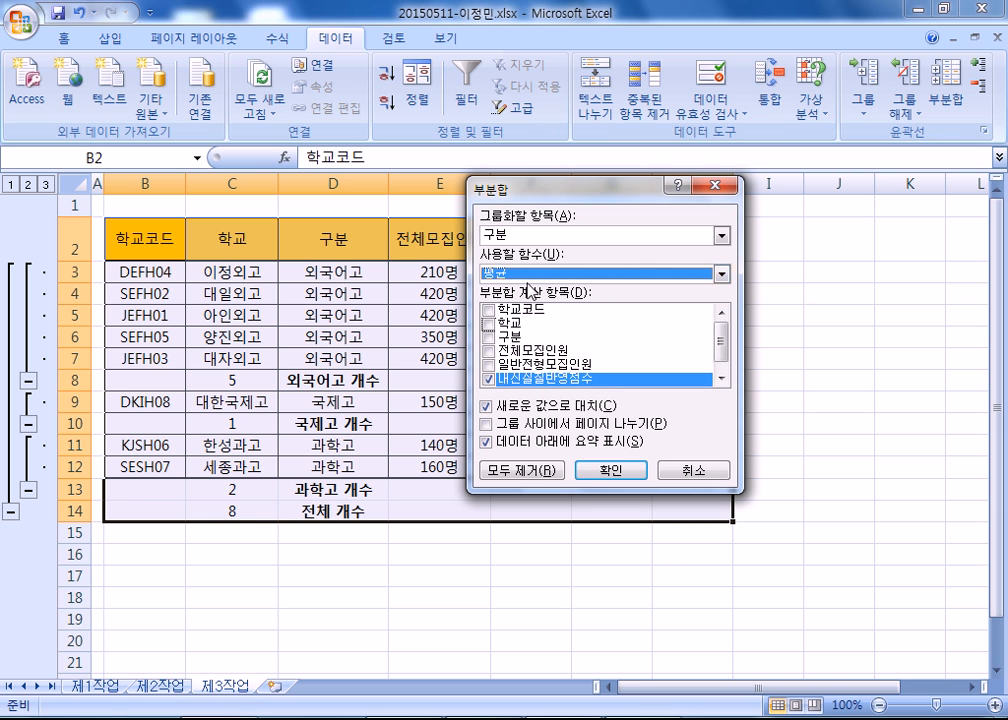
pyautogui.click(487, 409)
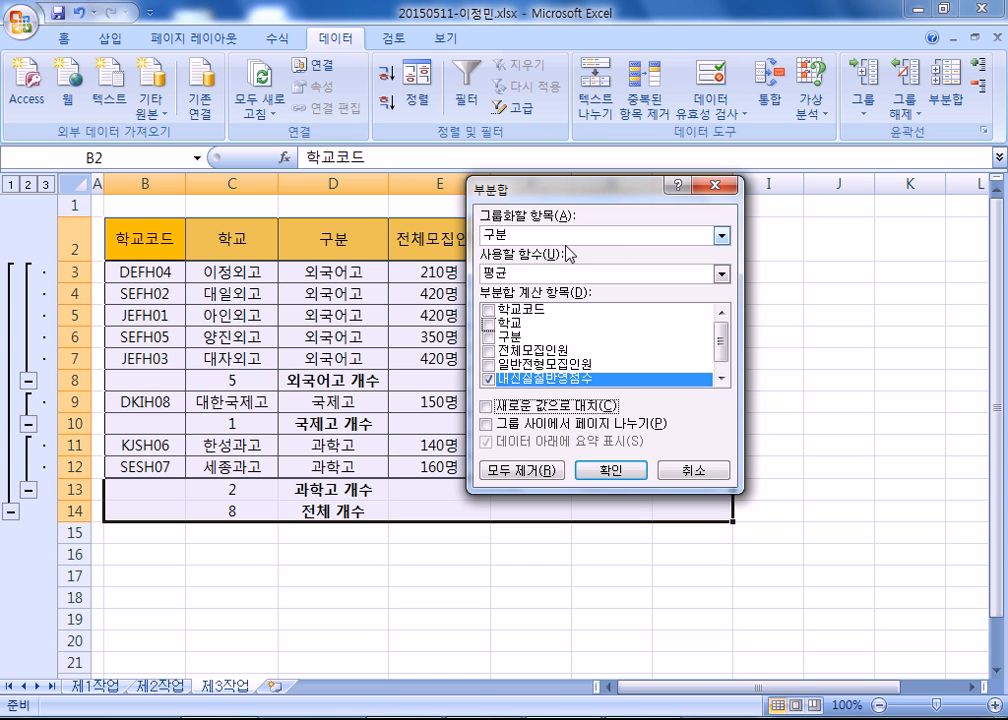
pyautogui.click(610, 469)
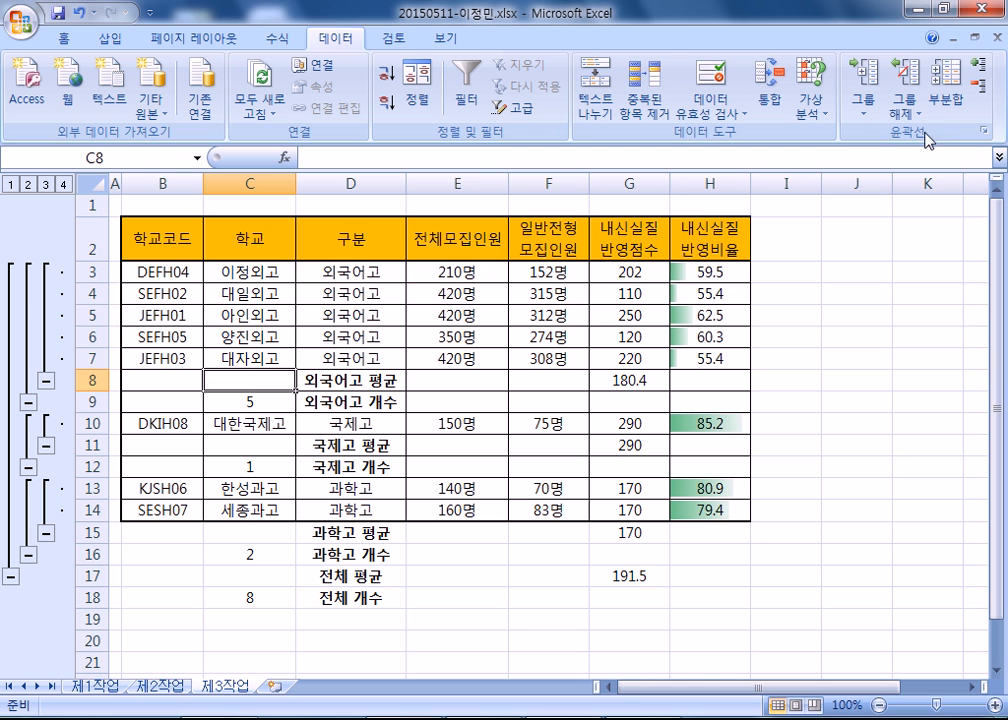
# Review the Subtotal grouping, function and item options, and remove all subtotals from the table.
pyautogui.click(946, 98)
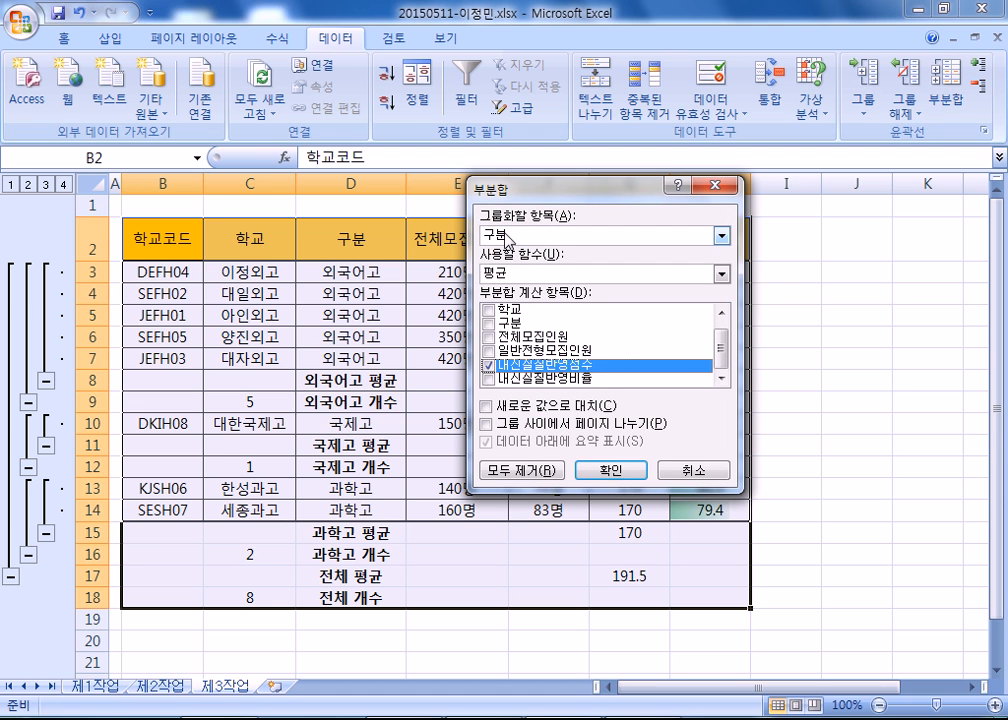
pyautogui.click(508, 238)
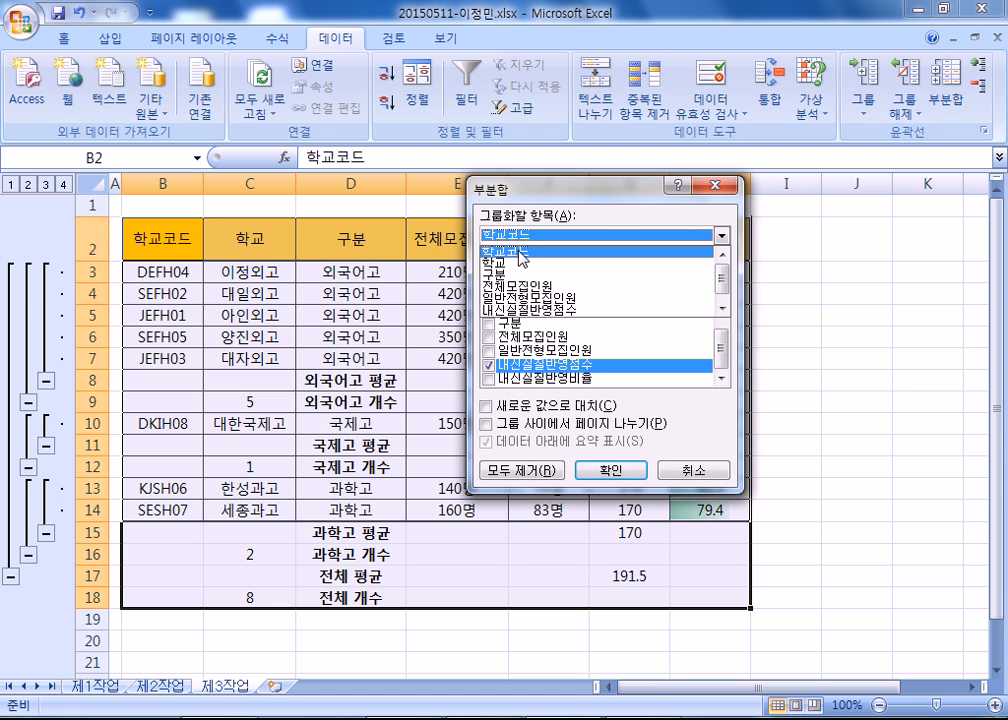
pyautogui.click(522, 252)
pyautogui.click(526, 240)
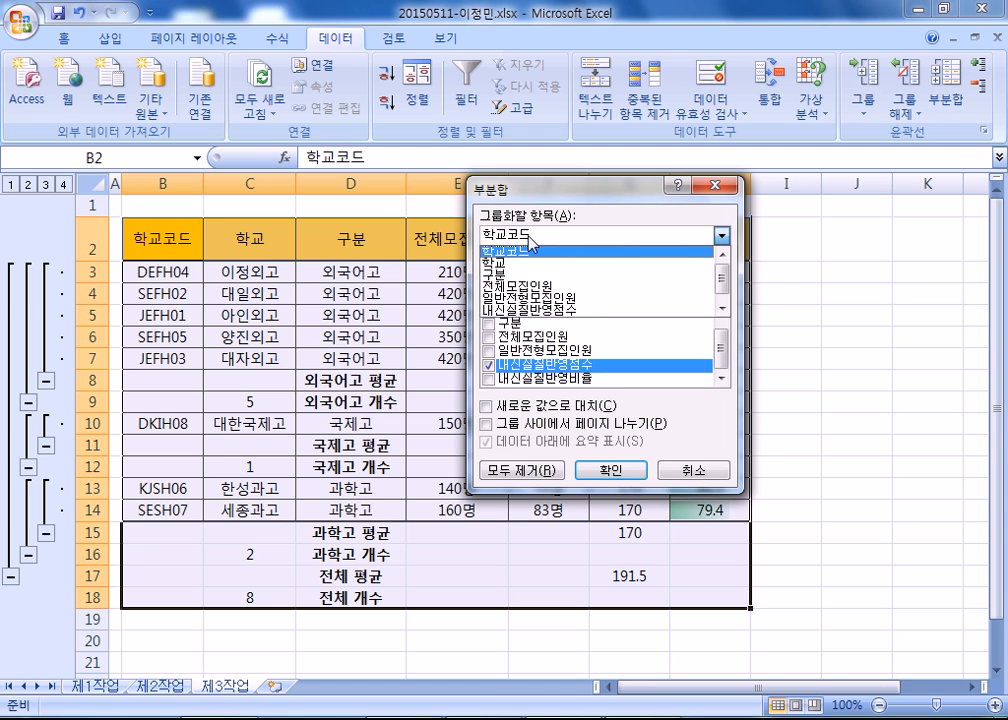
pyautogui.click(522, 278)
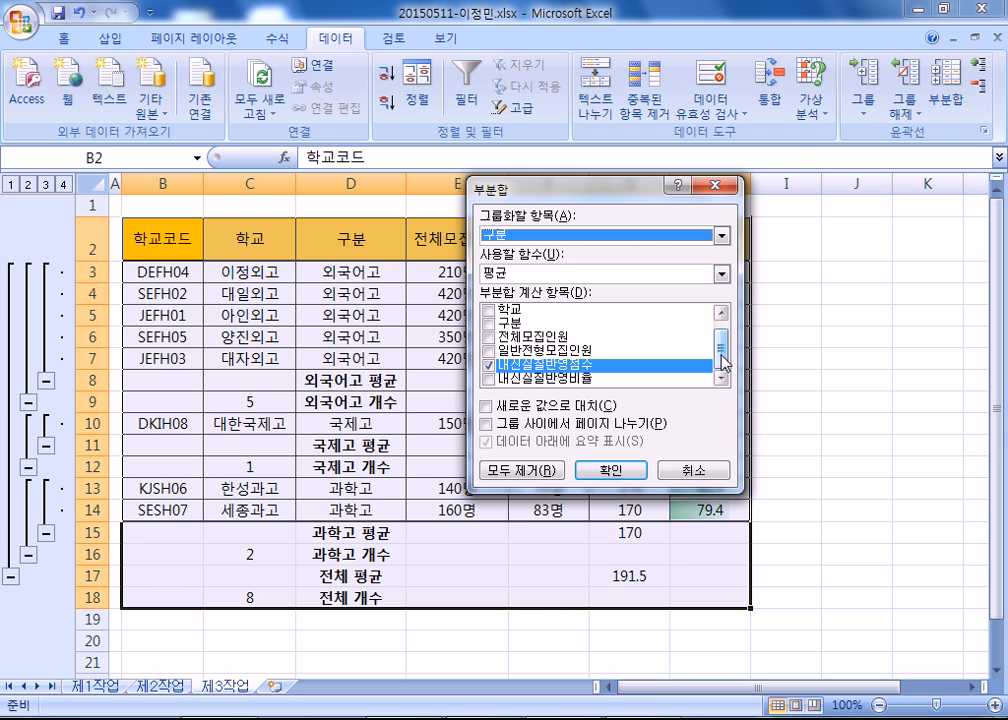
pyautogui.click(488, 366)
pyautogui.click(488, 379)
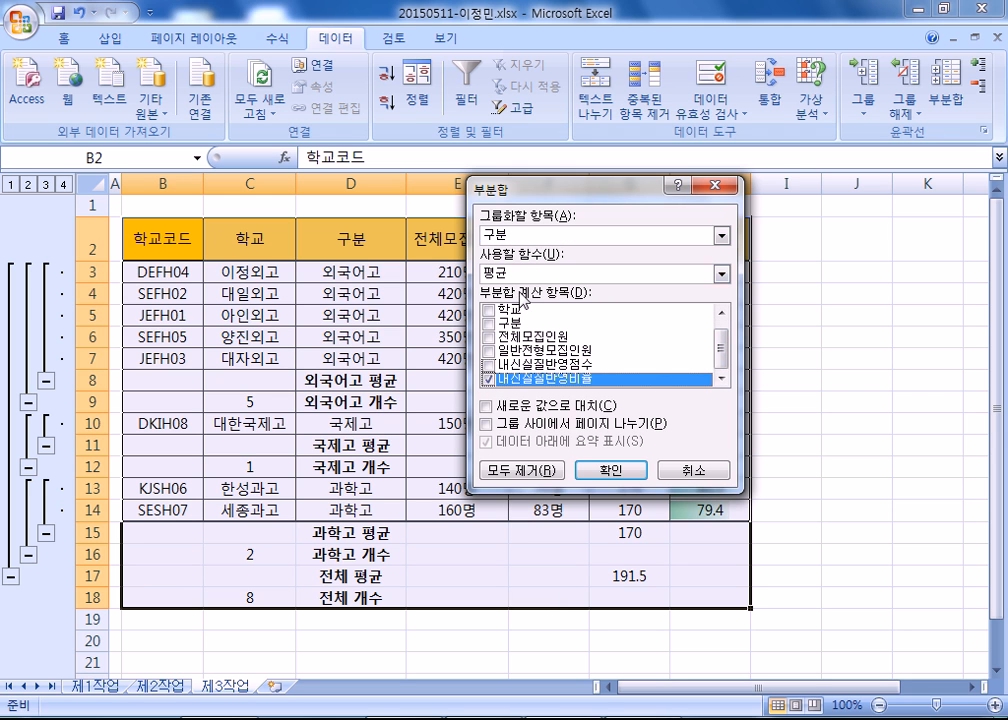
pyautogui.click(520, 274)
pyautogui.click(522, 285)
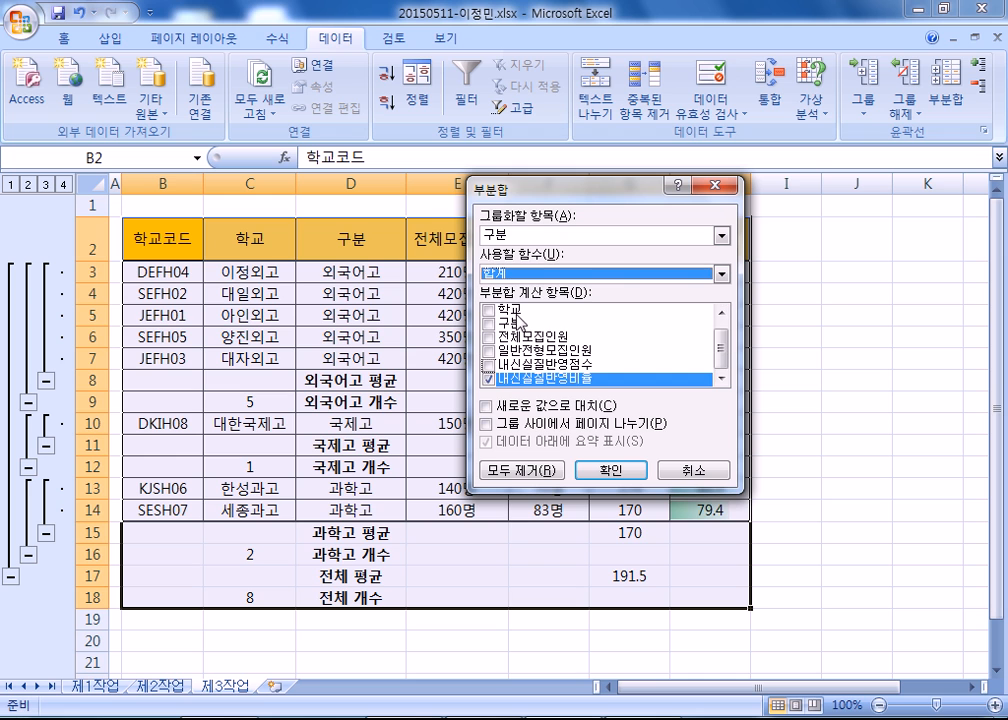
pyautogui.click(488, 380)
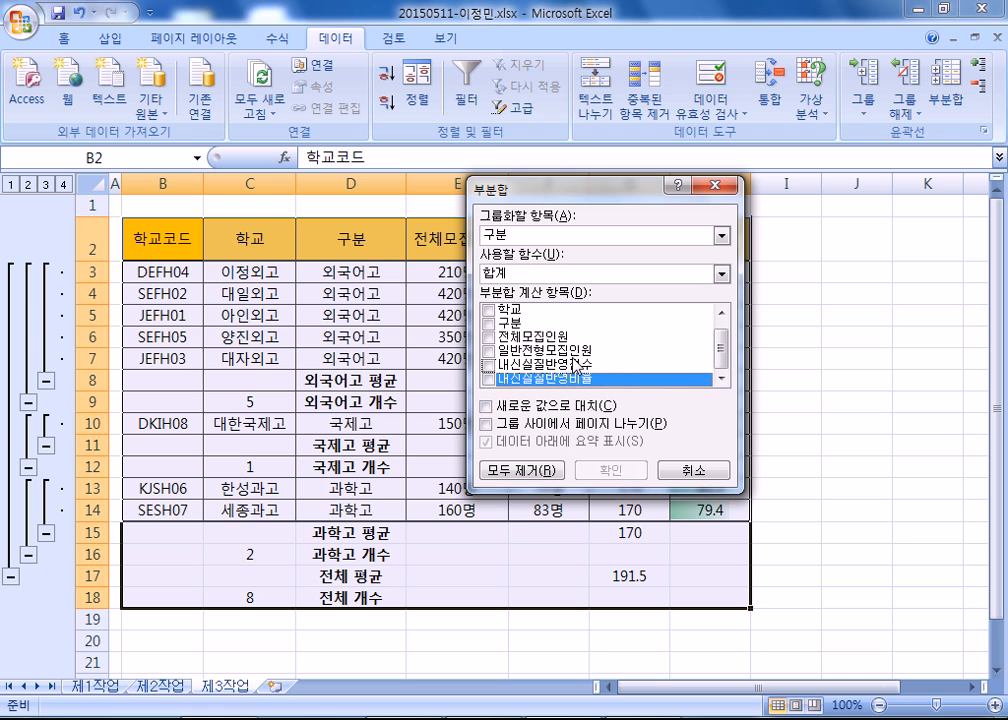
pyautogui.scroll(1, 505, 340)
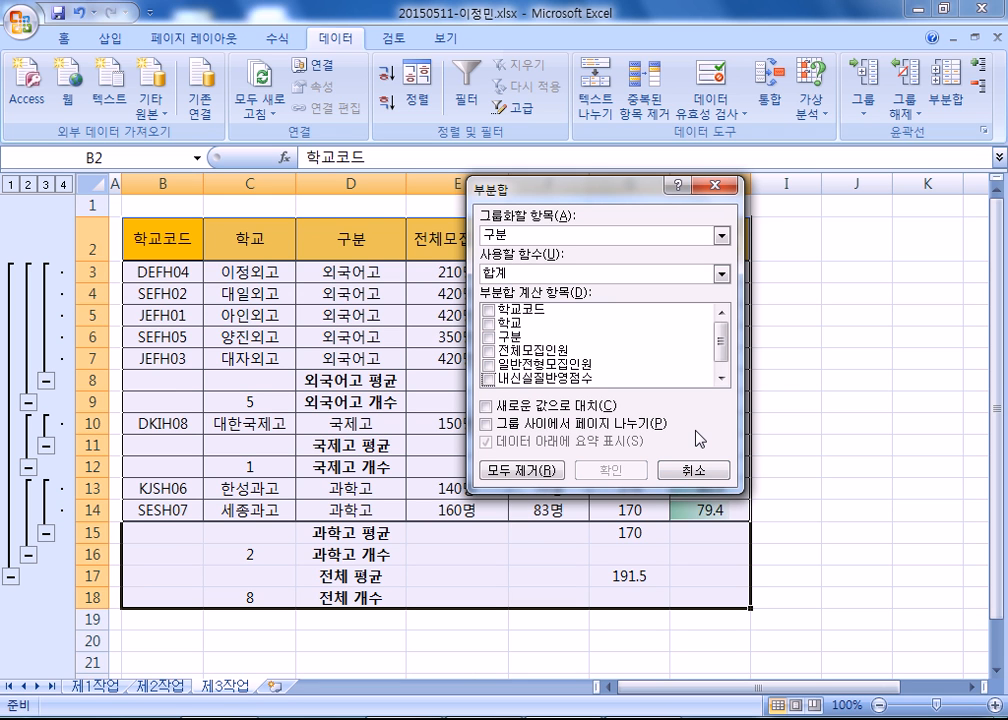
pyautogui.click(528, 470)
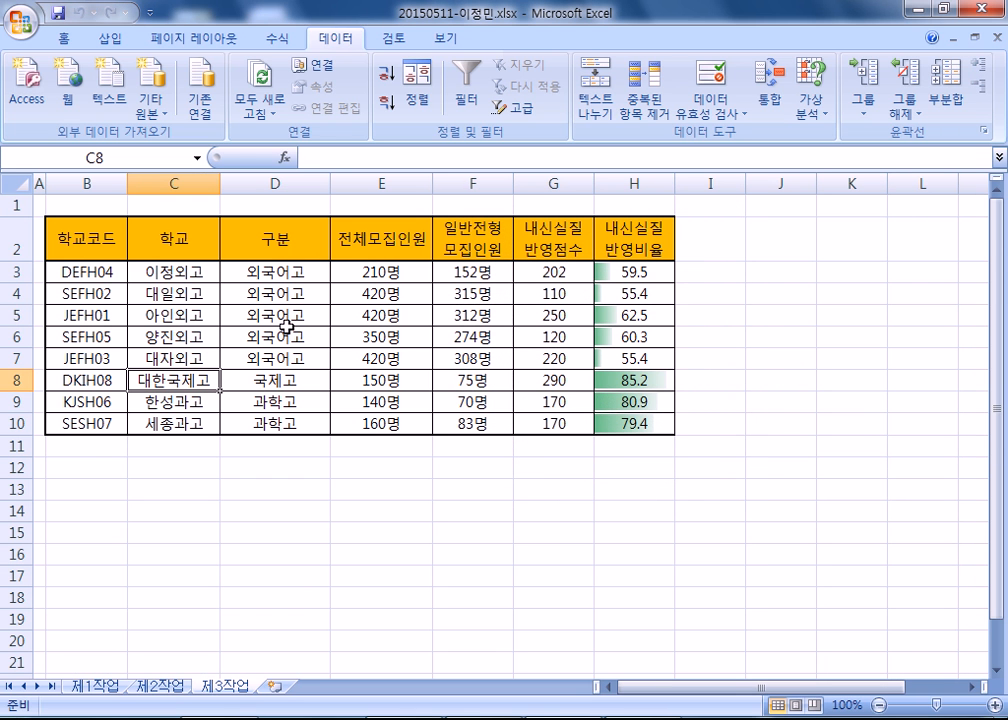
# Add a subtotal grouped by 구분 that uses the 개수 function on 학교 only.
pyautogui.click(946, 100)
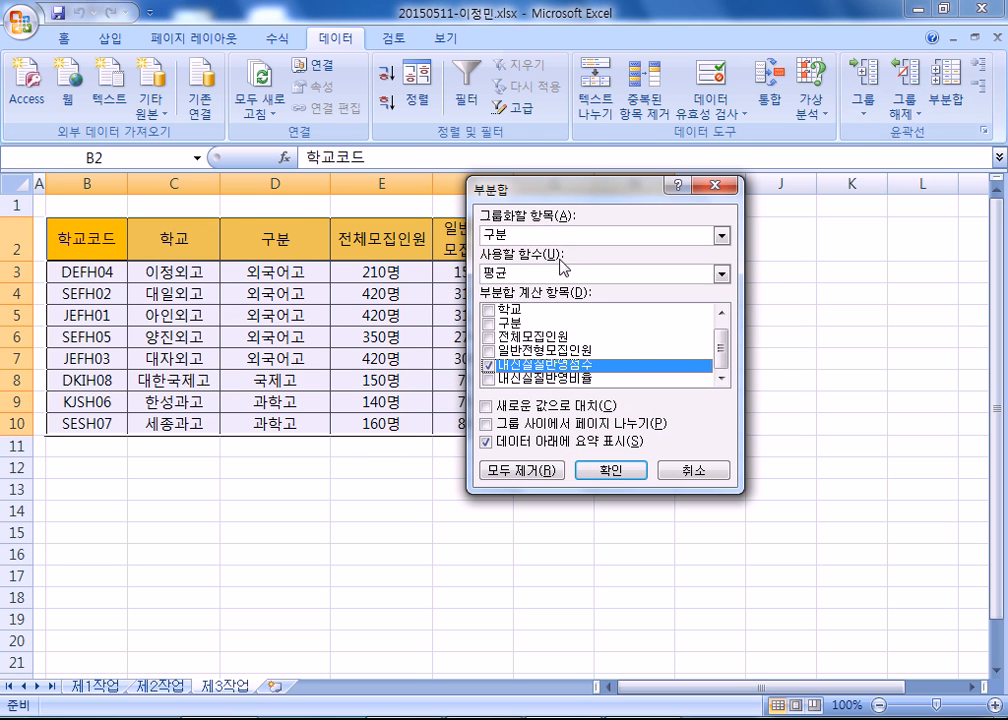
pyautogui.click(530, 240)
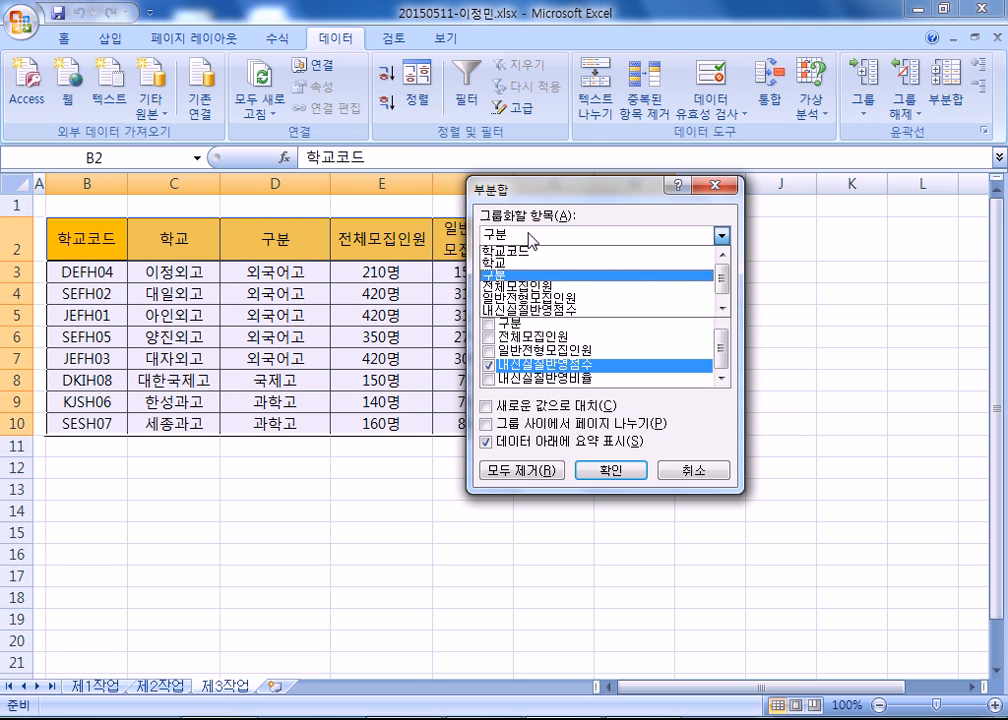
pyautogui.click(520, 283)
pyautogui.click(489, 365)
pyautogui.click(489, 311)
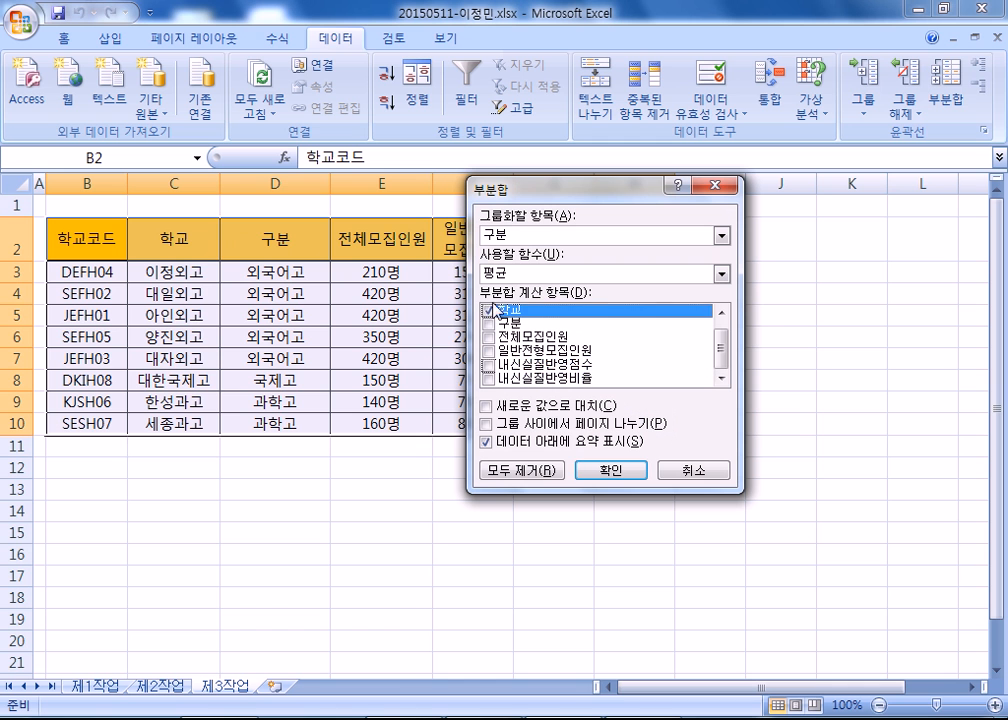
pyautogui.scroll(1, 518, 308)
pyautogui.click(518, 273)
pyautogui.click(520, 300)
pyautogui.click(616, 470)
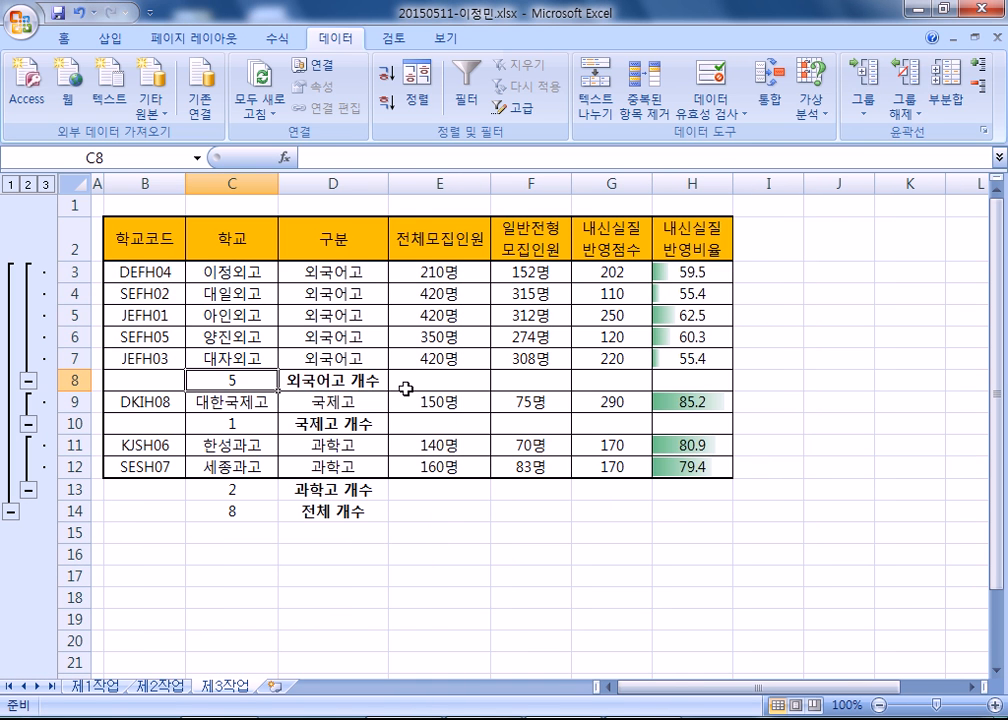
# Add a second 구분 subtotal using 평균 on 내신실질반영점수 only, keeping the existing 개수 subtotals.
pyautogui.click(946, 100)
pyautogui.click(489, 378)
pyautogui.click(489, 324)
pyautogui.click(507, 274)
pyautogui.click(497, 317)
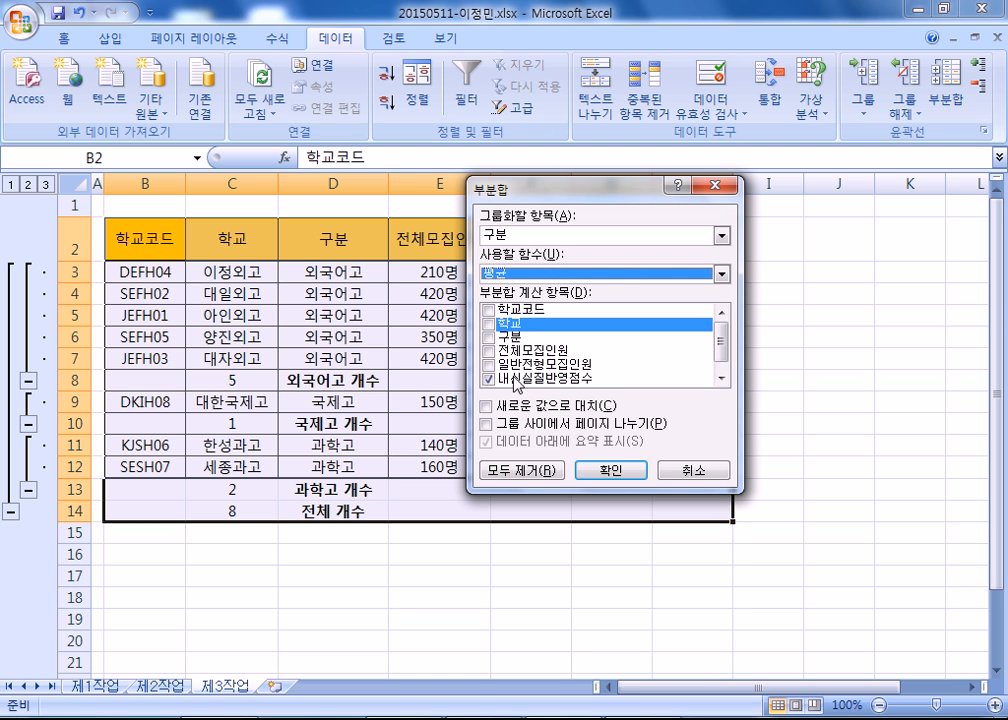
pyautogui.click(510, 412)
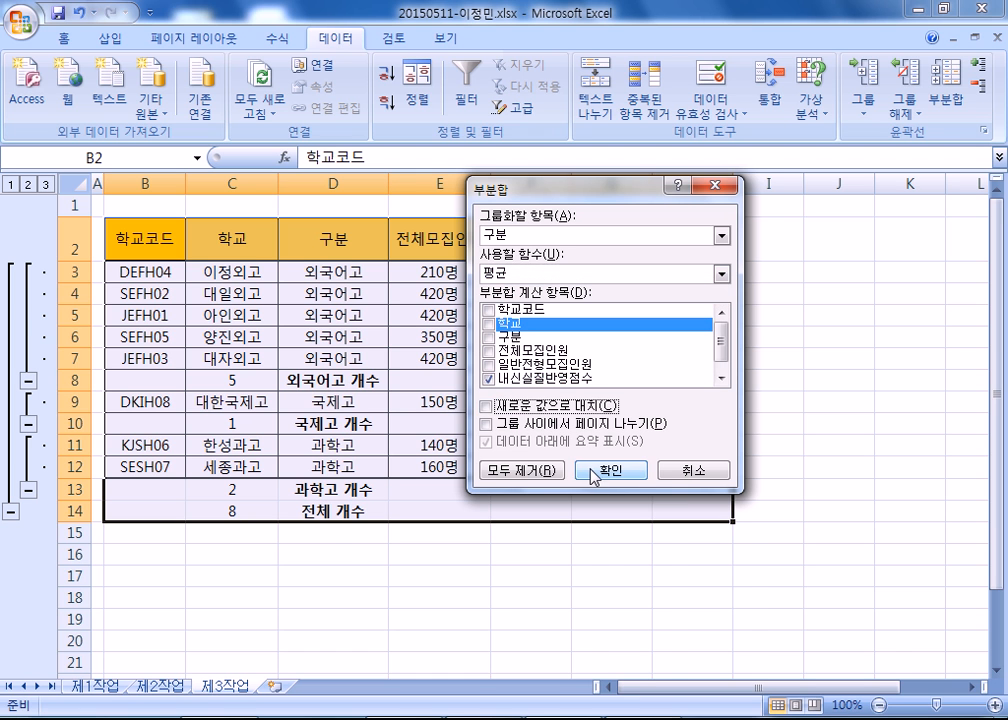
pyautogui.click(603, 470)
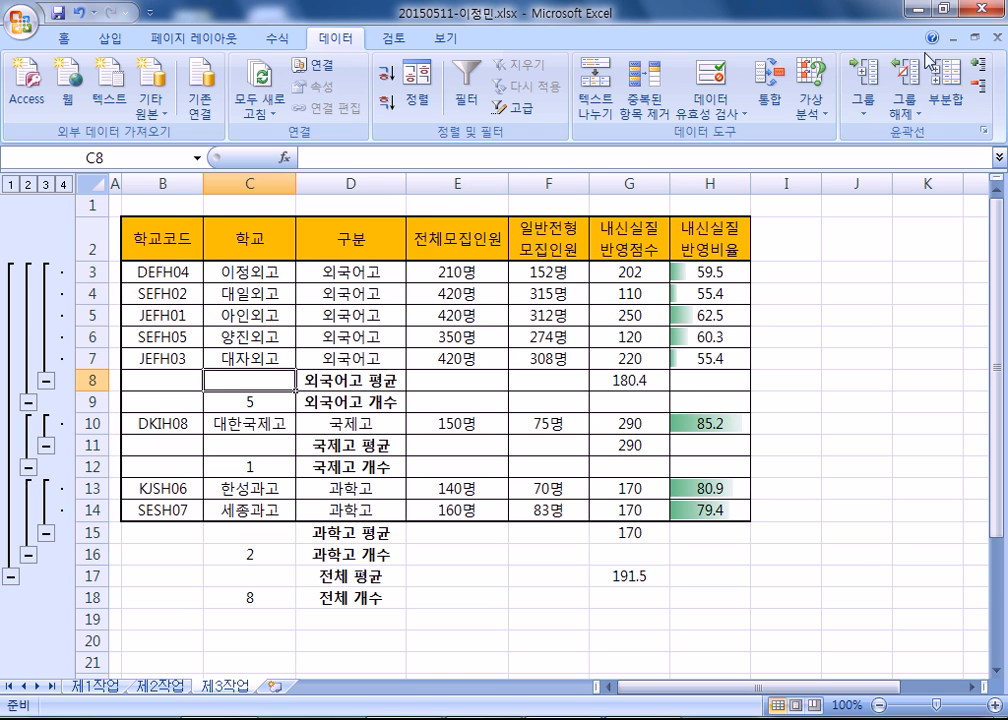
# Clear the outline from the subtotaled table on sheet 제3작업.
pyautogui.click(910, 118)
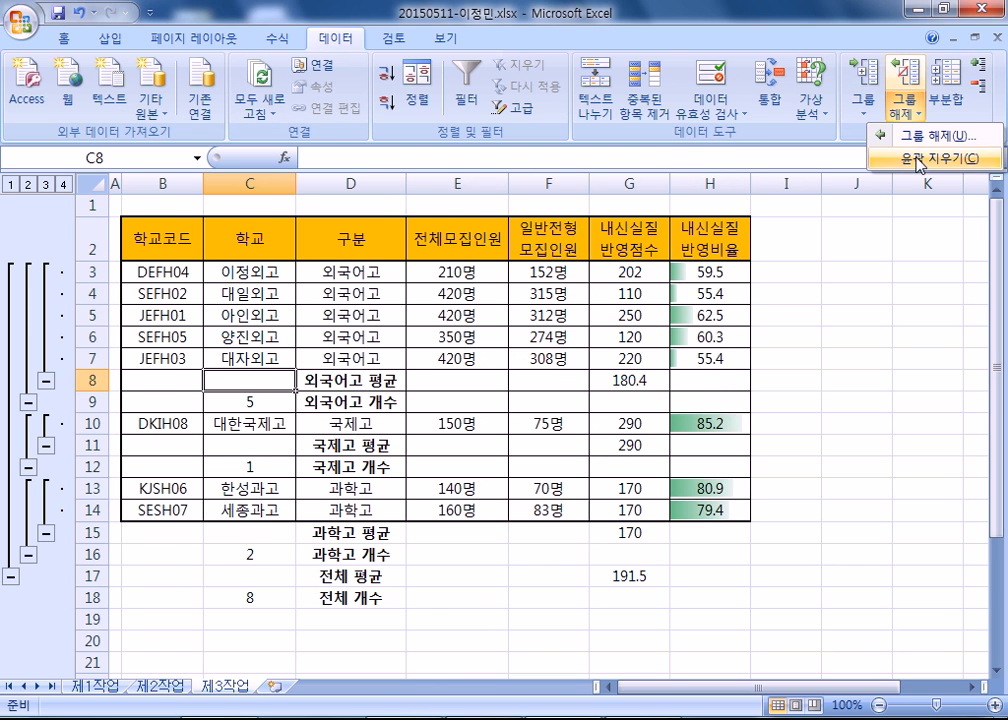
pyautogui.click(912, 160)
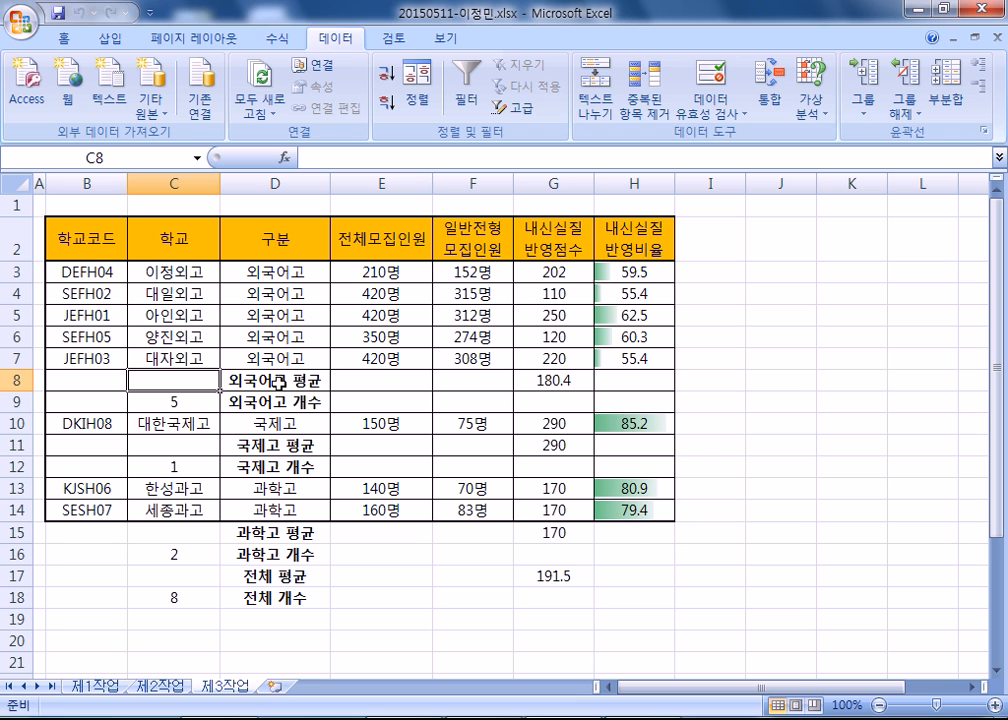
pyautogui.click(268, 238)
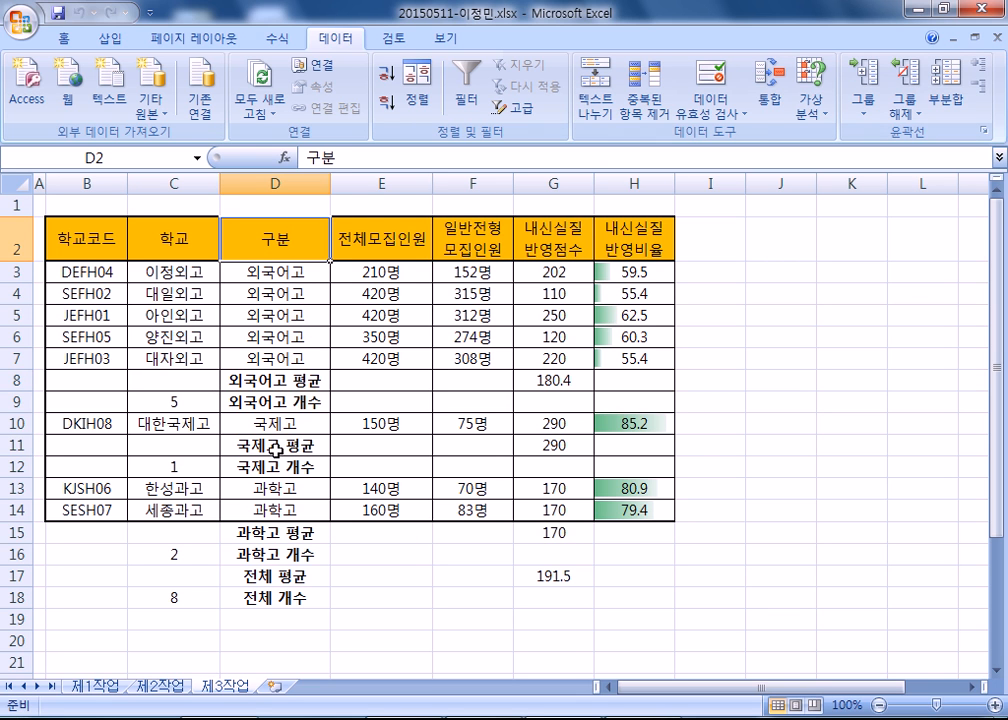
pyautogui.click(944, 100)
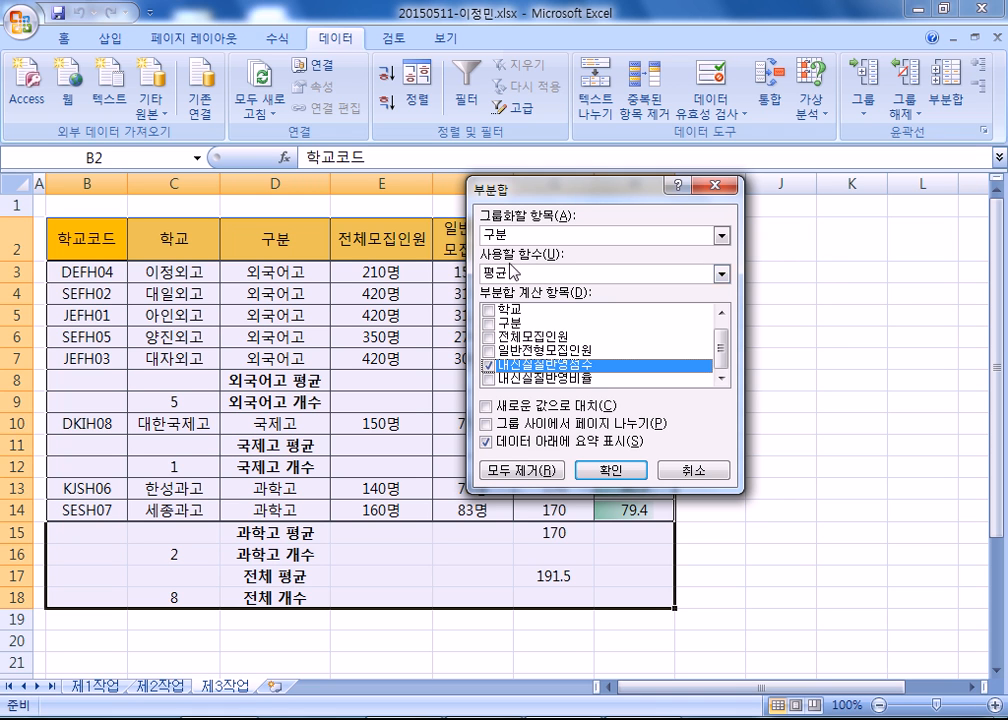
pyautogui.click(486, 407)
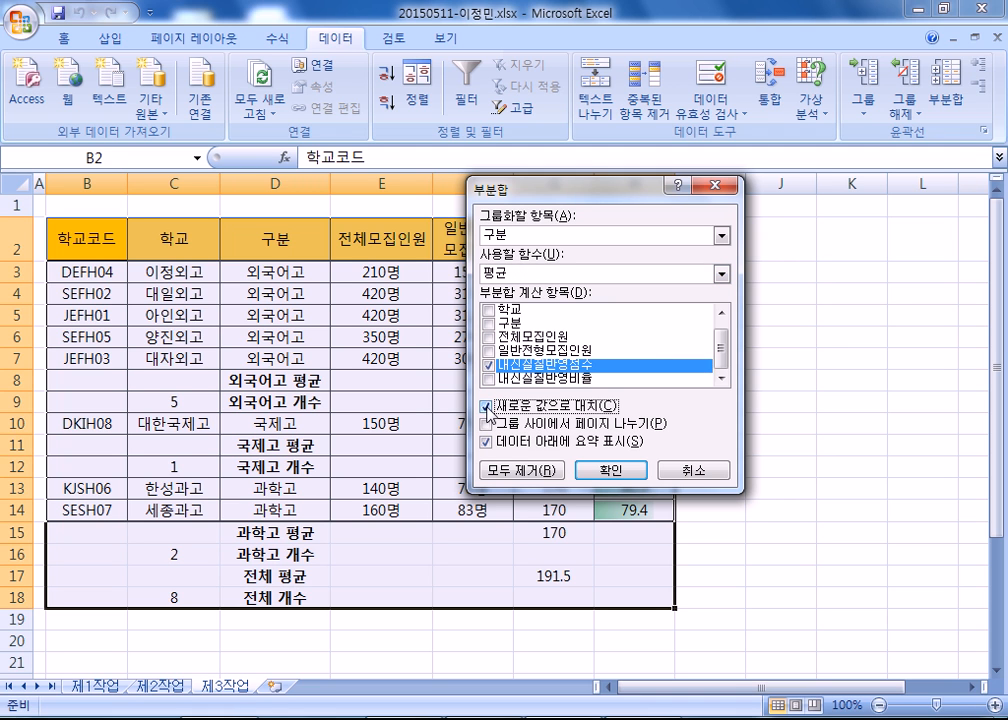
pyautogui.click(486, 407)
pyautogui.click(487, 408)
pyautogui.click(487, 408)
pyautogui.click(693, 469)
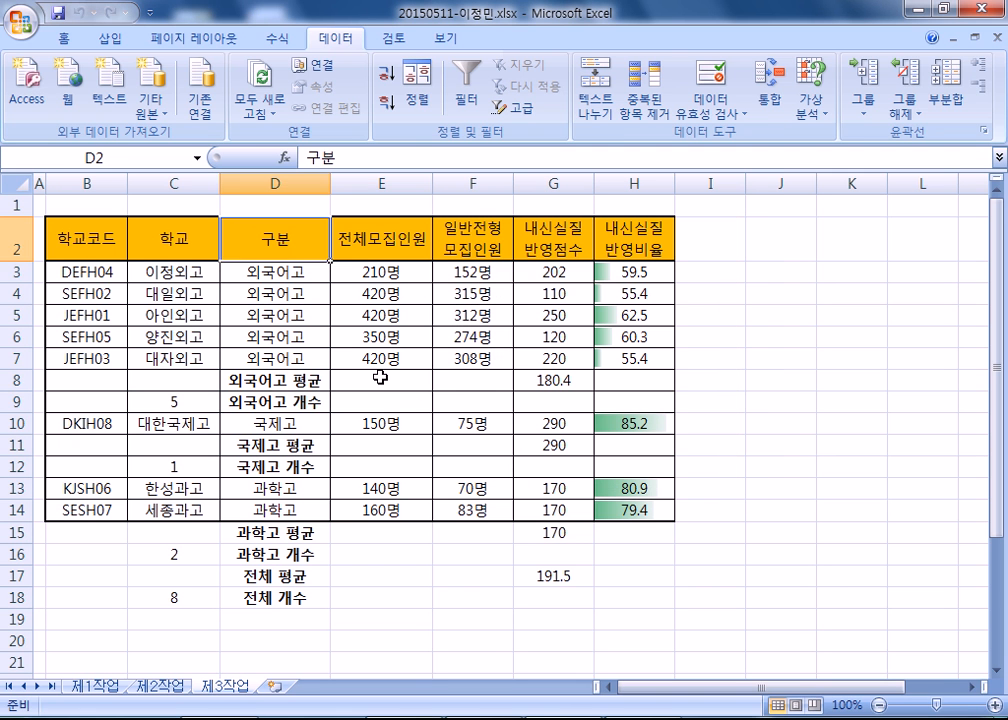
pyautogui.click(378, 378)
pyautogui.click(914, 111)
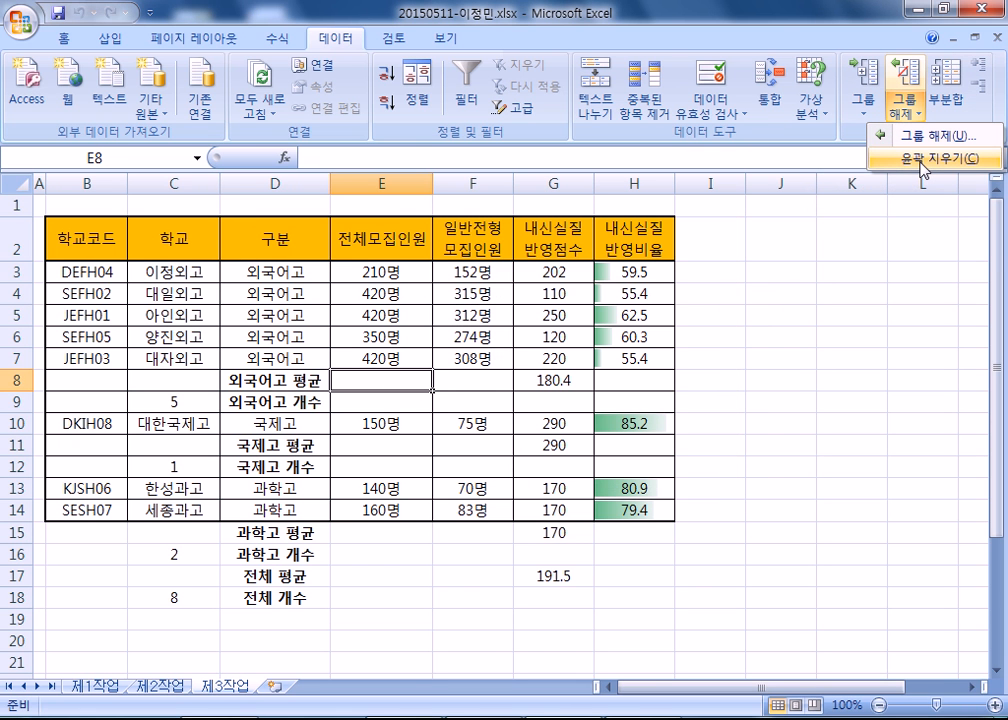
pyautogui.click(921, 160)
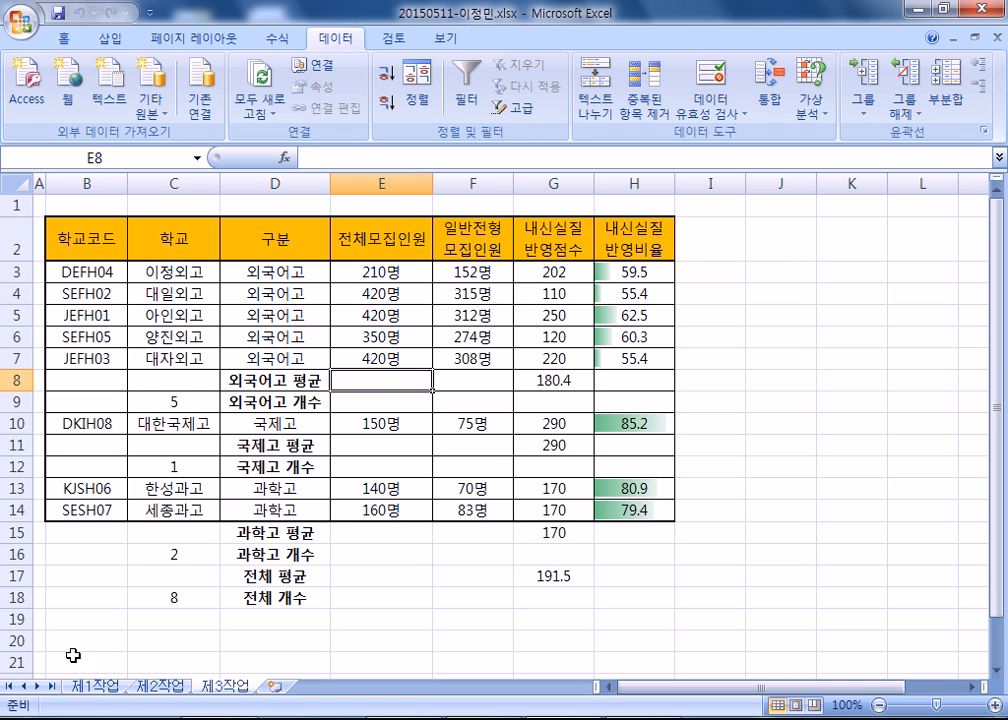
# On sheet 제1작업, select the 학교 header and the 외국어고 school names in C4:C5, C7 and C10:C12.
pyautogui.click(90, 688)
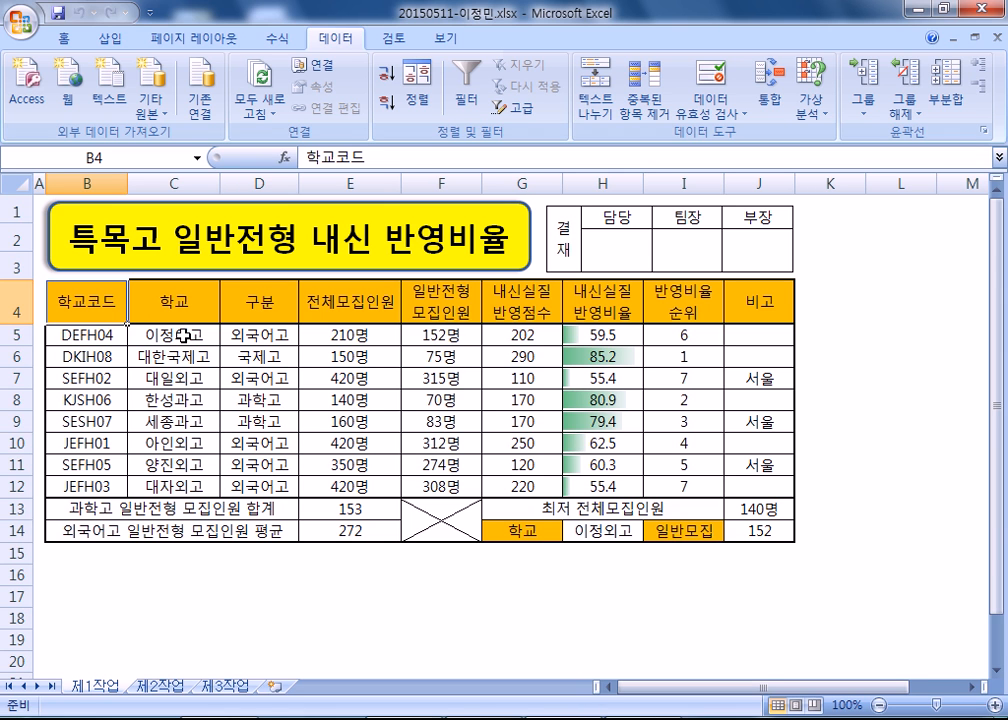
pyautogui.click(593, 309)
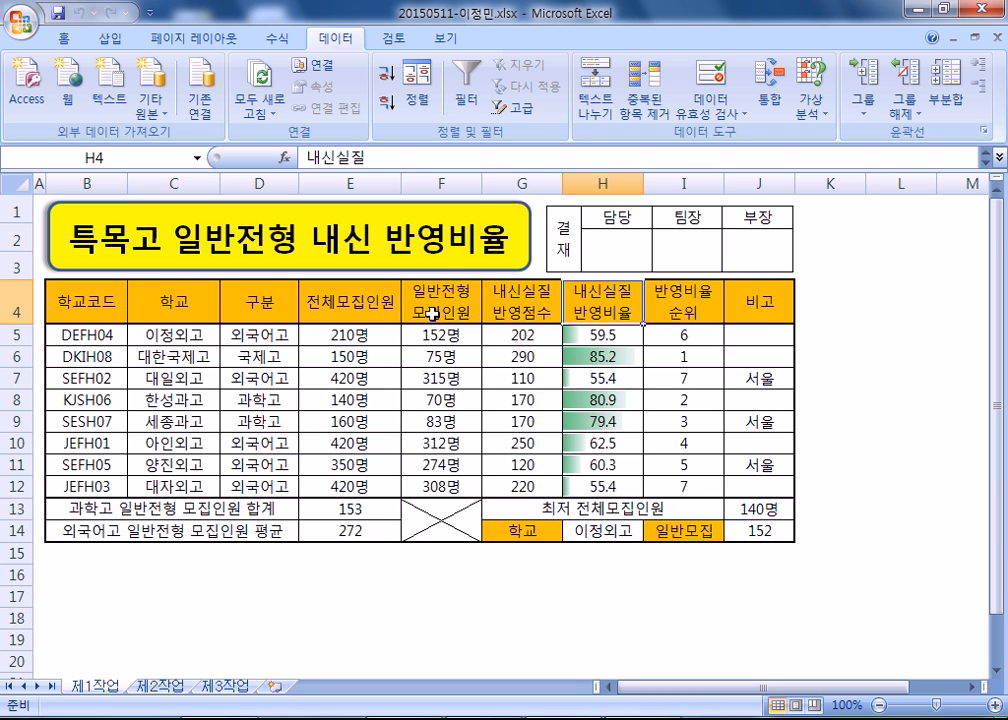
pyautogui.click(443, 182)
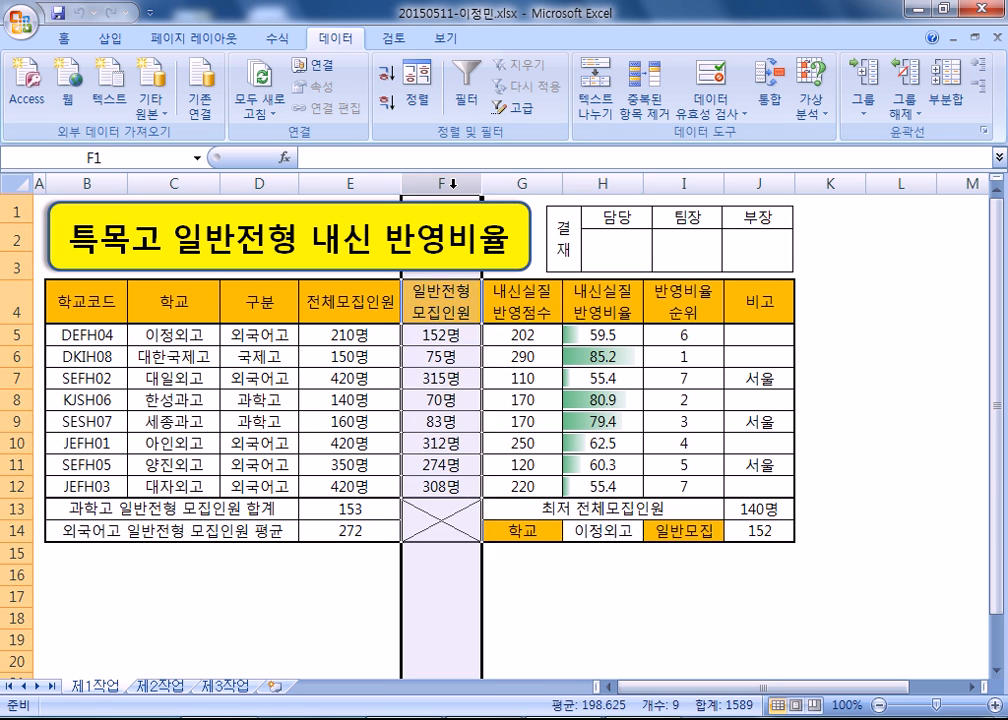
pyautogui.click(604, 184)
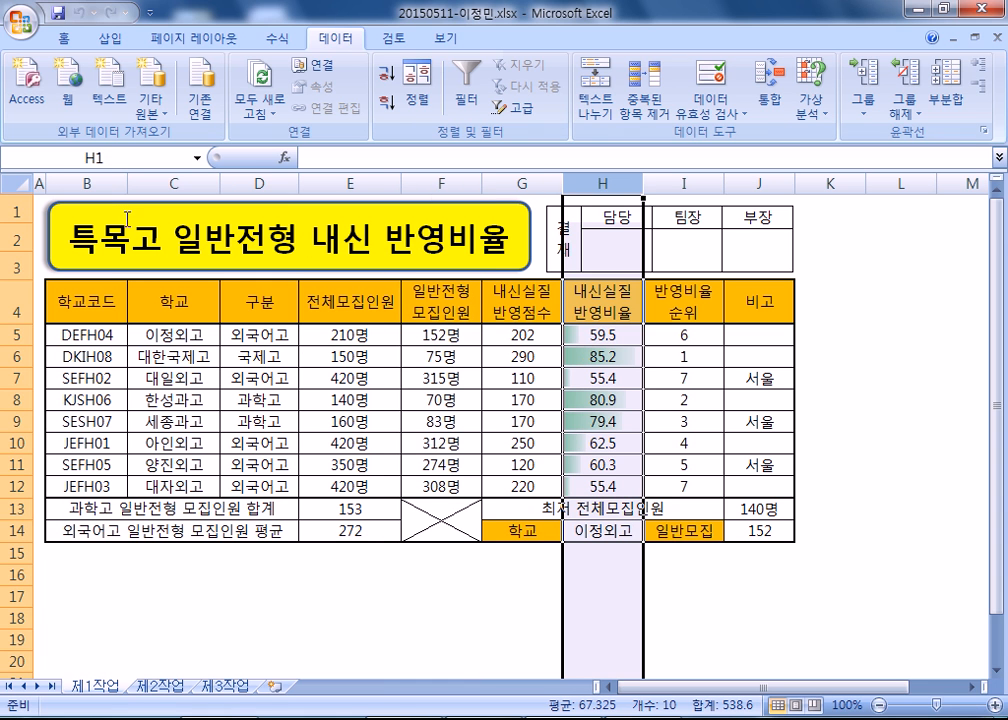
pyautogui.click(180, 183)
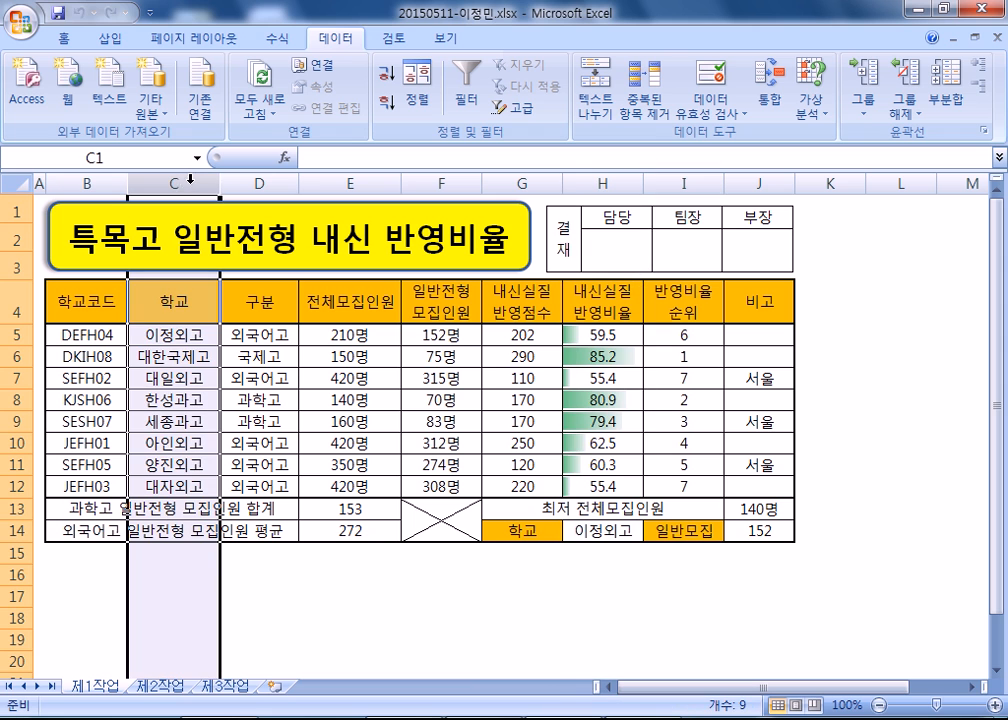
pyautogui.click(163, 297)
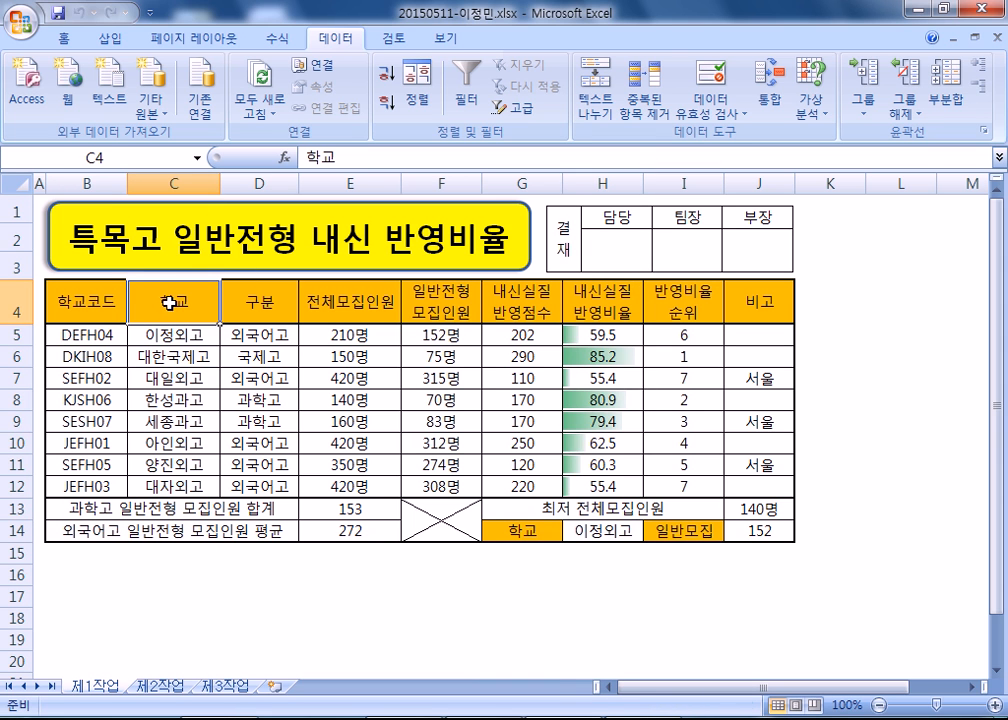
pyautogui.moveTo(167, 297); pyautogui.dragTo(177, 338)
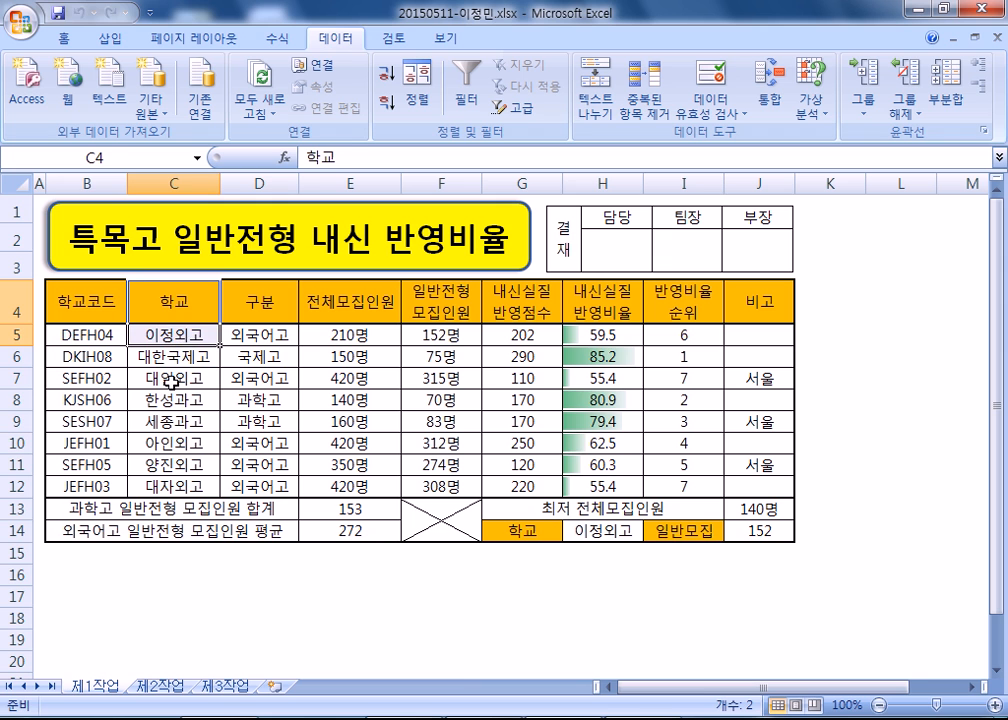
pyautogui.keyDown('ctrl'); pyautogui.click(170, 379); pyautogui.keyUp('ctrl')
pyautogui.moveTo(176, 436); pyautogui.dragTo(197, 480)
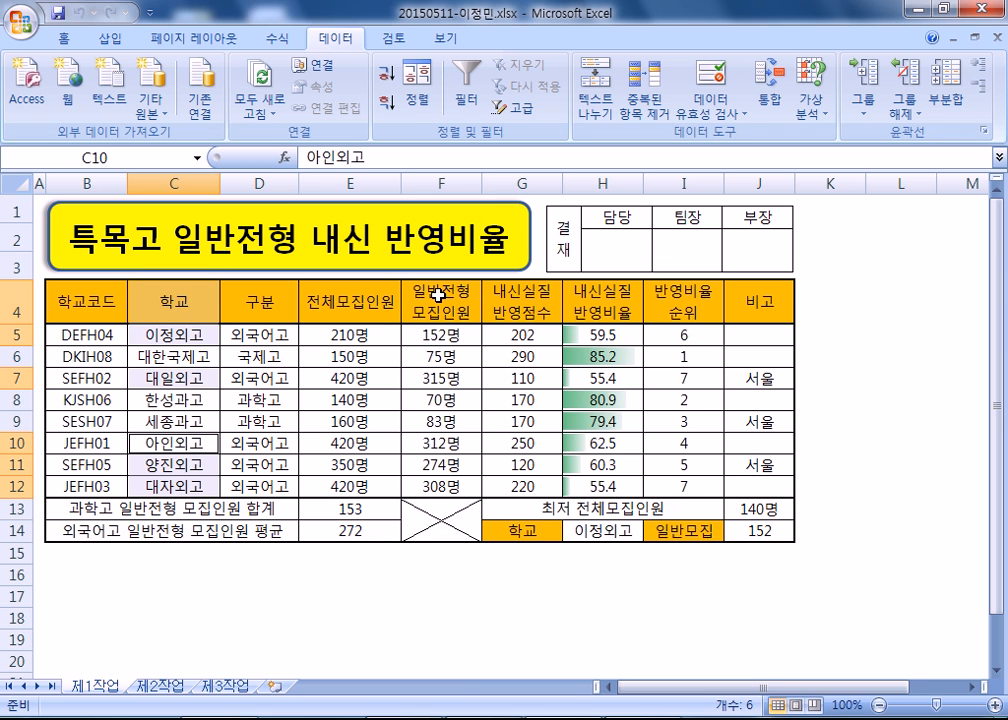
# Add the 일반전형 모집인원 and 내신실질 반영비율 headers and 외국어고 values to the selection, using rows 4, 5, 7 and 10 to 12.
pyautogui.moveTo(438, 294); pyautogui.dragTo(437, 340)
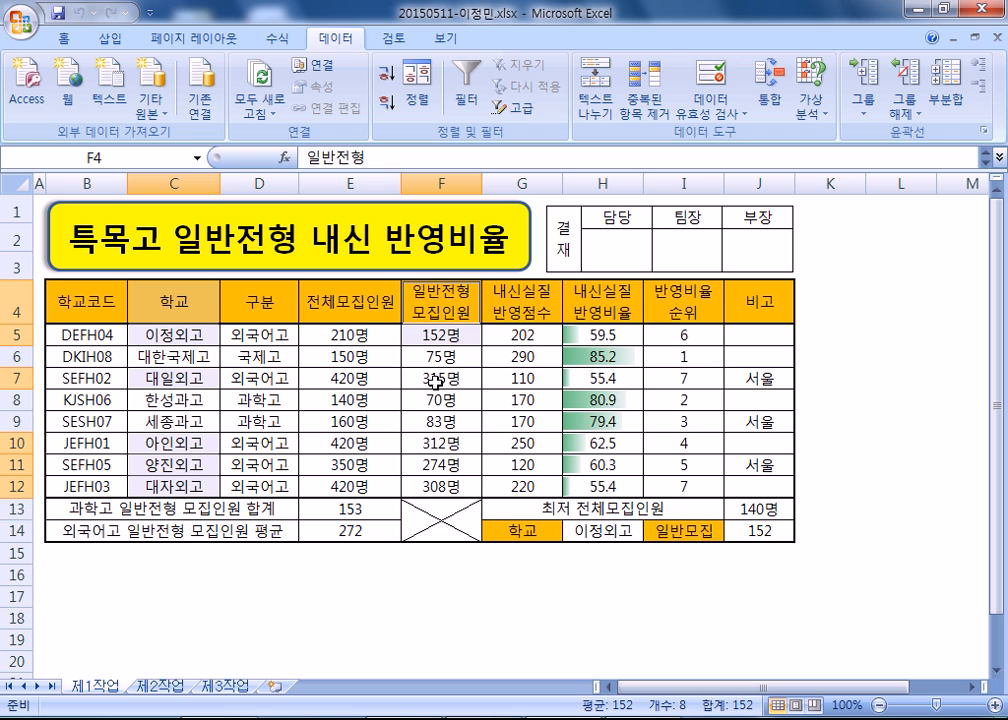
pyautogui.keyDown('ctrl'); pyautogui.click(435, 383); pyautogui.keyUp('ctrl')
pyautogui.moveTo(428, 443); pyautogui.dragTo(445, 485)
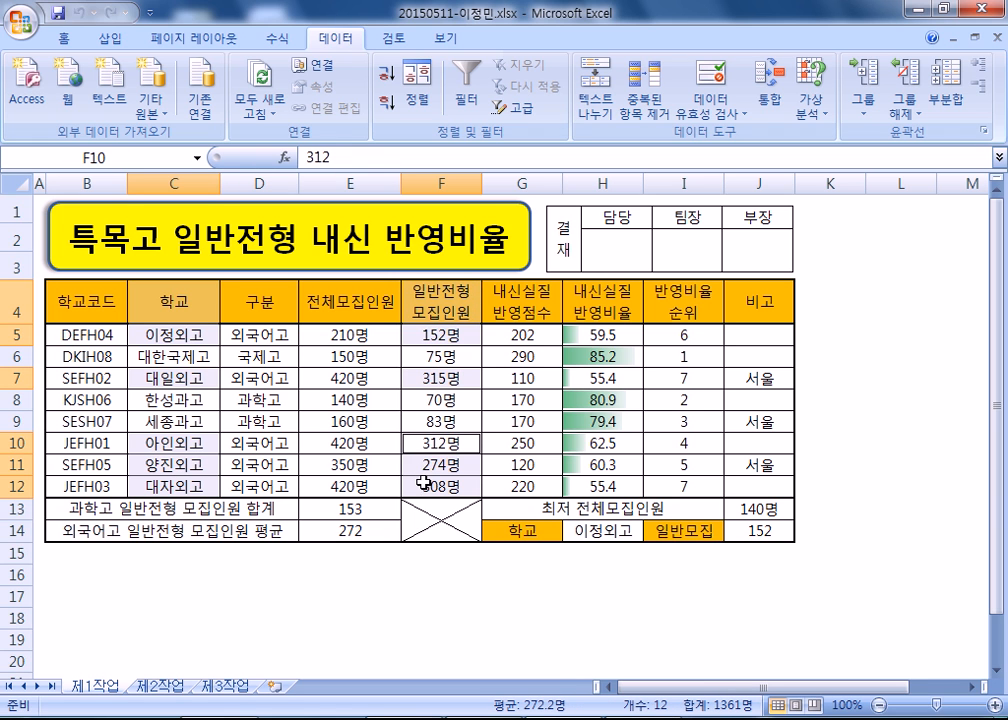
pyautogui.moveTo(594, 297); pyautogui.dragTo(585, 334)
pyautogui.keyDown('ctrl'); pyautogui.click(590, 379); pyautogui.keyUp('ctrl')
pyautogui.moveTo(592, 443); pyautogui.dragTo(593, 486)
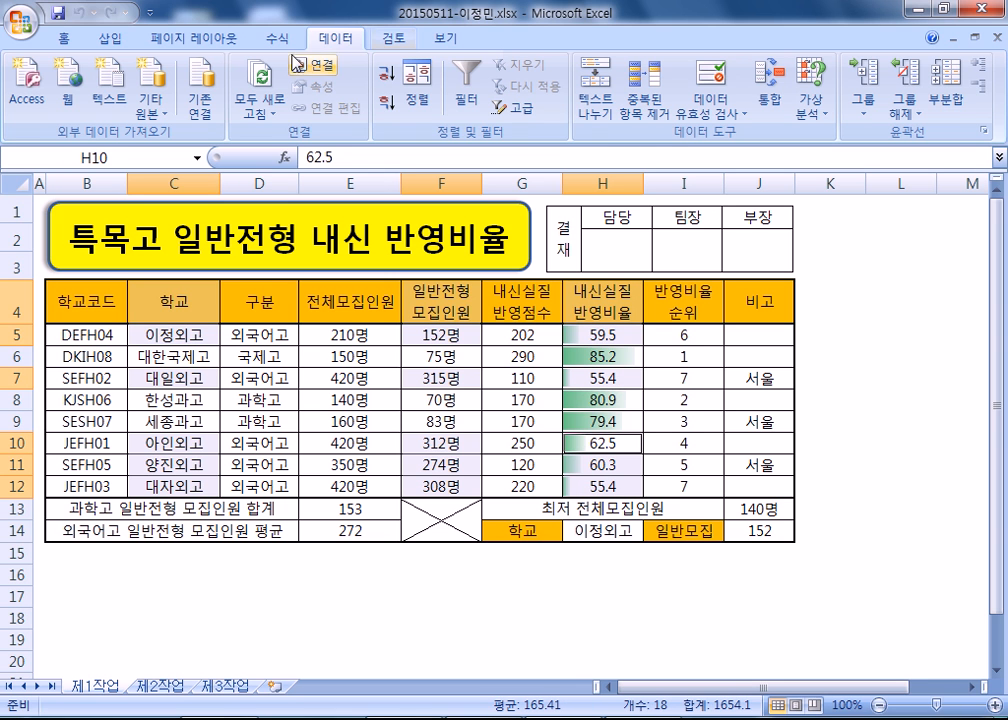
# Insert a 2-D clustered column chart from the selected 외국어고 data on sheet 제1작업.
pyautogui.click(107, 42)
pyautogui.click(319, 92)
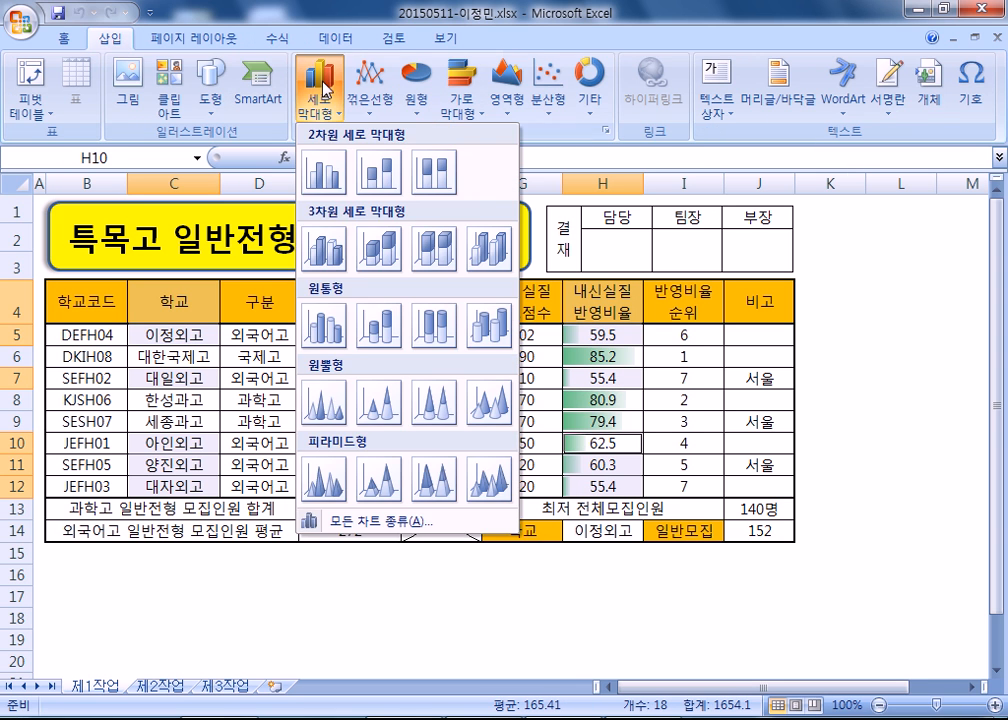
pyautogui.click(318, 180)
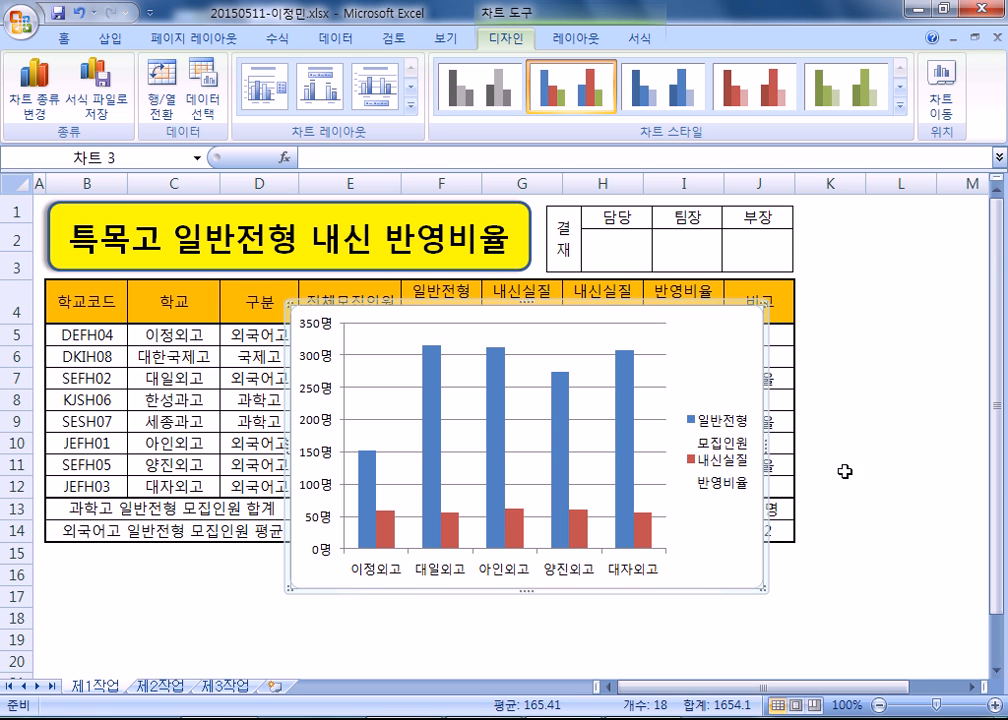
# Move the chart to a new sheet named 제4작업 and place that sheet after 제3작업.
pyautogui.click(942, 108)
pyautogui.click(517, 318)
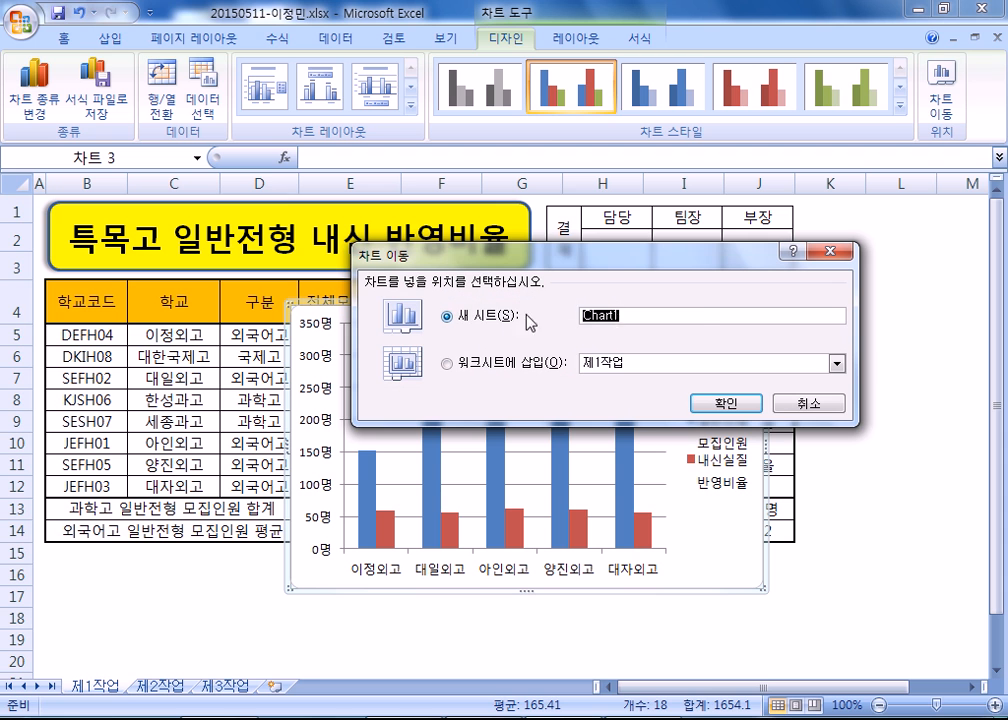
pyautogui.write('제4ㅈ작업')
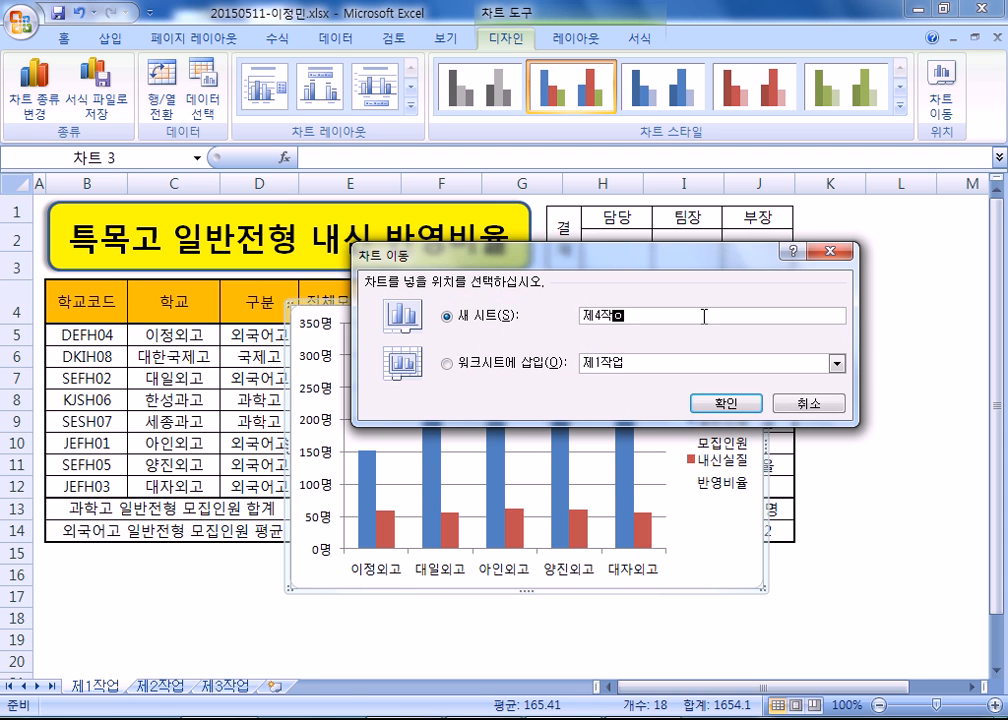
pyautogui.press('Return')
pyautogui.moveTo(90, 678); pyautogui.dragTo(333, 690)
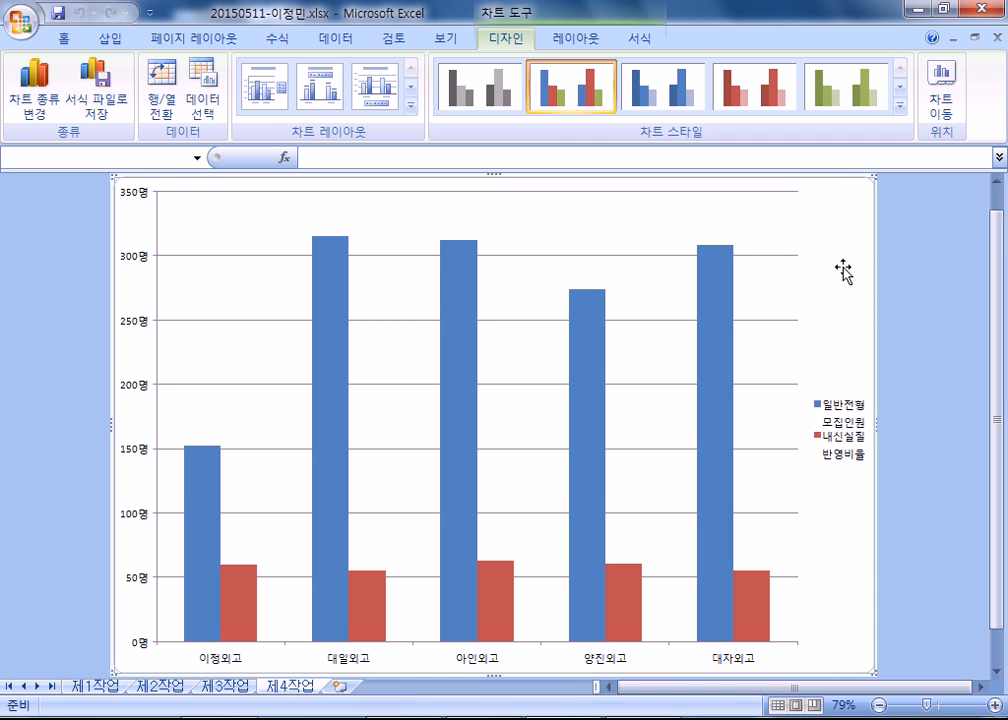
# Set the chart area's font to 맑은 고딕 at size 11.
pyautogui.click(57, 40)
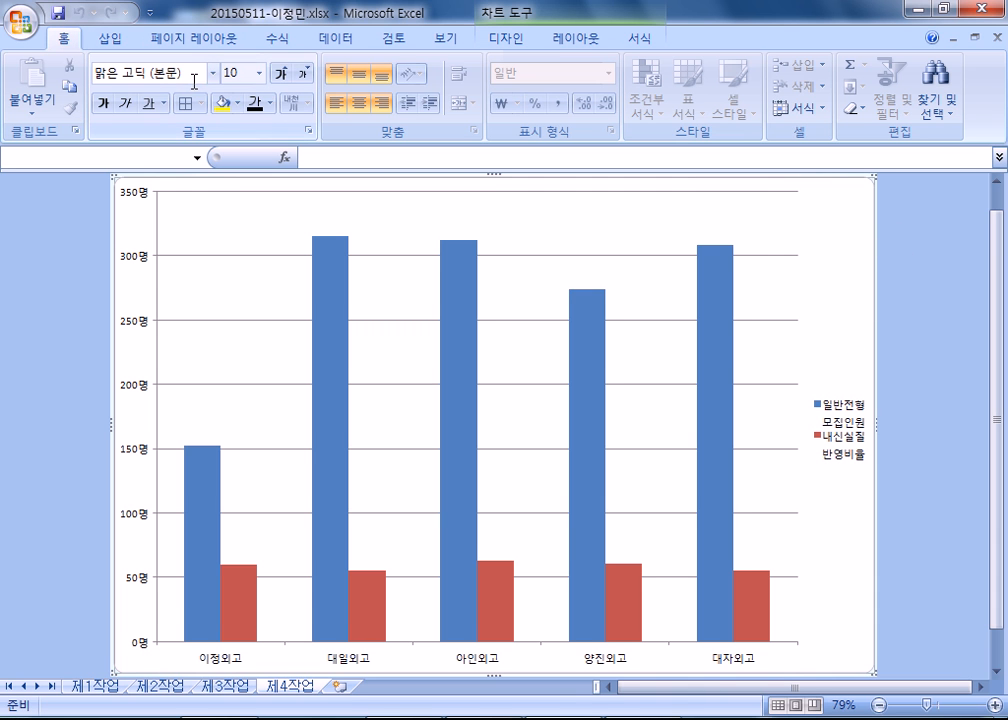
pyautogui.click(213, 74)
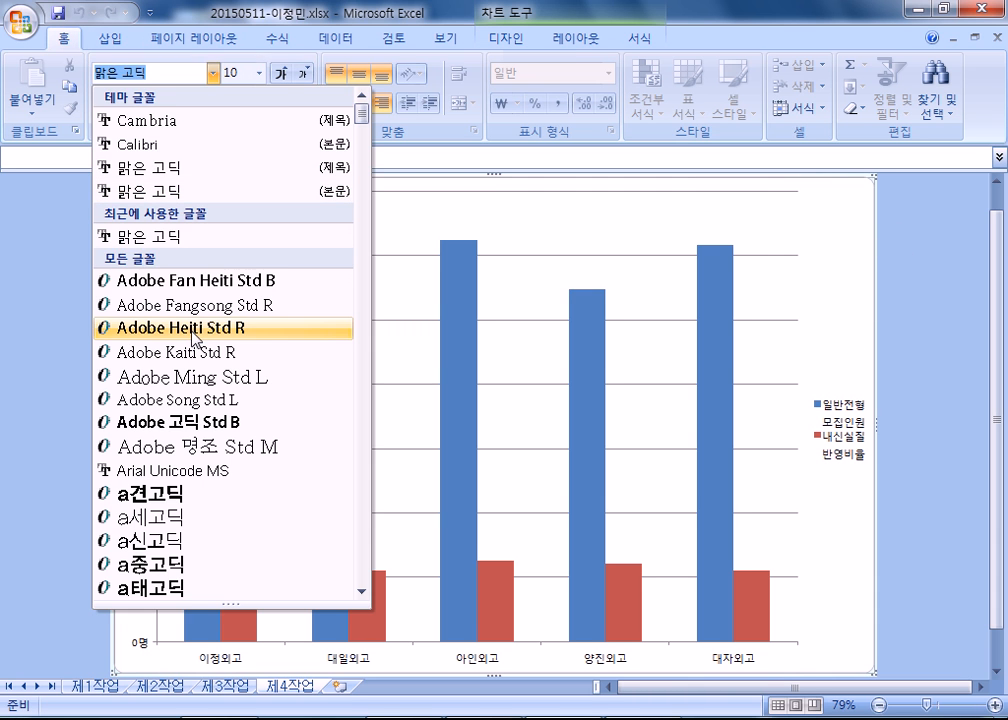
pyautogui.click(192, 233)
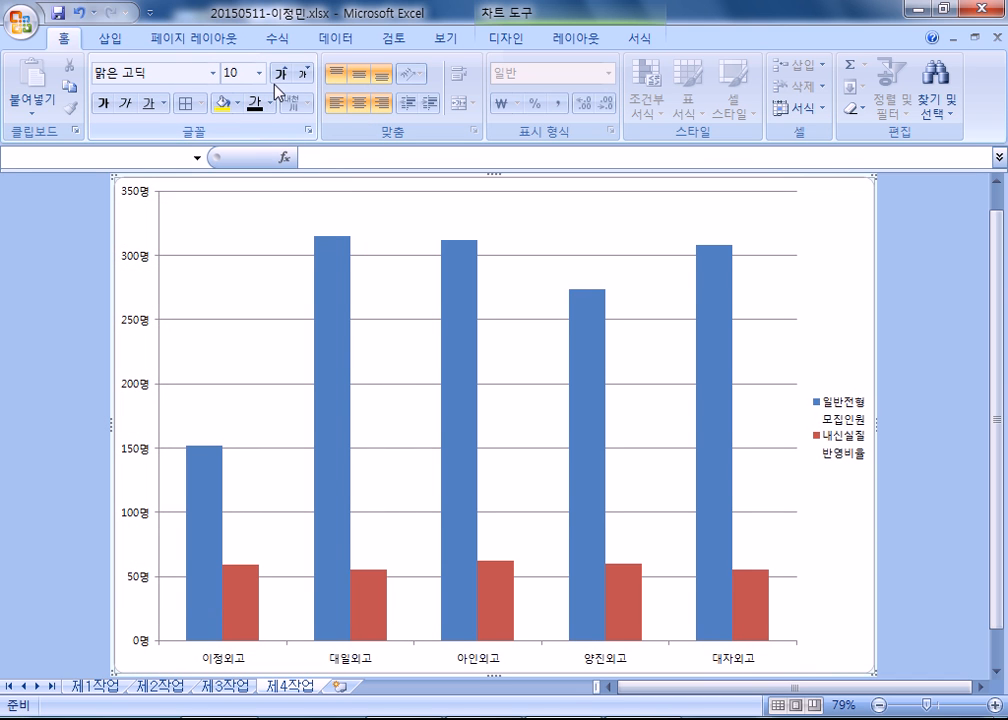
pyautogui.click(281, 73)
pyautogui.click(281, 73)
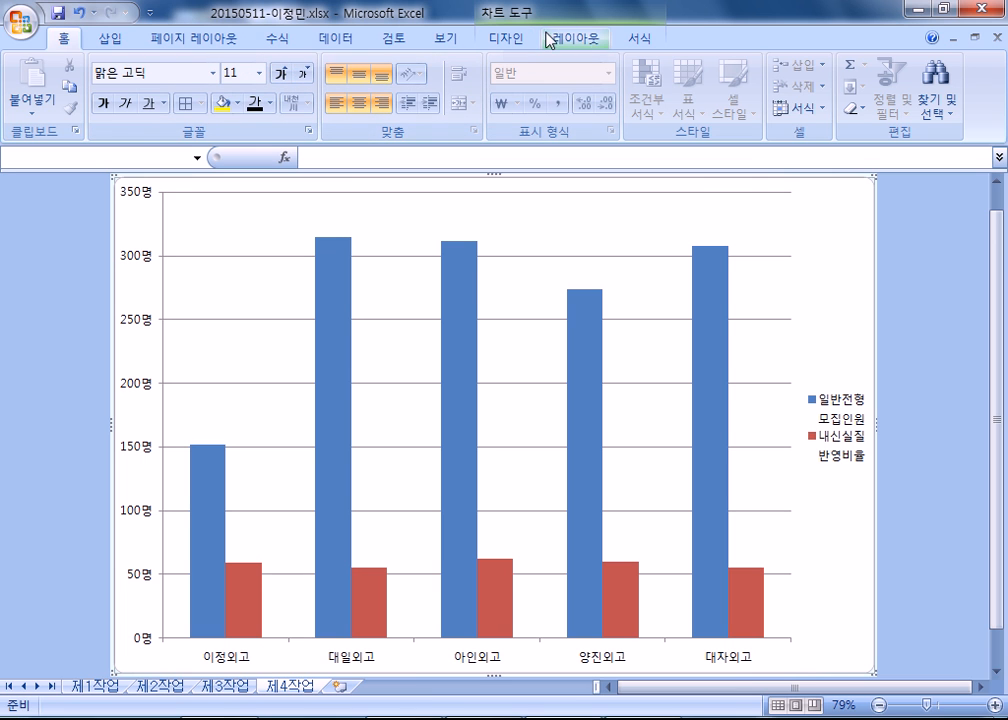
# Fill the chart area with the mottled pastel pink-and-blue texture using 그림 또는 질감 채우기.
pyautogui.doubleClick(800, 252)
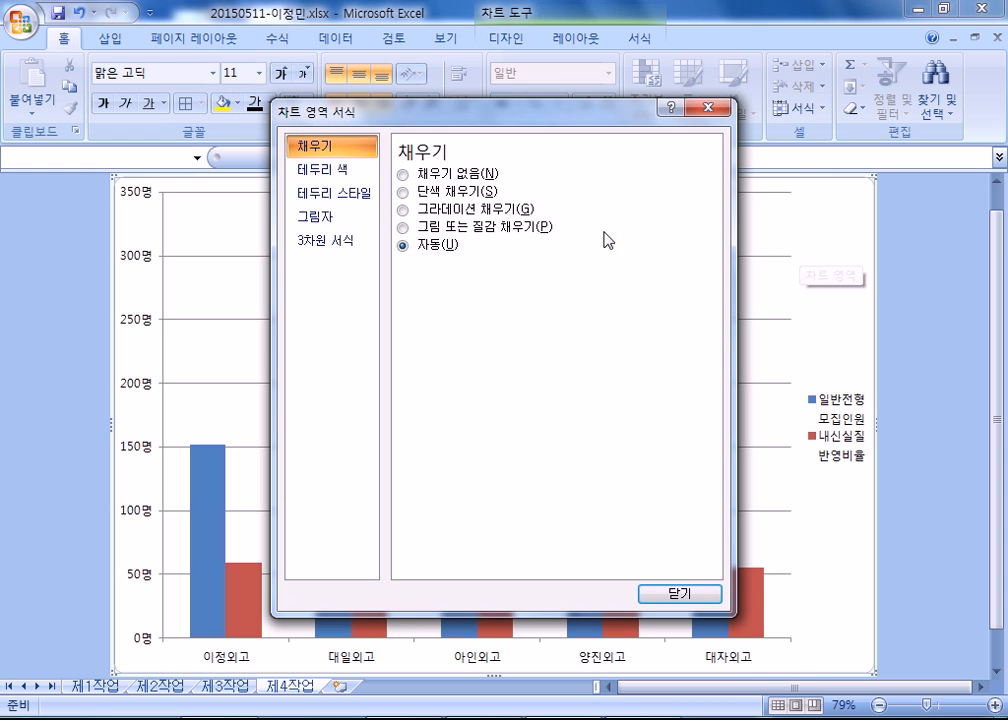
pyautogui.click(430, 227)
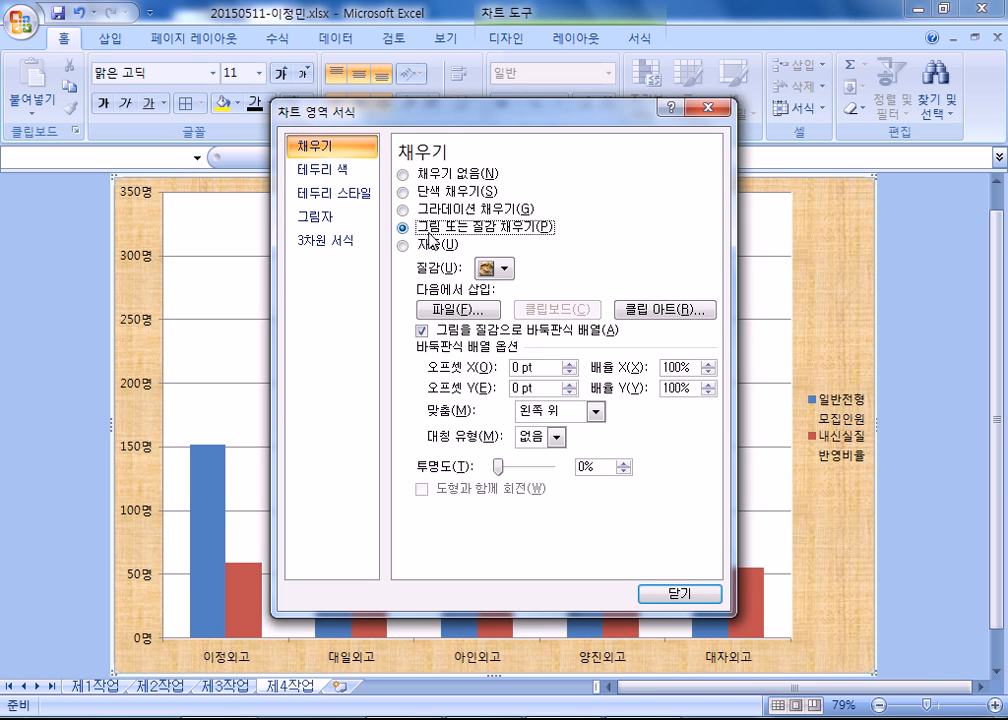
pyautogui.click(500, 269)
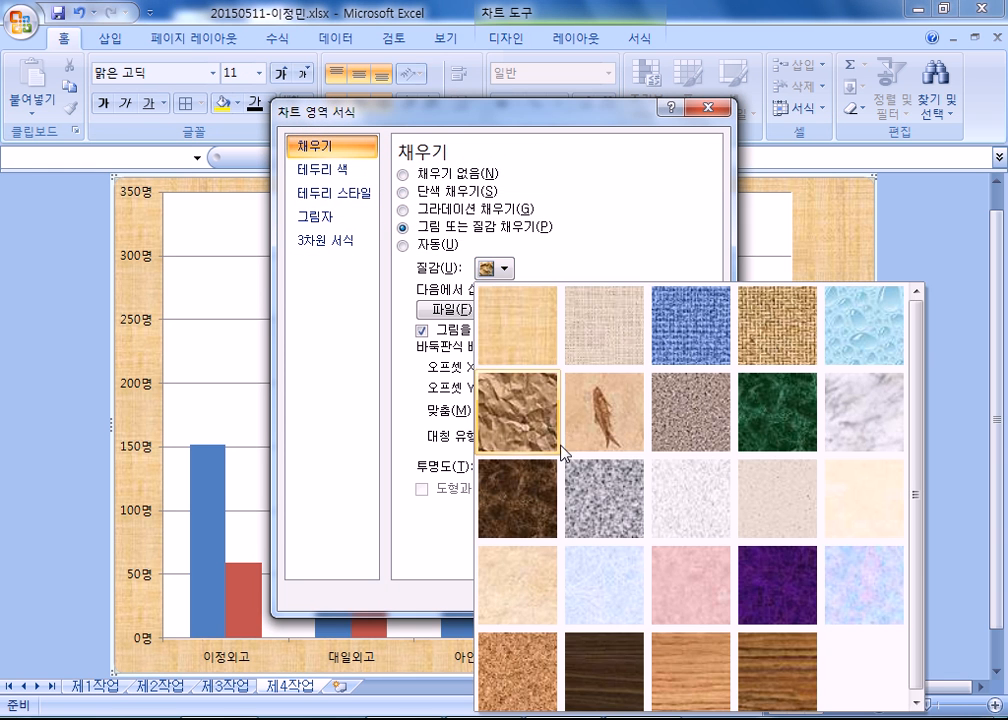
pyautogui.click(857, 612)
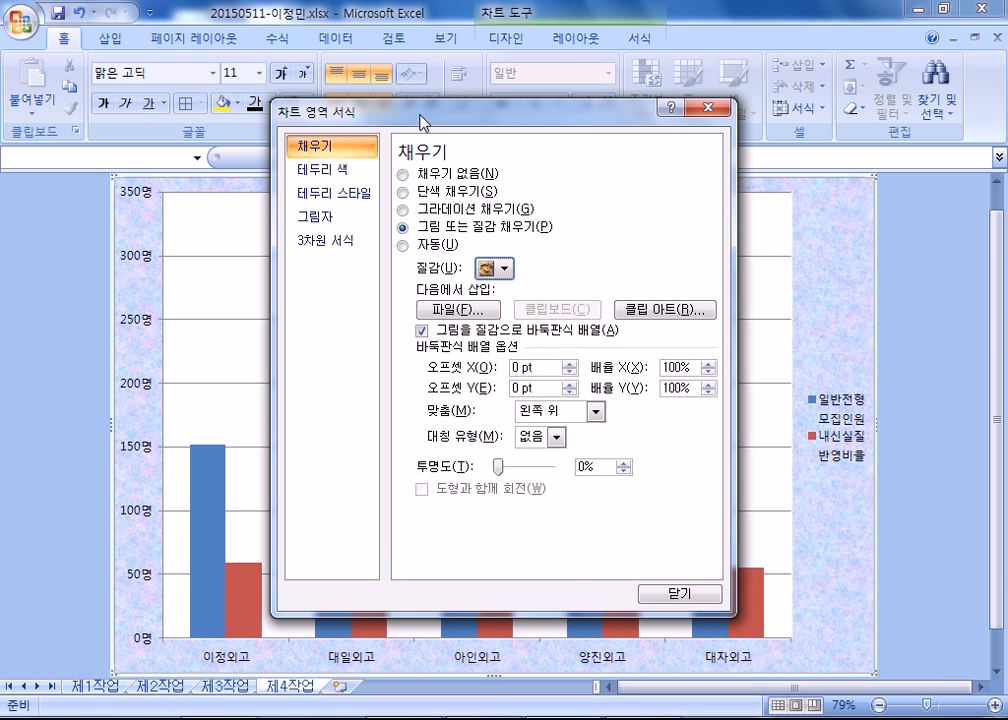
# Give the plot area a solid white fill.
pyautogui.moveTo(440, 112); pyautogui.dragTo(753, 35)
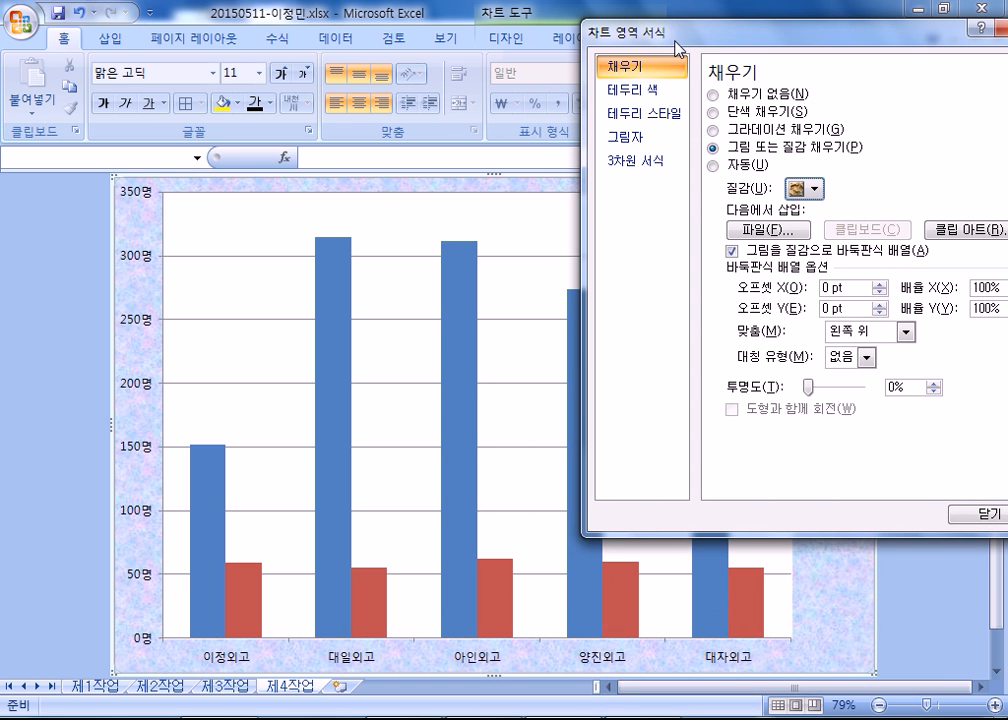
pyautogui.click(241, 236)
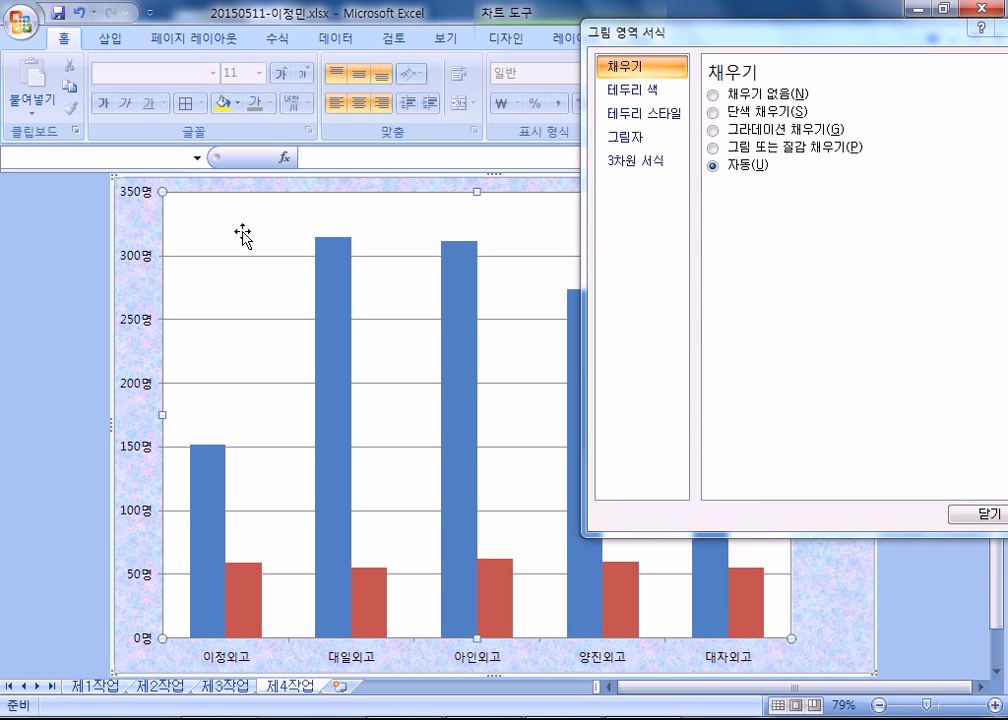
pyautogui.click(713, 113)
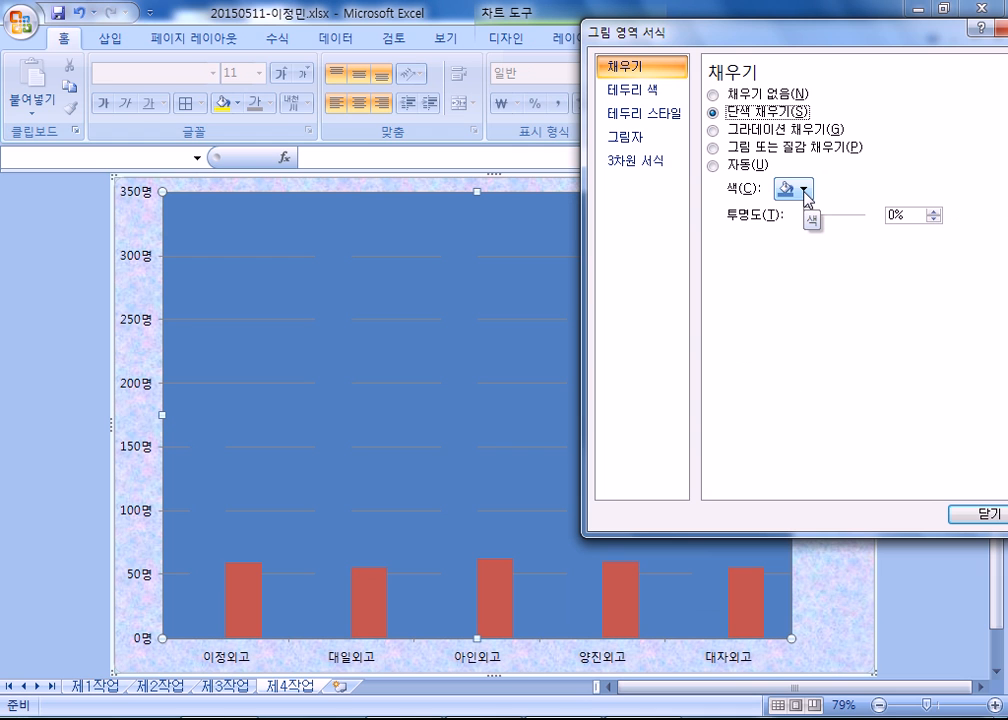
pyautogui.click(714, 166)
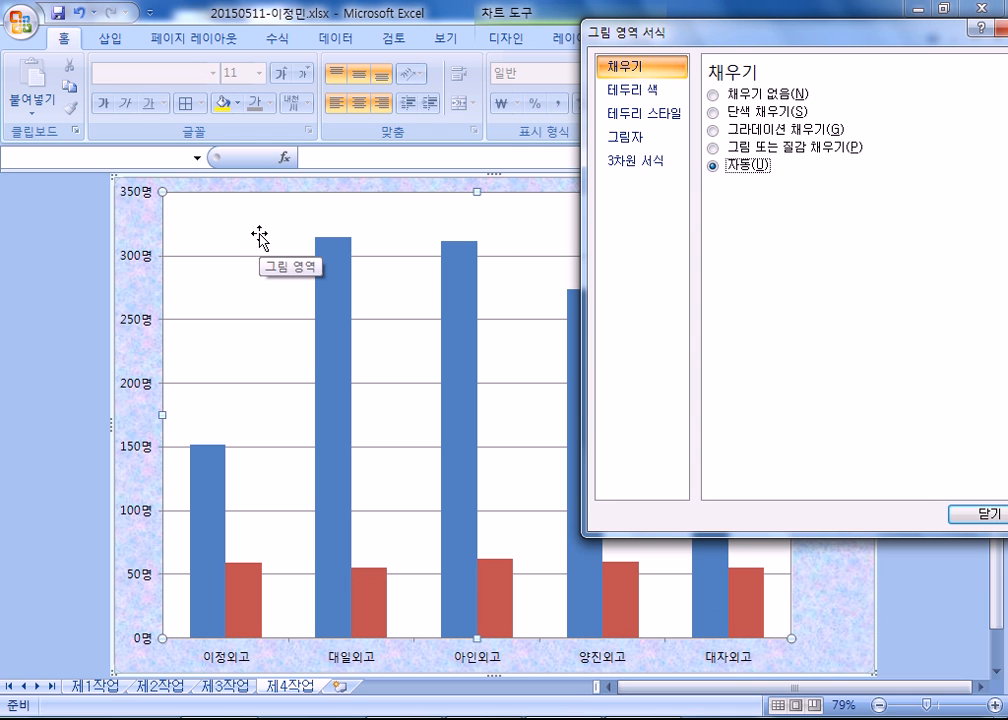
pyautogui.click(713, 113)
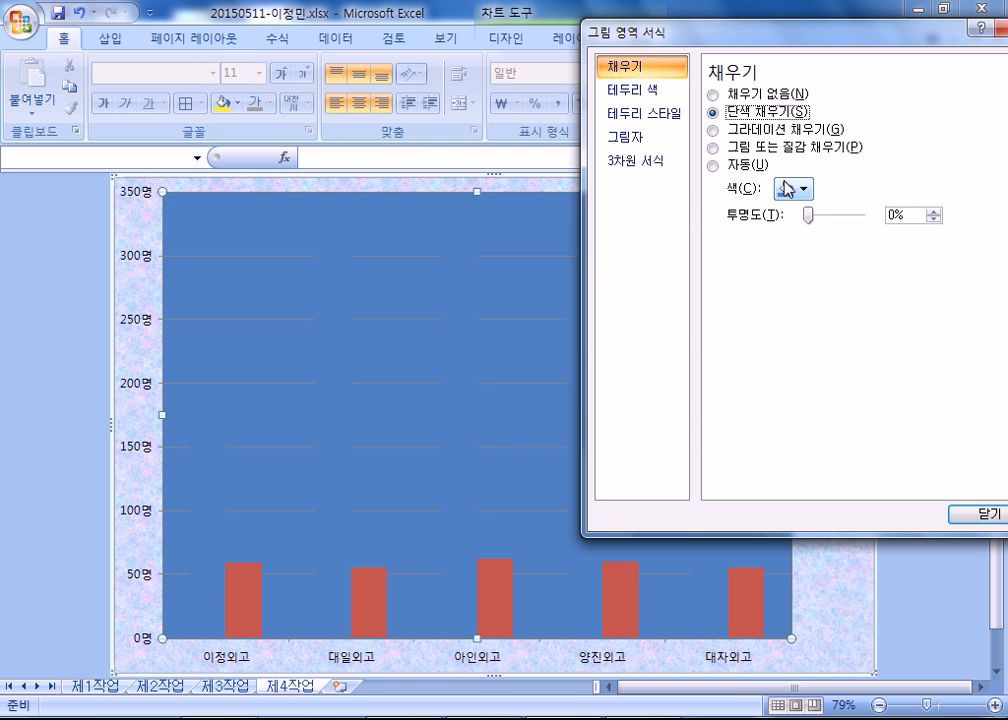
pyautogui.click(795, 191)
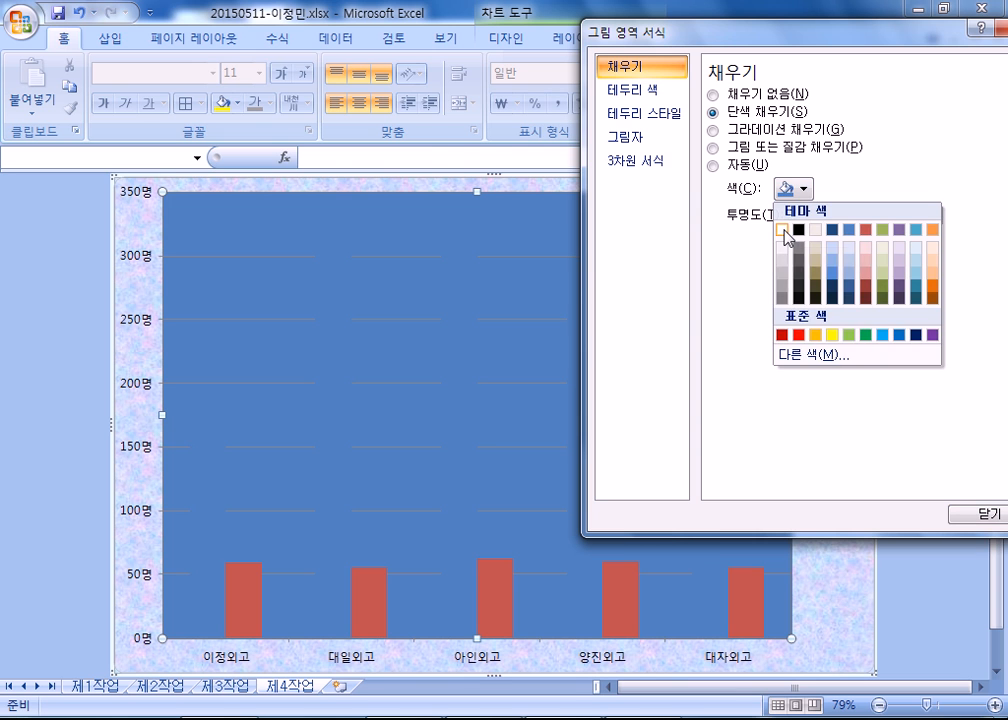
pyautogui.click(782, 230)
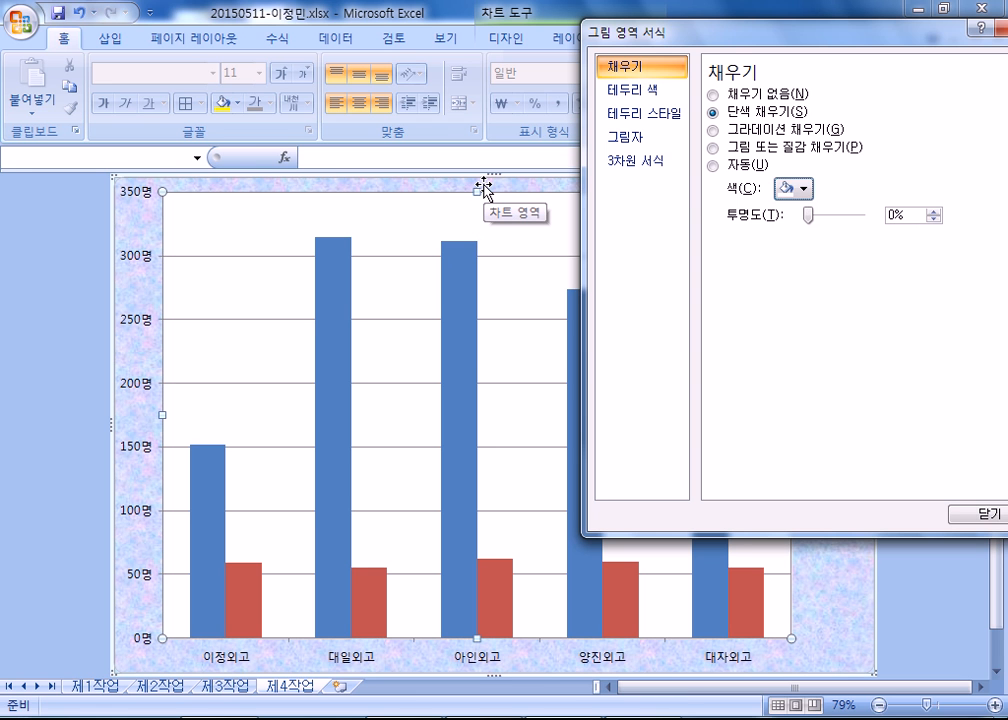
# Apply chart 레이아웃 3 and chart 스타일 7 to the column chart.
pyautogui.moveTo(733, 36); pyautogui.dragTo(755, 412)
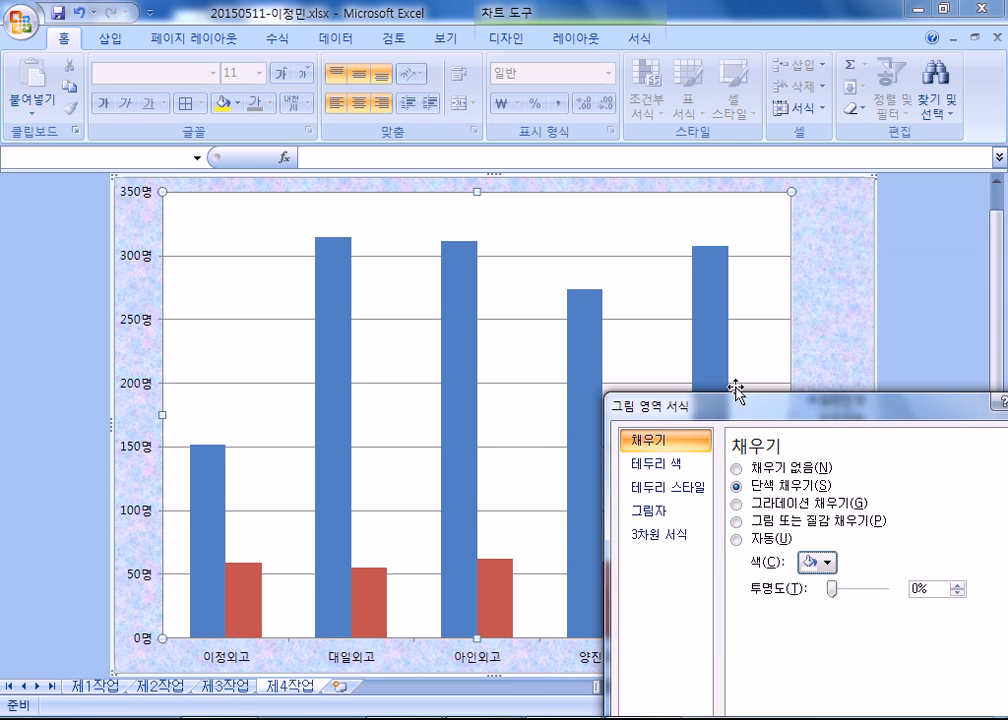
pyautogui.click(512, 38)
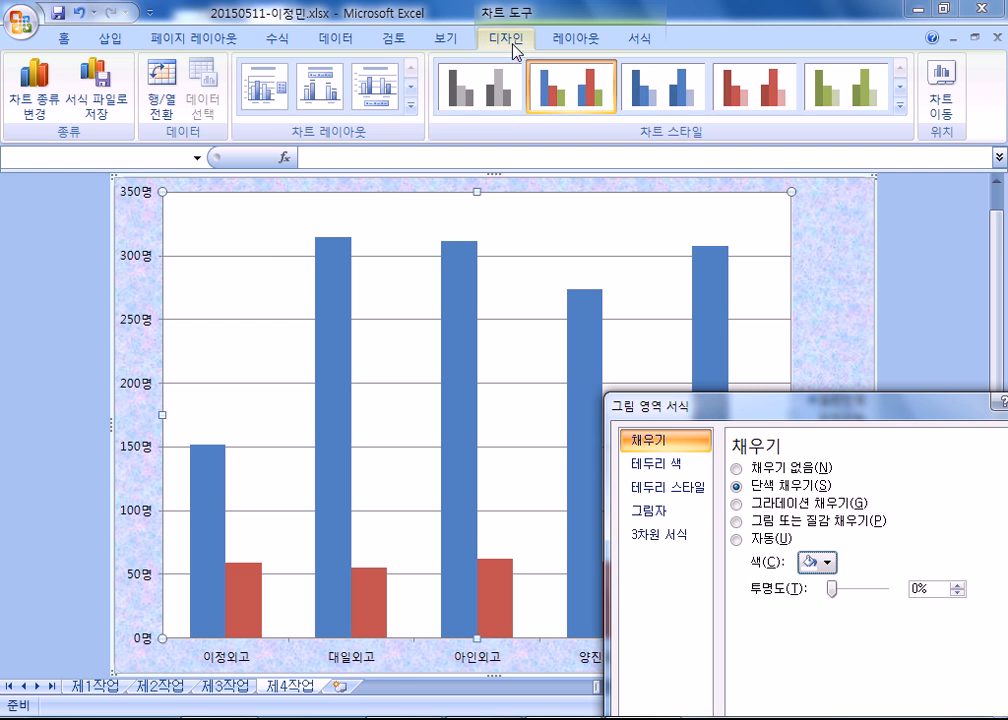
pyautogui.click(410, 104)
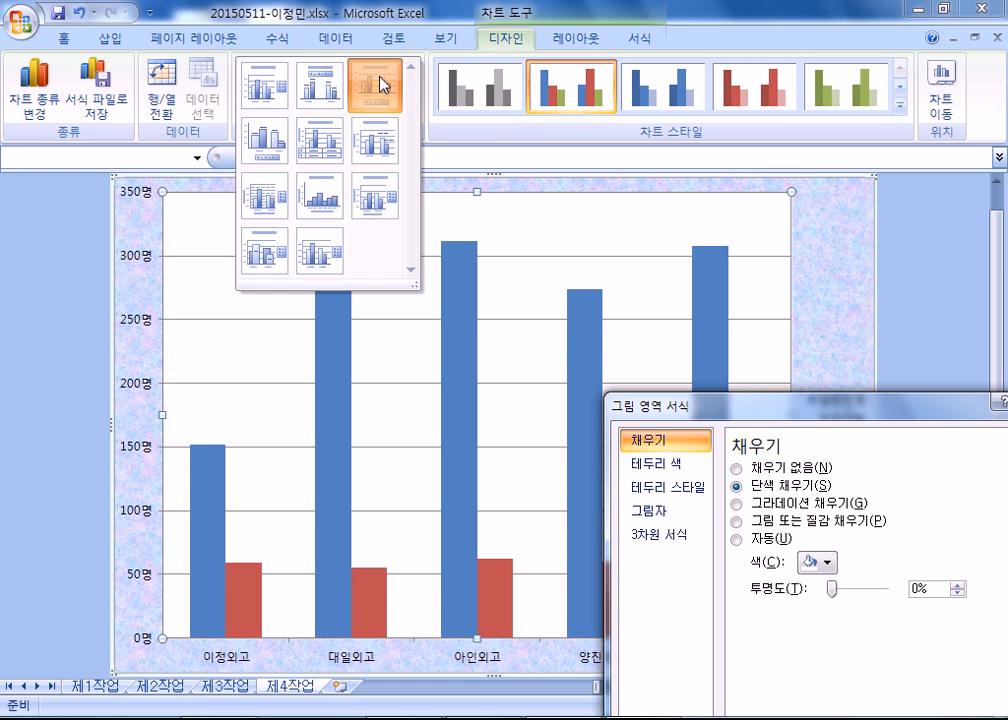
pyautogui.click(381, 85)
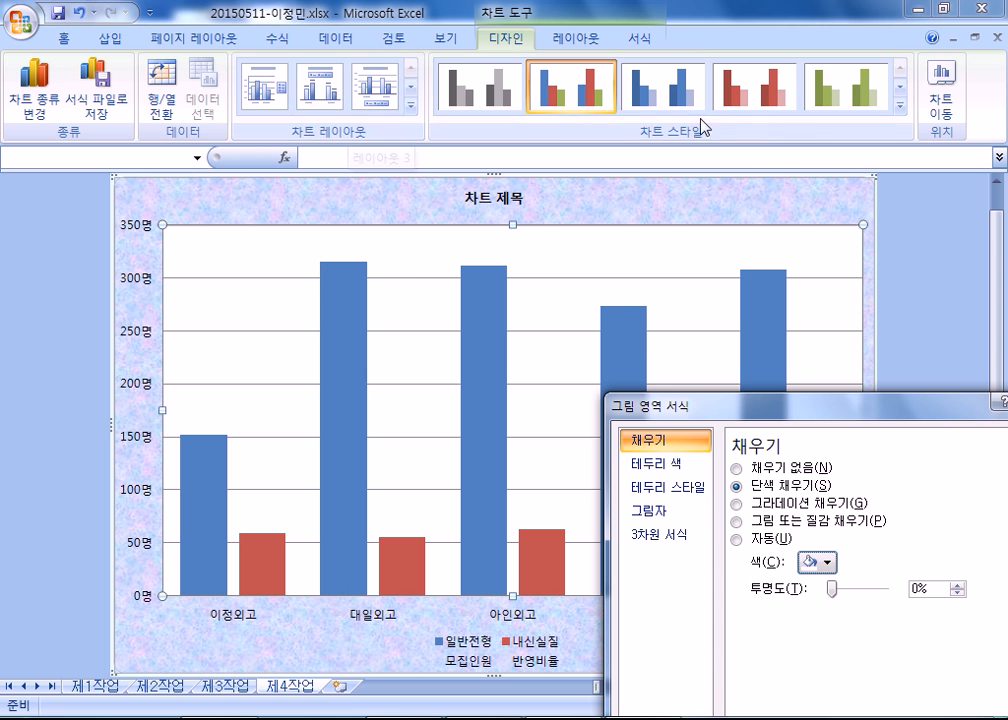
pyautogui.click(900, 104)
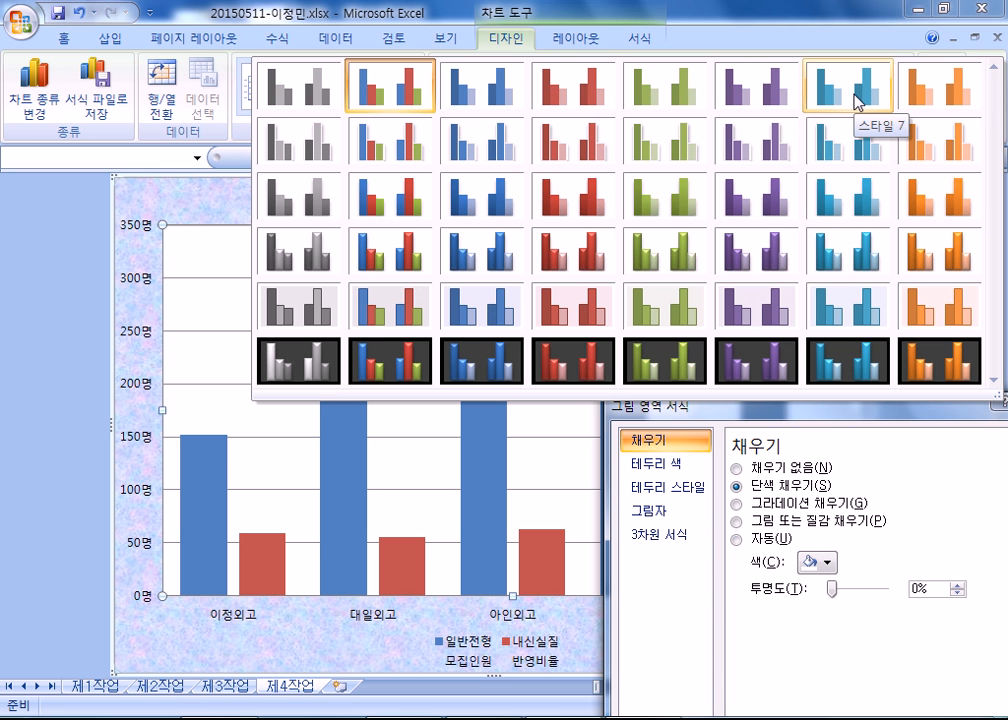
pyautogui.click(857, 100)
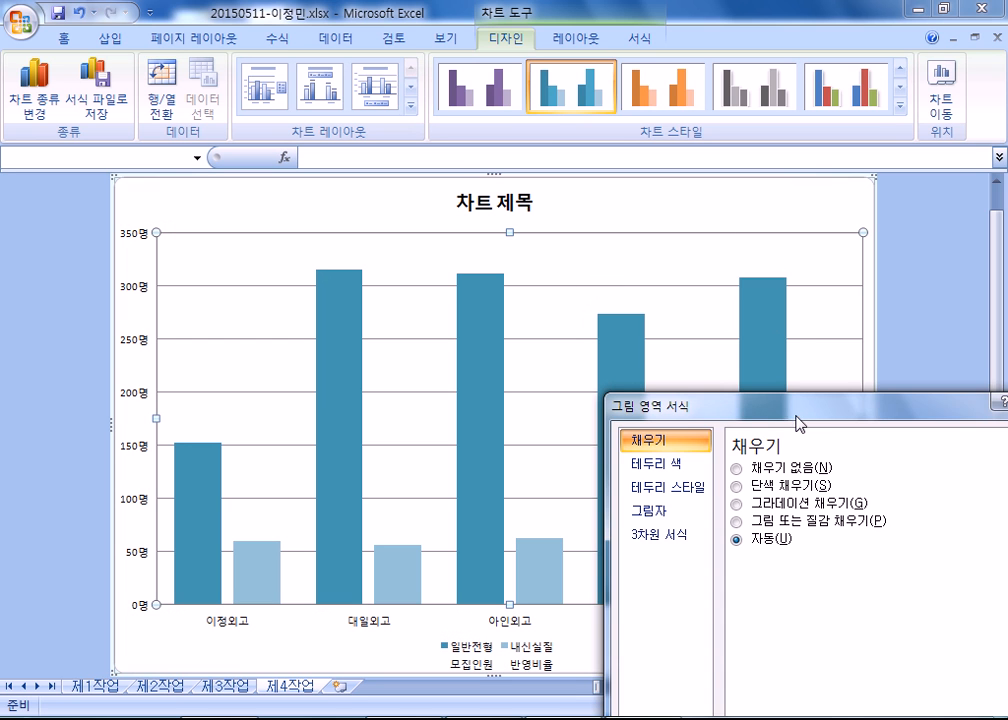
# Select the whole chart area and set its font size to 11.
pyautogui.moveTo(799, 410); pyautogui.dragTo(758, 281)
pyautogui.click(760, 214)
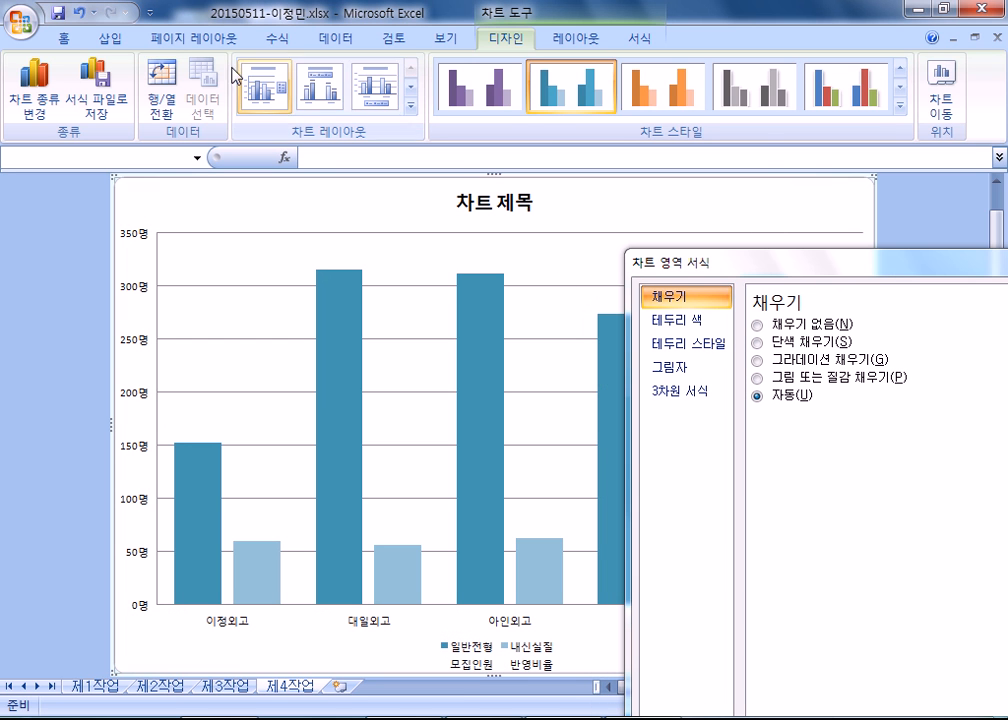
pyautogui.click(65, 39)
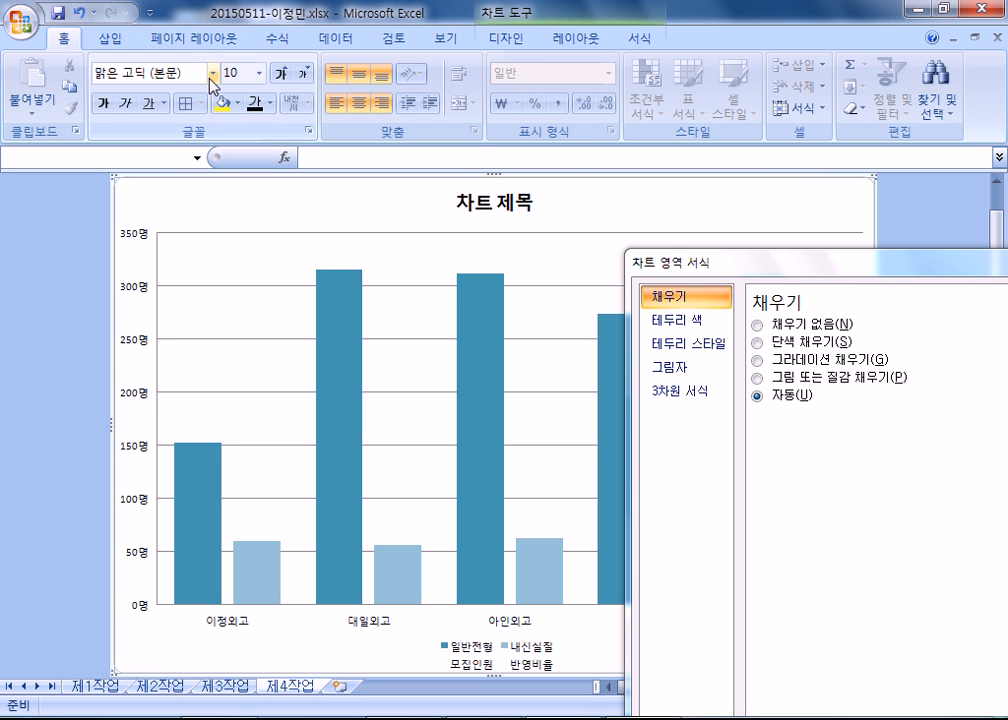
pyautogui.click(281, 77)
pyautogui.click(281, 77)
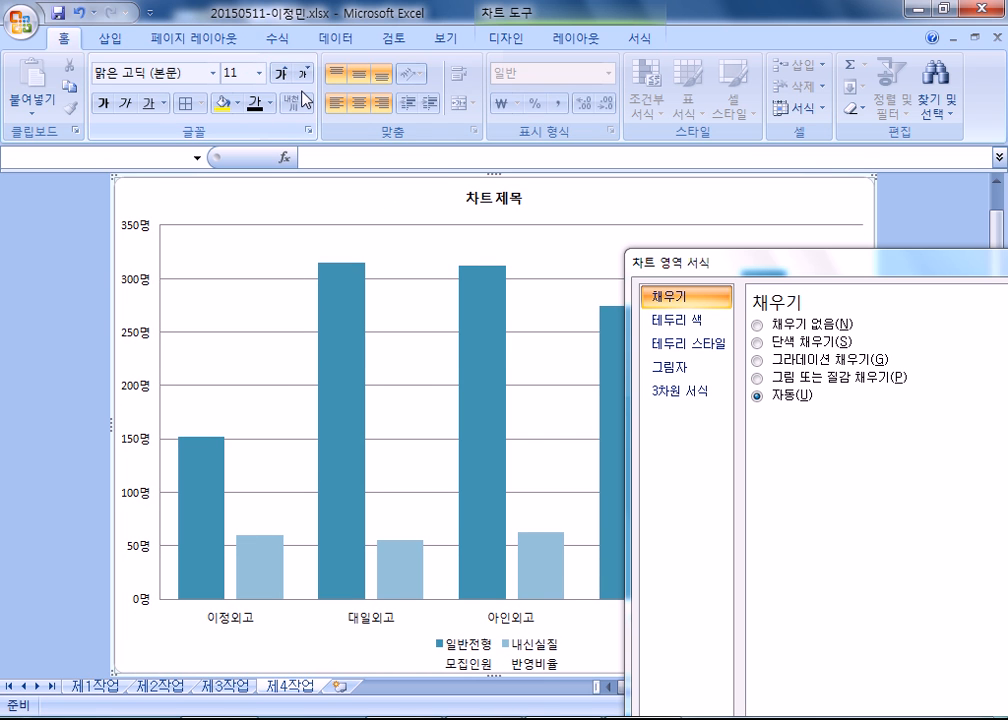
# Reapply the pastel pink-and-blue texture fill to the chart area.
pyautogui.click(758, 379)
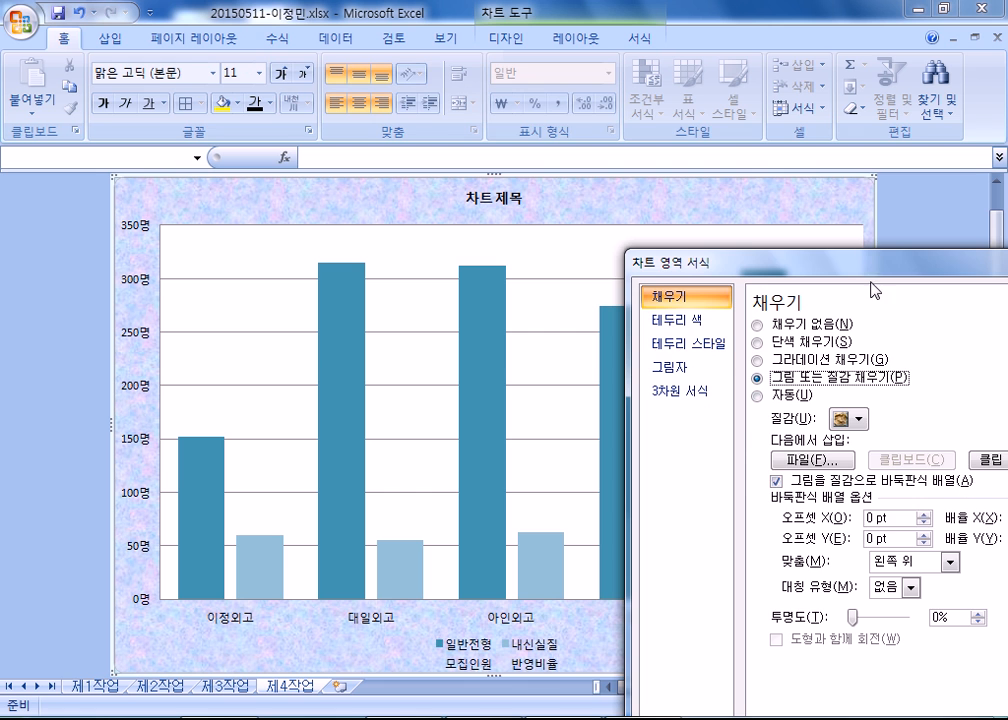
pyautogui.moveTo(700, 262); pyautogui.dragTo(570, 134)
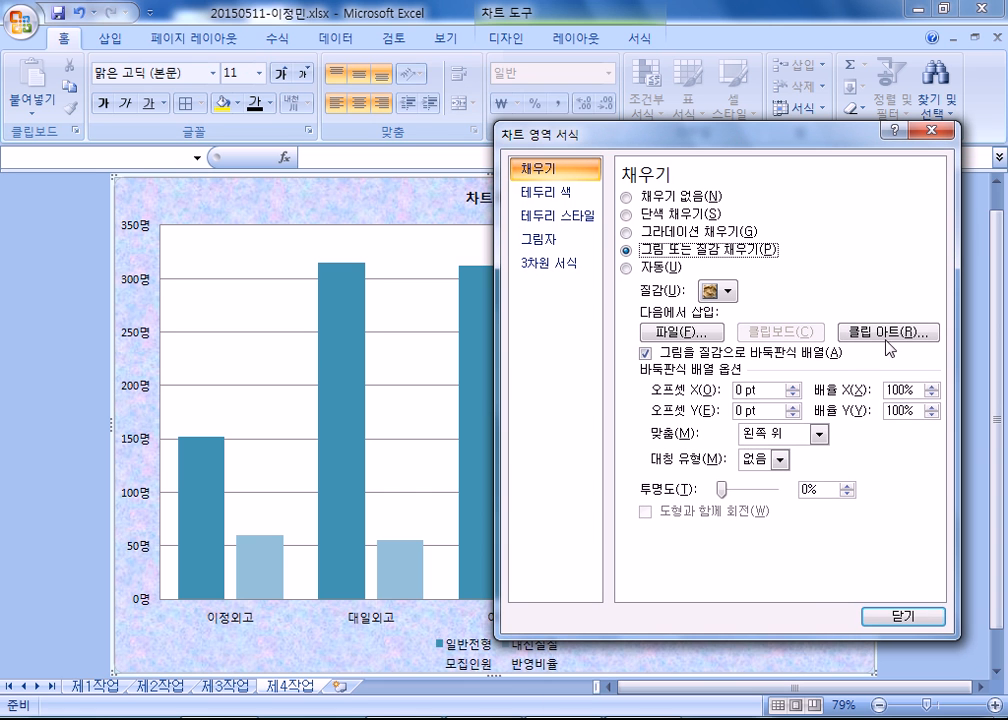
pyautogui.click(718, 291)
pyautogui.press('Escape')
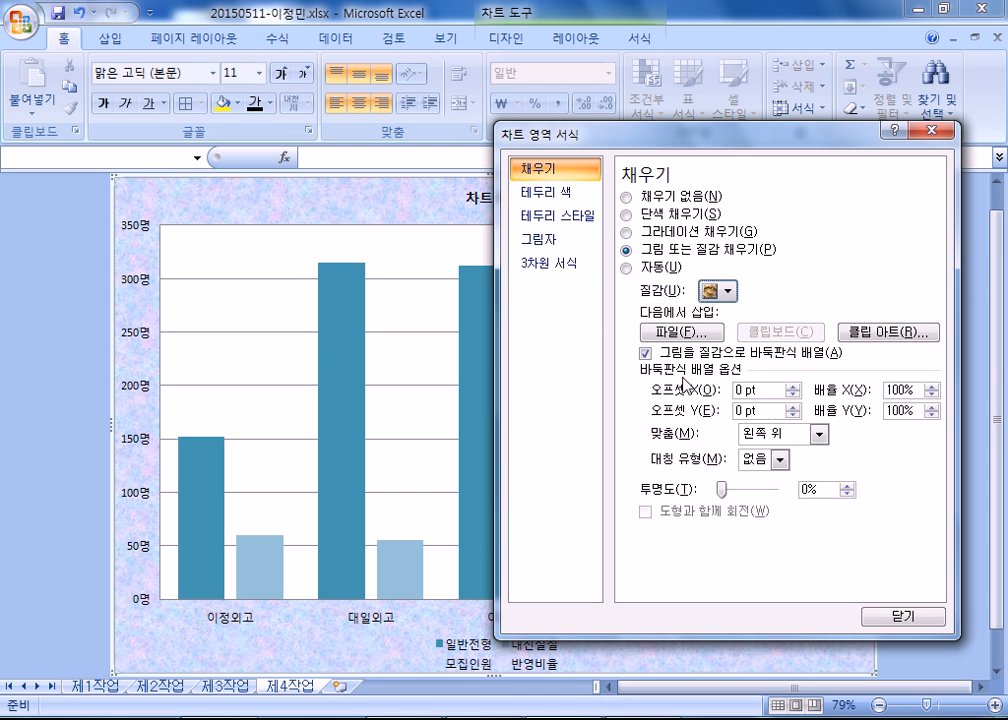
# Fill the plot area behind the columns with solid white using 단색 채우기.
pyautogui.click(252, 254)
pyautogui.click(668, 218)
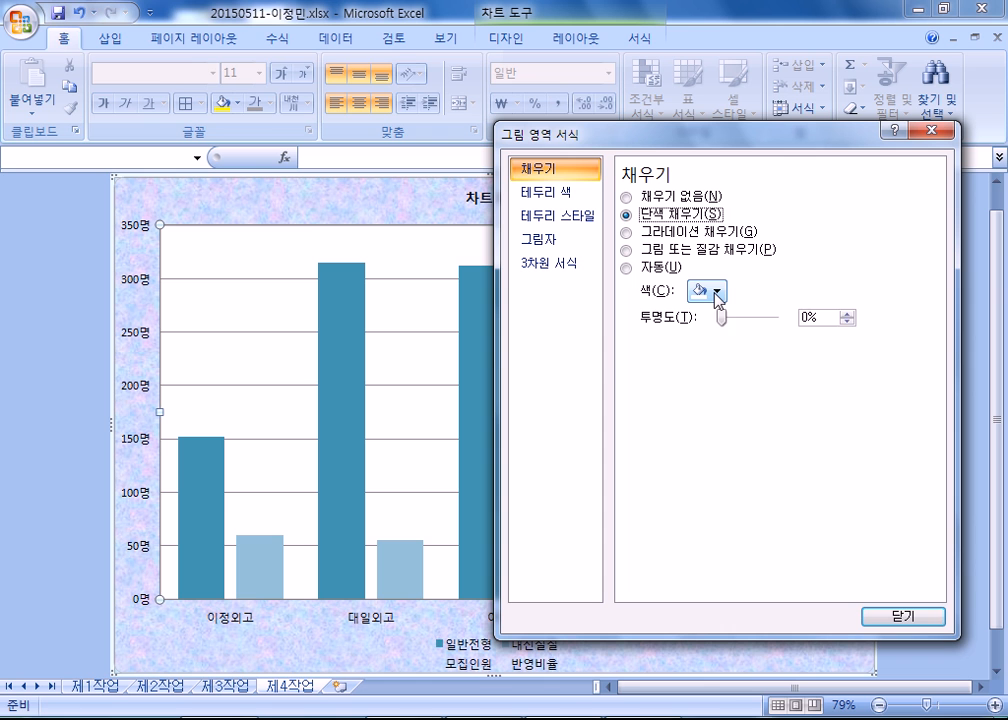
pyautogui.click(712, 291)
pyautogui.click(697, 340)
# Set the chart title's font to 맑은 고딕 at size 20.
pyautogui.moveTo(615, 142); pyautogui.dragTo(896, 99)
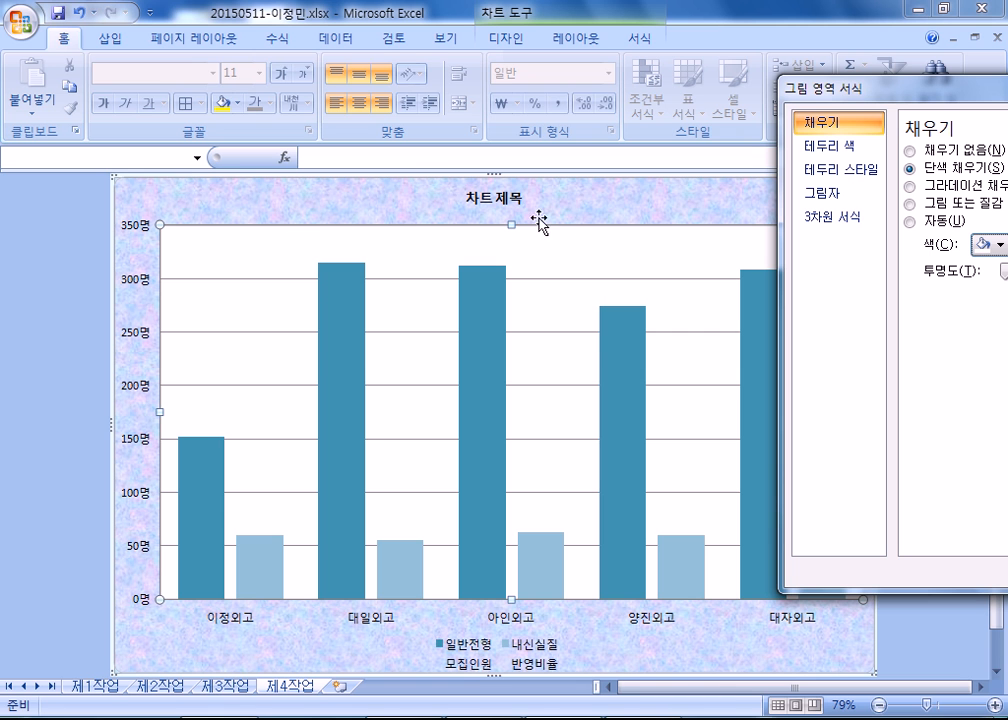
pyautogui.moveTo(883, 104); pyautogui.dragTo(816, 278)
pyautogui.click(500, 220)
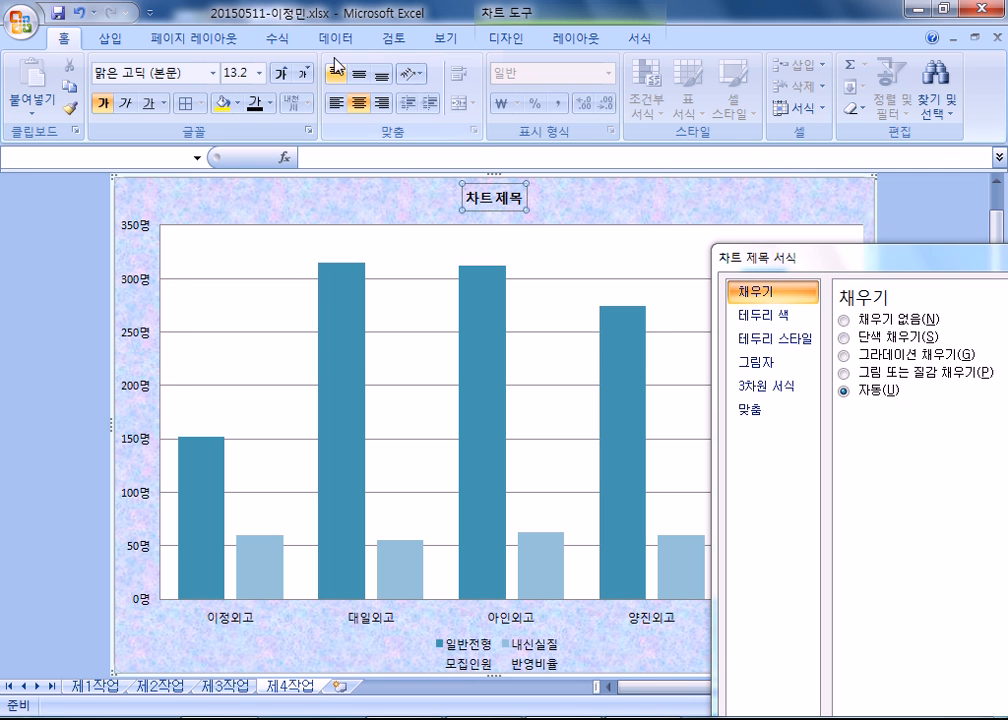
pyautogui.click(213, 73)
pyautogui.click(157, 236)
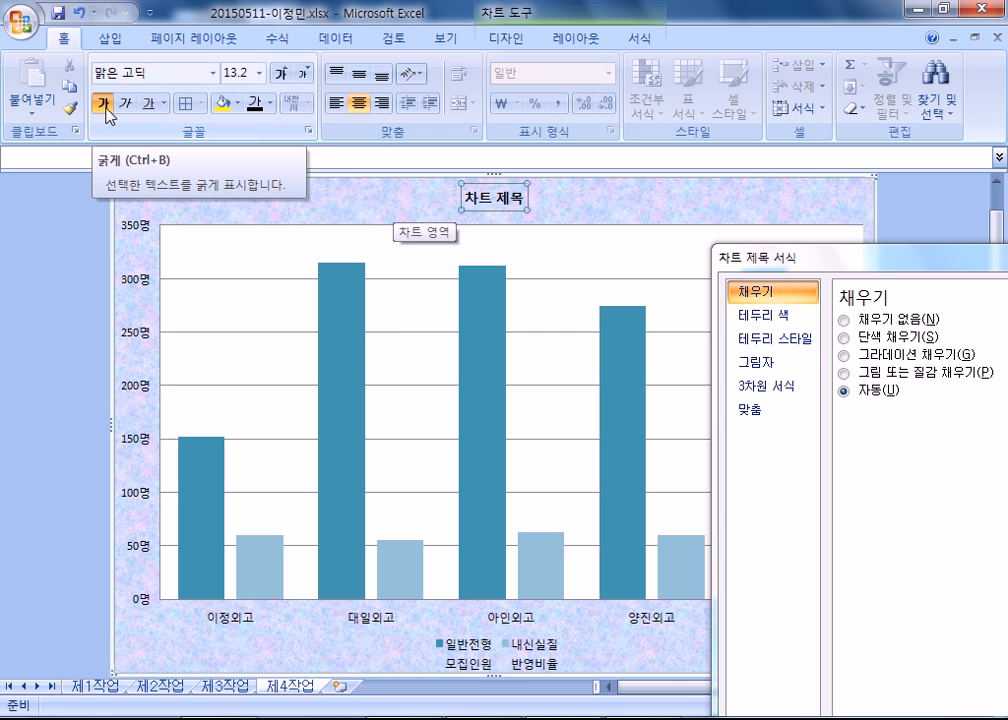
pyautogui.click(281, 75)
pyautogui.click(281, 76)
pyautogui.click(281, 76)
pyautogui.click(281, 76)
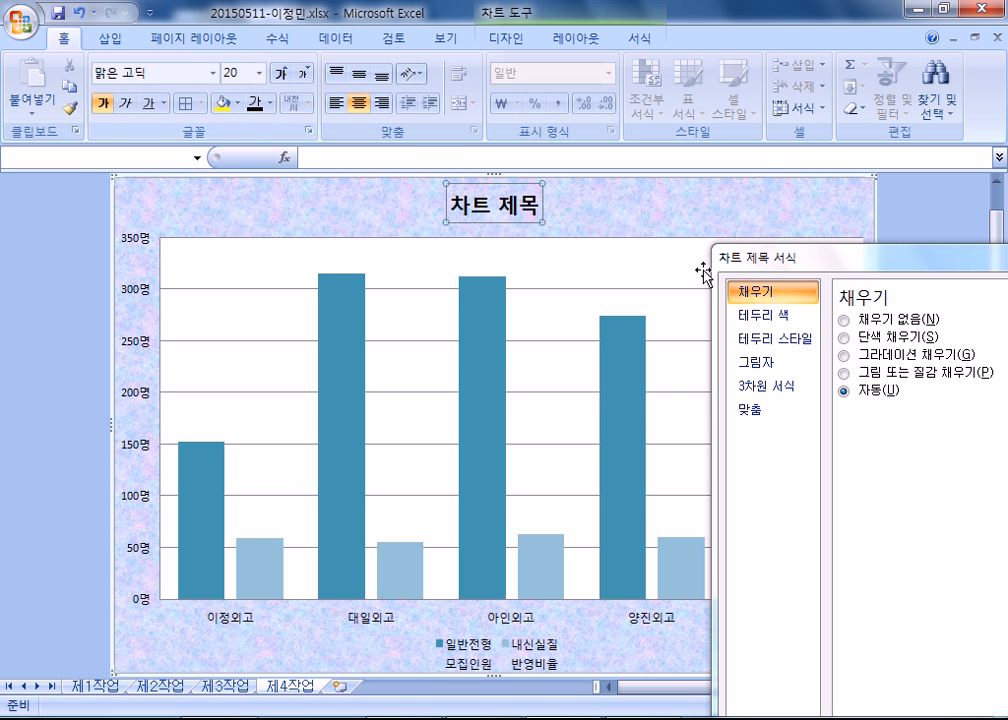
# Give the chart title a solid white fill (단색 채우기) and a solid-line border (실선).
pyautogui.moveTo(800, 258); pyautogui.dragTo(697, 200)
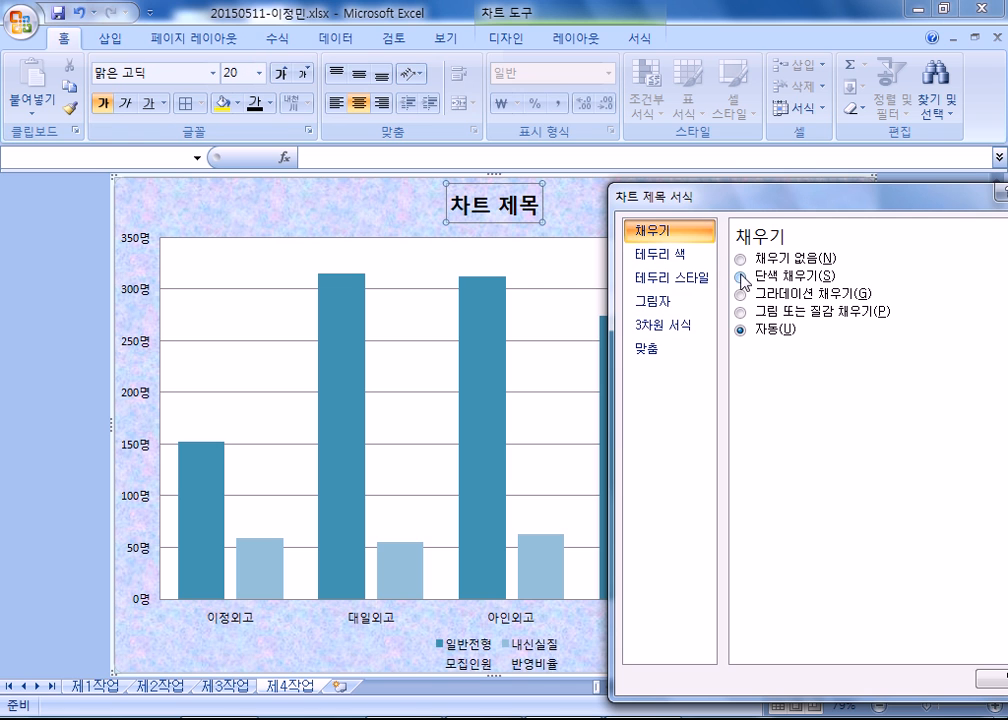
pyautogui.click(740, 277)
pyautogui.click(816, 354)
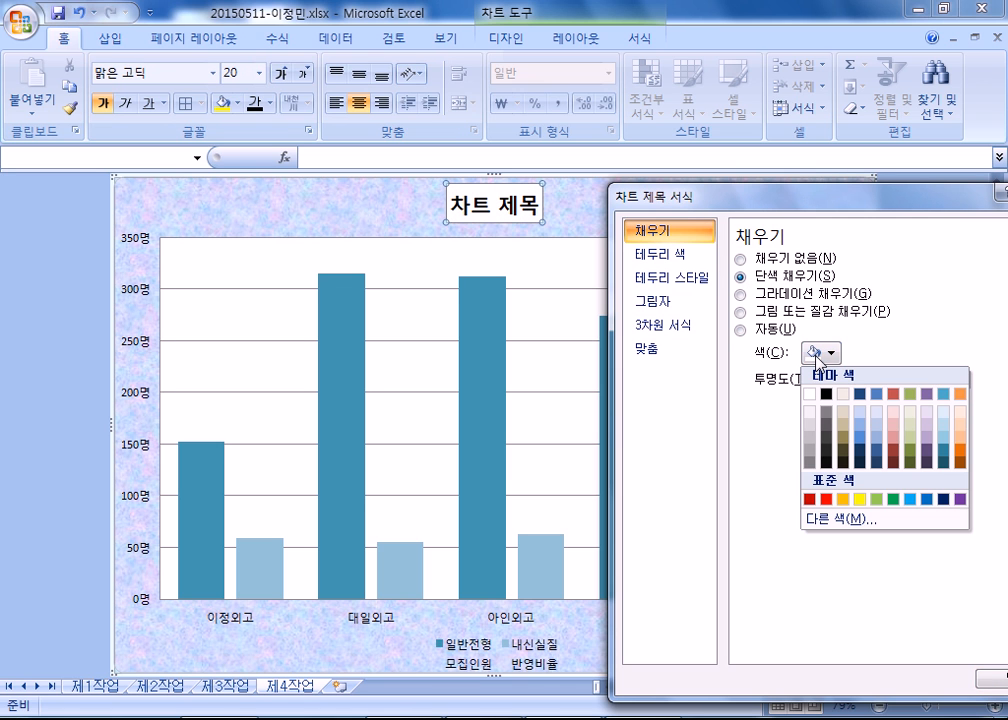
pyautogui.click(668, 254)
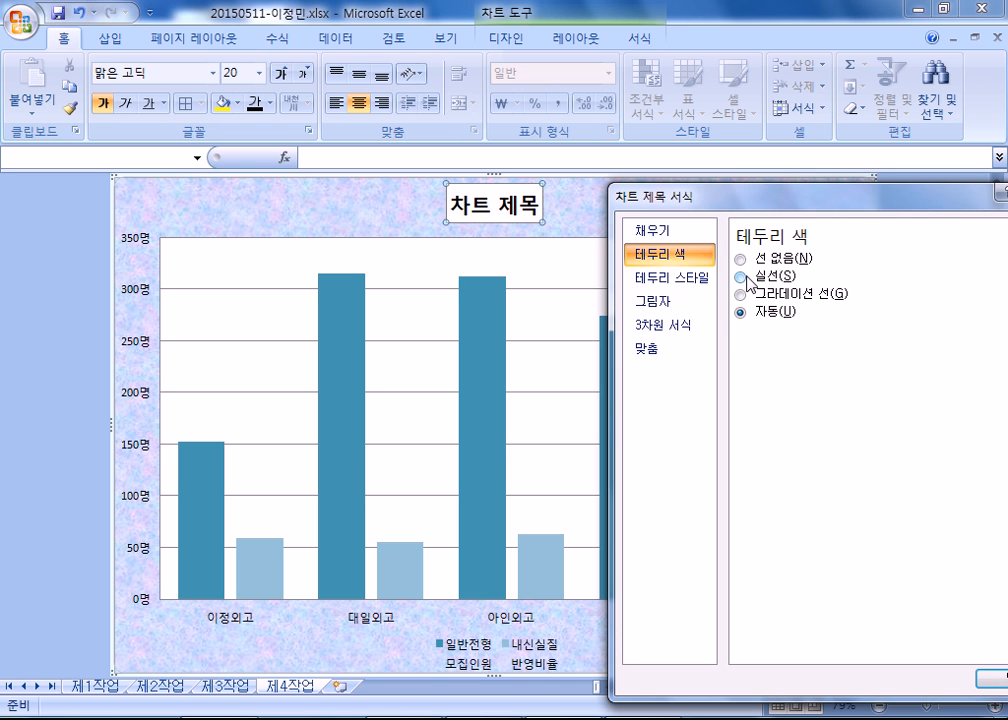
pyautogui.click(741, 277)
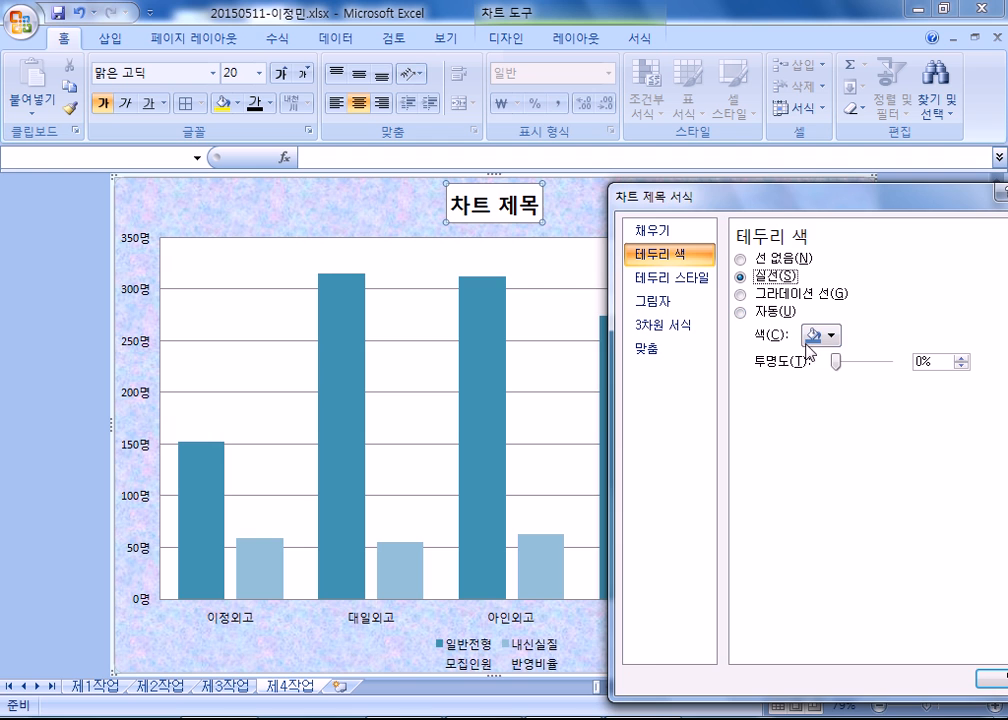
pyautogui.click(304, 207)
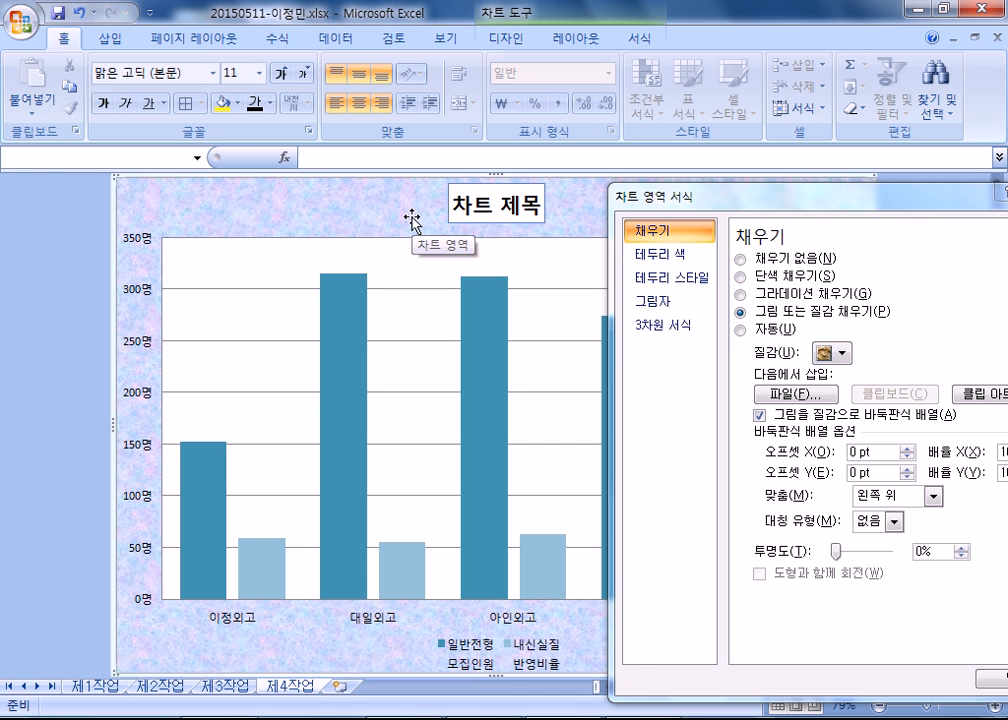
# Enter 외국어고 내신실질 반영비율 및 일반전형 모집인원 in front of the chart title's placeholder text.
pyautogui.click(485, 215)
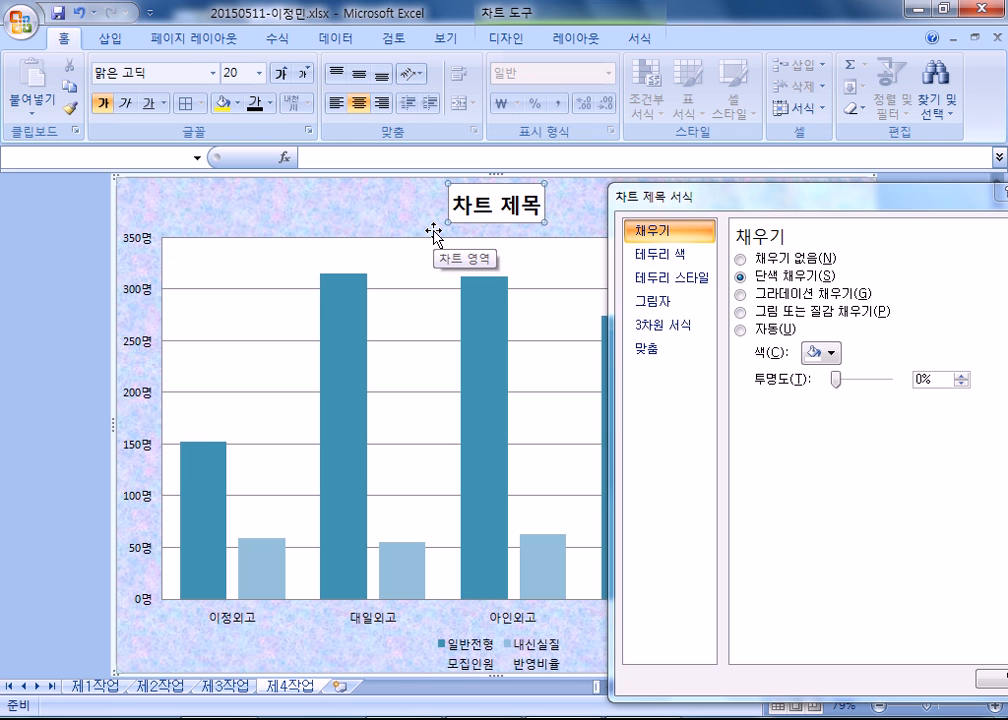
pyautogui.write('외국어고 내')
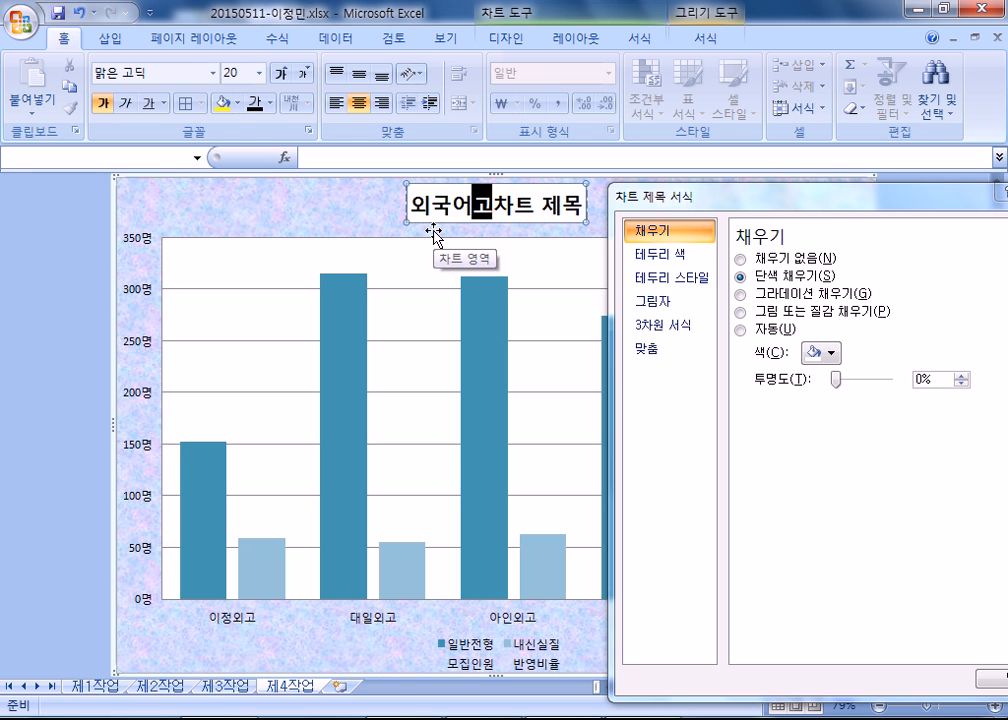
pyautogui.write('신실지')
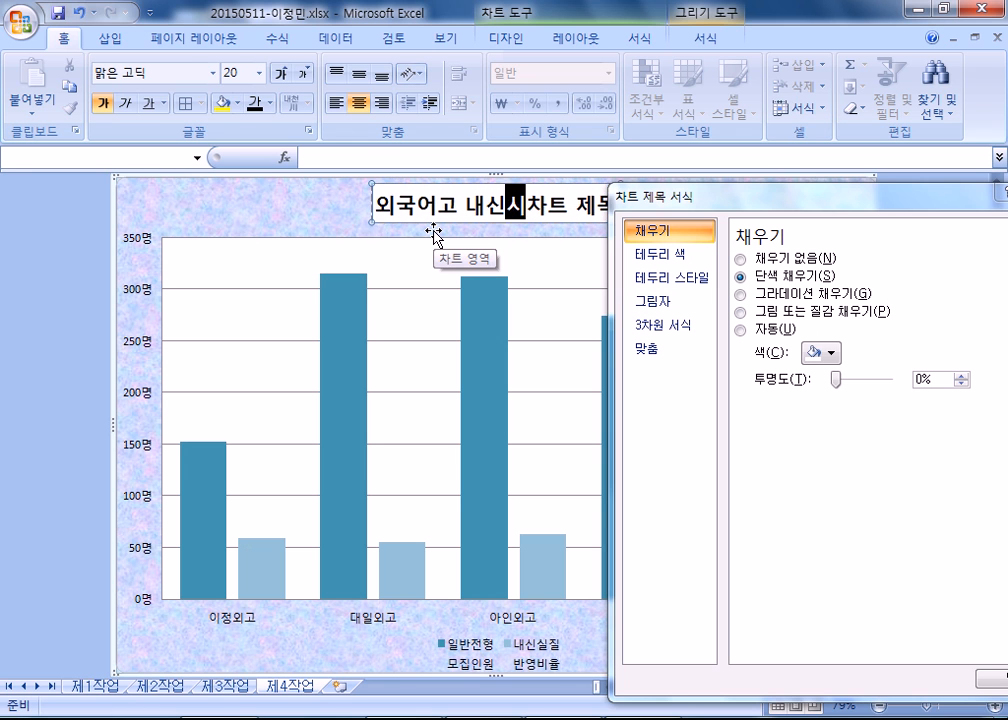
pyautogui.write('ㄹ 반영비우ㅠㄹ')
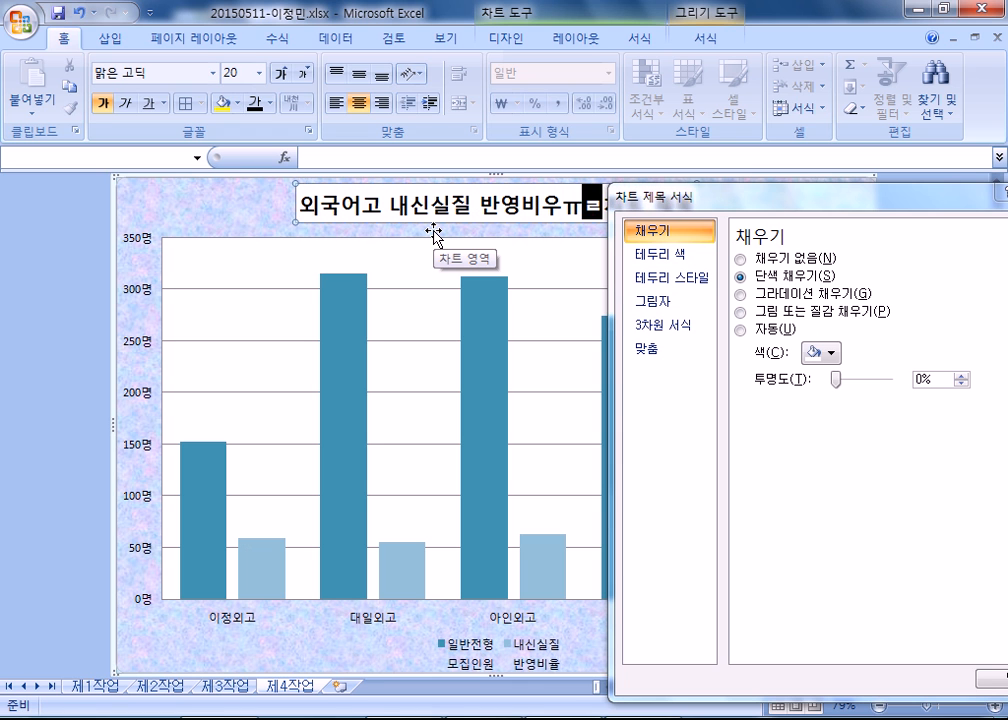
pyautogui.press('BackSpace')
pyautogui.press('BackSpace')
pyautogui.press('BackSpace')
pyautogui.write('ㅇㅠ')
pyautogui.press('BackSpace')
pyautogui.write('ㅜㅠㄹ ㅁㅣㅊ ')
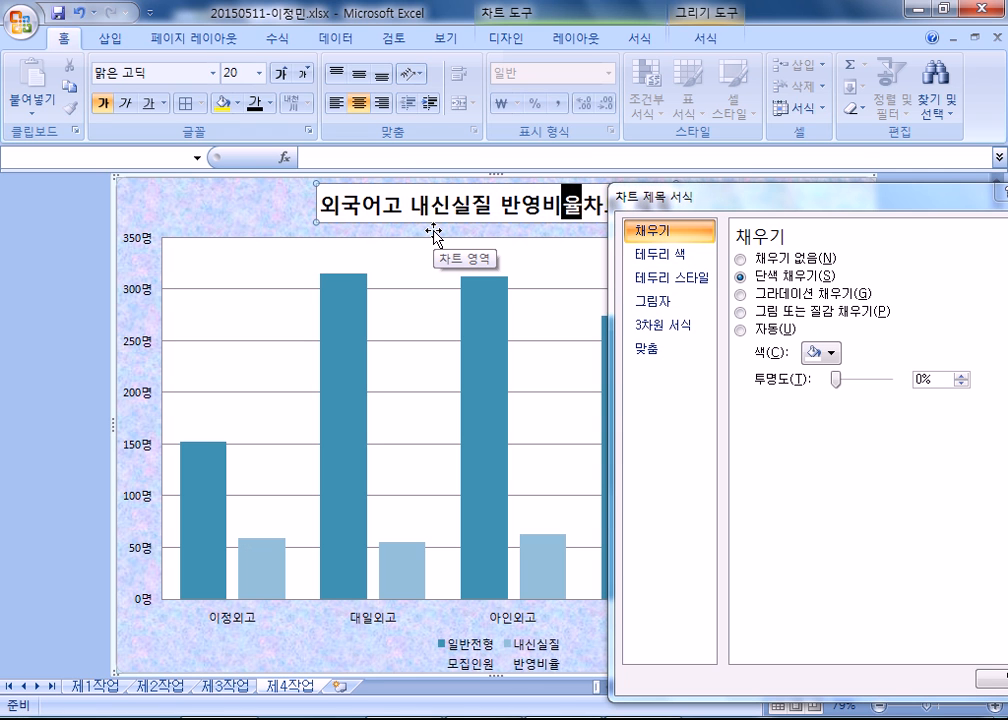
pyautogui.write('ㅇㅣㄹㅂㅏㄴㅈㅓㄴ')
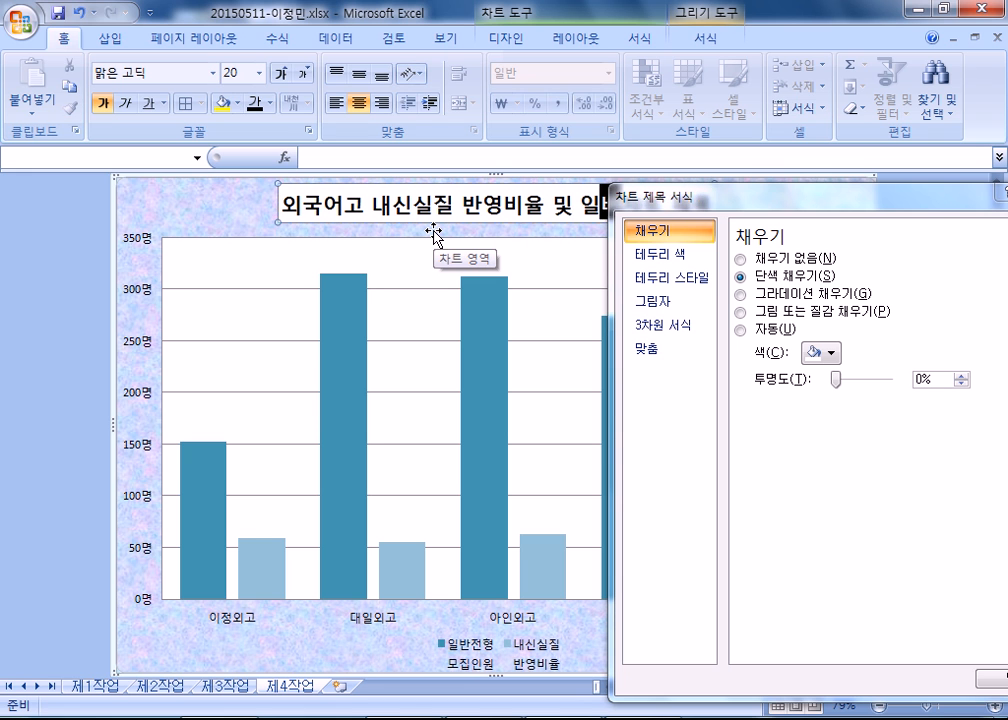
pyautogui.write('ㅎㅕㅇ ')
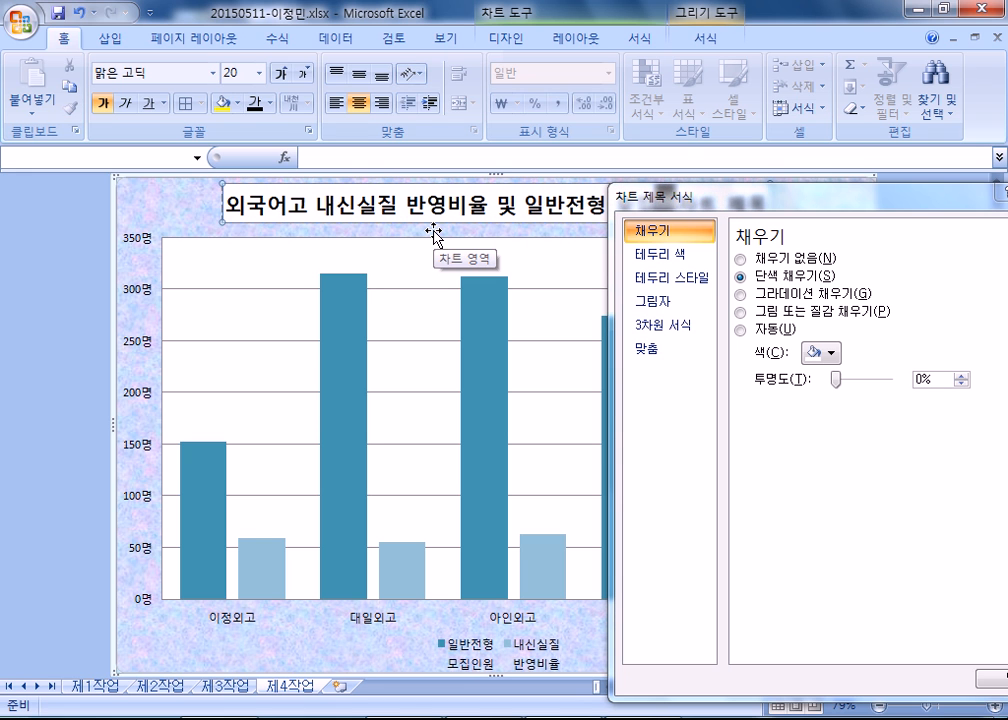
pyautogui.write('ㅁㅗㅈㅣㅂㅇㅣㄴㅇㅜㅓㄴ')
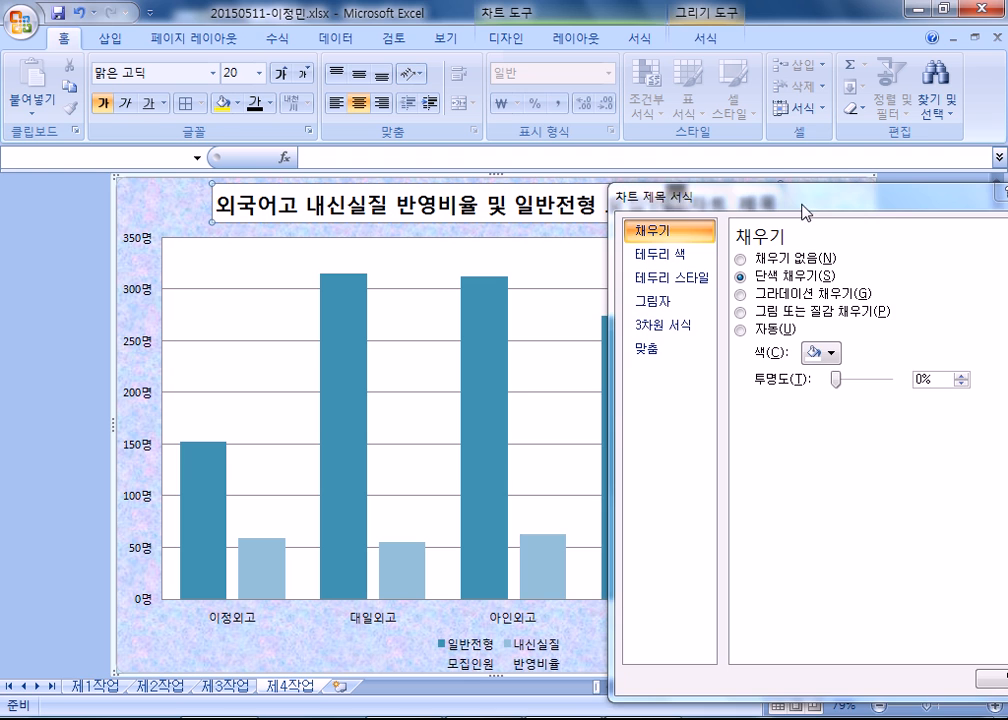
# Delete the leftover placeholder 차트 제목 from the end of the title and close the title formatting dialog.
pyautogui.moveTo(802, 205); pyautogui.dragTo(714, 294)
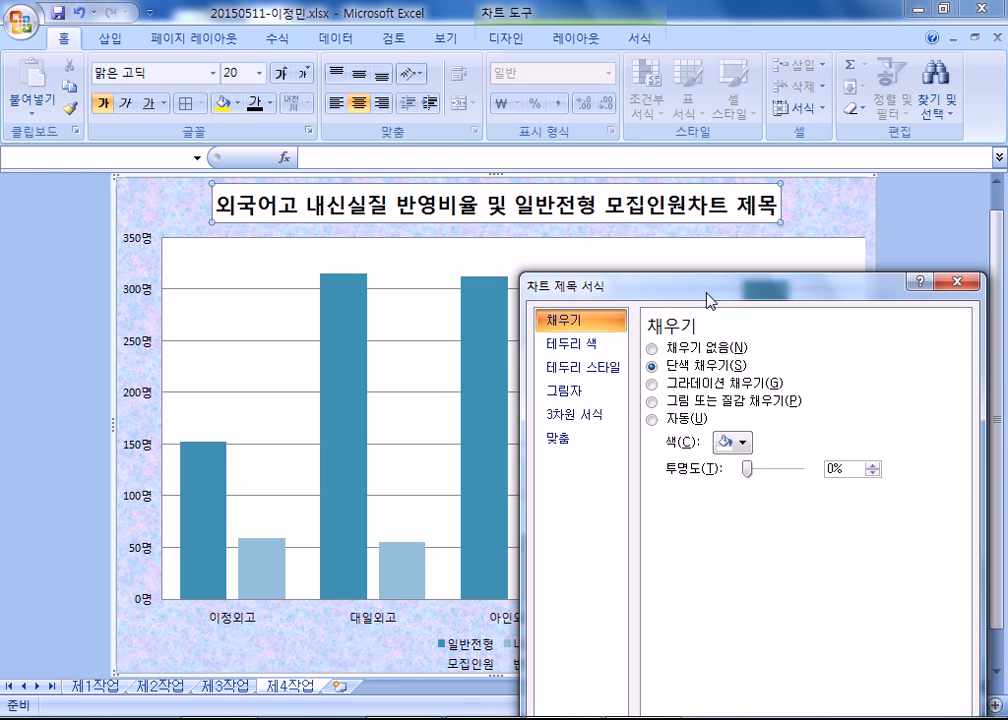
pyautogui.click(712, 245)
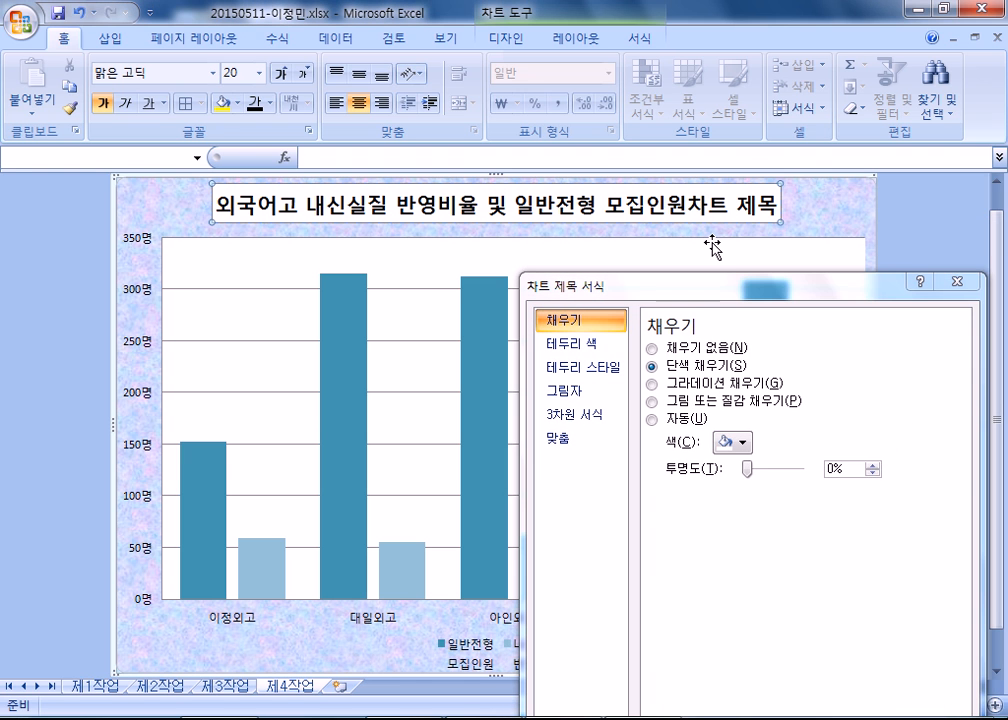
pyautogui.press('Delete')
pyautogui.press('Delete')
pyautogui.press('Delete')
pyautogui.press('Delete')
pyautogui.press('Delete')
pyautogui.click(783, 209)
pyautogui.click(709, 215)
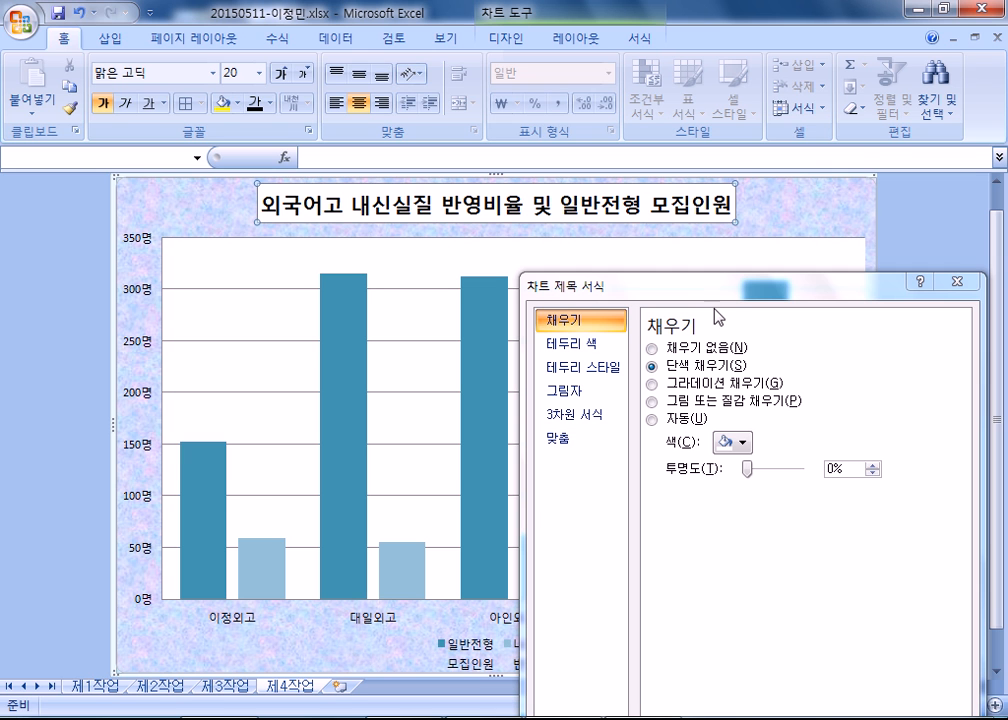
pyautogui.moveTo(728, 287); pyautogui.dragTo(536, 161)
pyautogui.click(830, 153)
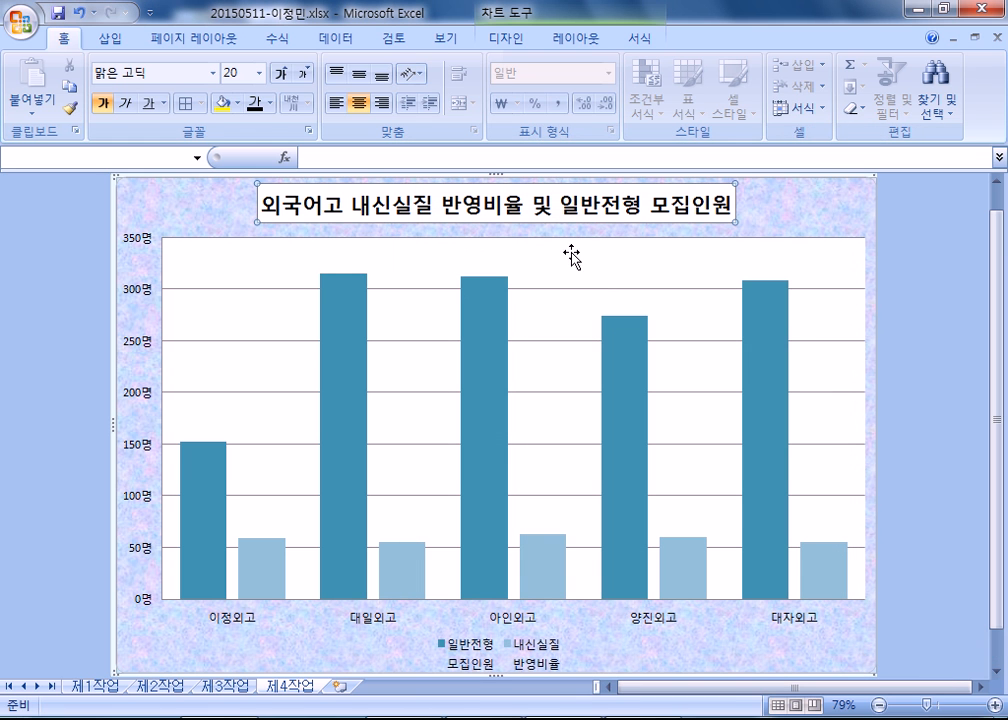
# Examine the fill and border colour settings of the chart title.
pyautogui.click(377, 224)
pyautogui.doubleClick(395, 224)
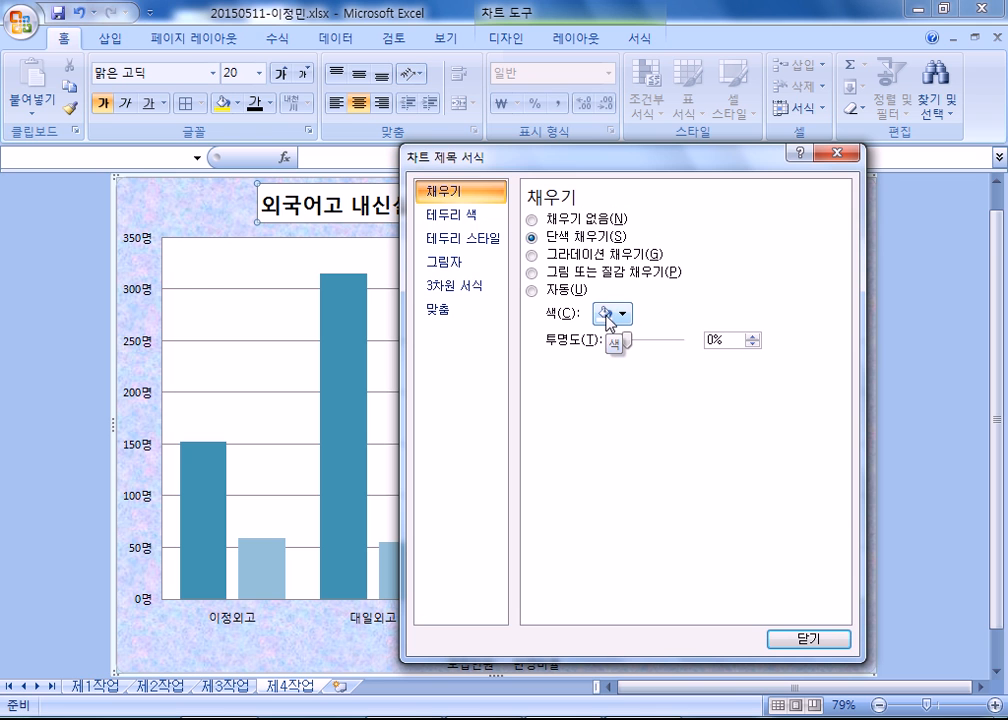
pyautogui.click(466, 215)
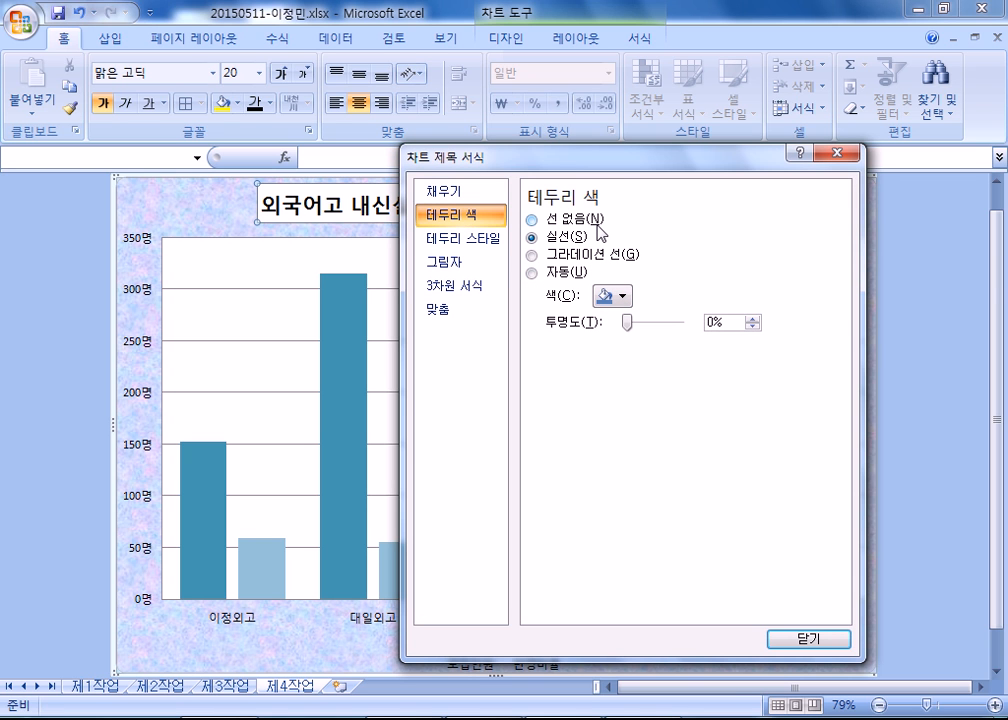
pyautogui.click(623, 299)
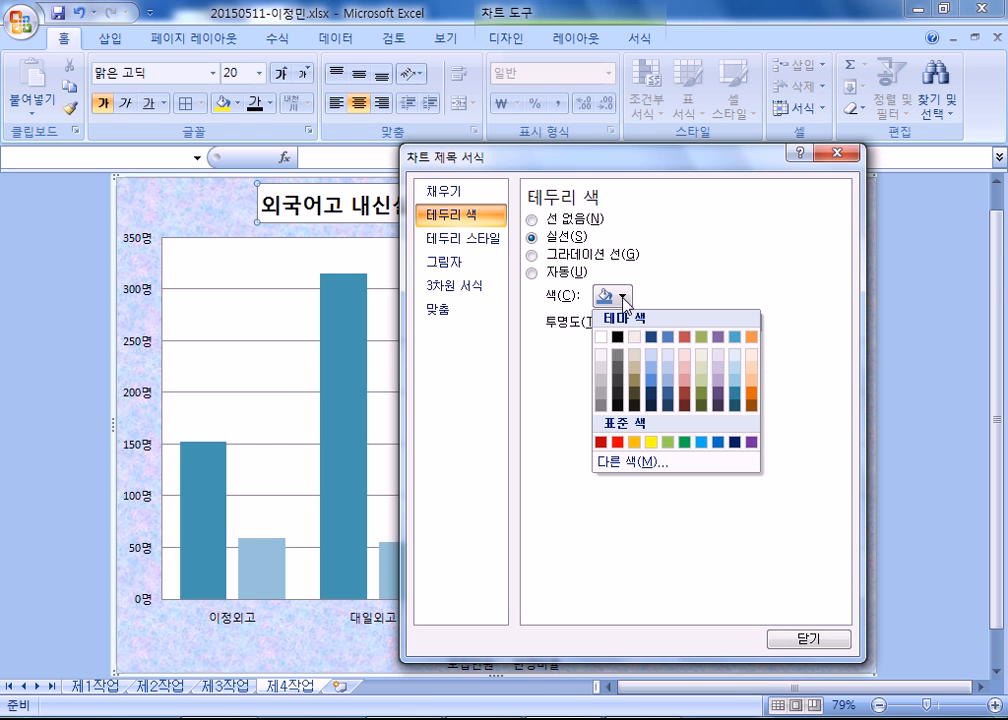
pyautogui.click(747, 252)
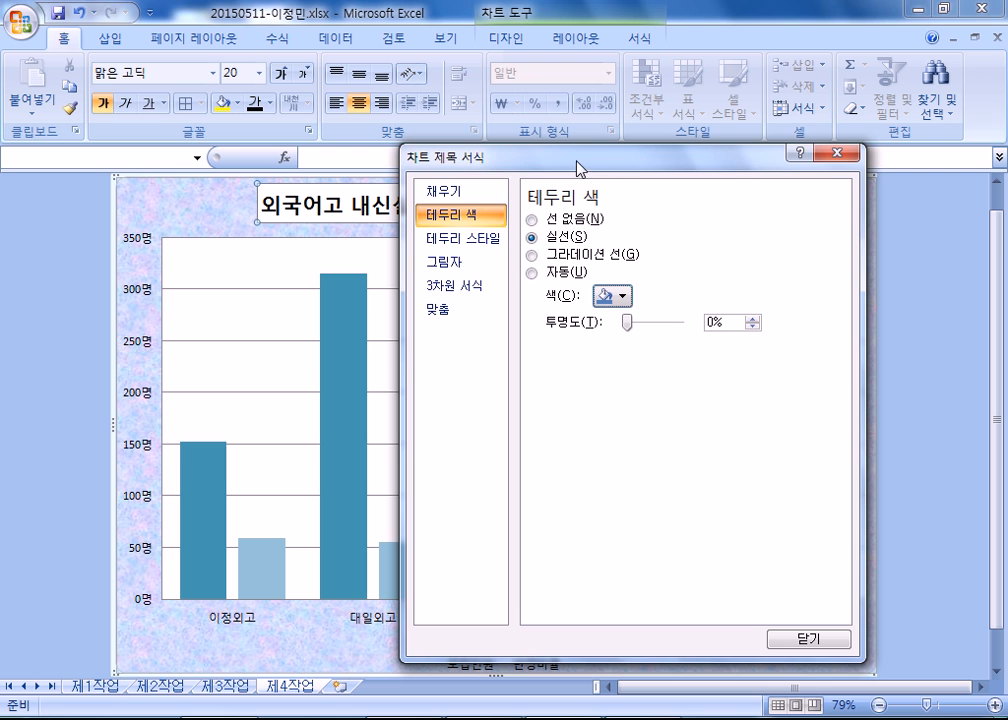
pyautogui.click(837, 153)
# Change the 일반전형 모집인원 column series to a line chart with markers (꺾은선형).
pyautogui.moveTo(618, 364)
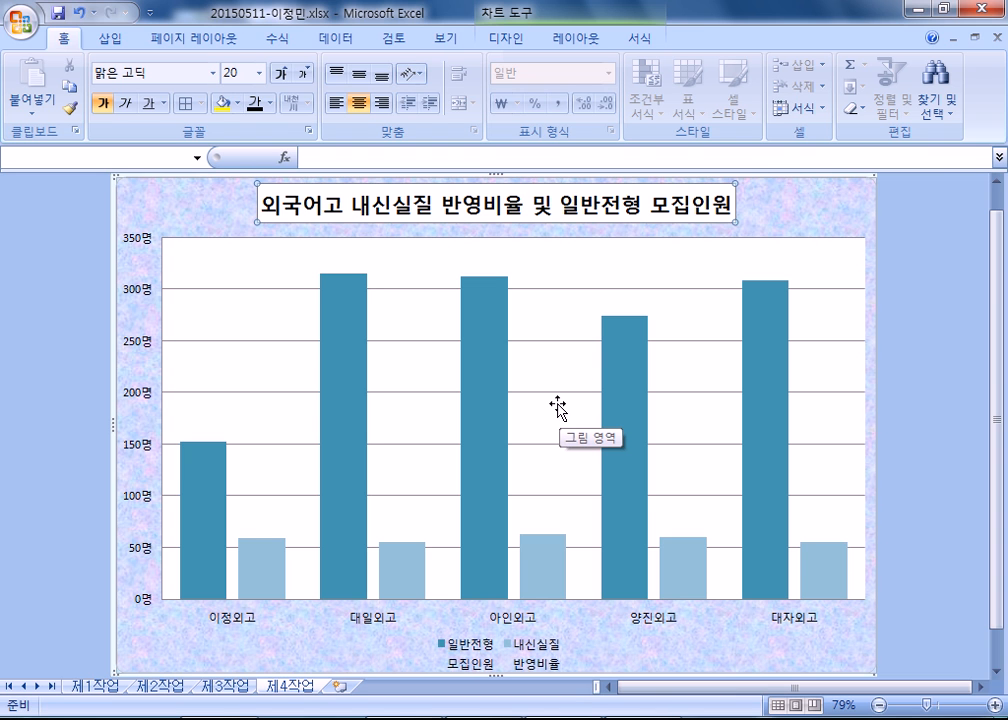
pyautogui.click(487, 357)
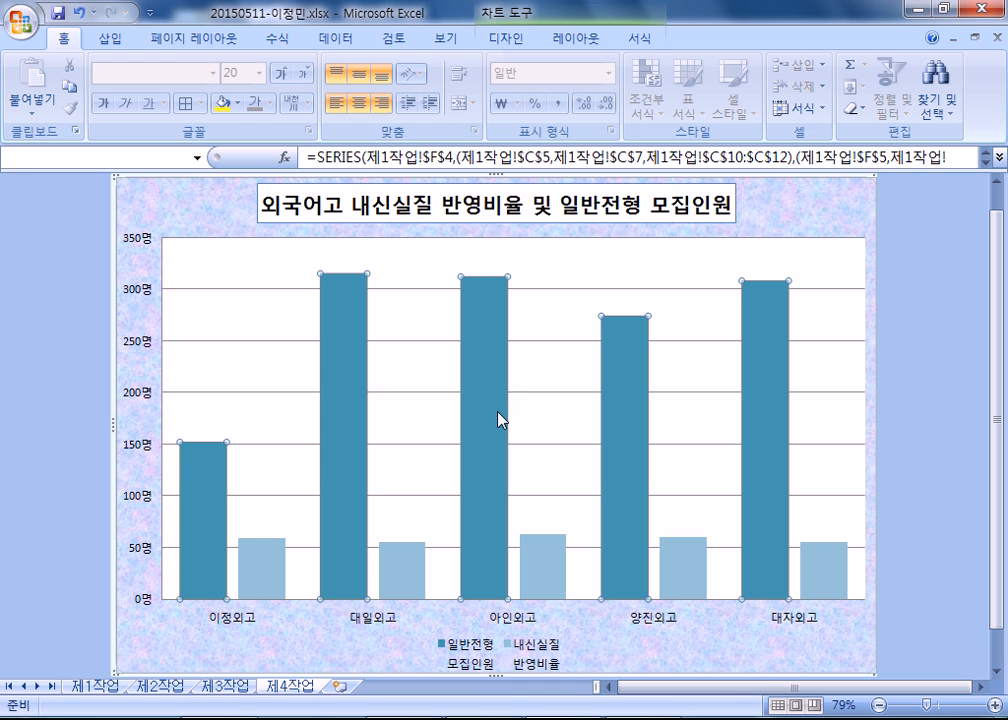
pyautogui.click(516, 40)
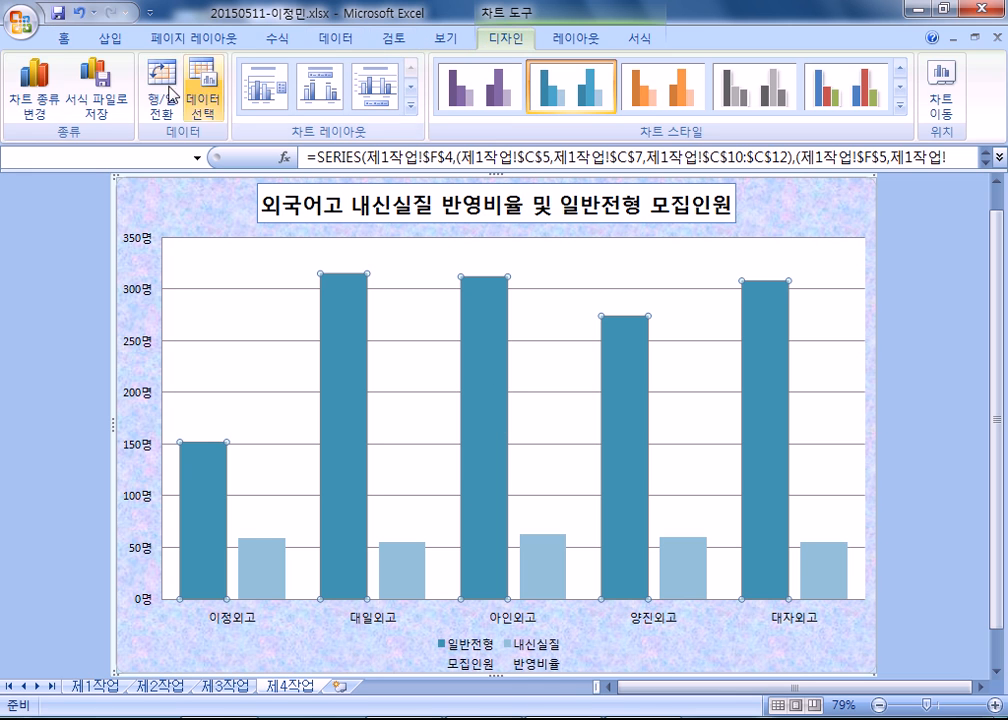
pyautogui.click(36, 92)
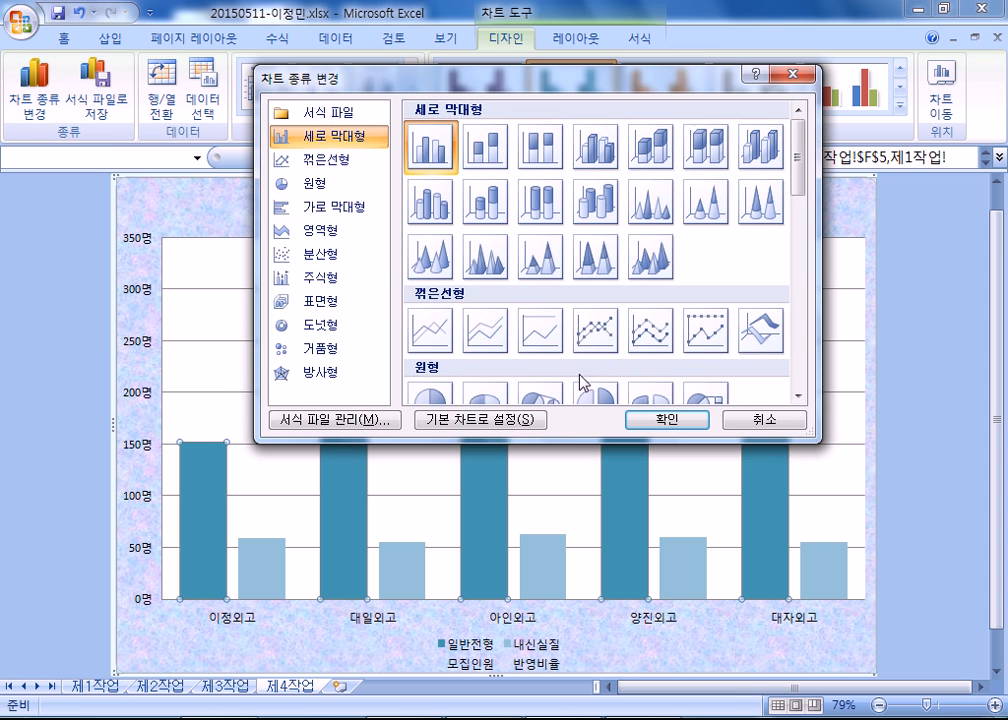
pyautogui.click(598, 330)
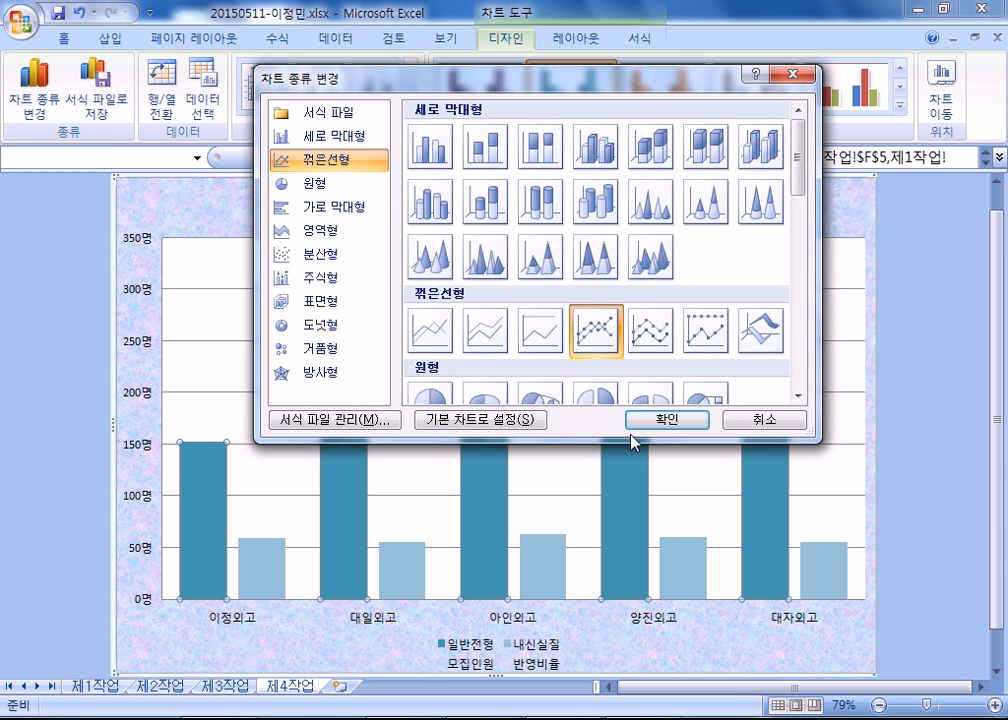
pyautogui.click(662, 421)
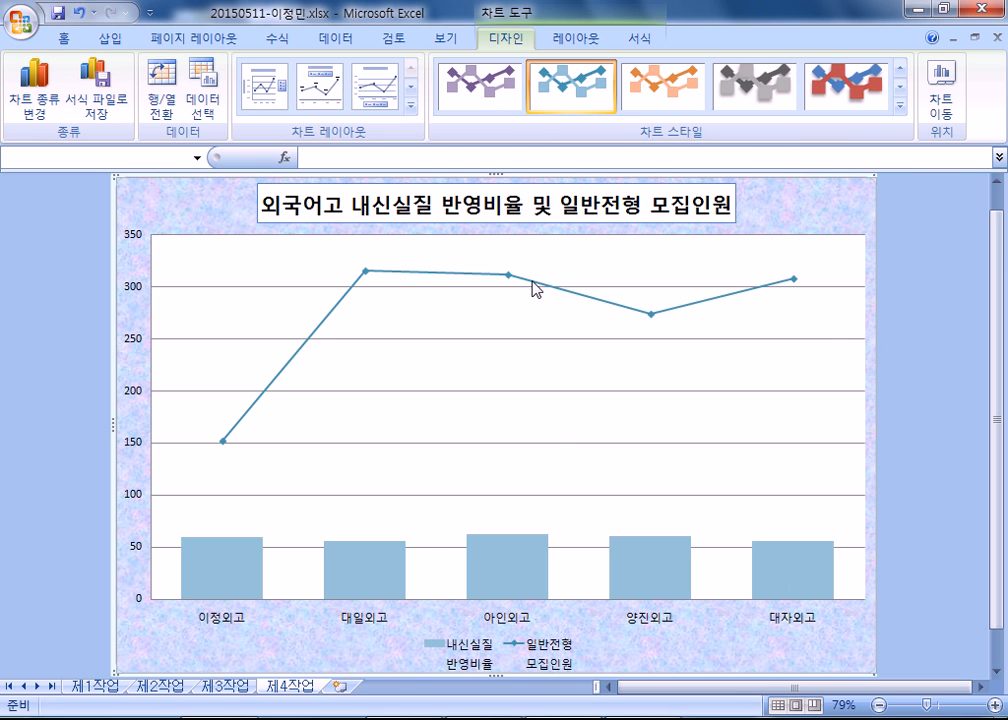
# Plot the 일반전형 모집인원 line series on the secondary axis (보조 축).
pyautogui.rightClick(533, 288)
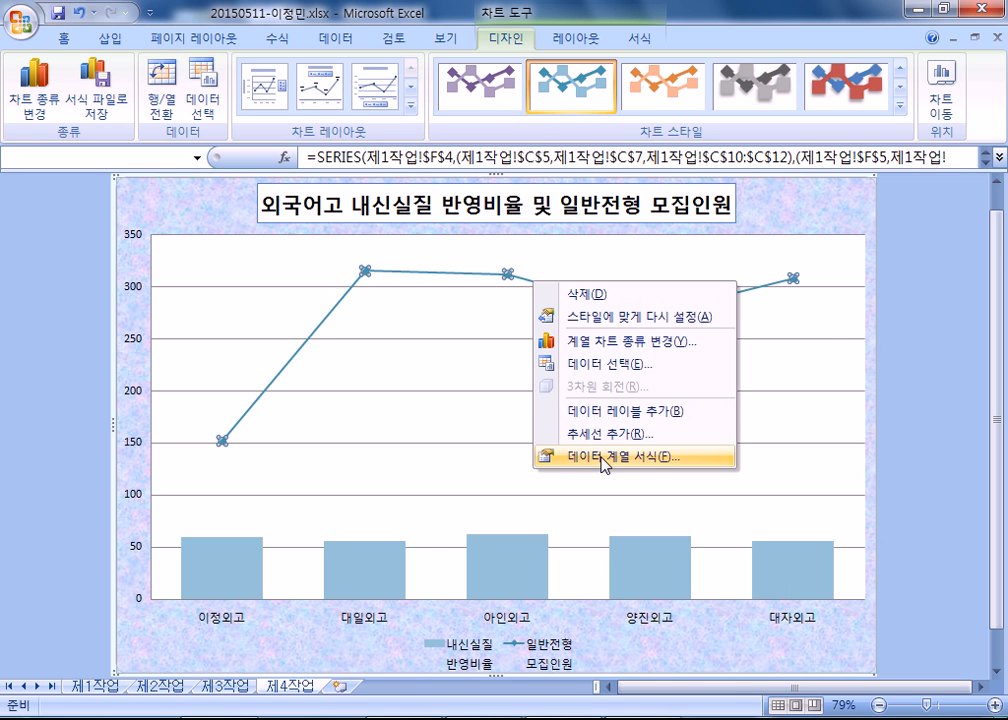
pyautogui.press('Escape')
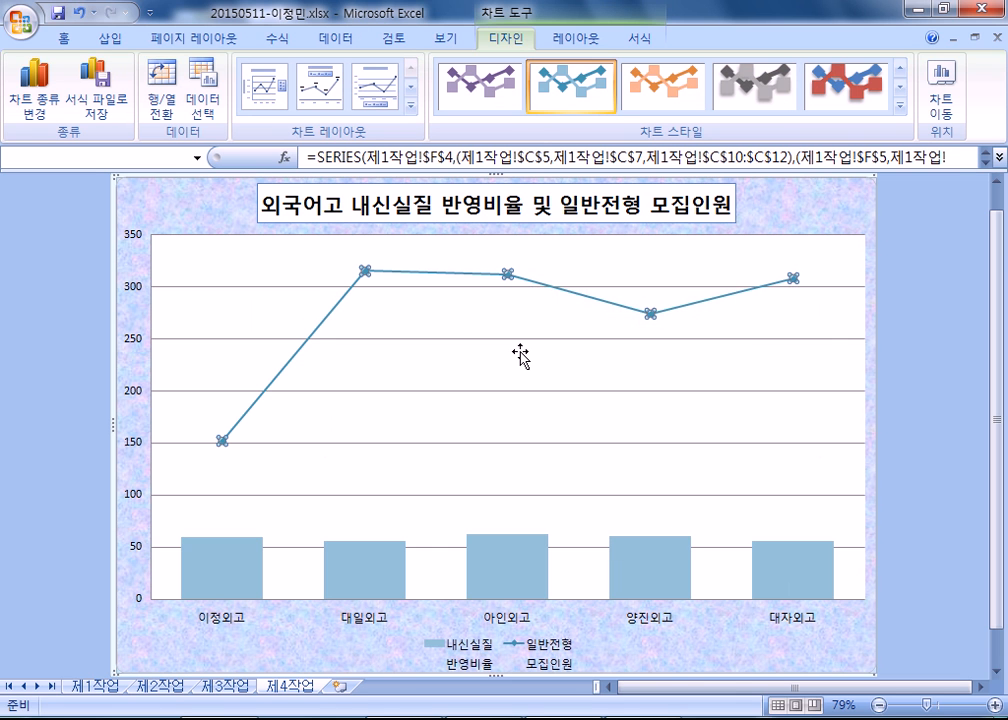
pyautogui.click(557, 262)
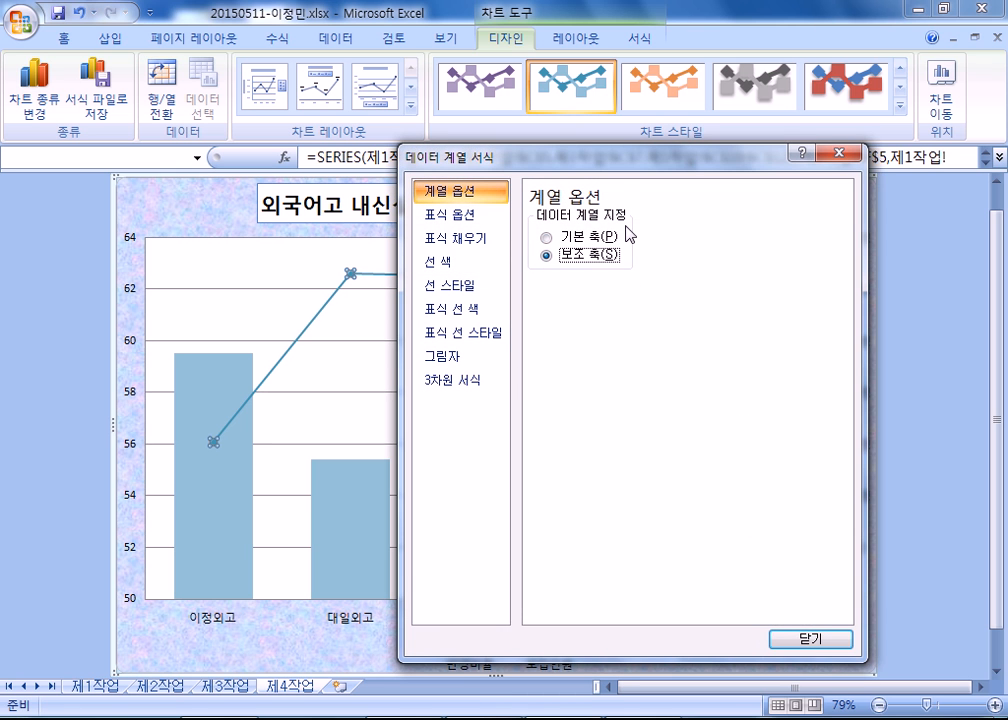
pyautogui.moveTo(594, 168); pyautogui.dragTo(957, 511)
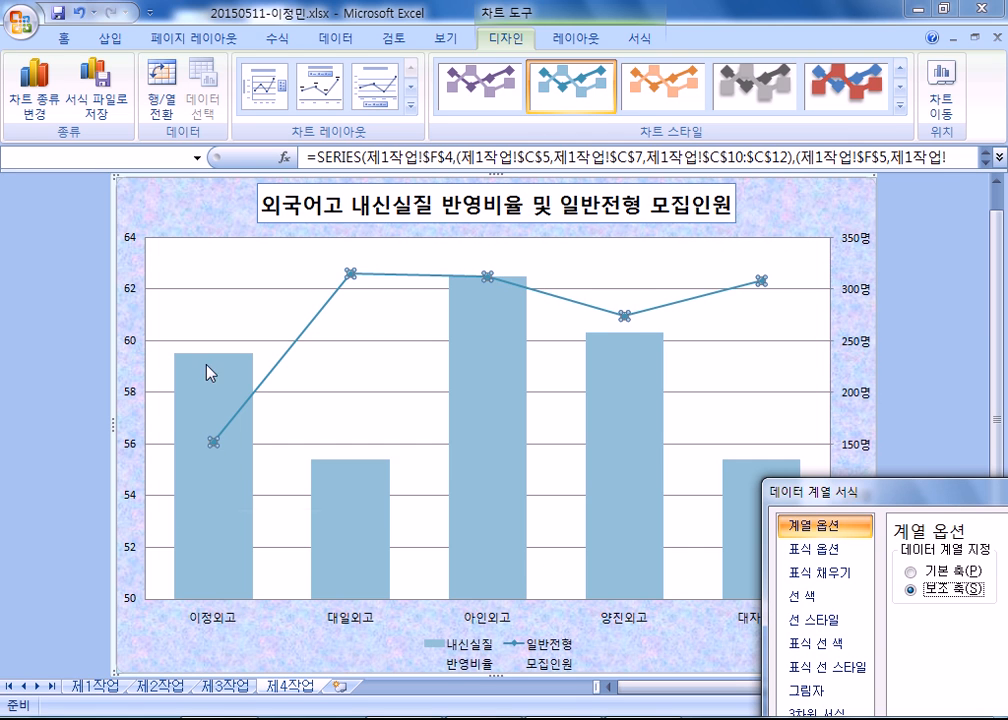
# Switch the 일반전형 모집인원 line series to the primary axis (기본 축) and back to the secondary axis (보조 축).
pyautogui.click(910, 571)
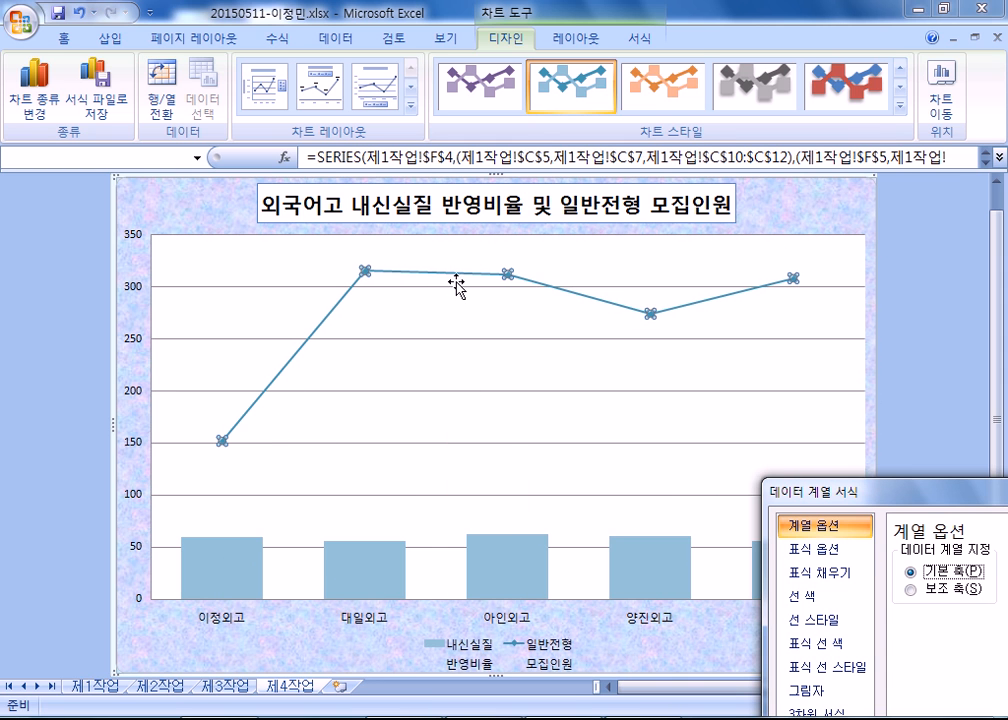
pyautogui.click(928, 590)
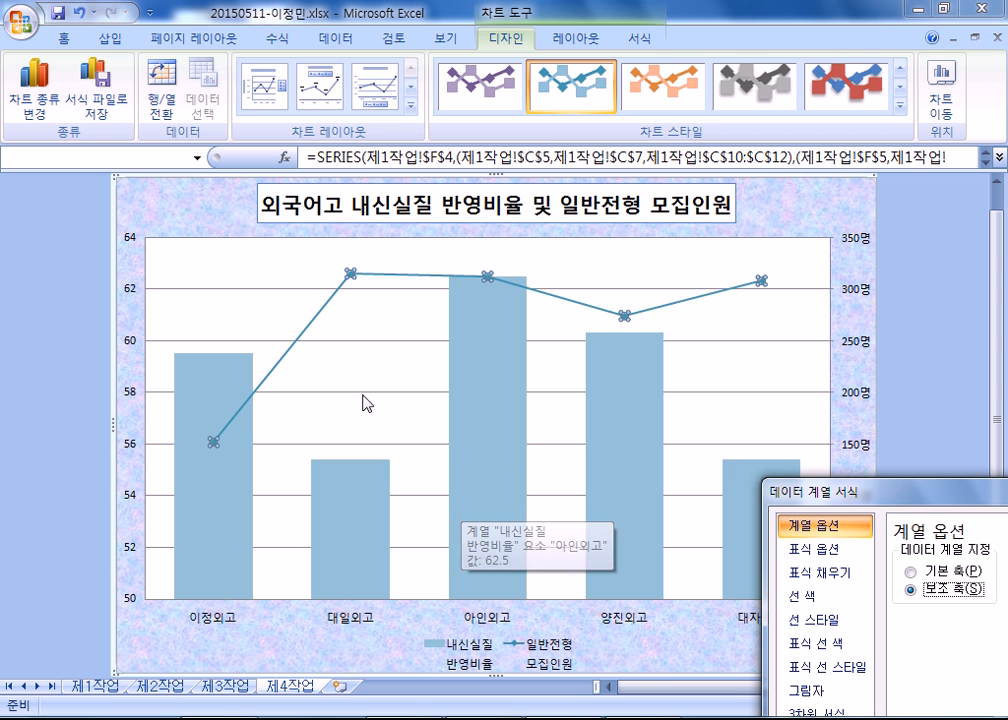
# Add data labels to the 일반전형 모집인원 line series on the secondary axis.
pyautogui.rightClick(378, 283)
pyautogui.press('Down')
pyautogui.press('Down')
pyautogui.press('Down')
pyautogui.press('Down')
pyautogui.press('Return')
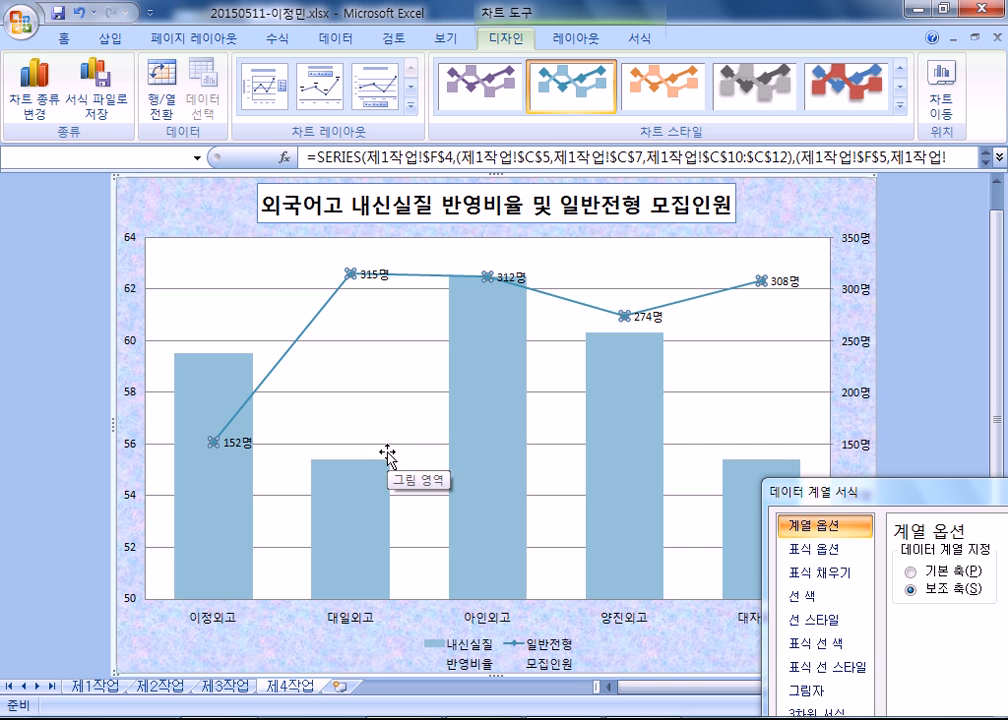
# Close the series formatting dialog and undo the data labels, the secondary axis and the line chart type of 일반전형 모집인원.
pyautogui.moveTo(903, 497); pyautogui.dragTo(562, 331)
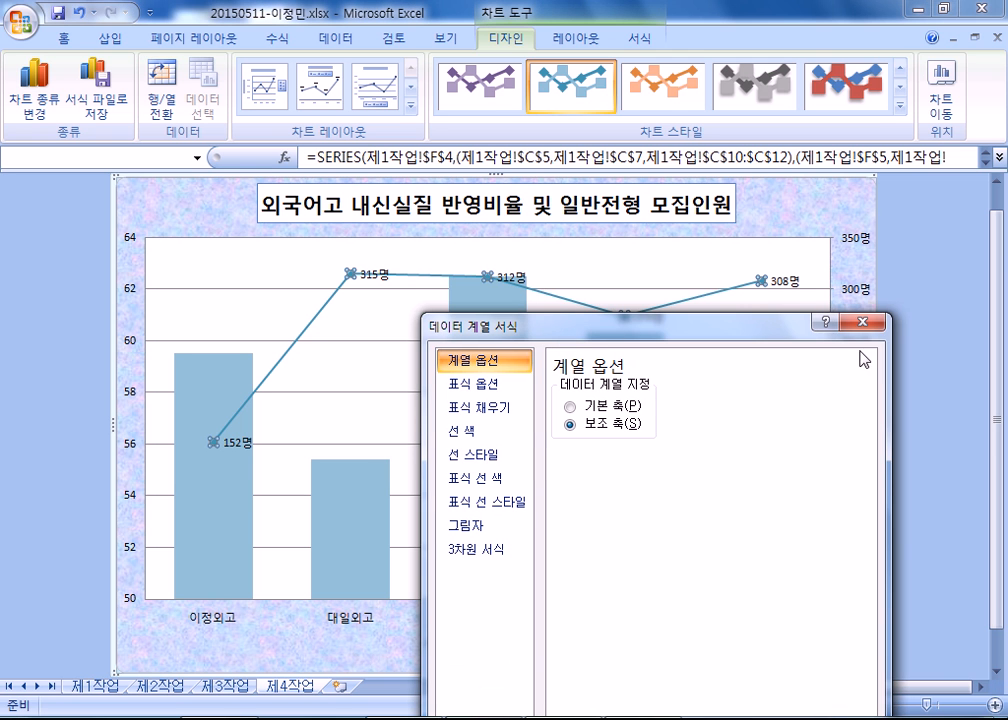
pyautogui.click(860, 322)
pyautogui.hotkey('ctrl', 'z')
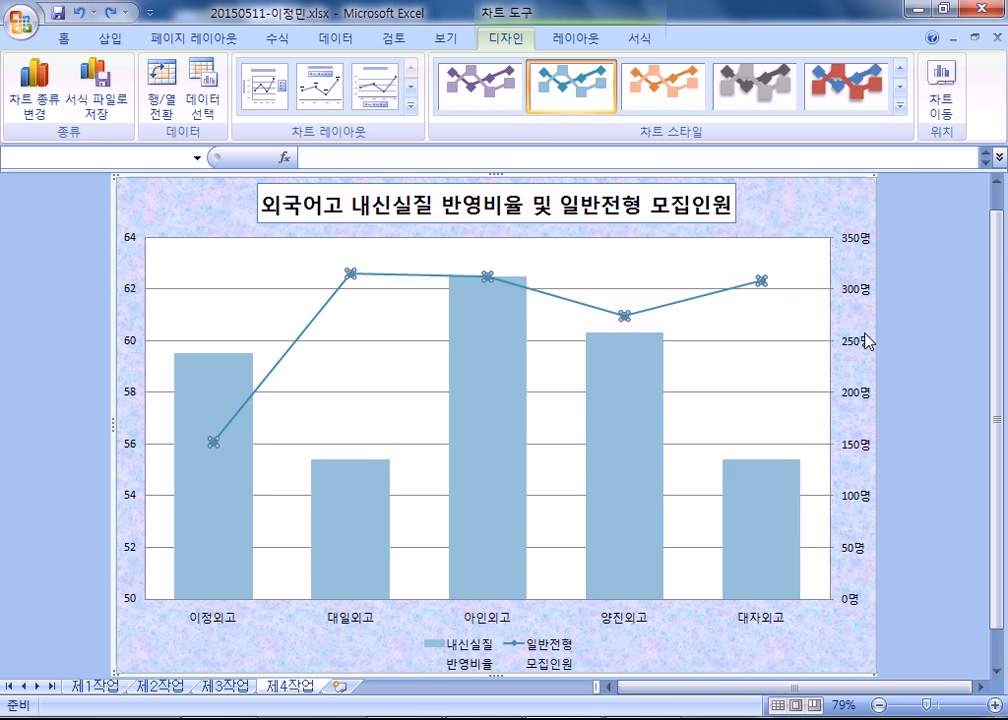
pyautogui.hotkey('ctrl', 'z')
pyautogui.hotkey('ctrl', 'z')
pyautogui.hotkey('ctrl', 'z')
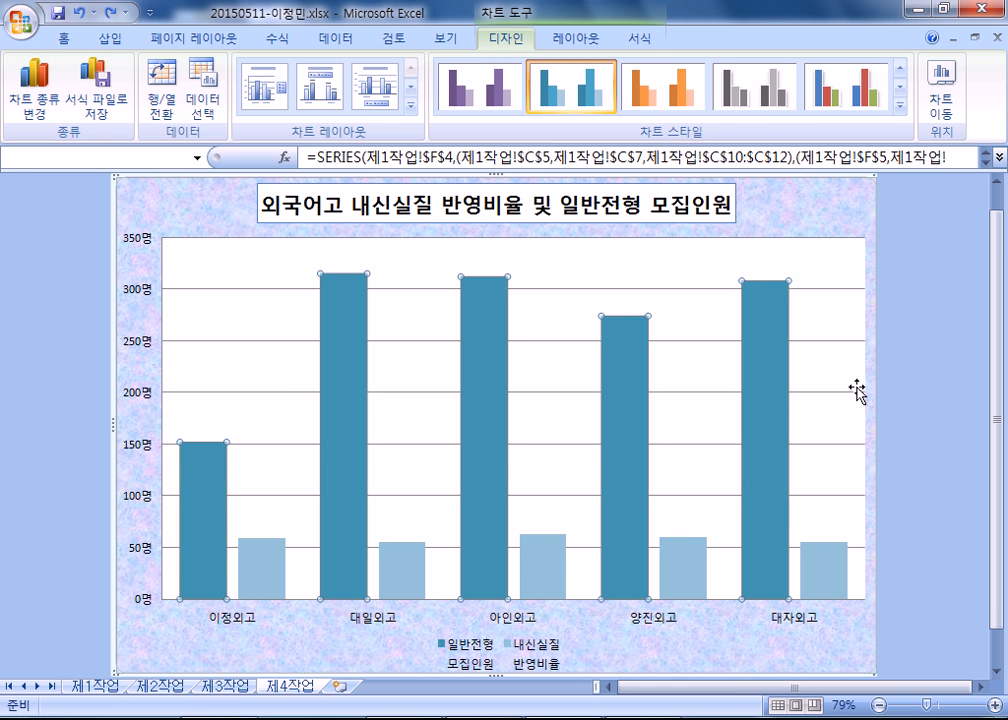
pyautogui.click(921, 366)
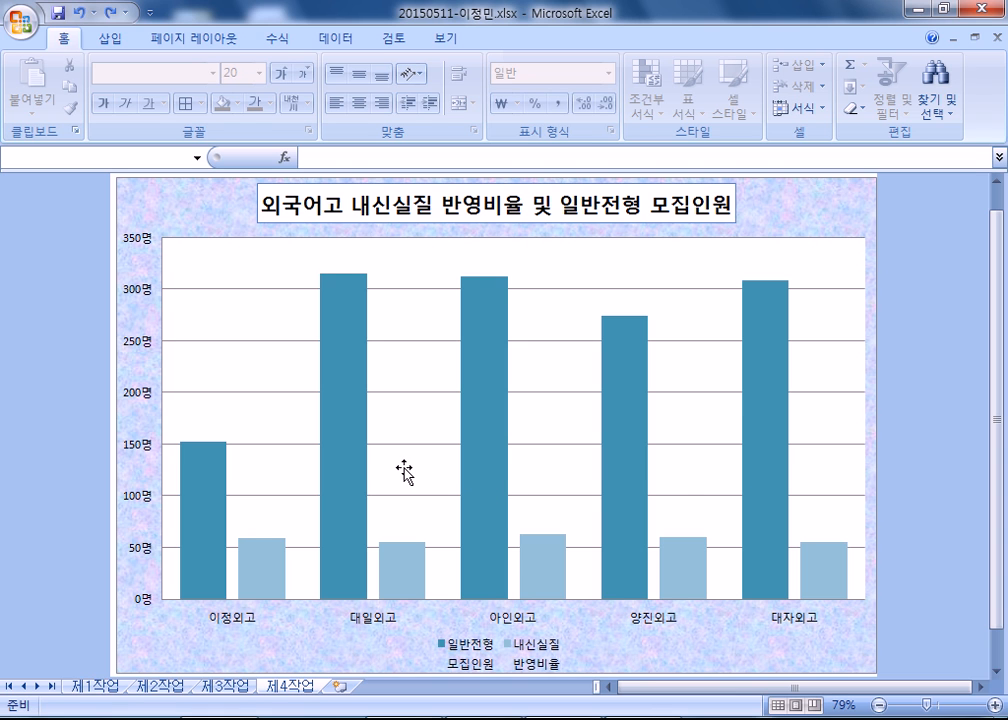
# Change the 일반전형 모집인원 column series to a line chart with markers (꺾은선형).
pyautogui.click(350, 384)
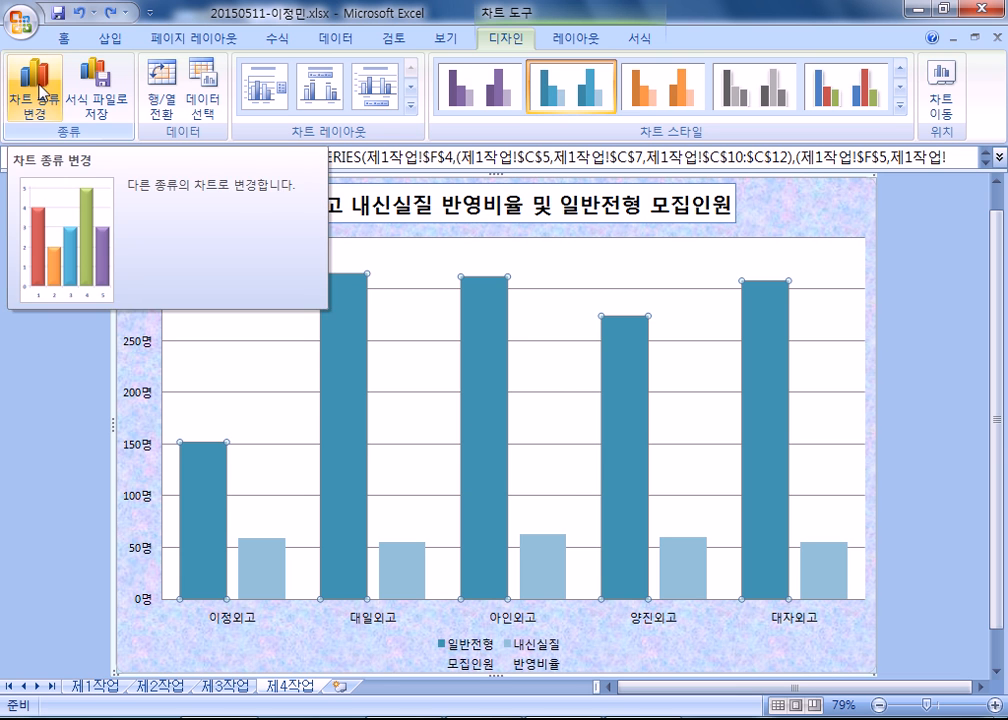
pyautogui.rightClick(352, 318)
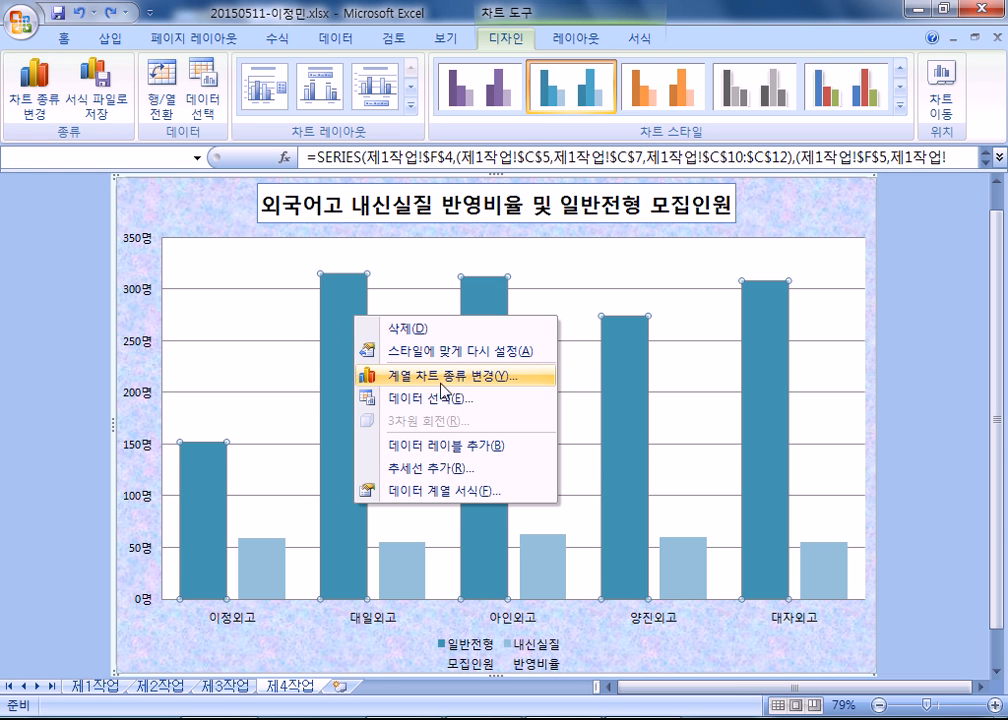
pyautogui.click(38, 86)
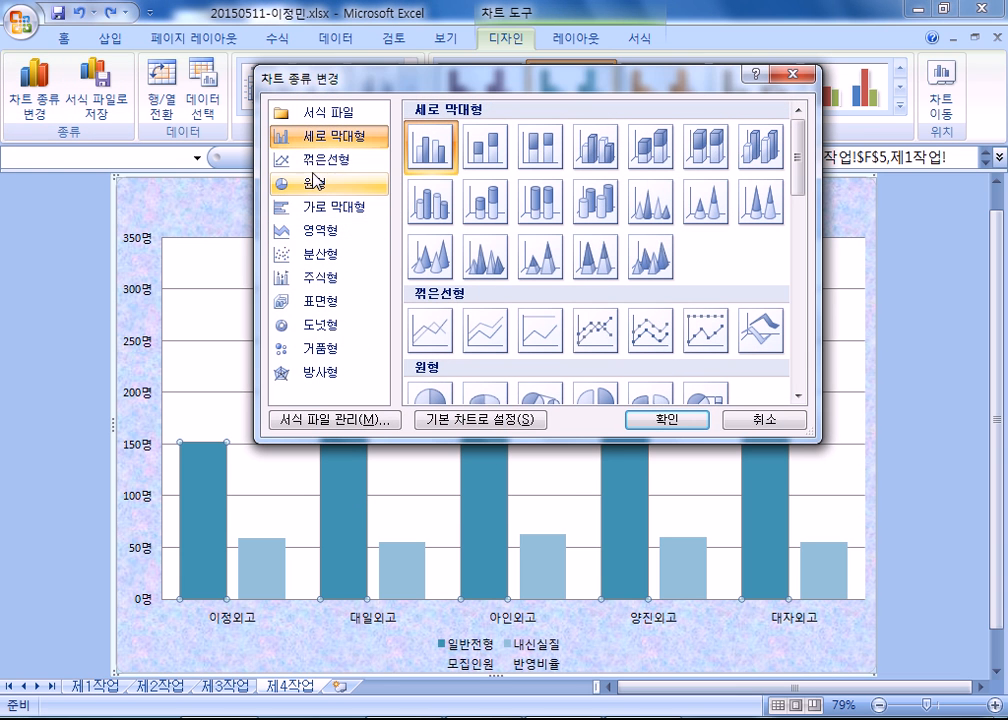
pyautogui.click(314, 160)
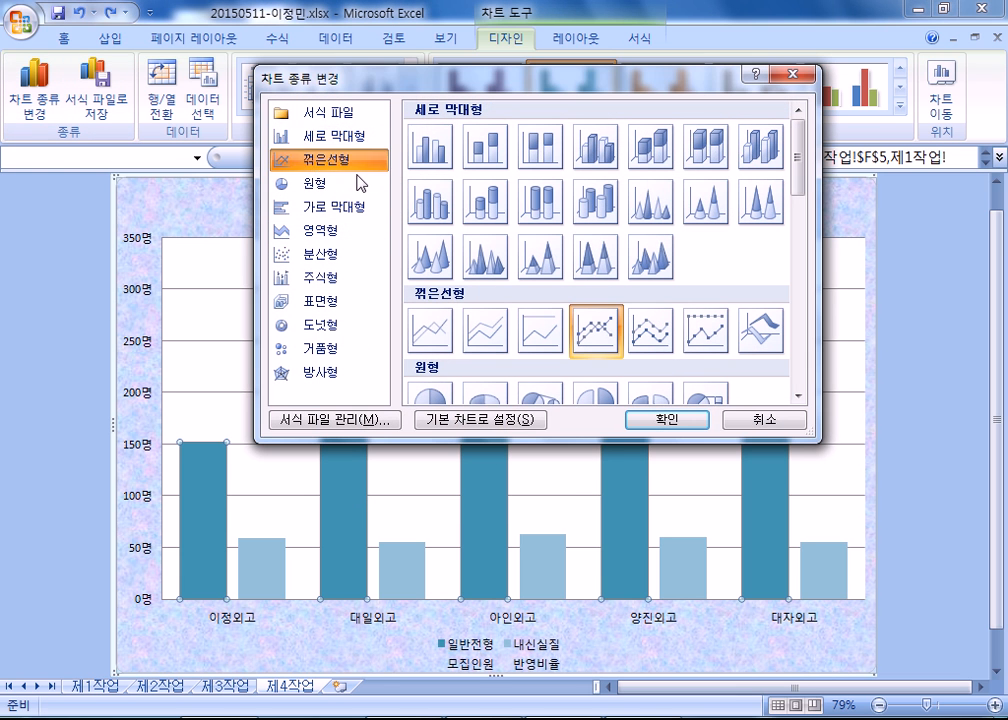
pyautogui.click(665, 420)
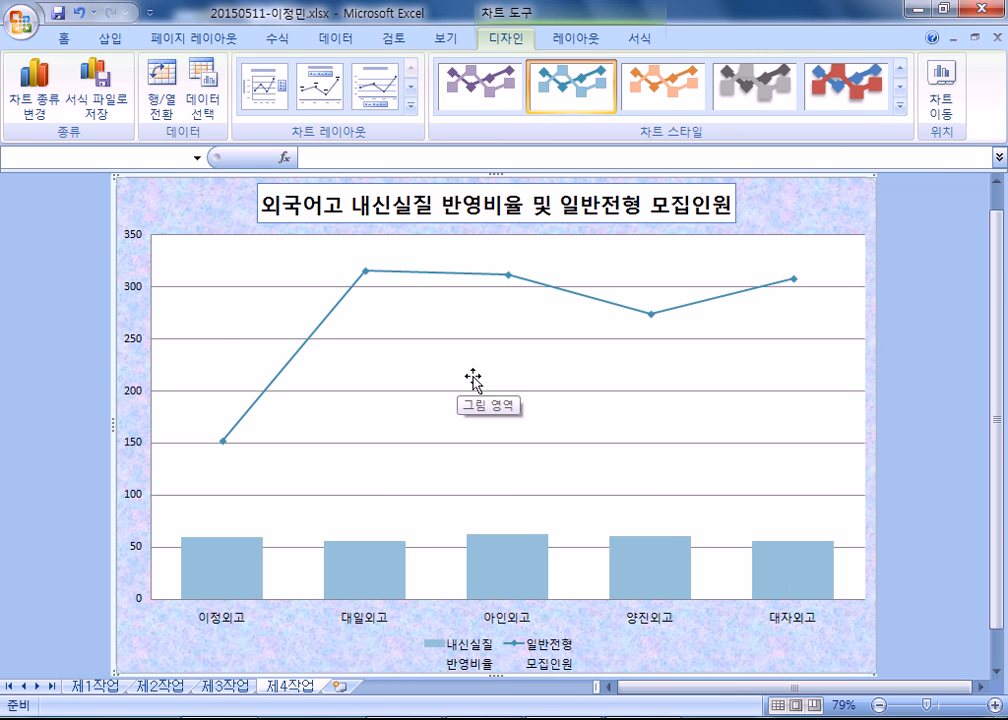
# Plot the 일반전형 모집인원 line series on the secondary axis (보조 축), keeping the dialog clear of the chart.
pyautogui.click(441, 273)
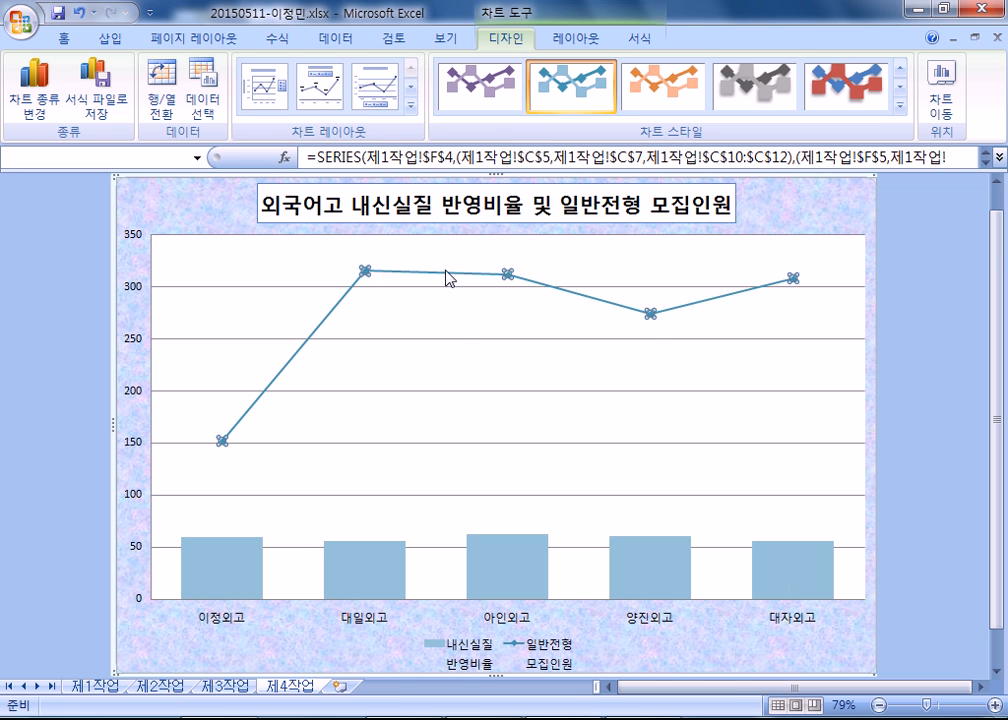
pyautogui.rightClick(447, 276)
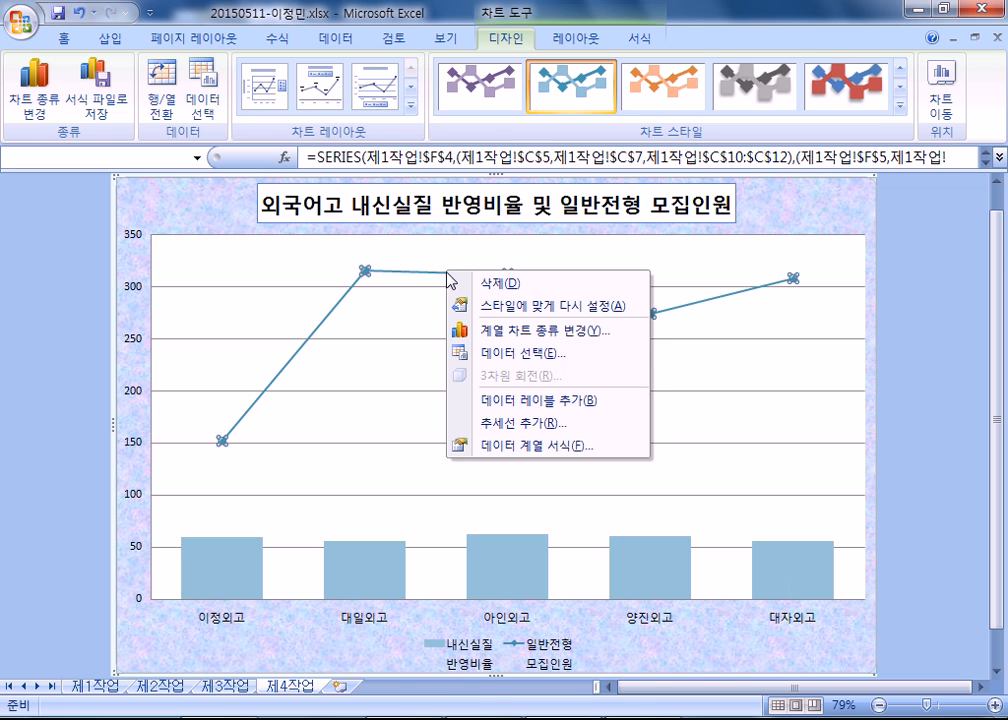
pyautogui.click(527, 451)
pyautogui.moveTo(634, 325); pyautogui.dragTo(753, 135)
pyautogui.click(688, 234)
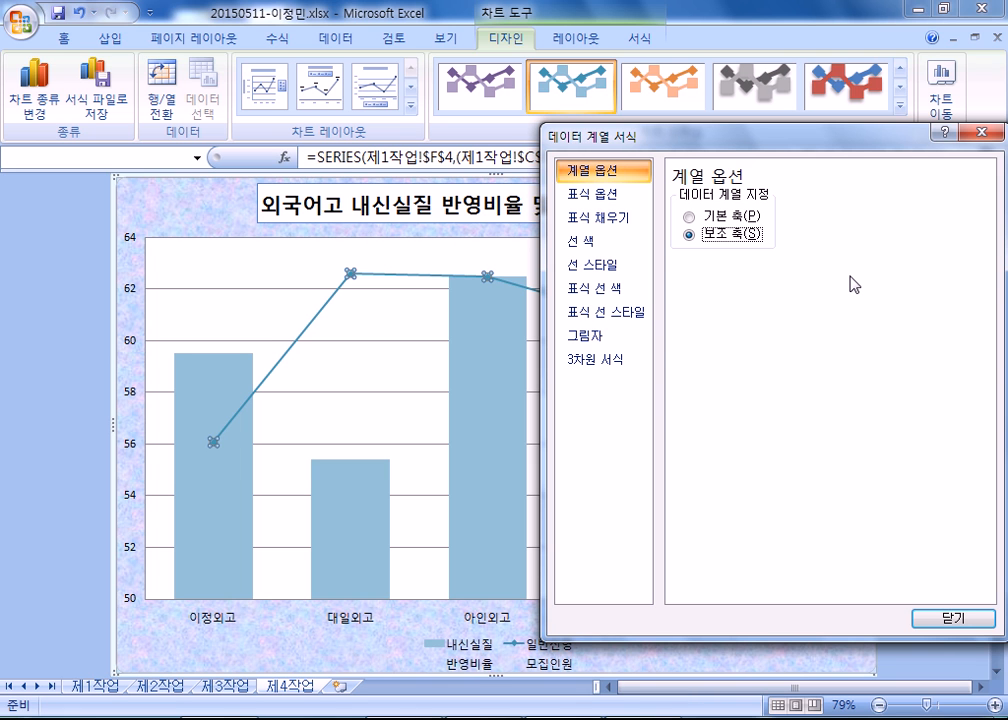
pyautogui.moveTo(636, 141); pyautogui.dragTo(907, 131)
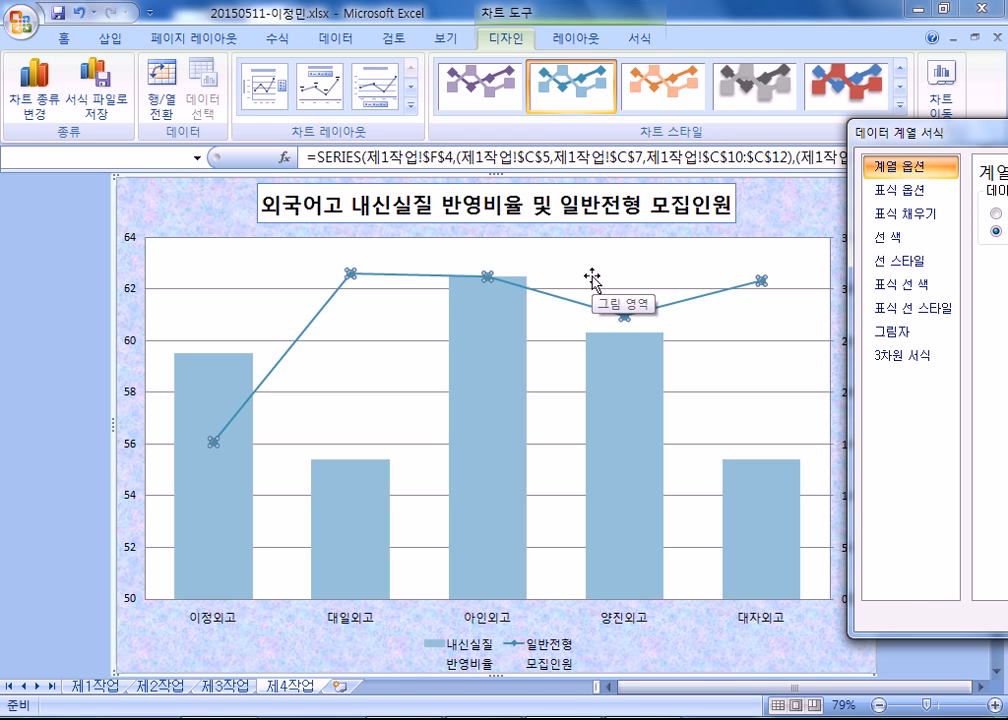
# Add data labels to the 일반전형 모집인원 line series and bring up the formatting options of those labels.
pyautogui.rightClick(386, 278)
pyautogui.click(470, 405)
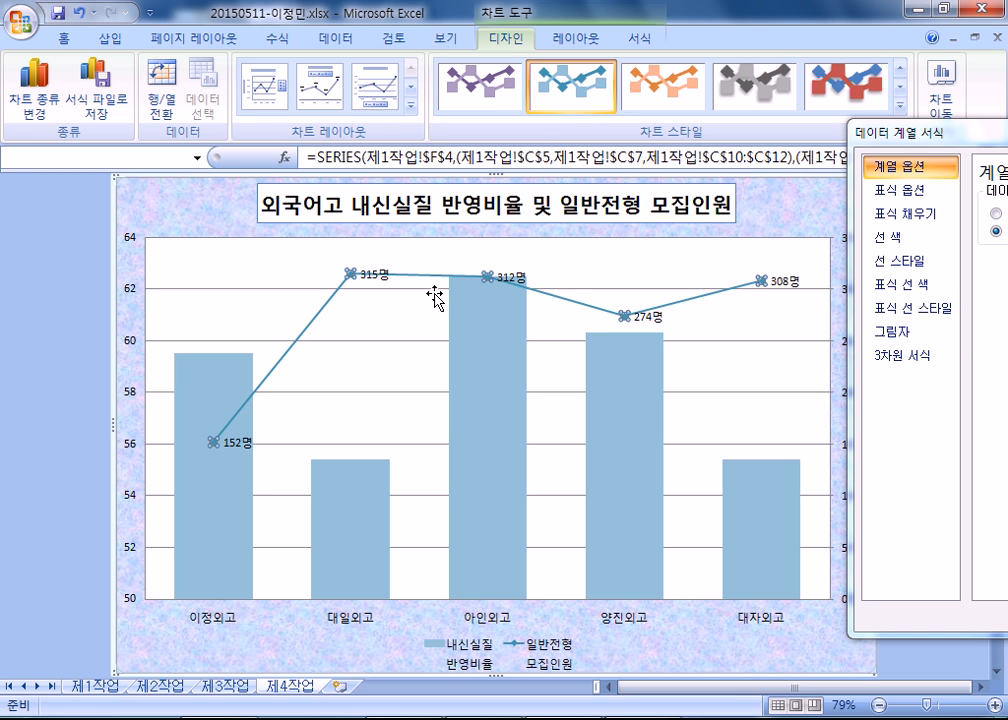
pyautogui.click(520, 279)
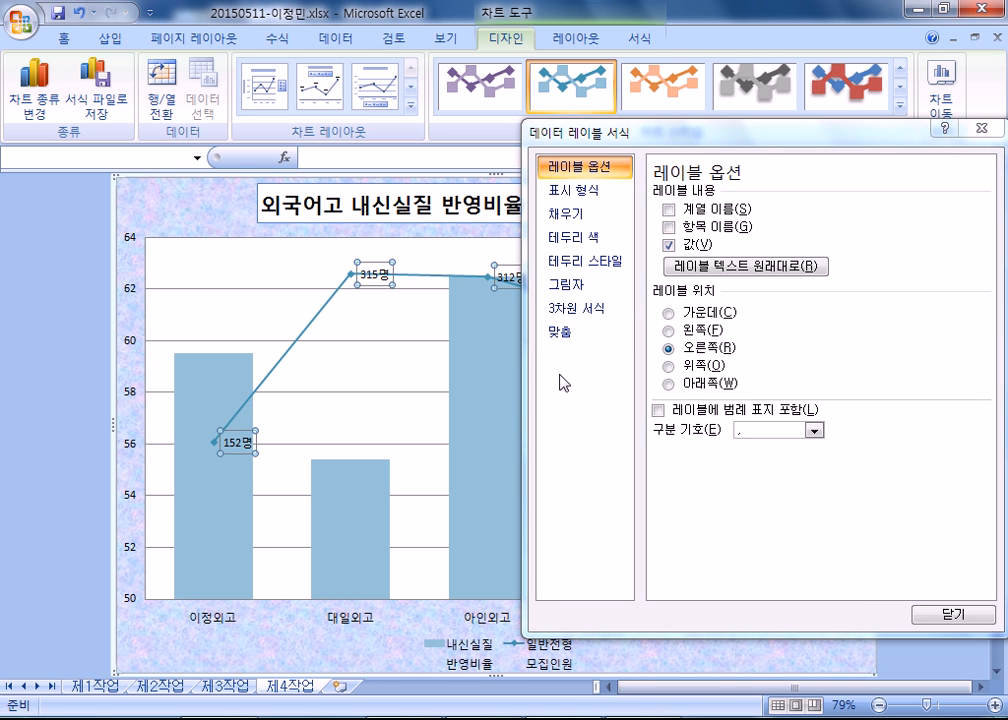
pyautogui.moveTo(745, 132); pyautogui.dragTo(785, 147)
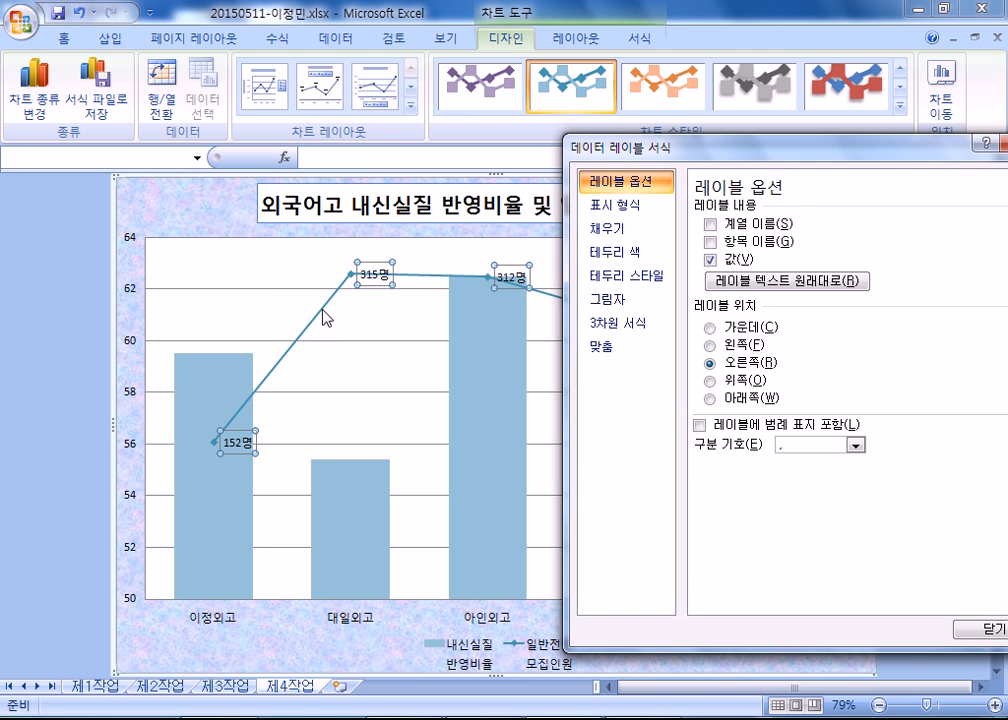
# Close the formatting dialog from the line series and reopen the label options for its data labels.
pyautogui.click(322, 311)
pyautogui.moveTo(632, 148); pyautogui.dragTo(475, 90)
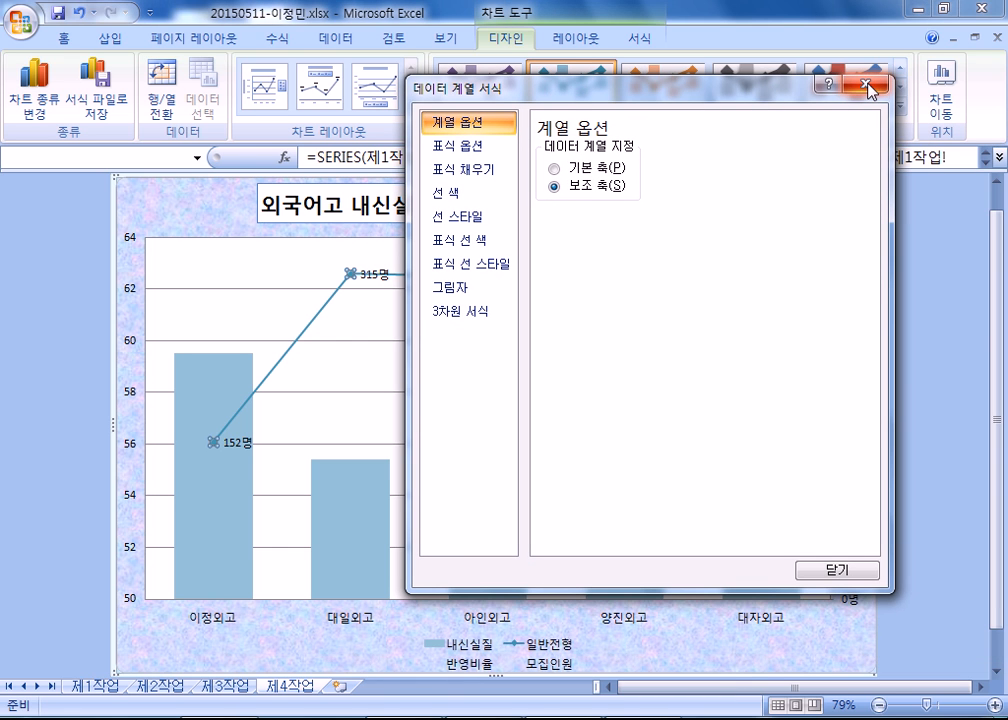
pyautogui.click(866, 86)
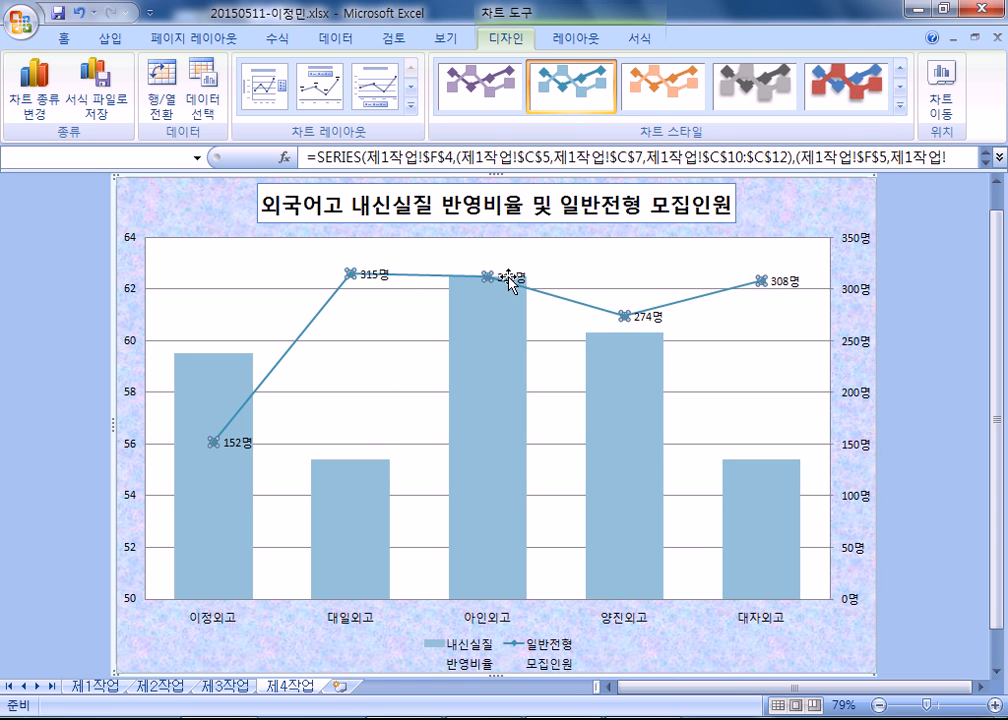
pyautogui.click(511, 278)
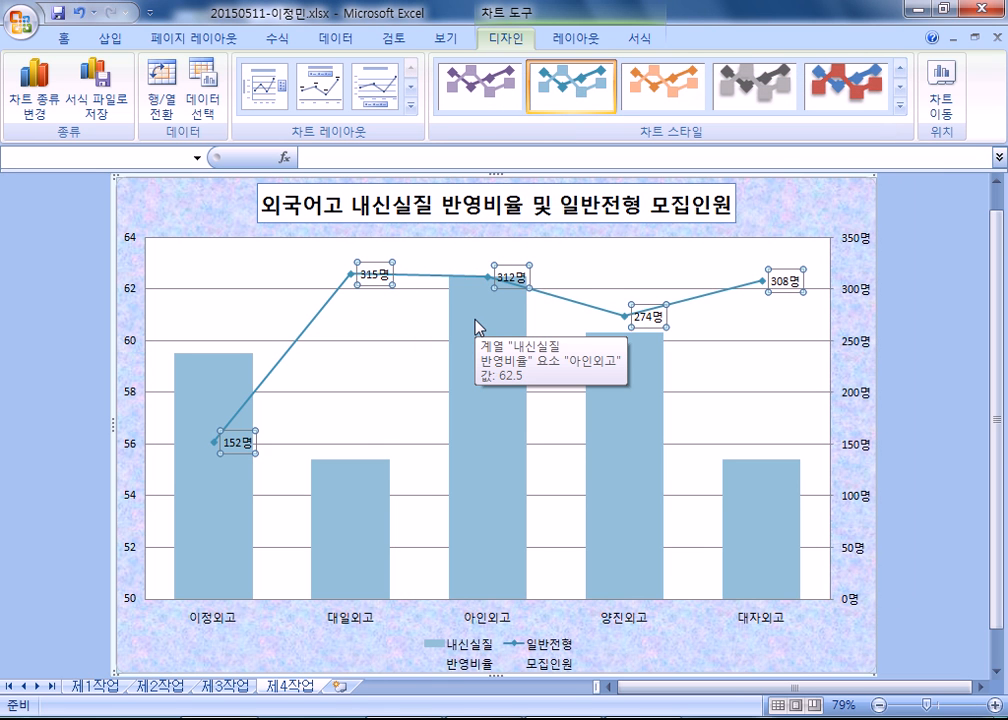
pyautogui.hotkey('ctrl', '1')
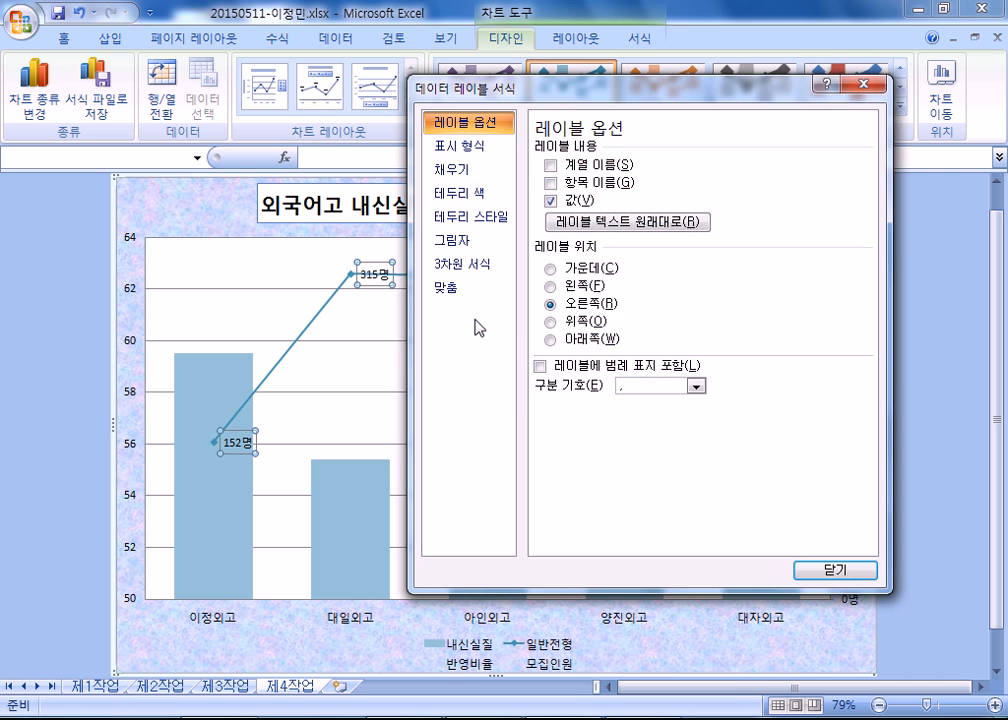
pyautogui.moveTo(440, 88); pyautogui.dragTo(668, 101)
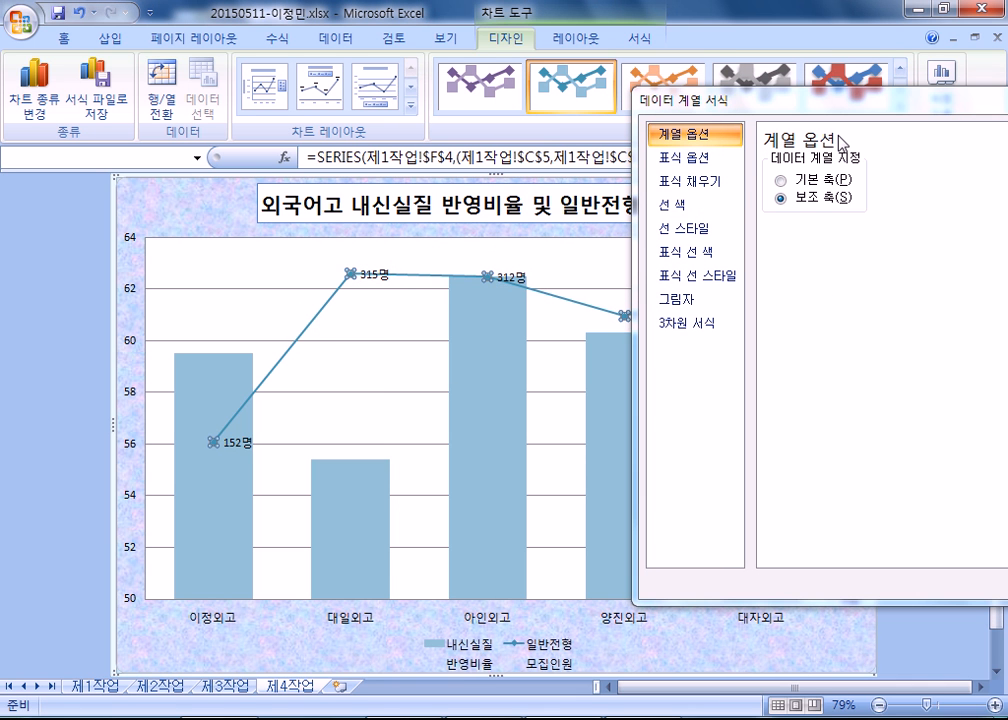
pyautogui.click(378, 279)
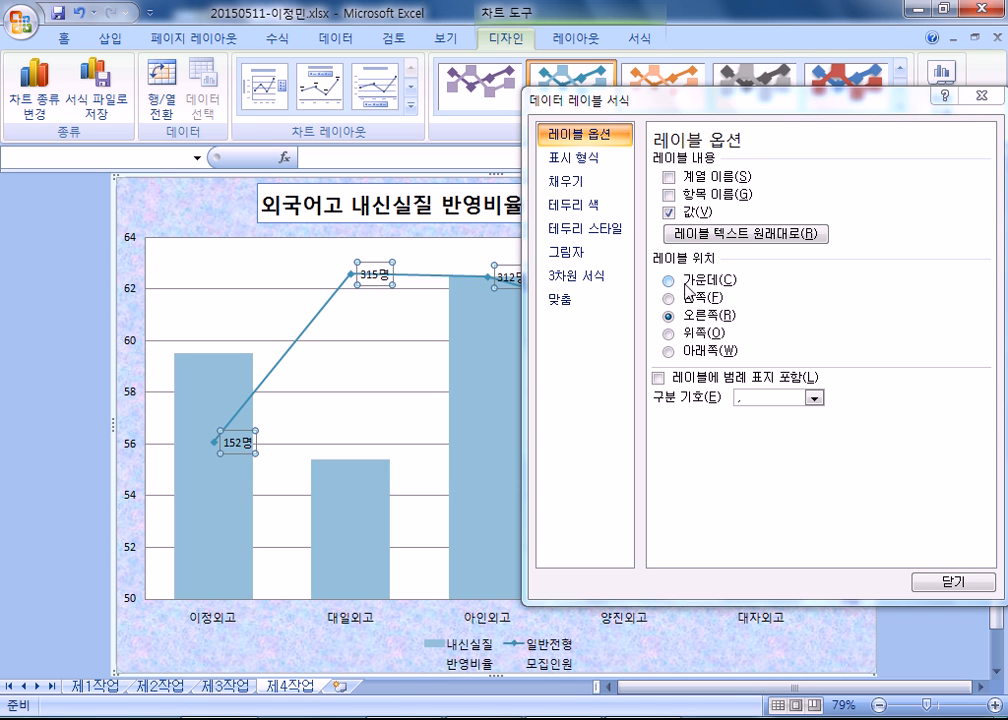
# Try the 위쪽 and 오른쪽 positions for the line series' data labels, ending on 오른쪽.
pyautogui.click(669, 334)
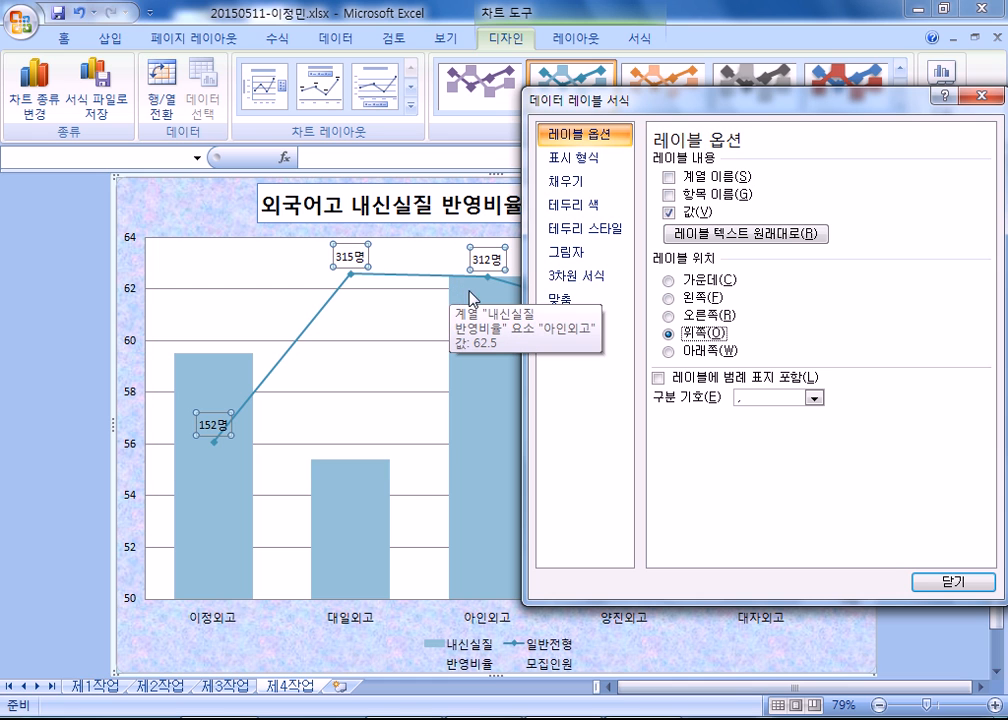
pyautogui.click(688, 316)
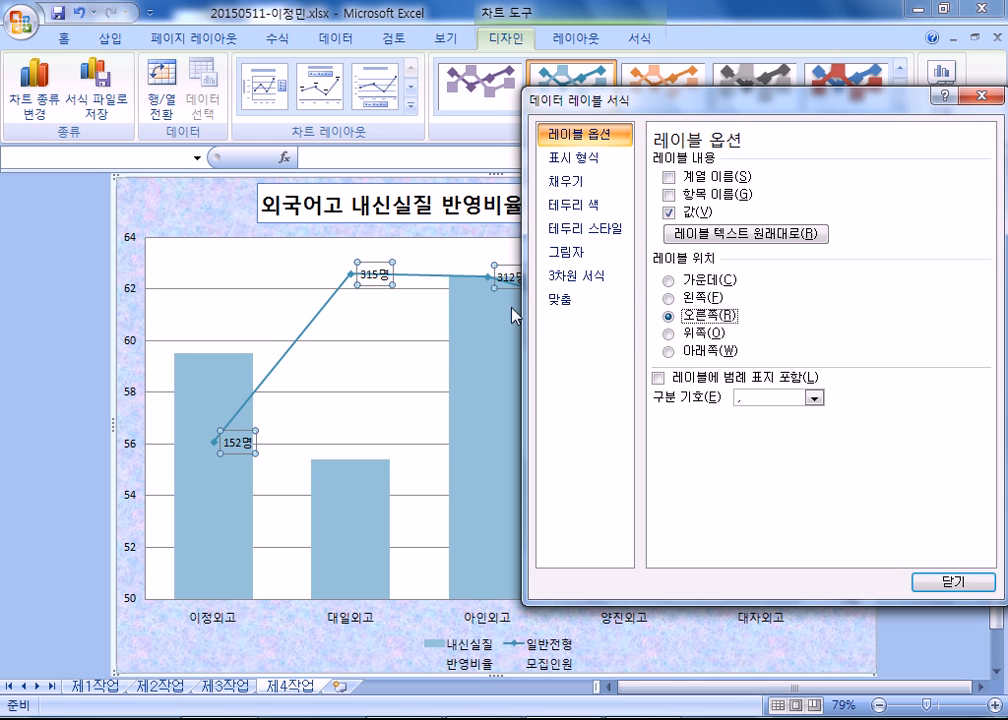
pyautogui.click(668, 334)
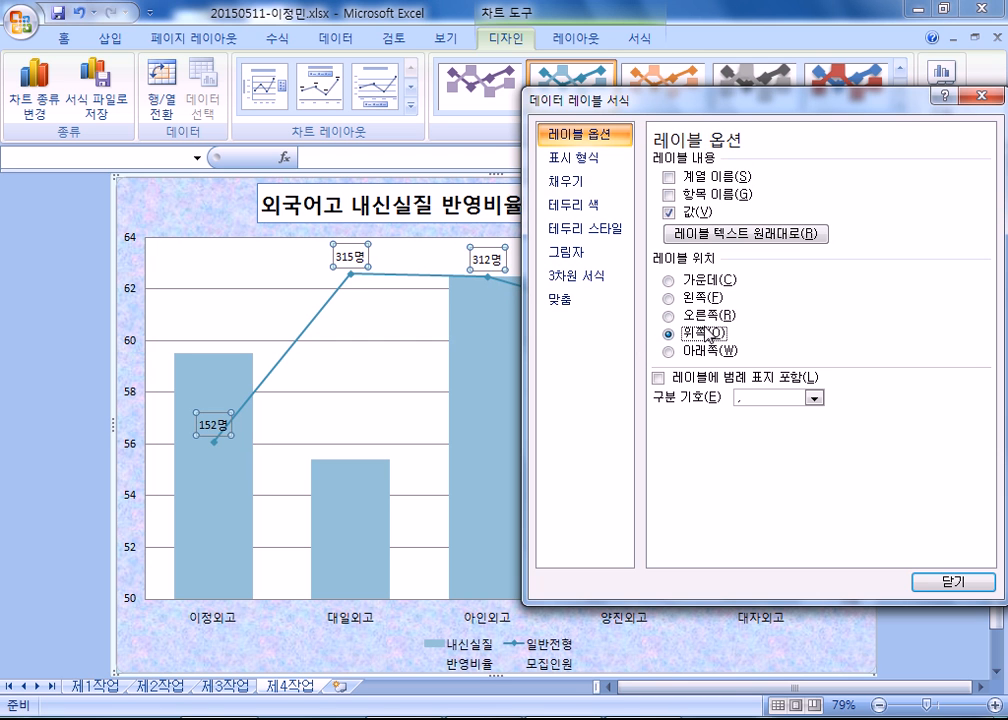
pyautogui.moveTo(530, 94); pyautogui.dragTo(784, 238)
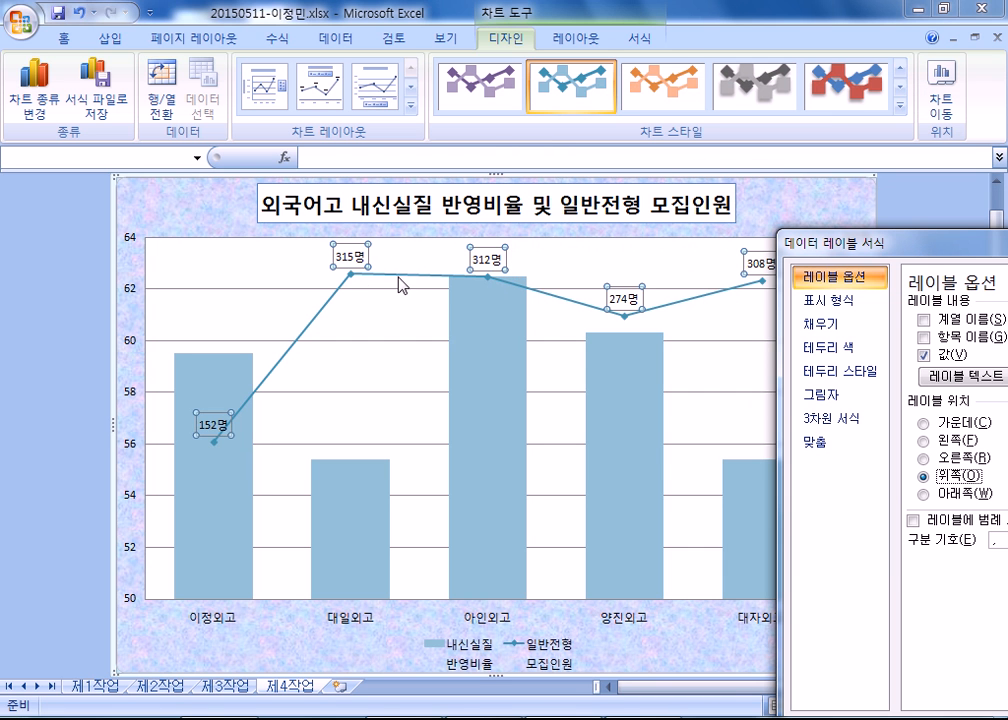
pyautogui.click(924, 458)
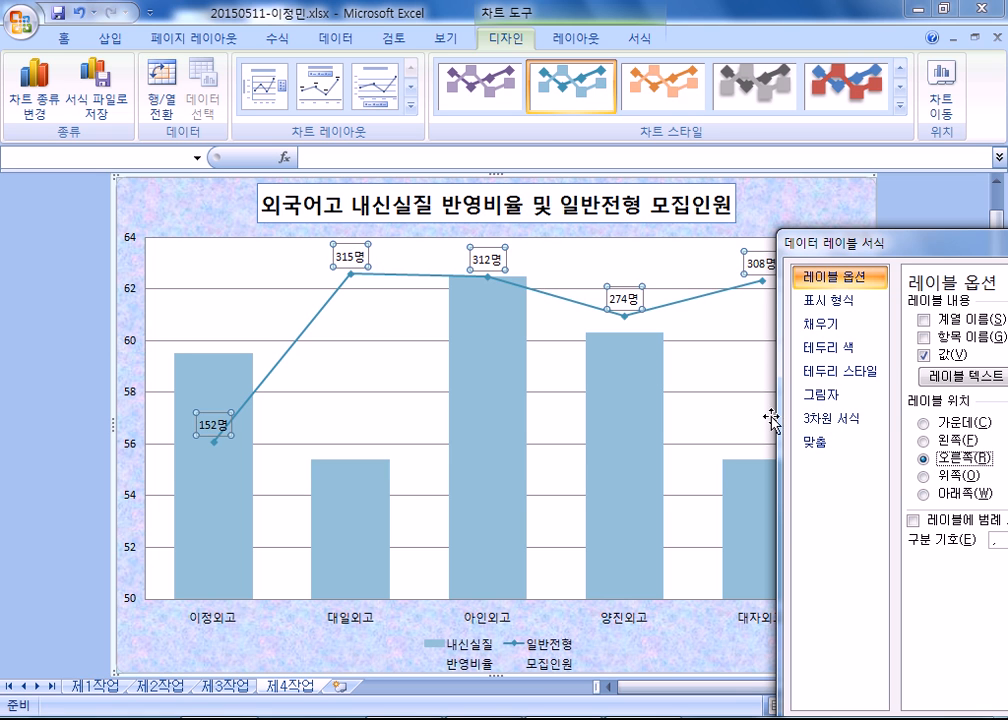
# Move the 대일외고 and 아인외고 data labels individually to just above the line.
pyautogui.click(379, 288)
pyautogui.moveTo(379, 288); pyautogui.dragTo(362, 266)
pyautogui.click(521, 280)
pyautogui.moveTo(521, 280); pyautogui.dragTo(509, 261)
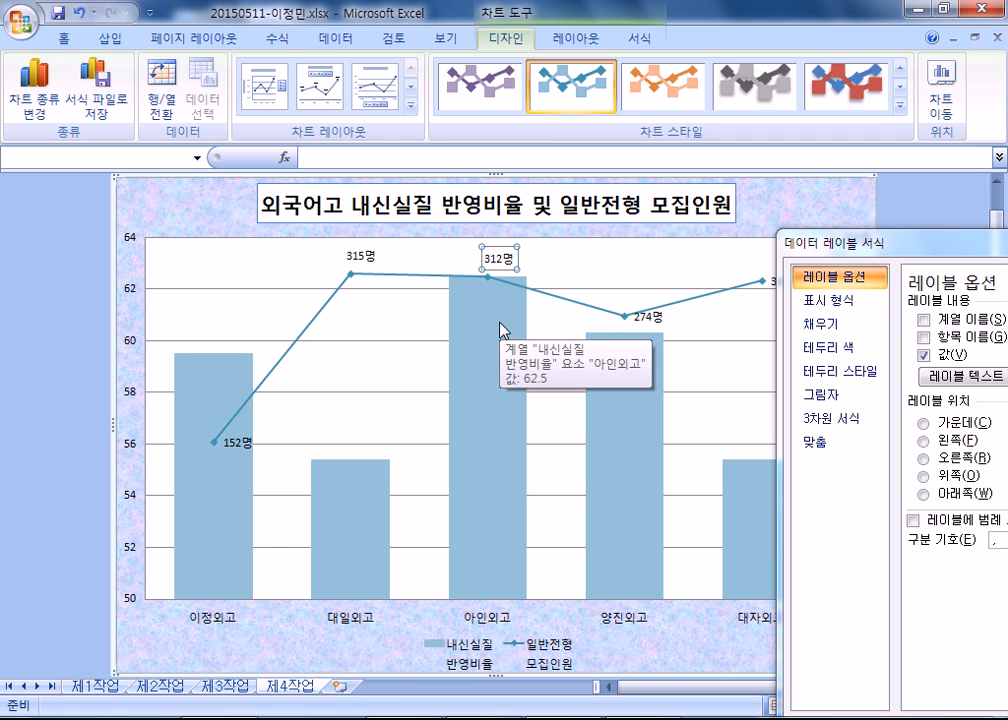
# Reselect all data labels of the line series and reset their position to 오른쪽 by way of 위쪽.
pyautogui.moveTo(830, 234); pyautogui.dragTo(673, 83)
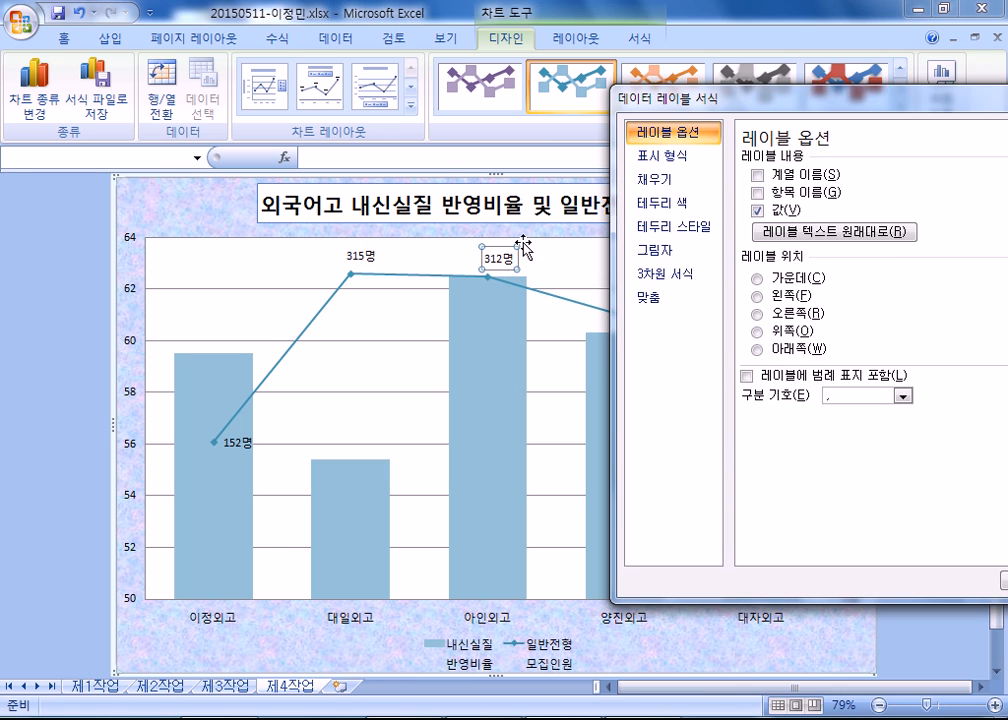
pyautogui.click(414, 254)
pyautogui.click(368, 262)
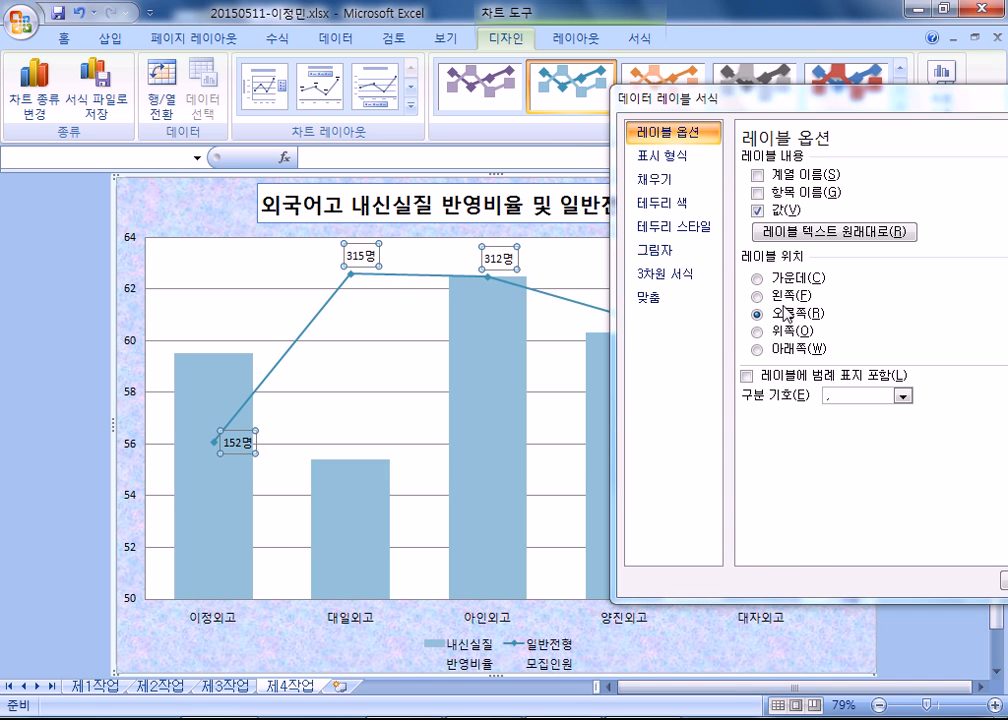
pyautogui.click(790, 320)
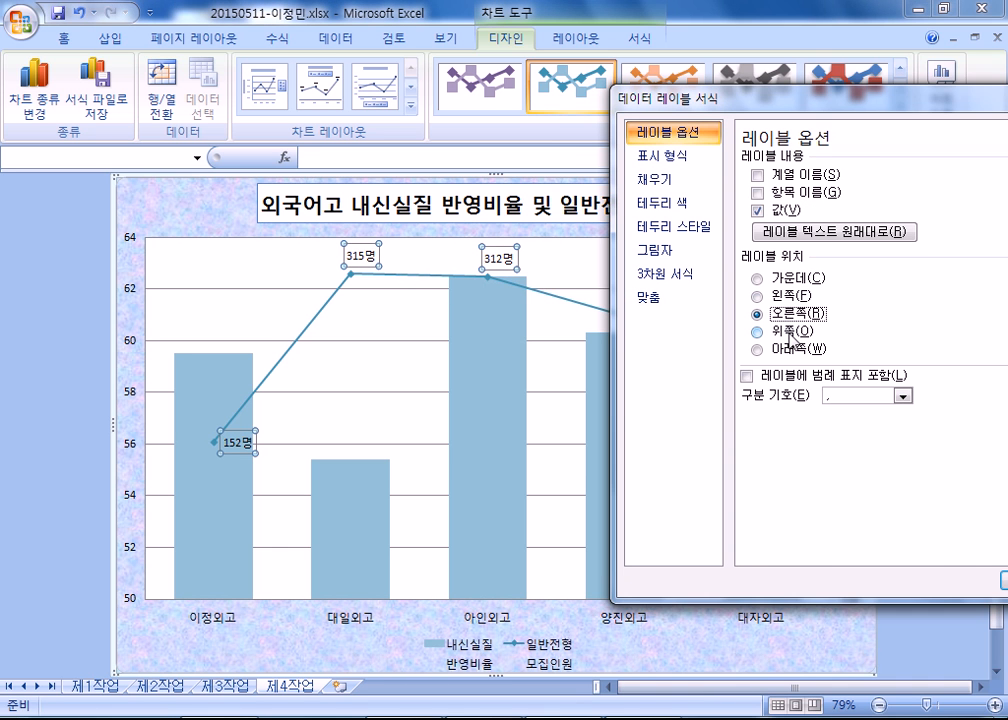
pyautogui.click(788, 331)
pyautogui.click(791, 316)
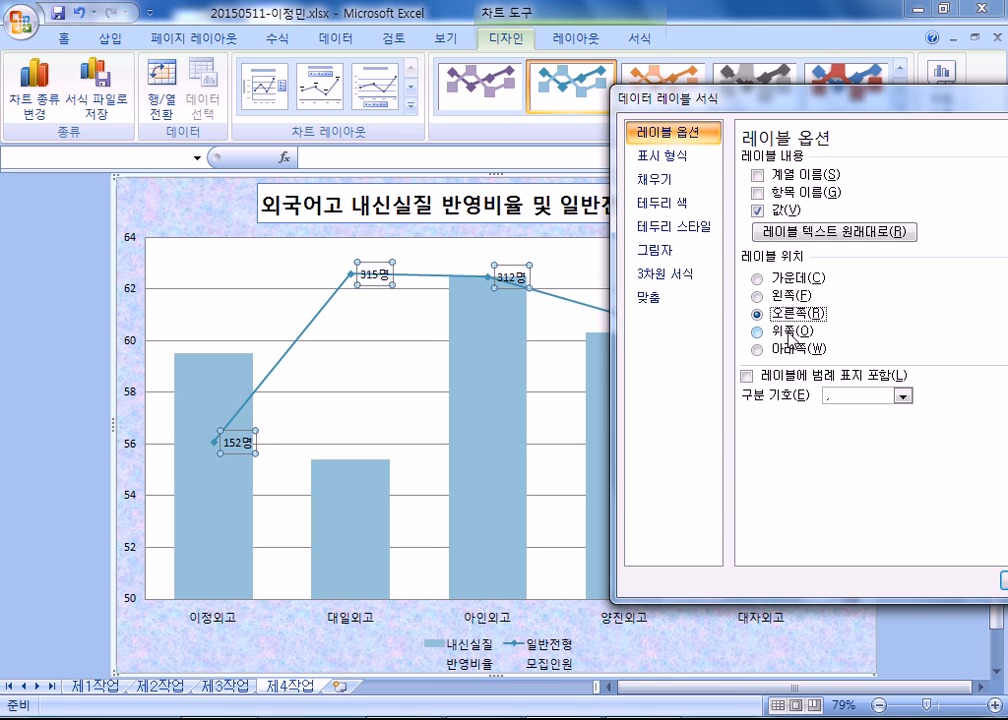
# Remove the line series' data labels by turning off 값 in their label options, and add data labels to the series again.
pyautogui.click(790, 333)
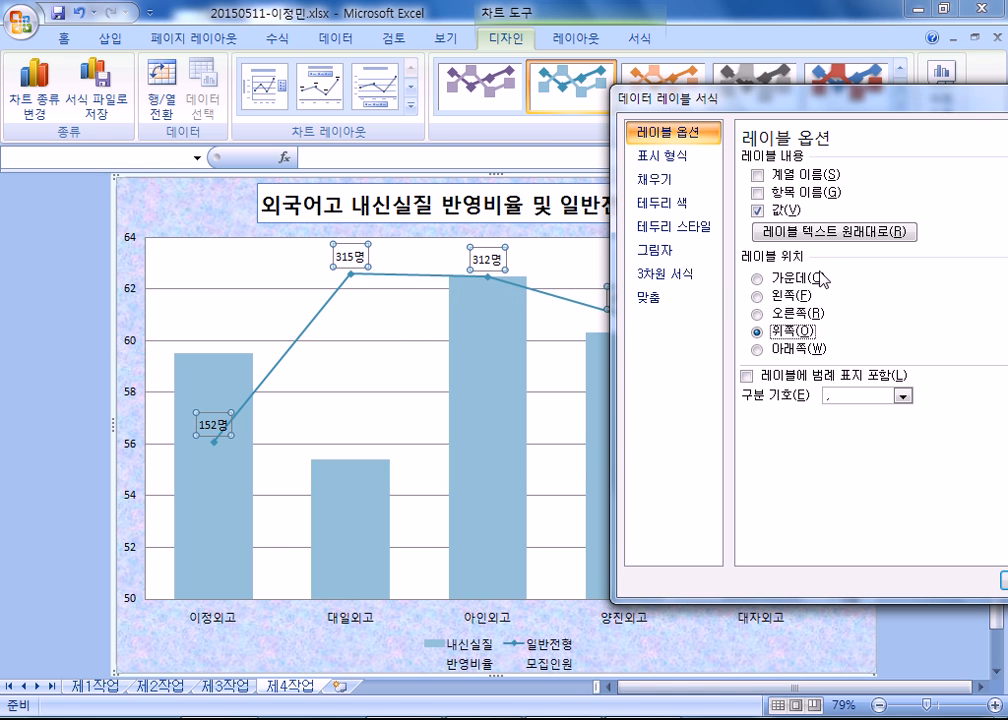
pyautogui.click(757, 211)
pyautogui.moveTo(700, 99); pyautogui.dragTo(518, 175)
pyautogui.press('Escape')
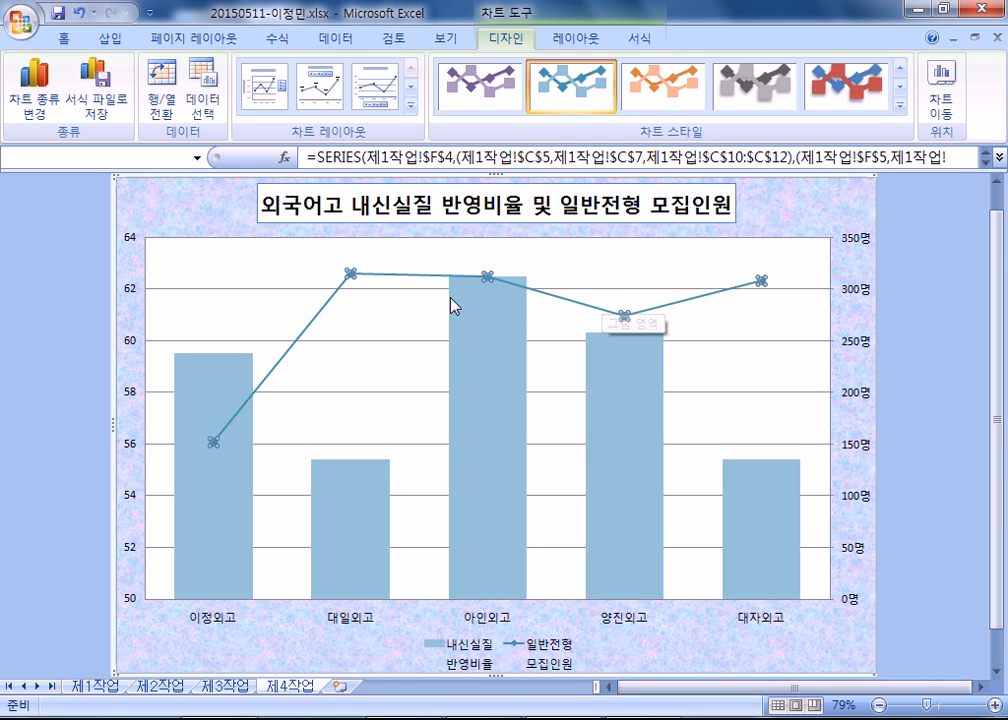
pyautogui.rightClick(405, 281)
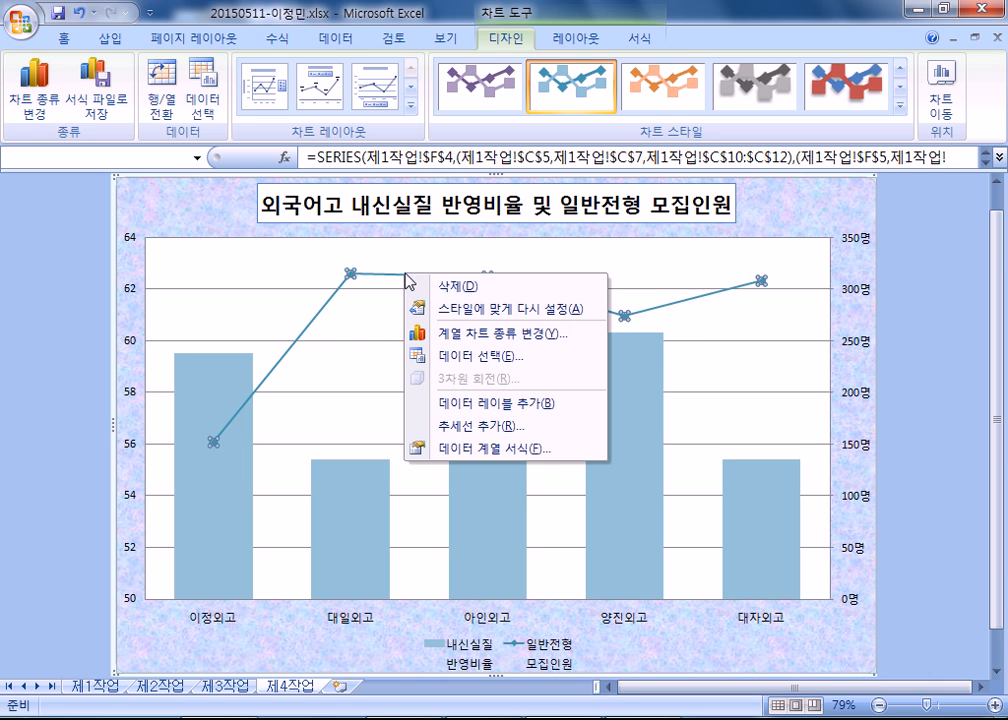
pyautogui.click(461, 404)
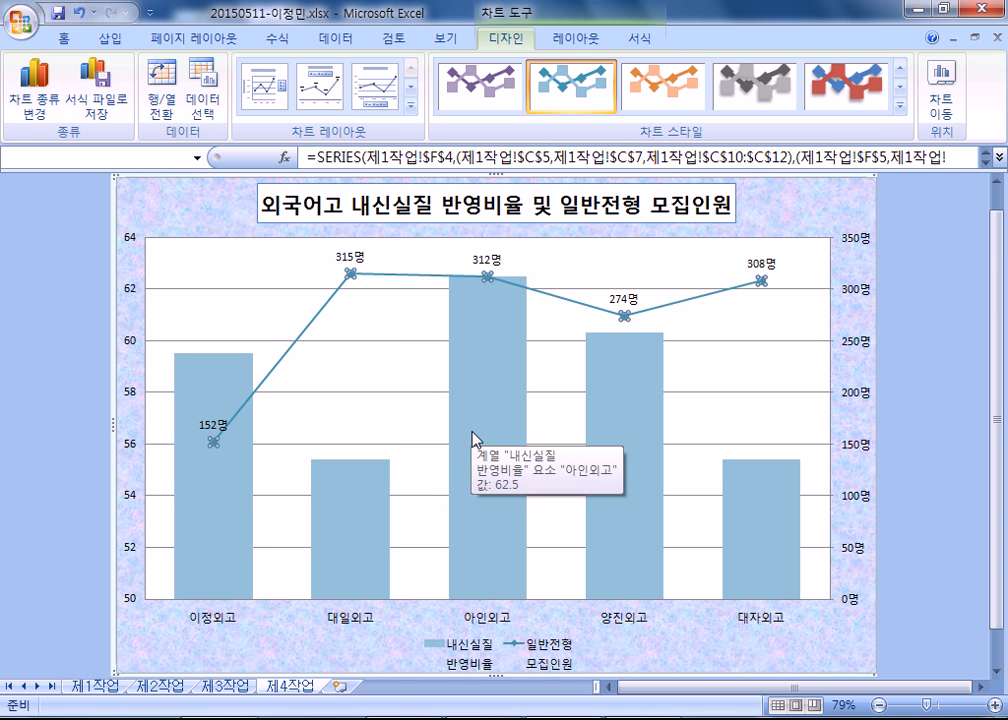
# Examine the 일반전형 모집인원 values in F5:F12 on sheet 제1작업 and return to the chart on 제4작업.
pyautogui.click(97, 687)
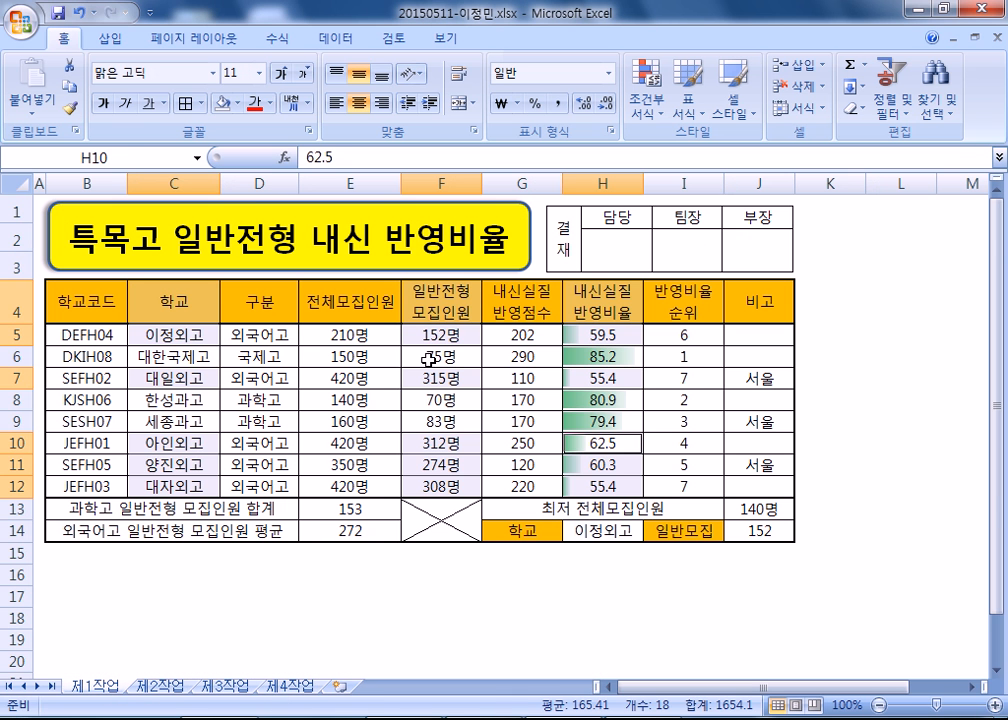
pyautogui.click(458, 334)
pyautogui.moveTo(461, 343); pyautogui.dragTo(461, 480)
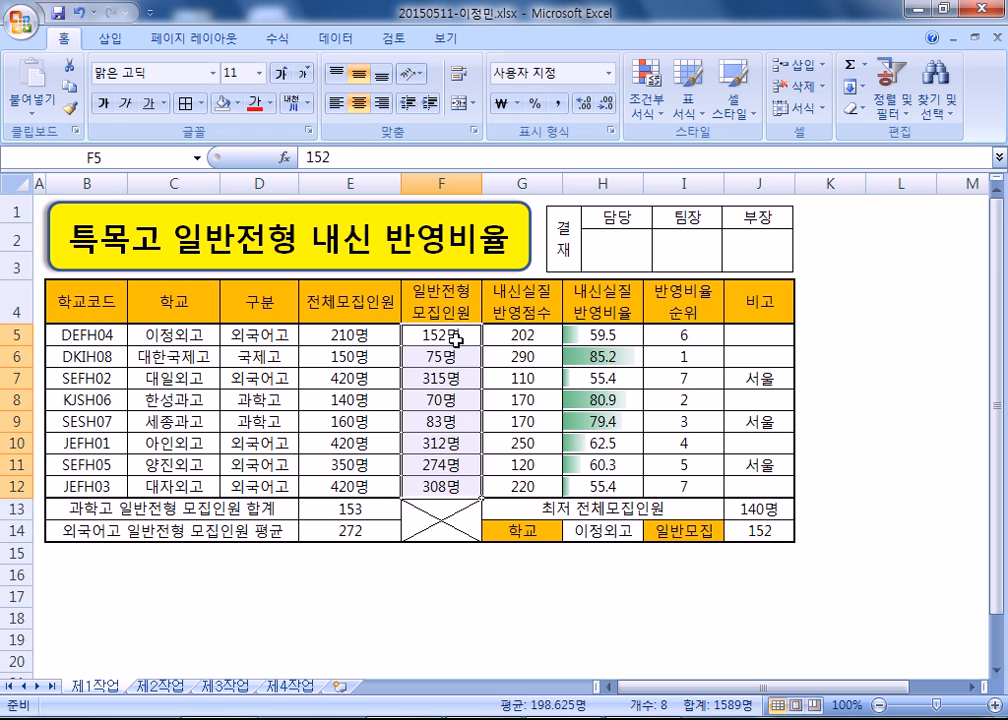
pyautogui.click(289, 688)
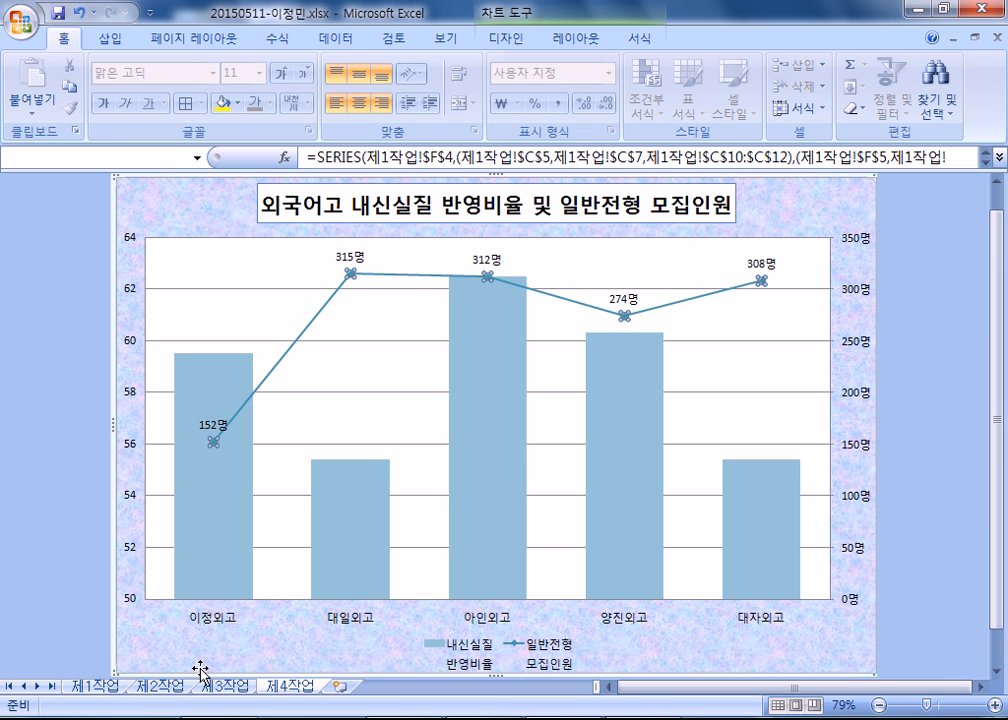
# Remove the "명" suffix from the number format of F5:F12 on 제1작업 and check the chart on 제4작업.
pyautogui.click(105, 688)
pyautogui.moveTo(445, 333); pyautogui.dragTo(445, 483)
pyautogui.hotkey('ctrl', '1')
pyautogui.moveTo(549, 259); pyautogui.dragTo(522, 259)
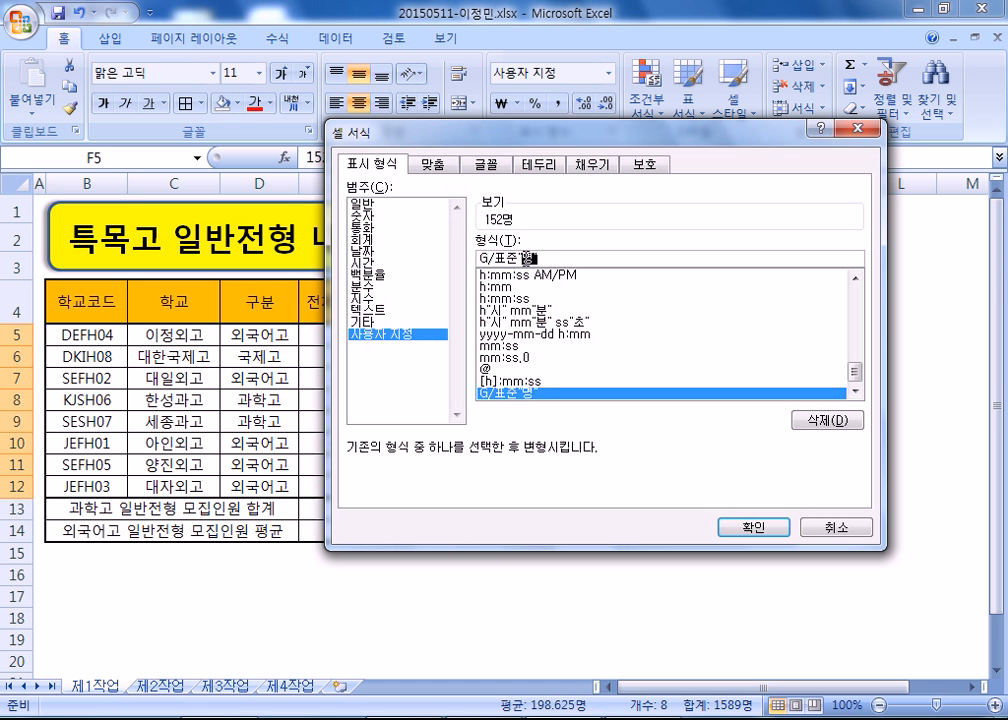
pyautogui.press('BackSpace')
pyautogui.press('Return')
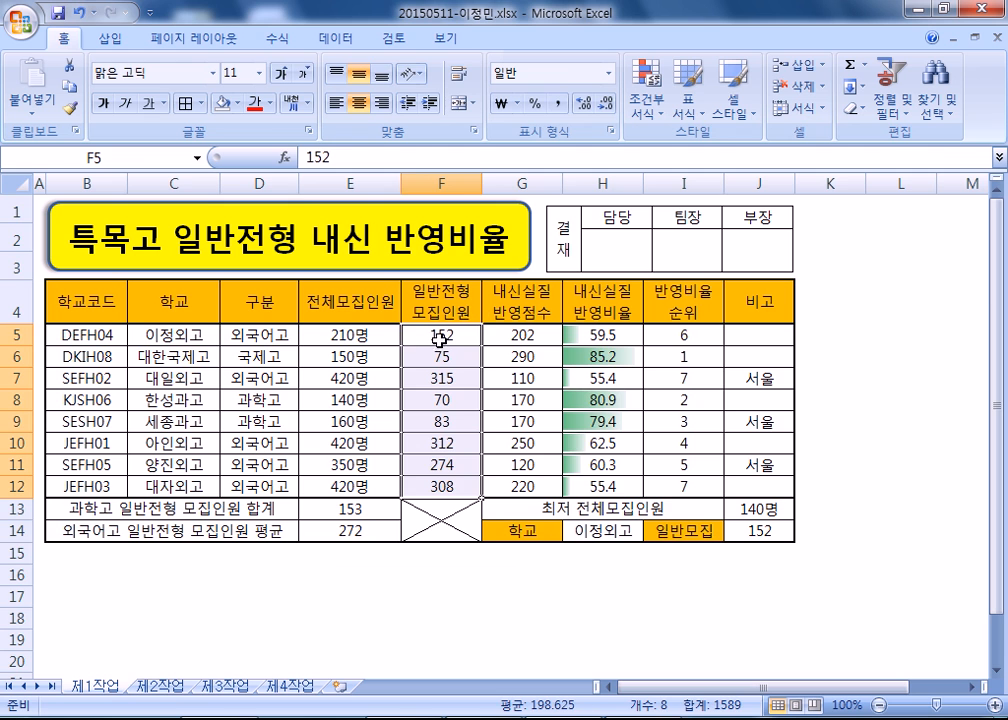
pyautogui.click(289, 686)
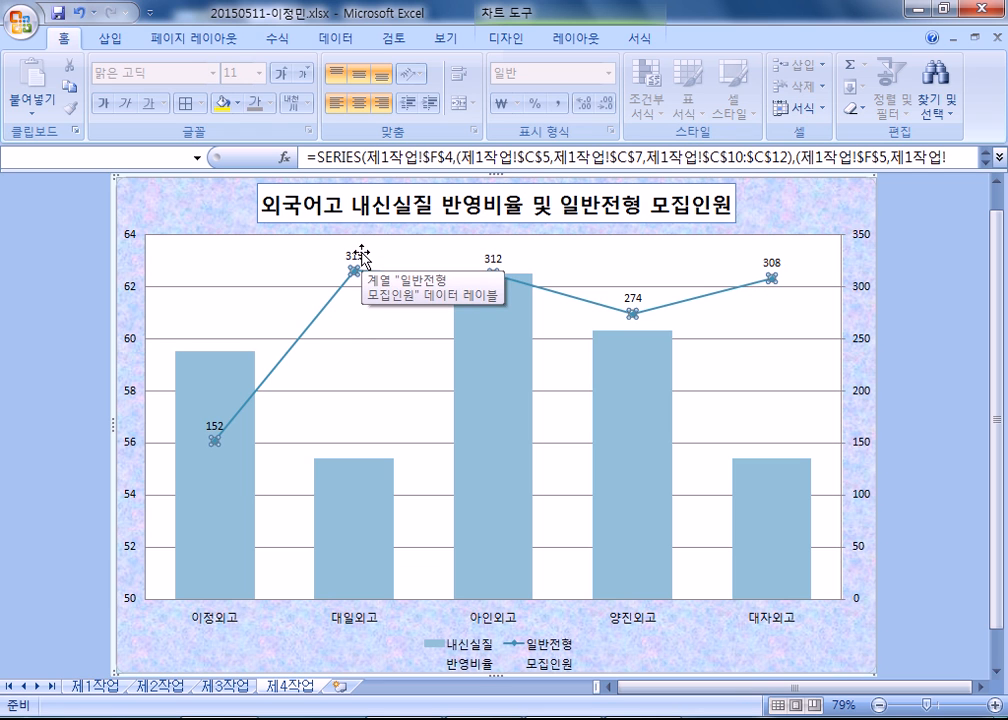
# Give F5:F12 on 제1작업 the custom number format G/표준"명" again.
pyautogui.click(100, 687)
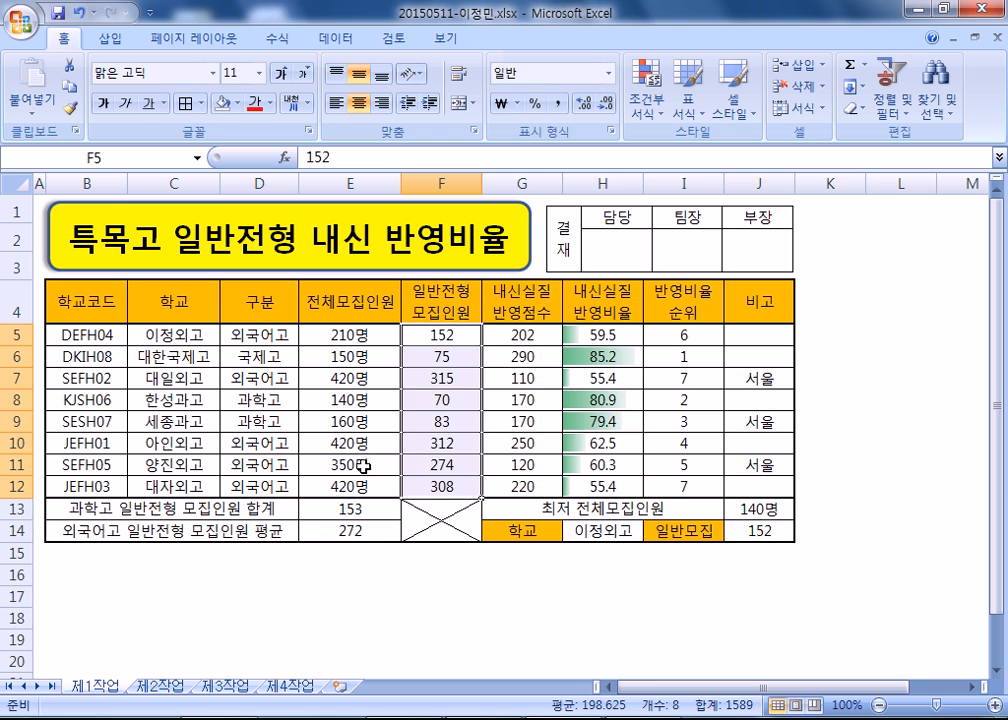
pyautogui.hotkey('ctrl', '1')
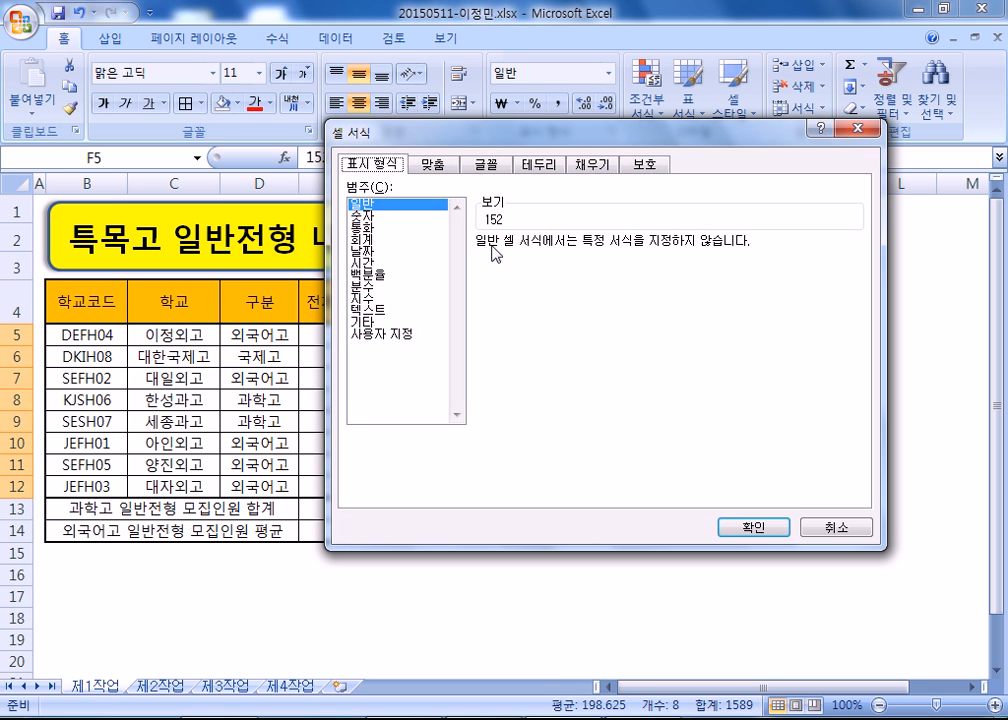
pyautogui.click(381, 333)
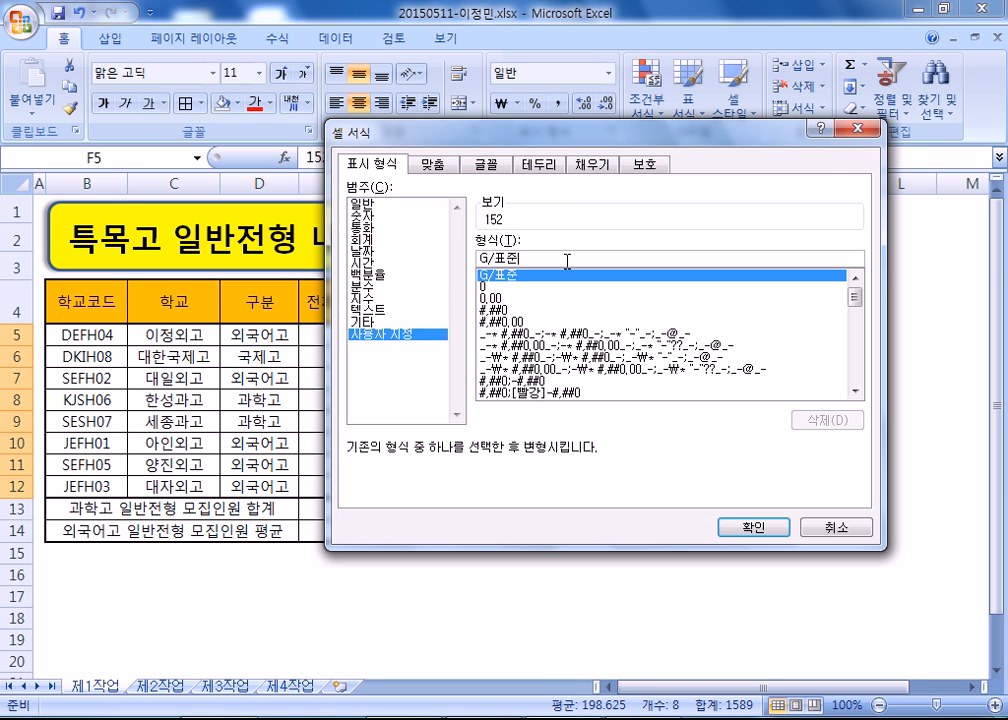
pyautogui.write('며')
pyautogui.press('Return')
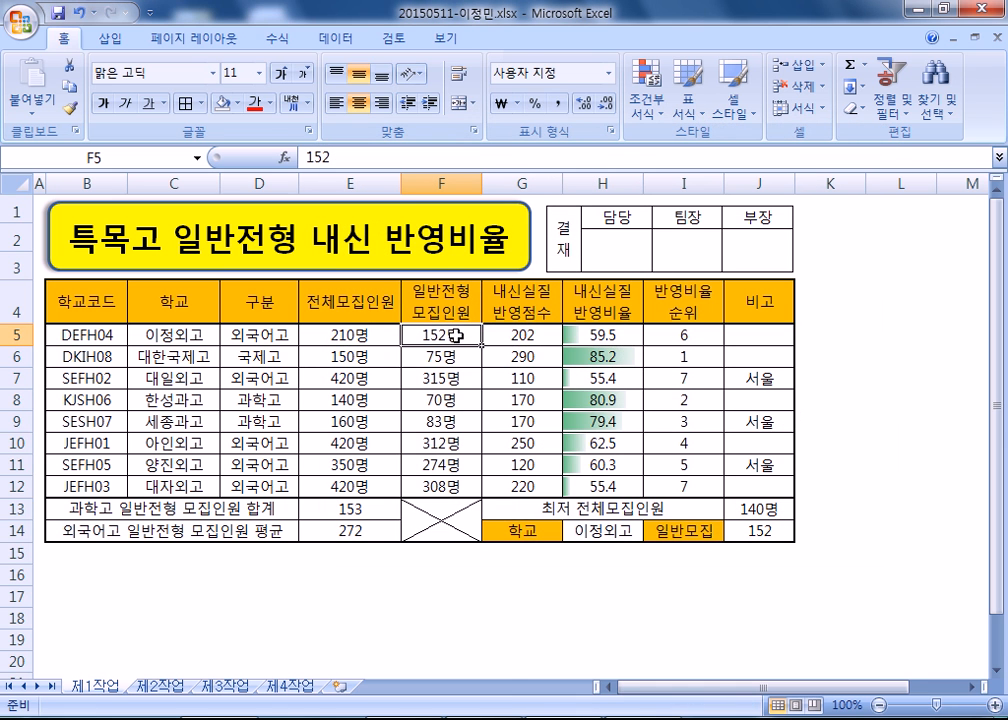
# Look through the 일반전형 모집인원 columns on 제2작업, 제3작업 and 제1작업, ending on the chart on 제4작업.
pyautogui.click(160, 693)
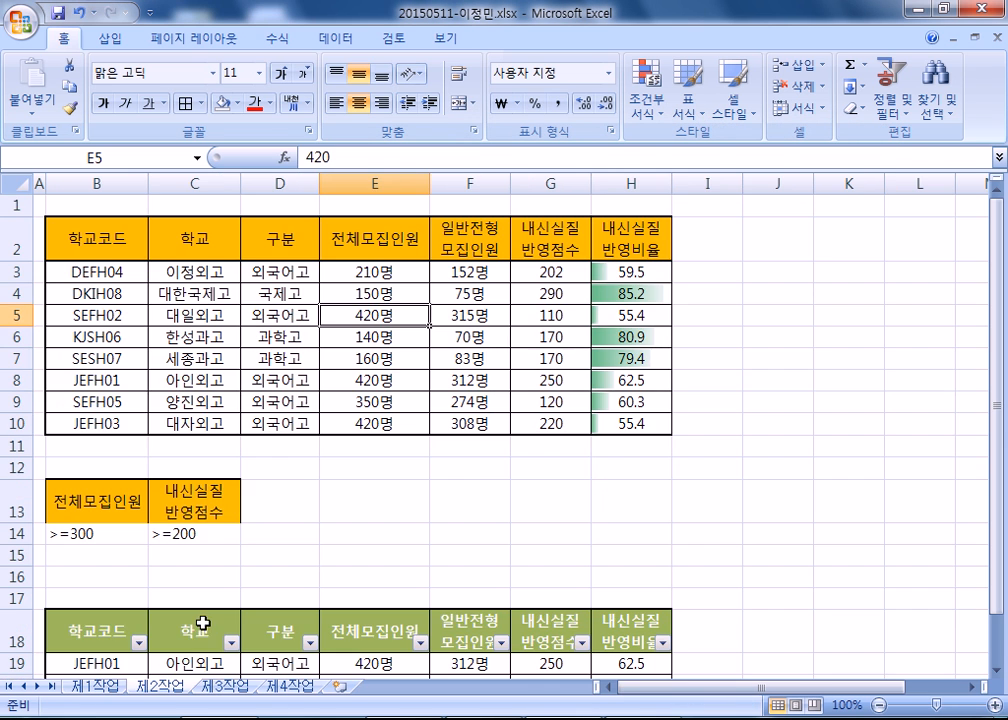
pyautogui.click(466, 271)
pyautogui.click(222, 687)
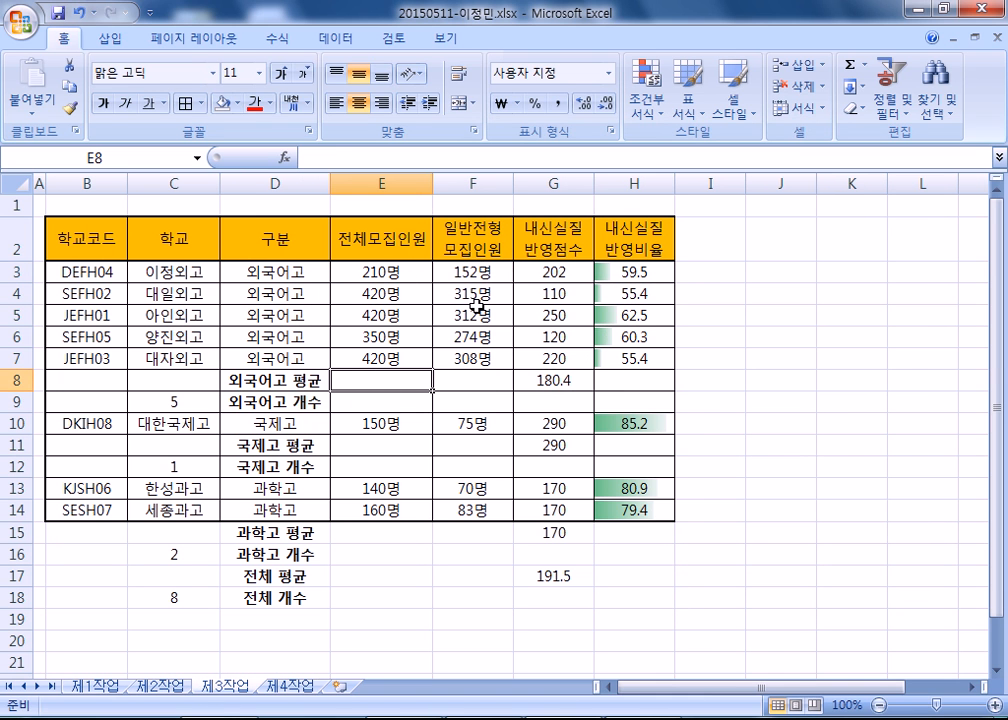
pyautogui.click(95, 687)
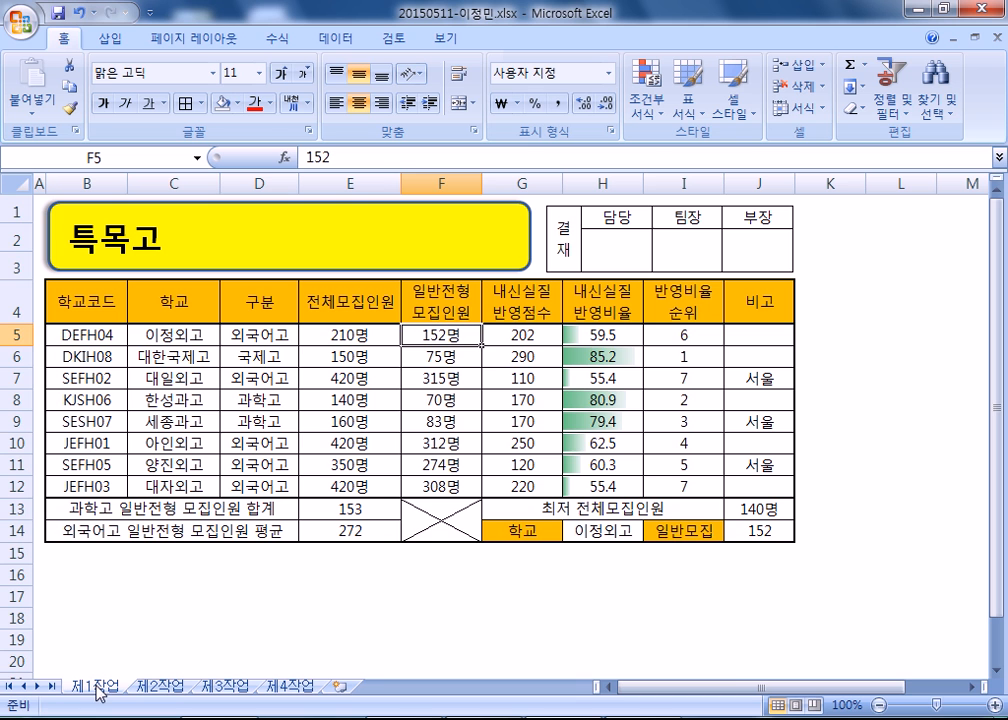
pyautogui.click(288, 687)
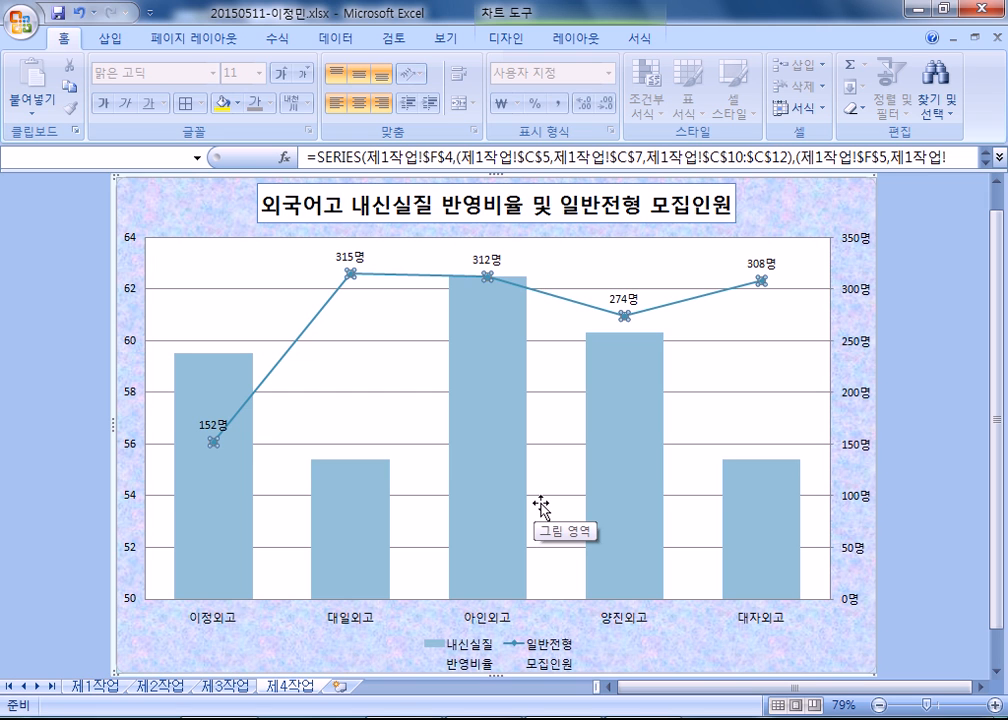
# Examine the 일반전형 모집인원 values on 제1작업 and 제2작업, including the number format of F3:F10 and the filtered results in F19:F20.
pyautogui.click(95, 686)
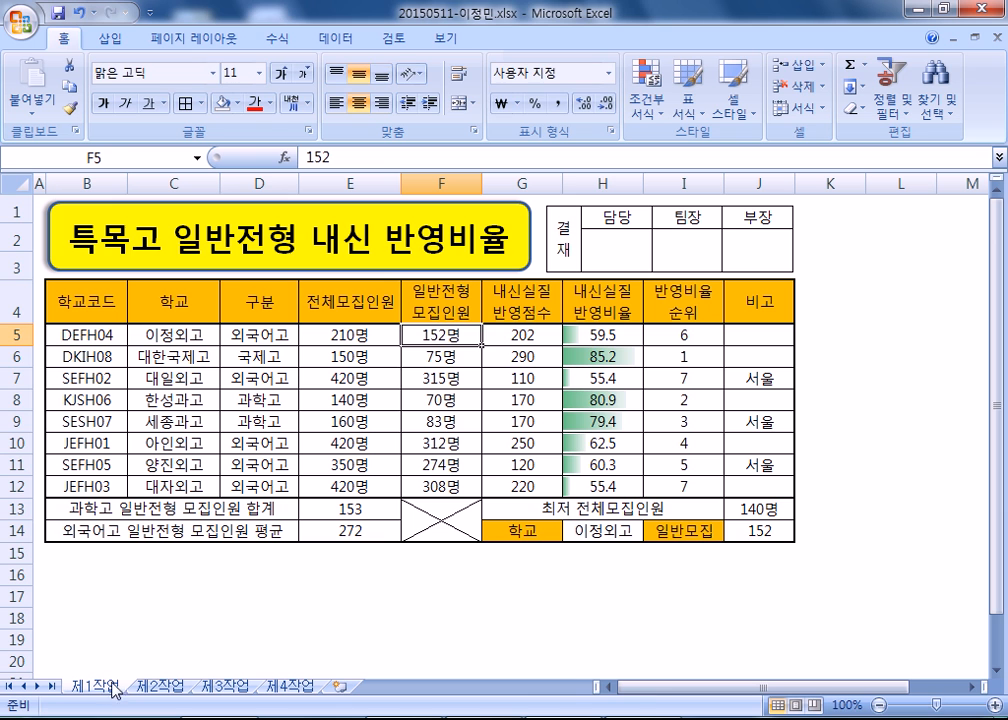
pyautogui.moveTo(461, 333); pyautogui.dragTo(445, 487)
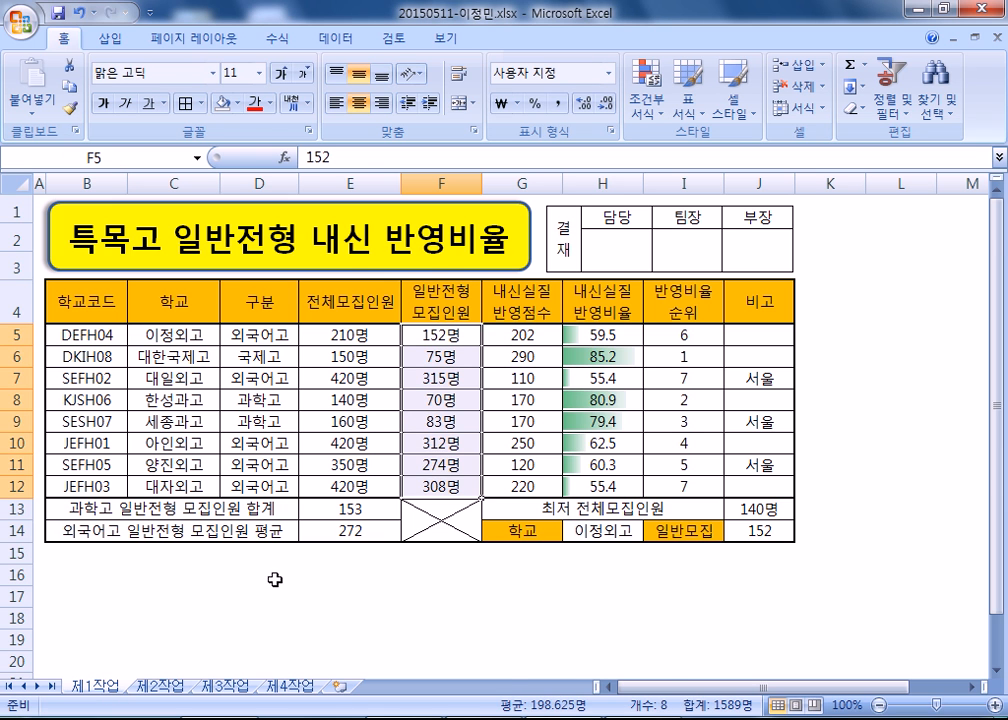
pyautogui.click(163, 687)
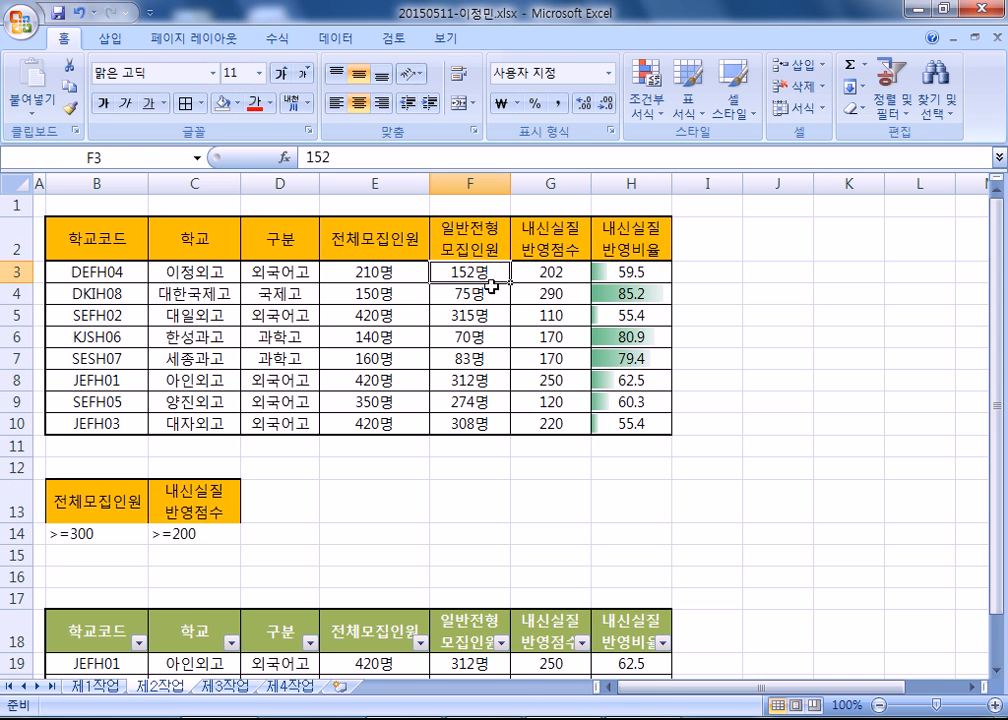
pyautogui.moveTo(466, 271); pyautogui.dragTo(468, 424)
pyautogui.hotkey('ctrl', '1')
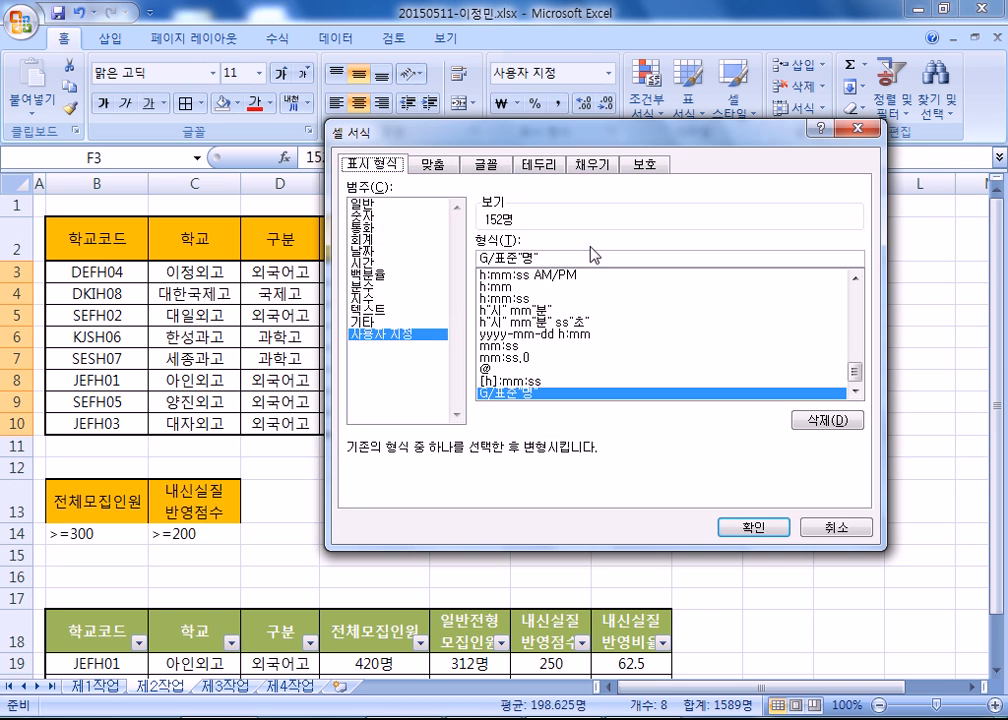
pyautogui.press('Return')
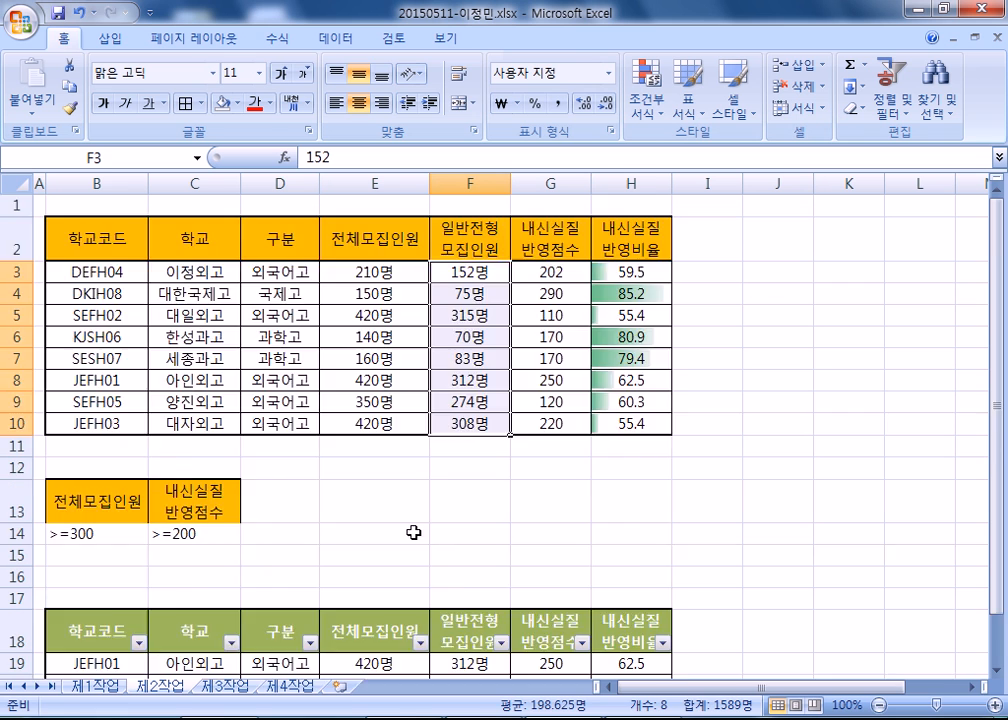
pyautogui.scroll(-3, 483, 499)
pyautogui.moveTo(461, 445); pyautogui.dragTo(473, 465)
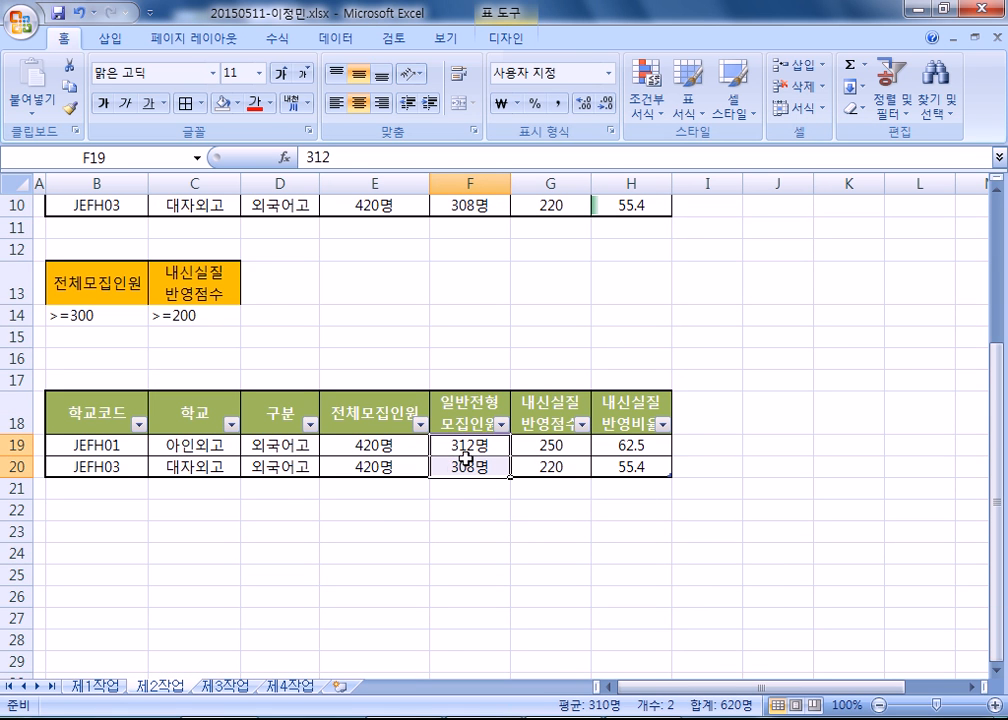
# Examine the 일반전형 모집인원 values of all three school groups on sheet 제3작업.
pyautogui.click(228, 686)
pyautogui.click(484, 273)
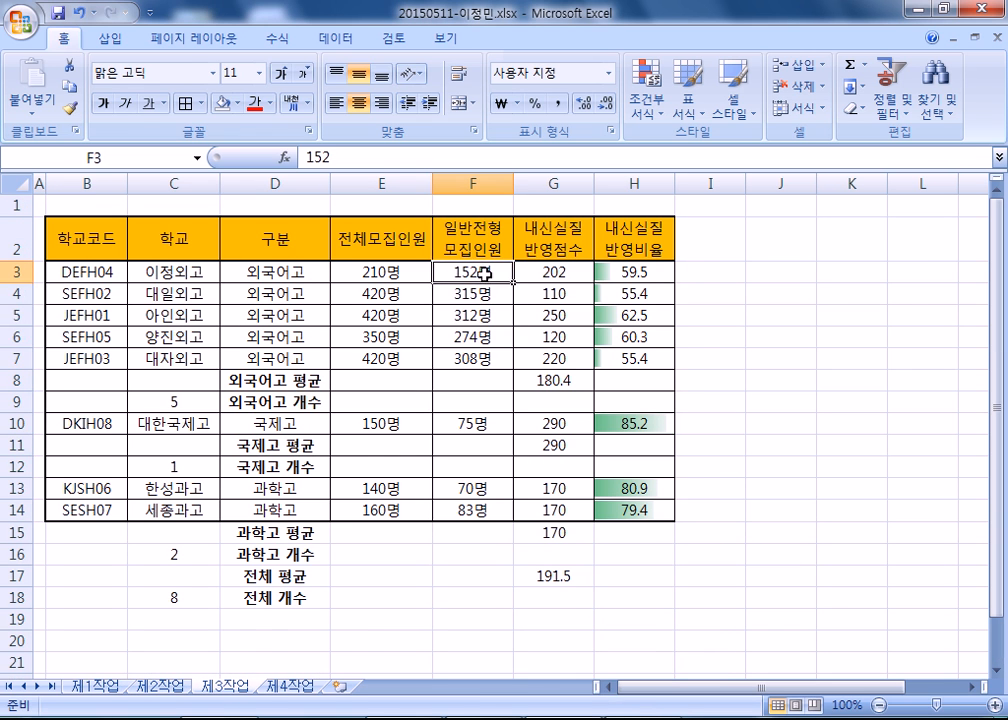
pyautogui.moveTo(484, 273); pyautogui.dragTo(479, 355)
pyautogui.keyDown('ctrl'); pyautogui.click(470, 423); pyautogui.keyUp('ctrl')
pyautogui.moveTo(470, 486); pyautogui.dragTo(508, 503)
pyautogui.click(476, 328)
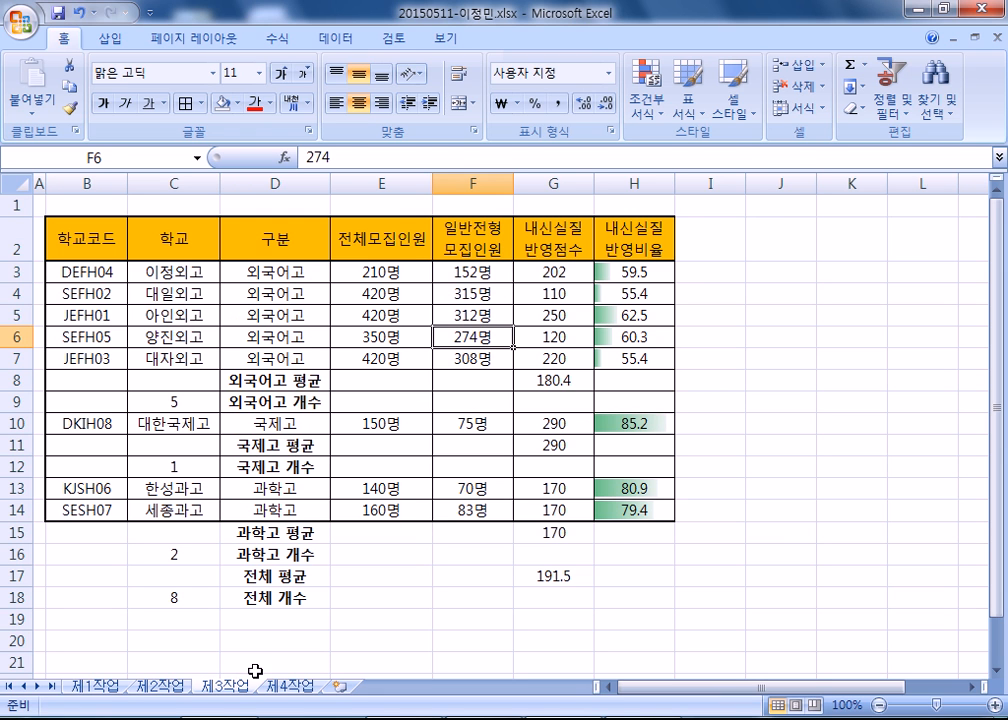
# Compare the line's data labels on 제4작업 with the 일반전형 모집인원 values on 제1작업, ending on the chart.
pyautogui.click(288, 686)
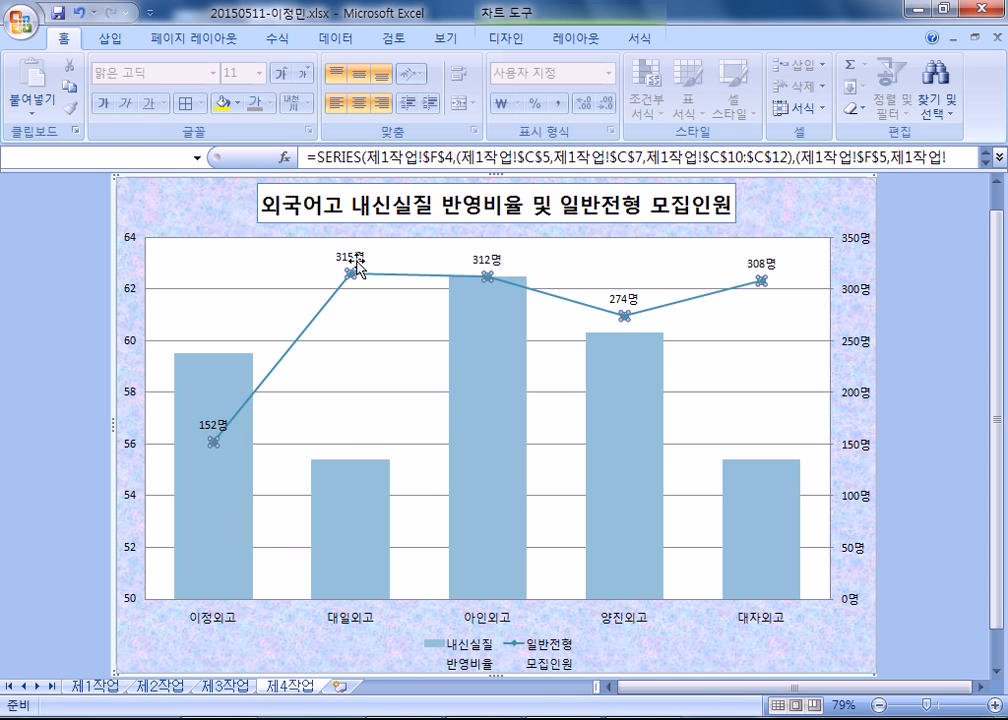
pyautogui.click(100, 687)
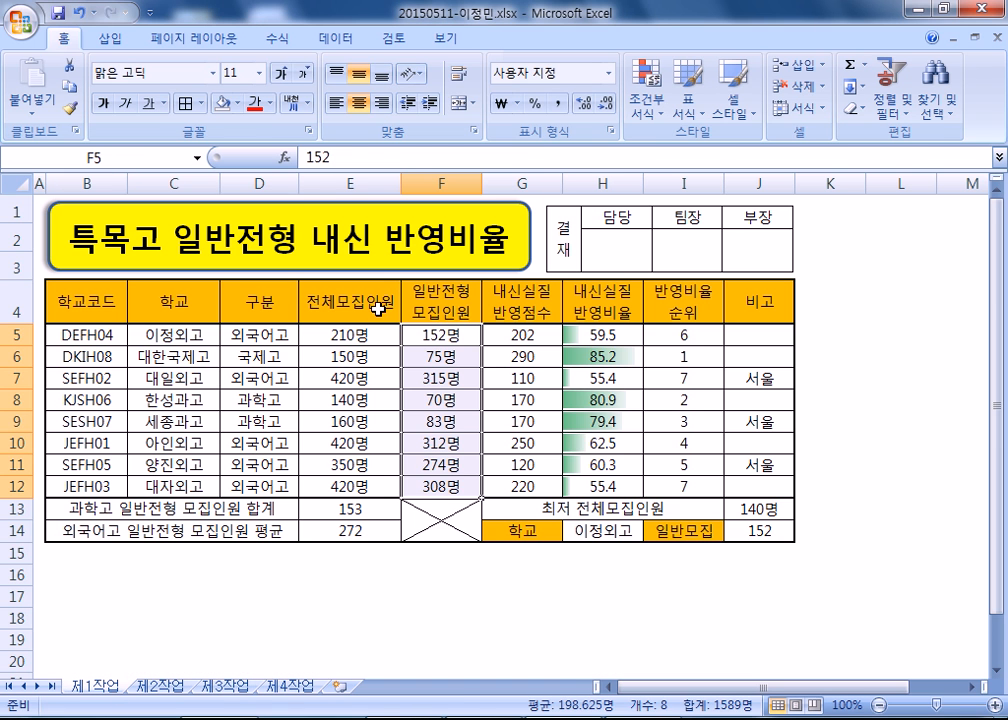
pyautogui.click(290, 686)
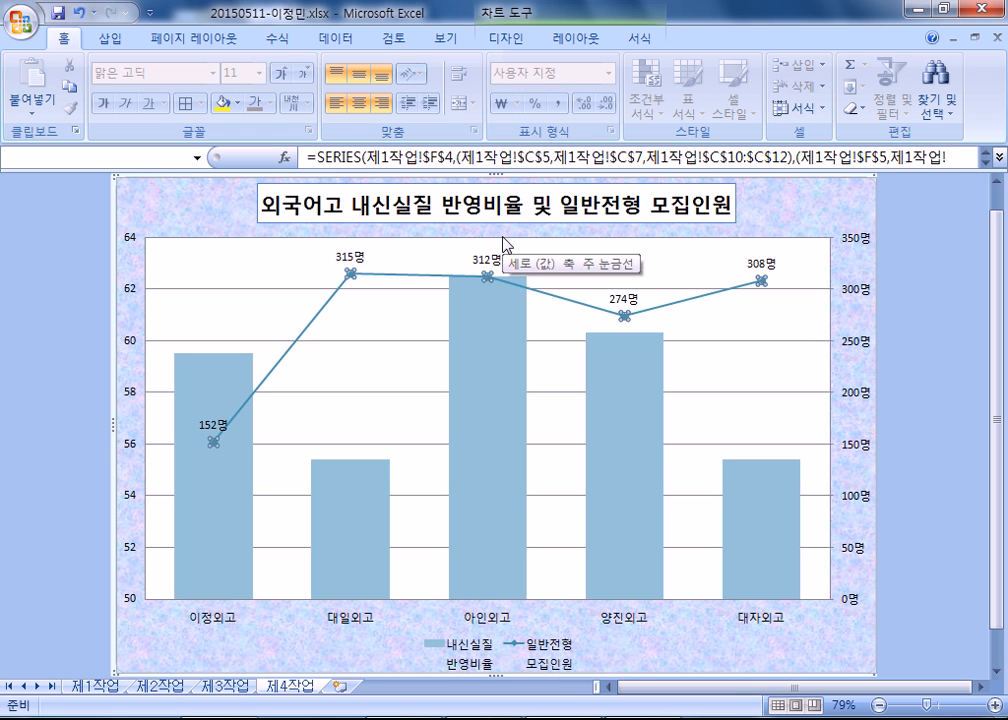
# Set the dash type of the chart's major gridlines to 파선 and close the gridline formatting.
pyautogui.click(265, 291)
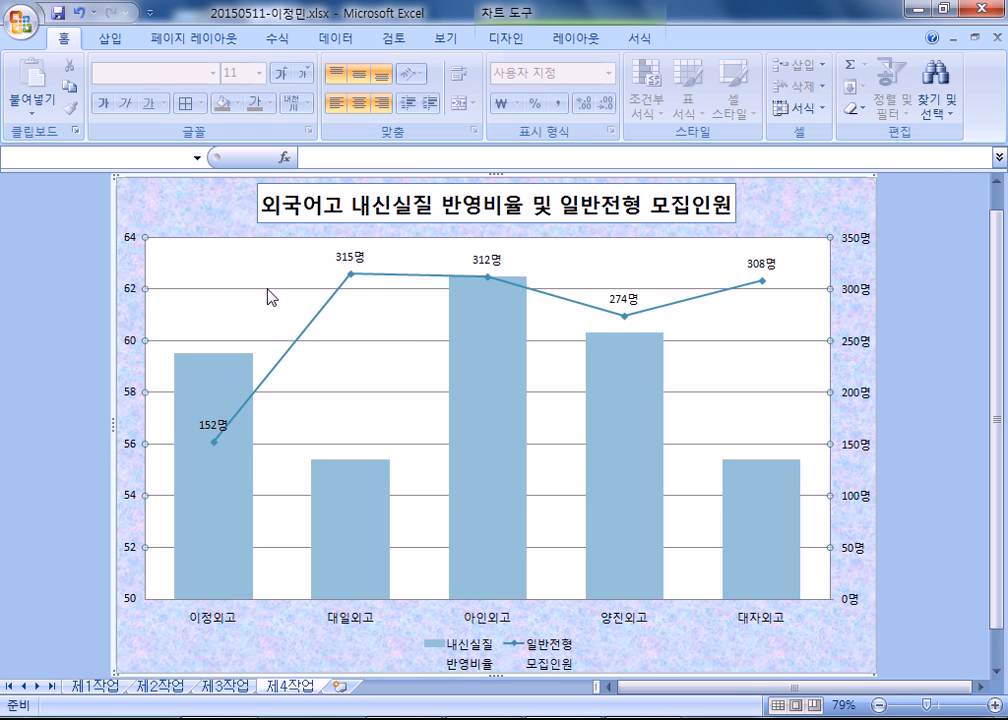
pyautogui.doubleClick(373, 343)
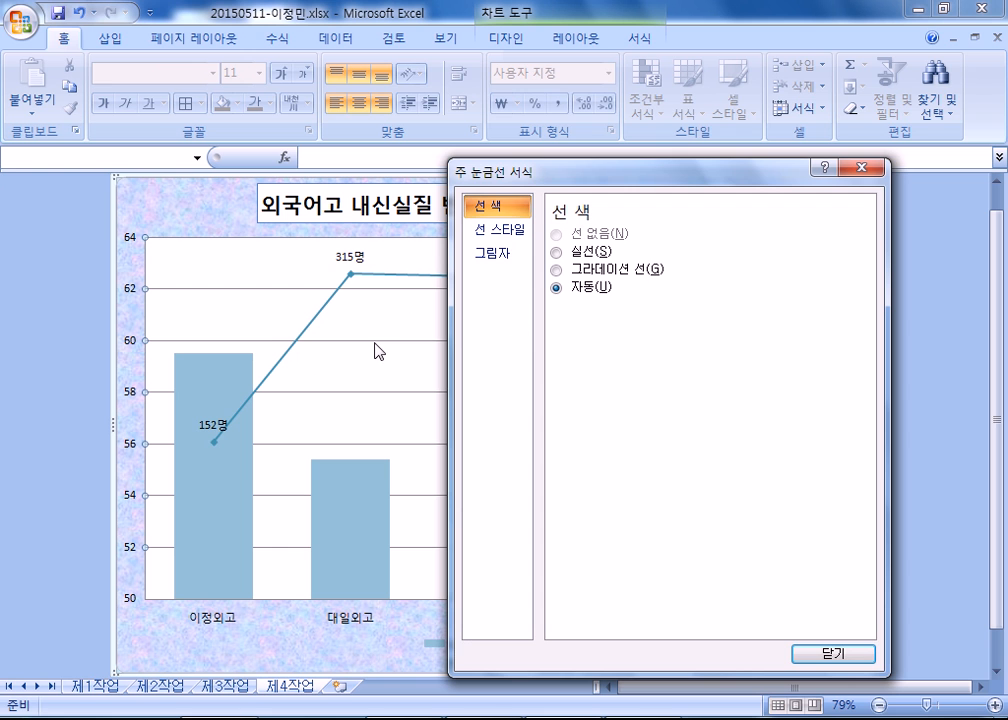
pyautogui.moveTo(585, 175); pyautogui.dragTo(704, 94)
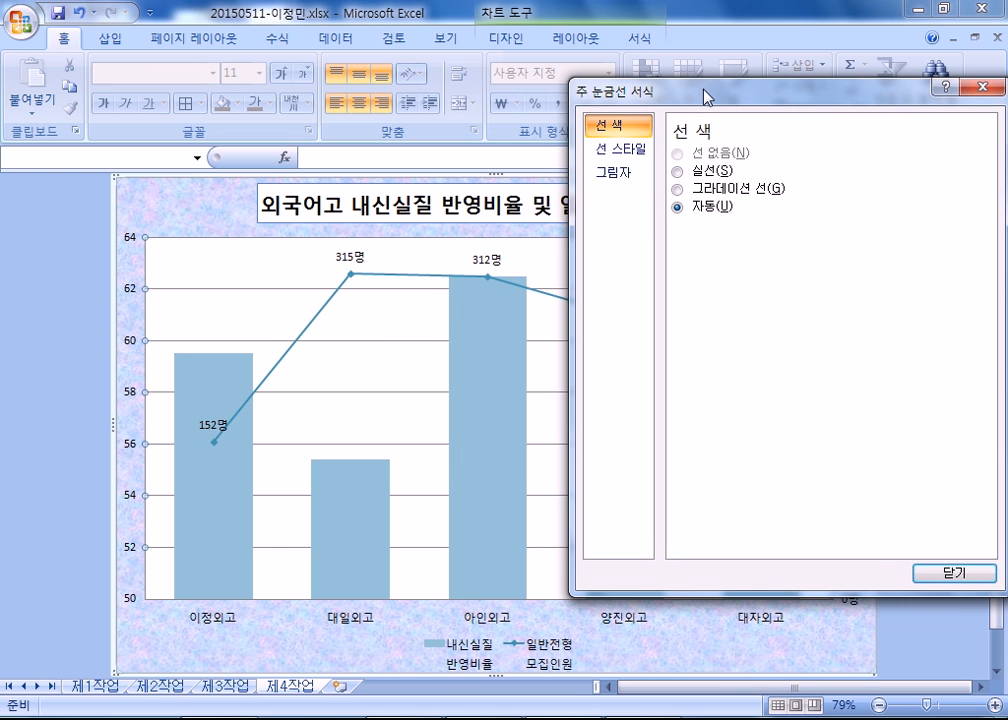
pyautogui.click(618, 150)
pyautogui.click(778, 205)
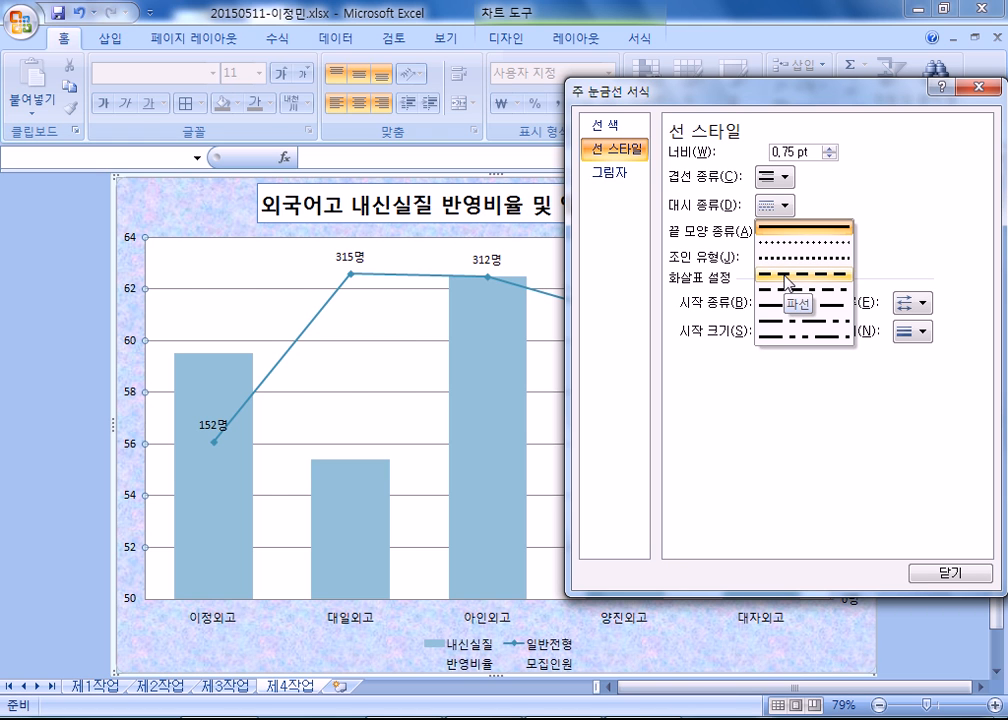
pyautogui.click(787, 278)
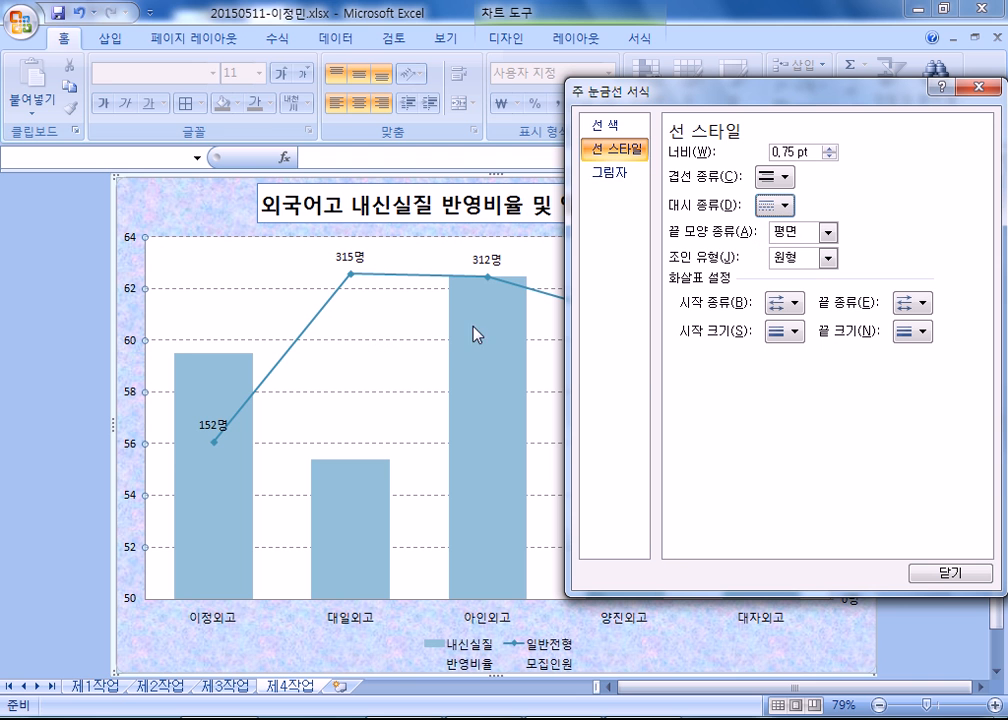
pyautogui.click(925, 576)
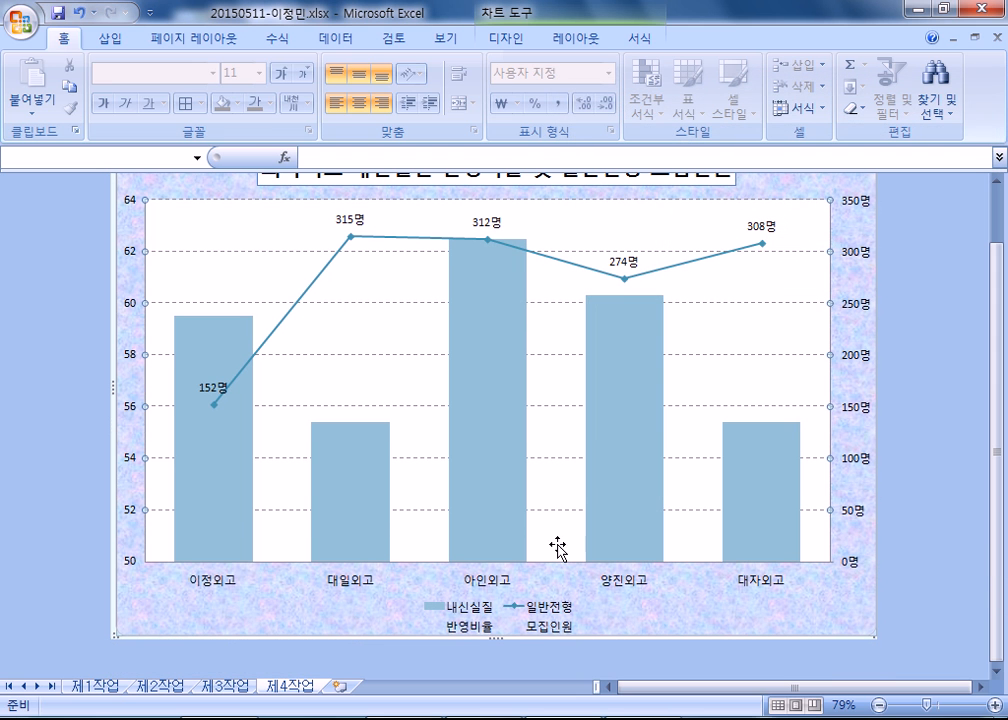
# Edit the chart's source data so the 일반전형모집인원 series is named 일반전형 모집인원.
pyautogui.click(515, 38)
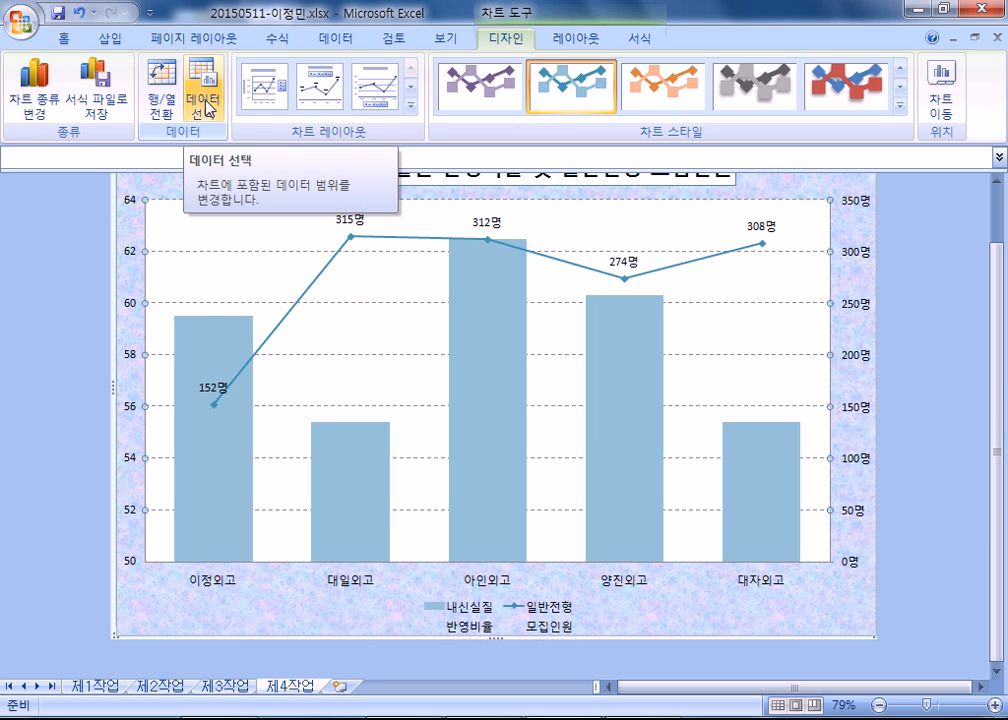
pyautogui.rightClick(480, 622)
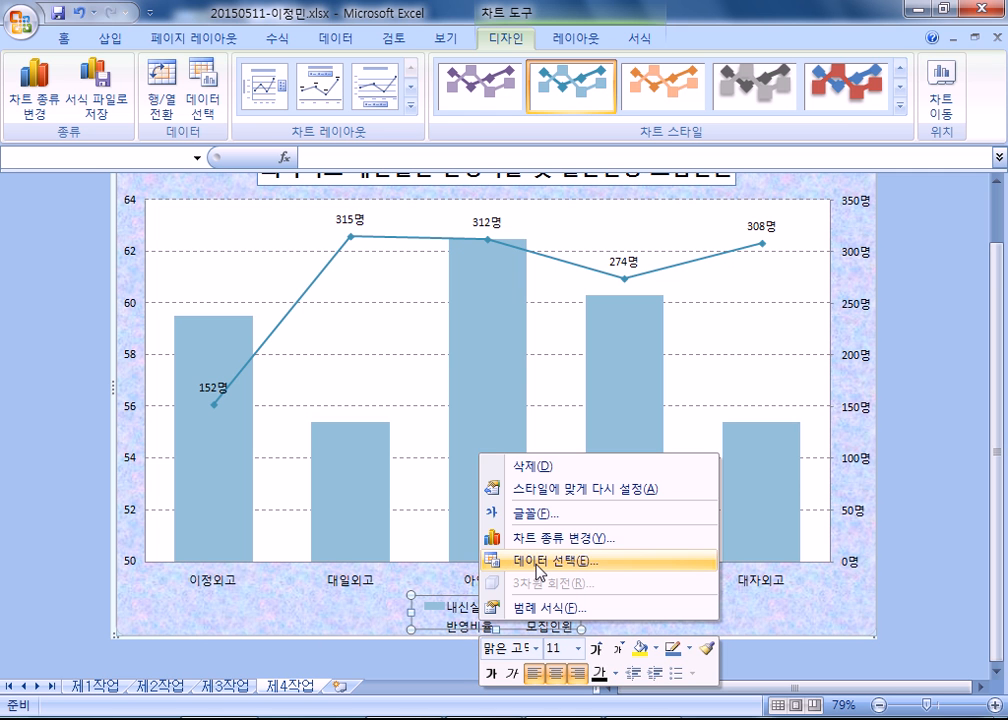
pyautogui.click(203, 100)
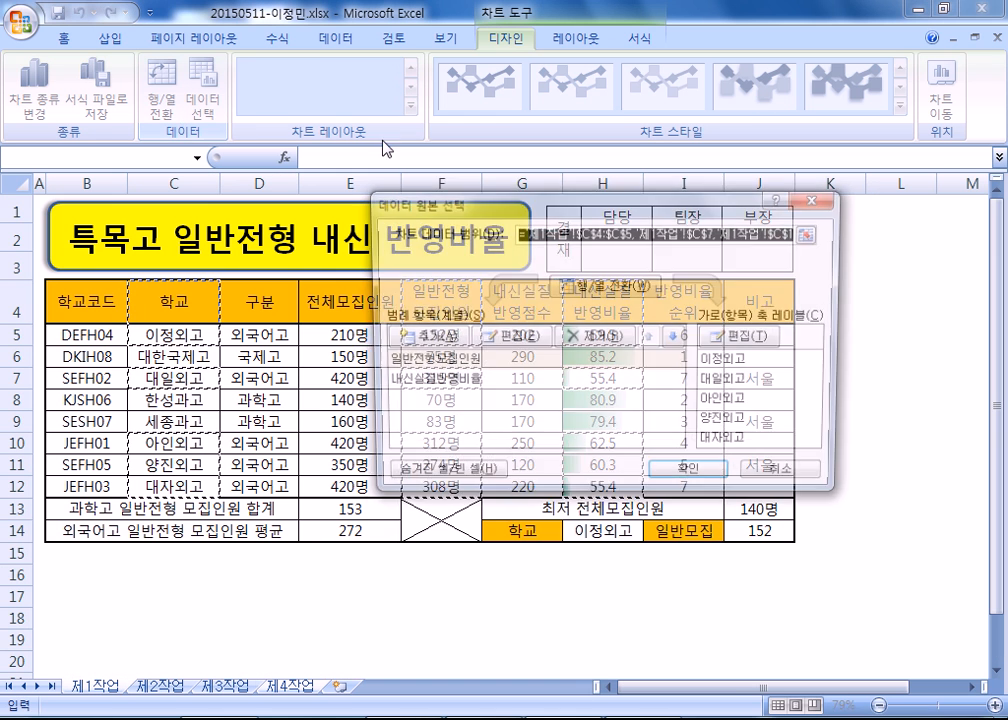
pyautogui.click(445, 365)
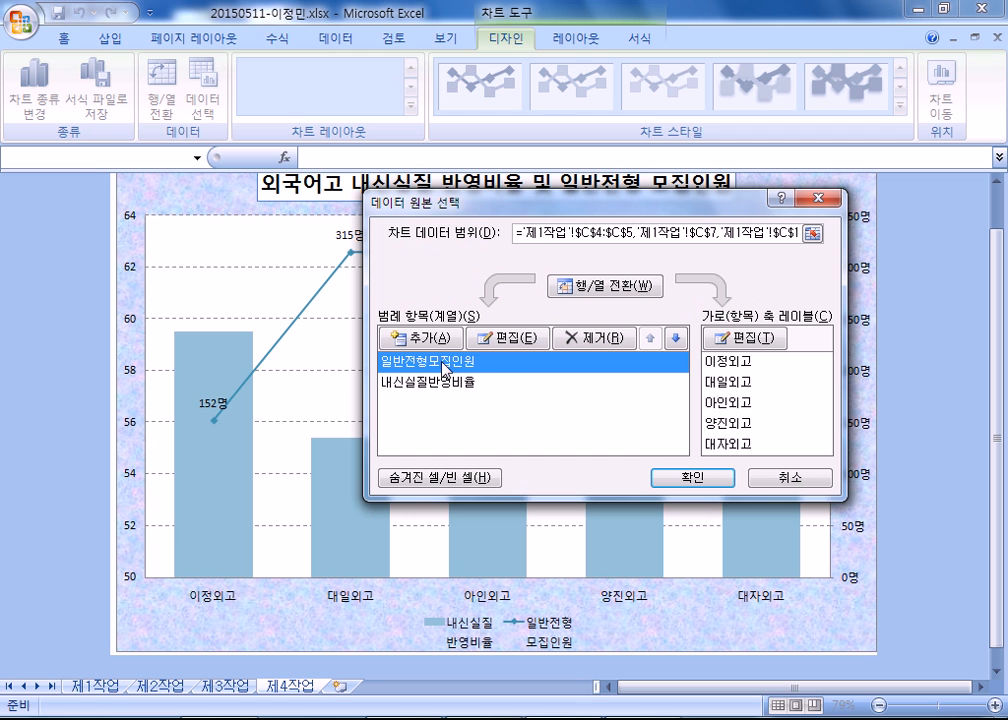
pyautogui.click(530, 340)
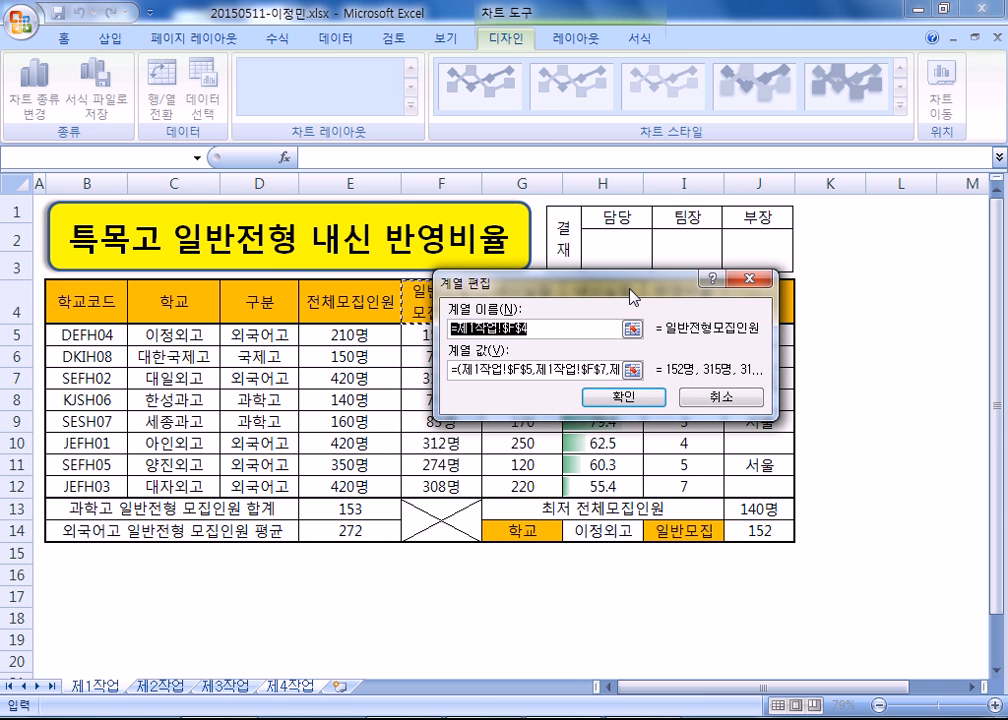
pyautogui.write('일반전형')
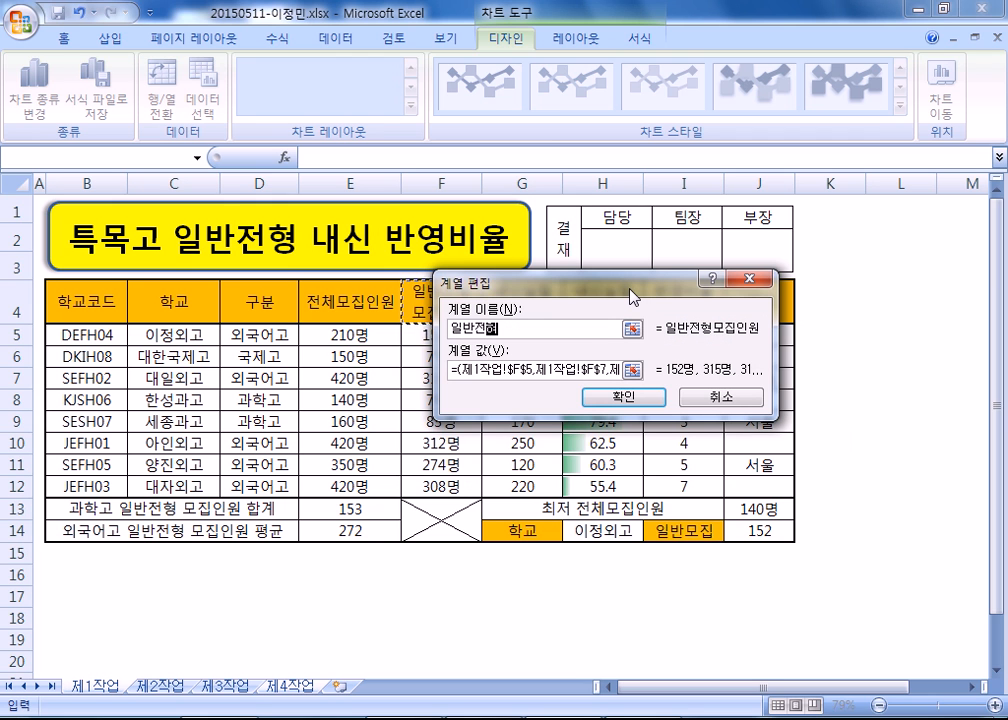
pyautogui.write(' 모집인원')
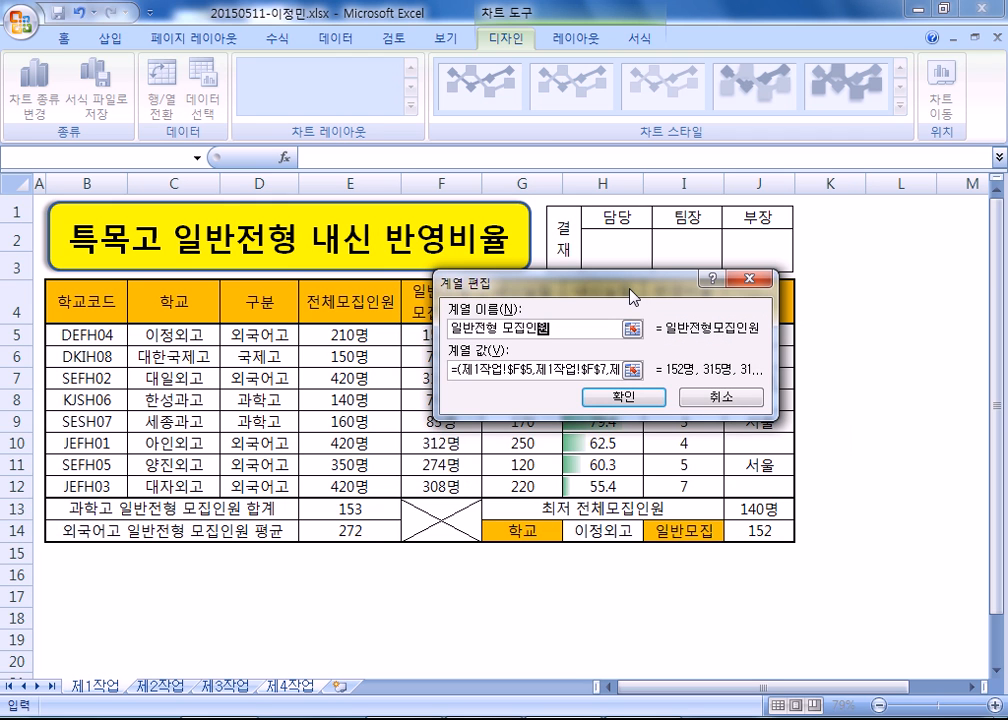
pyautogui.press('Return')
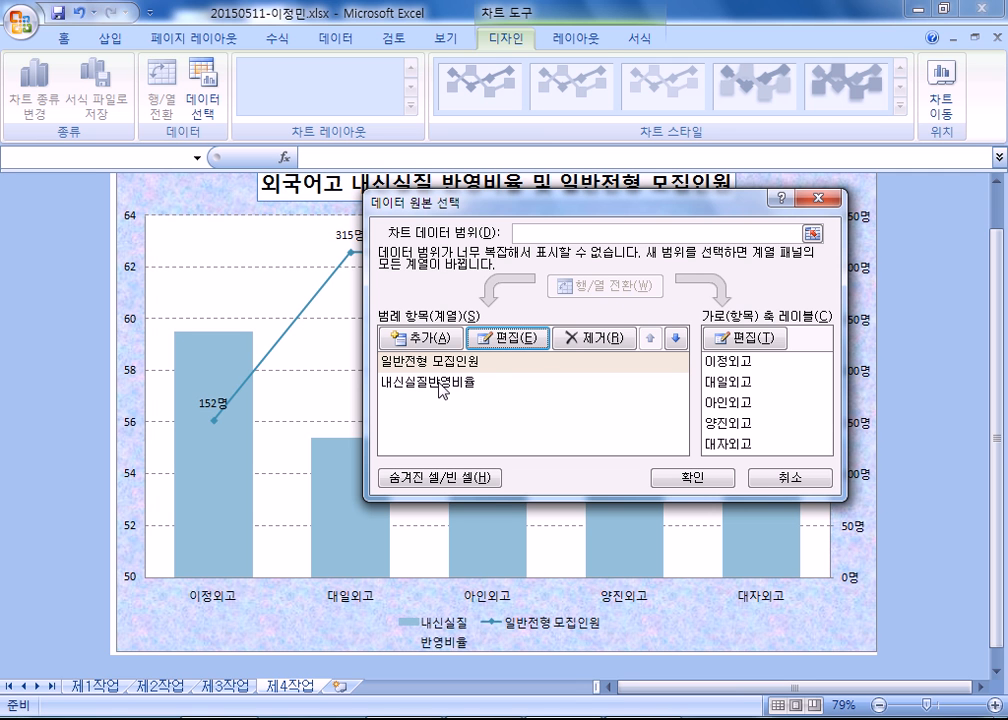
# Rename the 내신실질반영비율 series as 내신실질 반영비율 and apply the chart's source data changes.
pyautogui.click(437, 383)
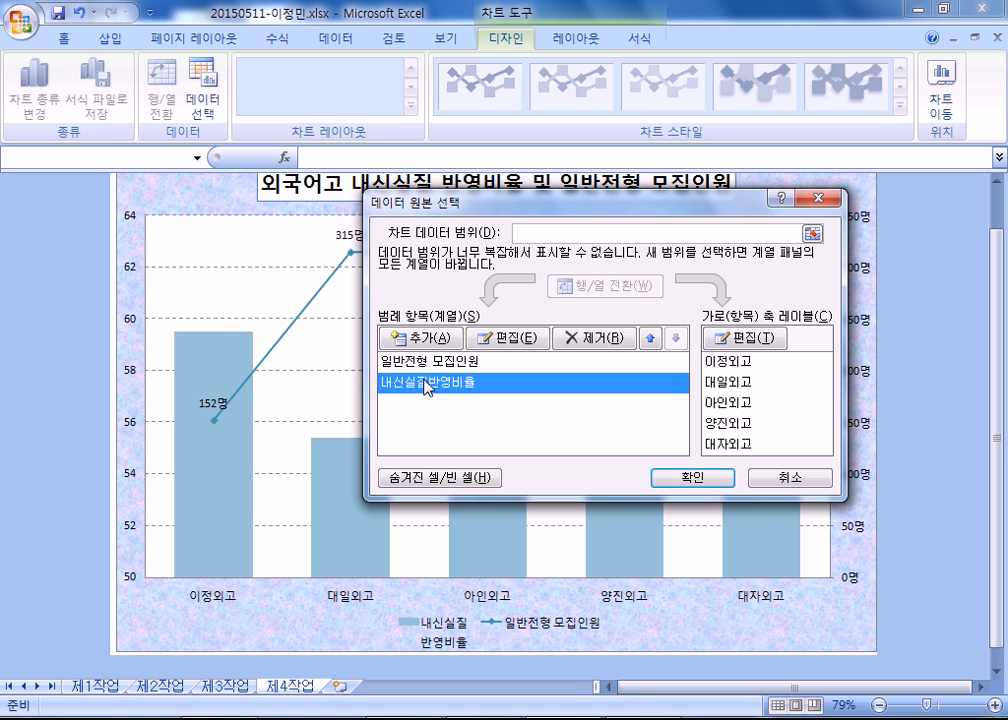
pyautogui.click(507, 338)
pyautogui.write('내신실')
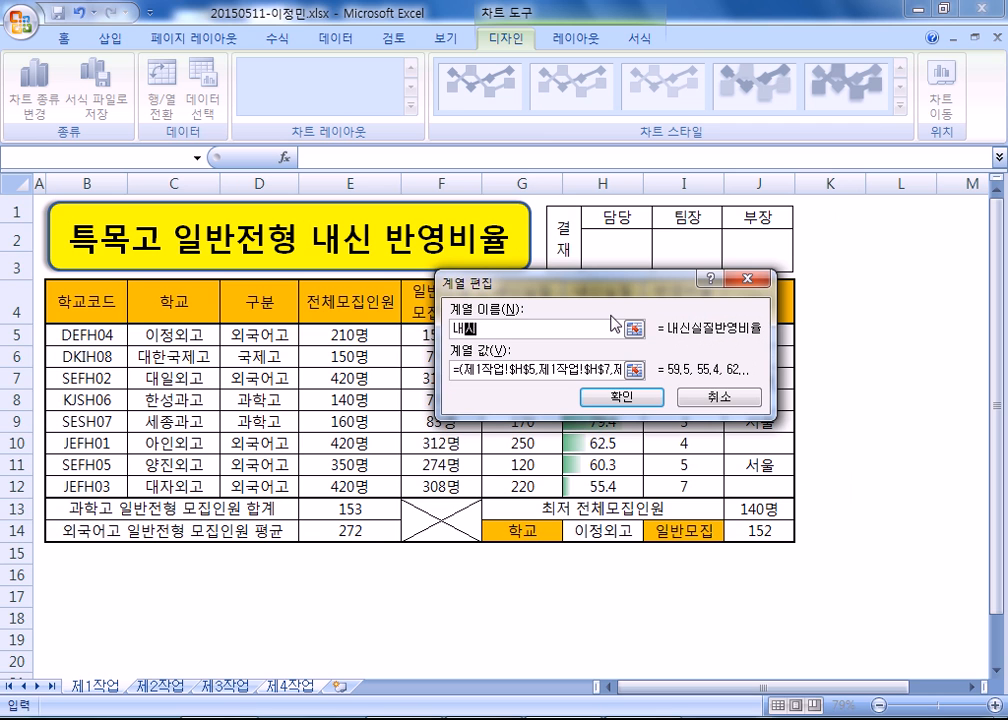
pyautogui.write('질 반영비율')
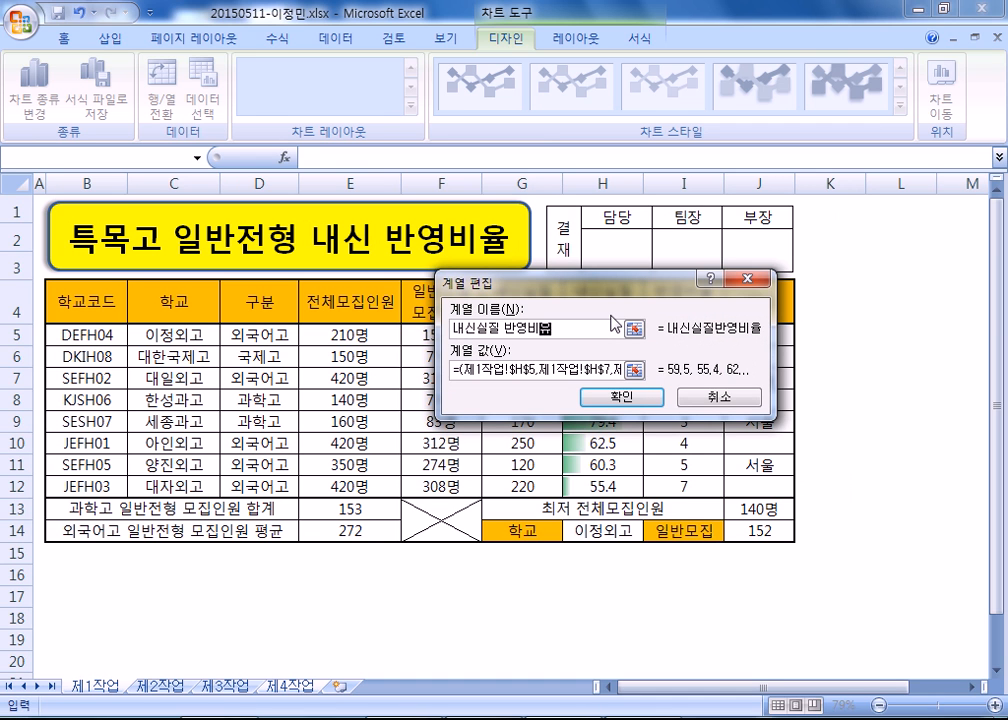
pyautogui.press('Return')
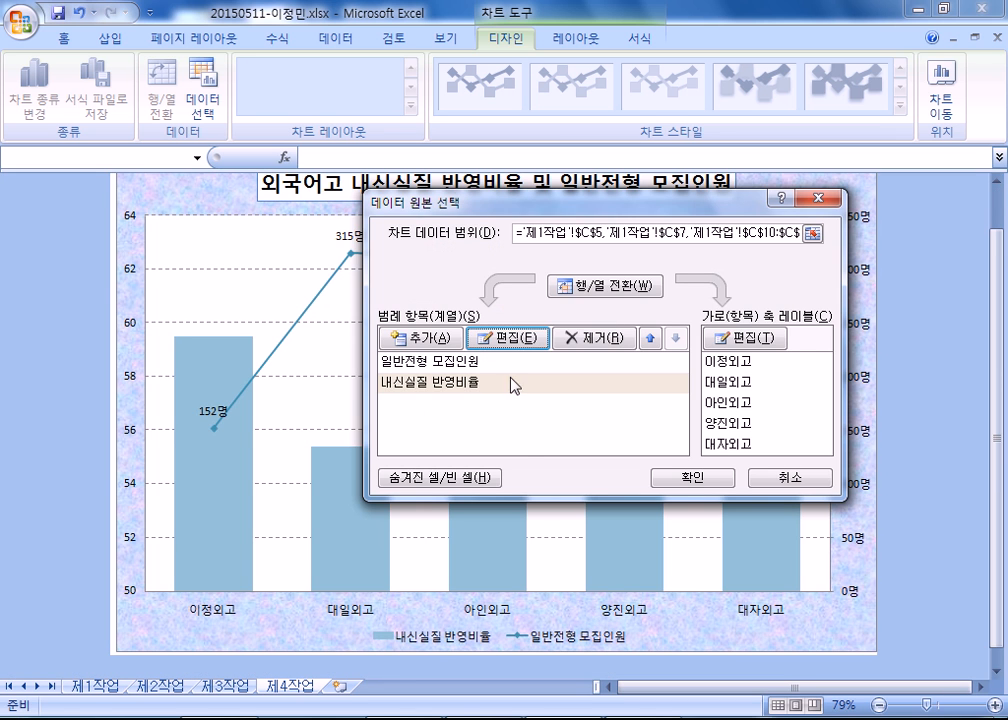
pyautogui.click(693, 477)
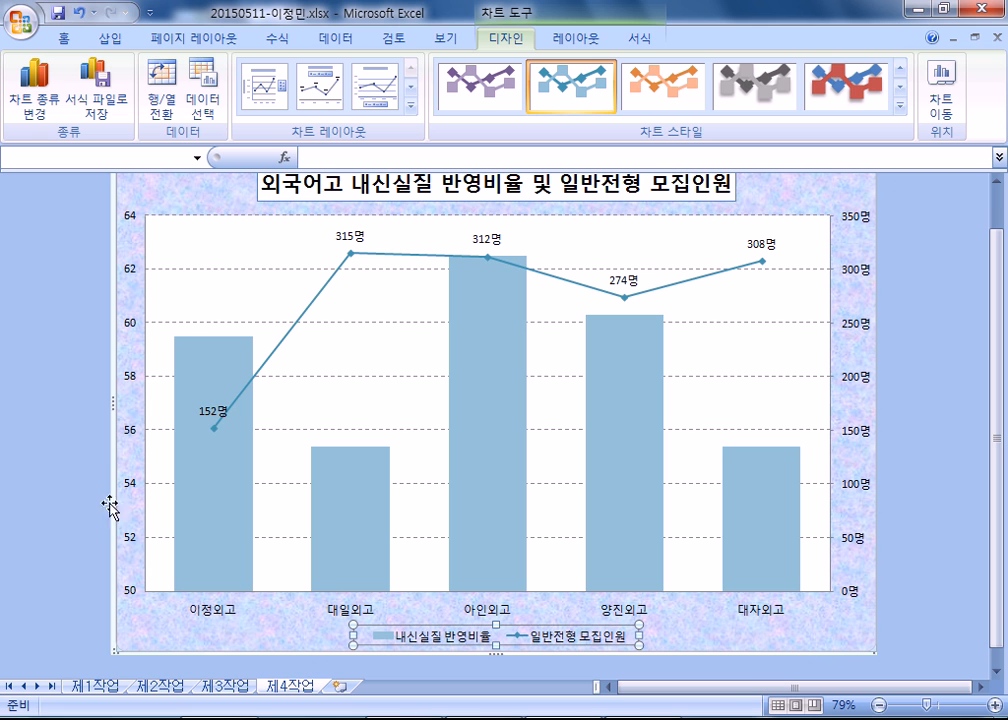
pyautogui.click(127, 222)
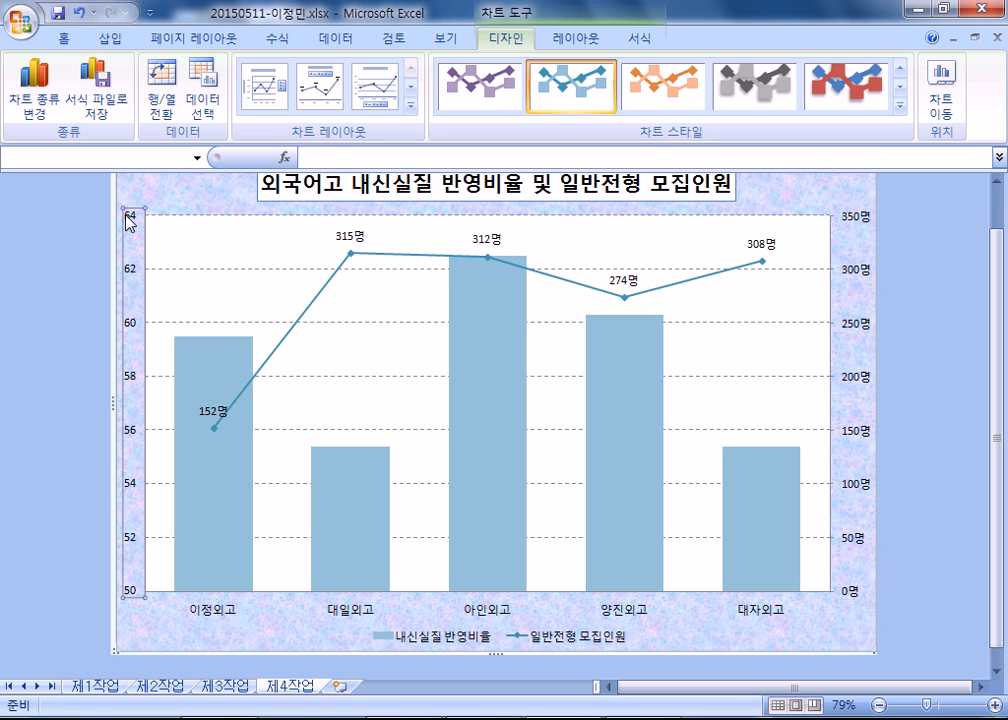
pyautogui.click(867, 217)
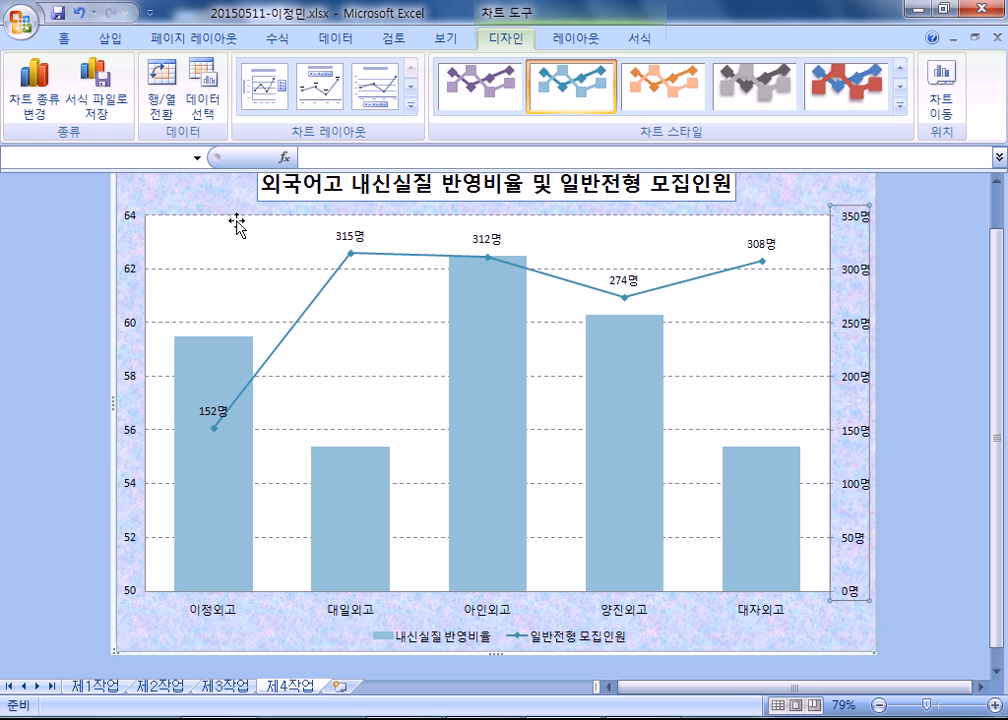
pyautogui.click(191, 202)
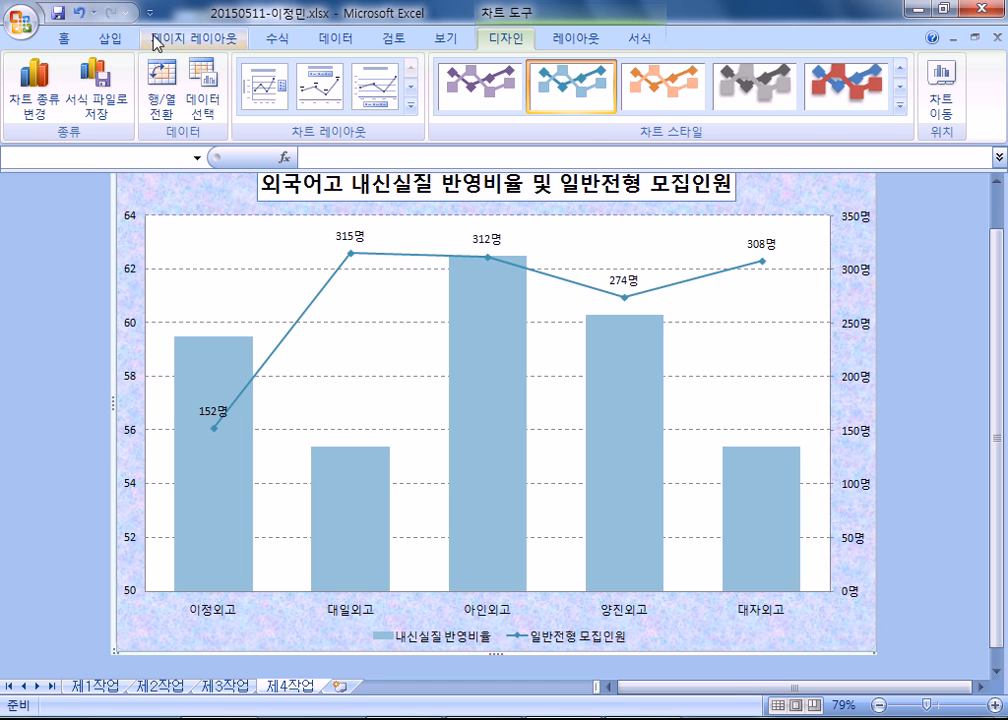
# Draw an oval callout about 3.58 cm wide and 1.84 cm high above the 이정외고 column, its tail pointing towards the 대일외고 line point.
pyautogui.click(110, 39)
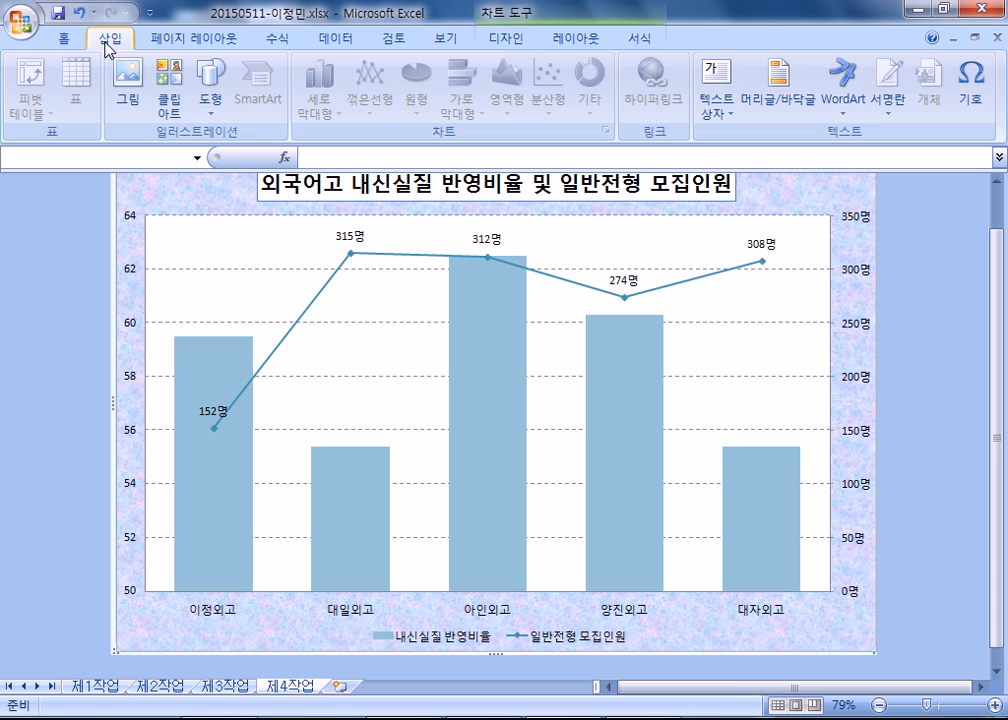
pyautogui.click(209, 90)
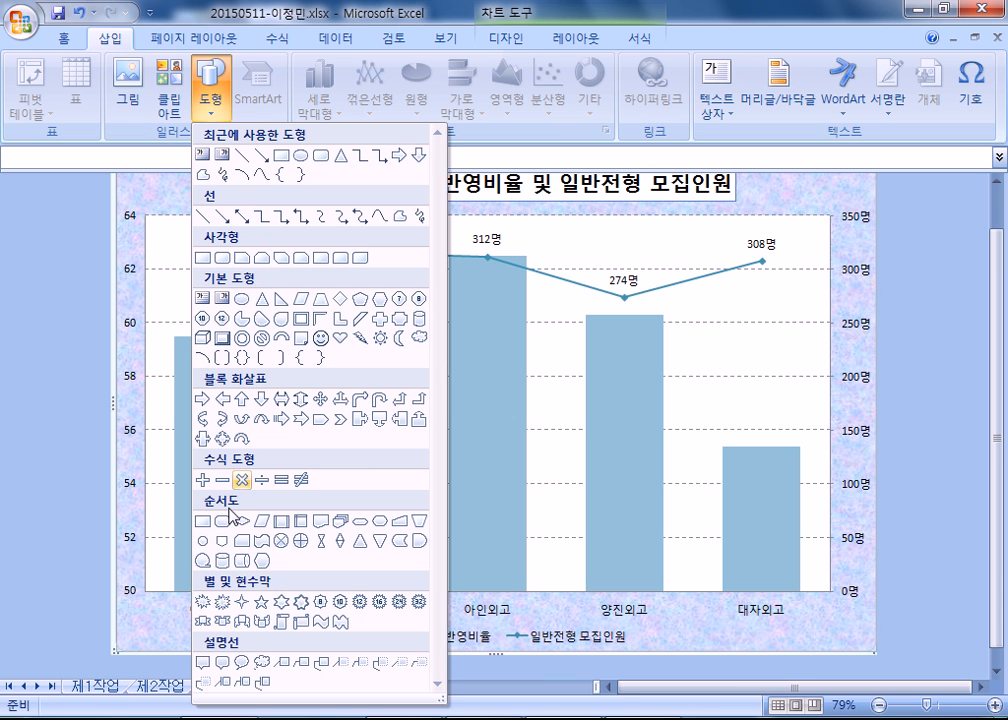
pyautogui.click(241, 662)
pyautogui.moveTo(186, 236); pyautogui.dragTo(290, 290)
pyautogui.moveTo(216, 297); pyautogui.dragTo(329, 253)
pyautogui.moveTo(233, 263); pyautogui.dragTo(219, 265)
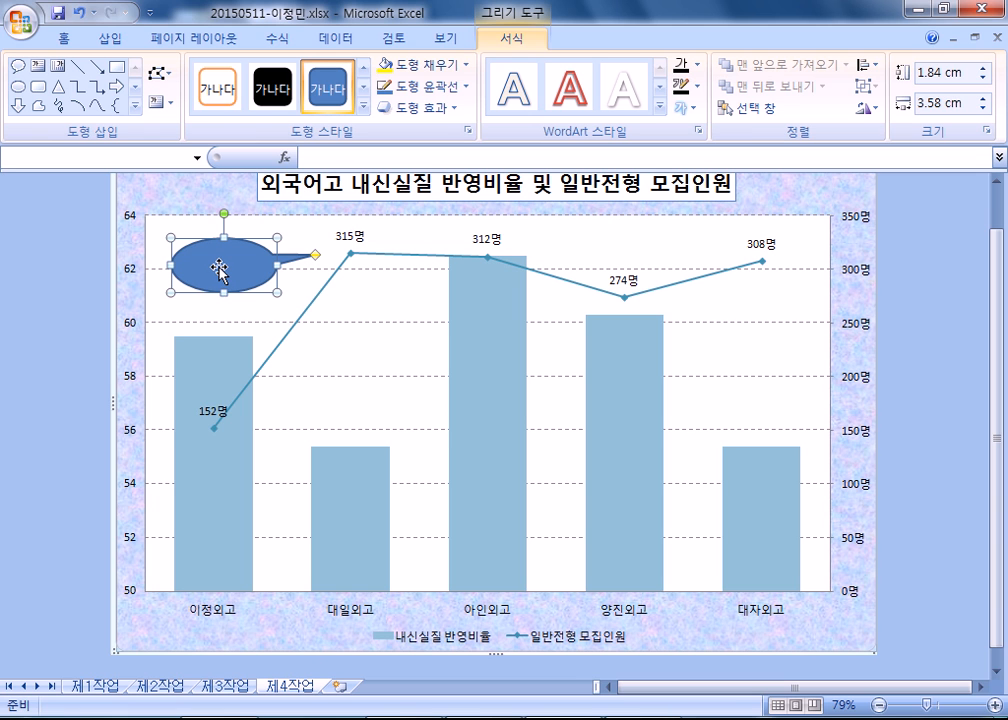
# Enter the text 최대 모집인원 on two lines in the oval callout and select the shape.
pyautogui.write('대ㅗㅈ집이우')
pyautogui.press('BackSpace')
pyautogui.press('BackSpace')
pyautogui.write('인우')
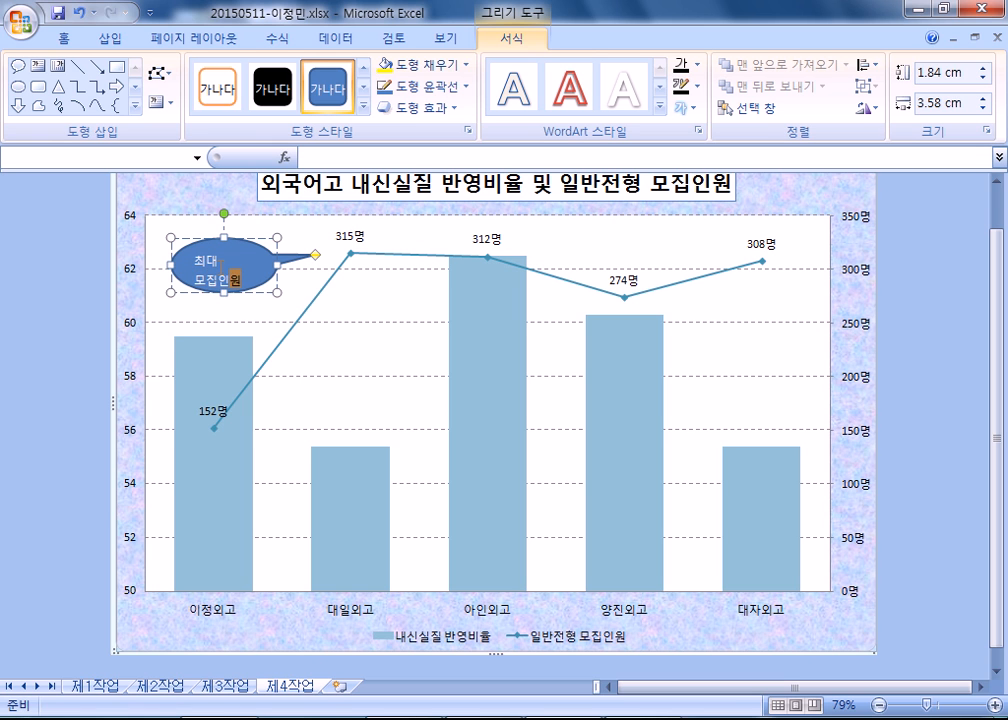
pyautogui.click(236, 237)
pyautogui.click(237, 243)
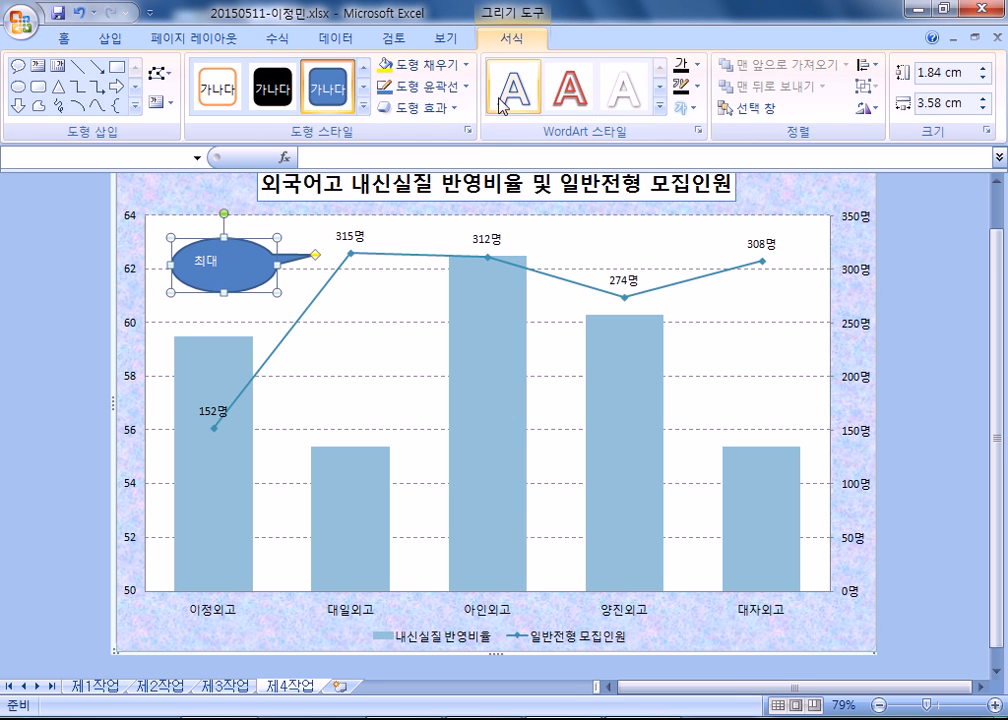
# Center the callout's text horizontally and vertically and set the shape's fill to 채우기 없음.
pyautogui.click(62, 38)
pyautogui.click(358, 102)
pyautogui.click(358, 74)
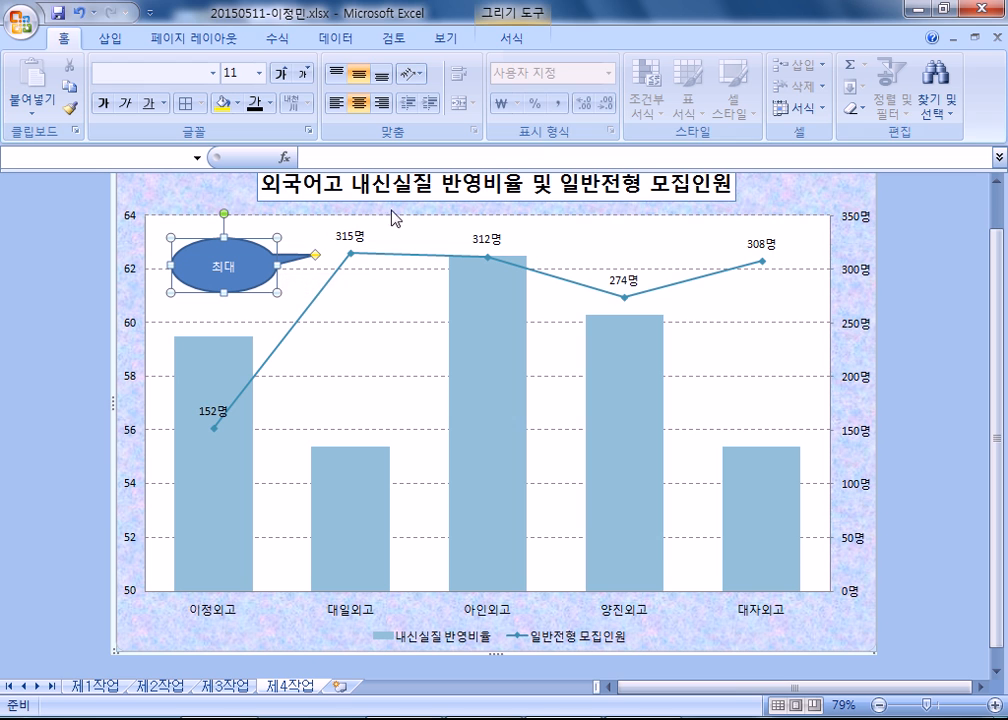
pyautogui.hotkey('ctrl', '1')
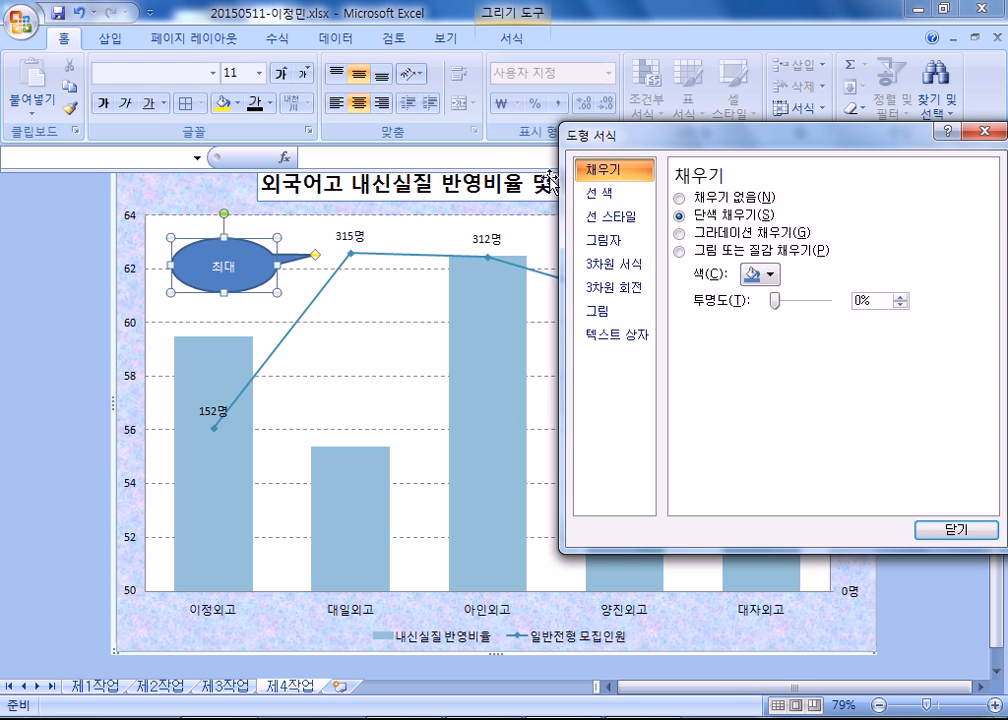
pyautogui.click(705, 199)
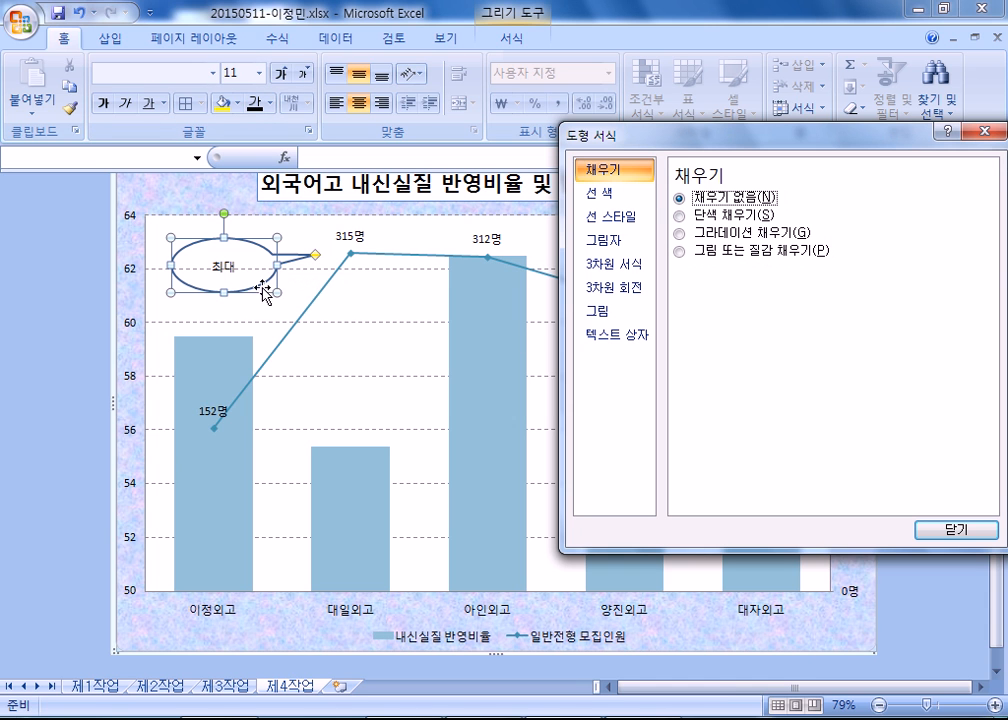
# Set all four inner text margins of the callout to 0 cm and close the shape formatting.
pyautogui.click(609, 337)
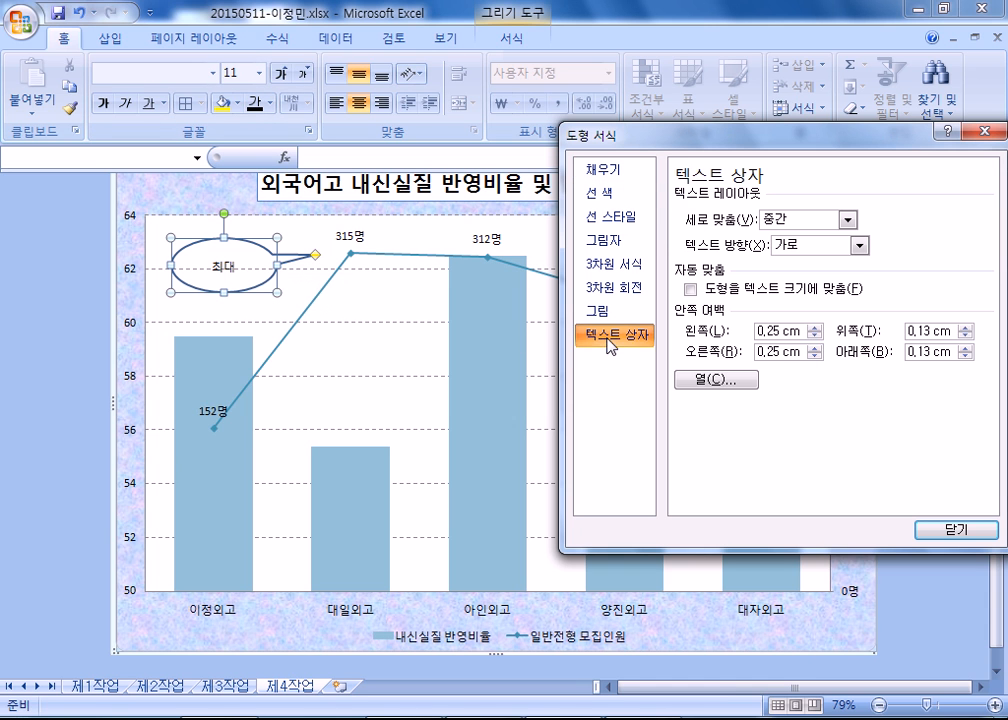
pyautogui.click(815, 335)
pyautogui.click(815, 355)
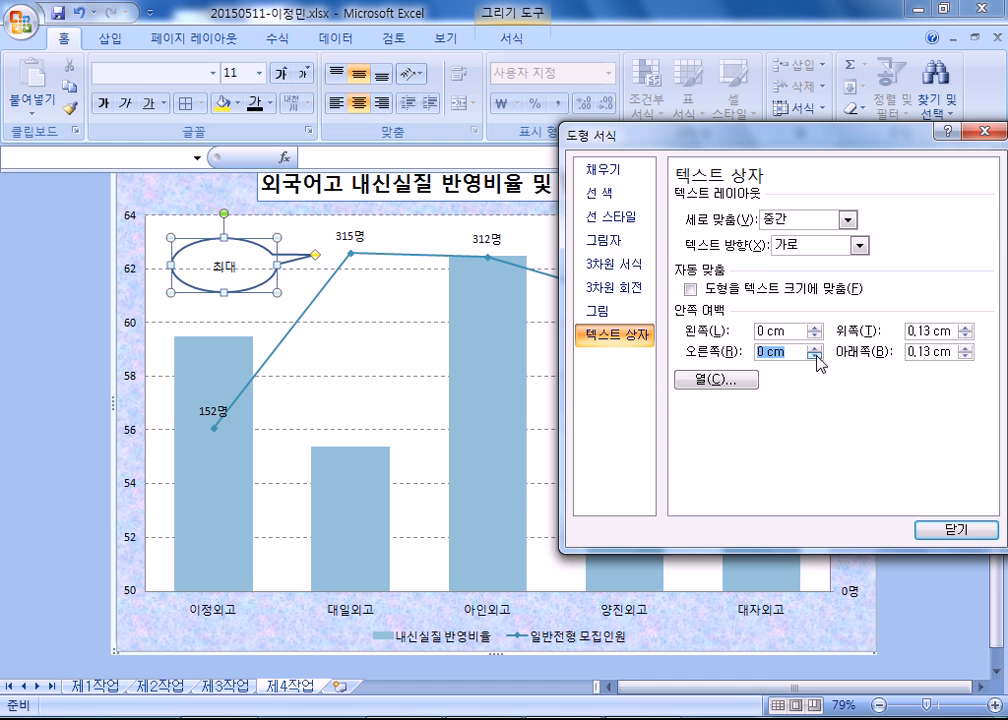
pyautogui.click(965, 335)
pyautogui.click(965, 335)
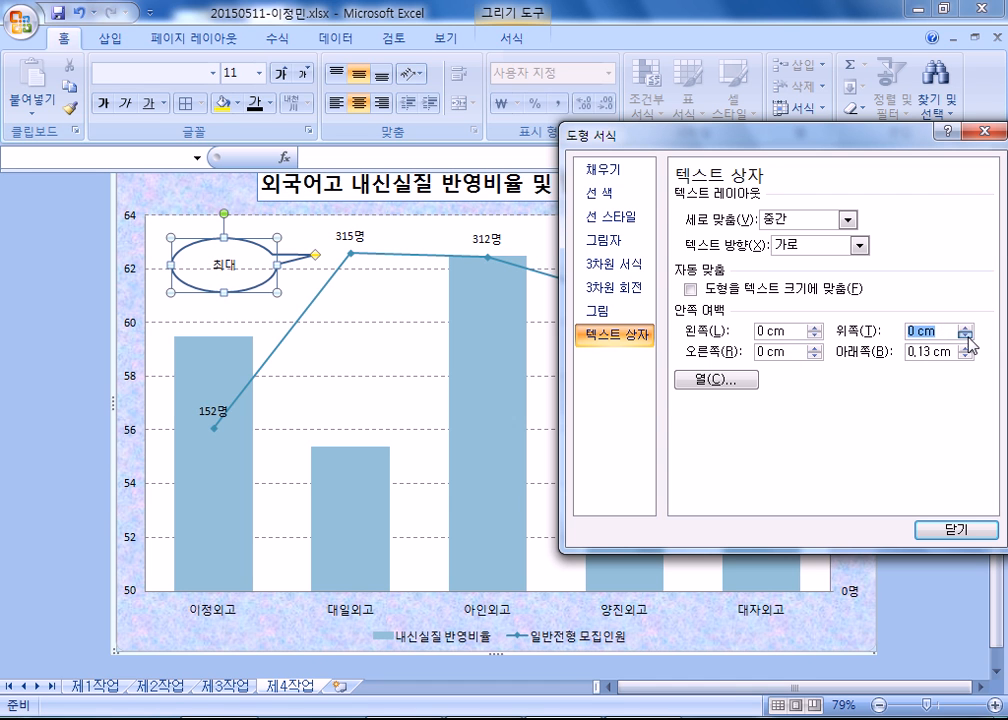
pyautogui.click(966, 355)
pyautogui.click(966, 355)
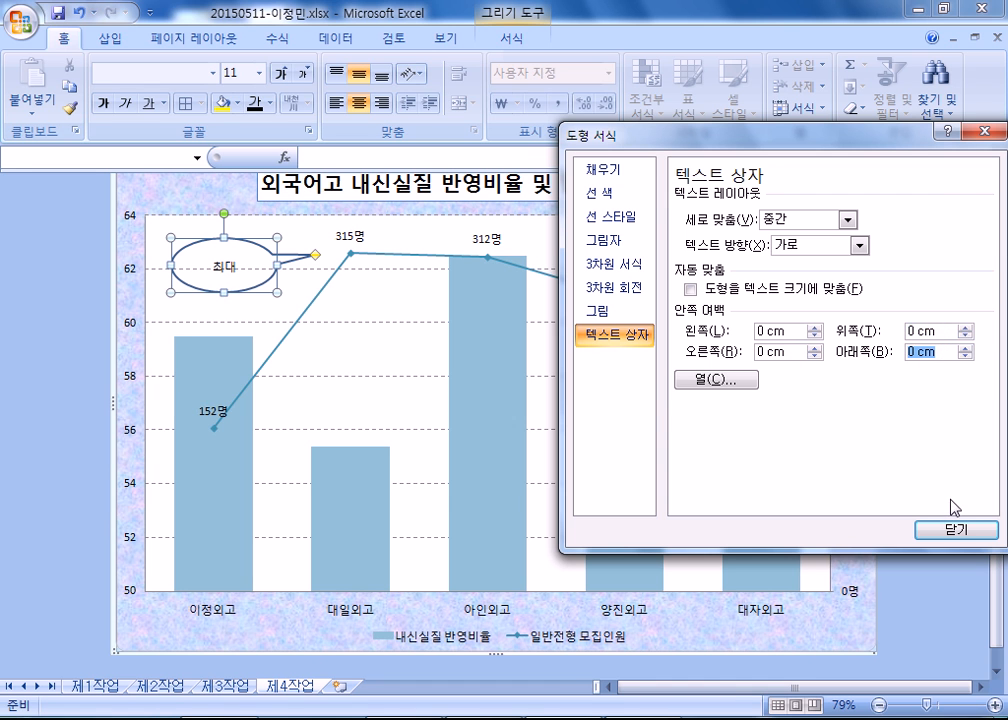
pyautogui.click(930, 529)
# Move the callout up to the plot area's upper edge and make it slightly taller to fit both lines 최대 and 모집인원.
pyautogui.moveTo(246, 241); pyautogui.dragTo(250, 219)
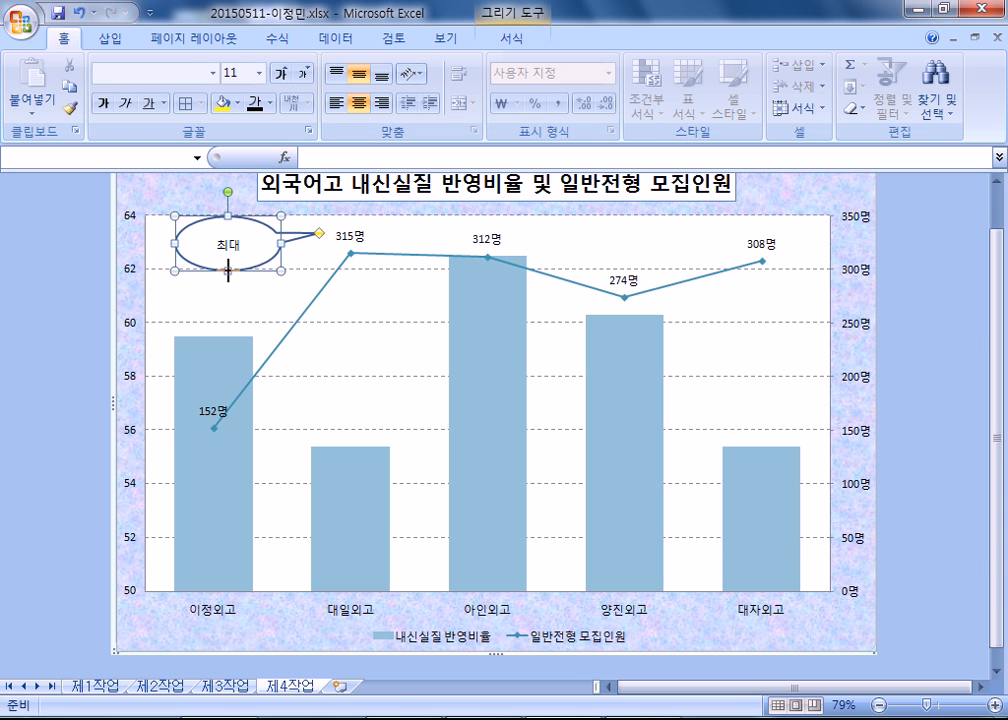
pyautogui.press('Return')
pyautogui.write('모집인원')
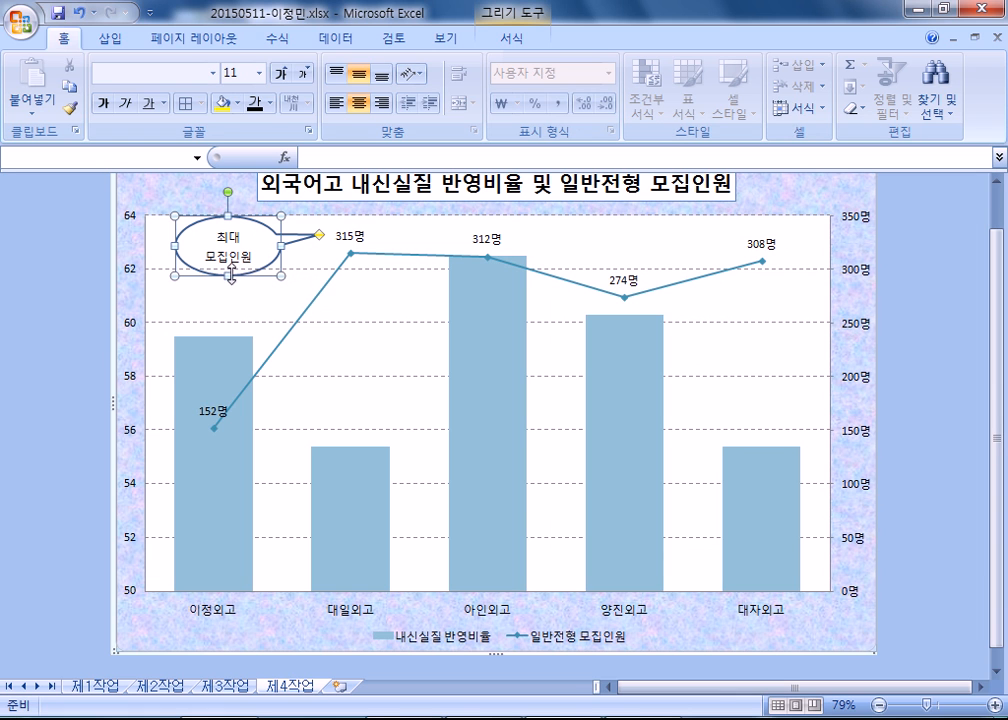
pyautogui.hotkey('ctrl', 'z')
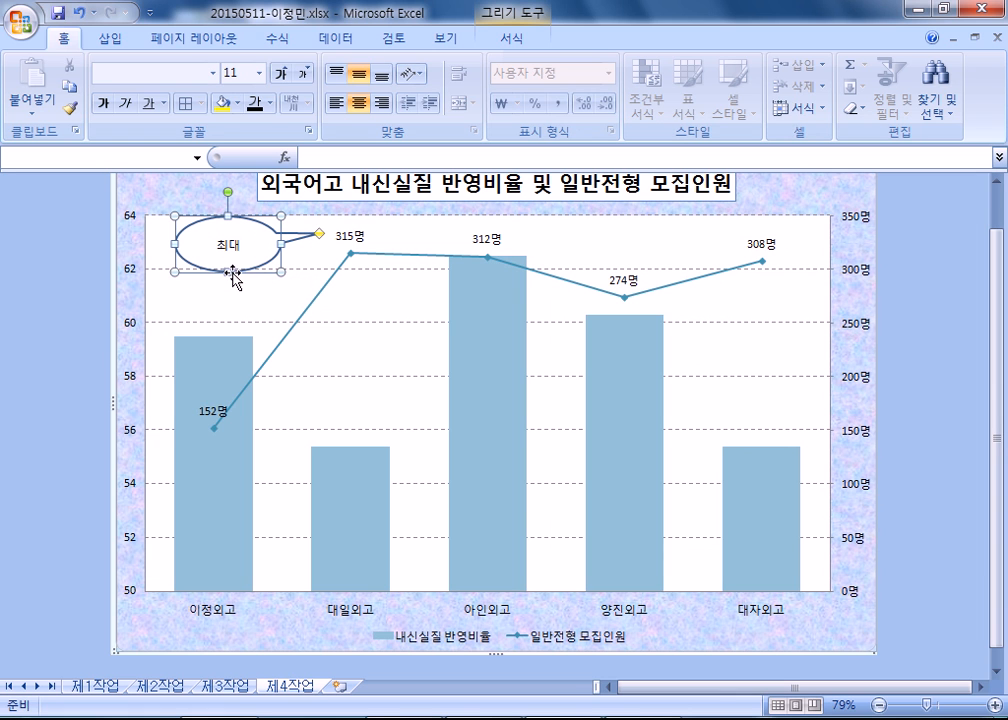
pyautogui.hotkey('ctrl', 'y')
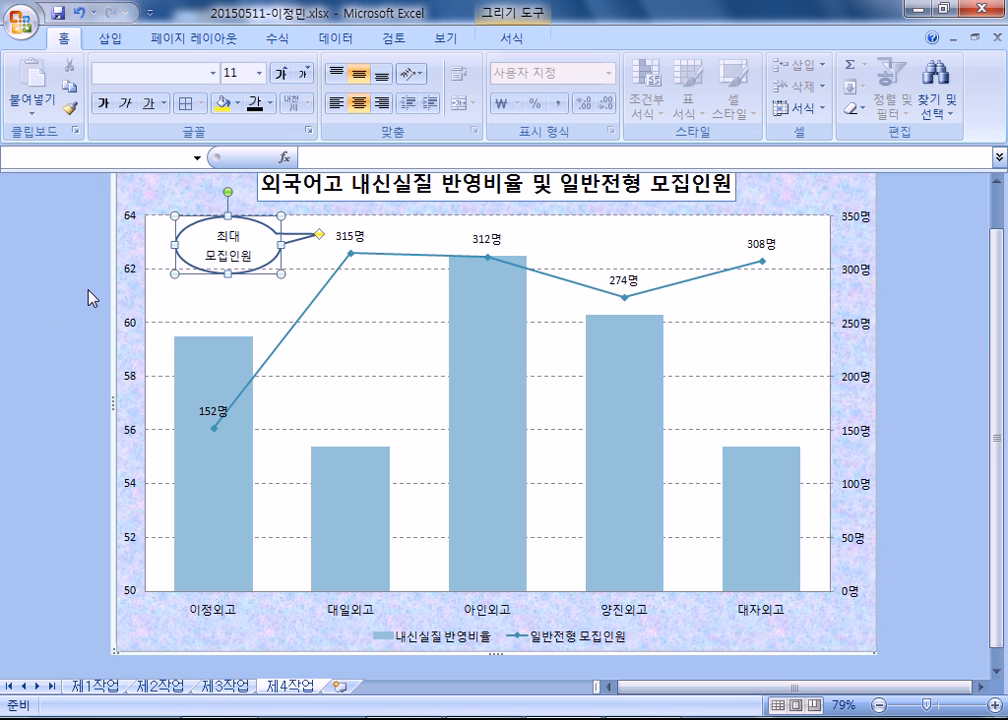
# Narrow the oval callout slightly by moving its left edge inward.
pyautogui.click(272, 238)
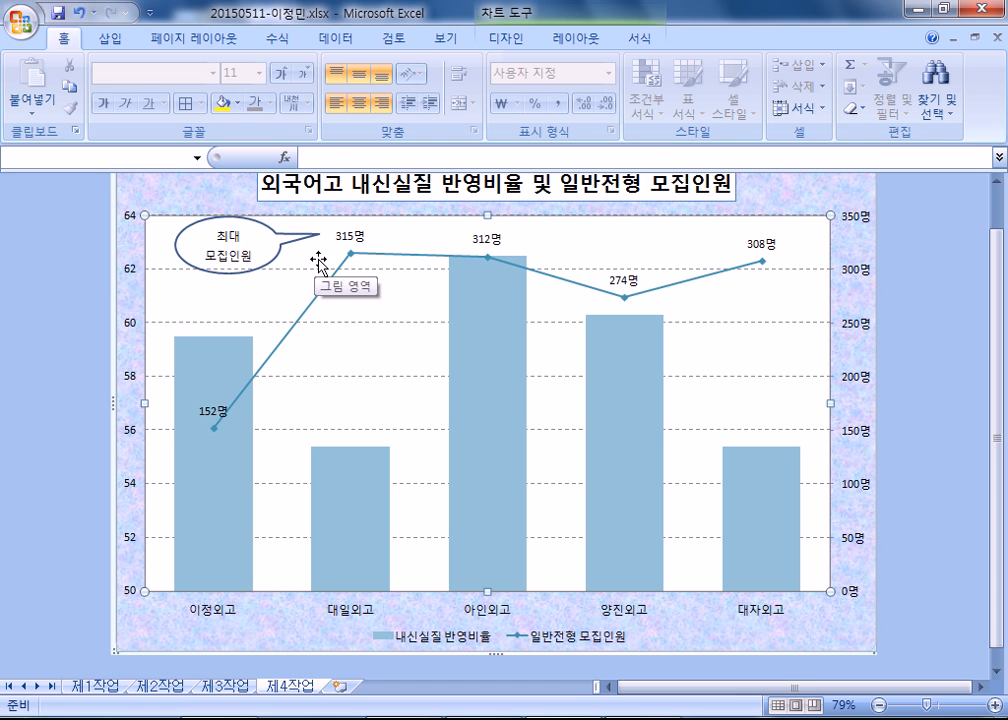
pyautogui.click(176, 244)
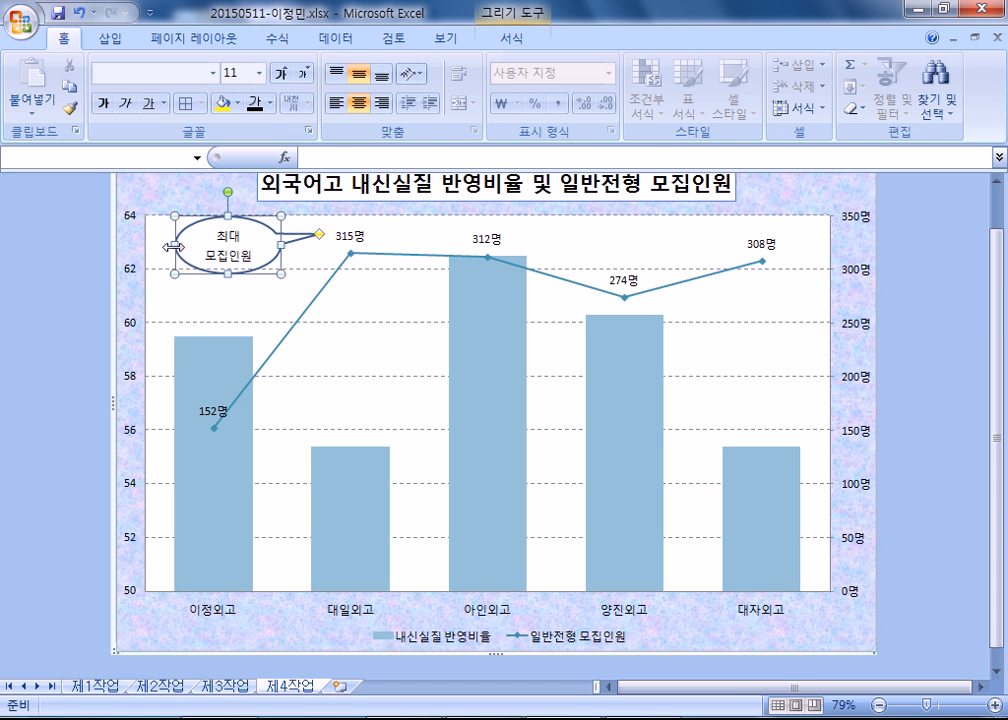
pyautogui.moveTo(175, 243); pyautogui.dragTo(187, 243)
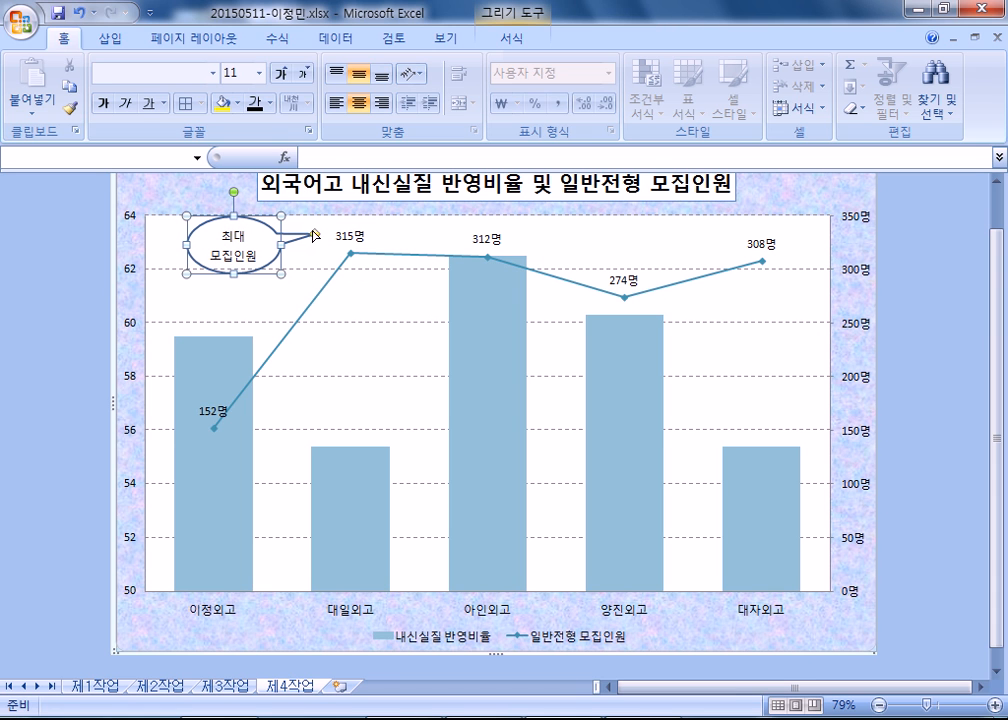
# Lengthen the oval callout's pointer slightly so its tip sits just beside the 315명 data label.
pyautogui.moveTo(316, 235); pyautogui.dragTo(322, 240)
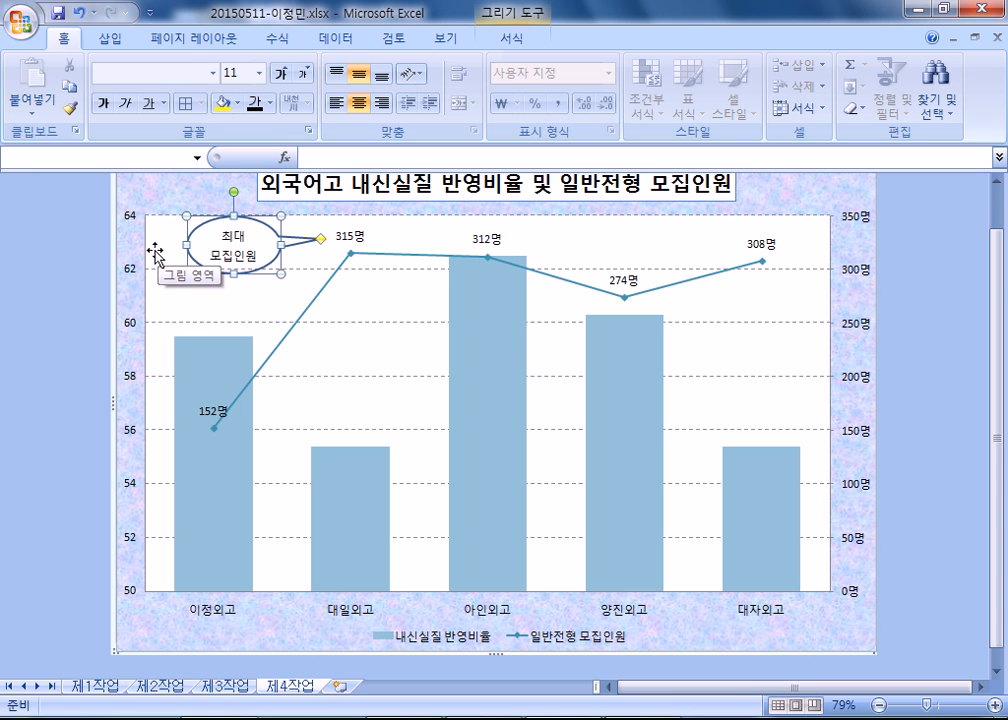
pyautogui.click(119, 243)
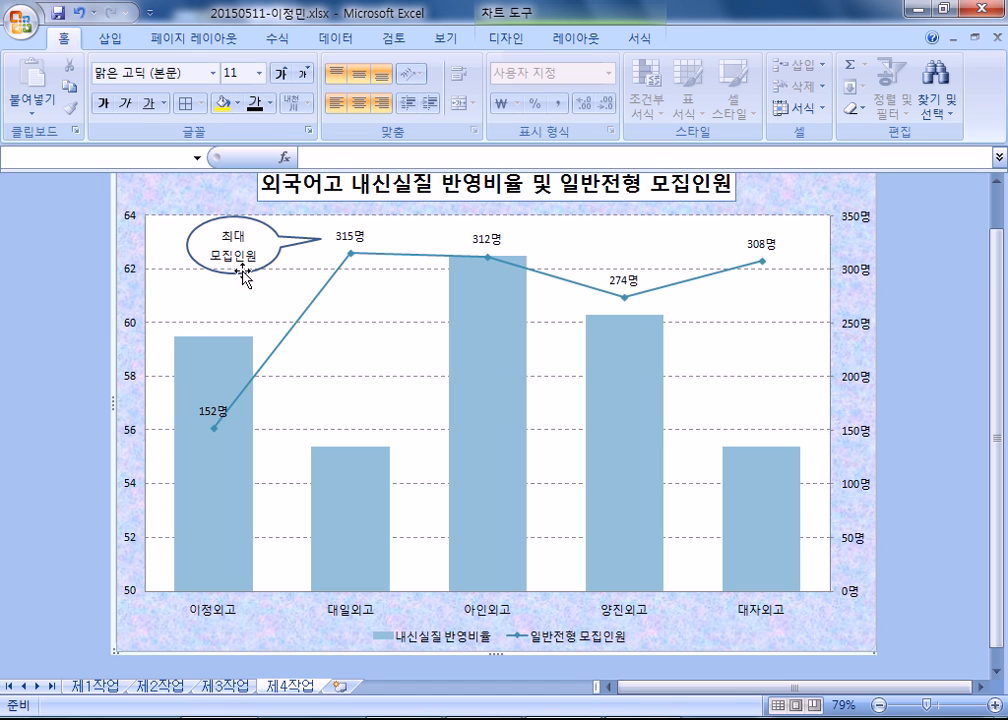
pyautogui.click(238, 268)
pyautogui.click(74, 326)
pyautogui.scroll(5, 90, 328)
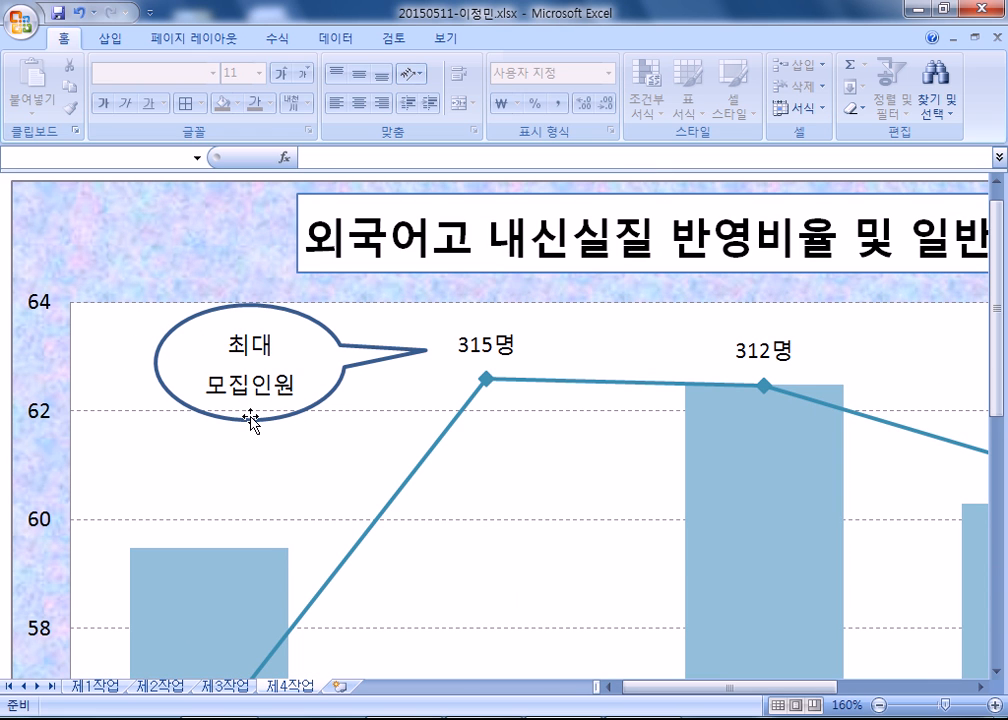
pyautogui.click(251, 421)
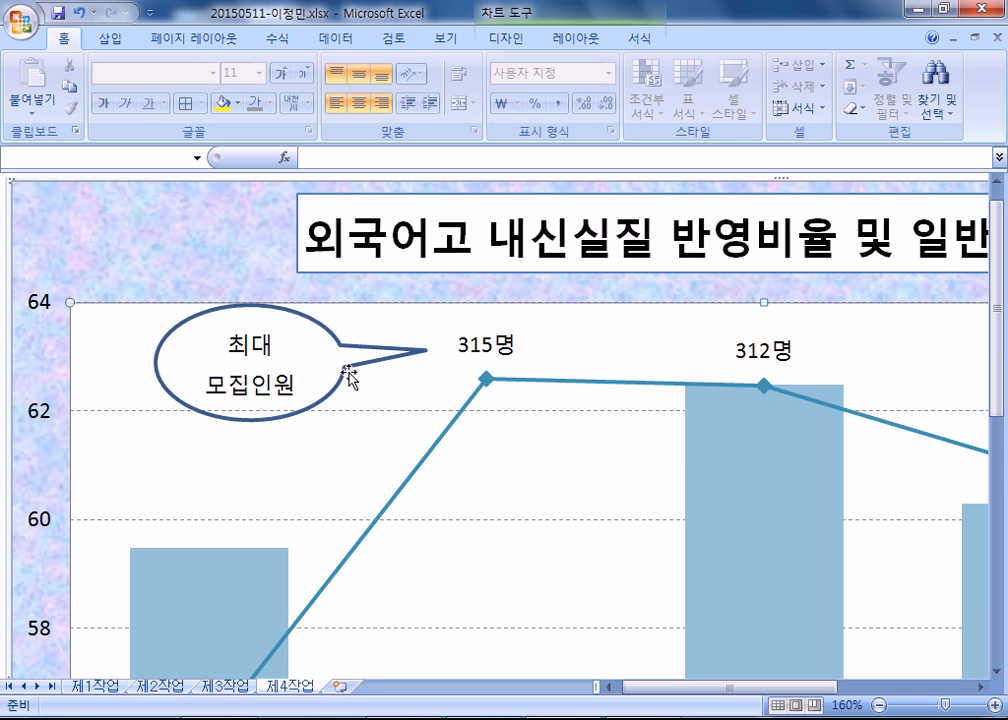
pyautogui.scroll(-3, 344, 364)
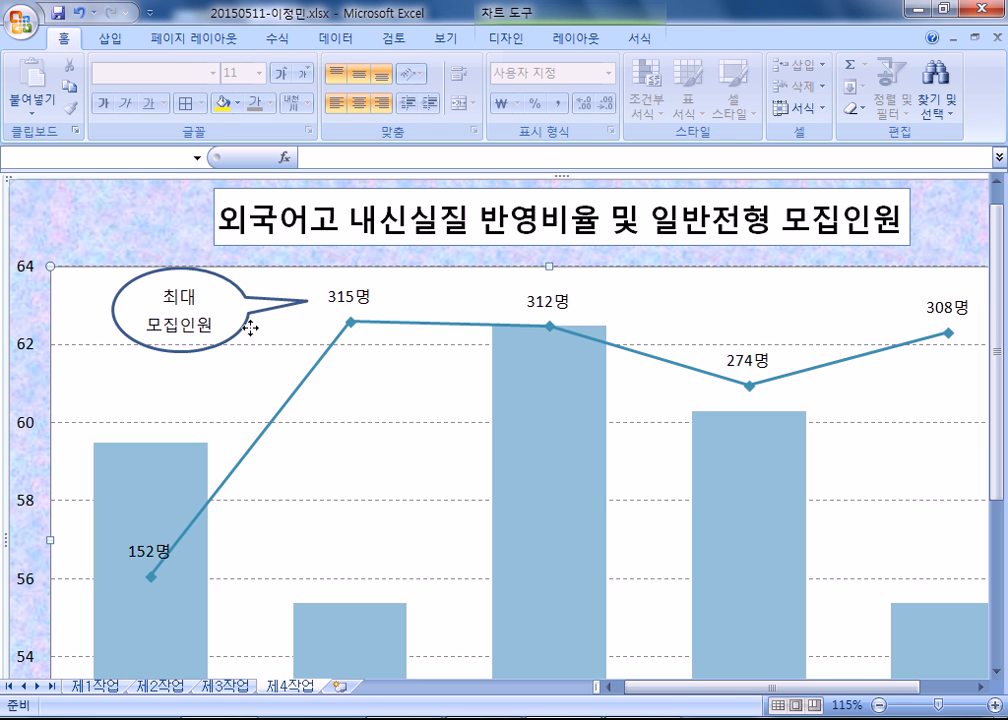
# Make the 최대 모집인원 callout slightly shorter from its lower edge and reduce its text size to 10.5.
pyautogui.click(68, 259)
pyautogui.click(124, 334)
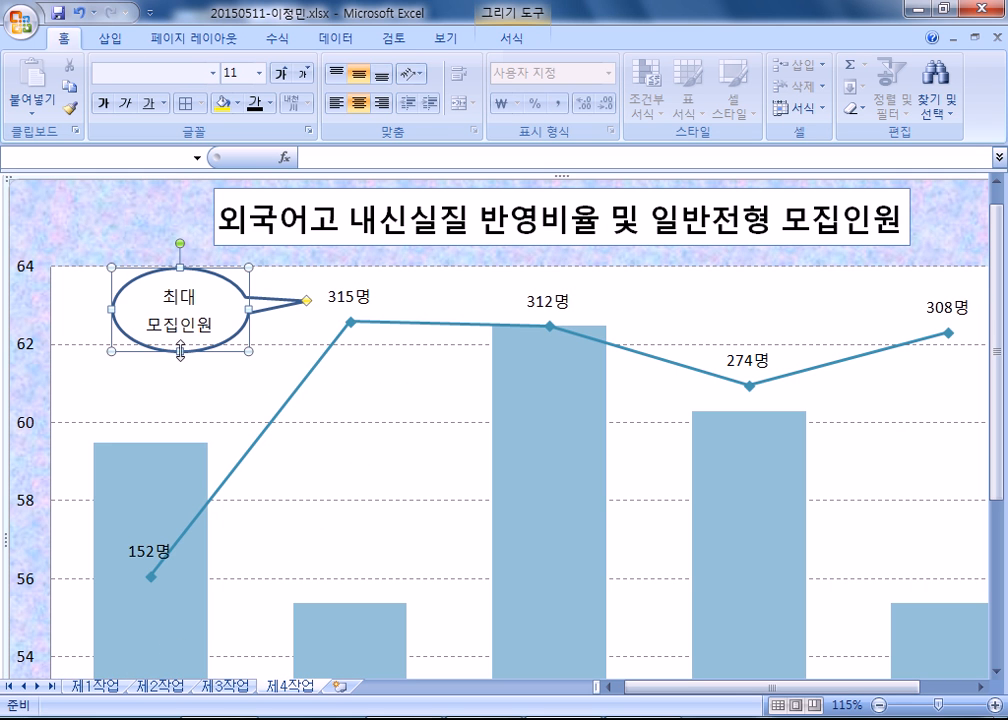
pyautogui.moveTo(180, 352); pyautogui.dragTo(180, 348)
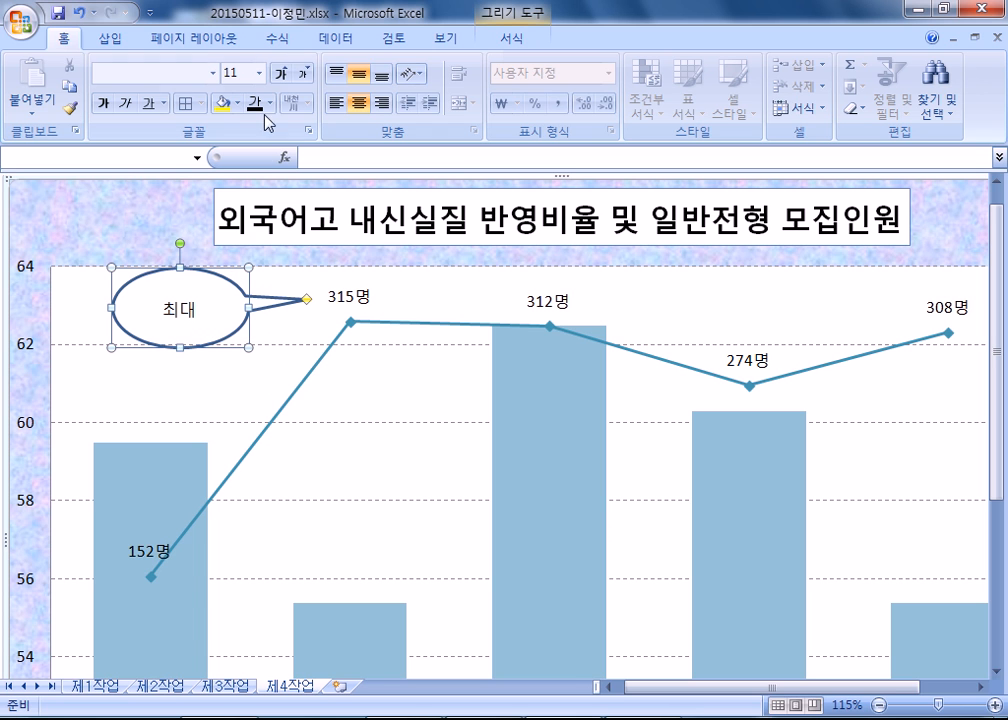
pyautogui.click(305, 77)
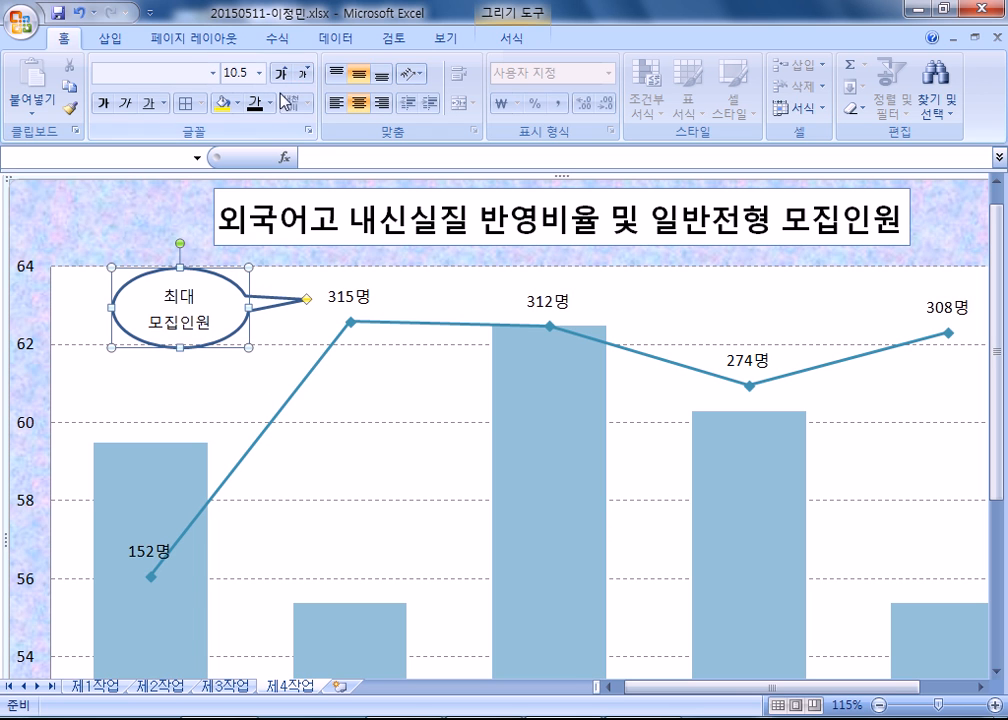
pyautogui.click(304, 77)
pyautogui.click(281, 77)
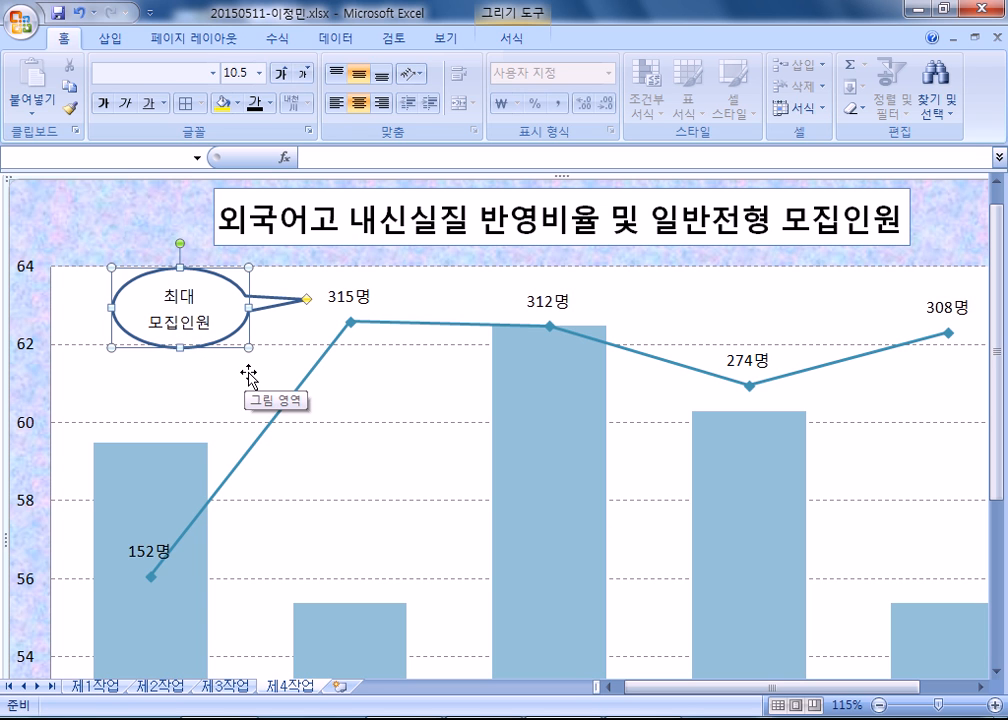
pyautogui.click(99, 227)
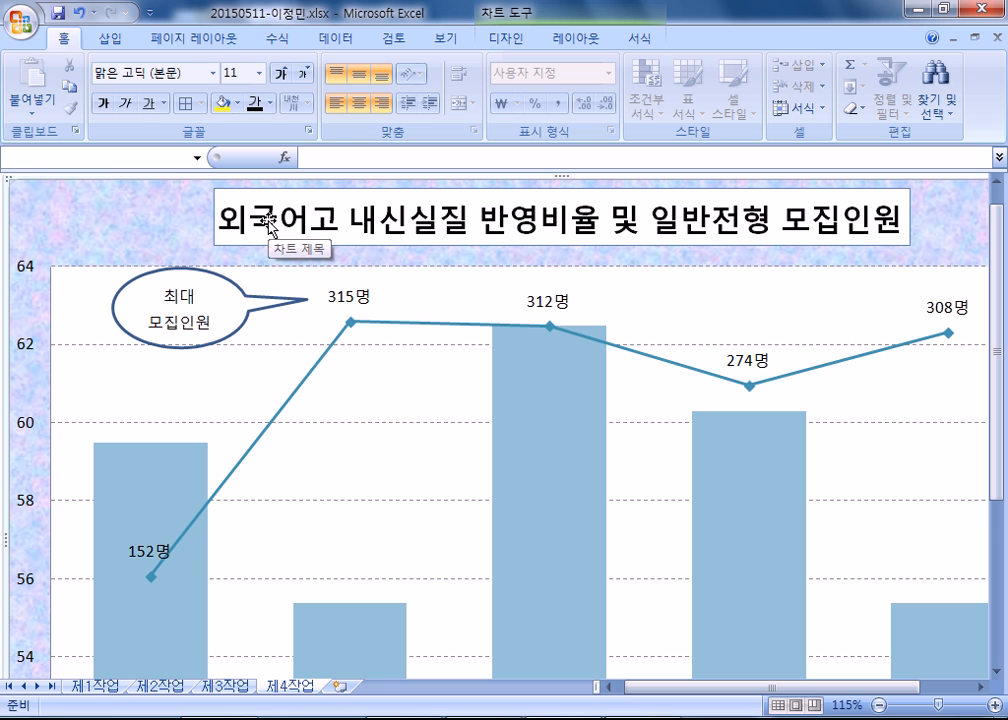
pyautogui.click(392, 241)
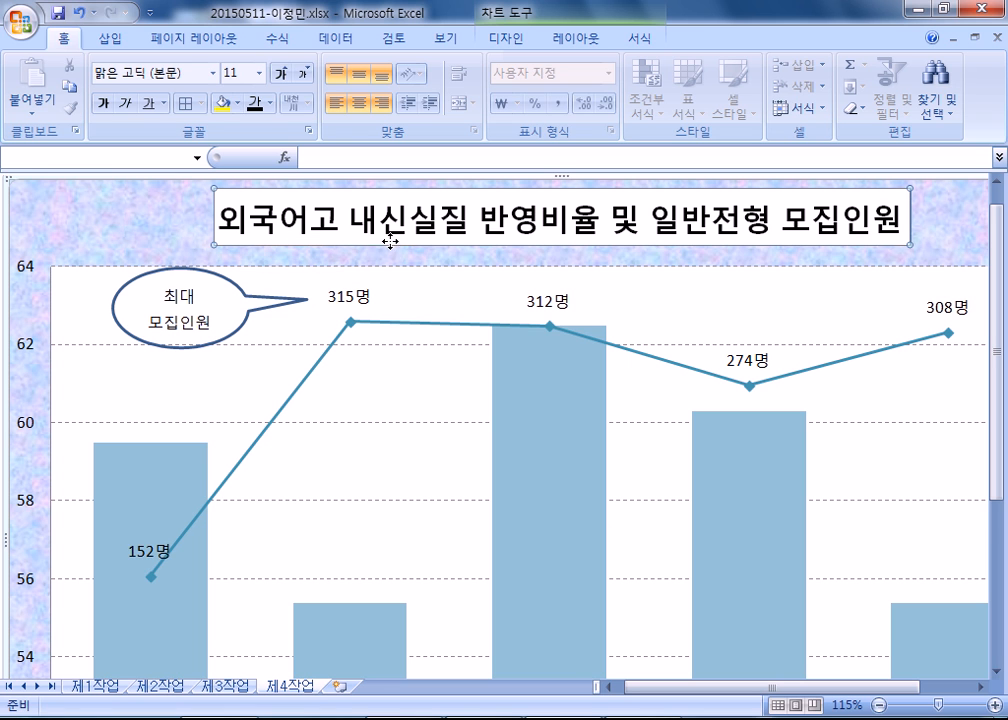
# Shorten the callout a little more to end at the 62 gridline, set its text size to 10, and deselect the chart.
pyautogui.click(203, 347)
pyautogui.click(191, 347)
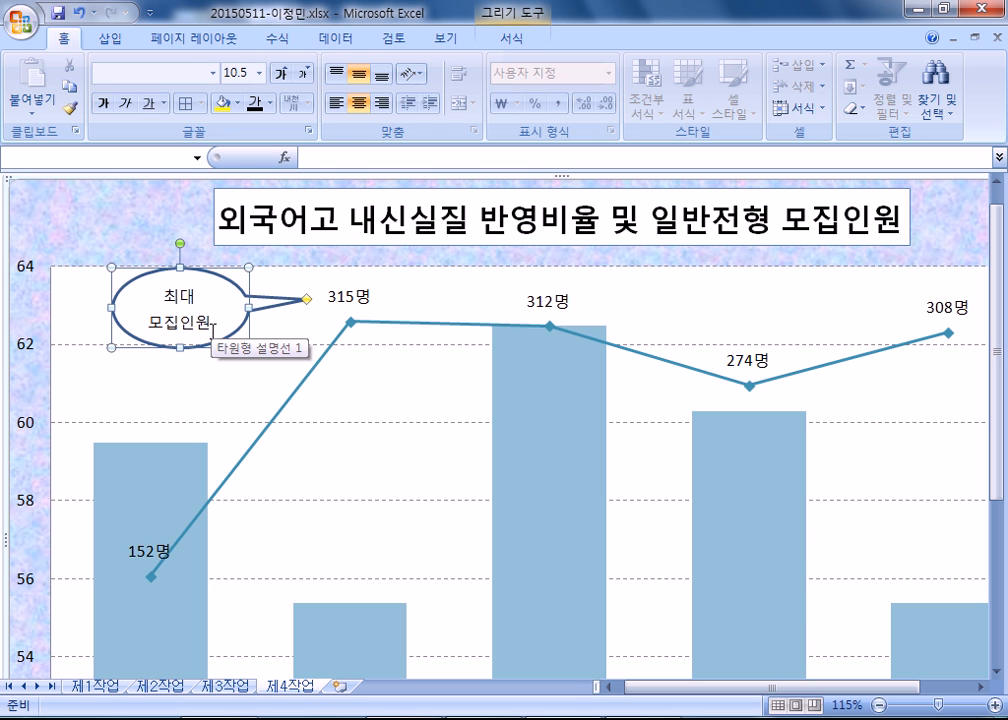
pyautogui.moveTo(184, 348); pyautogui.dragTo(182, 357)
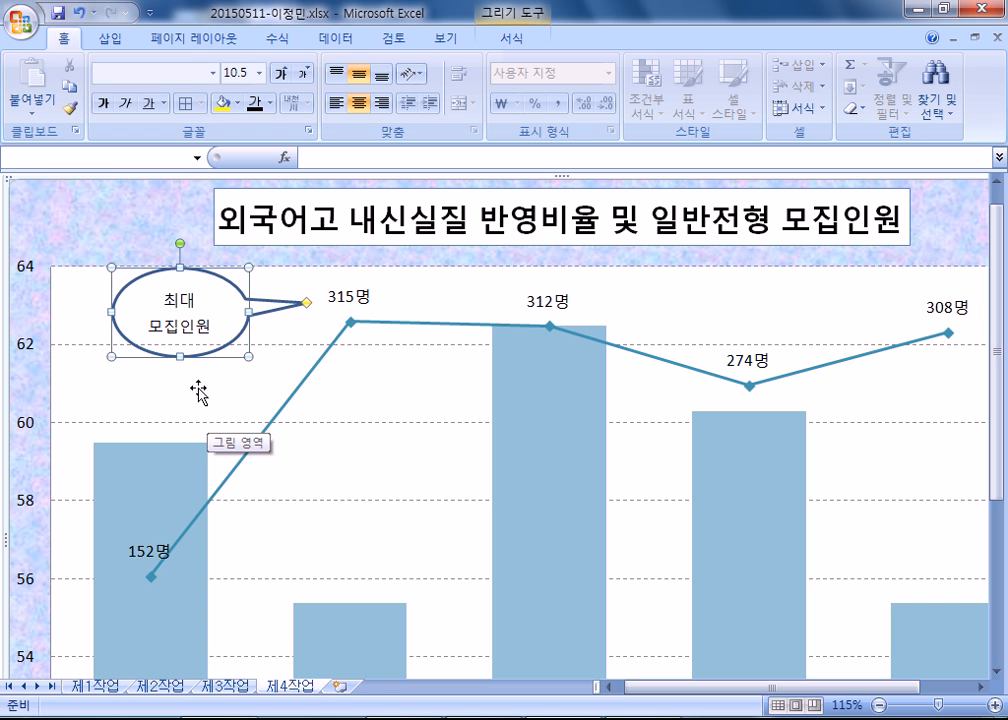
pyautogui.moveTo(181, 356); pyautogui.dragTo(183, 344)
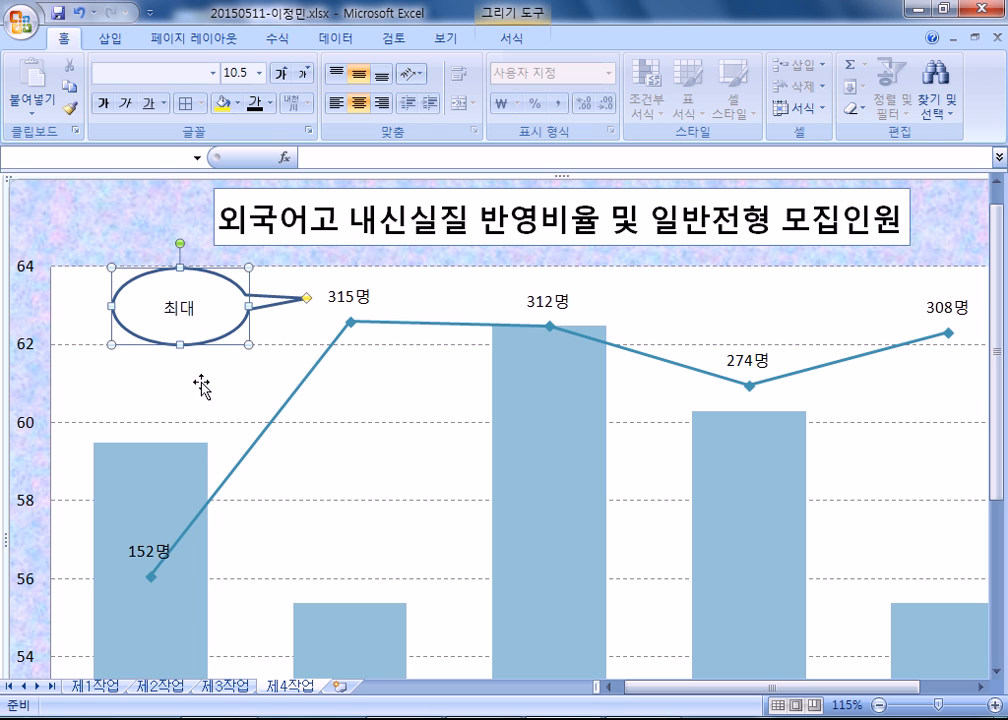
pyautogui.click(304, 74)
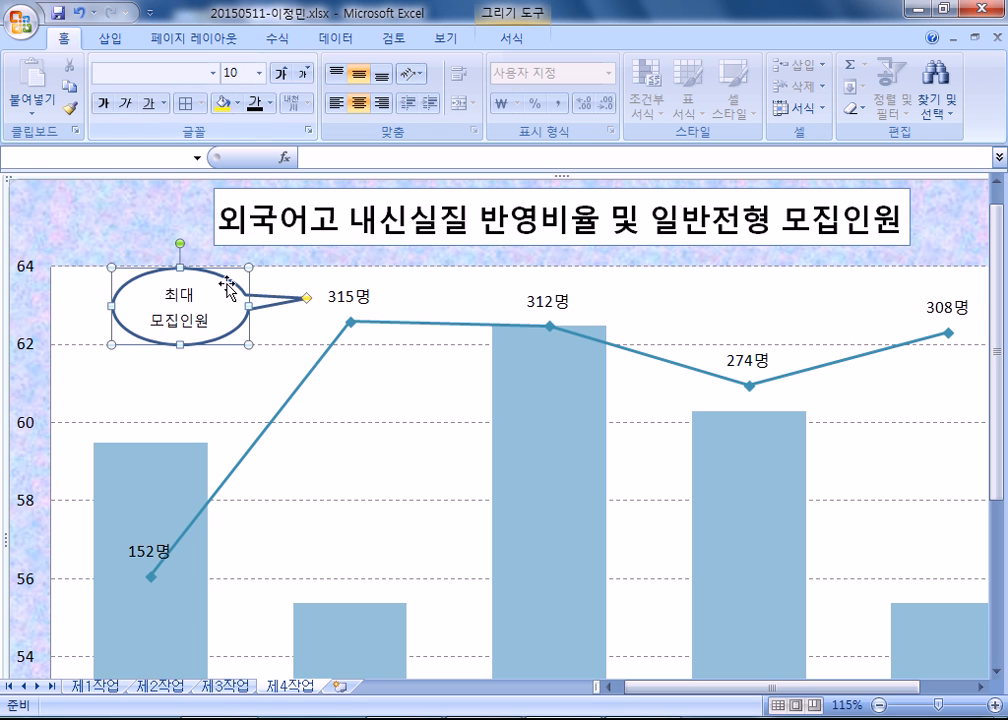
pyautogui.click(231, 384)
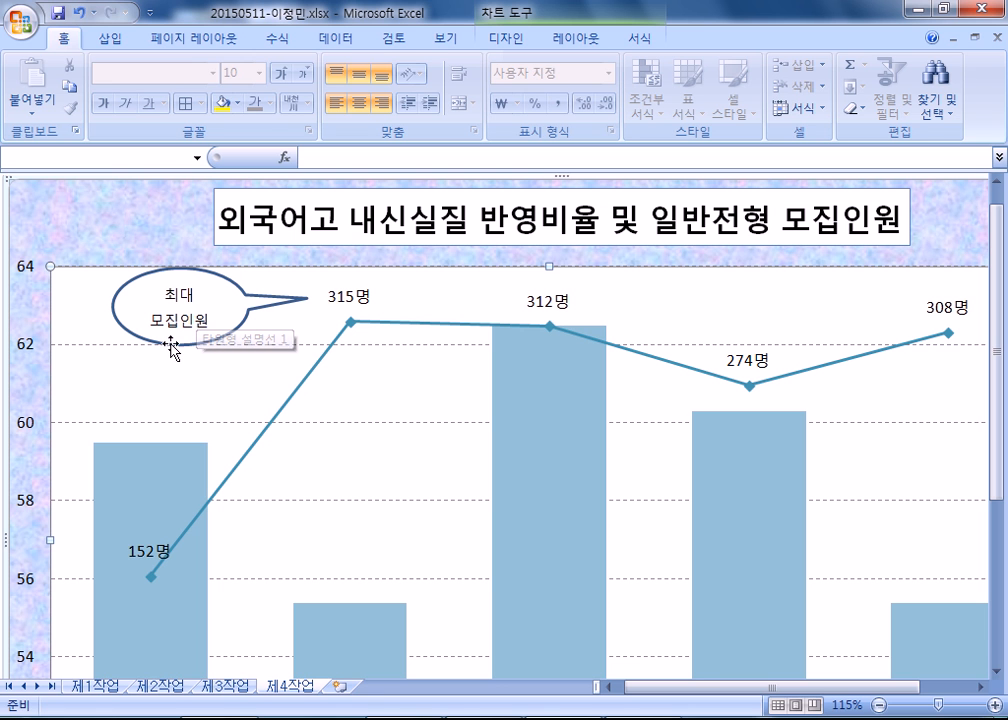
pyautogui.scroll(-3, 130, 388)
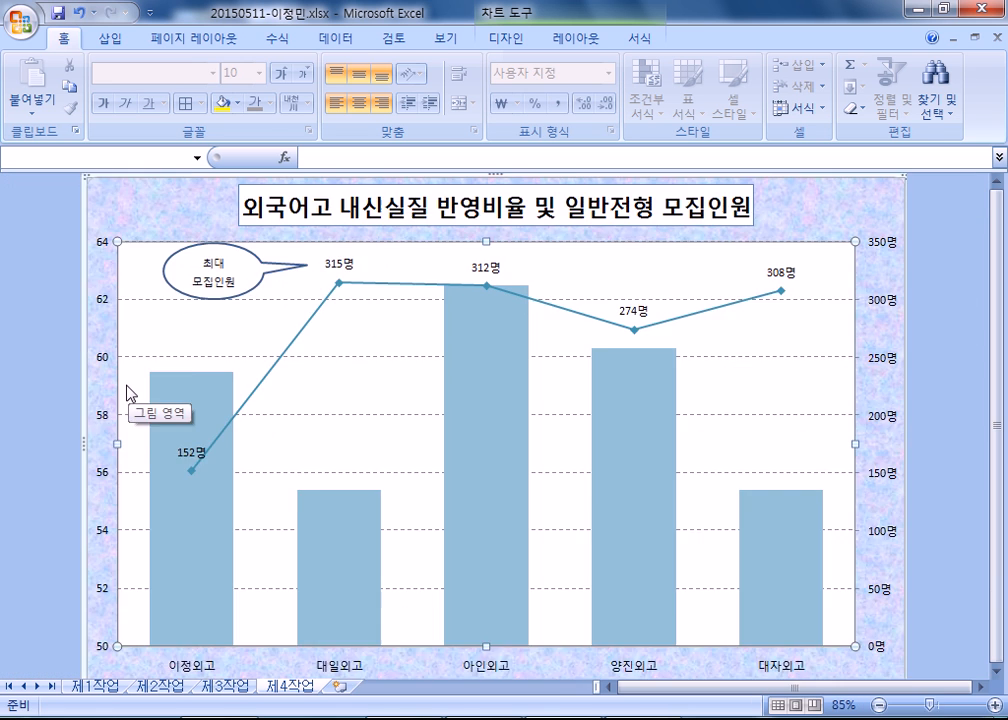
pyautogui.scroll(1, 130, 388)
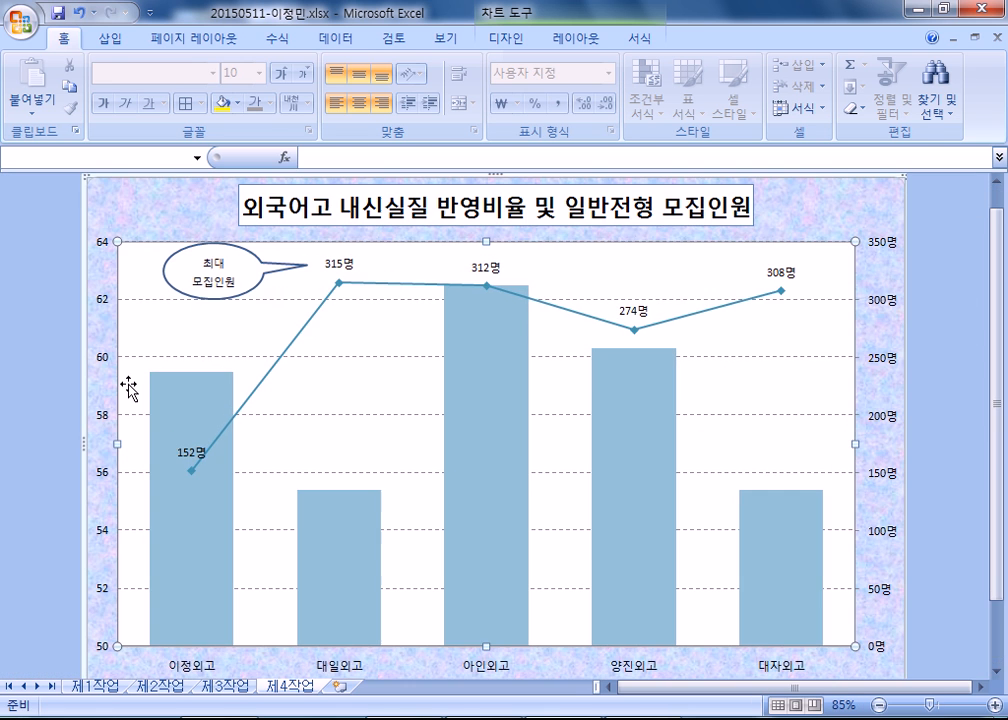
pyautogui.click(24, 380)
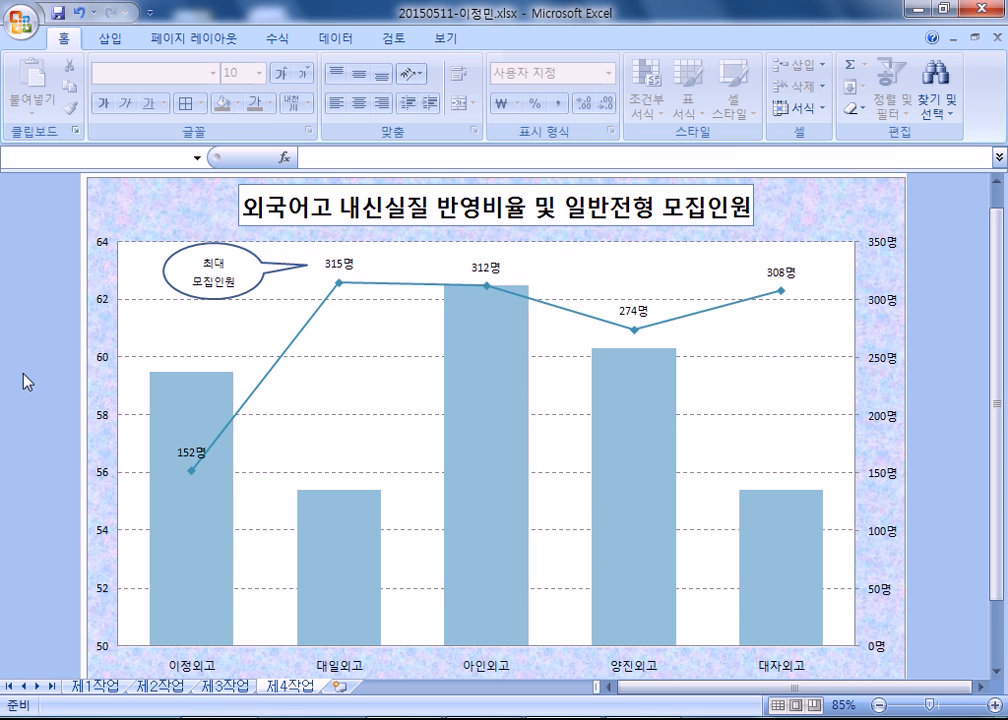